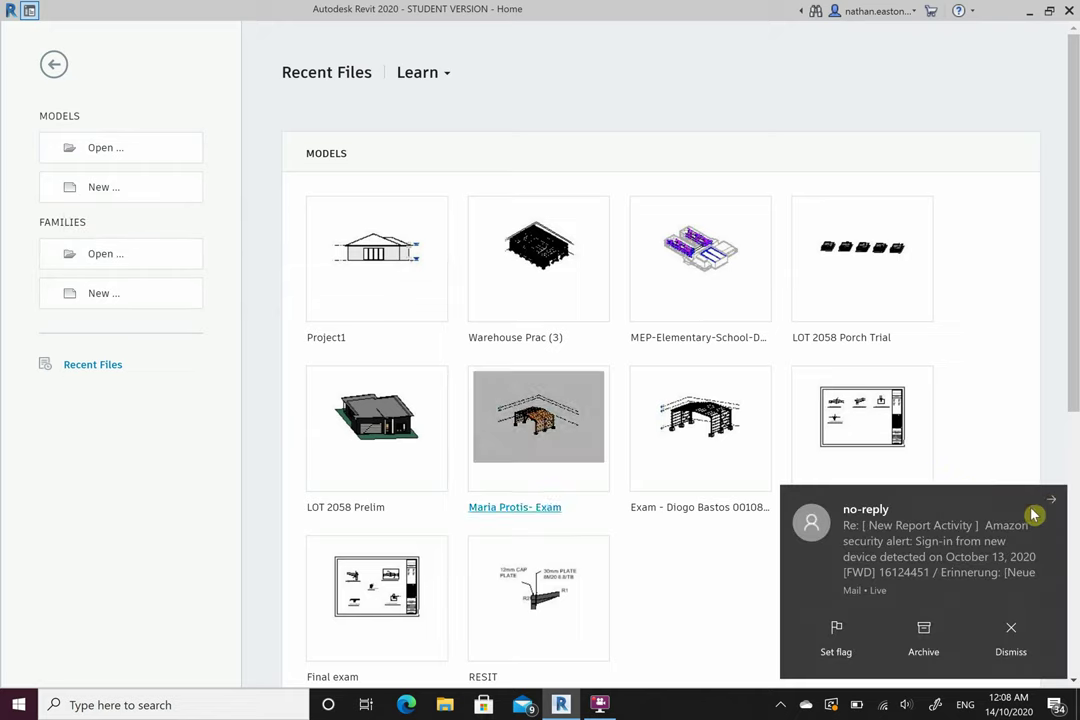
# Dismiss the mail notification and create a new project from the Architectural Template
pyautogui.click(1052, 507)
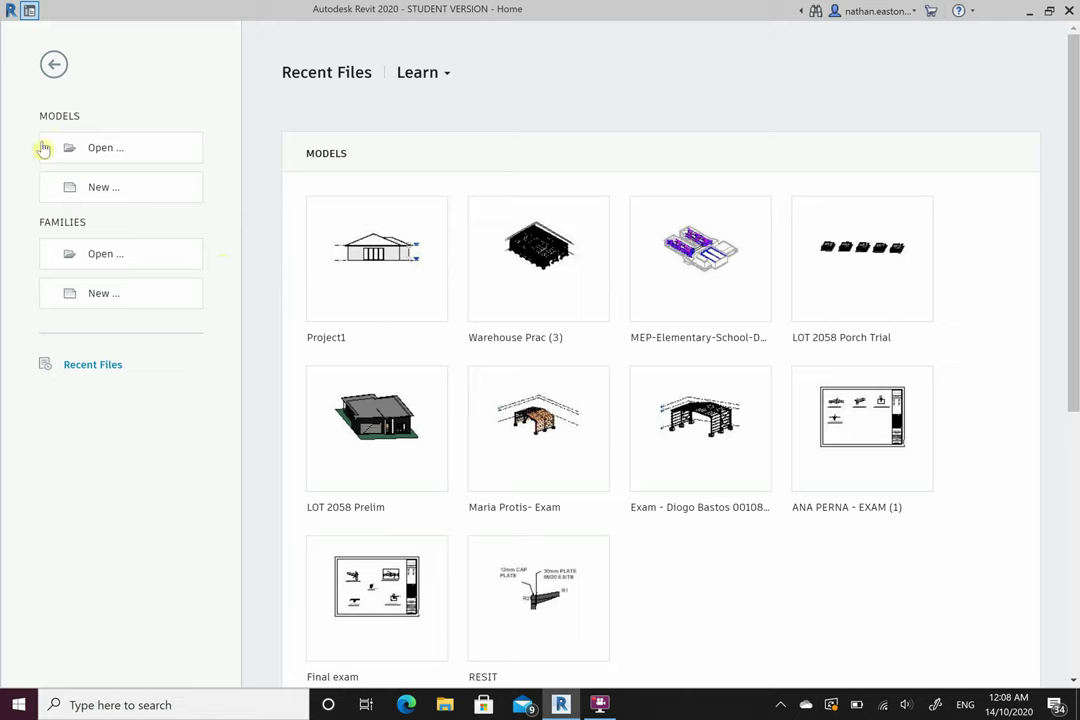
pyautogui.click(107, 190)
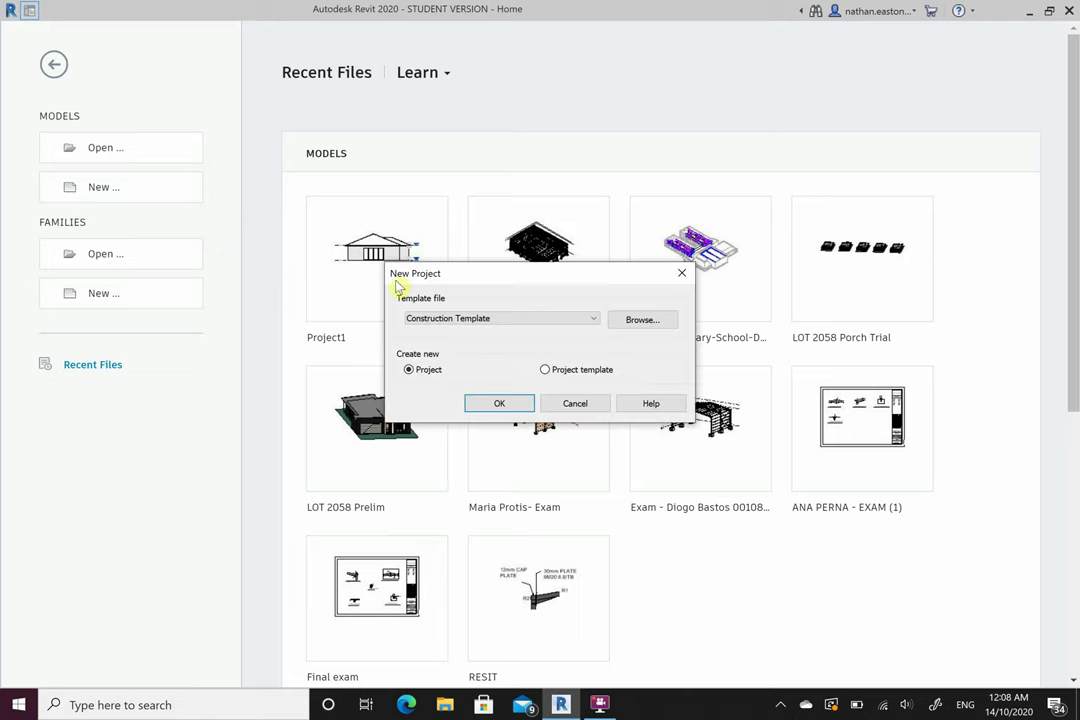
pyautogui.click(564, 322)
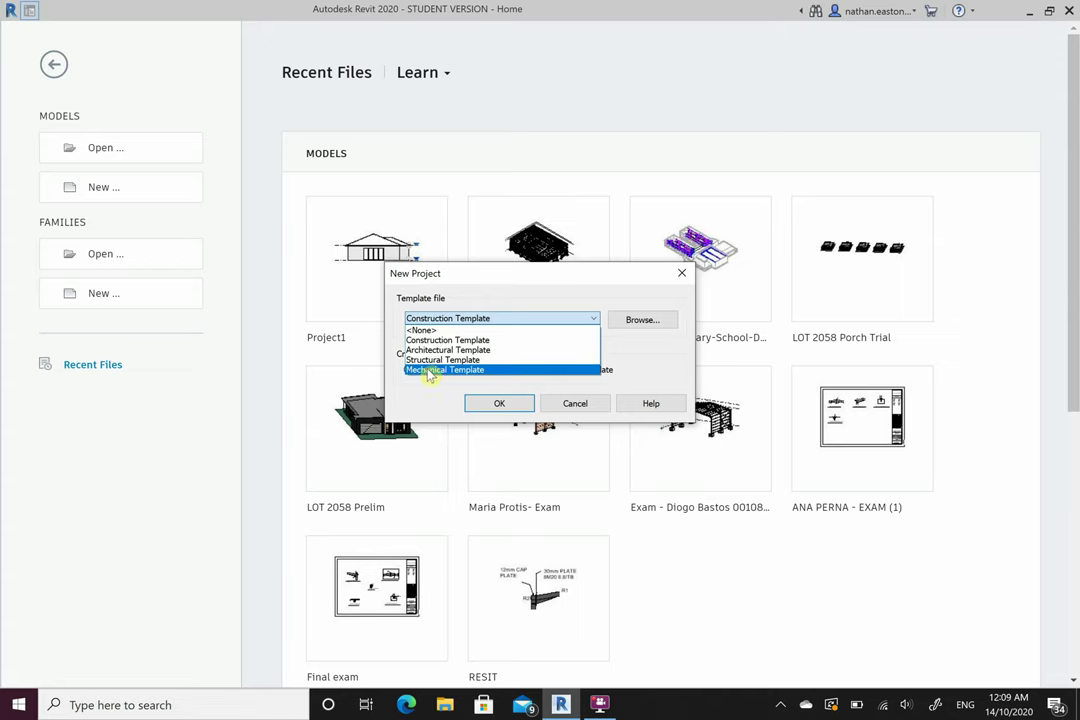
pyautogui.click(509, 352)
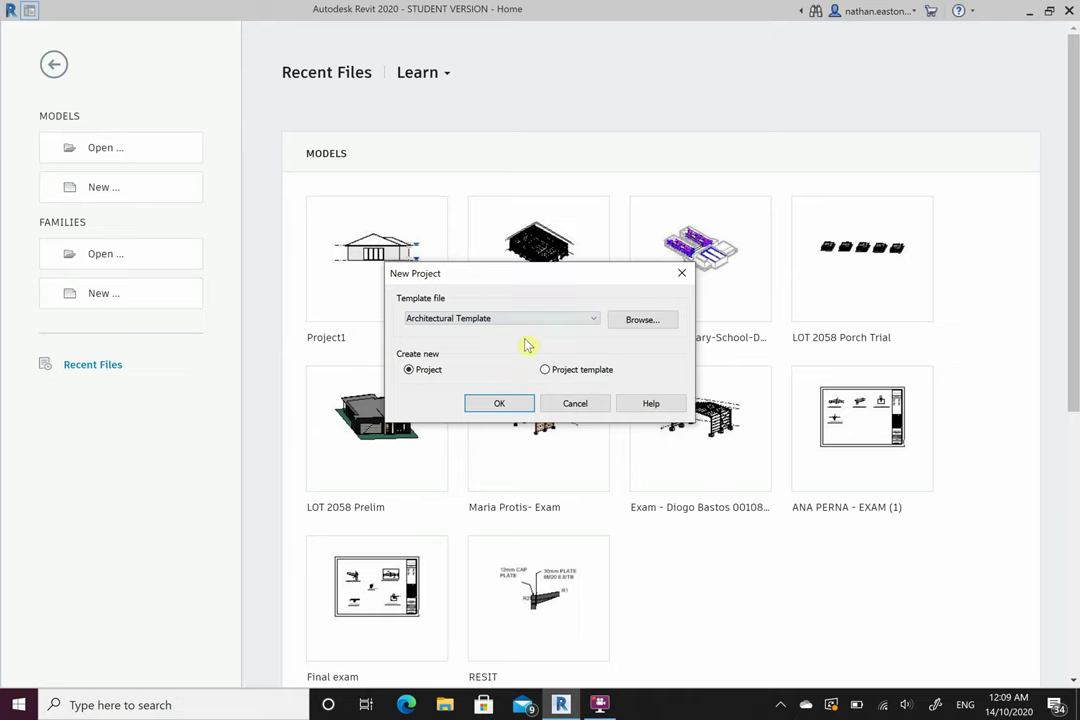
pyautogui.click(630, 322)
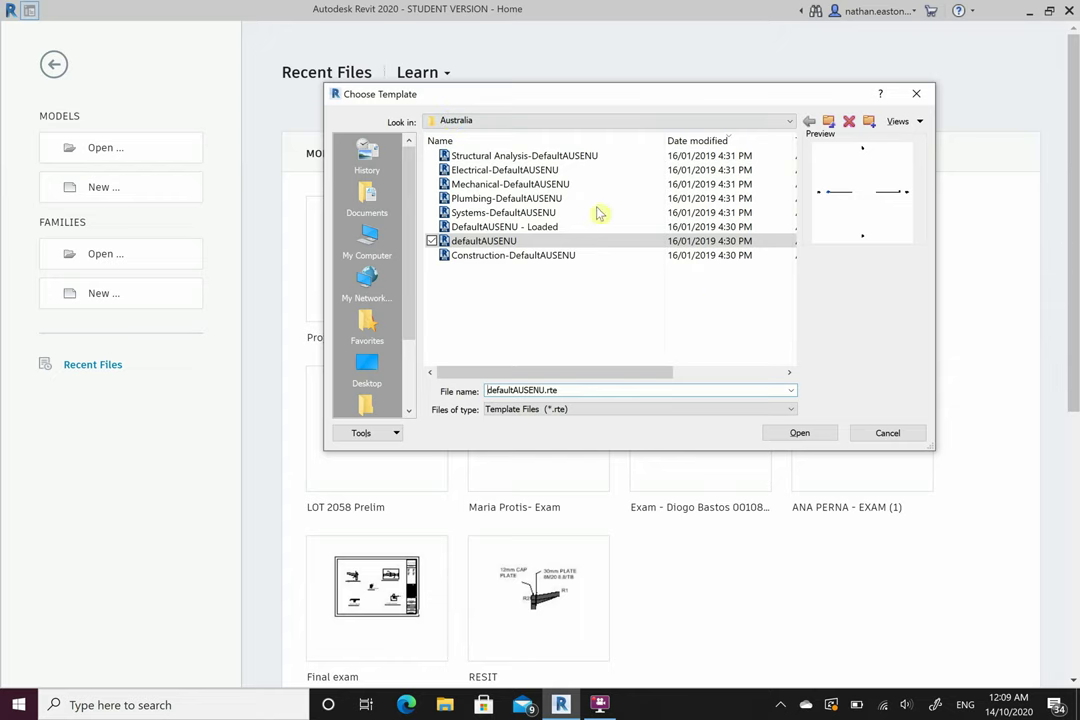
pyautogui.click(916, 93)
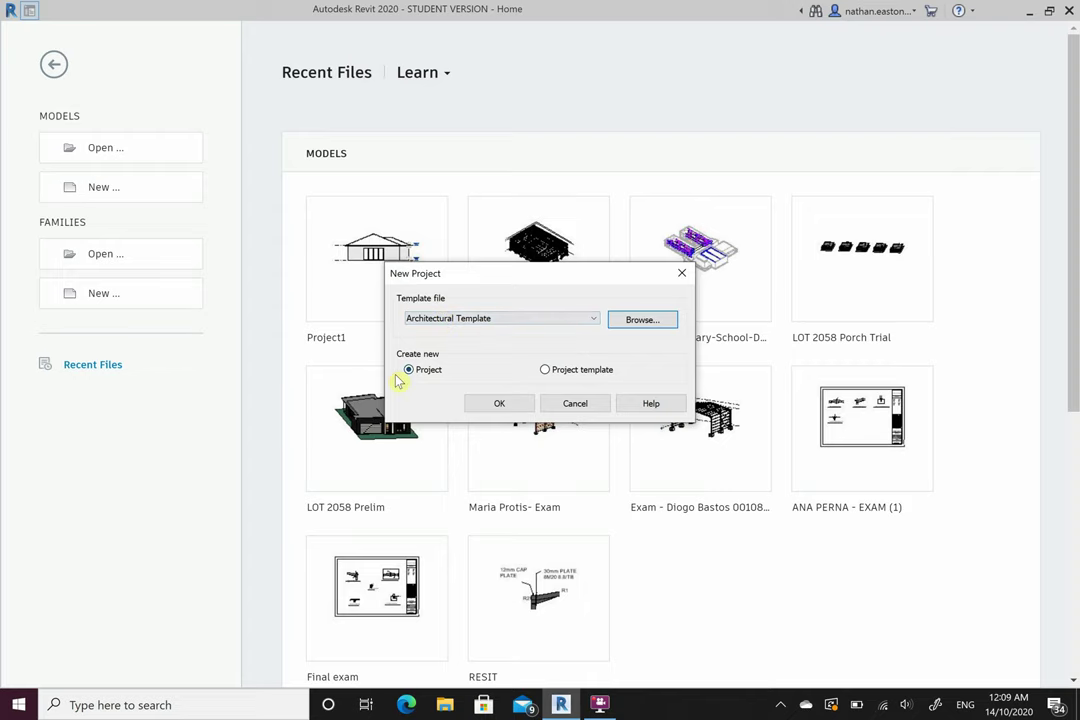
pyautogui.click(493, 403)
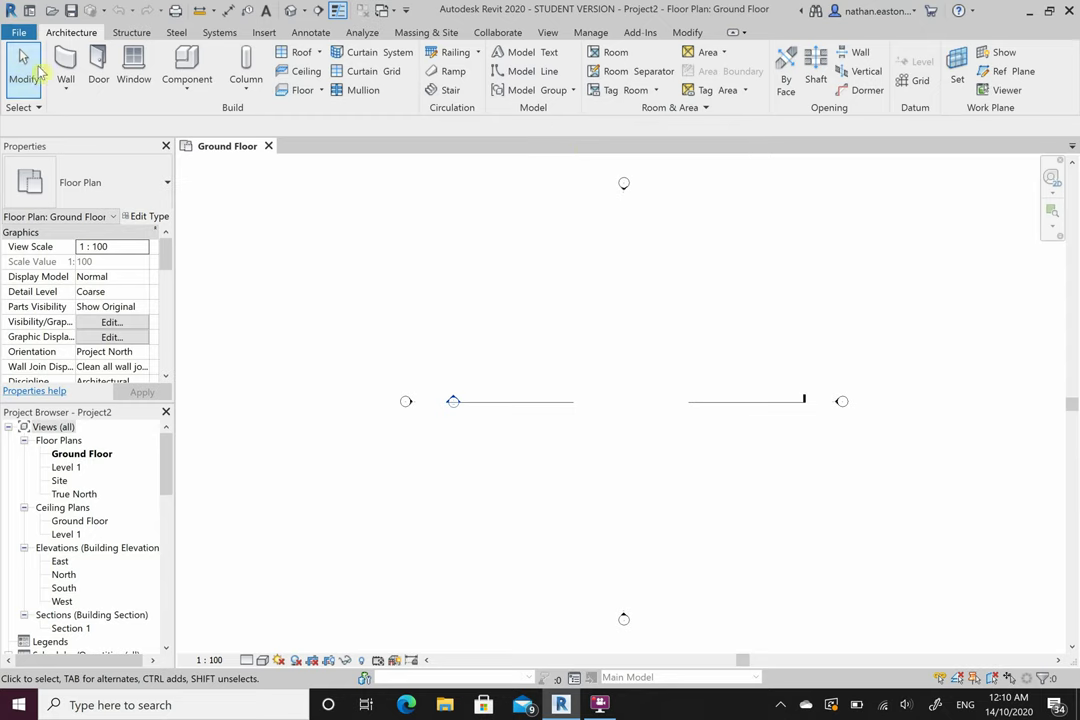
# Review the tool sets available for structure, steel and building systems
pyautogui.click(131, 33)
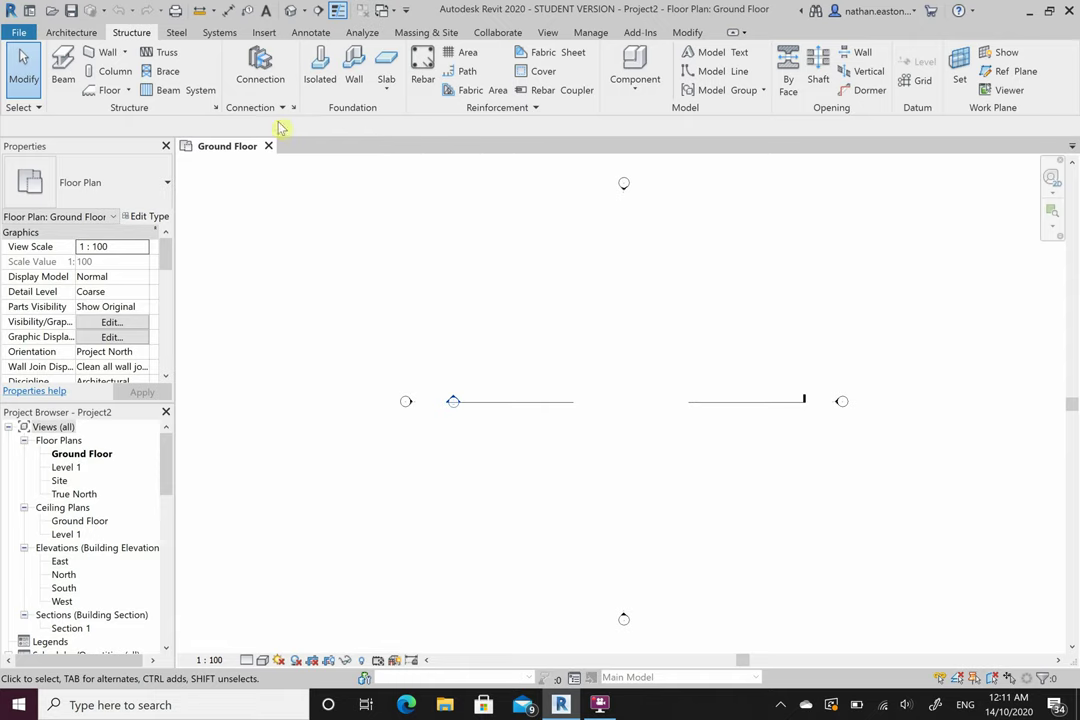
pyautogui.click(178, 34)
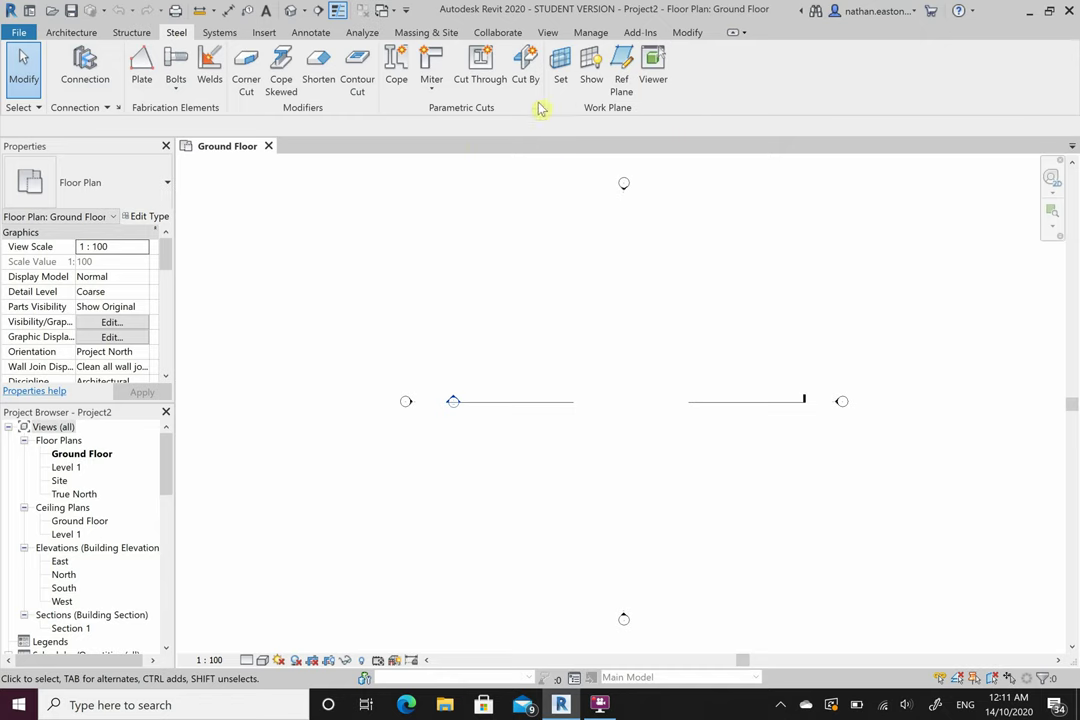
pyautogui.click(213, 33)
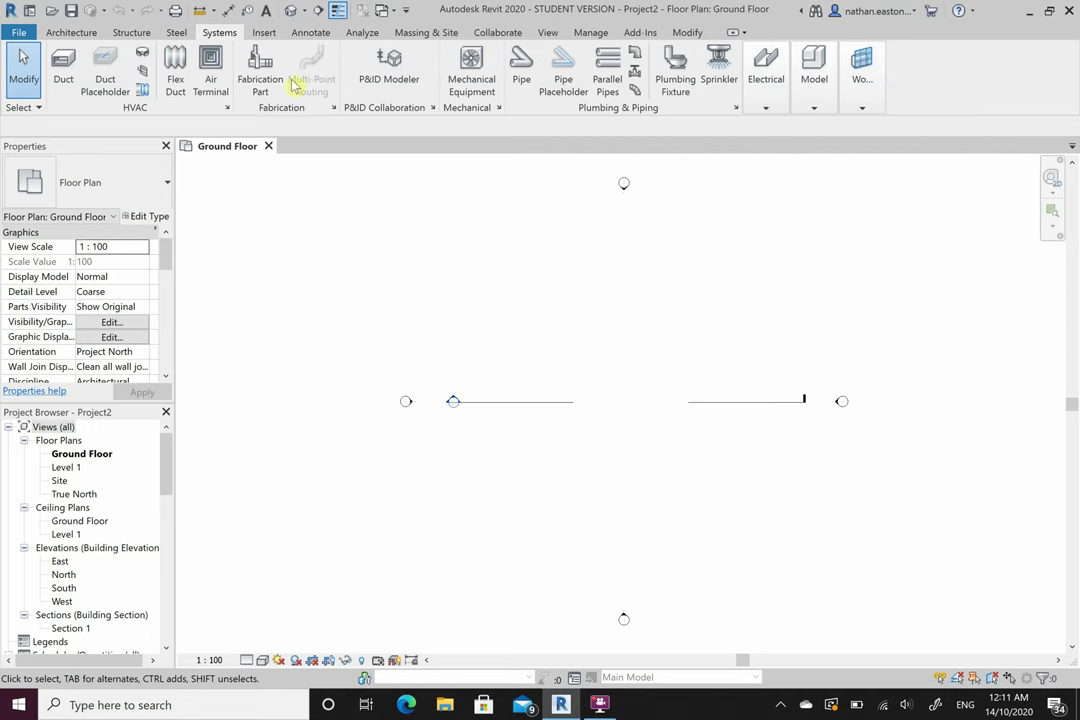
# Review the insertion tools and look through the Australia folder of the loadable family library
pyautogui.click(264, 32)
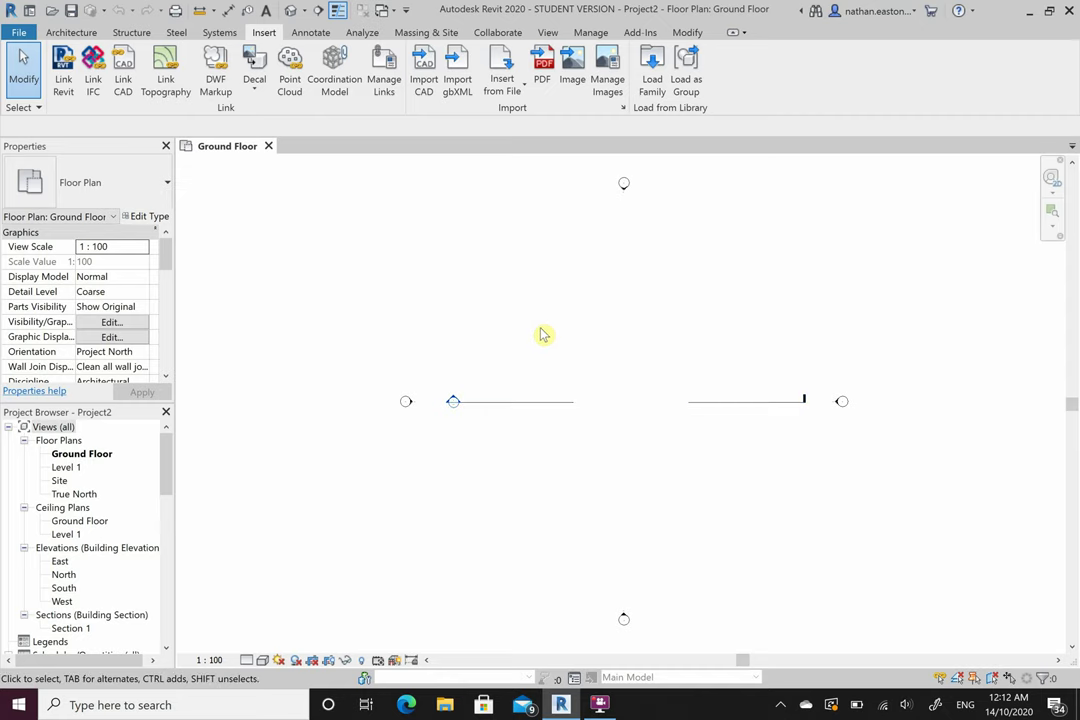
pyautogui.click(652, 80)
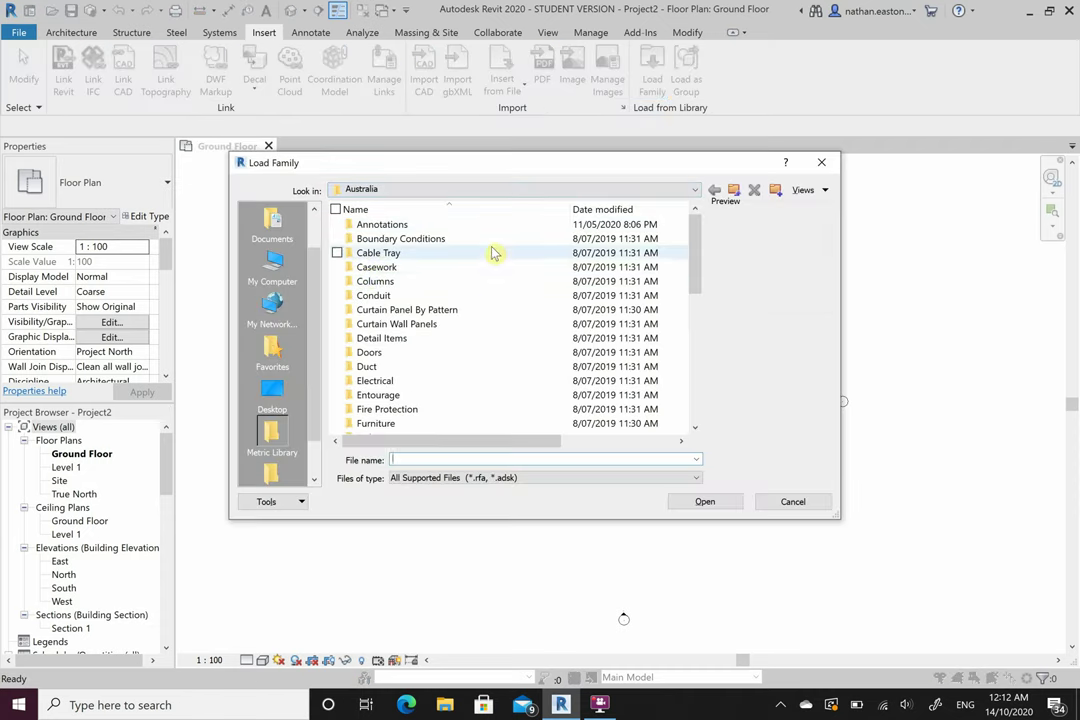
pyautogui.scroll(-9, 492, 253)
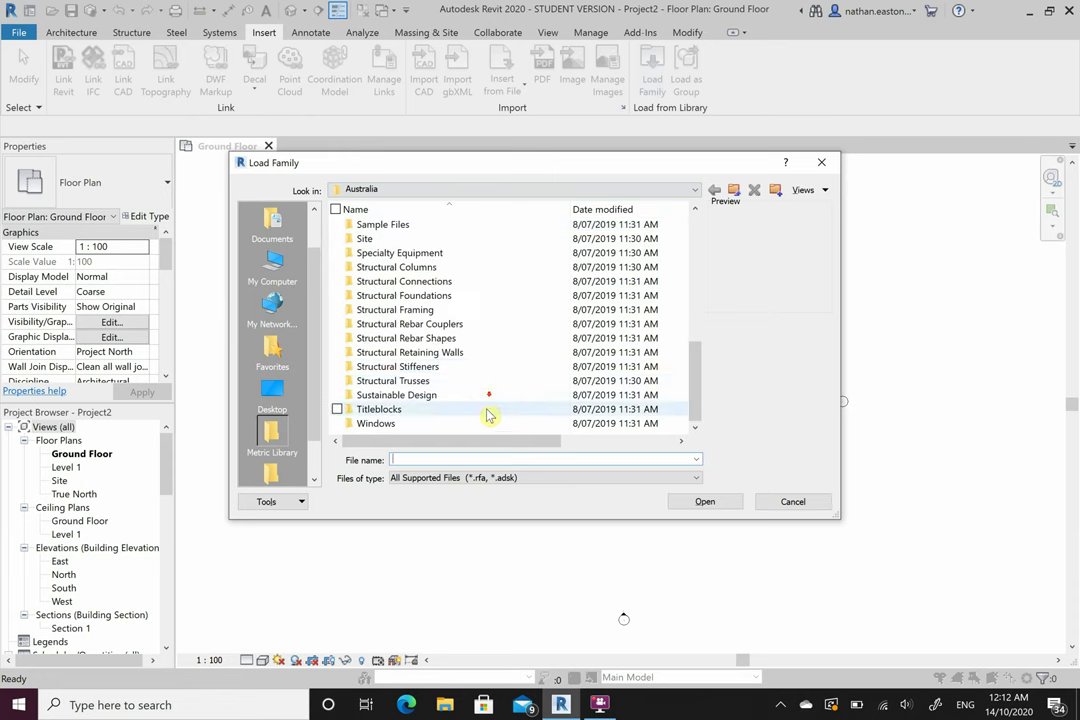
pyautogui.scroll(9, 489, 415)
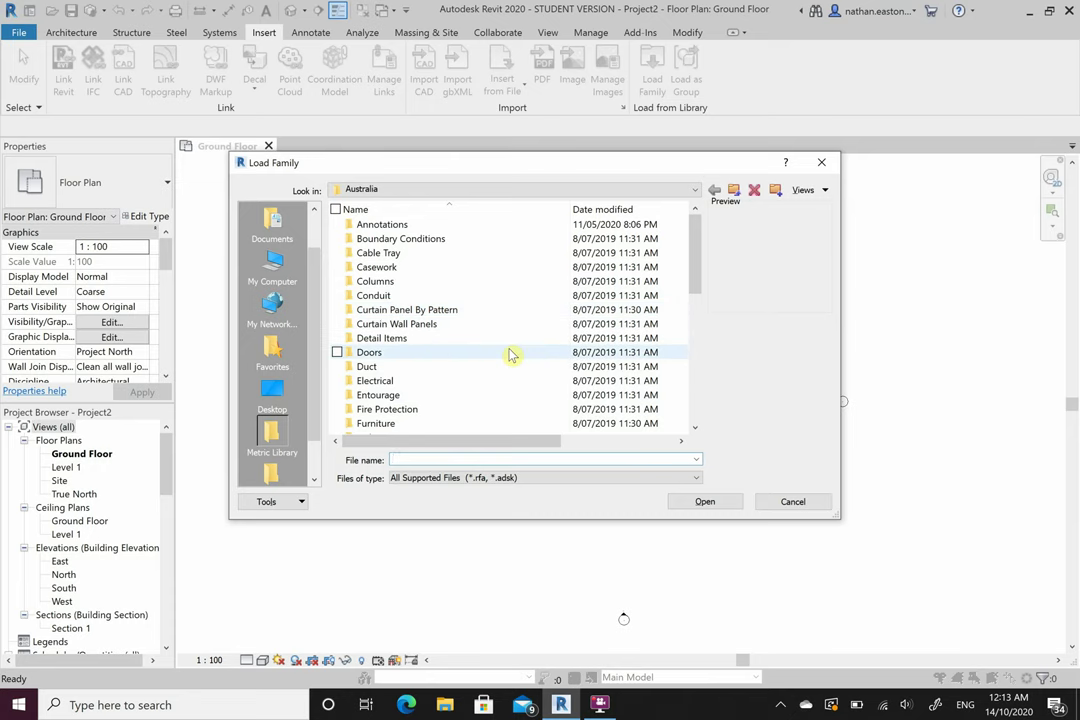
# Look through the Doors family folder and preview the Overhead-Sectional and Overhead-Rolling doors
pyautogui.doubleClick(510, 353)
pyautogui.scroll(-6, 513, 304)
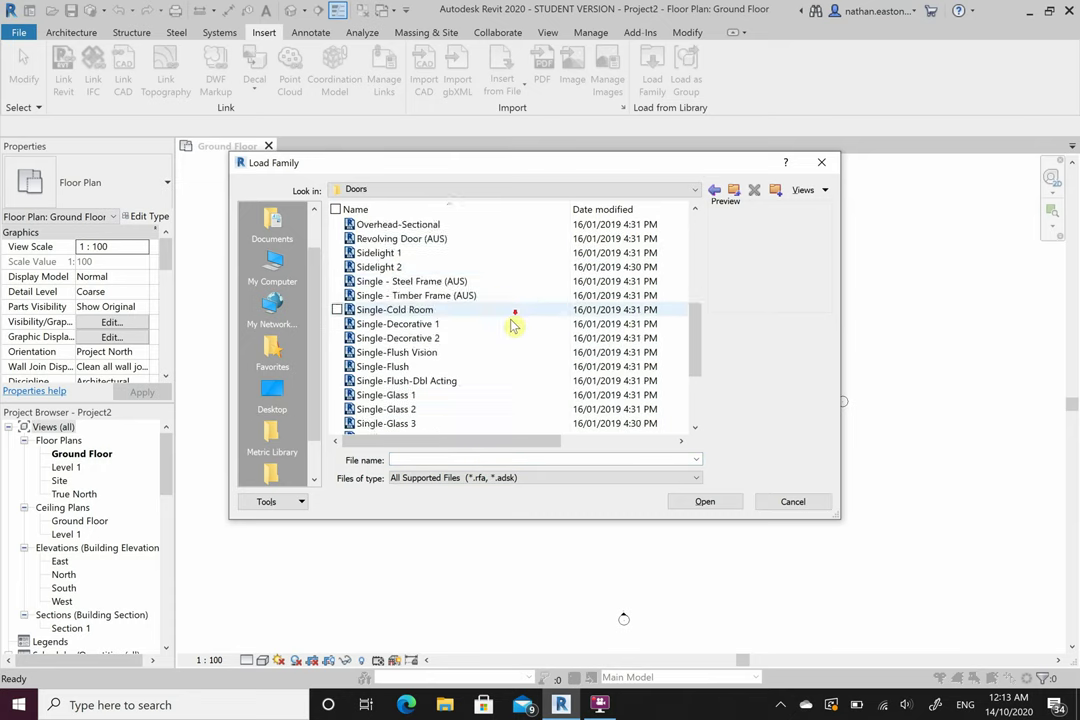
pyautogui.scroll(-2, 513, 325)
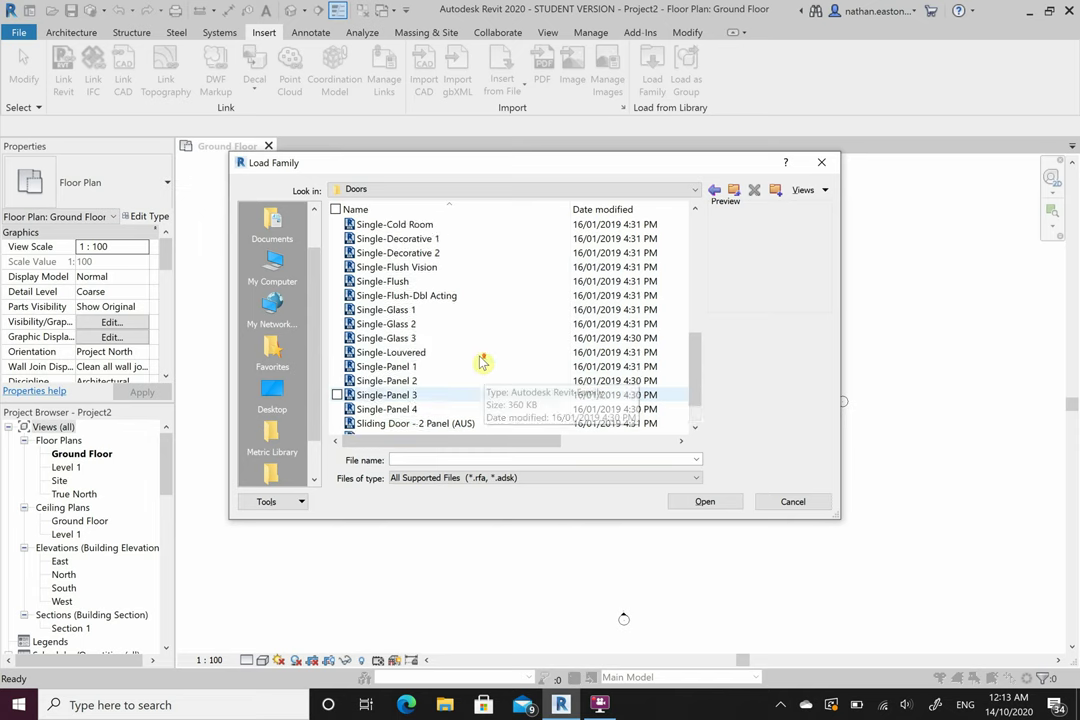
pyautogui.scroll(2, 482, 362)
pyautogui.click(466, 218)
pyautogui.scroll(2, 487, 347)
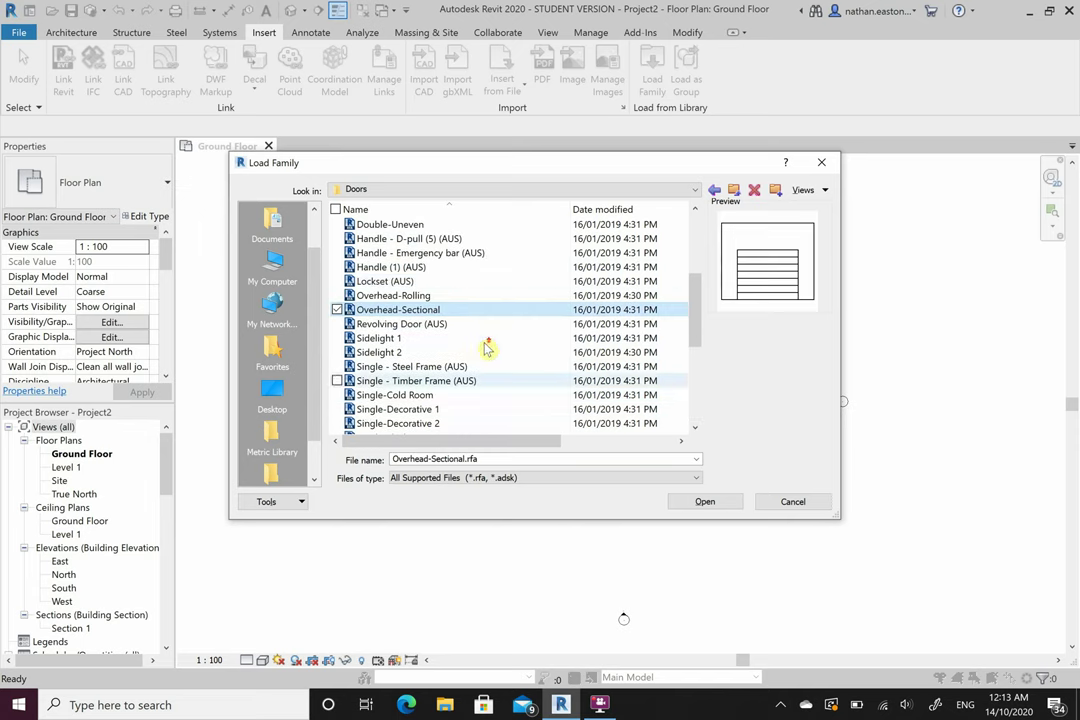
pyautogui.click(468, 296)
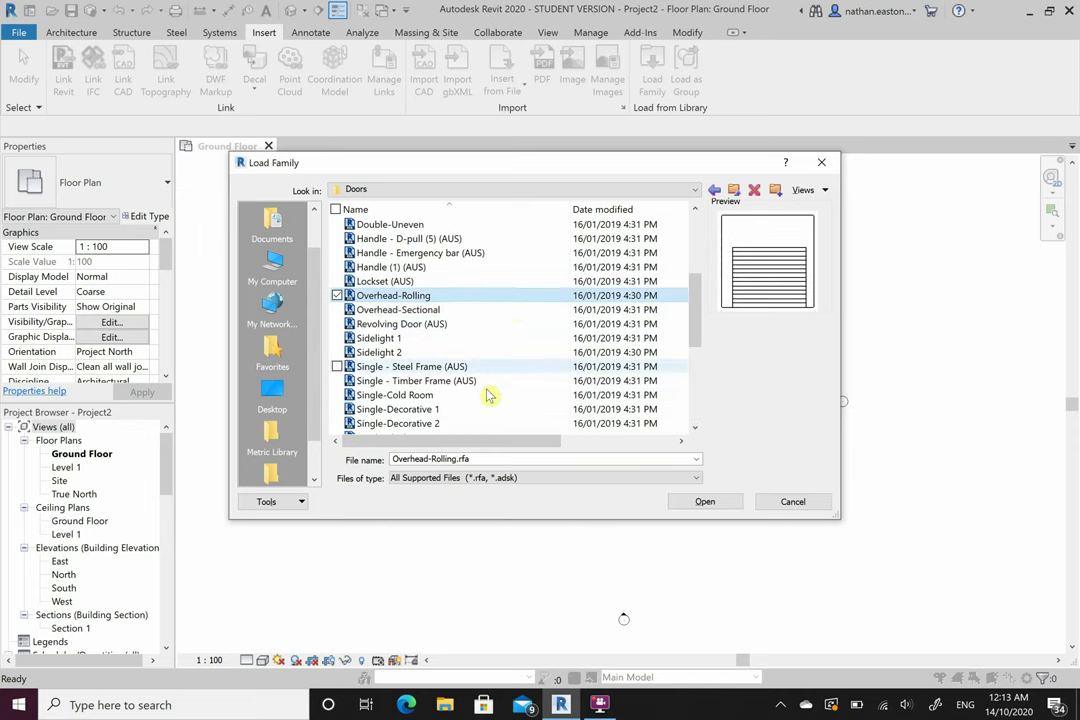
pyautogui.scroll(4, 489, 396)
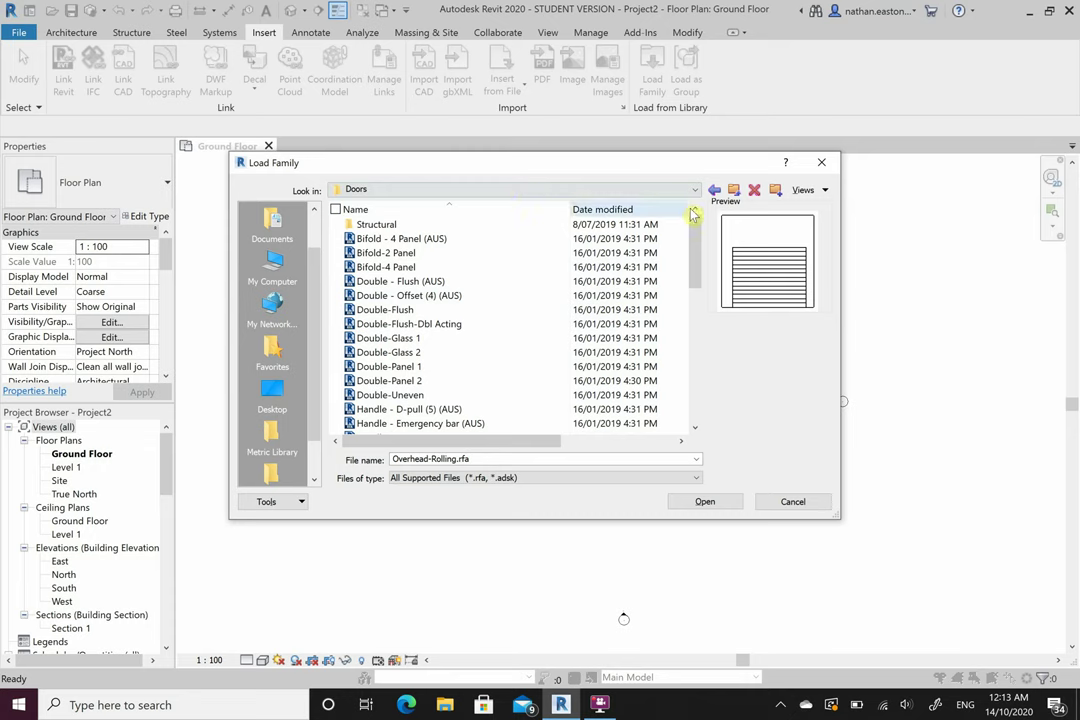
# Return to the Australia library folder, look through its remaining categories and leave without loading a family
pyautogui.click(731, 189)
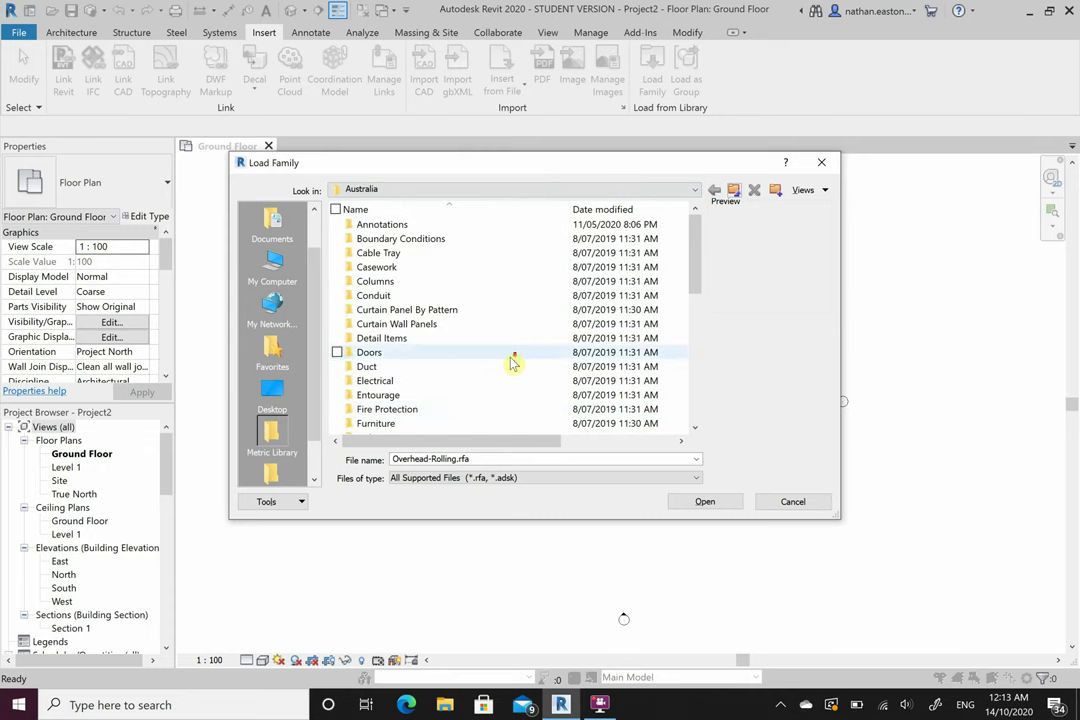
pyautogui.scroll(-8, 511, 363)
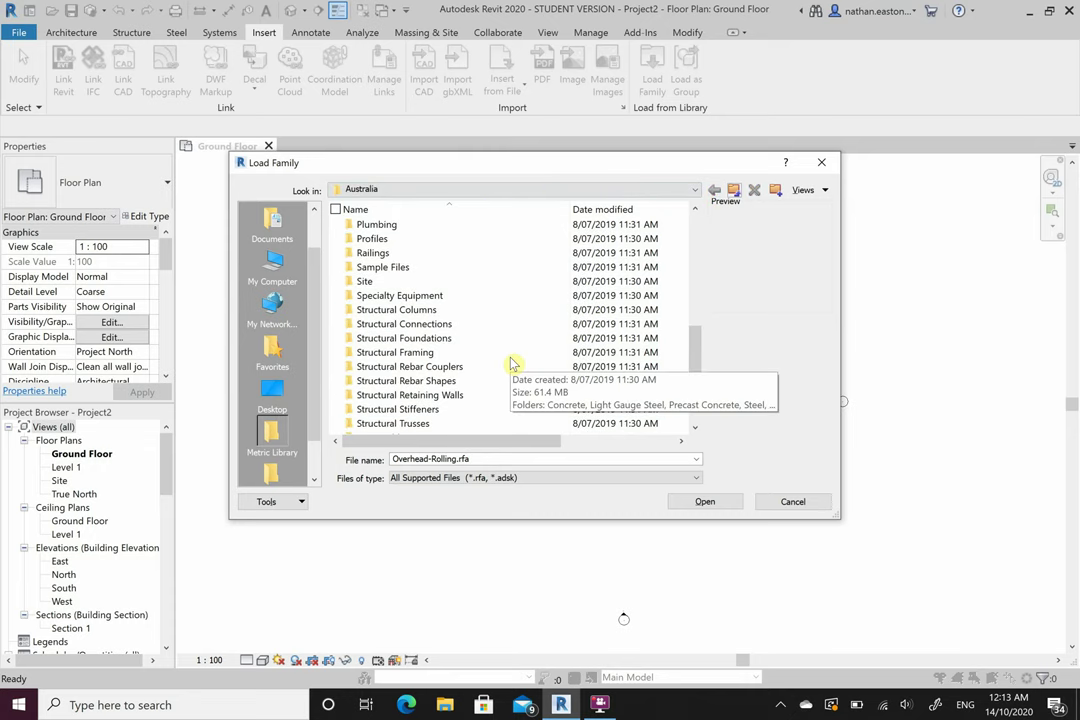
pyautogui.click(821, 162)
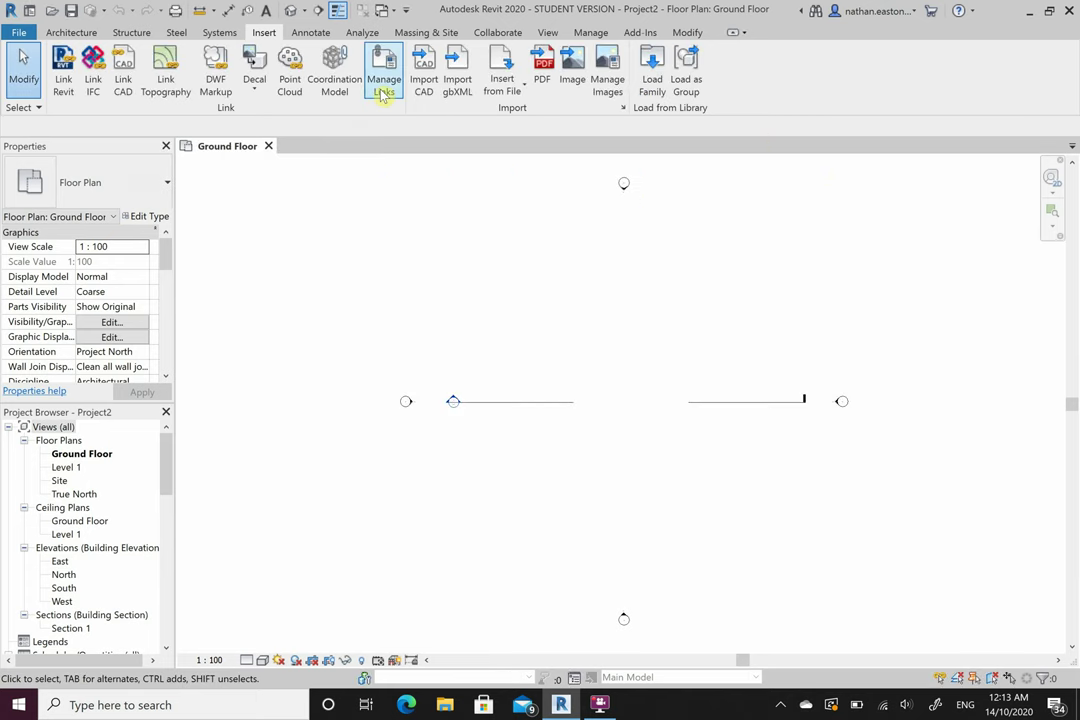
# Review the annotation tools, briefly starting and leaving the aligned dimension command
pyautogui.click(310, 32)
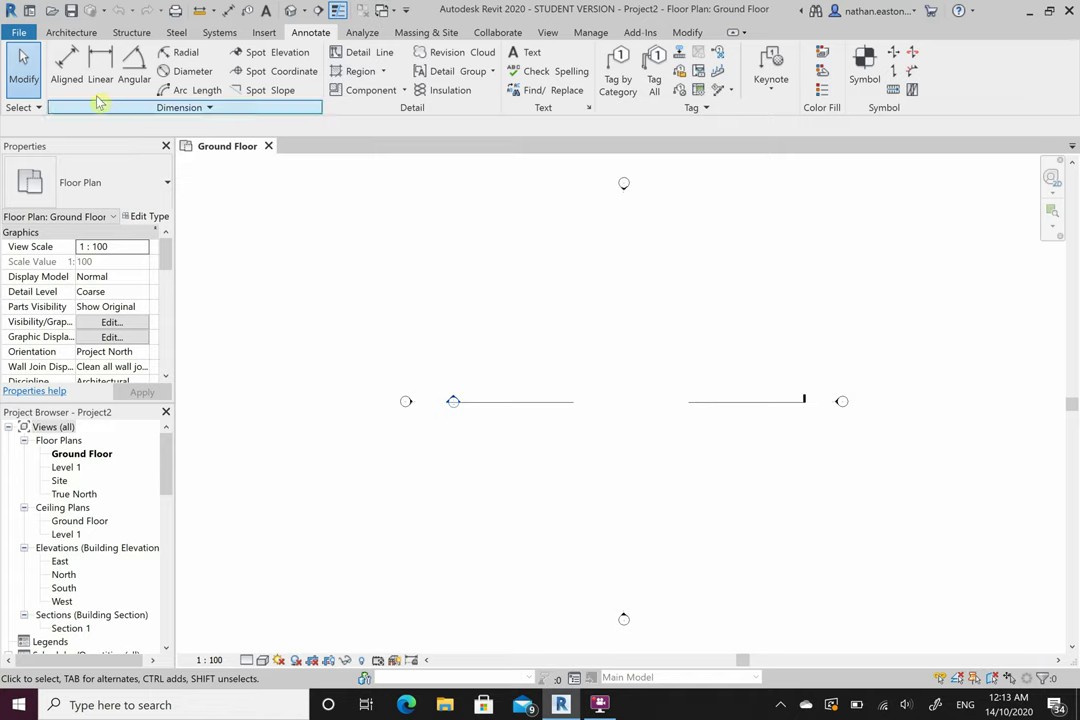
pyautogui.press('d')
pyautogui.press('i')
pyautogui.press('Escape')
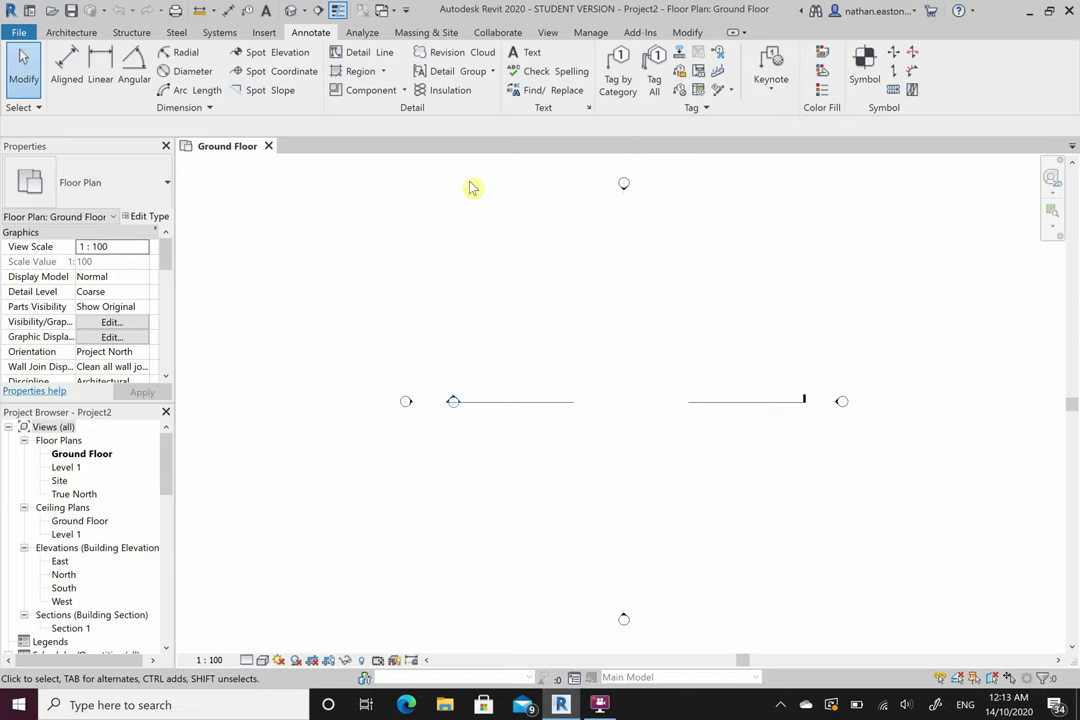
# Review the tool sets for analysis, massing and site, and collaboration
pyautogui.click(360, 32)
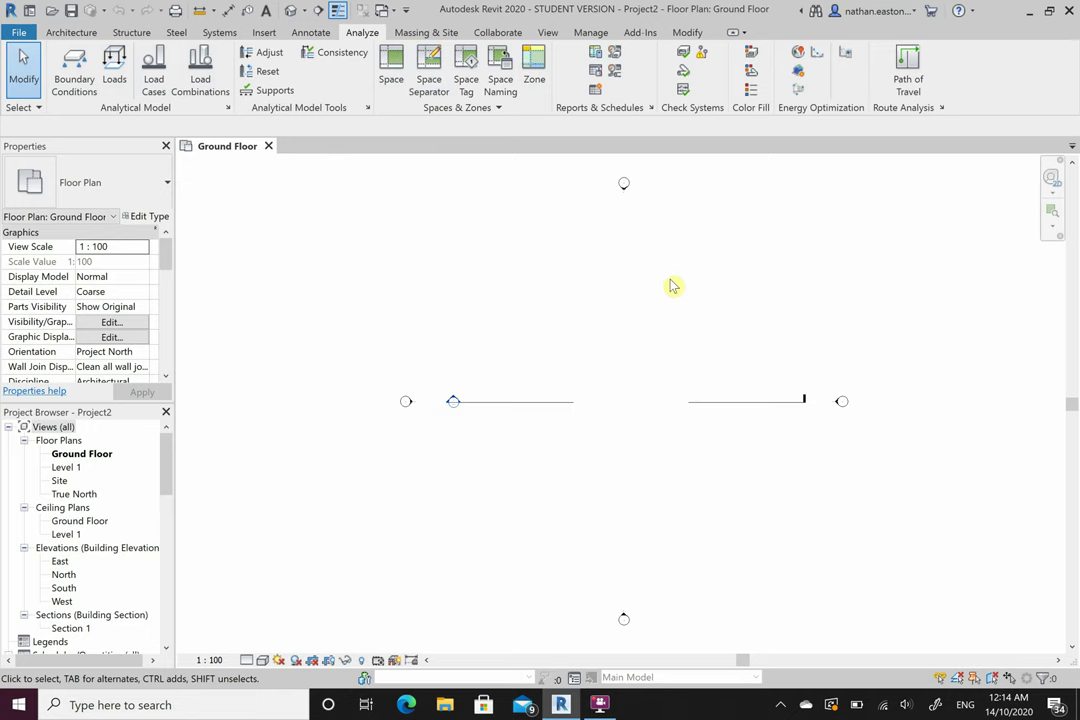
pyautogui.click(426, 32)
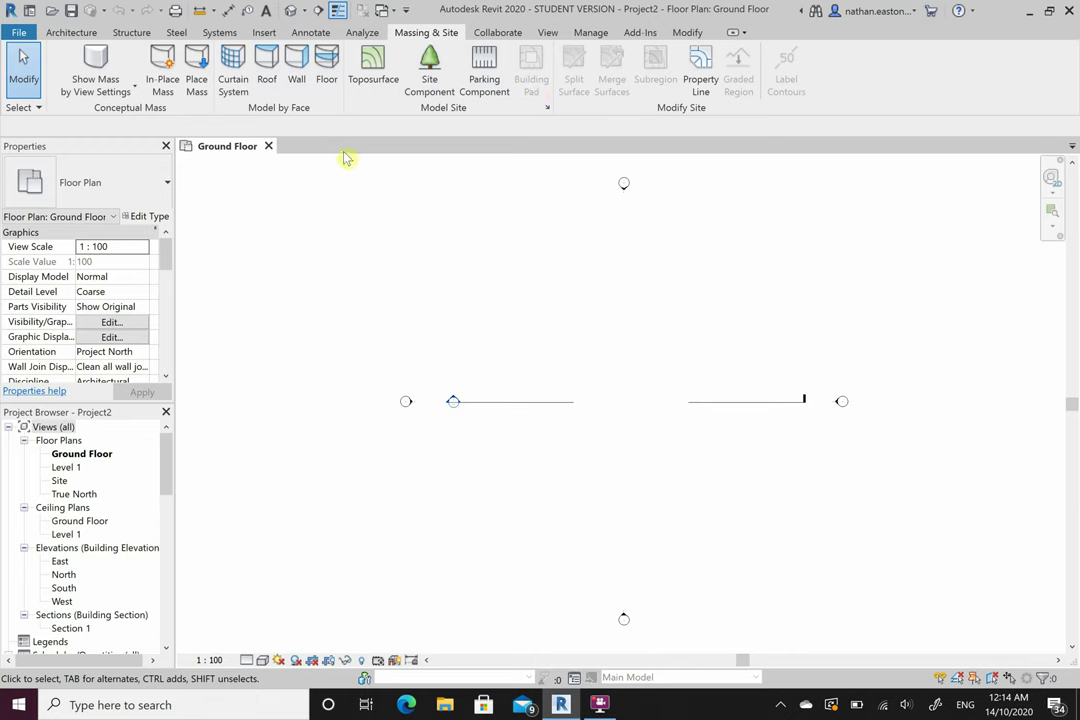
pyautogui.click(498, 32)
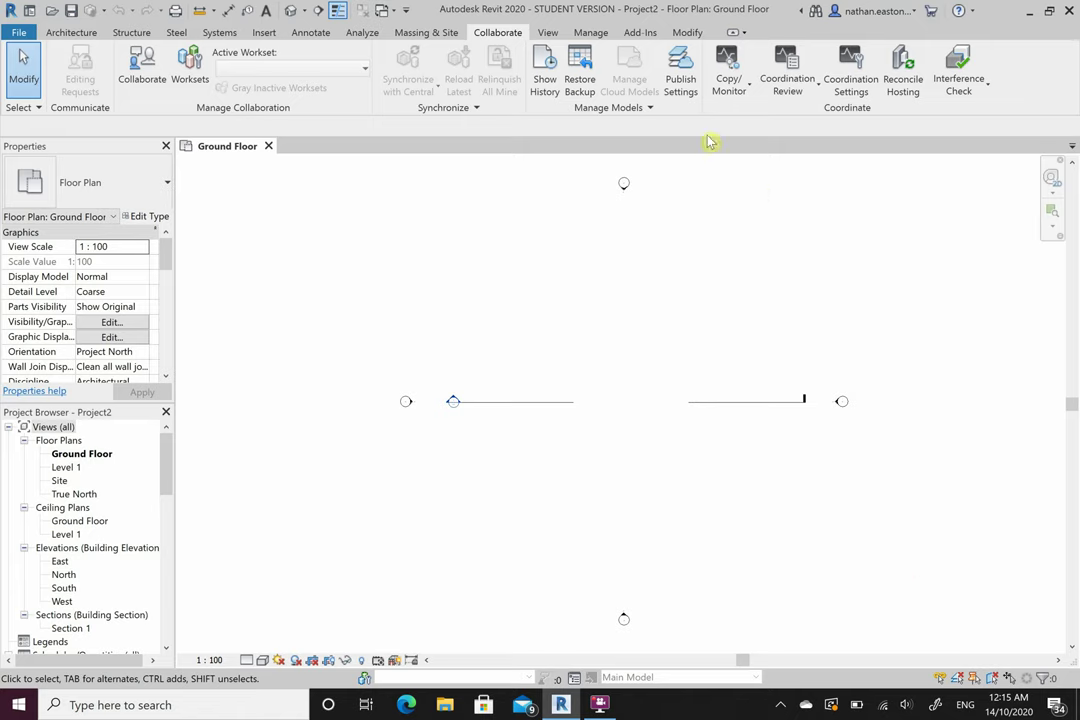
# Review the view tools and the list of user interface elements that can be shown or hidden
pyautogui.click(550, 32)
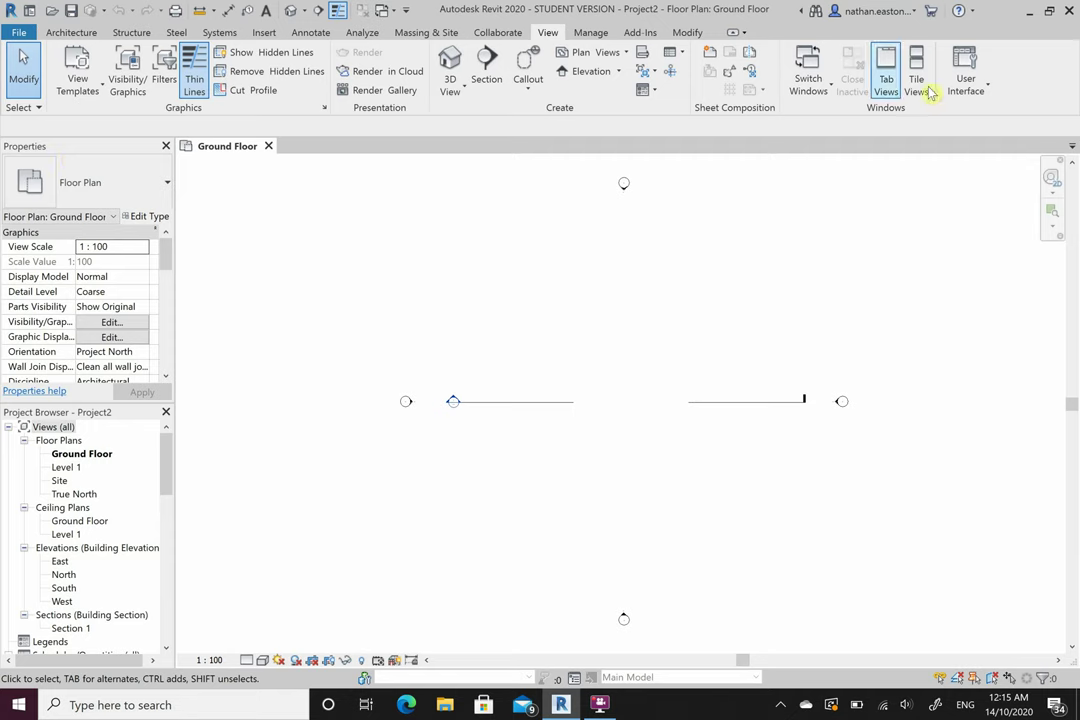
pyautogui.click(983, 89)
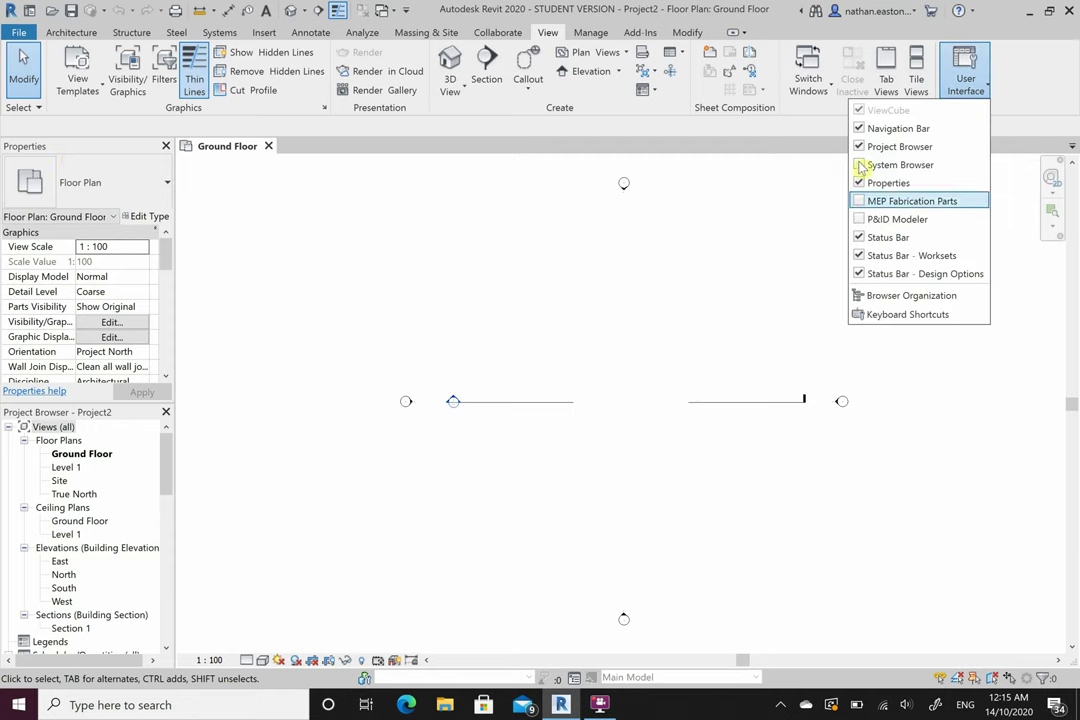
pyautogui.click(818, 276)
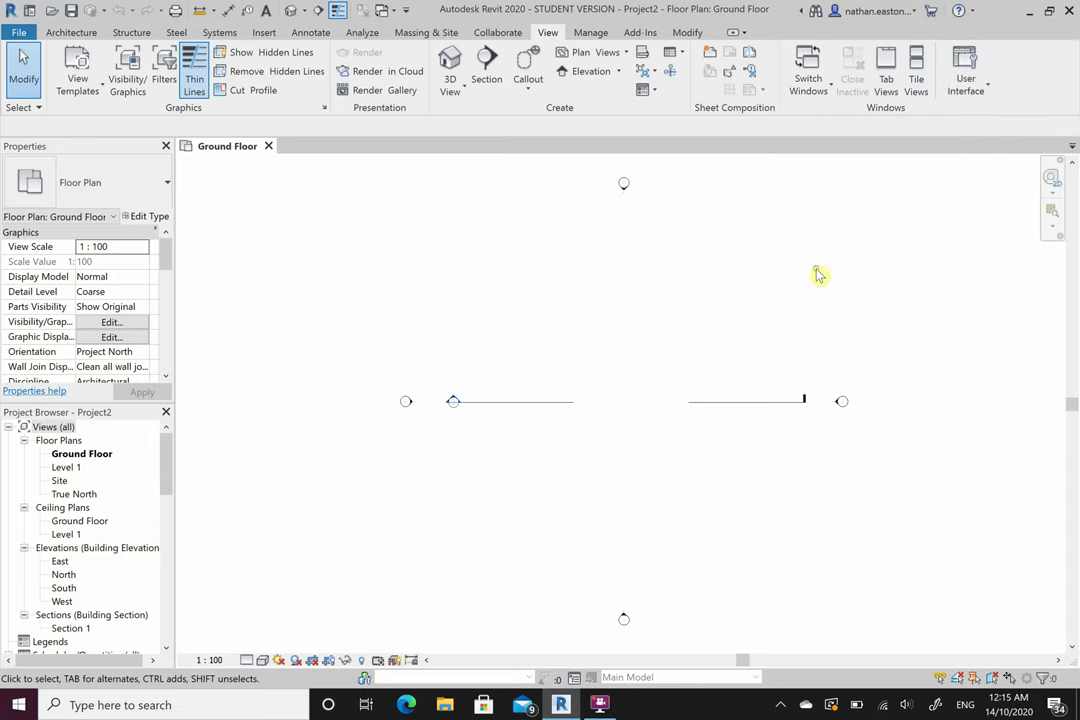
# Review the project management, add-in and modification tool sets
pyautogui.click(581, 32)
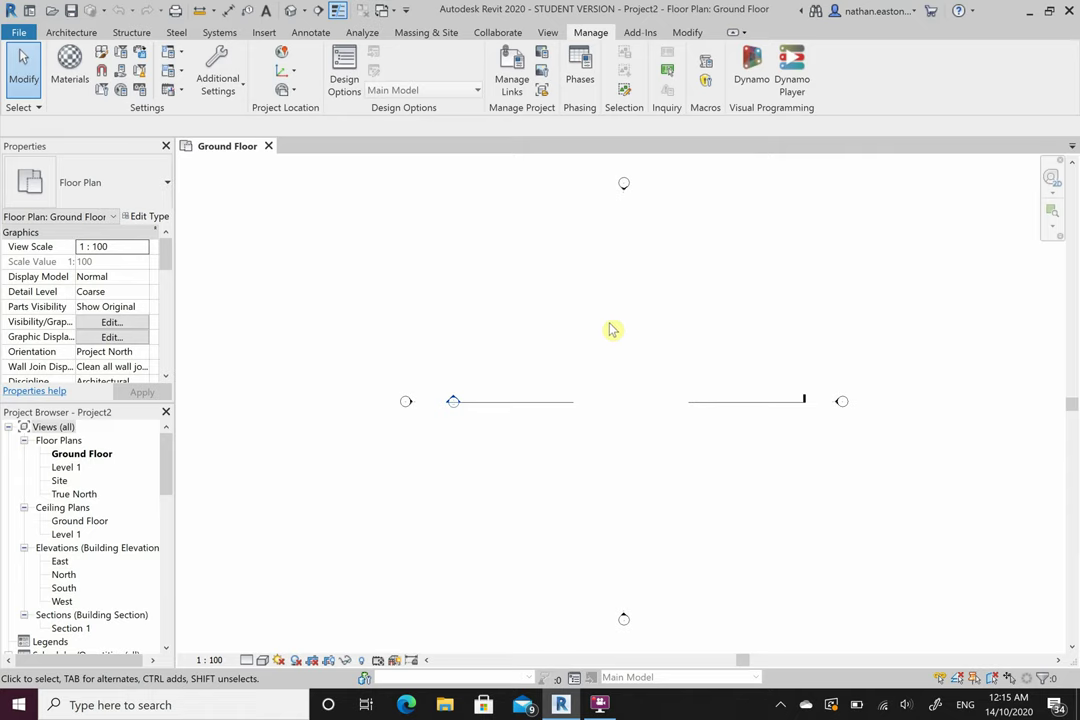
pyautogui.click(638, 32)
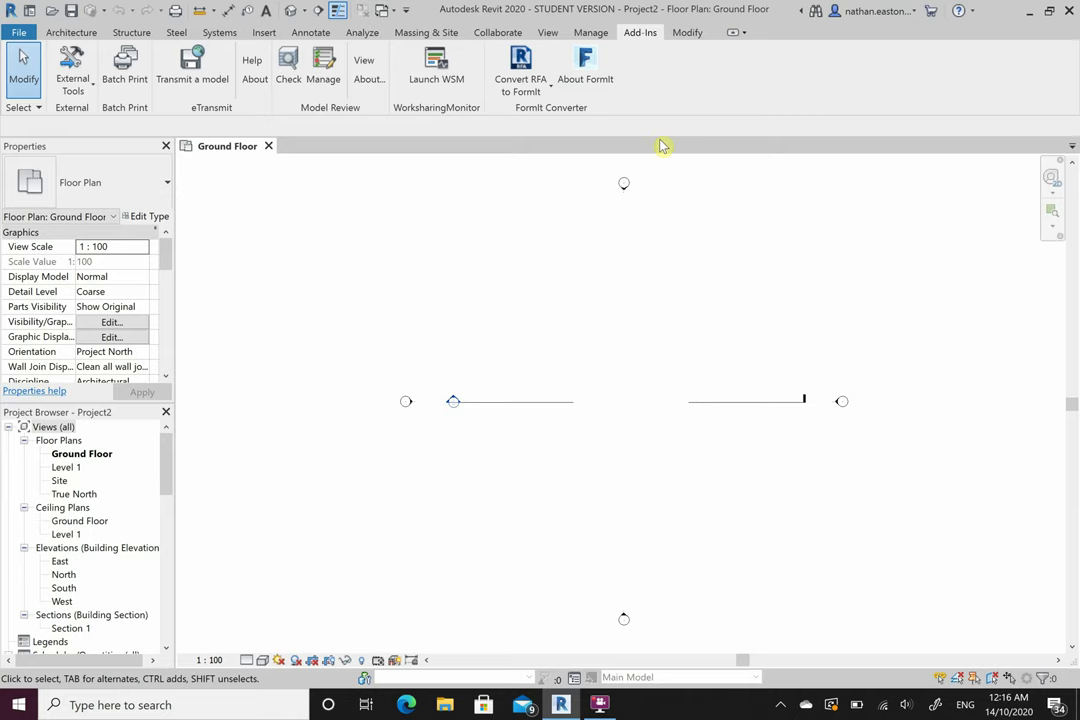
pyautogui.click(687, 32)
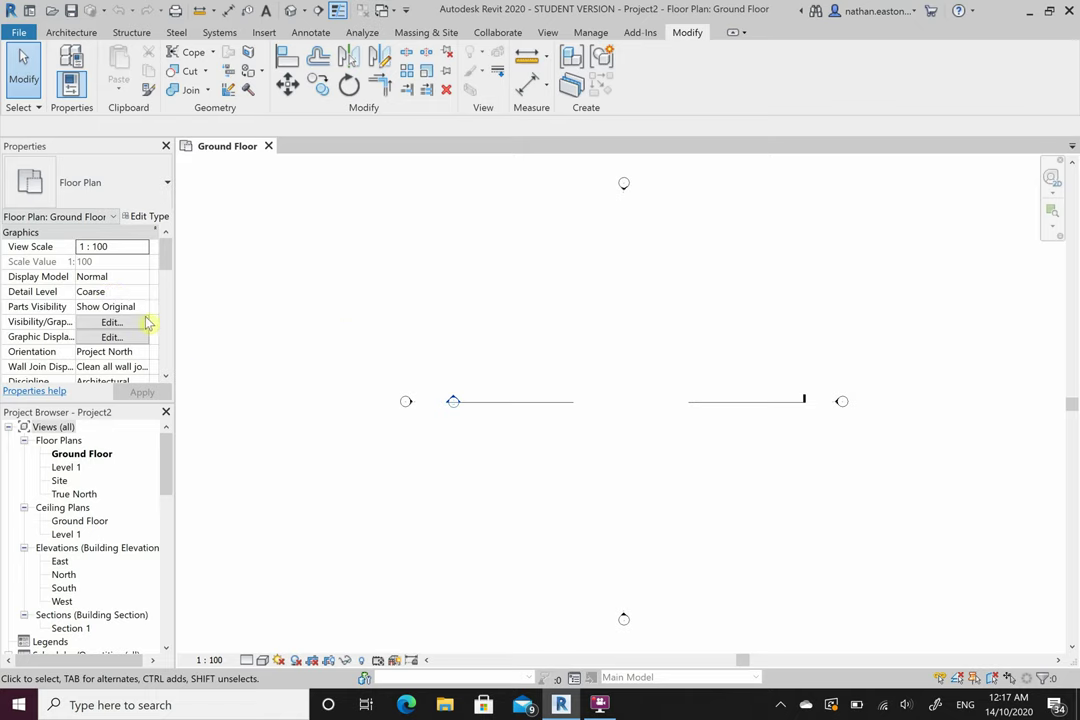
# Check the element selection list in the Ground Floor plan's properties, keeping the floor plan selected
pyautogui.click(98, 219)
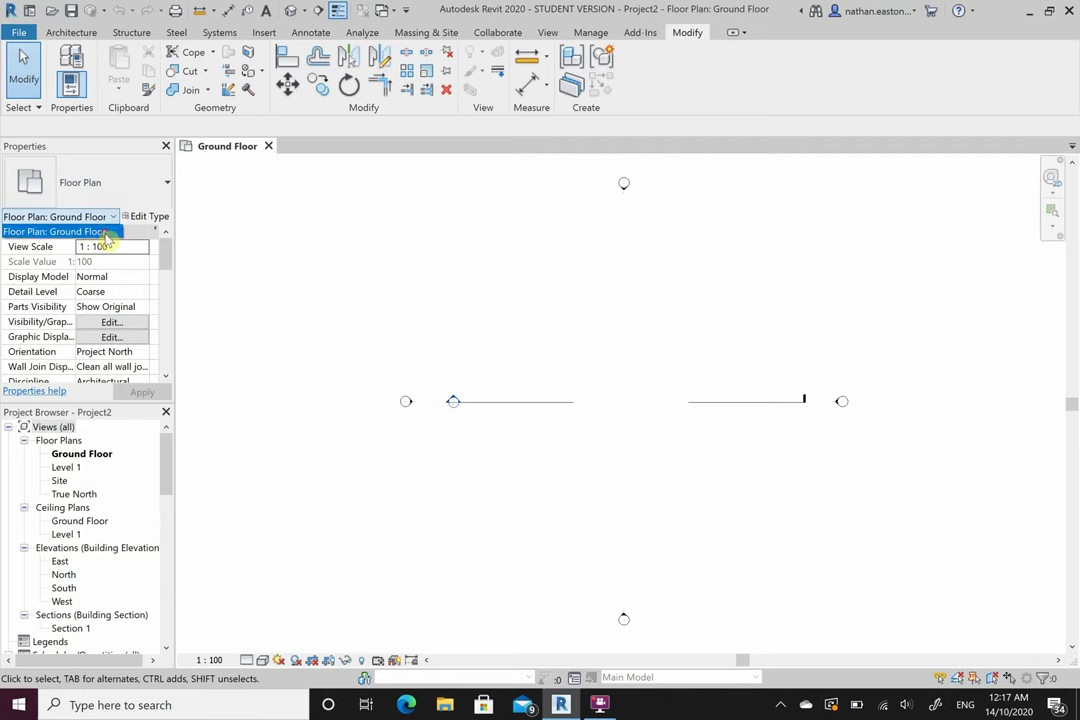
pyautogui.click(104, 232)
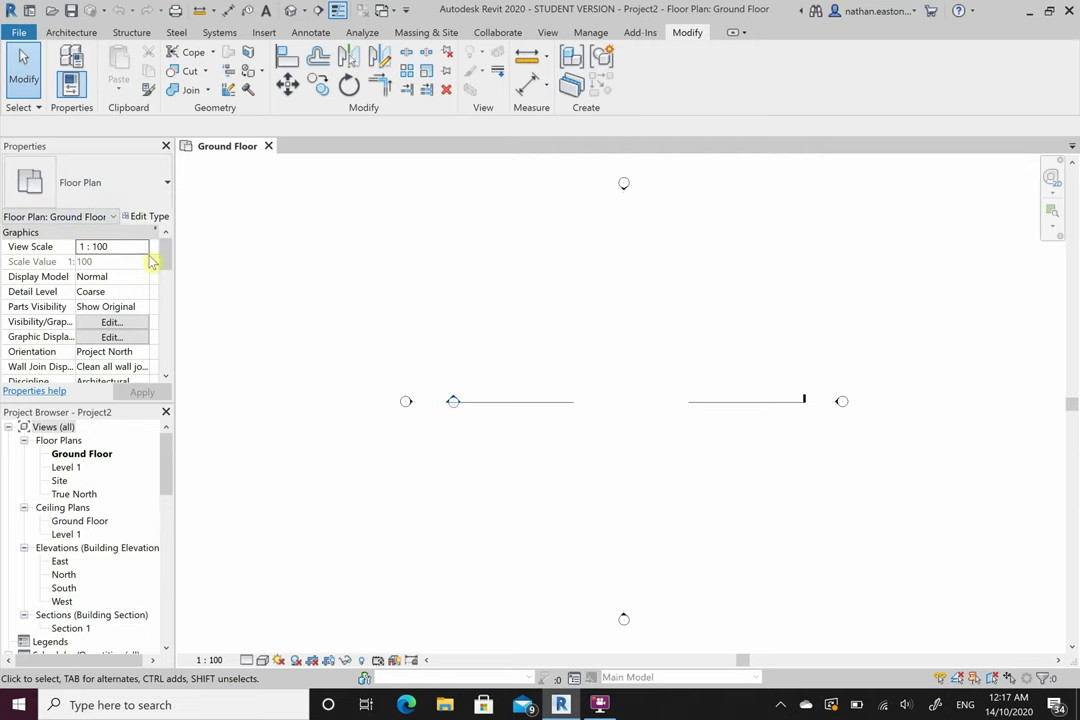
# Look through the Ground Floor plan's view properties, from the graphics settings down to the identity data
pyautogui.scroll(-2, 50, 257)
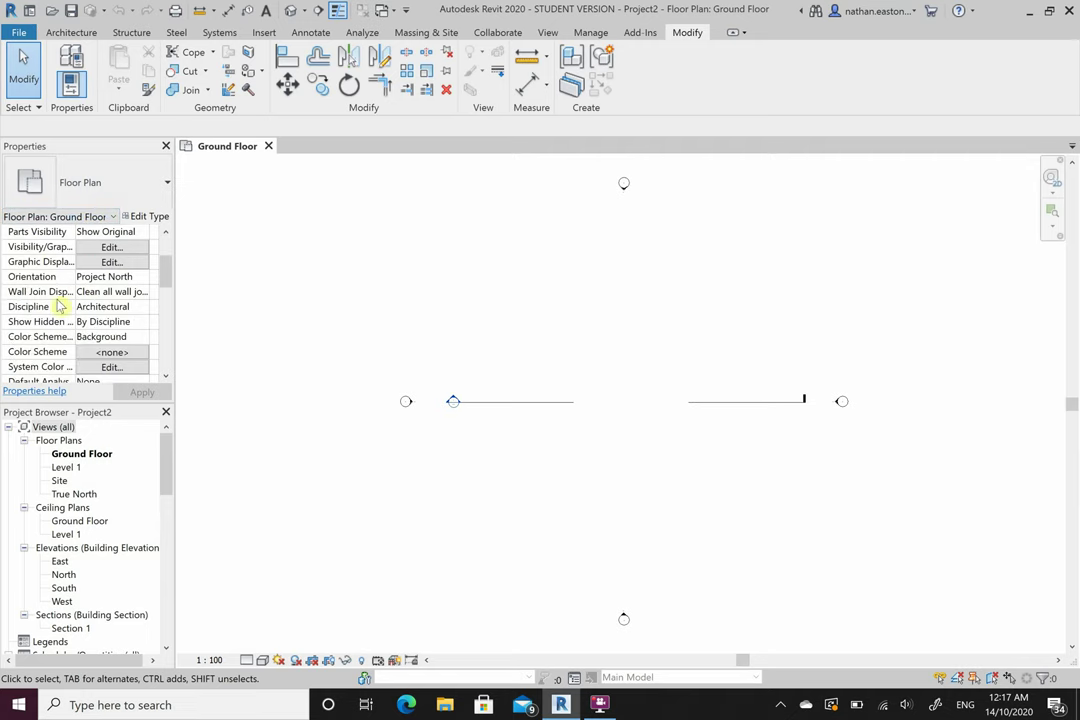
pyautogui.scroll(-8, 86, 330)
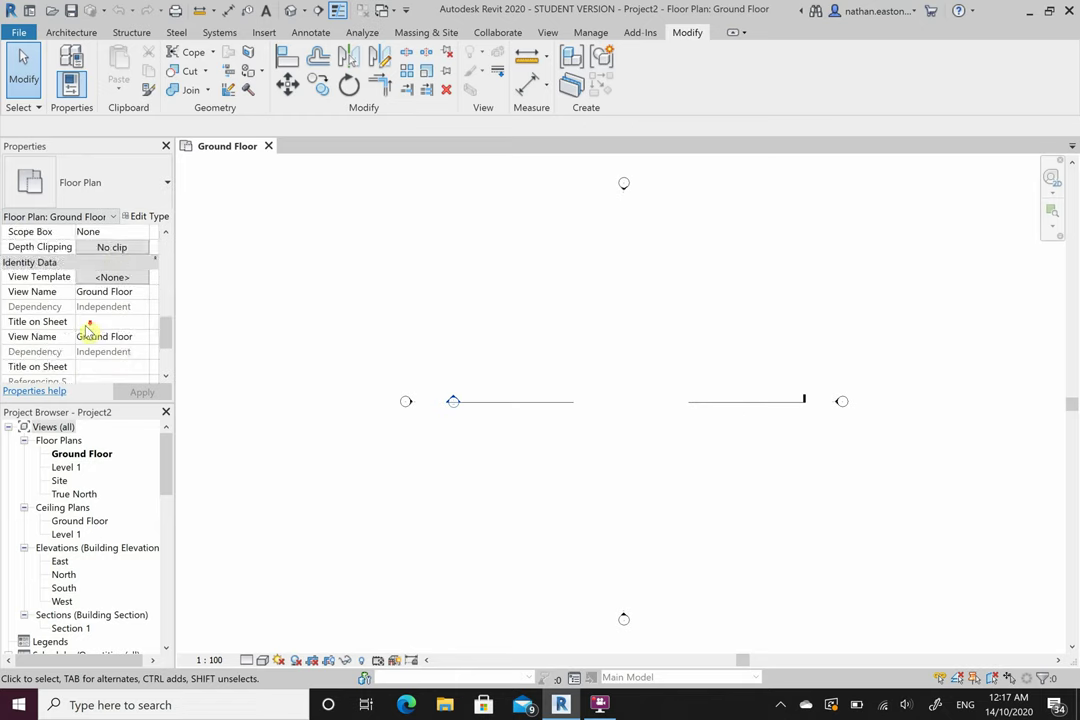
pyautogui.scroll(-1, 85, 326)
pyautogui.scroll(10, 105, 340)
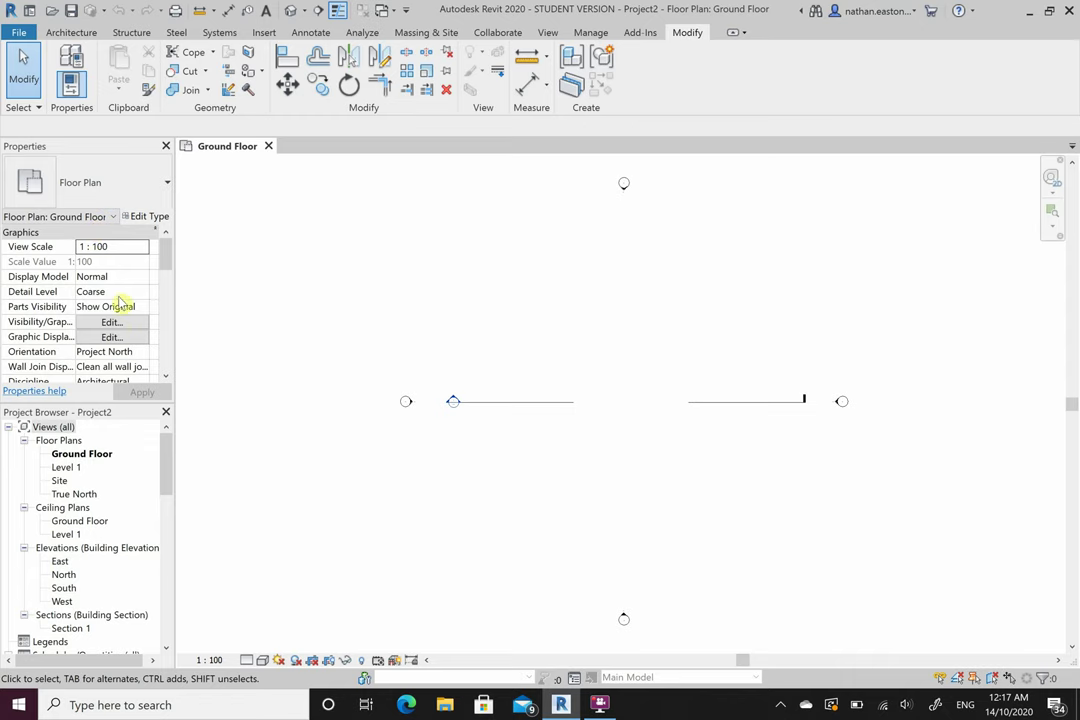
pyautogui.scroll(-3, 111, 306)
pyautogui.scroll(3, 111, 316)
# Relate the elevation markers and section line in the Ground Floor plan to their listed views, briefly selecting the section line
pyautogui.scroll(-1, 90, 525)
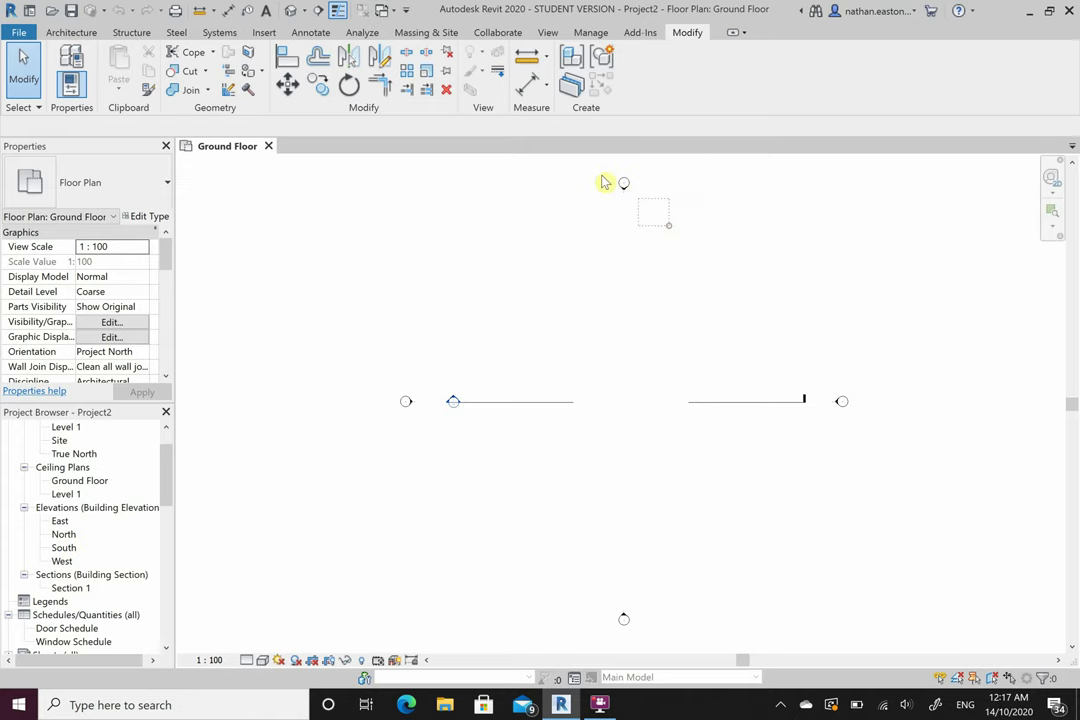
pyautogui.moveTo(897, 463); pyautogui.dragTo(848, 412)
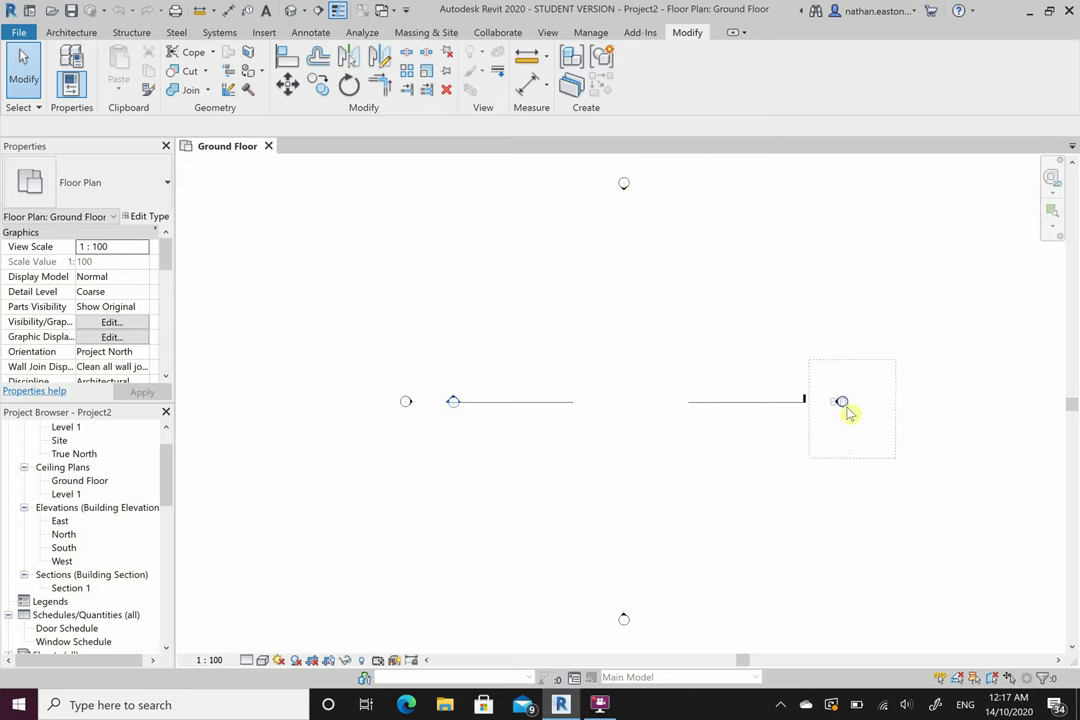
pyautogui.moveTo(815, 586)
pyautogui.mouseDown()
pyautogui.moveTo(803, 610)
pyautogui.moveTo(591, 598)
pyautogui.moveTo(550, 612)
pyautogui.mouseUp()
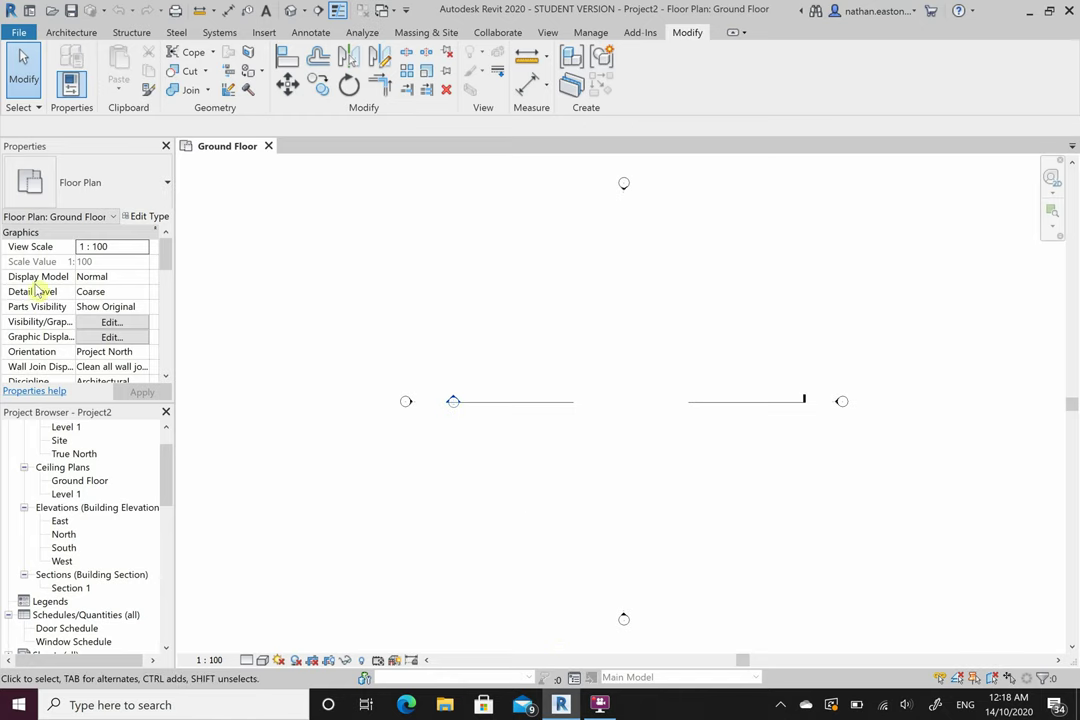
pyautogui.scroll(-1, 100, 505)
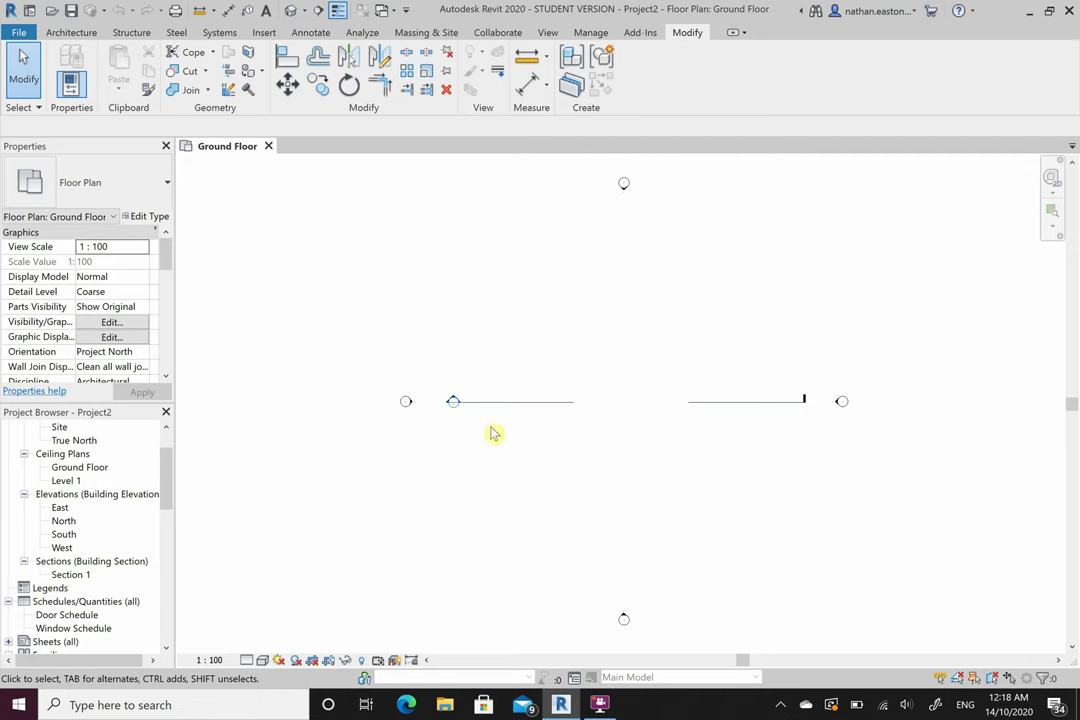
pyautogui.click(526, 403)
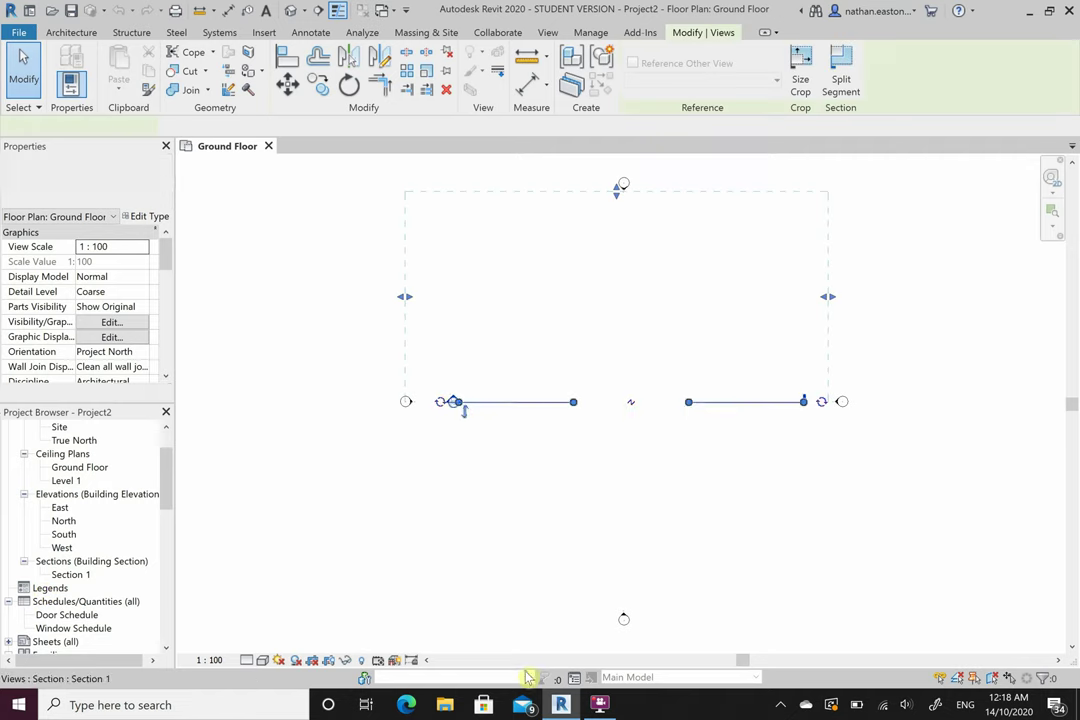
pyautogui.click(603, 458)
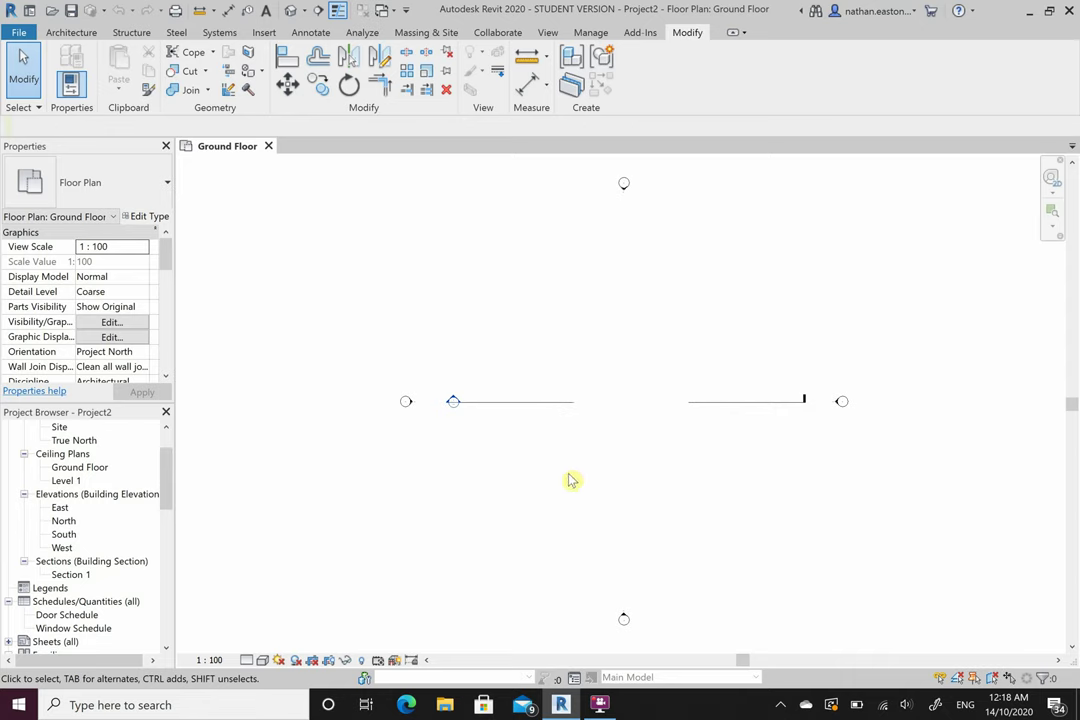
# Review the project's legends and schedules, and expand the list of sheets
pyautogui.scroll(-2, 85, 515)
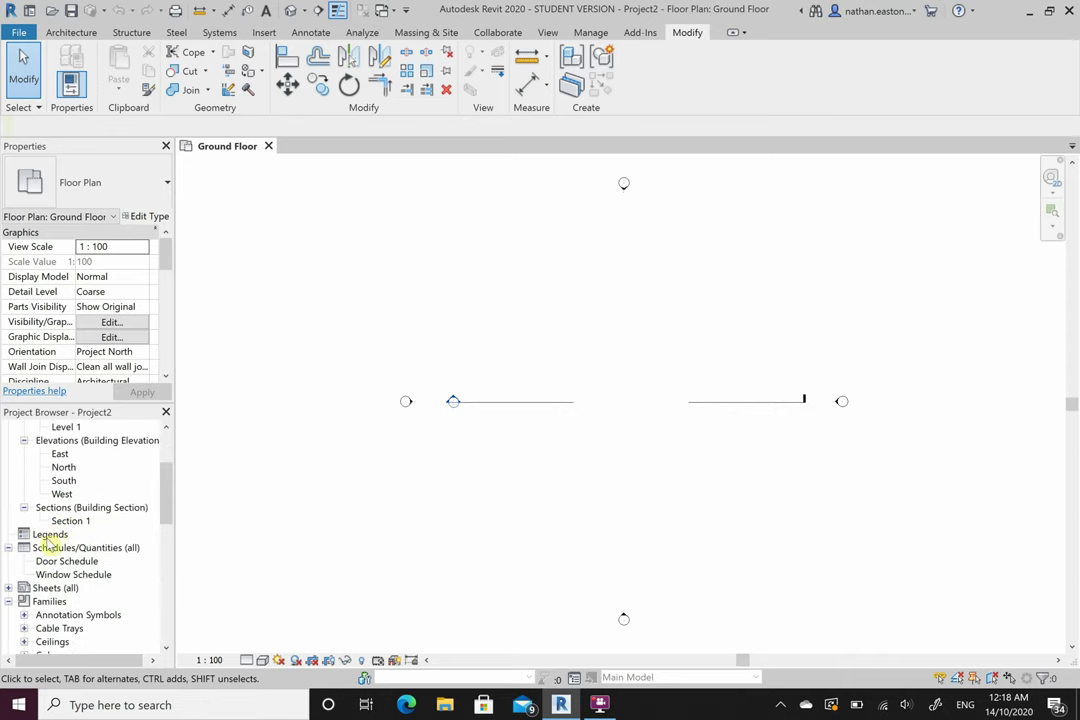
pyautogui.scroll(-1, 90, 555)
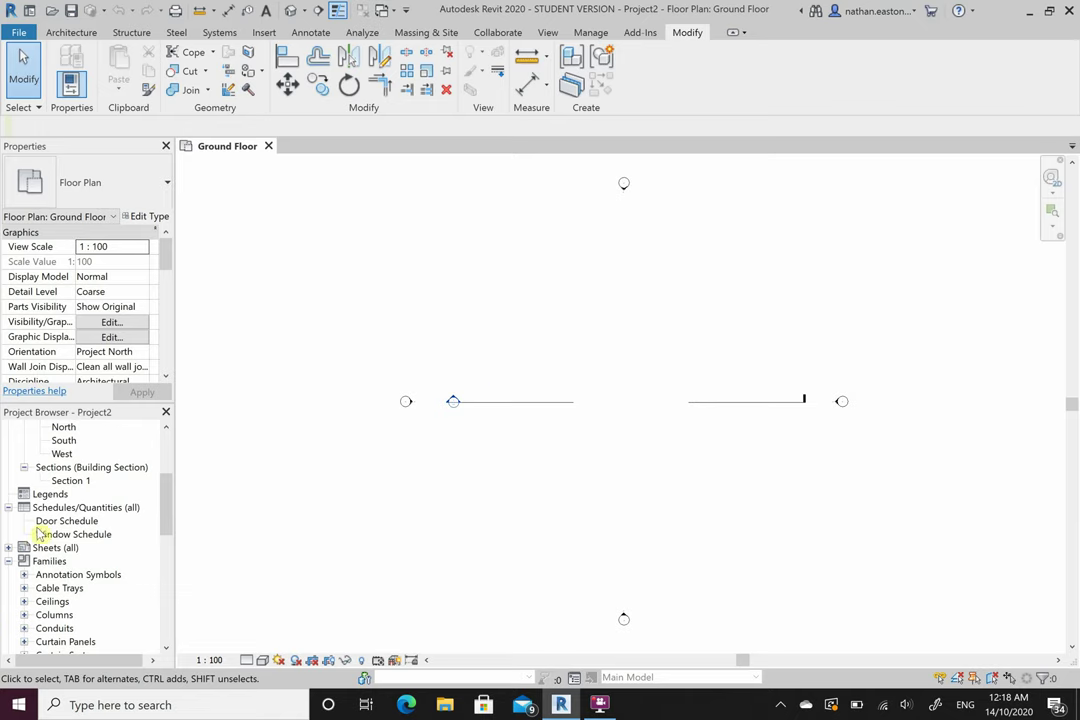
pyautogui.scroll(-1, 110, 518)
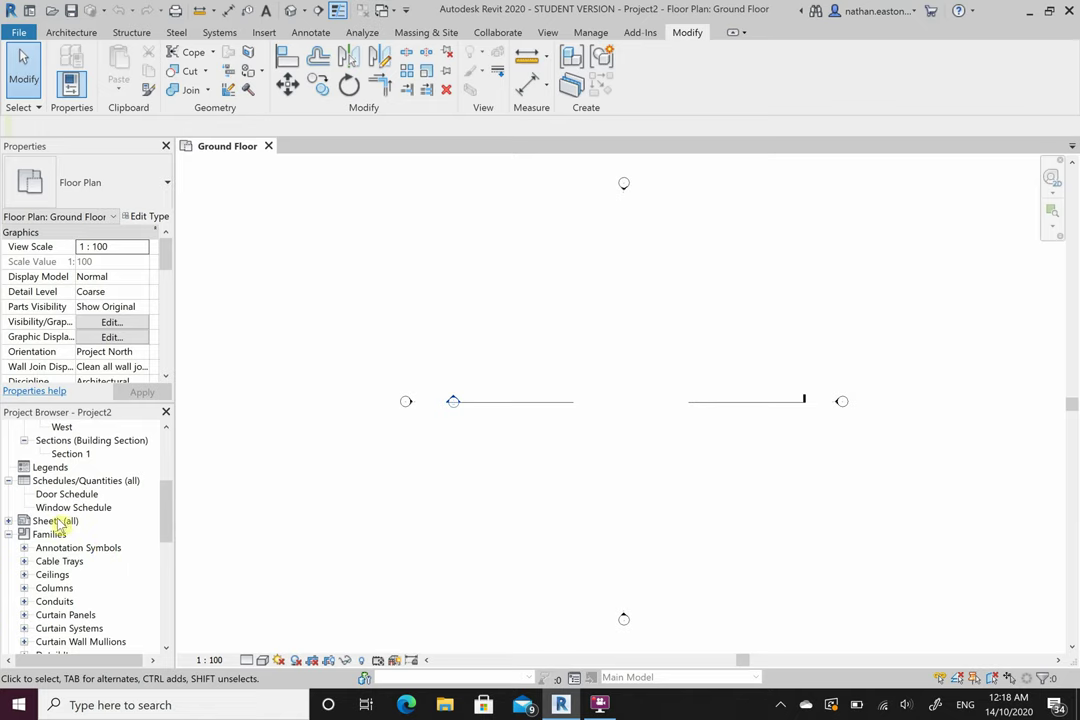
pyautogui.click(8, 521)
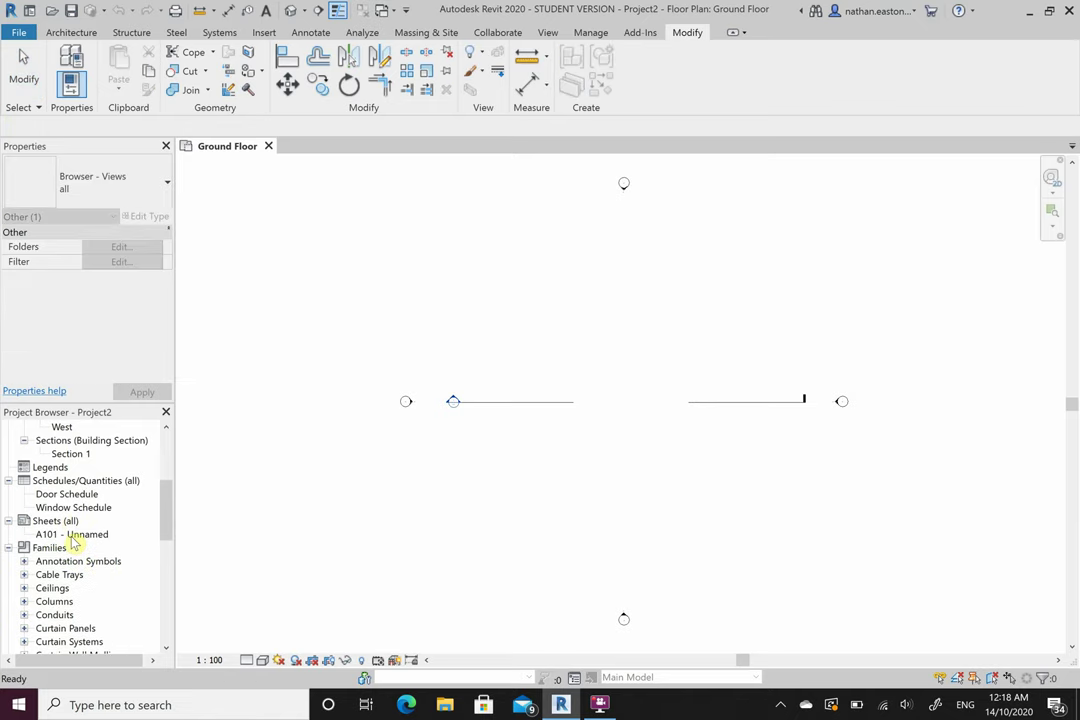
# Review the family categories in the project, collapse the Families branch and go back to the list of views
pyautogui.scroll(-4, 52, 537)
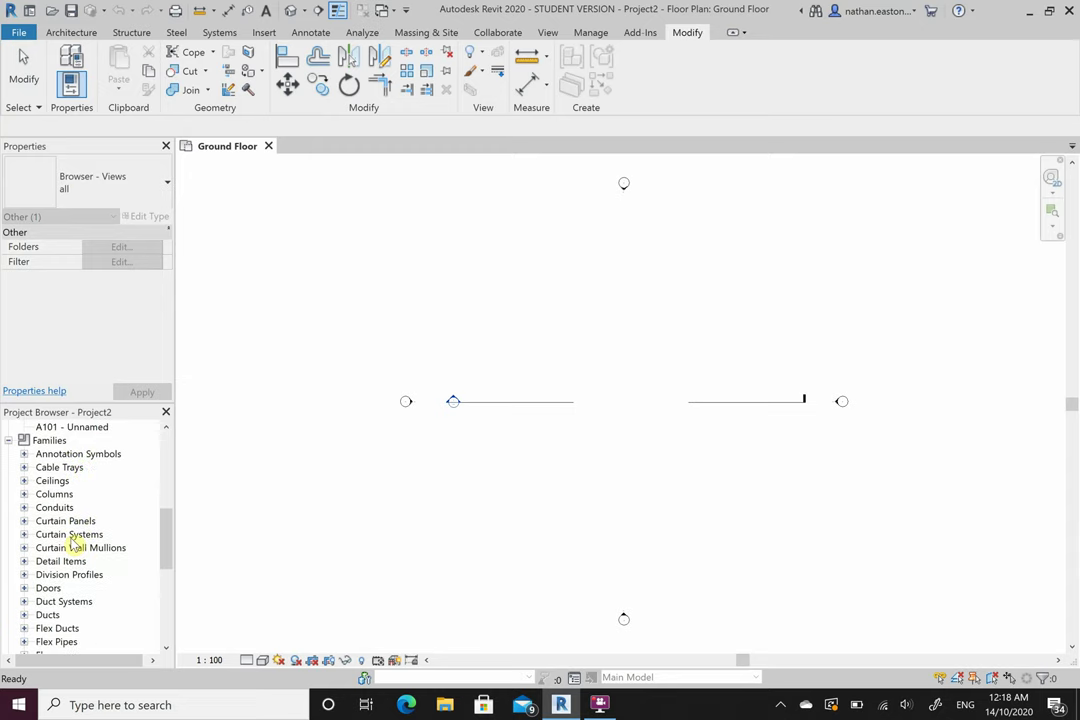
pyautogui.scroll(-1, 75, 541)
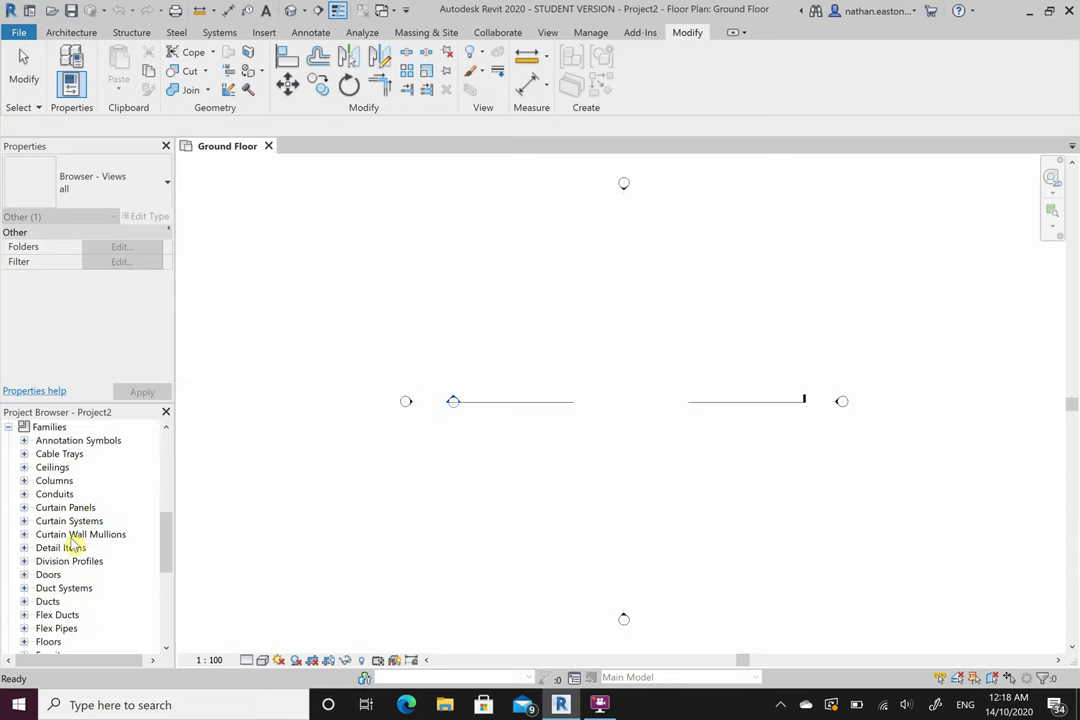
pyautogui.scroll(-7, 55, 520)
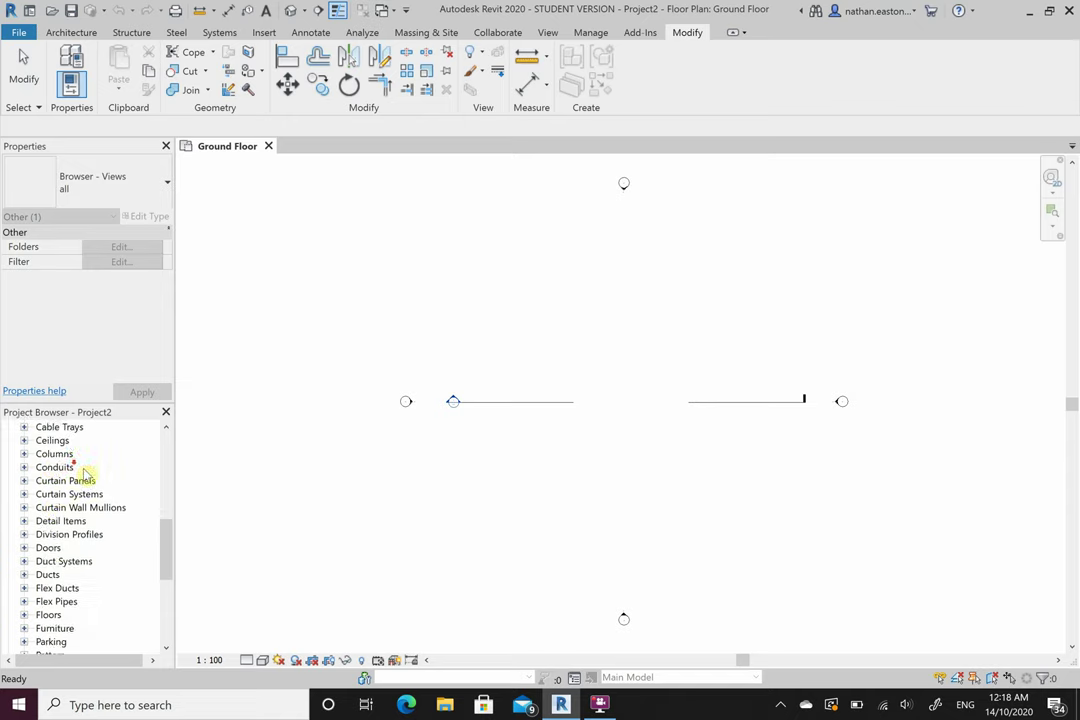
pyautogui.scroll(-3, 56, 548)
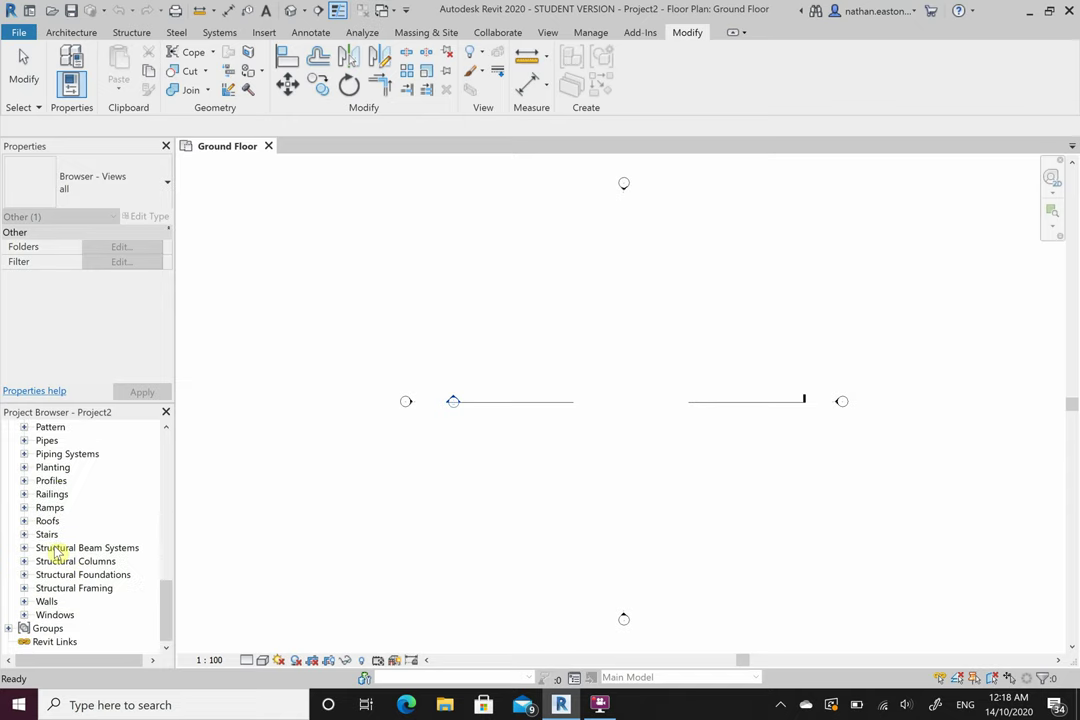
pyautogui.scroll(6, 57, 549)
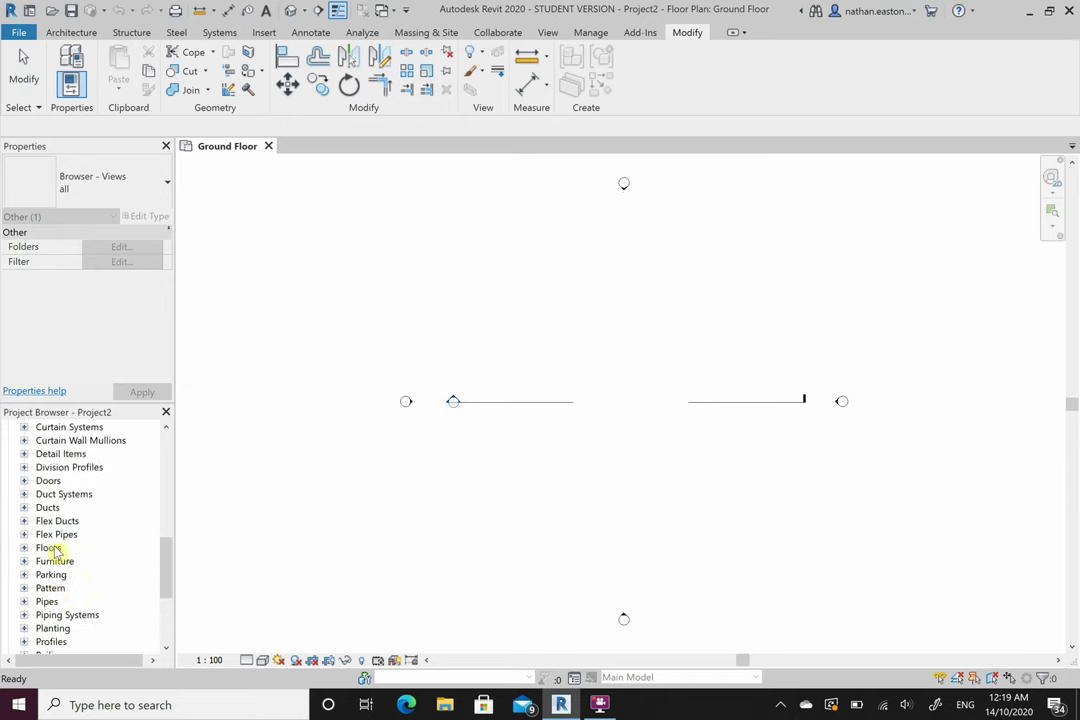
pyautogui.scroll(5, 57, 549)
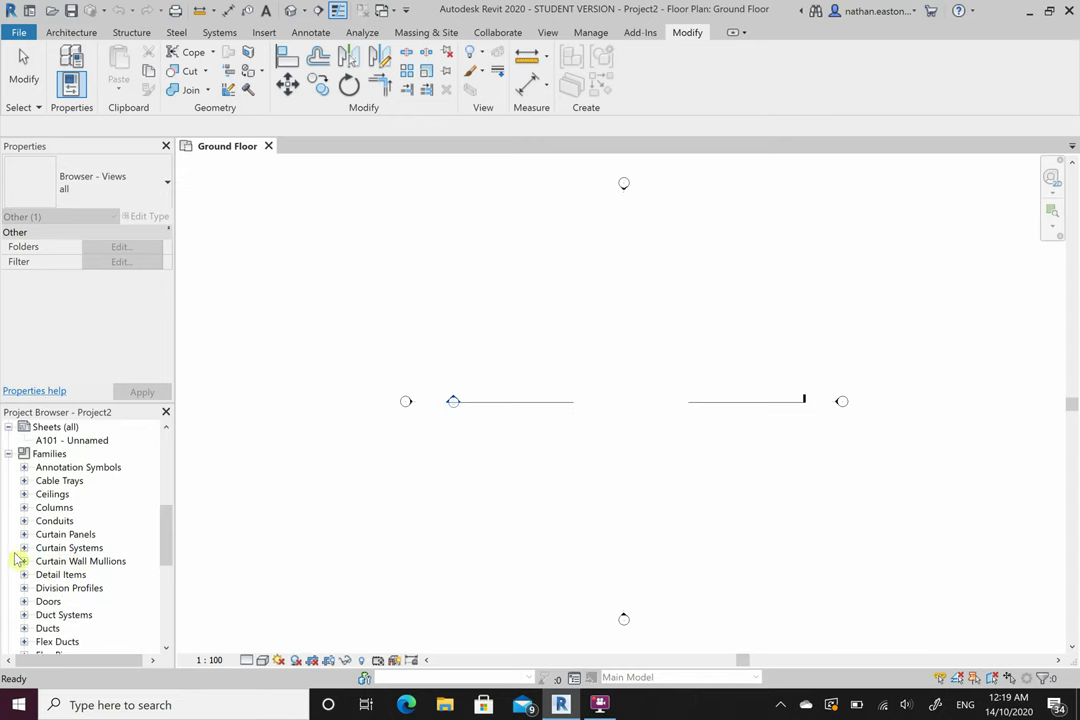
pyautogui.click(9, 454)
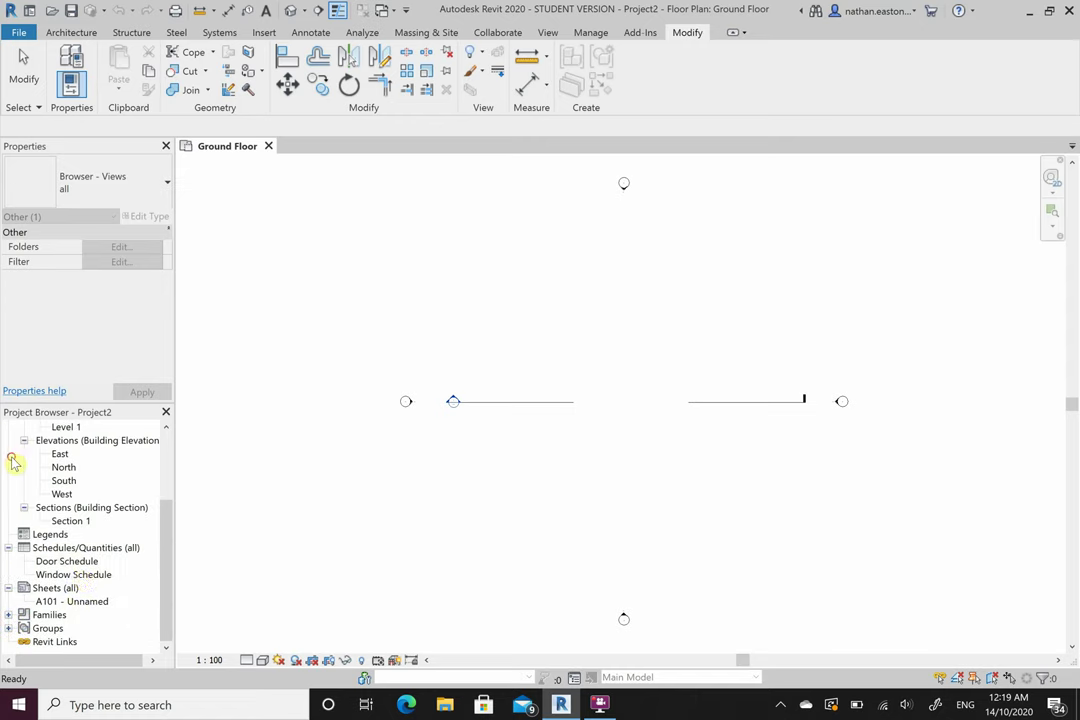
pyautogui.scroll(4, 84, 578)
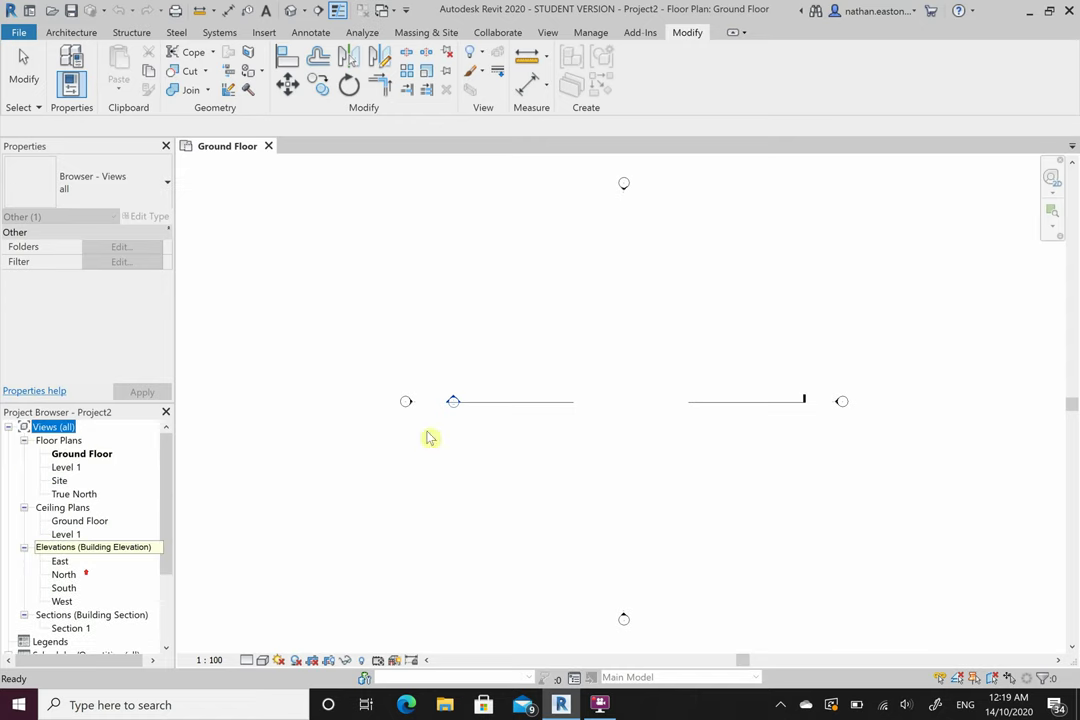
pyautogui.click(465, 345)
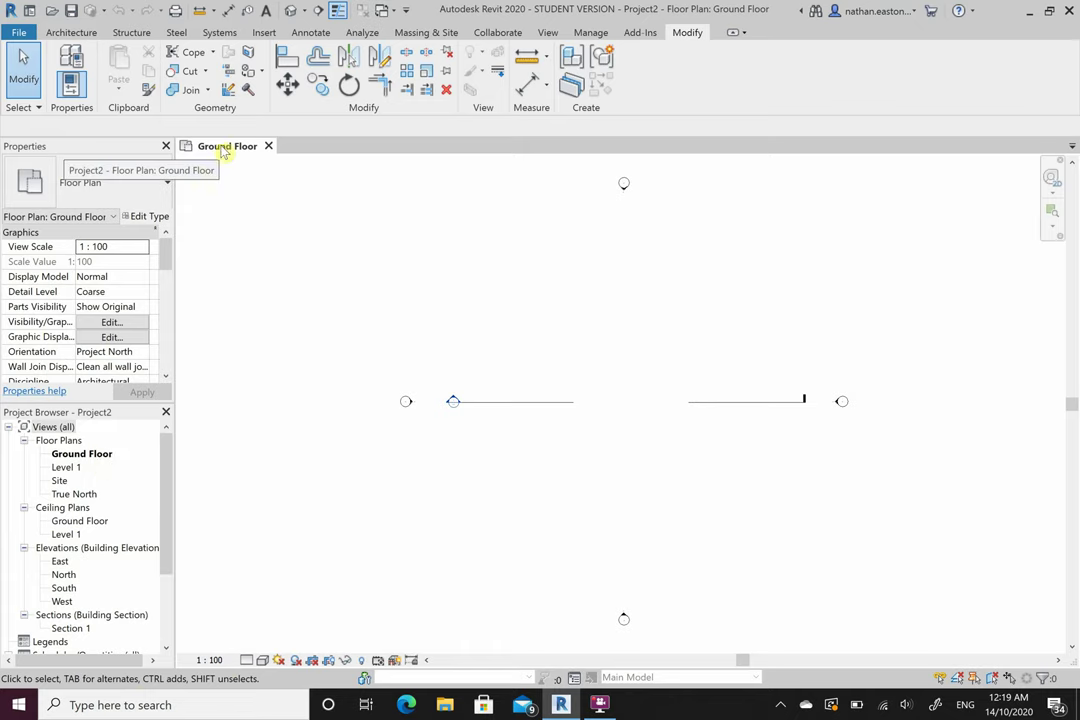
# Try the Ground Floor plan at view scales 1:10 and 1:5000, and restore the scale to 1:100
pyautogui.click(212, 660)
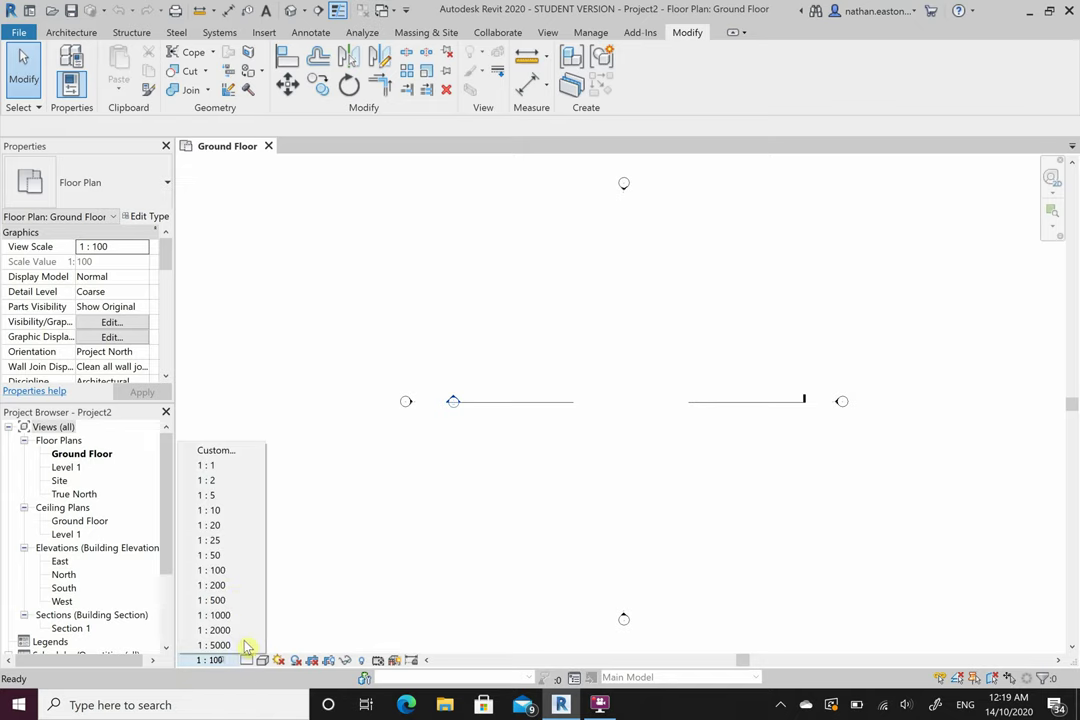
pyautogui.click(242, 511)
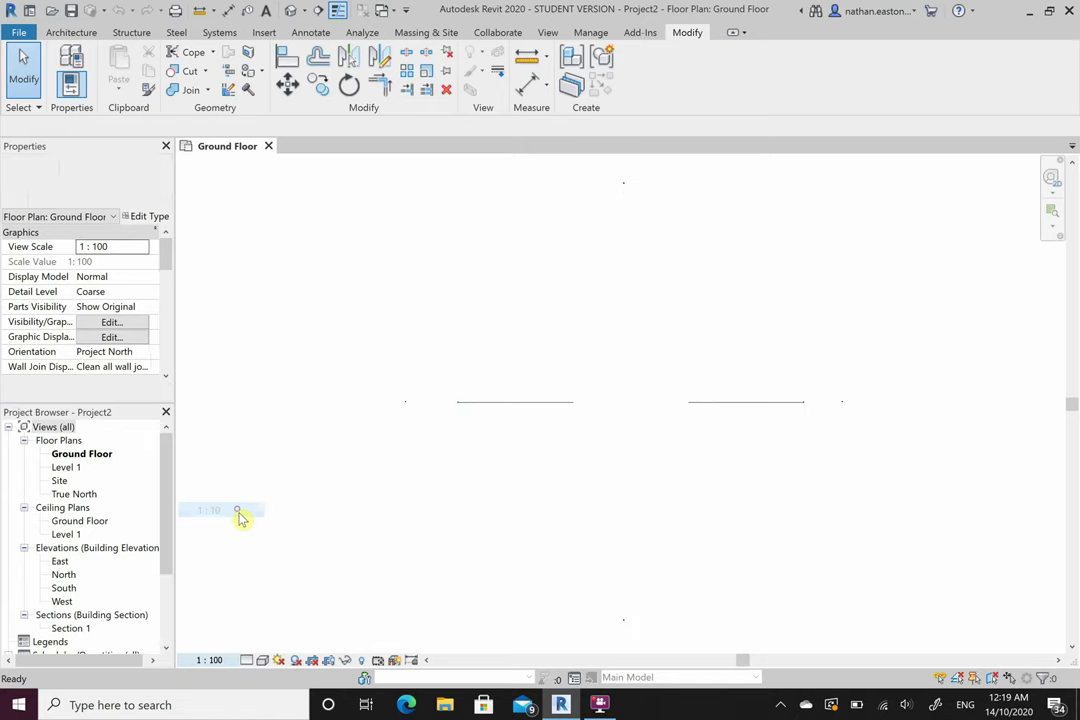
pyautogui.click(210, 660)
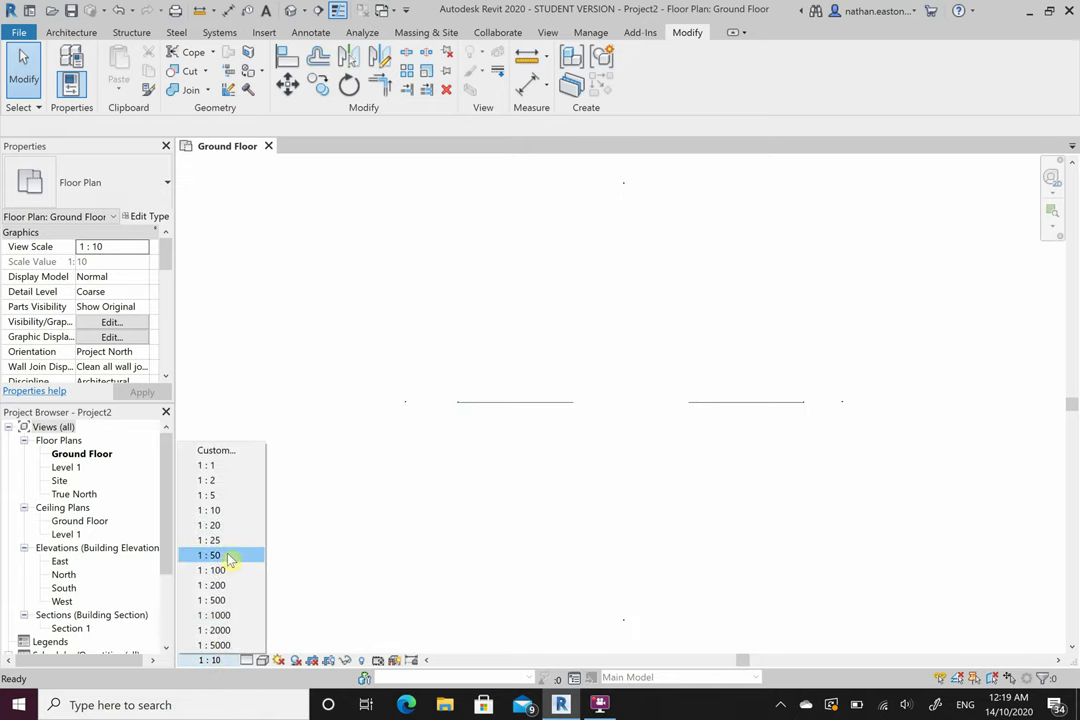
pyautogui.click(228, 645)
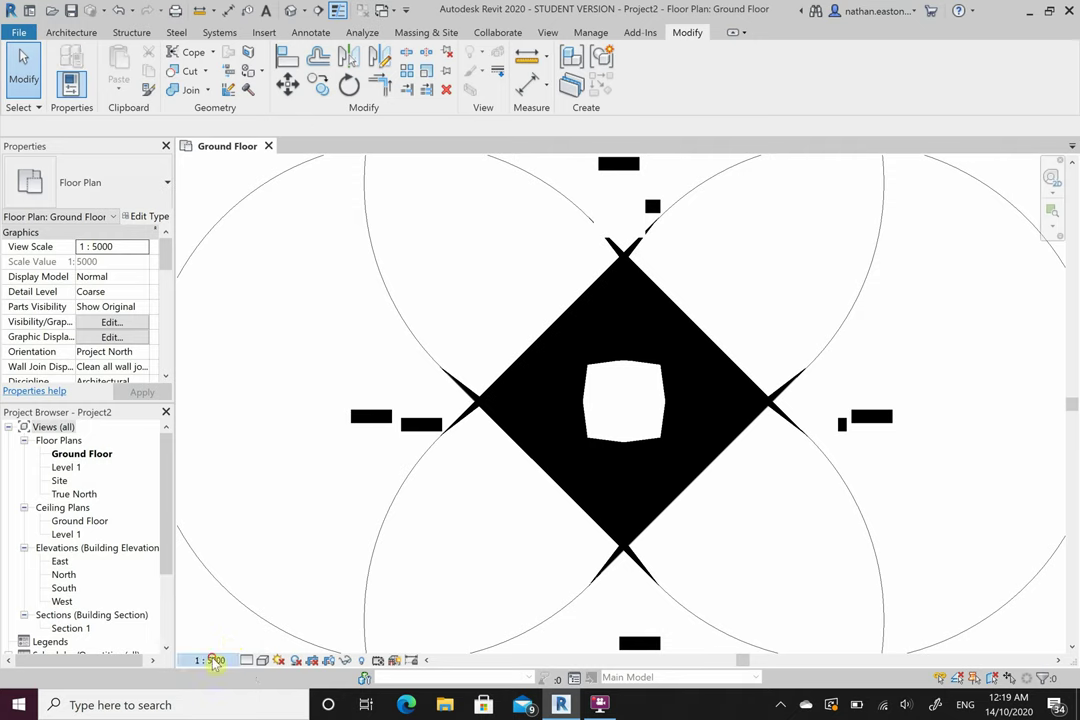
pyautogui.click(210, 660)
pyautogui.click(234, 565)
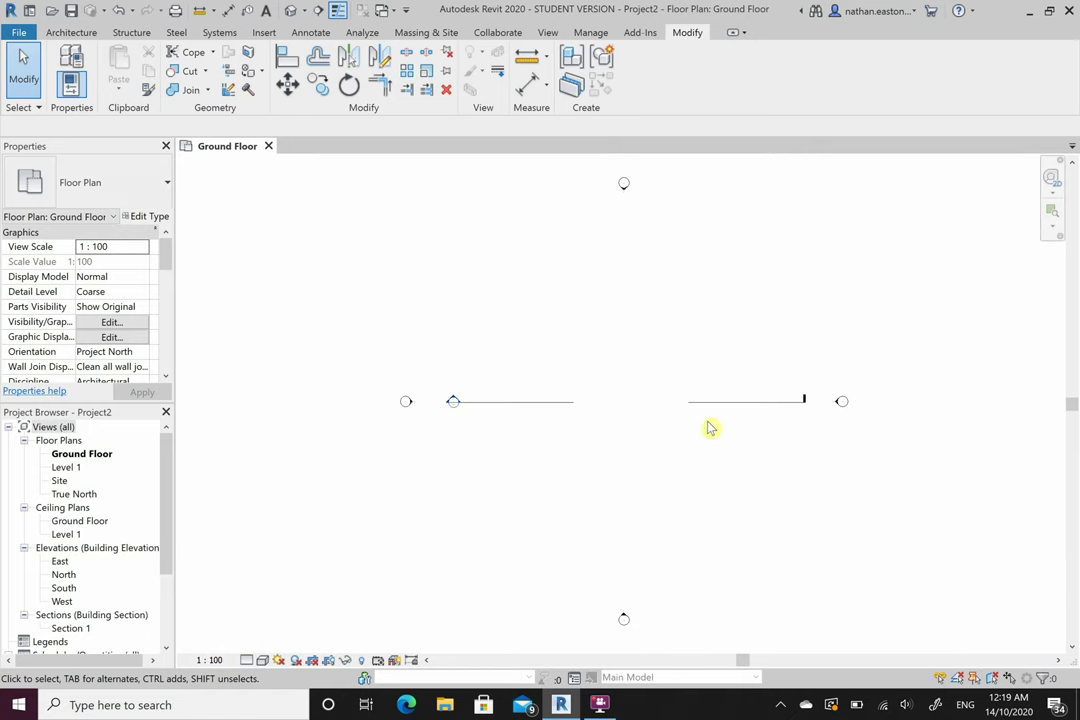
# Give the Ground Floor plan a custom view scale with a ratio of 1:3
pyautogui.click(200, 661)
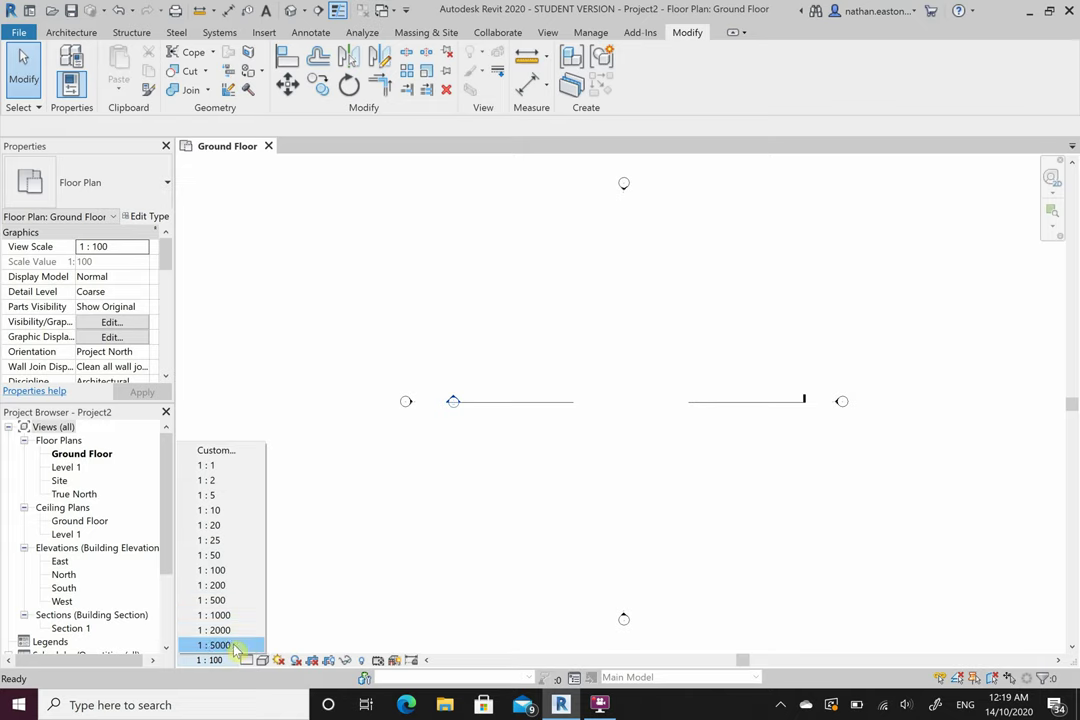
pyautogui.click(216, 452)
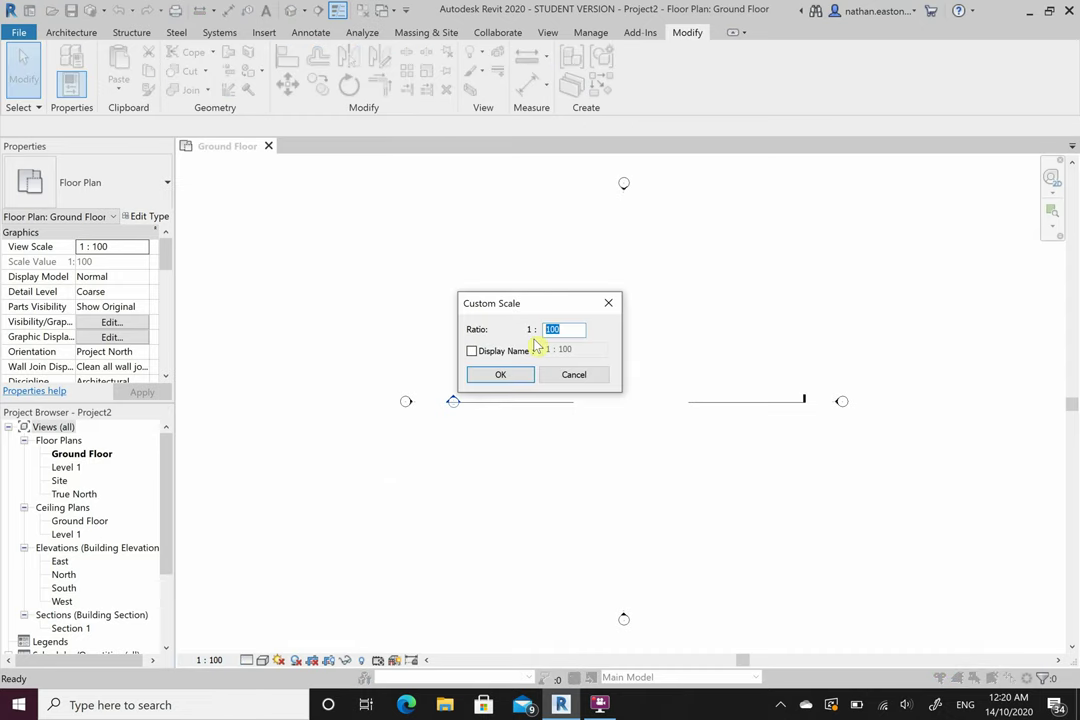
pyautogui.write('873265938769')
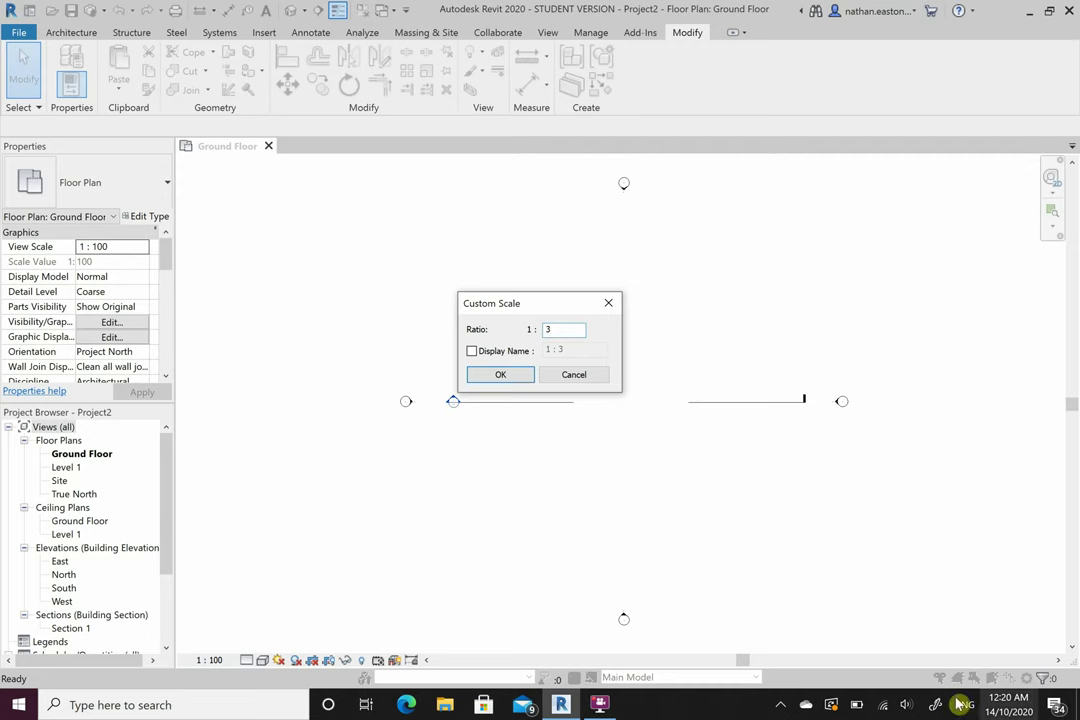
pyautogui.click(499, 376)
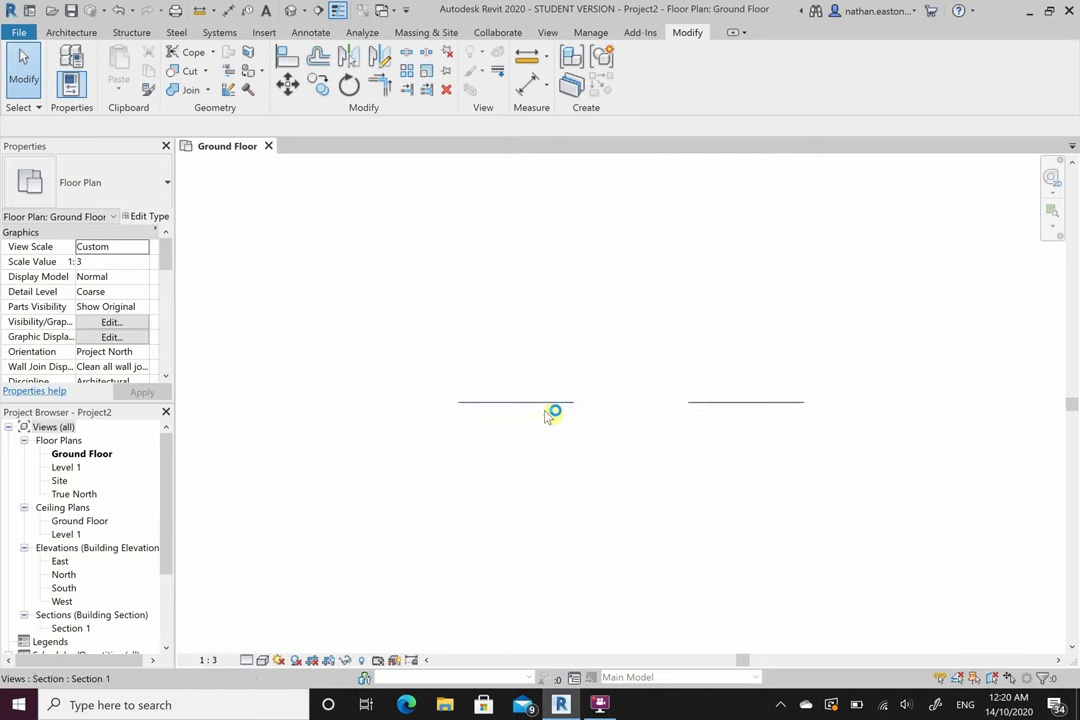
# Check the preset scales without choosing one, and inspect the section line and elevation marker in the plan up close
pyautogui.click(217, 660)
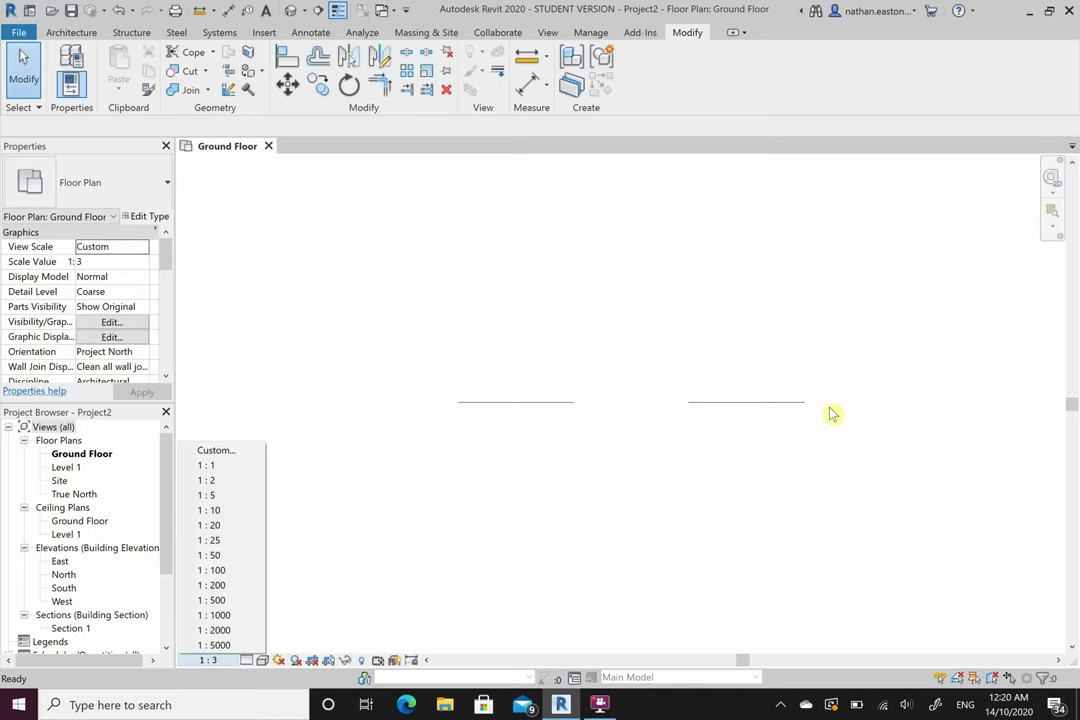
pyautogui.click(571, 317)
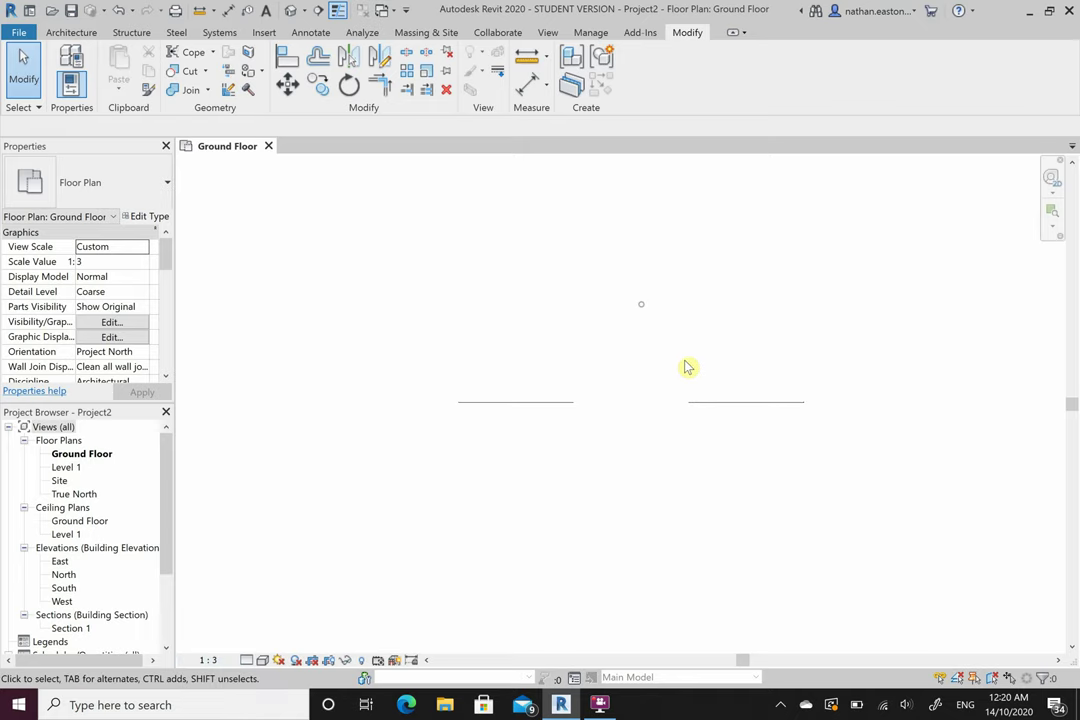
pyautogui.scroll(3, 827, 410)
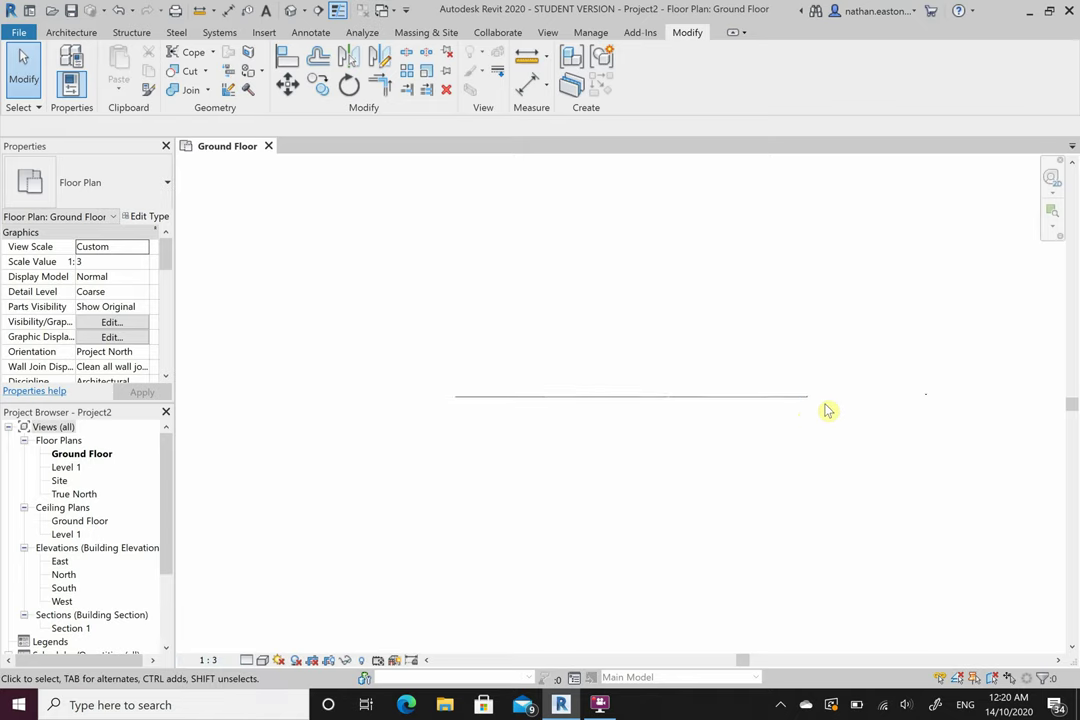
pyautogui.scroll(-1, 725, 402)
pyautogui.scroll(-2, 877, 391)
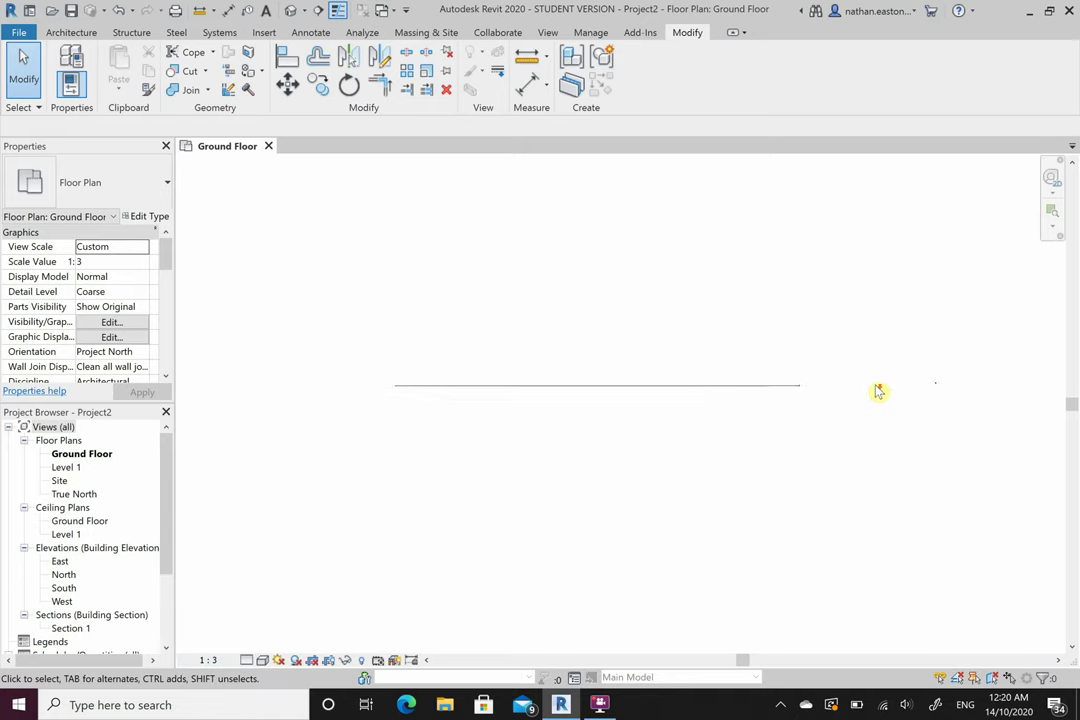
# Set the Ground Floor plan's view scale back to 1:100
pyautogui.scroll(-3, 357, 388)
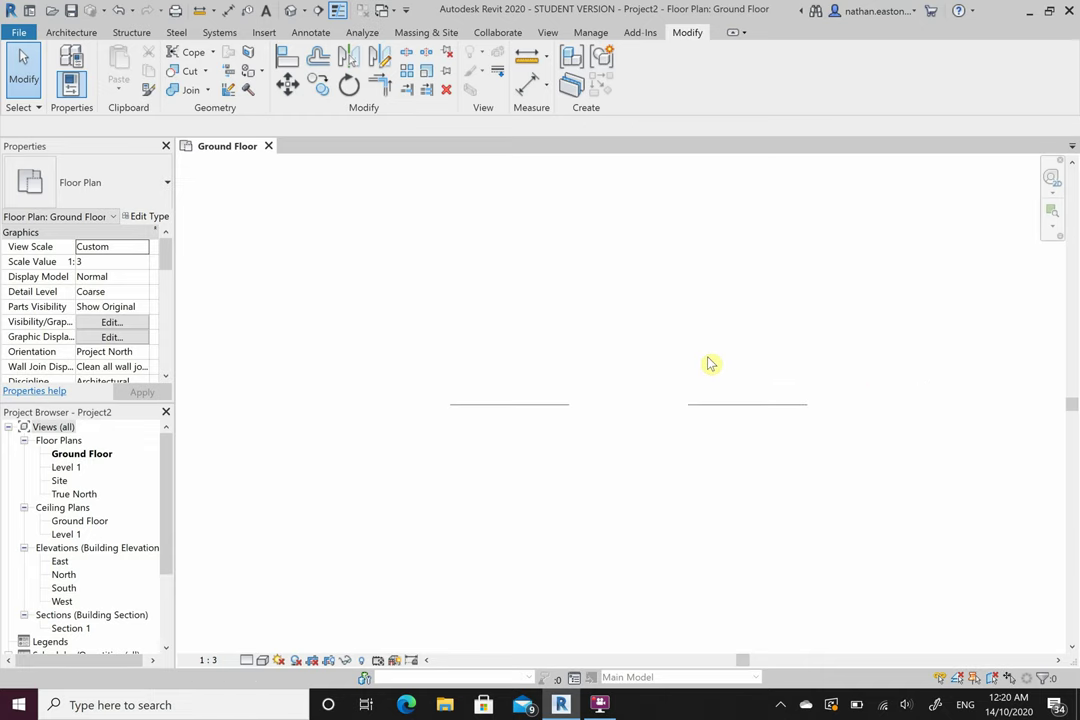
pyautogui.click(208, 660)
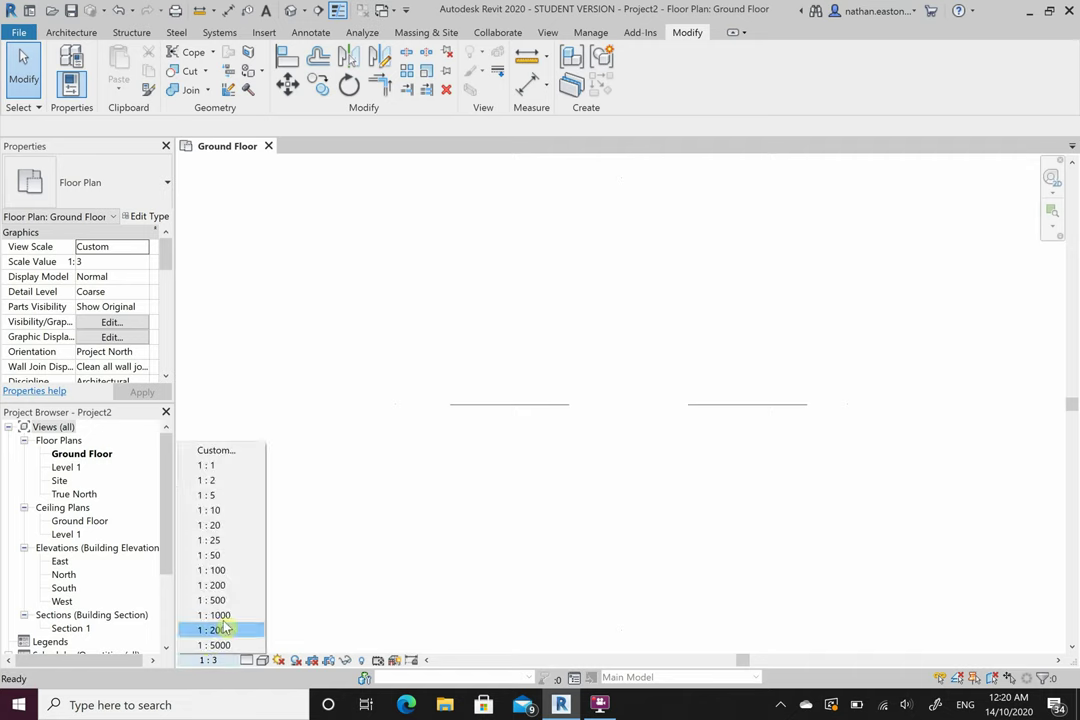
pyautogui.click(241, 576)
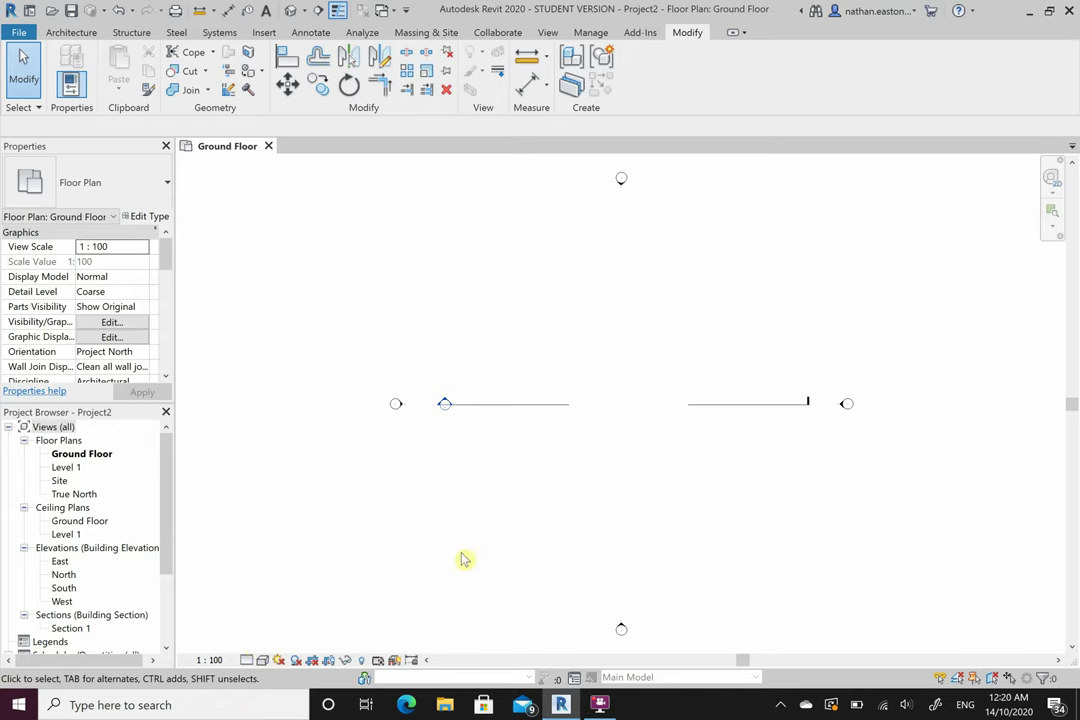
pyautogui.click(71, 33)
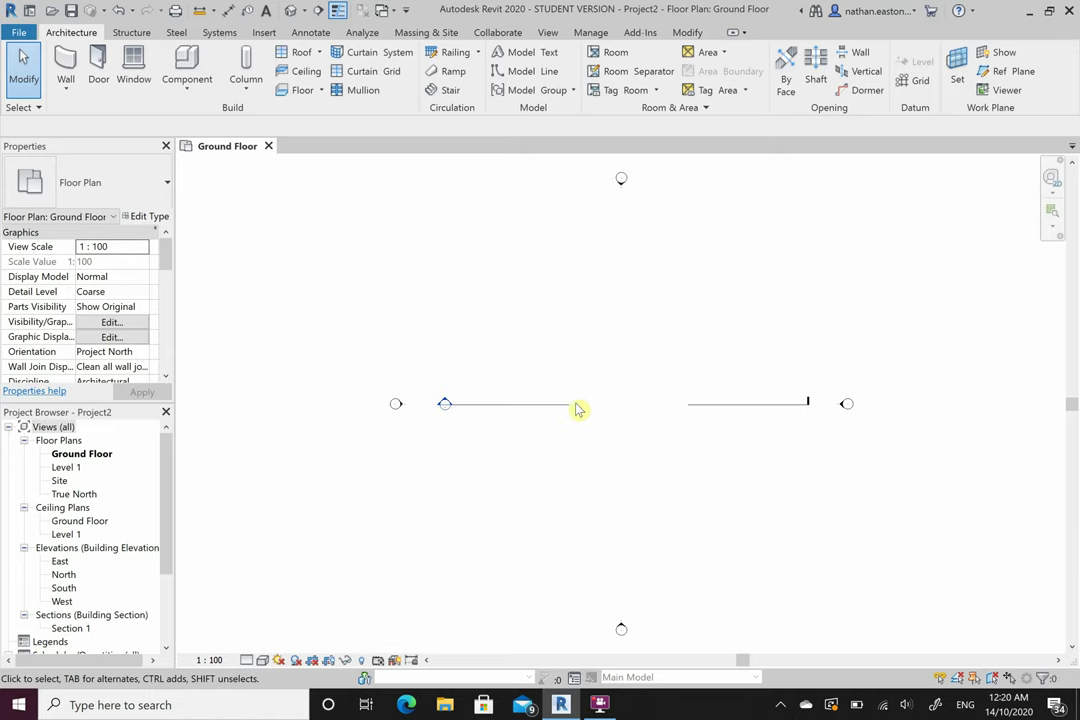
# Try moving the western elevation marker farther away from the section line, and undo the move
pyautogui.scroll(-3, 386, 350)
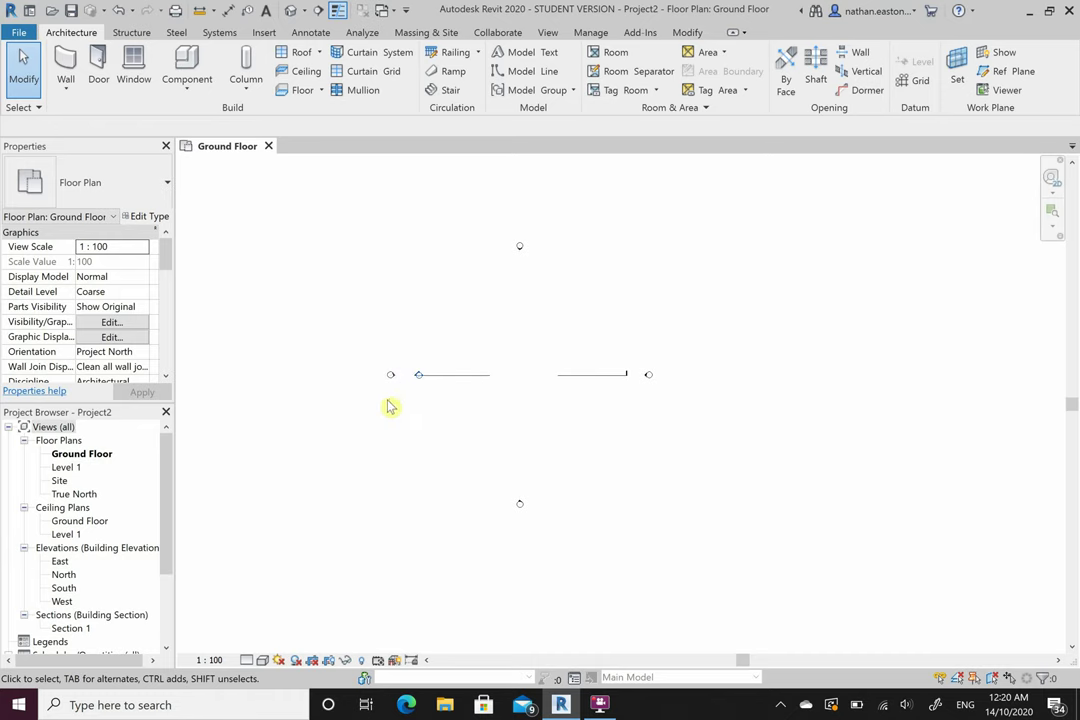
pyautogui.scroll(2, 386, 405)
pyautogui.moveTo(420, 285); pyautogui.dragTo(364, 420)
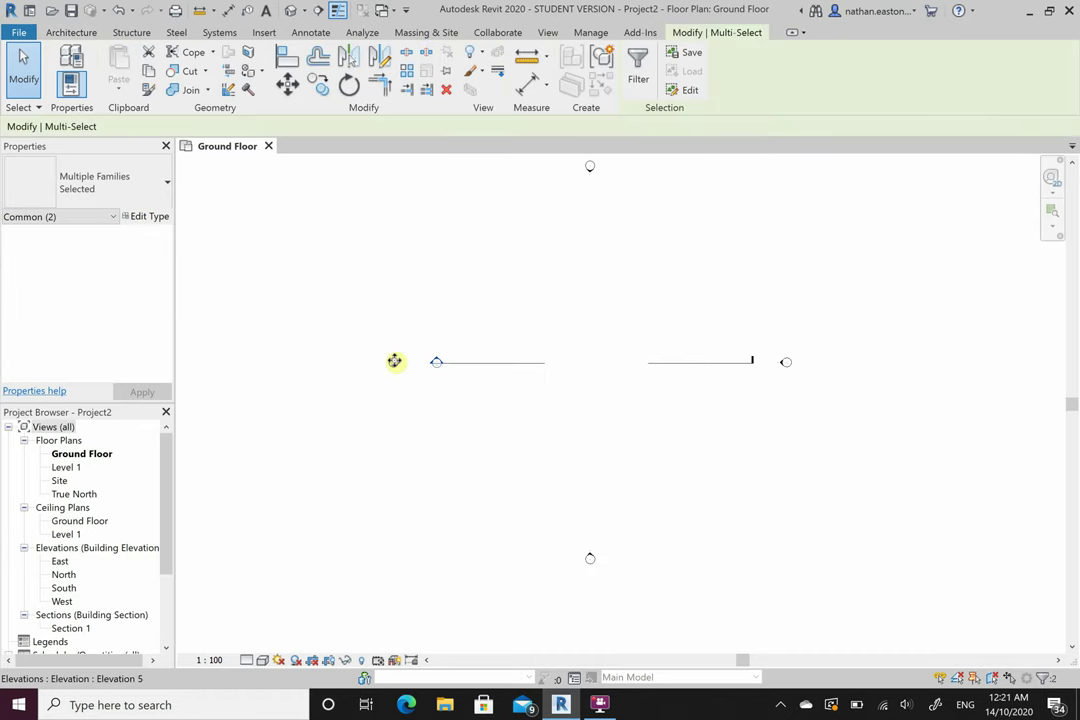
pyautogui.moveTo(393, 362); pyautogui.dragTo(289, 364)
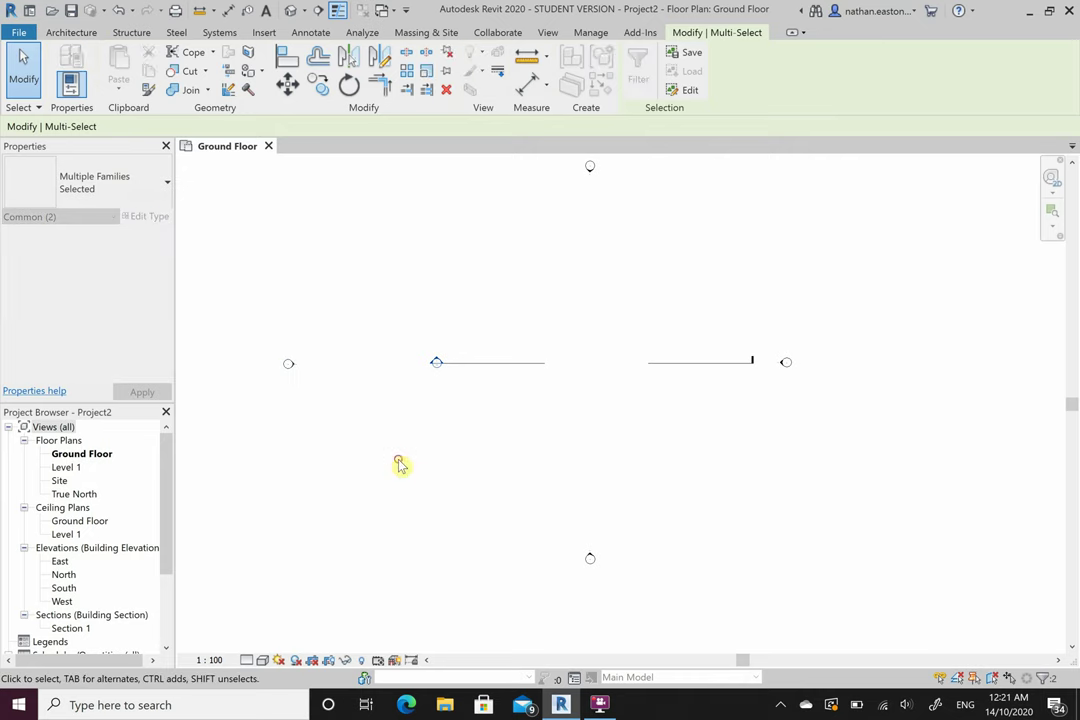
pyautogui.press('Escape')
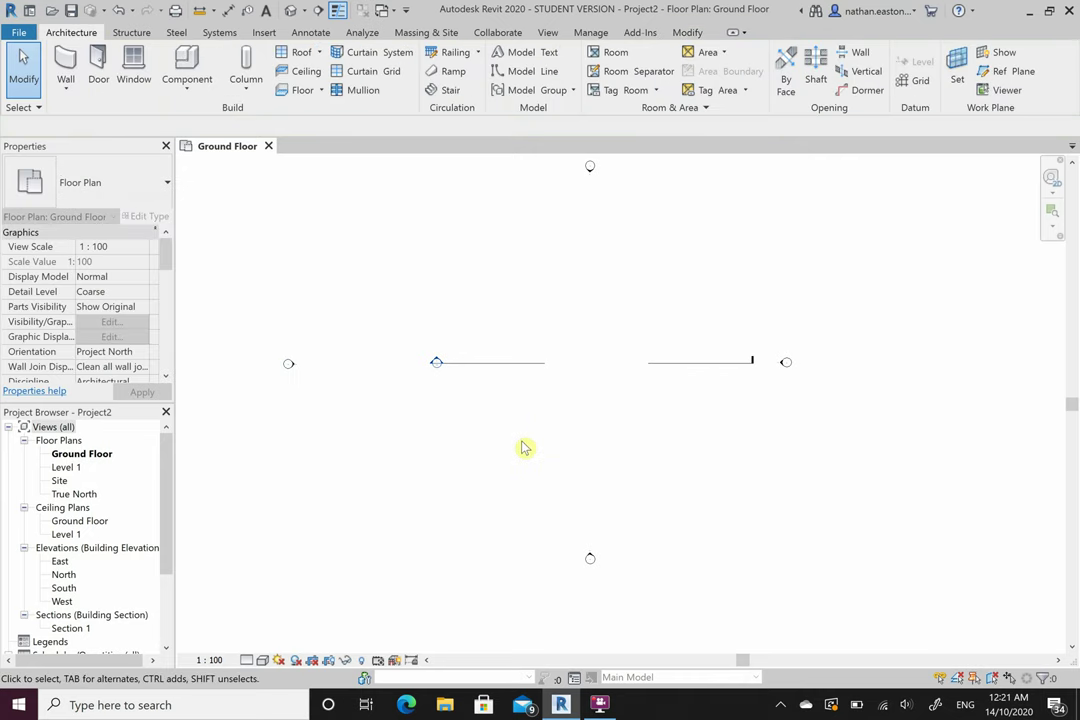
pyautogui.hotkey('ctrl', 'z')
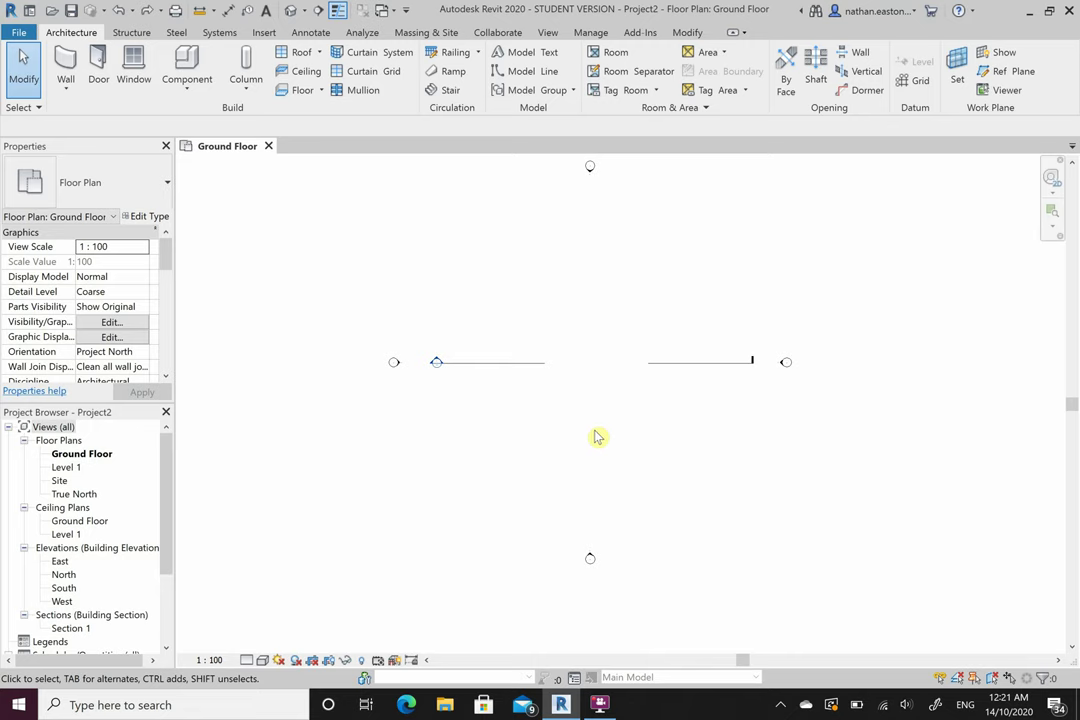
# Move the section line in the Ground Floor plan down towards the southern elevation marker
pyautogui.click(670, 363)
pyautogui.moveTo(677, 367); pyautogui.dragTo(680, 496)
pyautogui.click(765, 521)
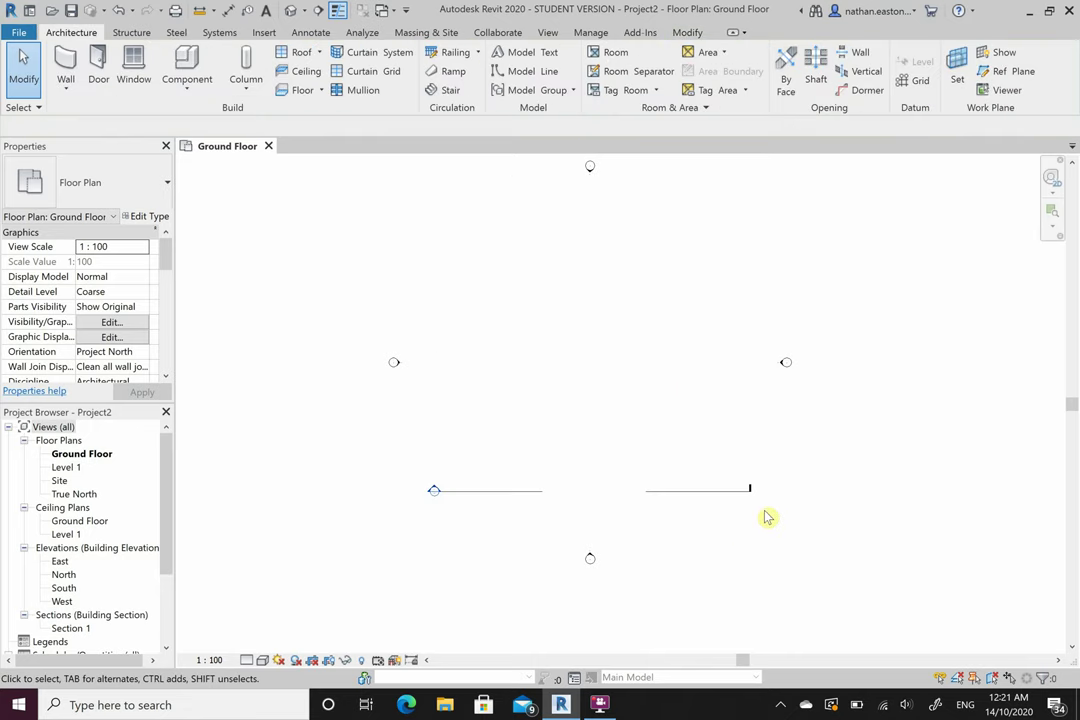
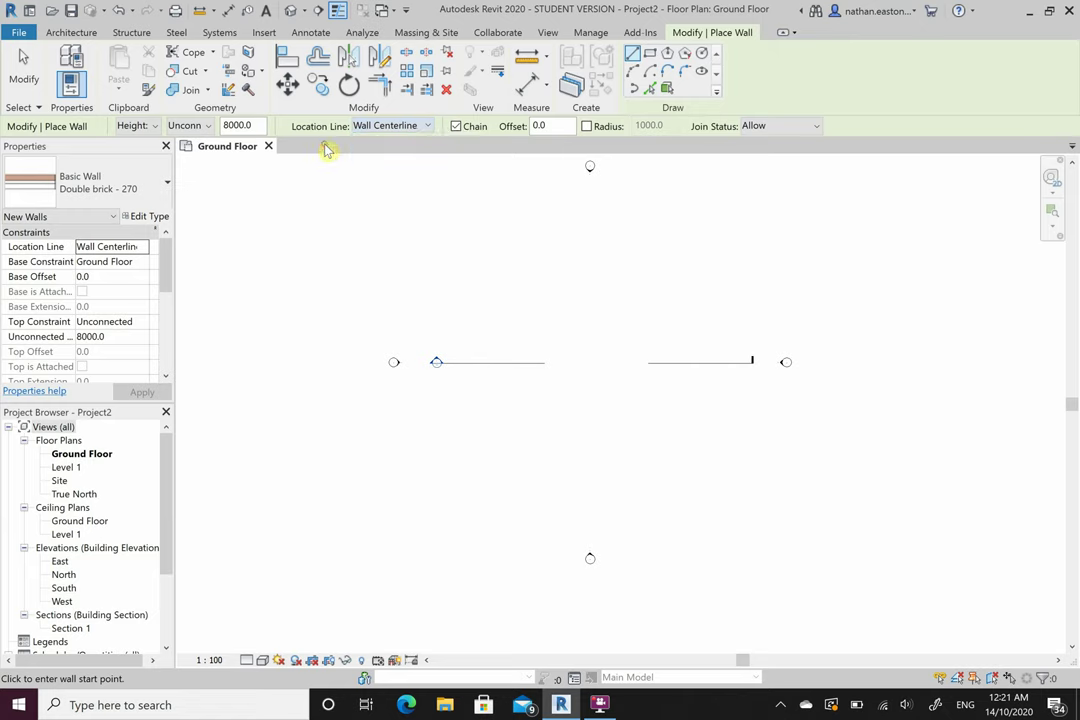
# Preview a horizontal Double brick - 270 wall about 16800 mm long on its Wall Centerline, and cancel it without placing it
pyautogui.scroll(3, 593, 343)
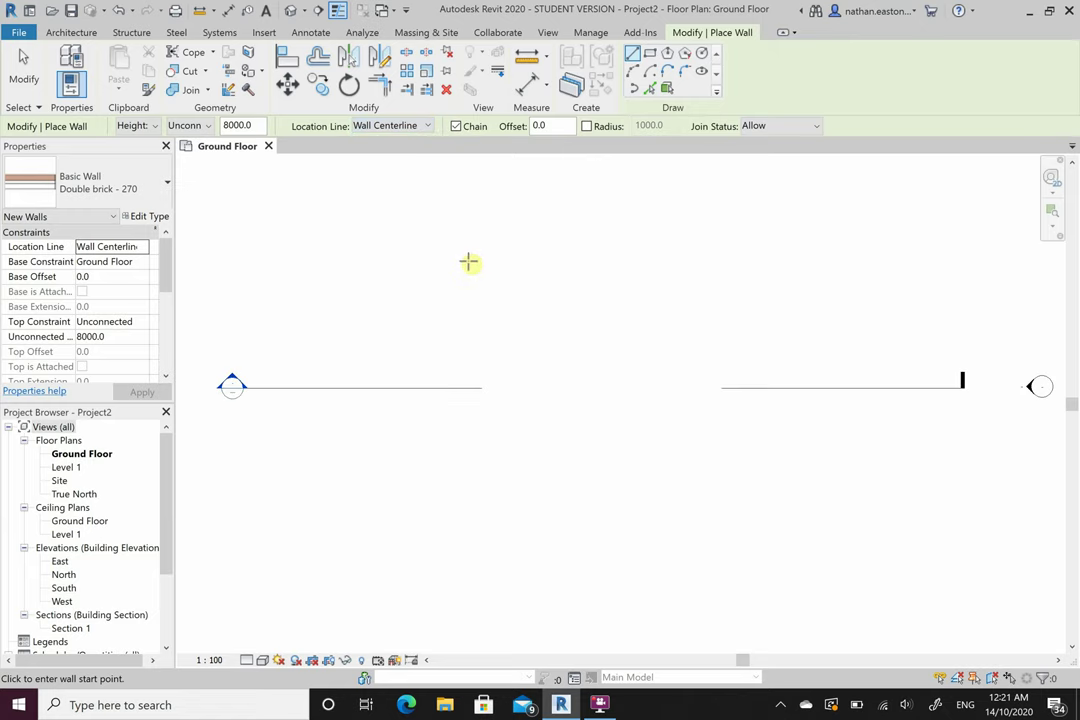
pyautogui.click(487, 316)
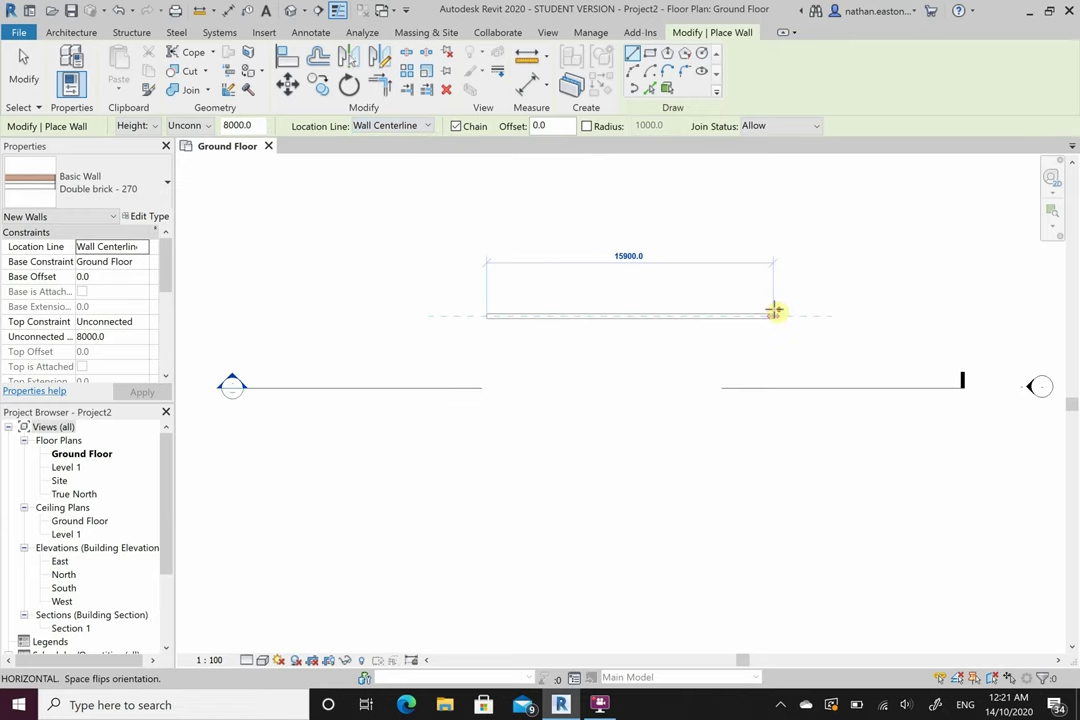
pyautogui.scroll(4, 776, 311)
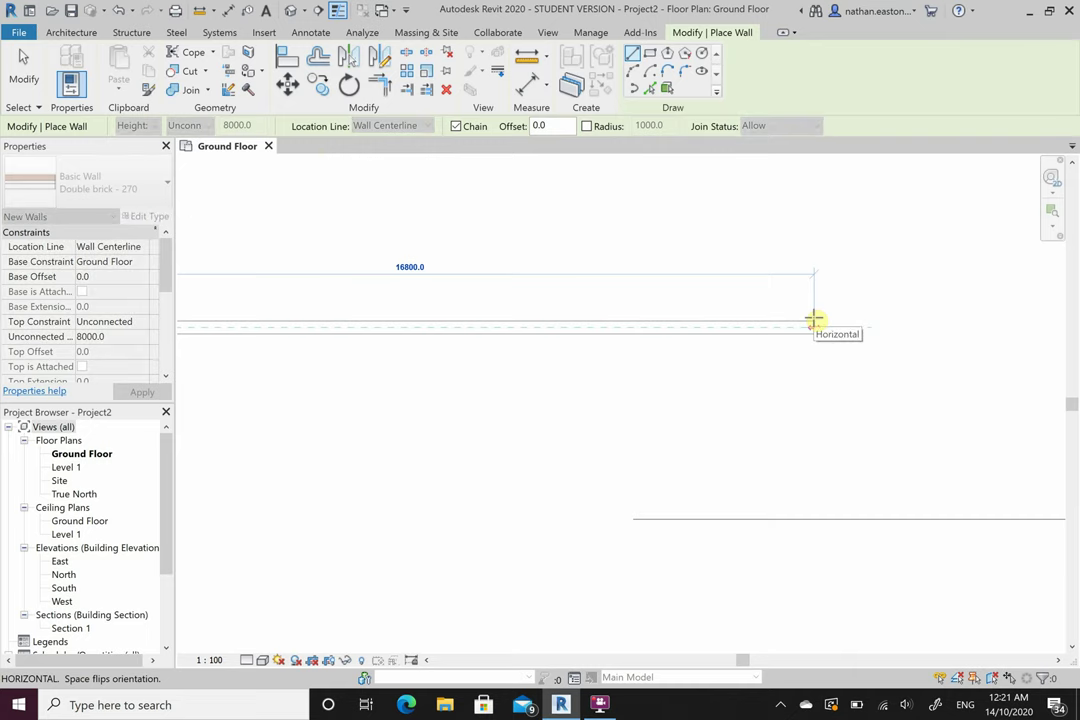
pyautogui.press('Escape')
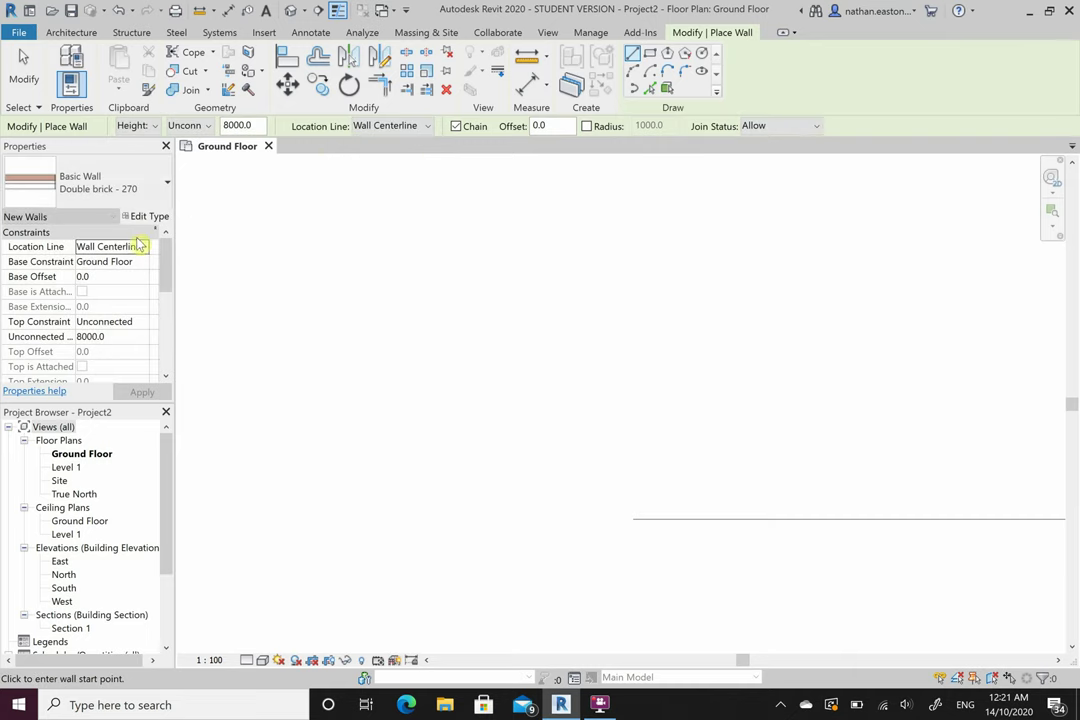
# Set the wall location line to Finish Face: Exterior, preview a horizontal wall about 8400 mm long and cancel it
pyautogui.click(398, 126)
pyautogui.click(410, 176)
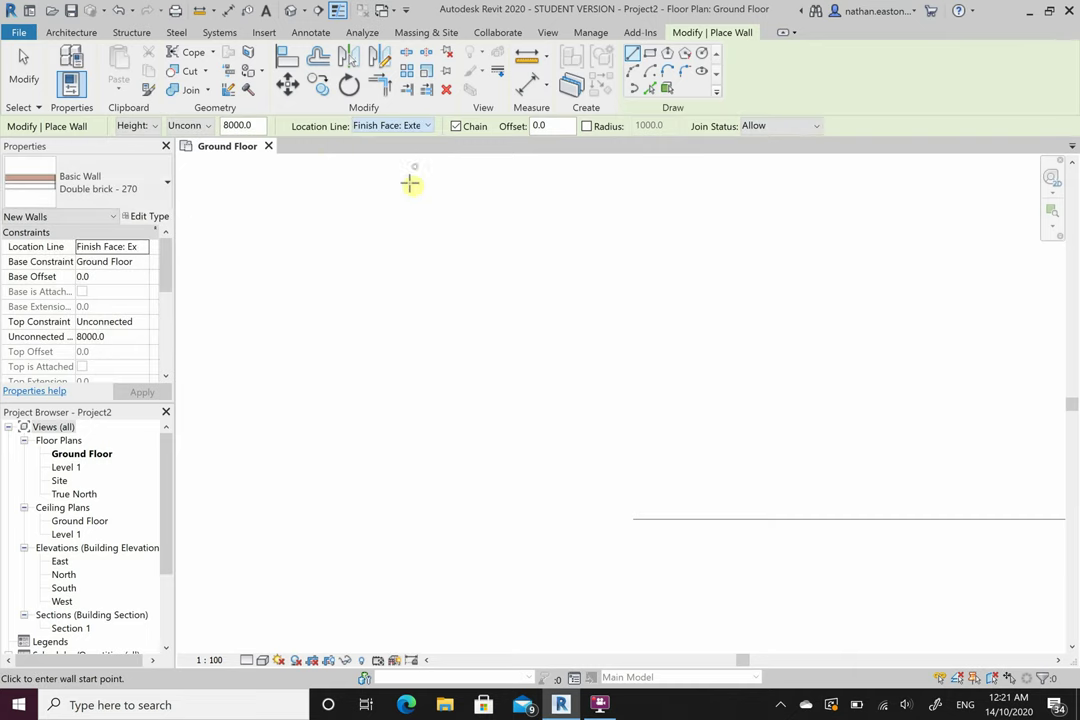
pyautogui.click(310, 299)
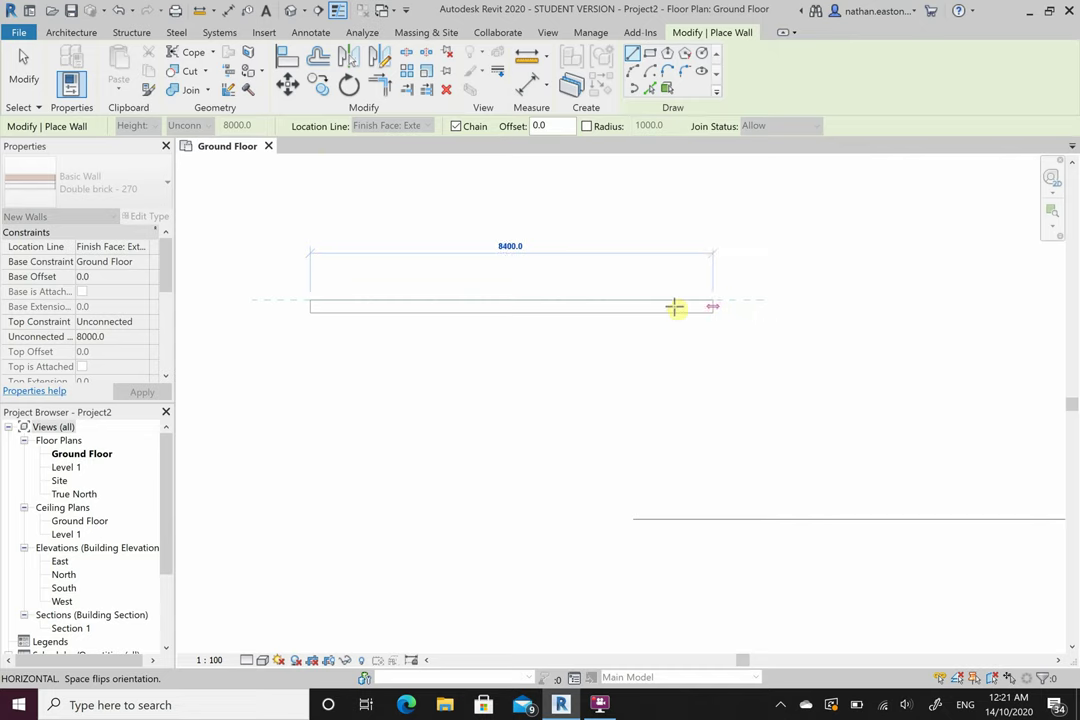
pyautogui.press('Escape')
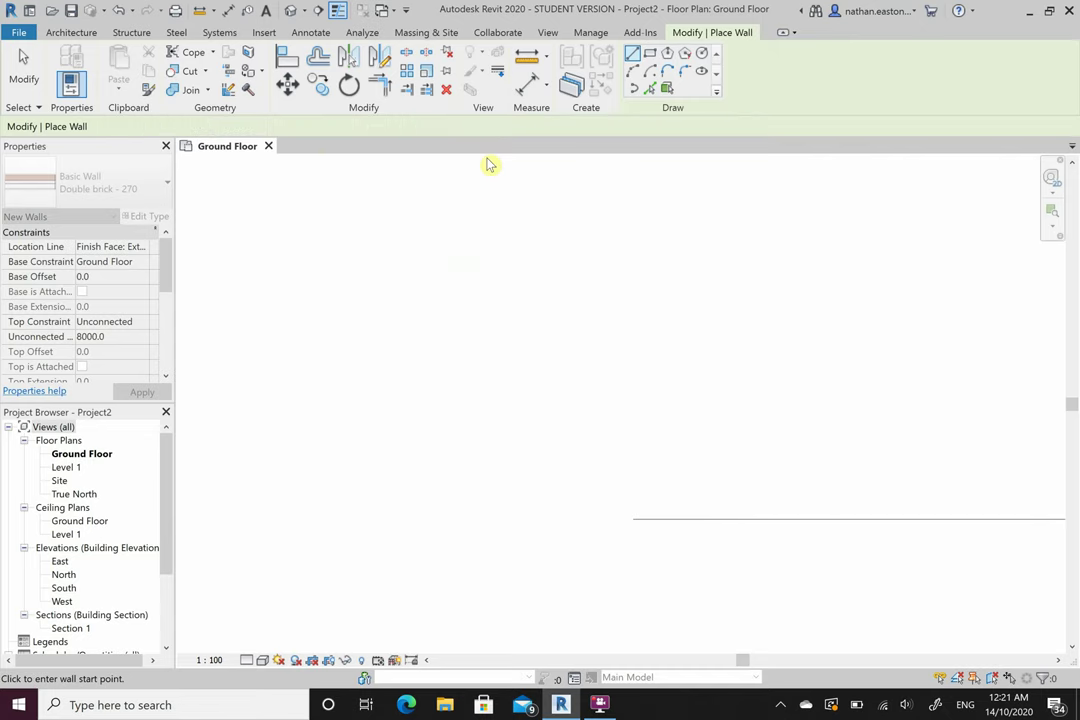
# Set the wall location line to Finish Face: Interior, preview a horizontal wall about 9000 mm long and leave the wall command
pyautogui.click(424, 127)
pyautogui.click(424, 178)
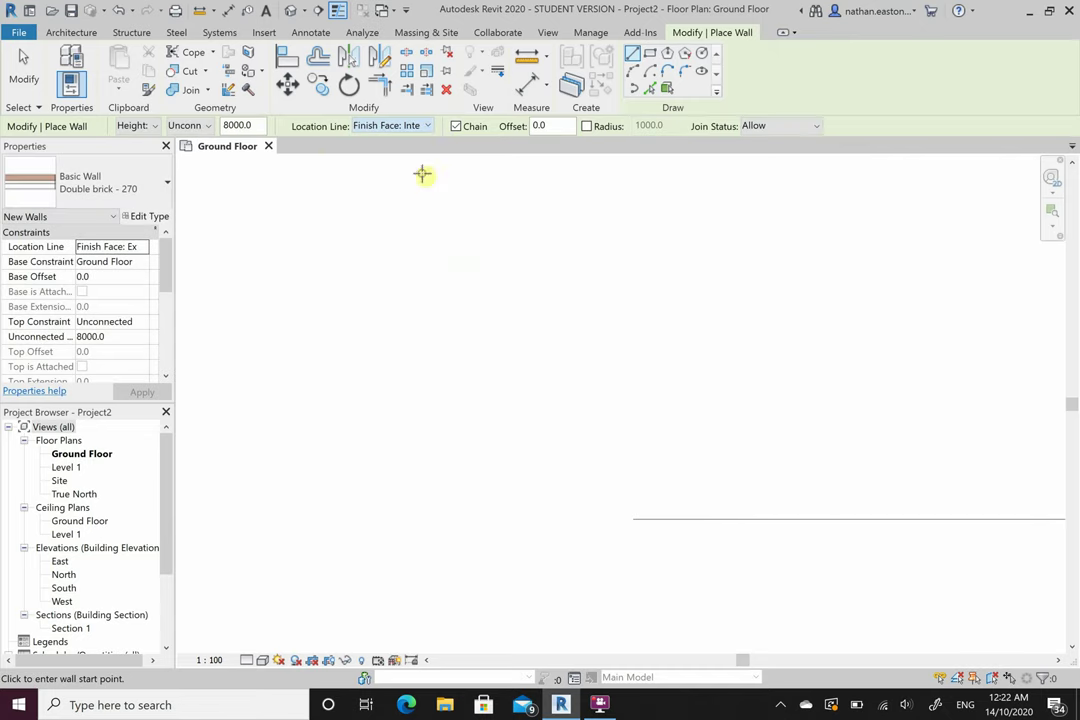
pyautogui.click(338, 314)
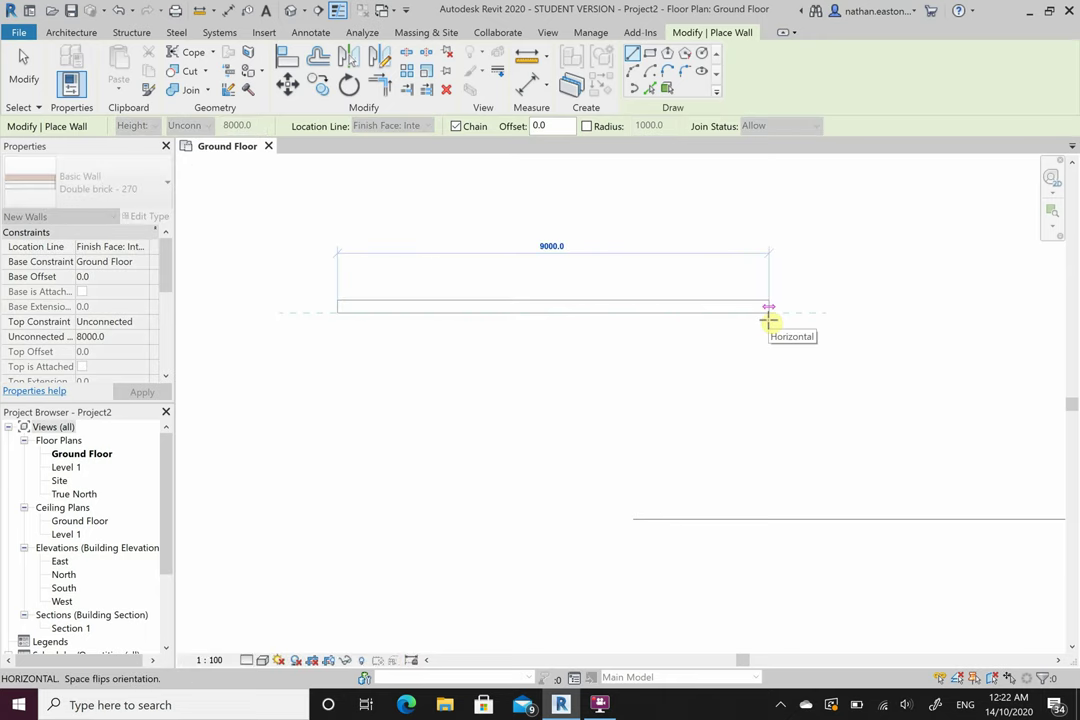
pyautogui.press('Escape')
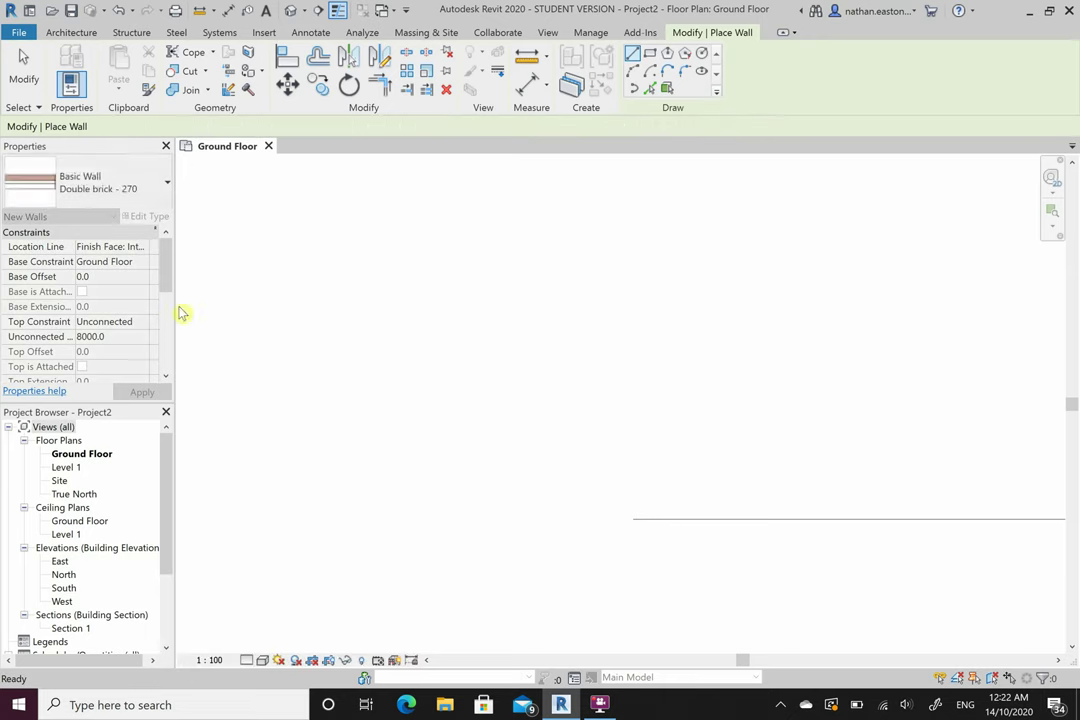
pyautogui.press('Escape')
# Restart the Wall tool, review the basic, curtain and stacked wall types, and choose Brick veneer - 250 timber
pyautogui.scroll(-5, 624, 294)
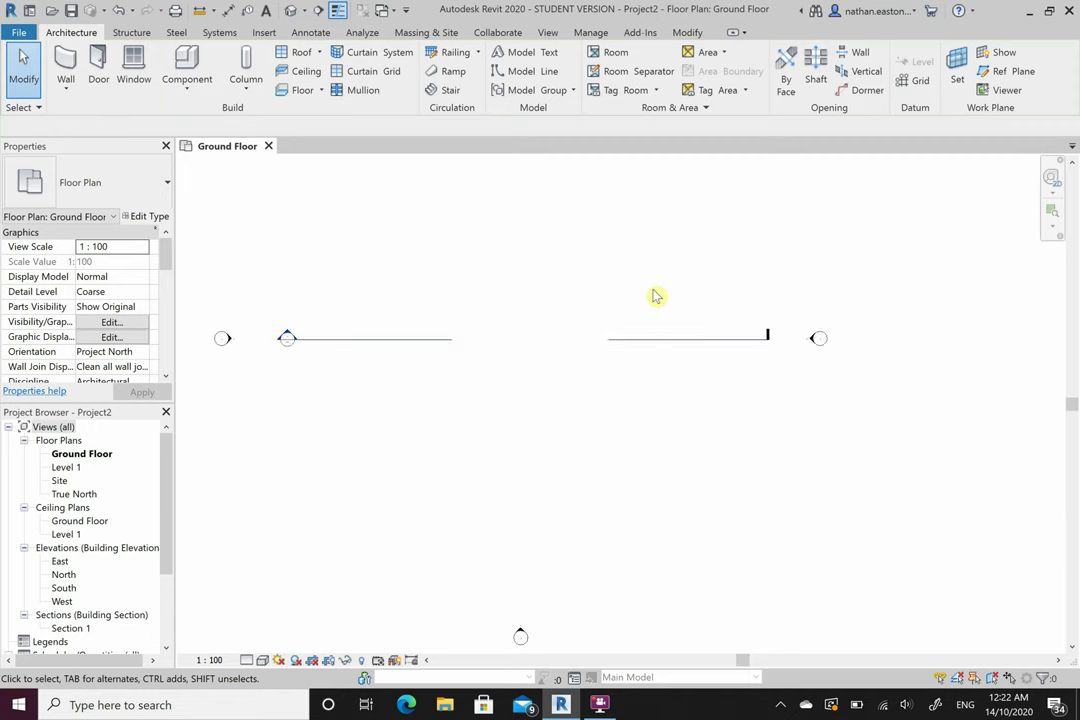
pyautogui.scroll(3, 660, 335)
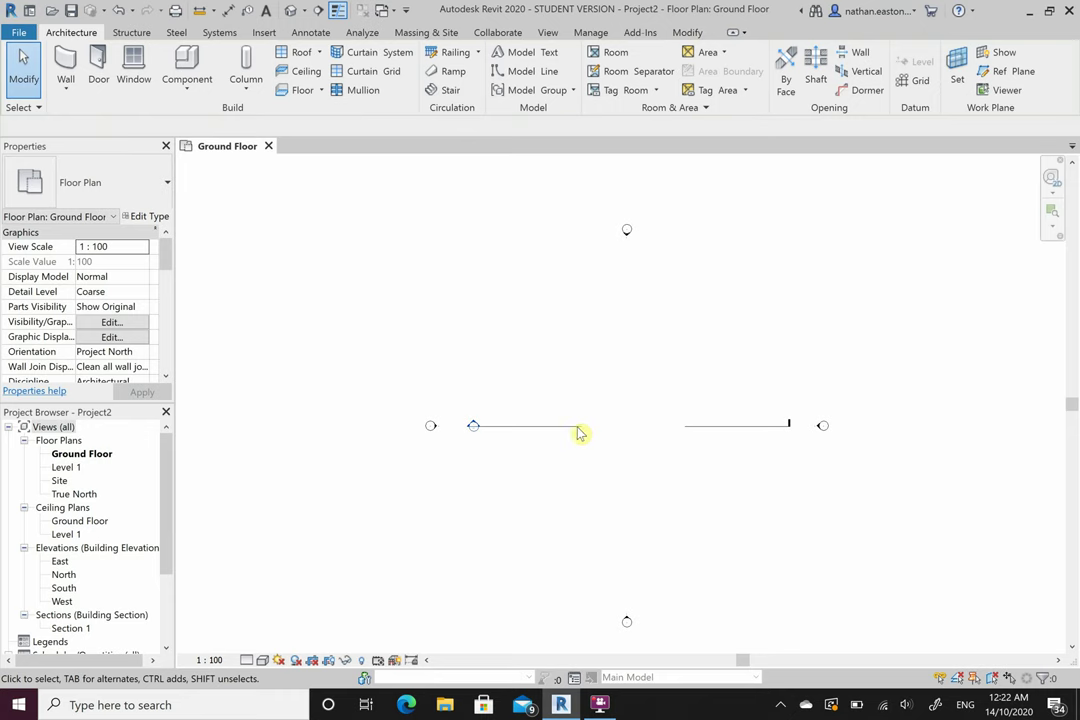
pyautogui.click(65, 66)
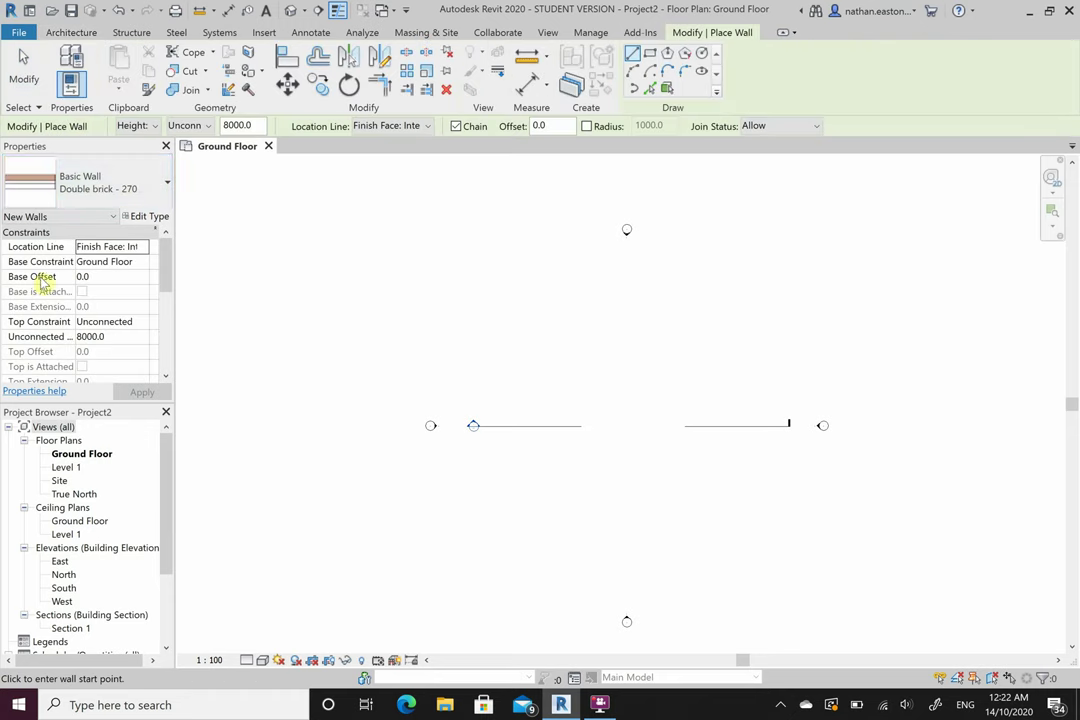
pyautogui.click(158, 181)
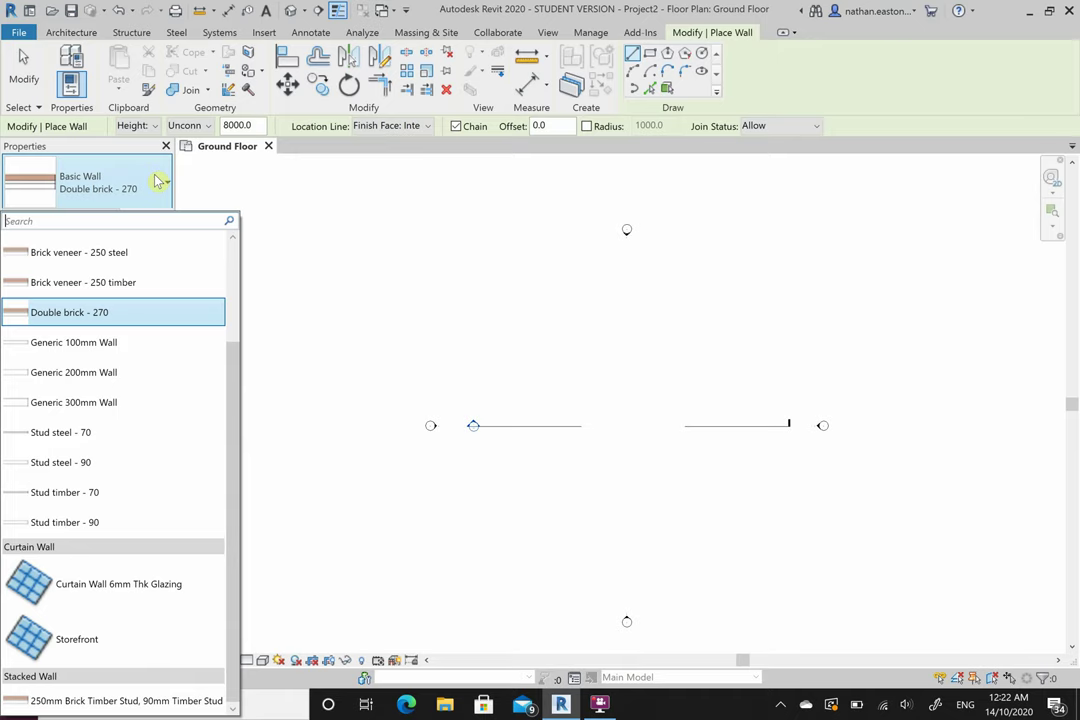
pyautogui.scroll(3, 116, 477)
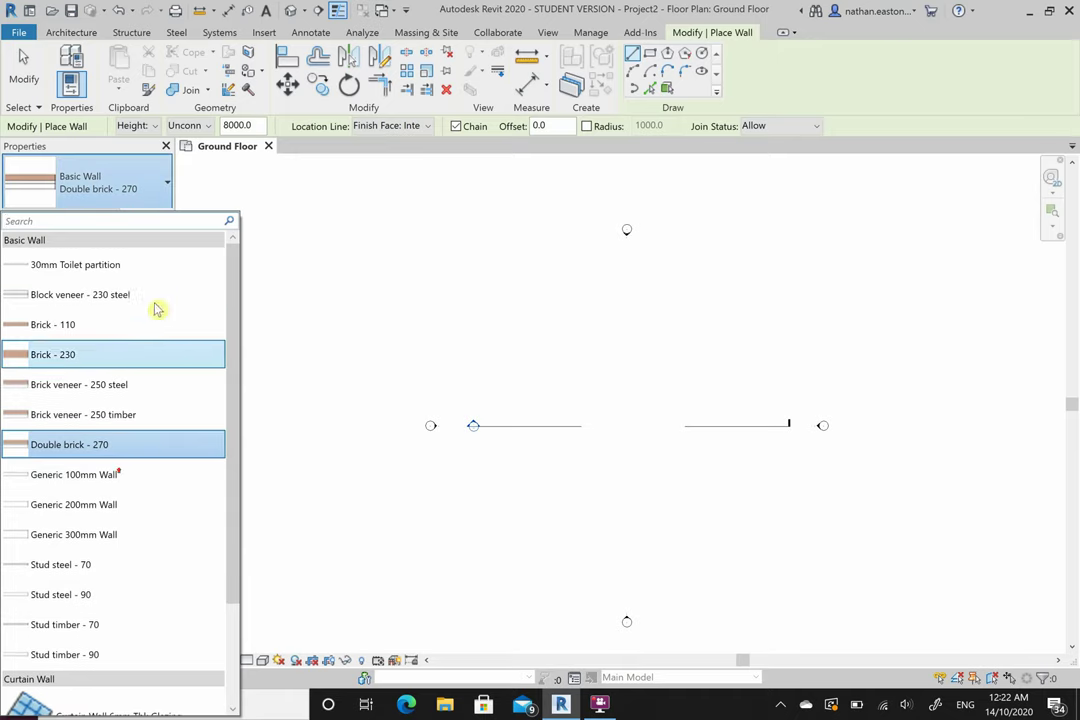
pyautogui.click(166, 184)
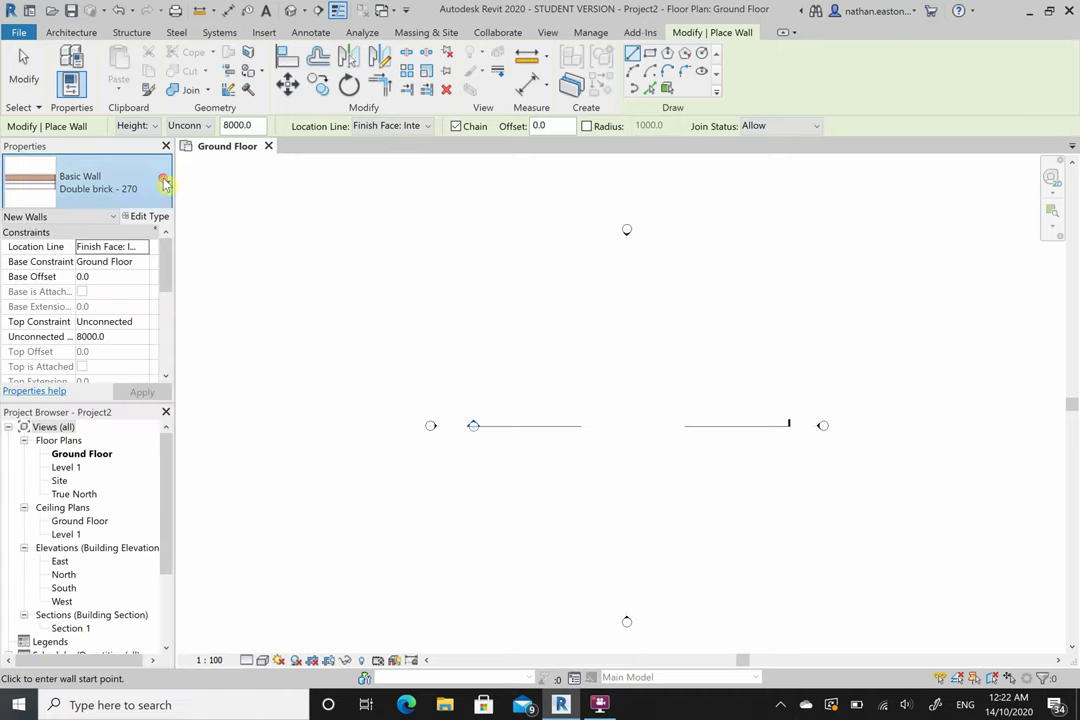
pyautogui.click(165, 181)
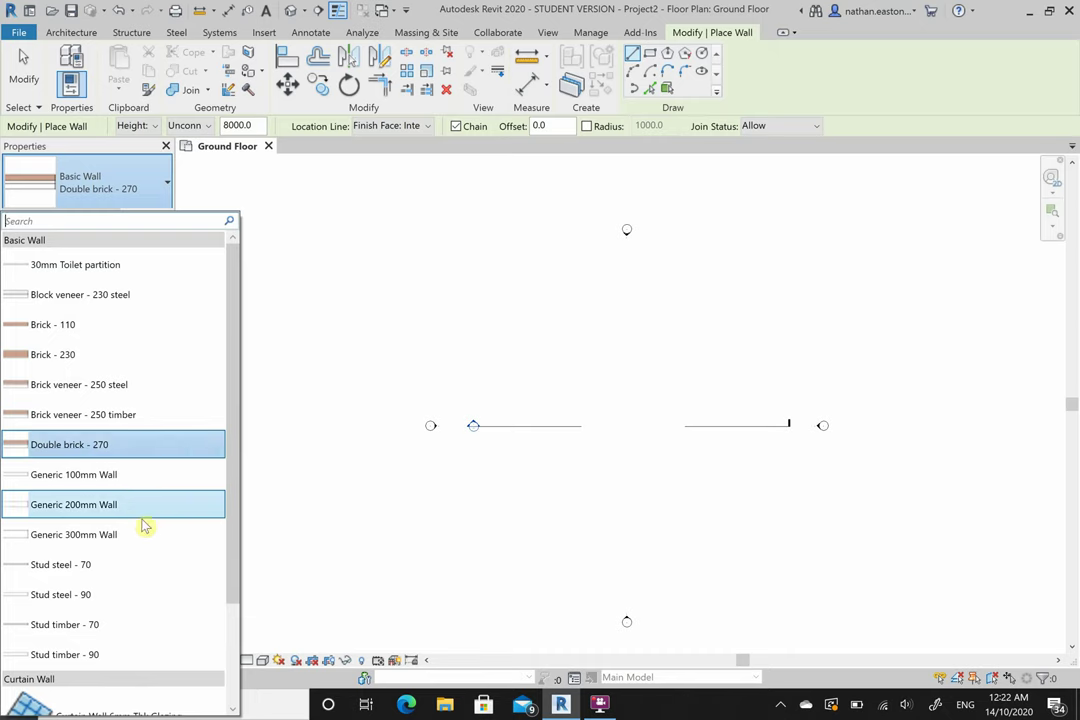
pyautogui.scroll(-2, 165, 510)
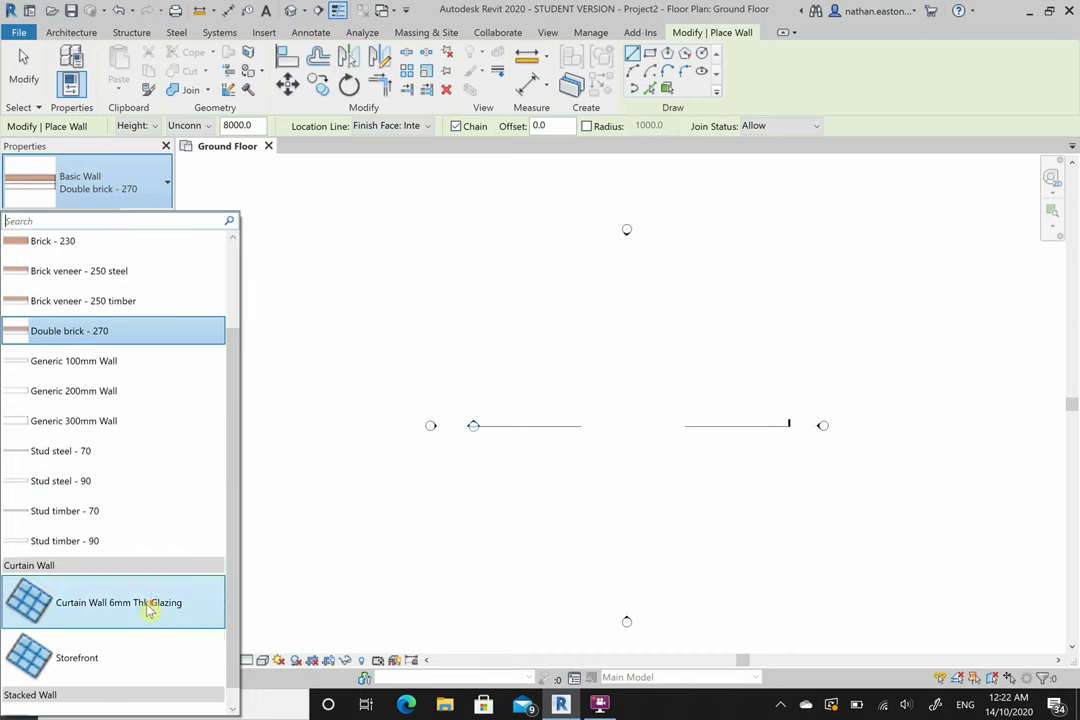
pyautogui.scroll(-1, 145, 620)
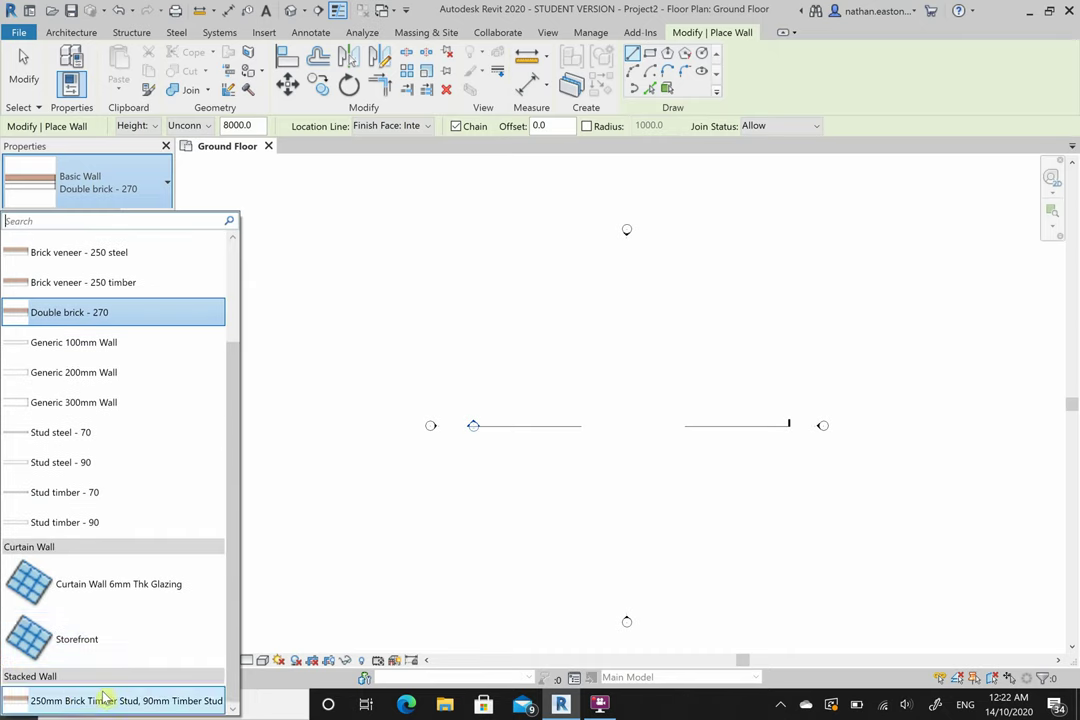
pyautogui.scroll(2, 152, 615)
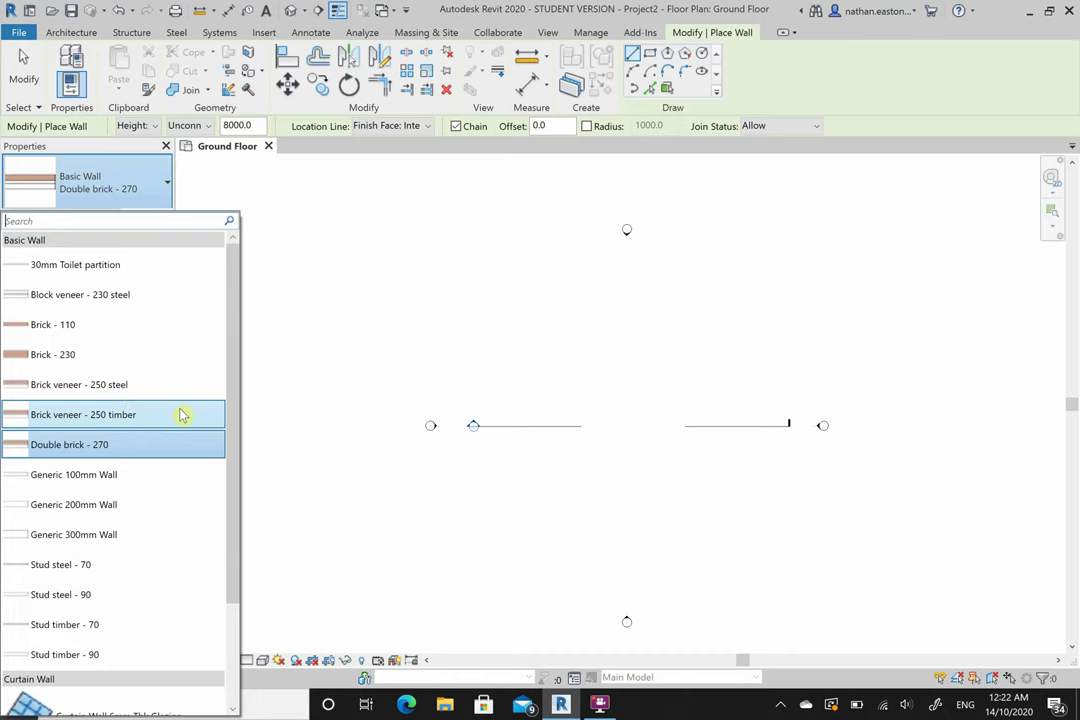
pyautogui.moveTo(183, 416)
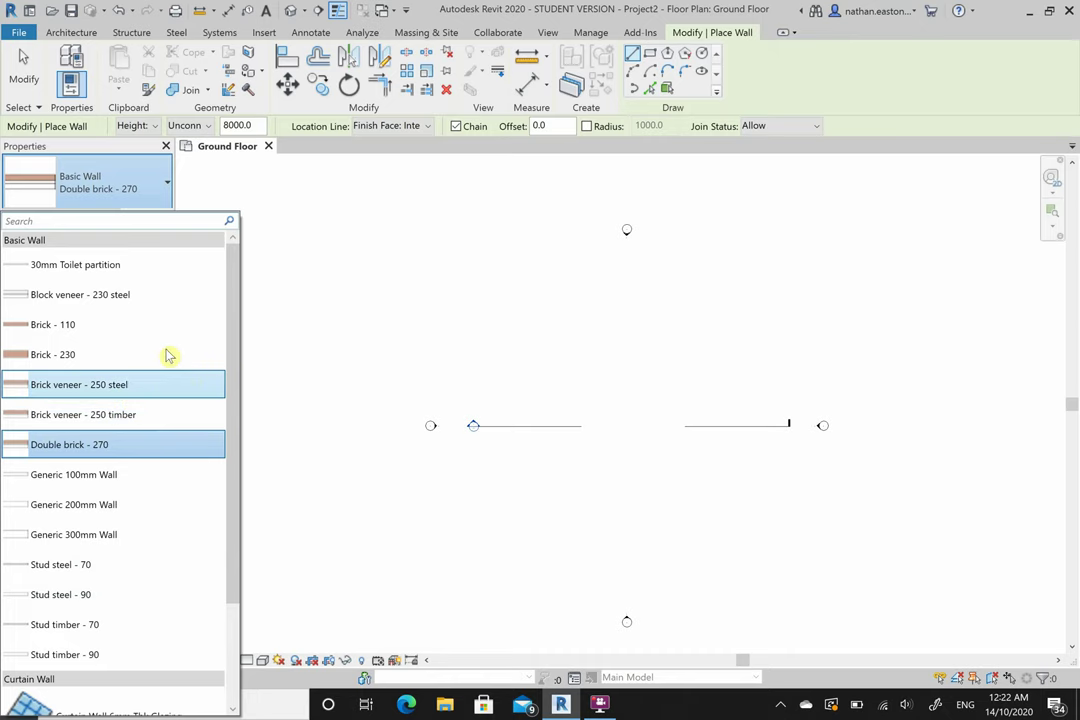
pyautogui.click(133, 418)
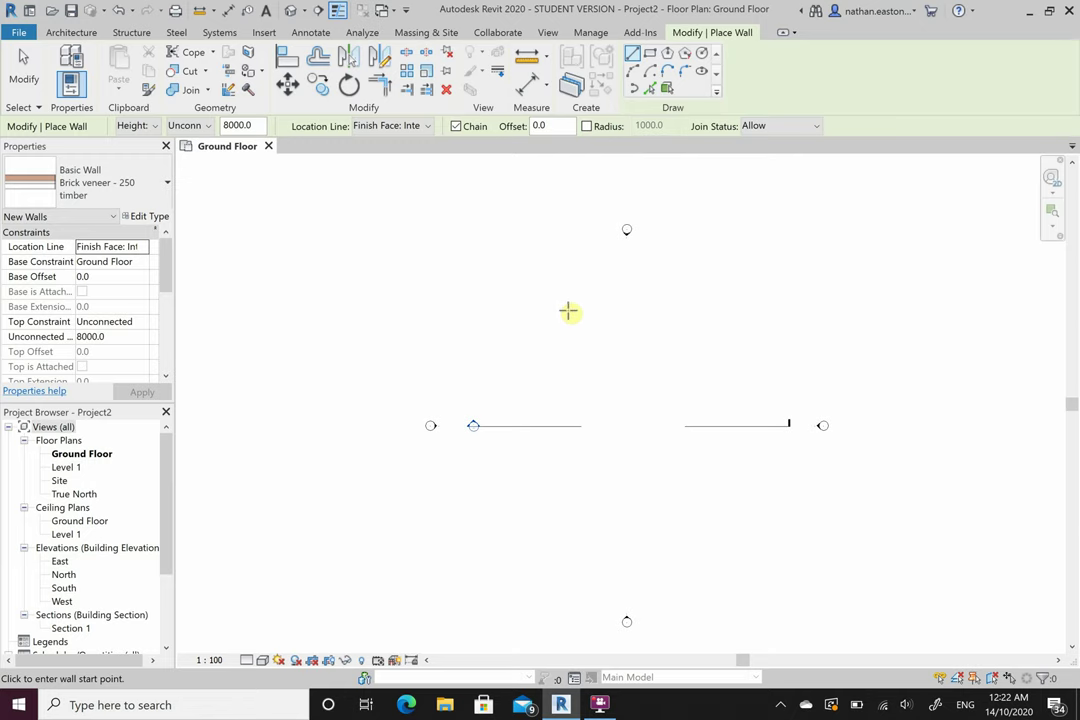
# Review the type properties of Brick veneer - 250 timber and duplicate the type as Brick Veneer - 240mm Timber
pyautogui.click(148, 217)
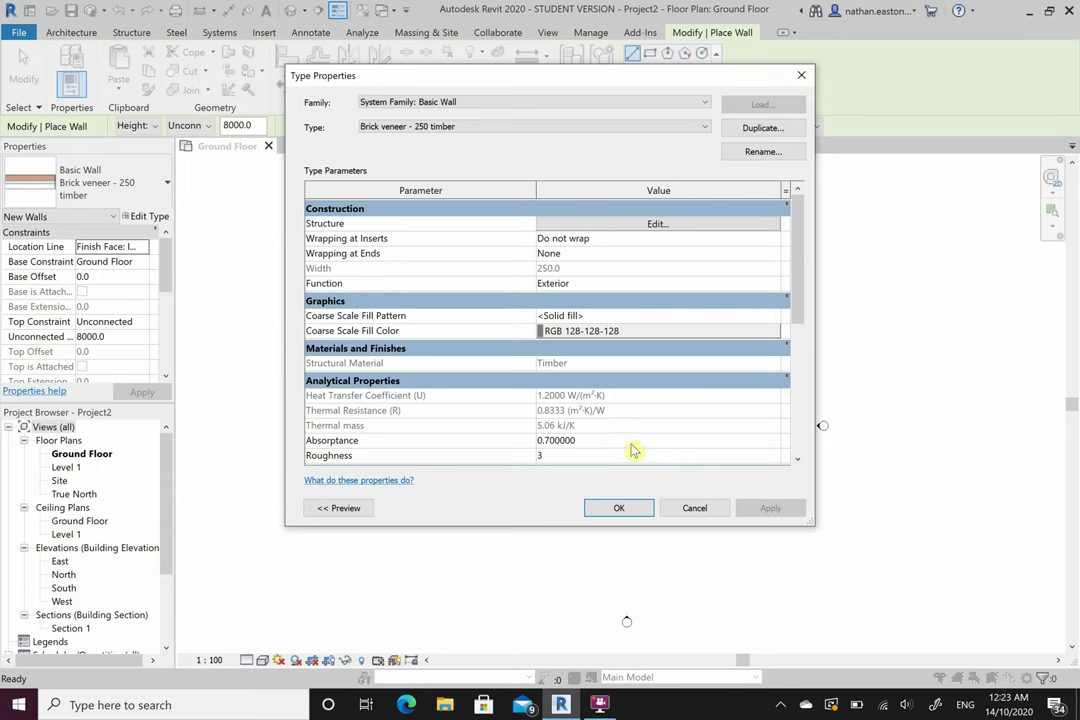
pyautogui.scroll(-2, 706, 388)
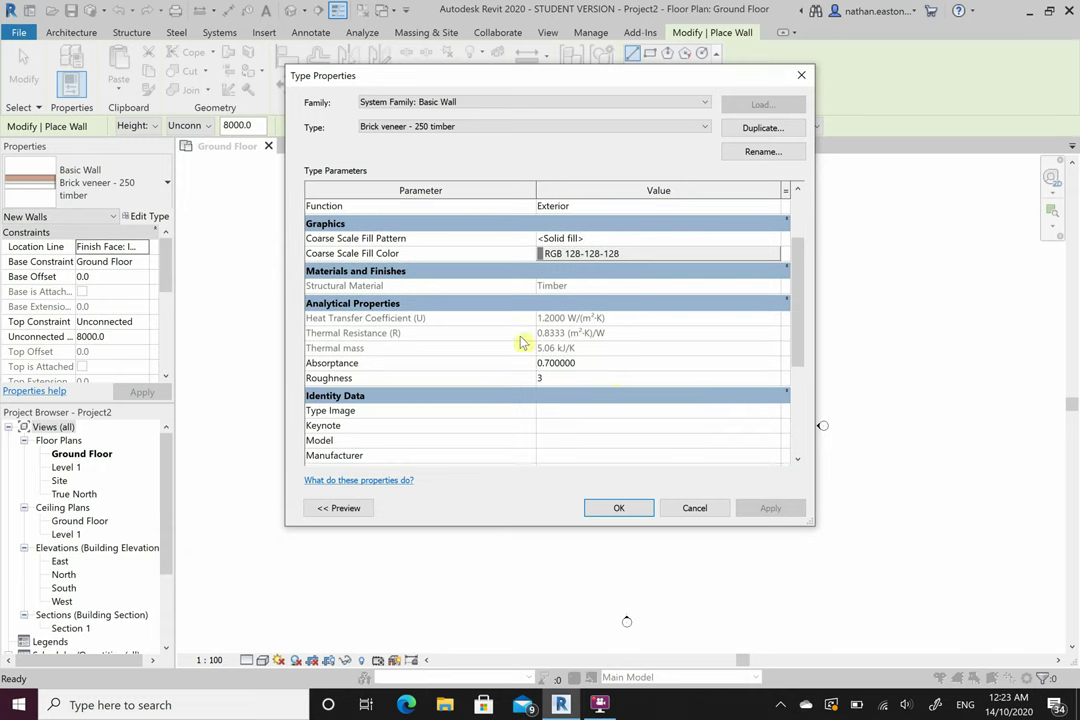
pyautogui.scroll(2, 620, 377)
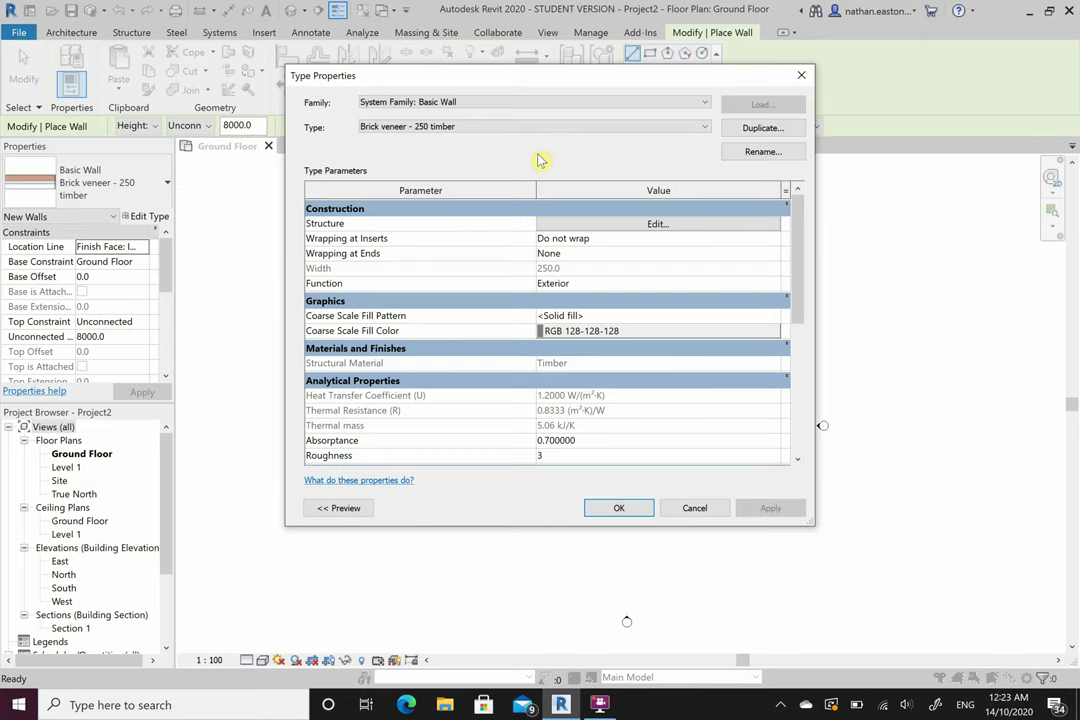
pyautogui.click(648, 255)
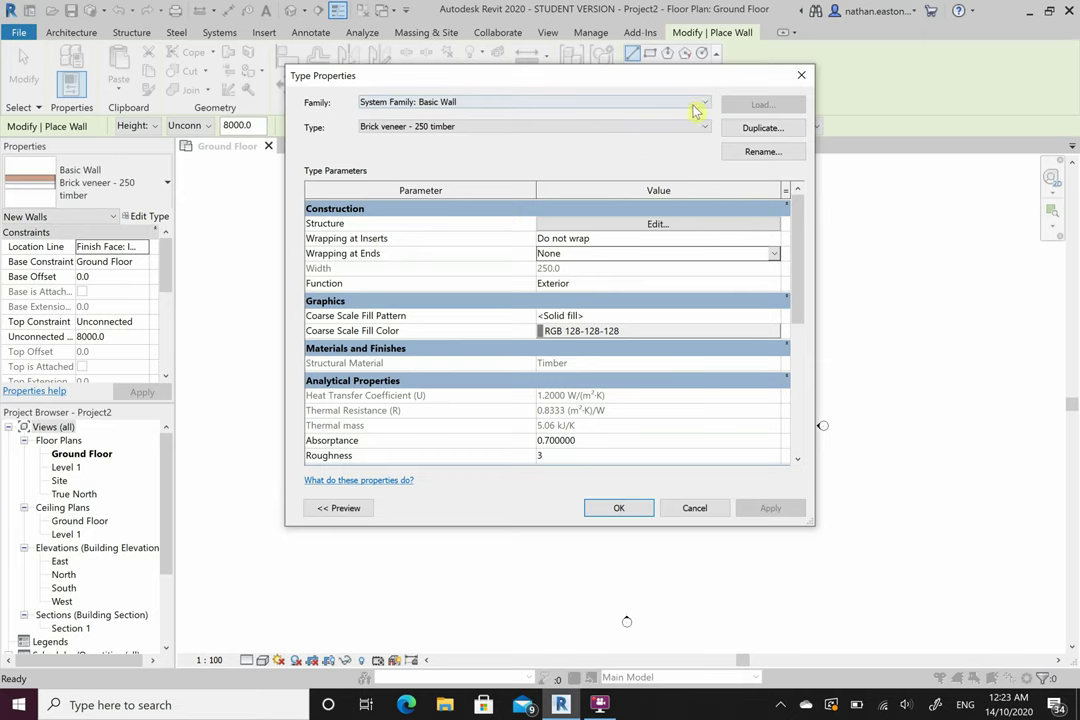
pyautogui.click(740, 130)
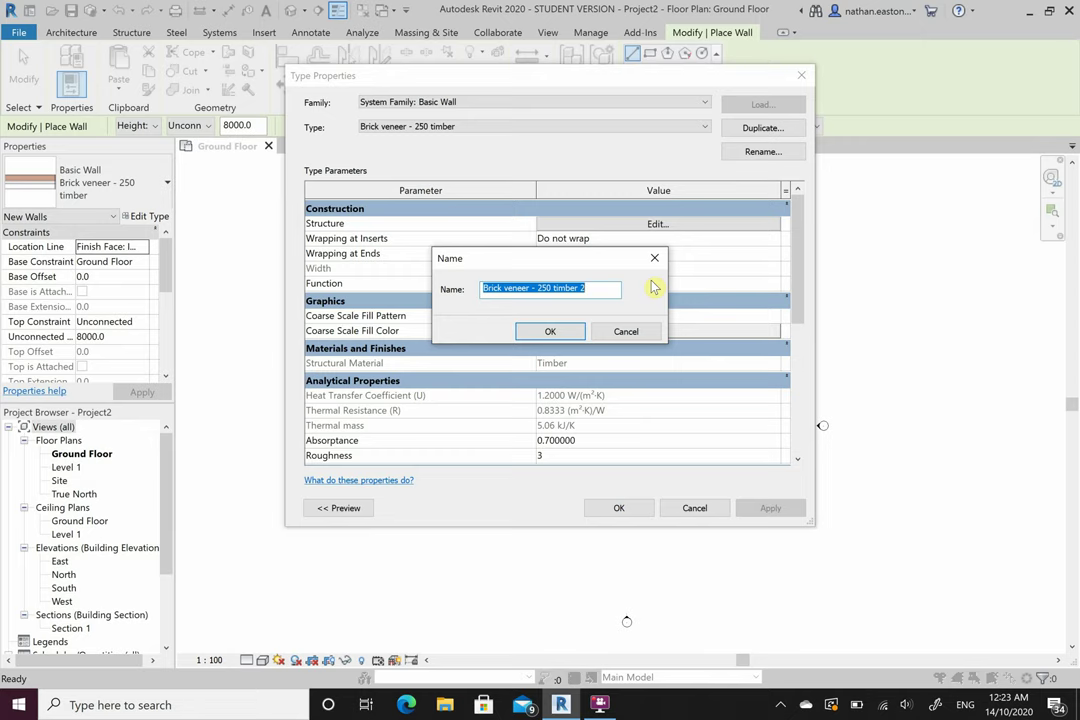
pyautogui.write('B')
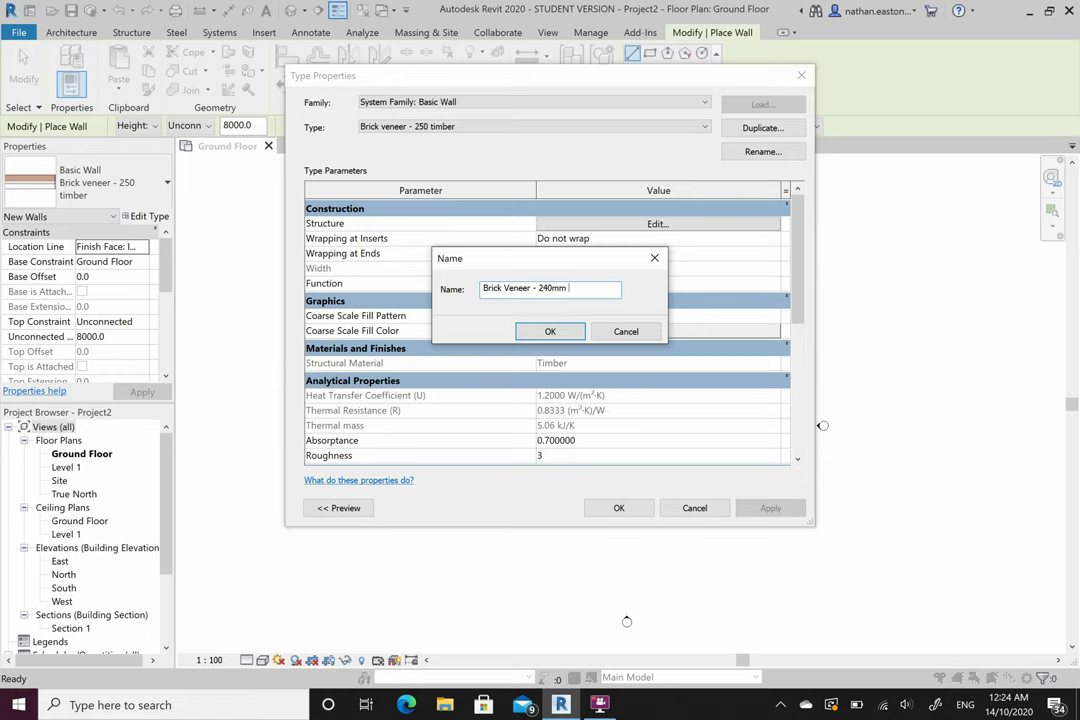
pyautogui.click(550, 334)
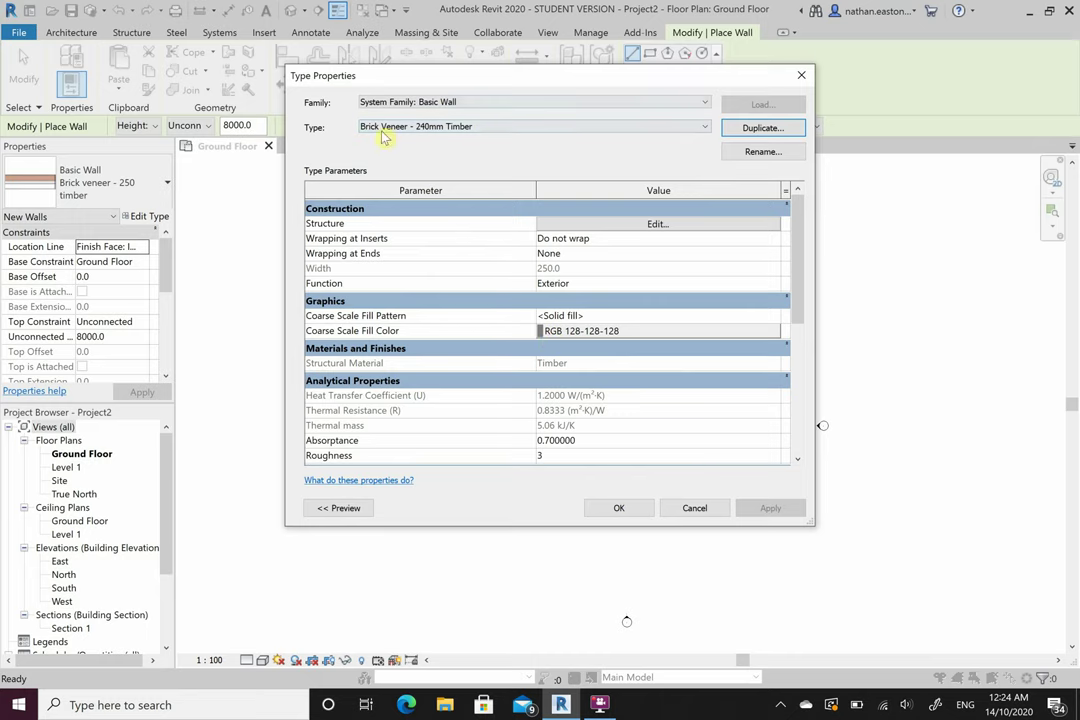
# Set the Thermal/Air Layer thickness in the new wall type's structure to 40 mm and accept the type changes
pyautogui.click(655, 225)
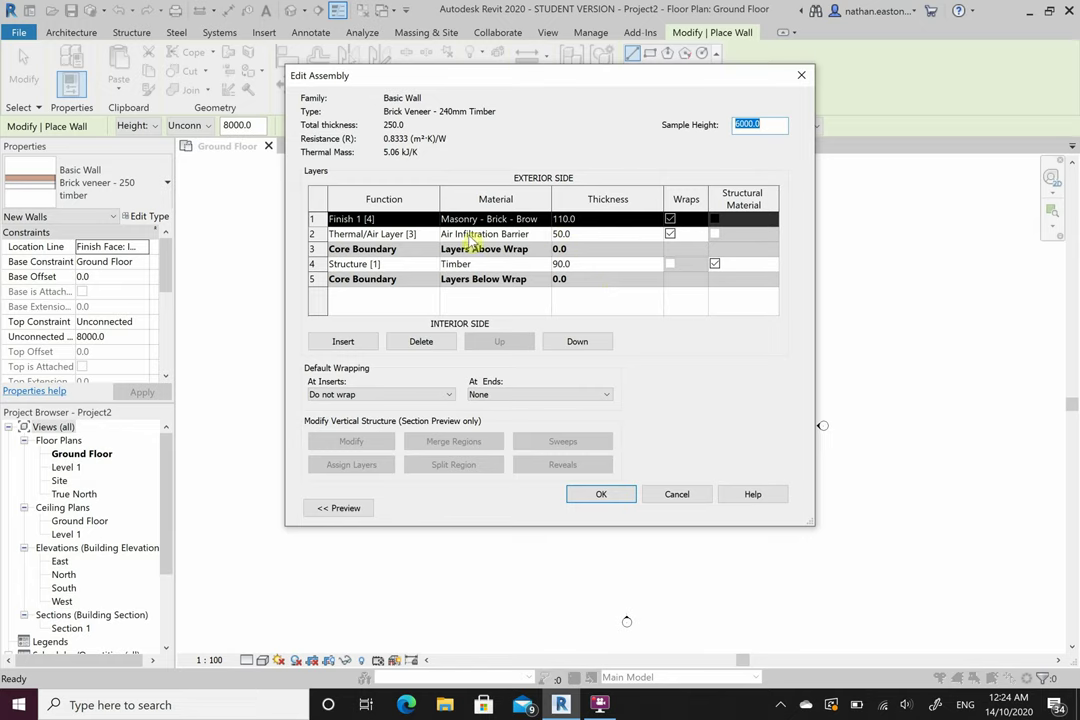
pyautogui.click(560, 236)
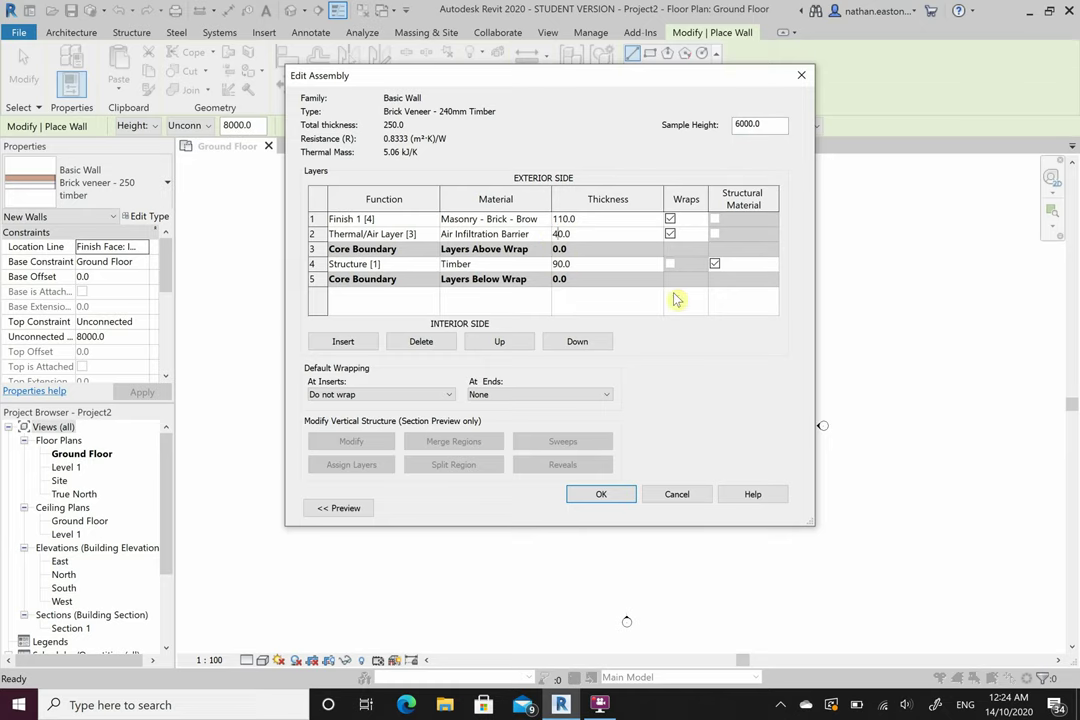
pyautogui.click(601, 496)
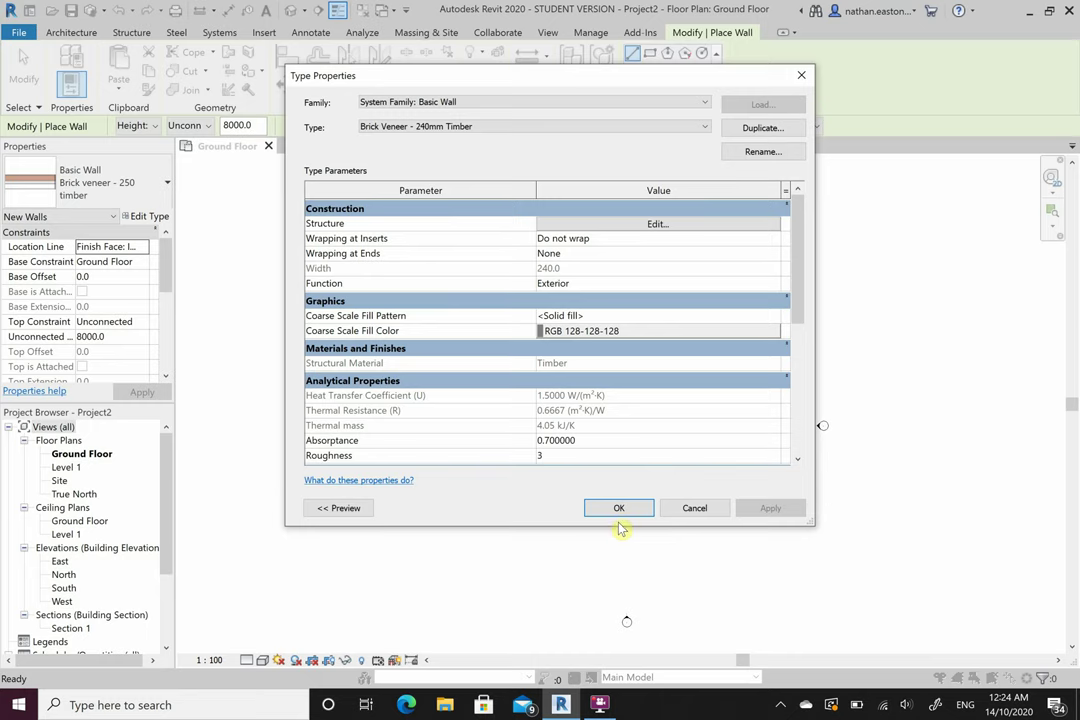
pyautogui.click(621, 512)
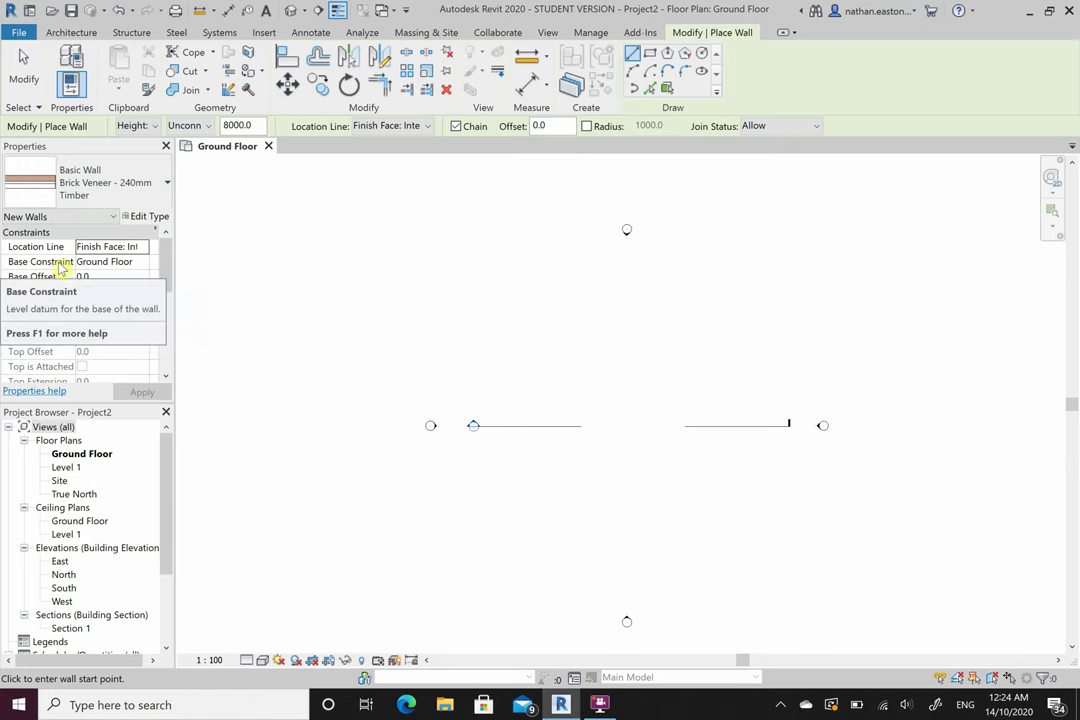
# Set the unconnected height of new walls to 2700 mm
pyautogui.click(123, 278)
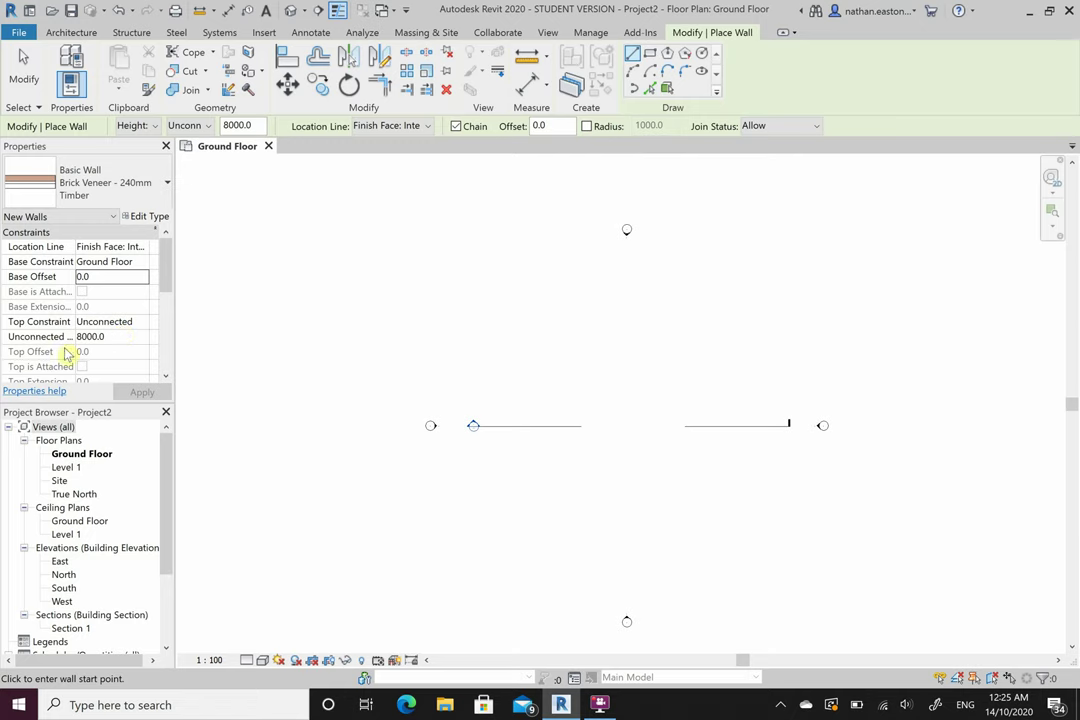
pyautogui.click(116, 338)
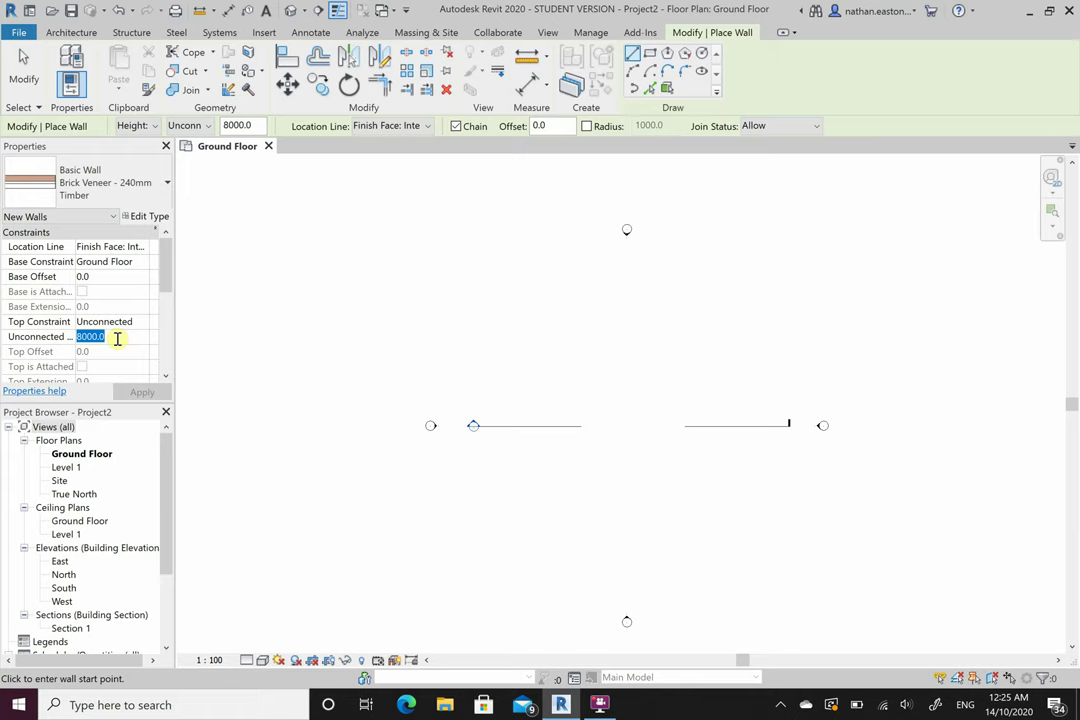
pyautogui.write('2700')
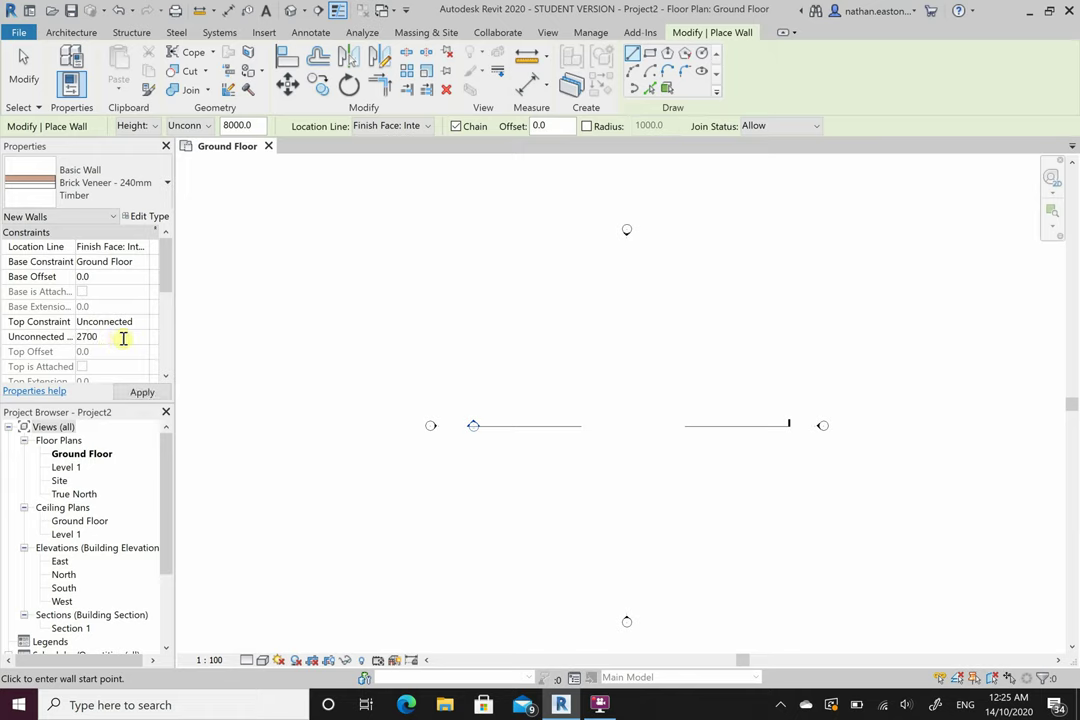
pyautogui.scroll(-5, 140, 328)
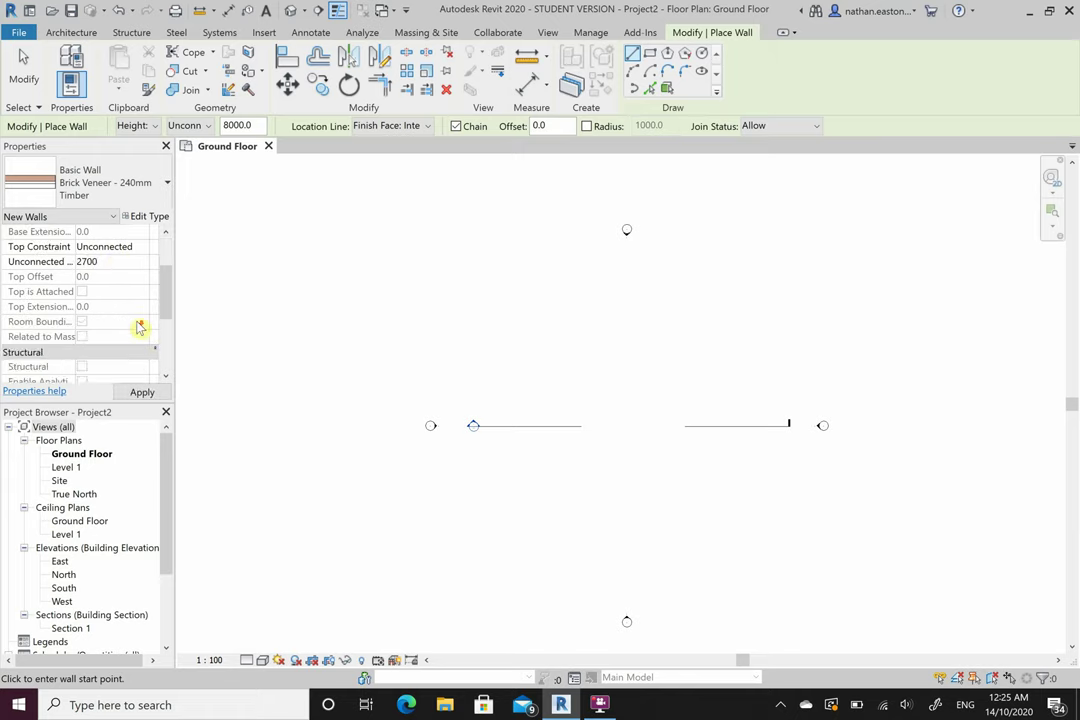
pyautogui.scroll(3, 140, 328)
pyautogui.scroll(2, 140, 328)
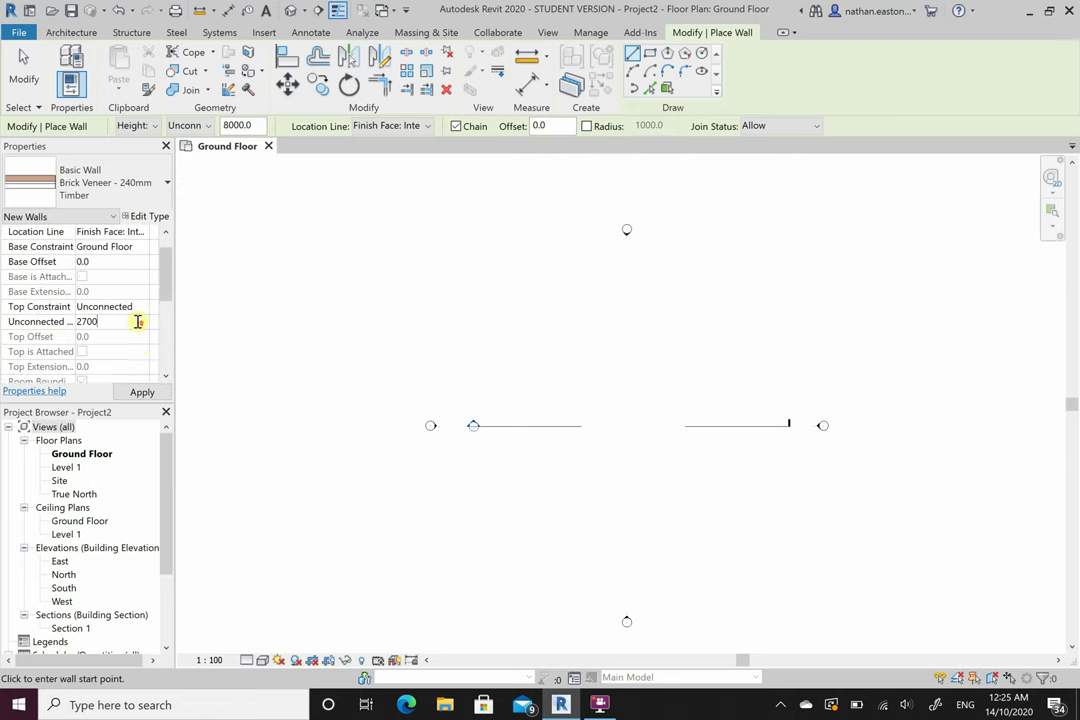
# Set the top constraint of new walls to Up to level: Level 1 and leave the wall command
pyautogui.click(135, 309)
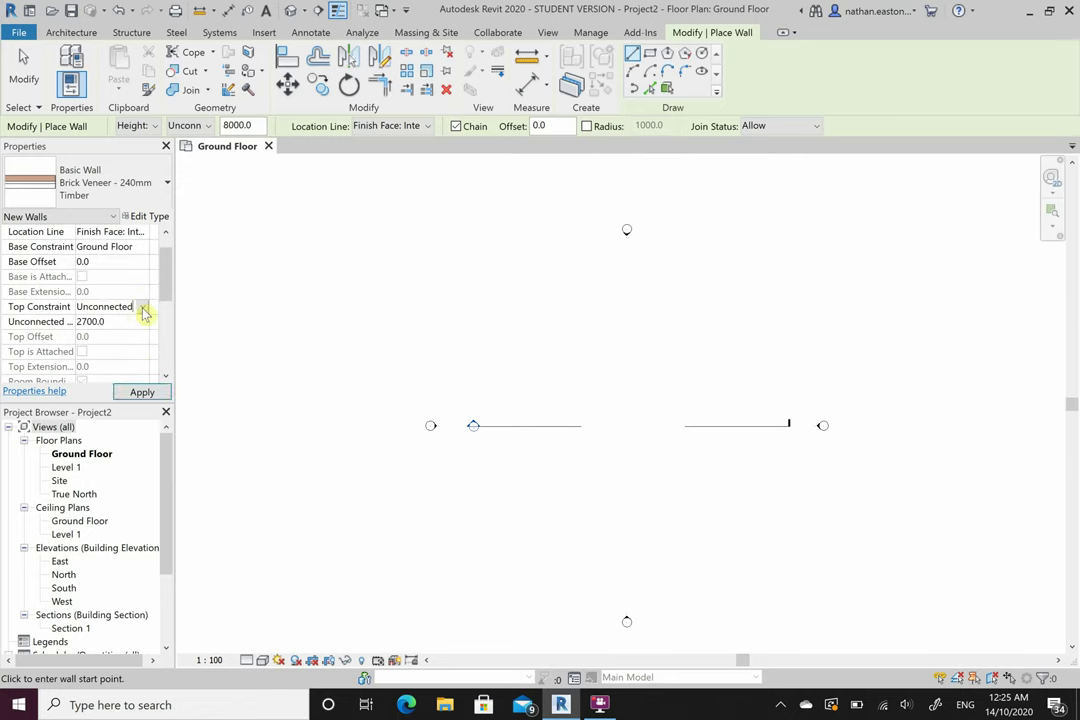
pyautogui.click(143, 311)
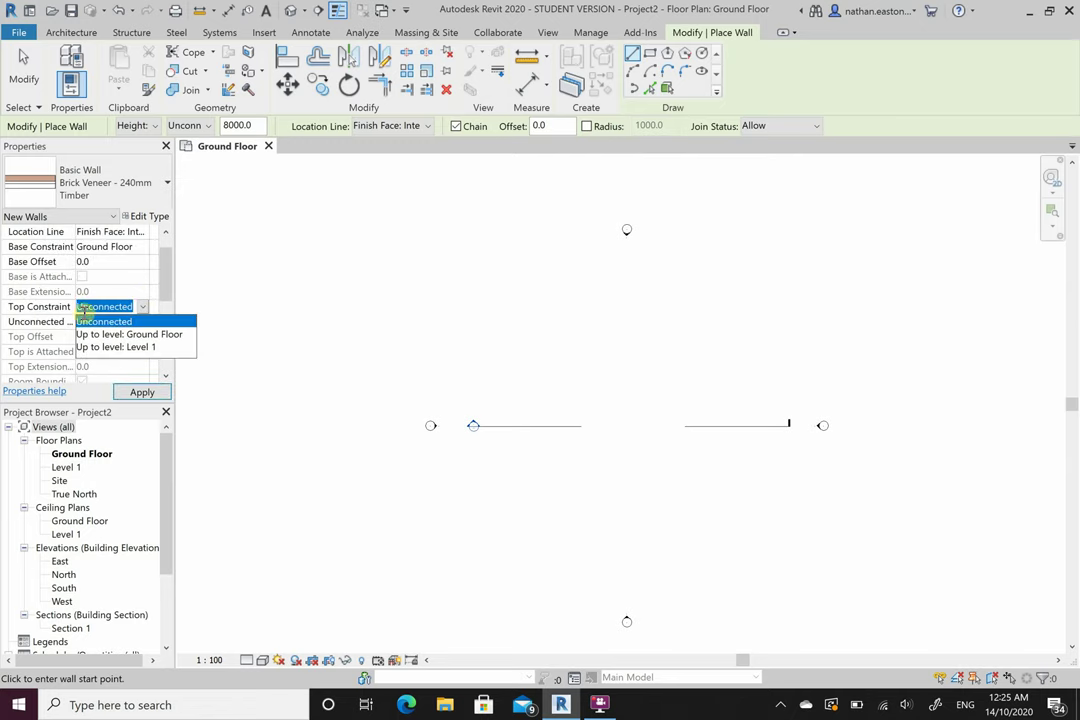
pyautogui.click(135, 347)
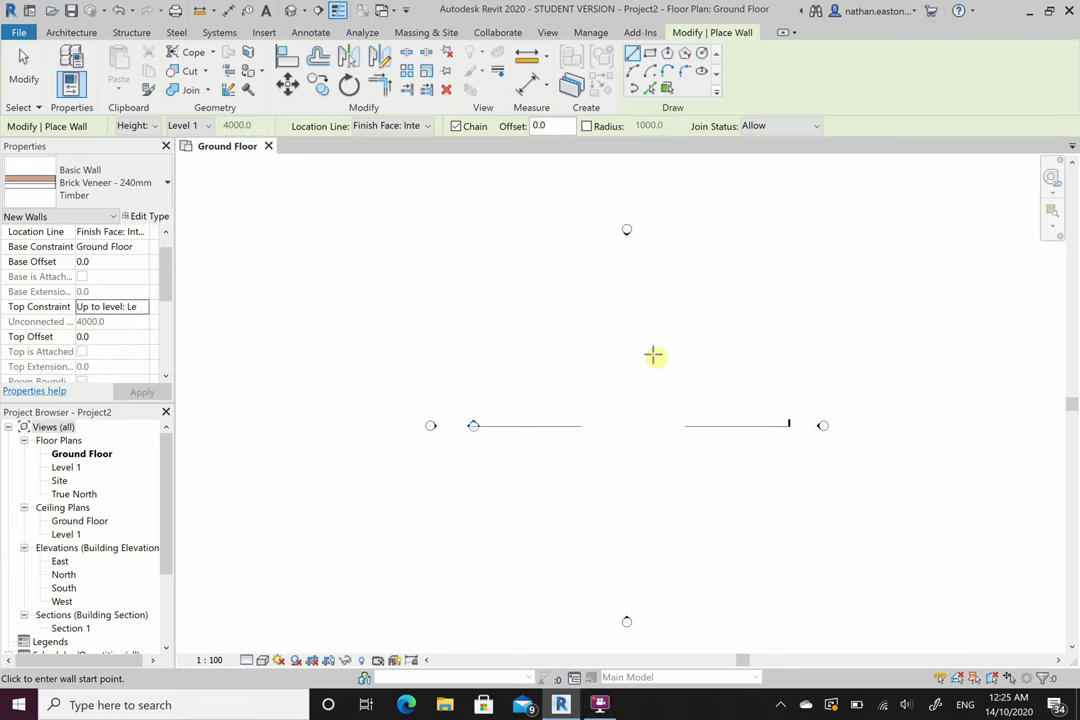
pyautogui.press('Escape')
pyautogui.press('Escape')
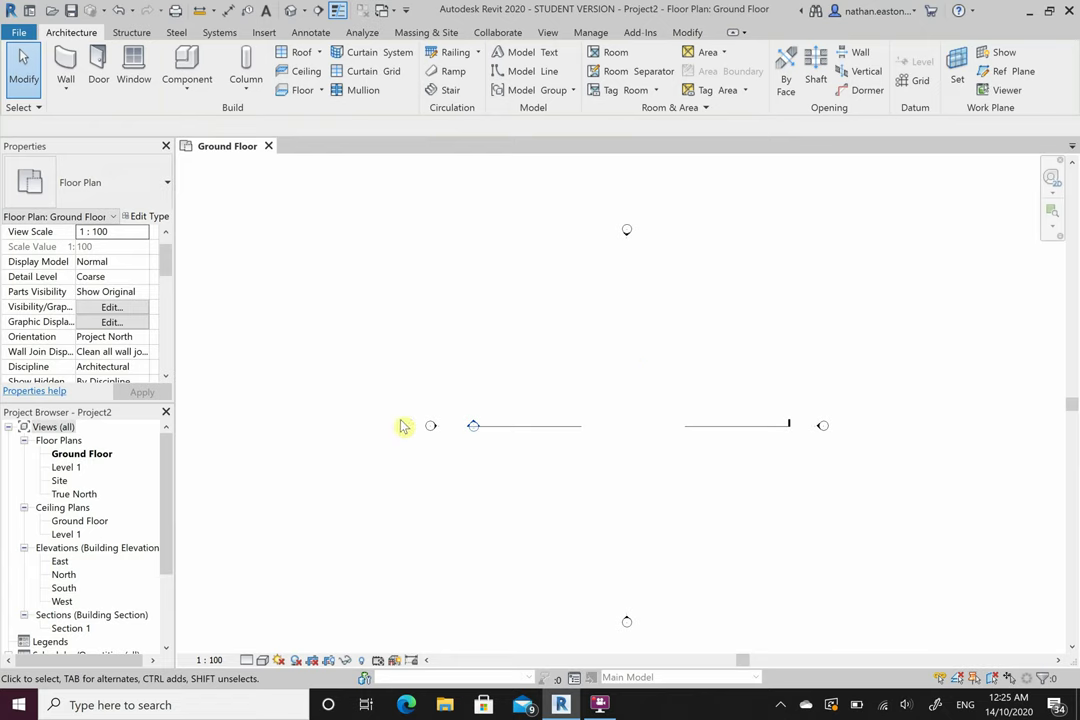
# Open the North and East elevations to examine the building levels, and return to the North elevation
pyautogui.doubleClick(64, 575)
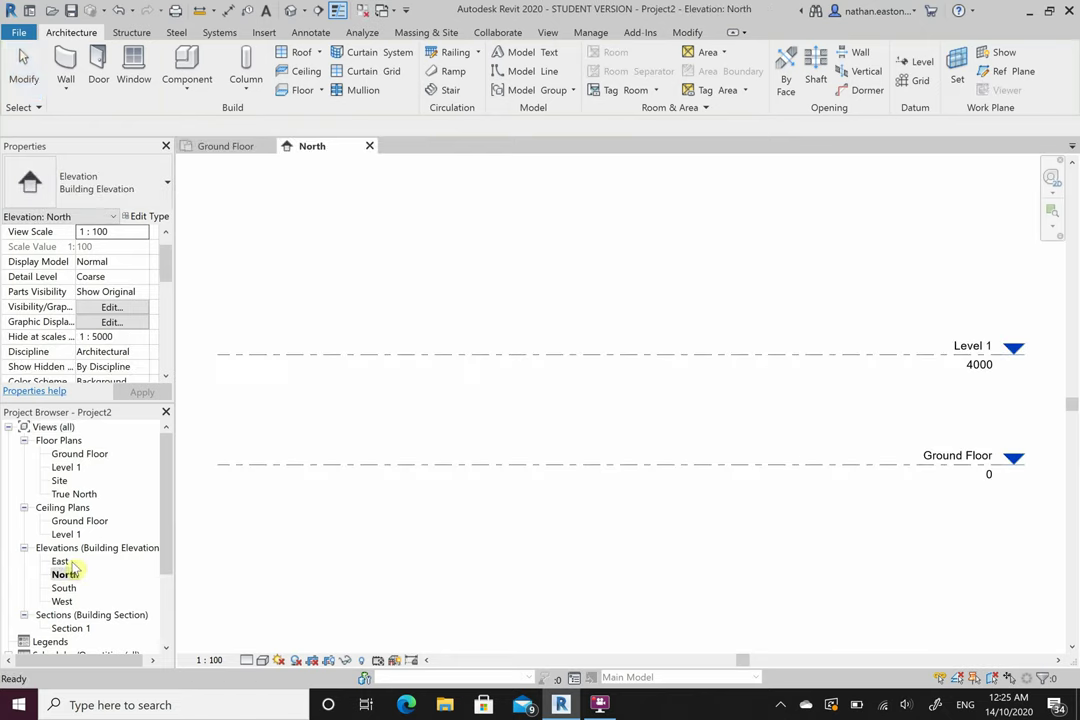
pyautogui.doubleClick(60, 562)
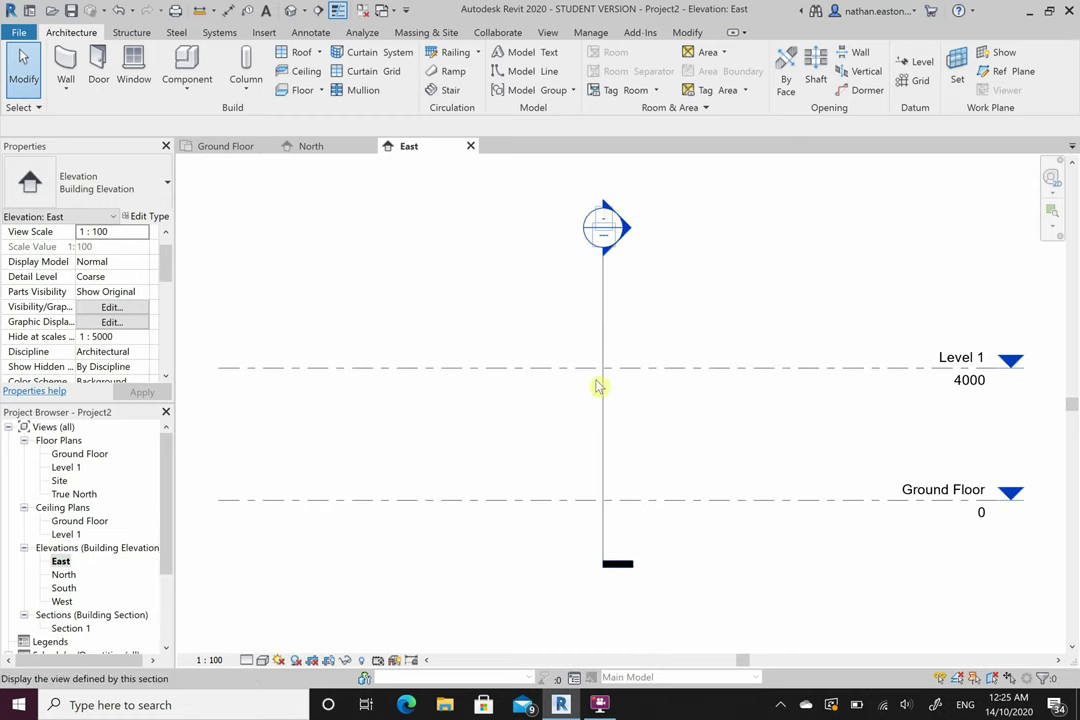
pyautogui.click(313, 146)
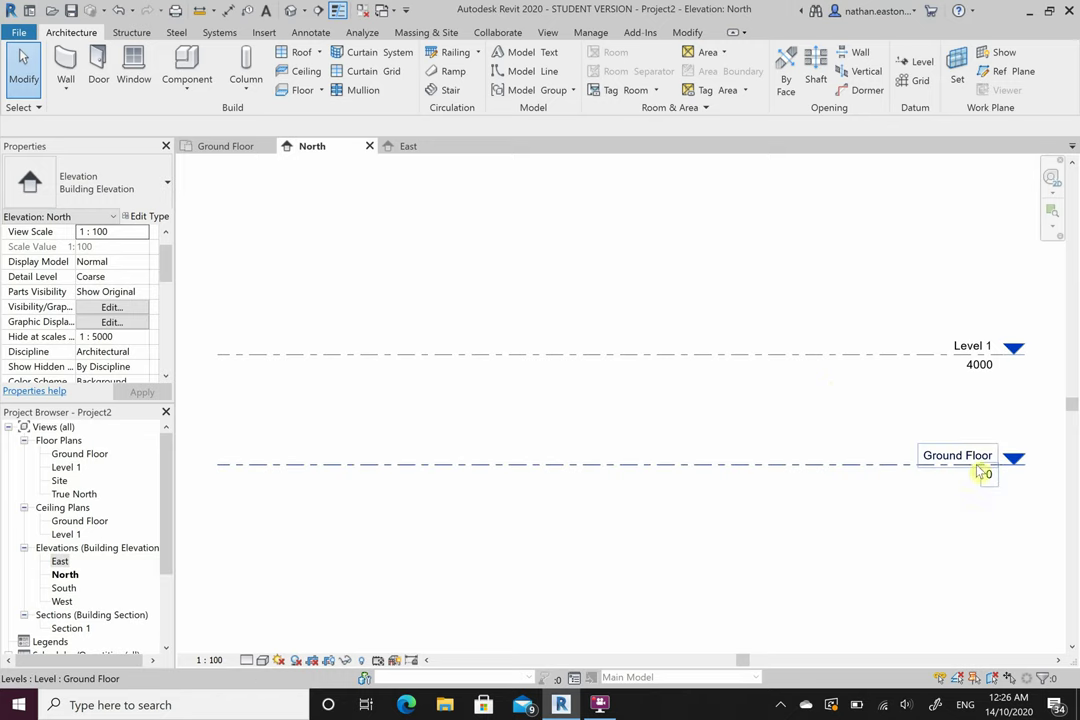
# Rename the Ground Floor level to F.F.L in the North elevation and rename its corresponding views too
pyautogui.click(962, 456)
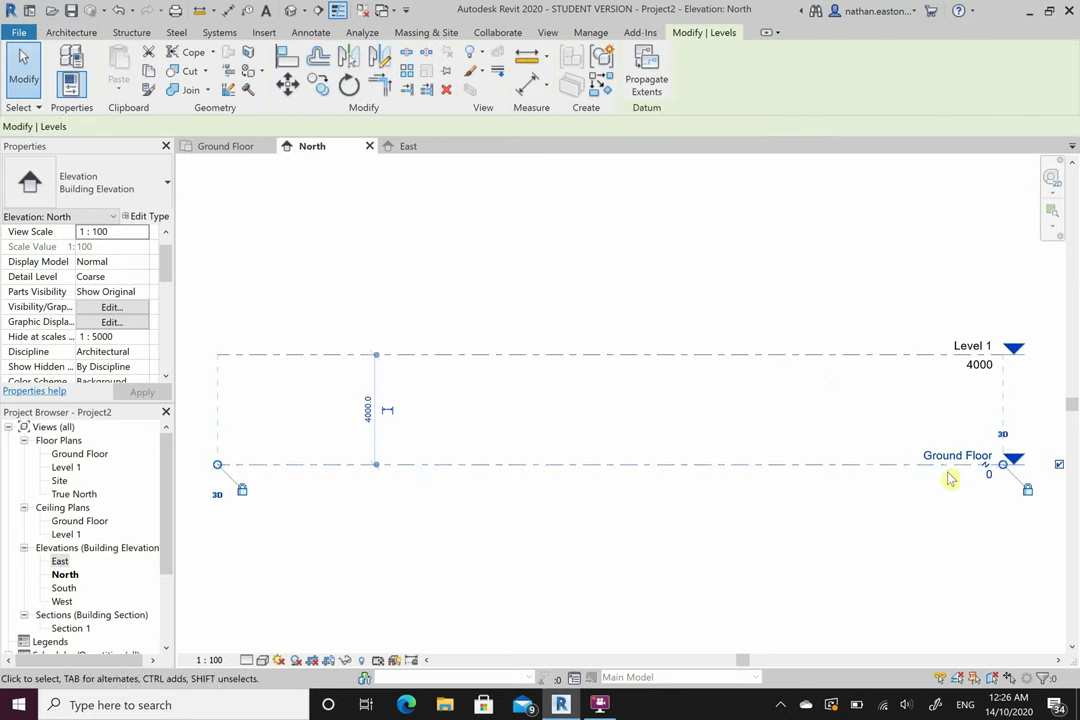
pyautogui.click(948, 457)
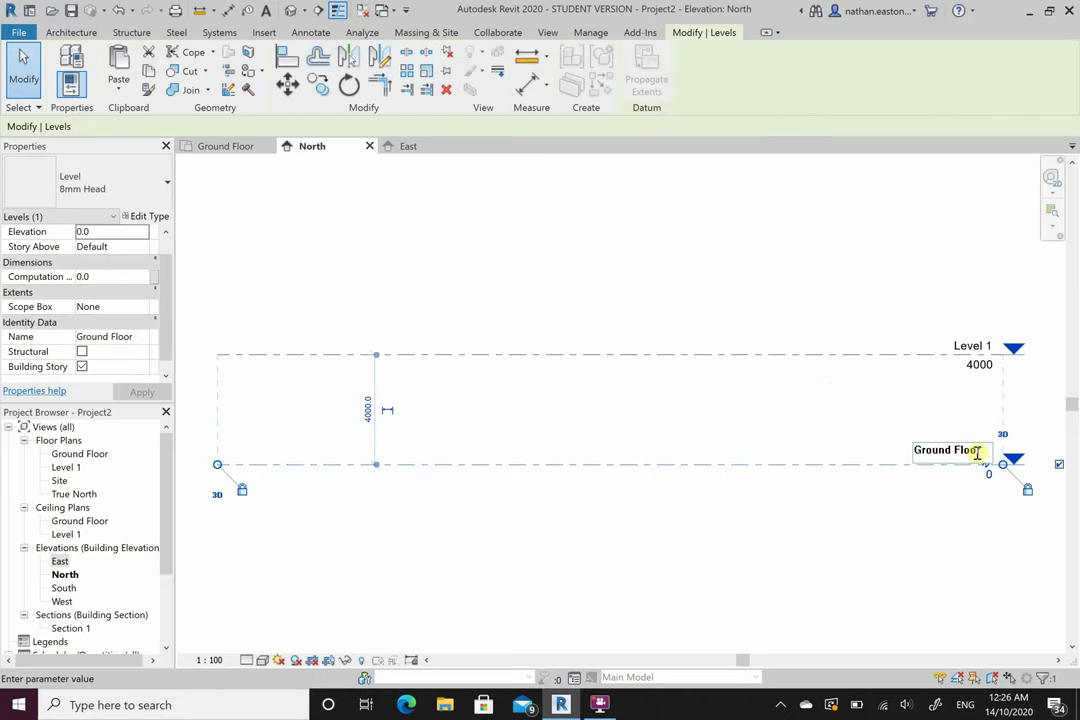
pyautogui.moveTo(980, 452); pyautogui.dragTo(890, 472)
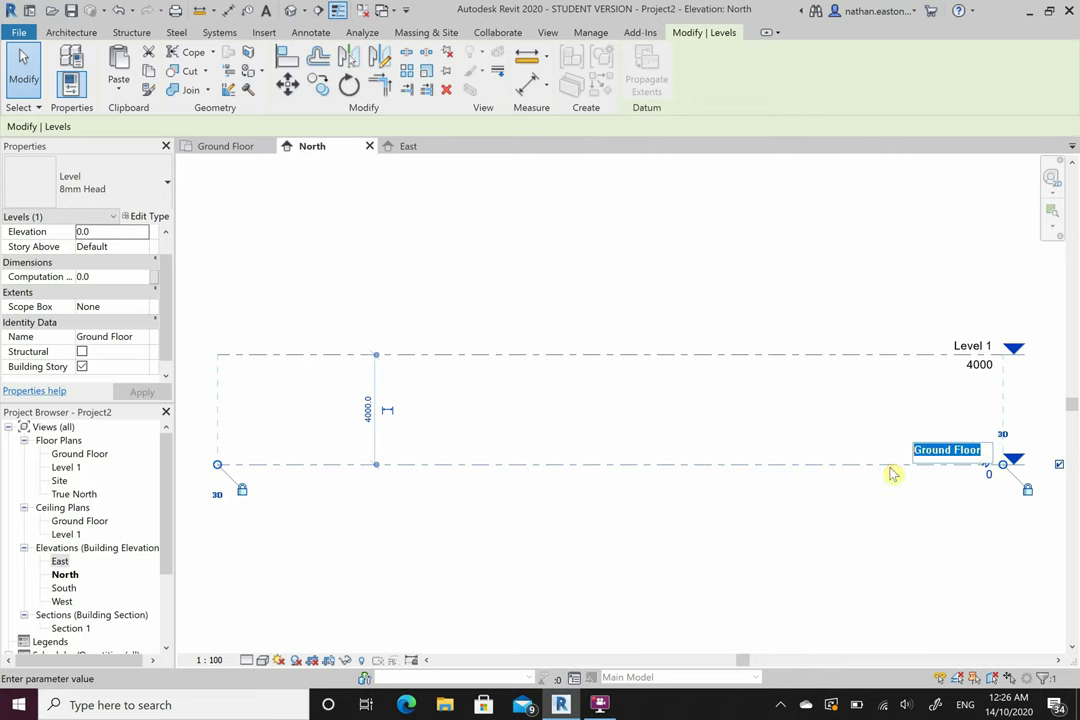
pyautogui.write('F.F.L')
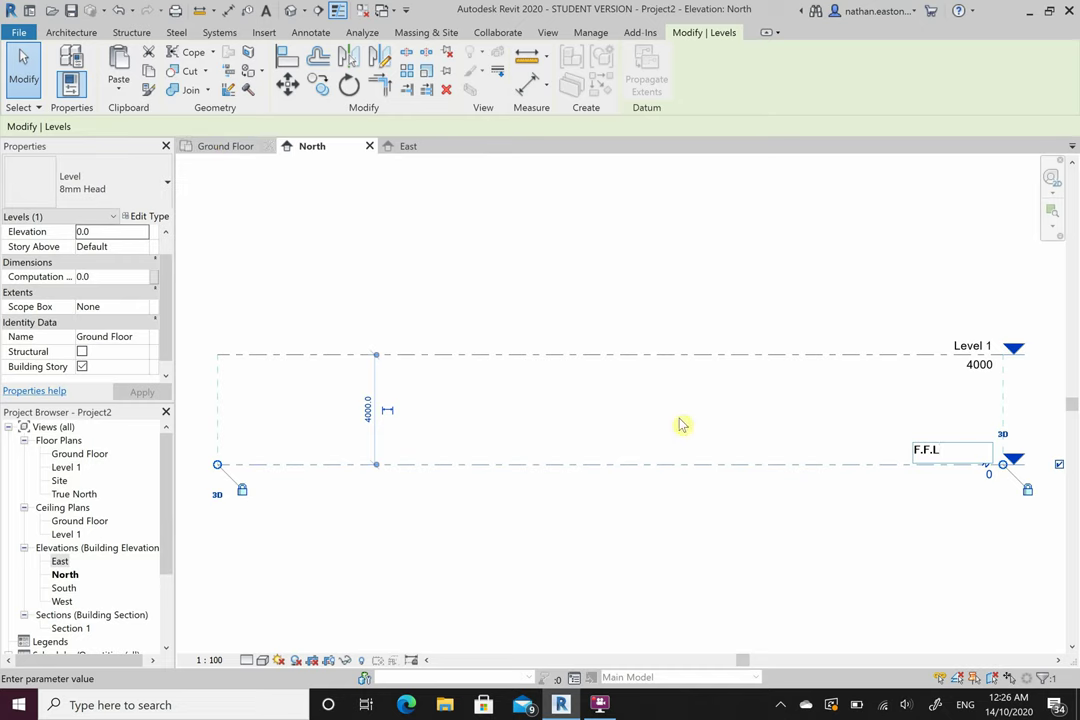
pyautogui.press('Return')
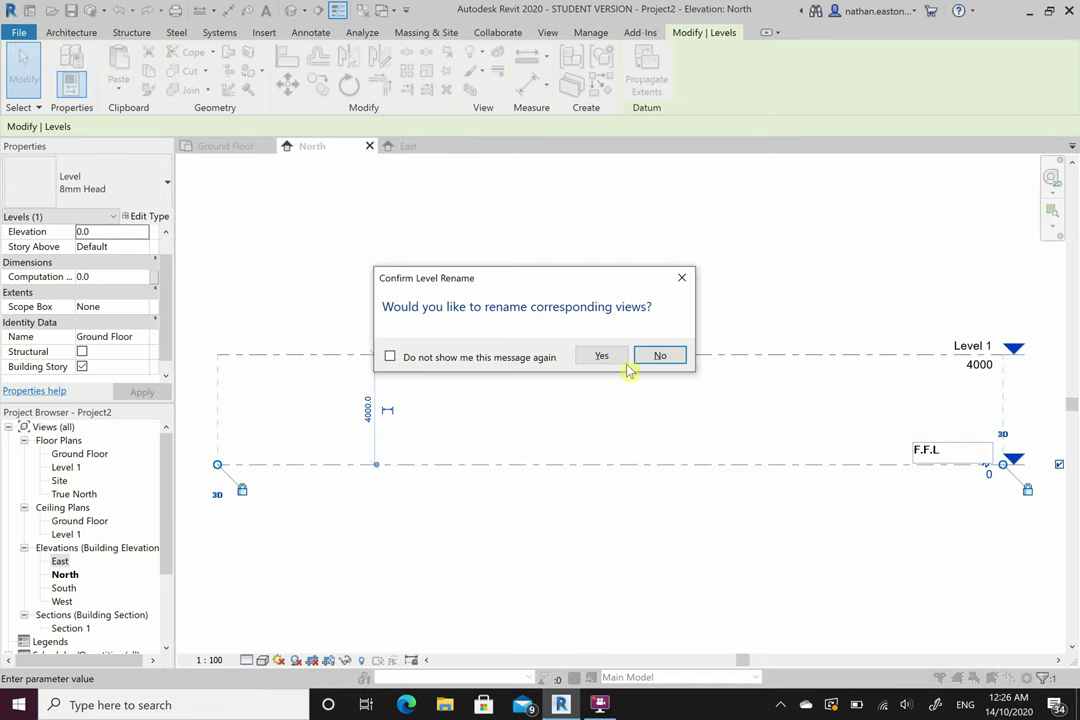
pyautogui.click(603, 356)
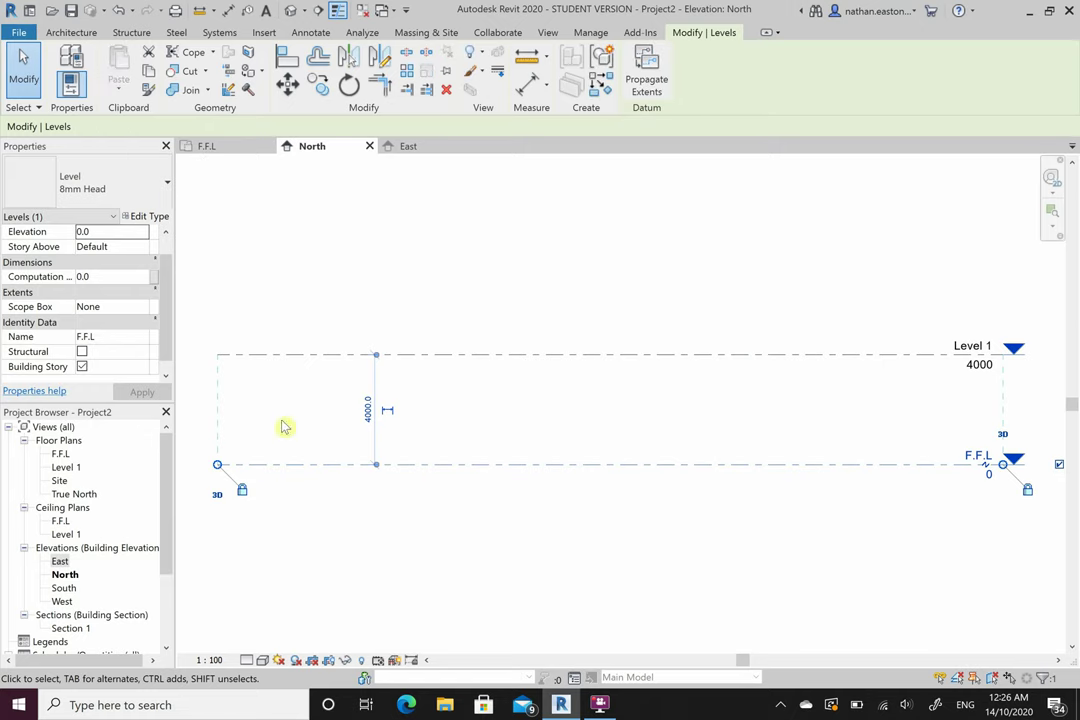
# Rename Level 1 to C.L together with its corresponding views, and check the level names in the East elevation
pyautogui.click(983, 347)
pyautogui.click(981, 343)
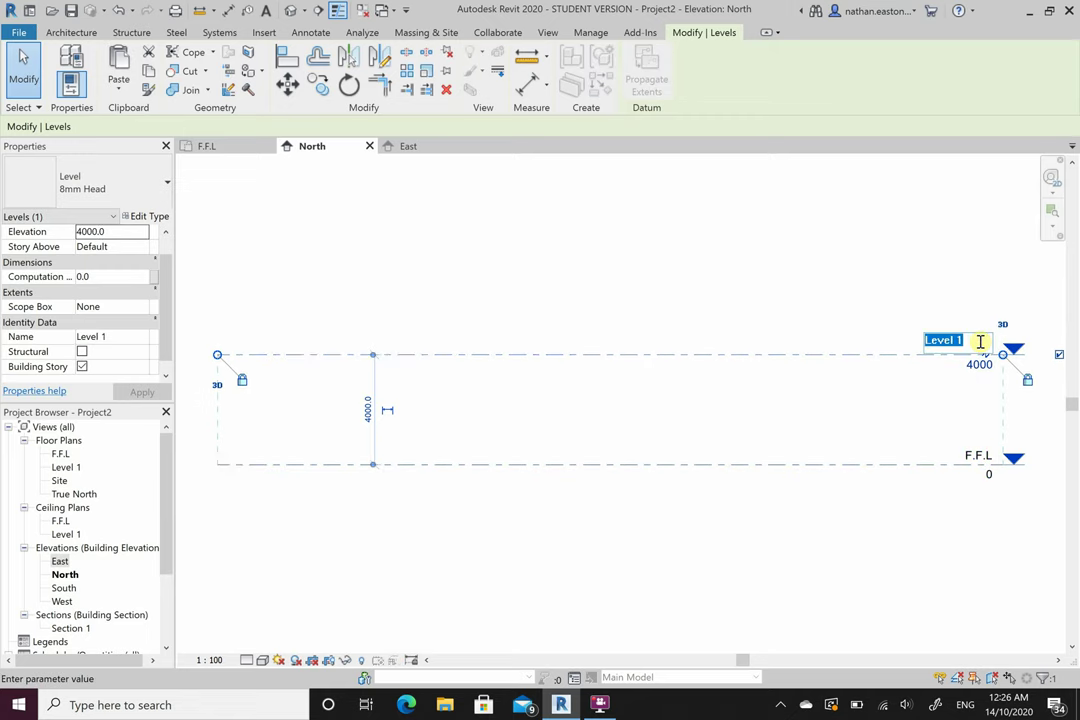
pyautogui.write('C.L')
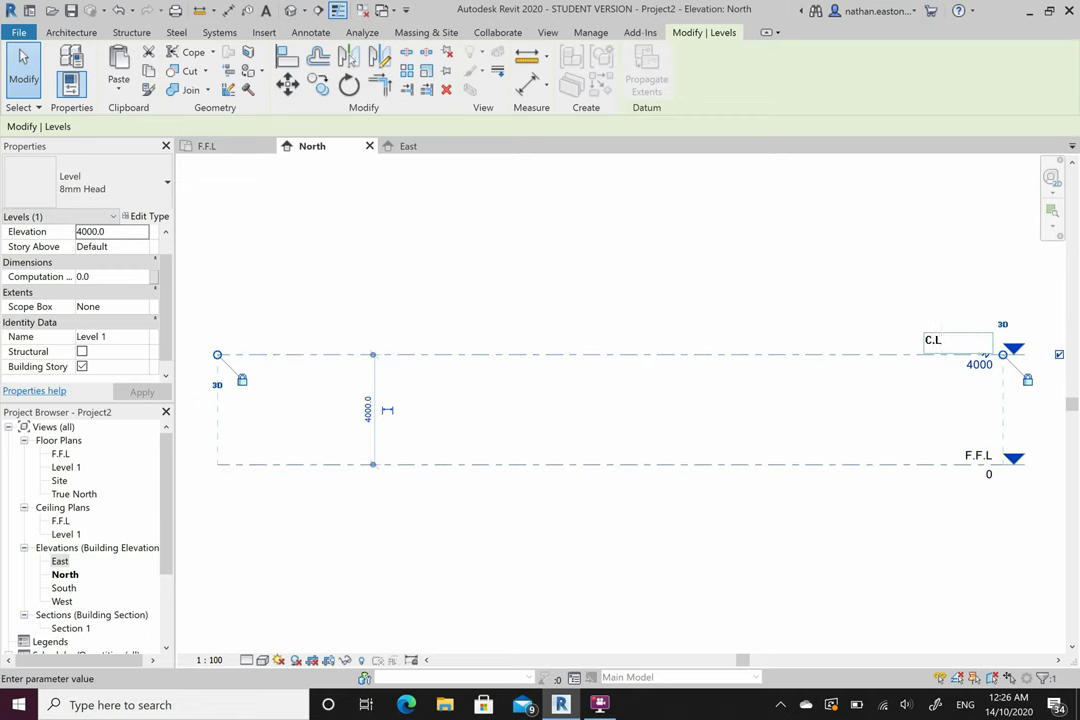
pyautogui.press('Return')
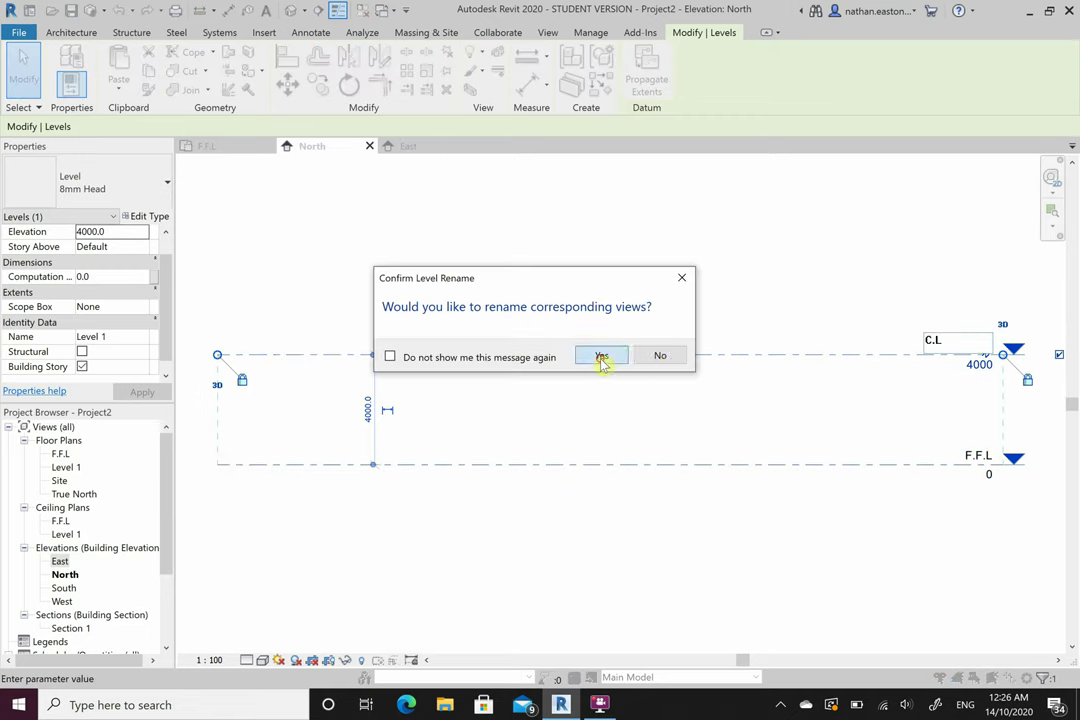
pyautogui.click(600, 355)
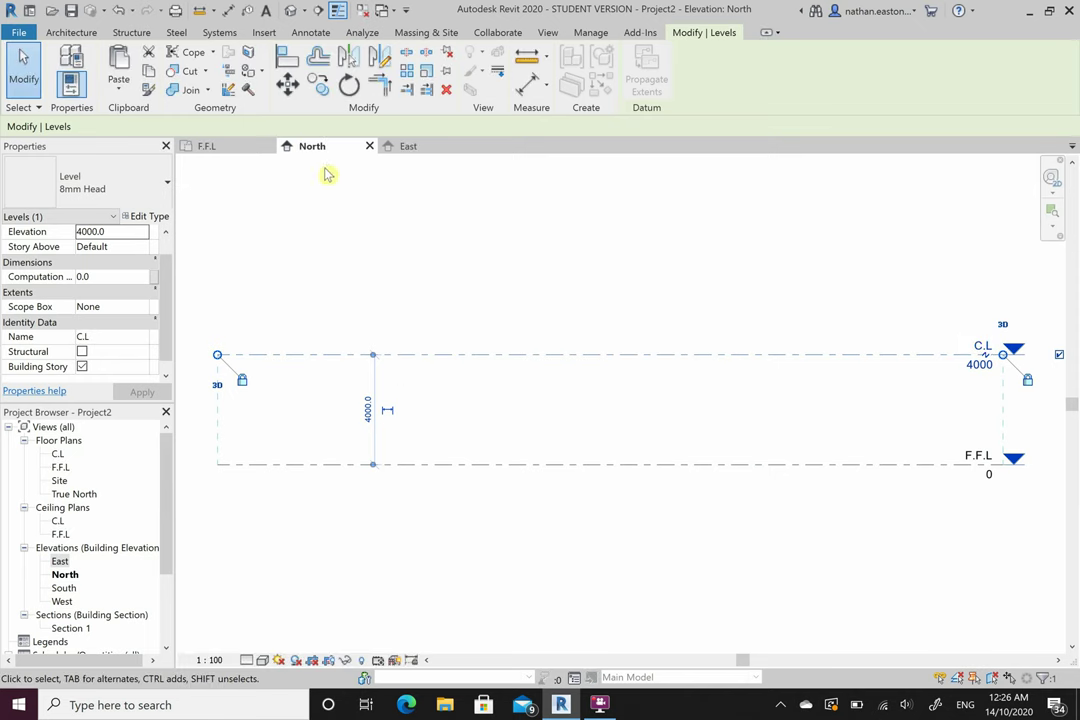
pyautogui.click(407, 147)
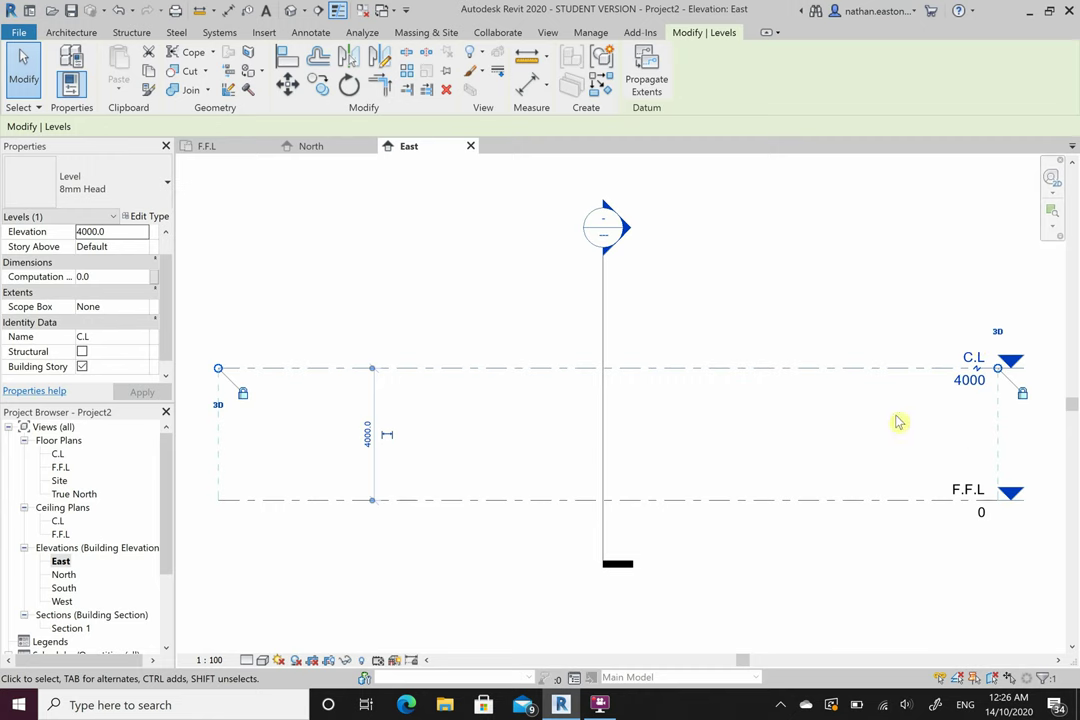
pyautogui.click(316, 146)
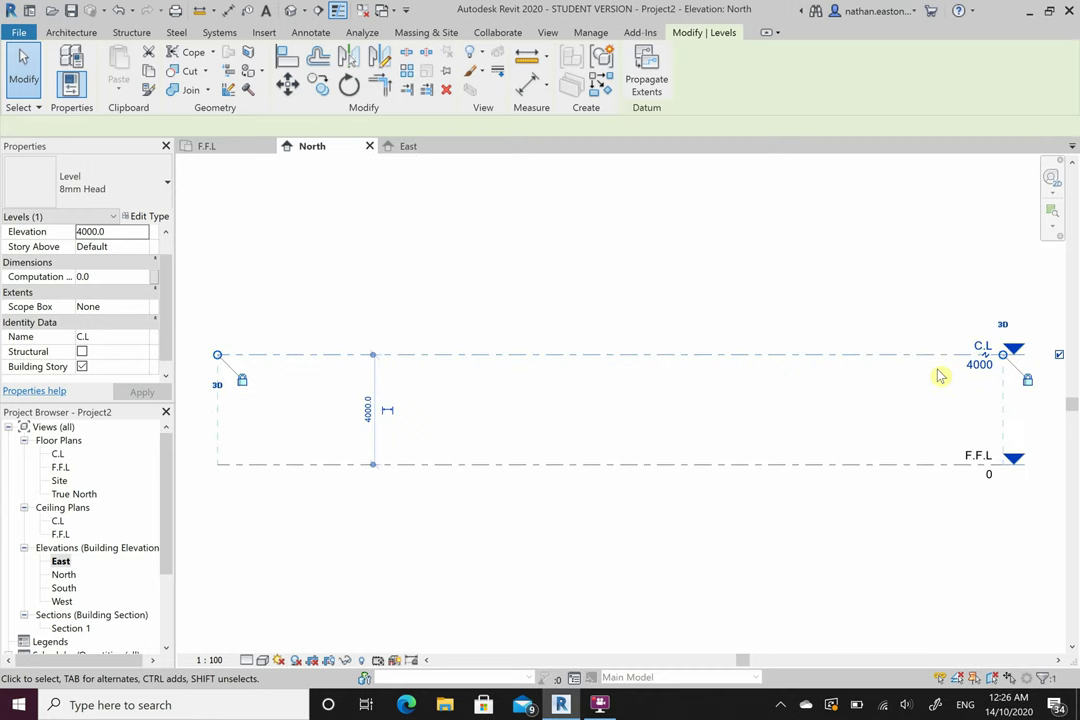
# Set the C.L level's elevation to 2700 in the North elevation and check the change in the East elevation
pyautogui.click(972, 374)
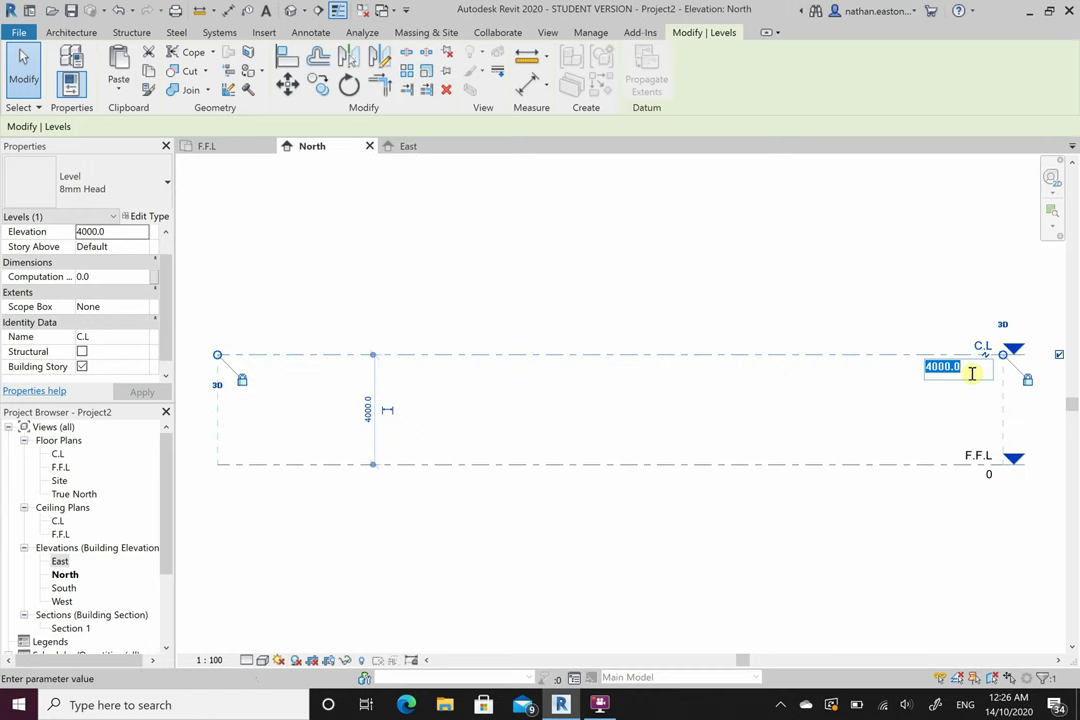
pyautogui.write('2')
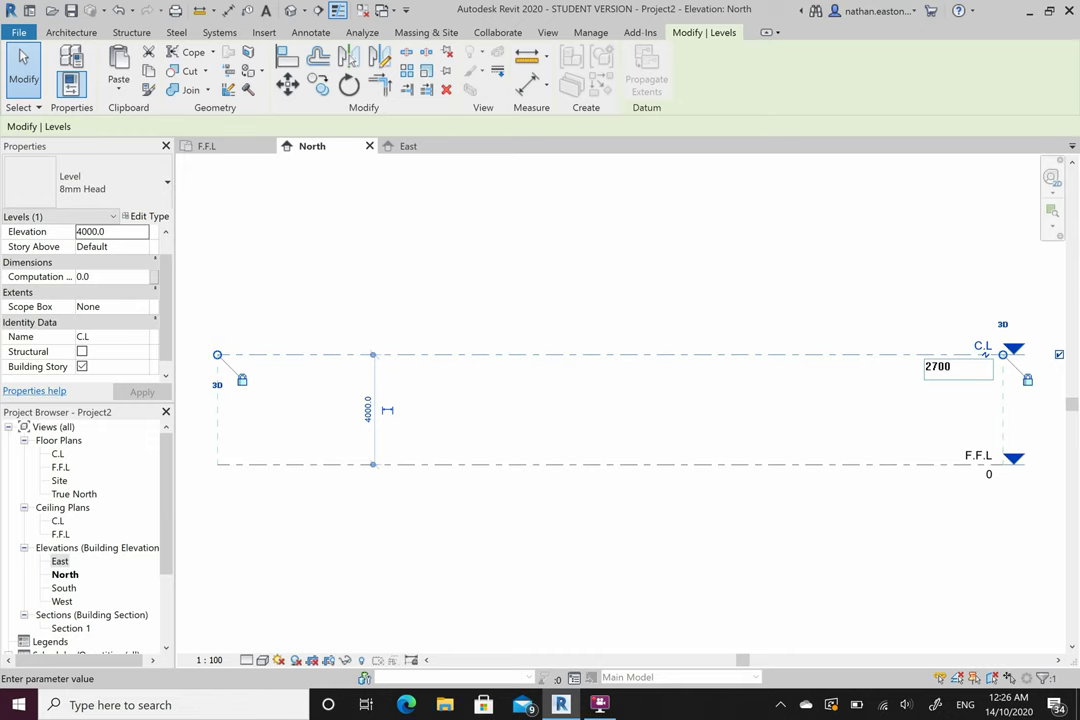
pyautogui.write('700')
pyautogui.press('Return')
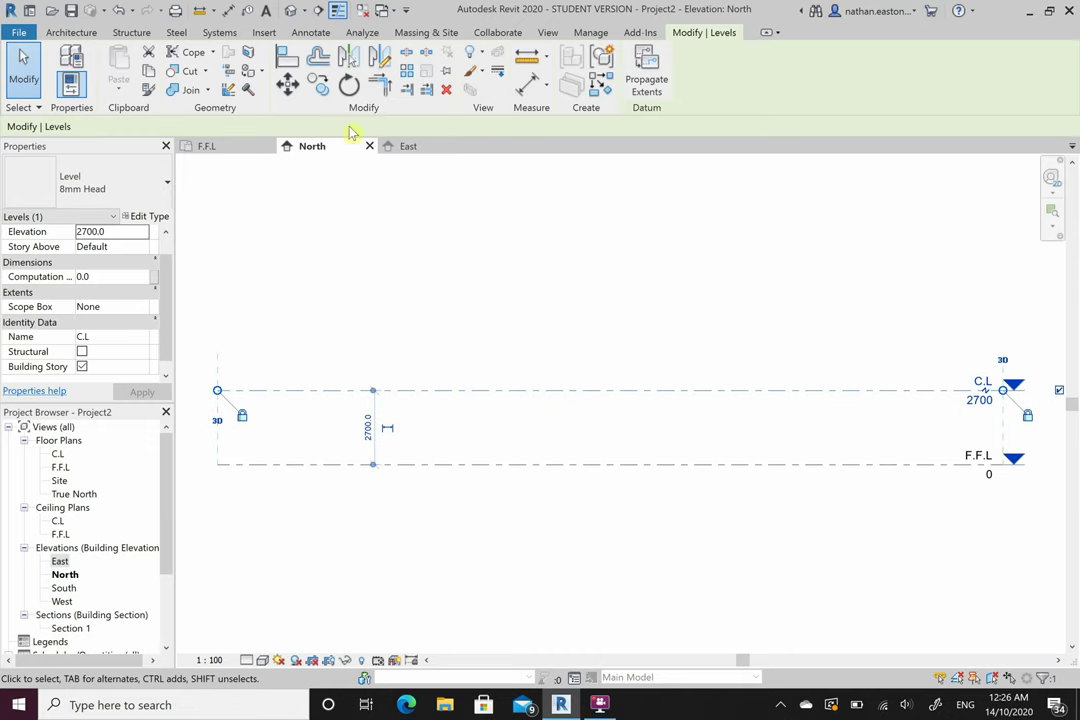
pyautogui.click(408, 147)
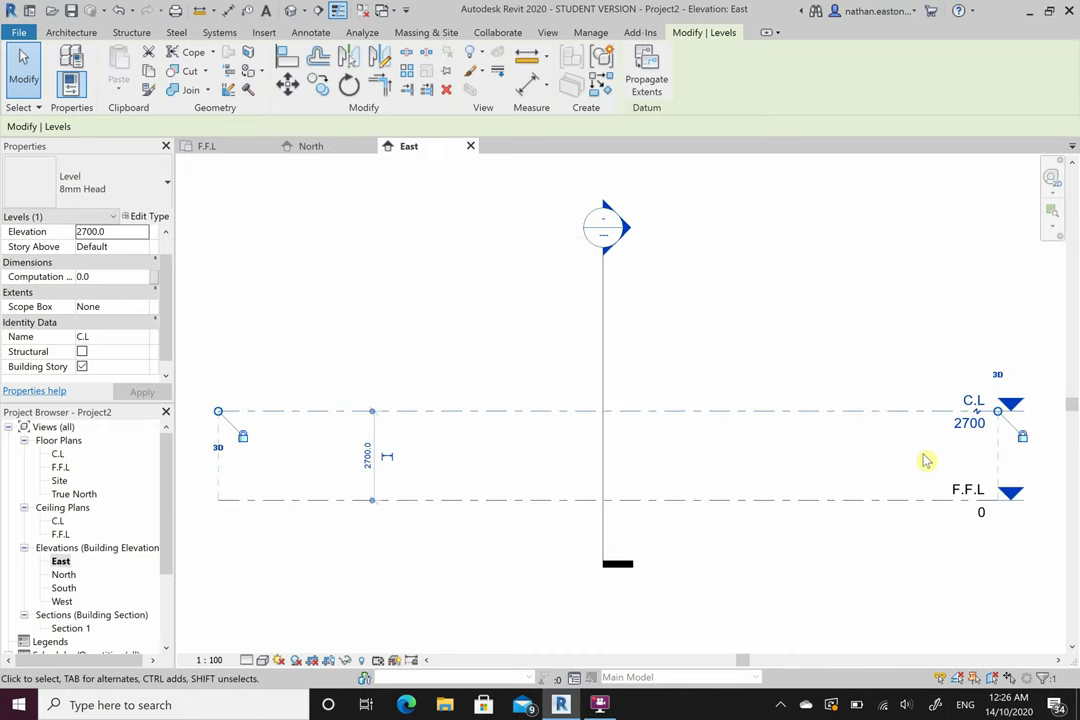
pyautogui.click(308, 147)
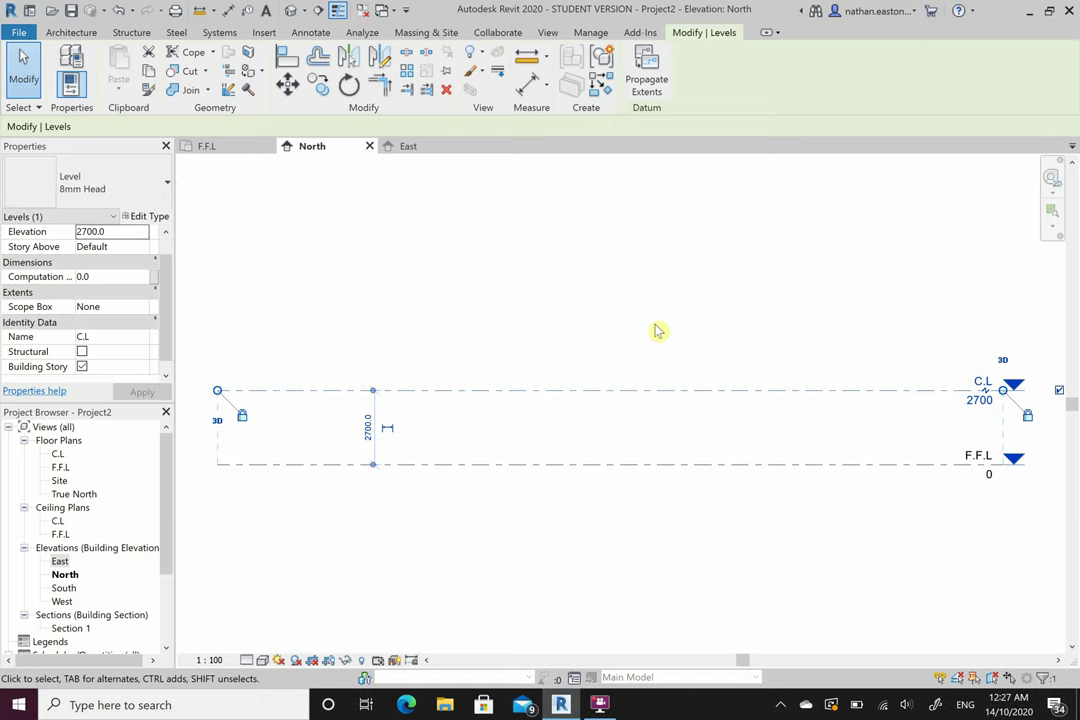
pyautogui.press('Escape')
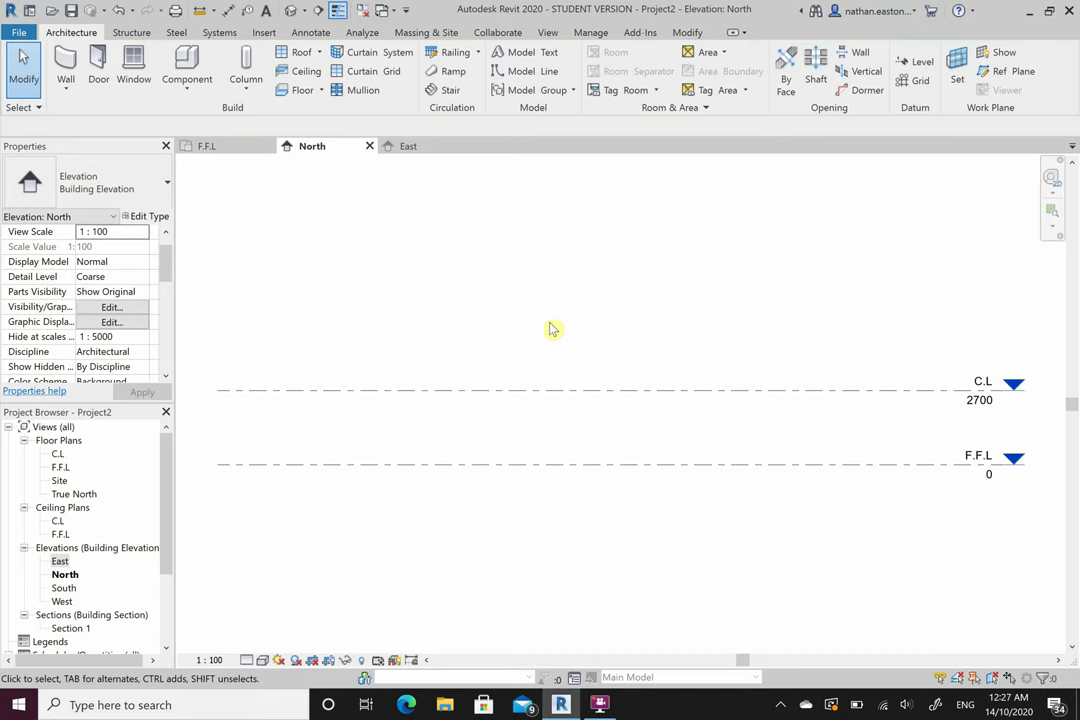
# Place a new level 2700 mm above C.L, ending in line with the existing level heads
pyautogui.press('l')
pyautogui.press('l')
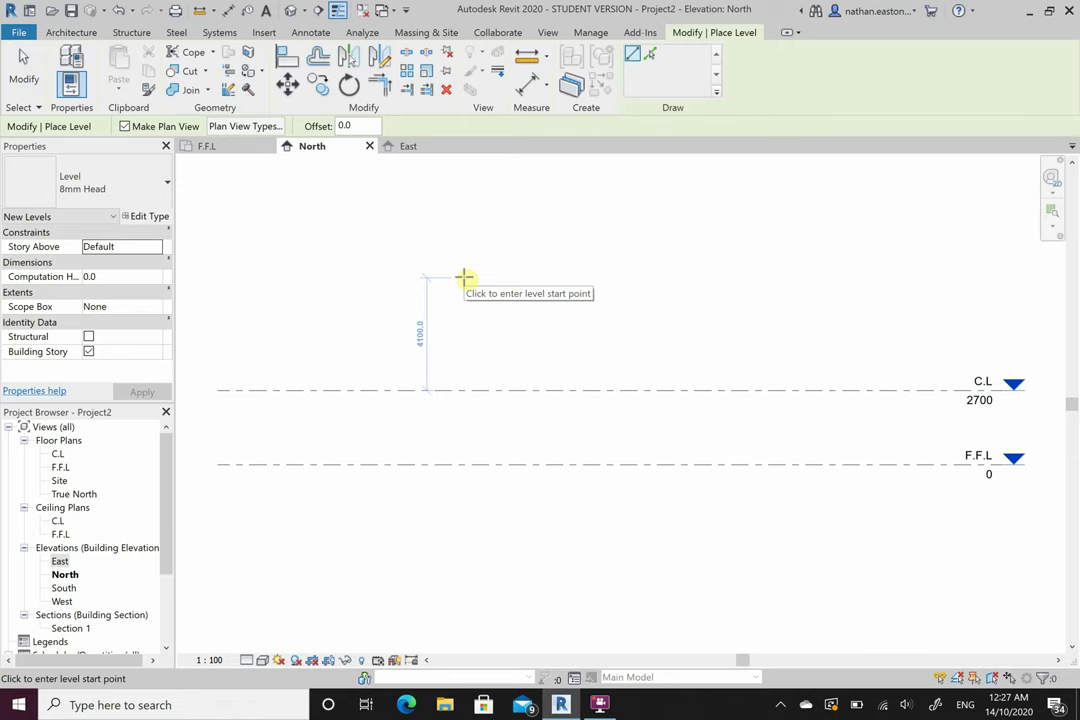
pyautogui.write('2700')
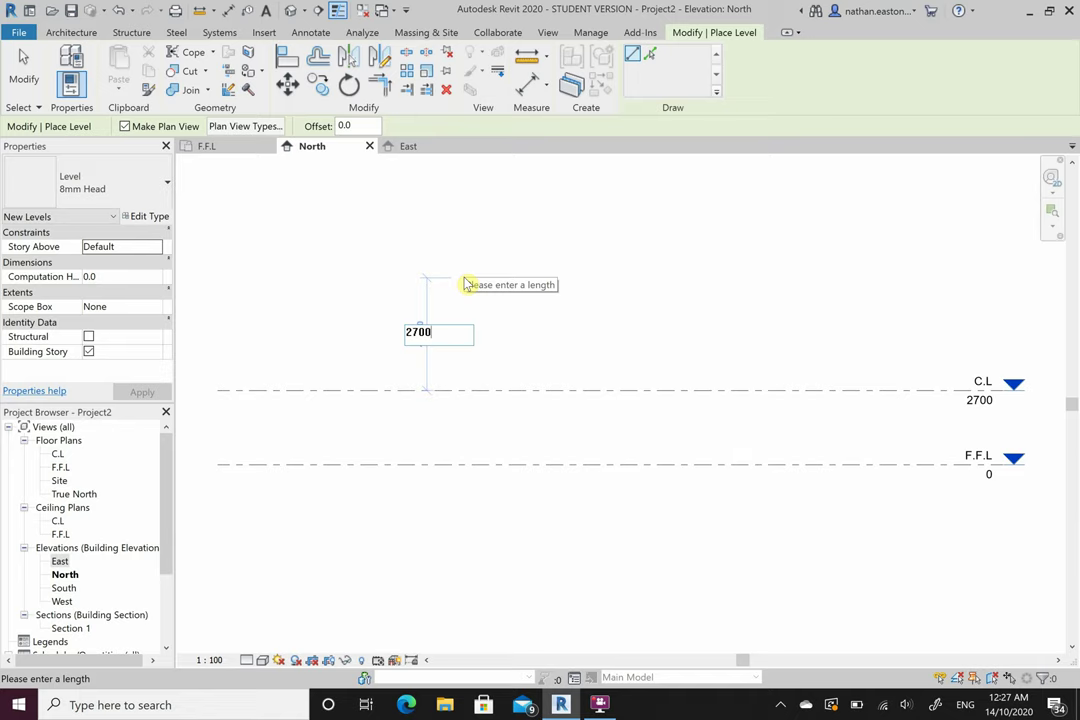
pyautogui.press('Return')
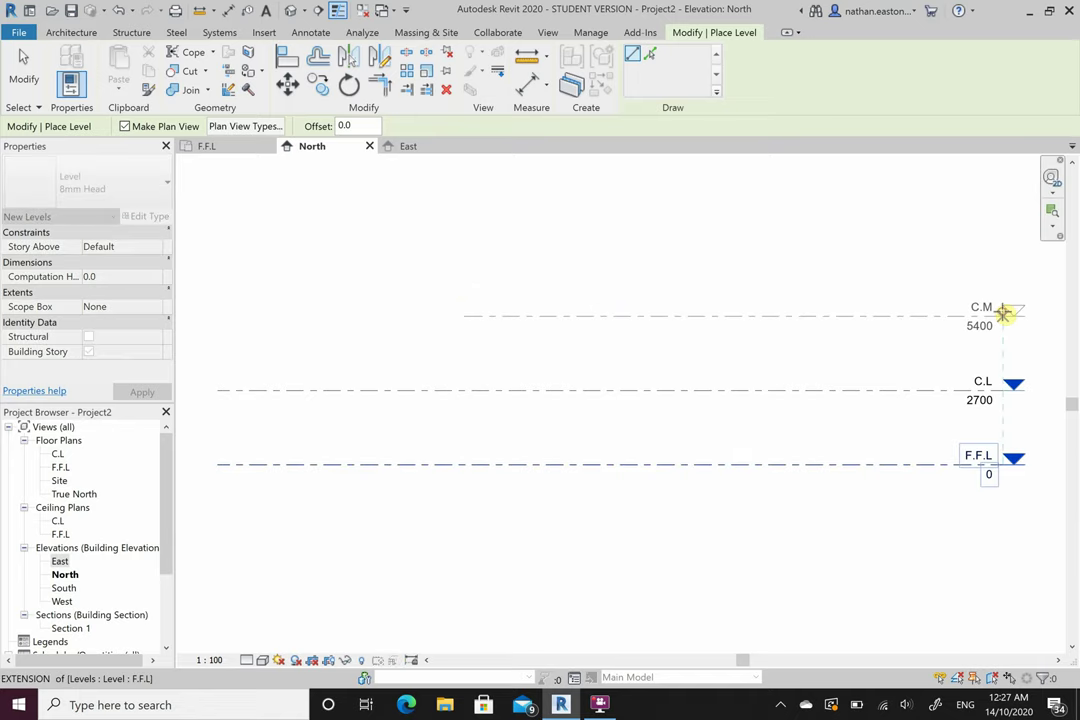
pyautogui.click(1003, 314)
pyautogui.press('Escape')
pyautogui.press('Escape')
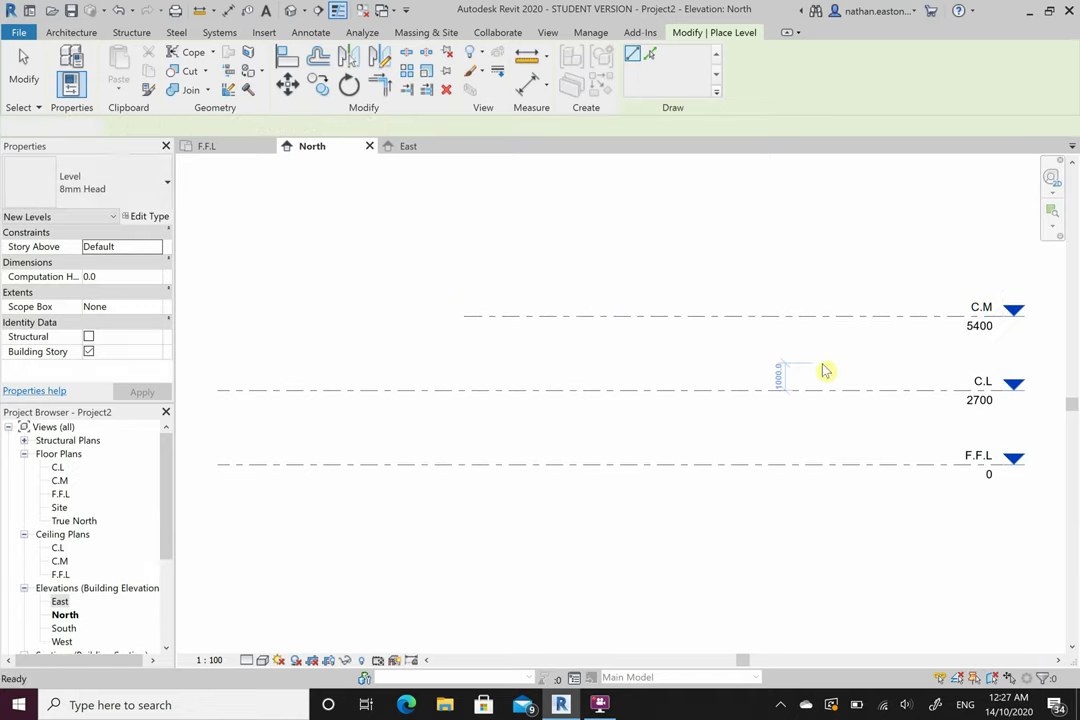
# Extend the start of the C.M level line until it aligns with the ends of the levels below
pyautogui.click(512, 317)
pyautogui.moveTo(366, 336); pyautogui.dragTo(220, 322)
pyautogui.click(296, 262)
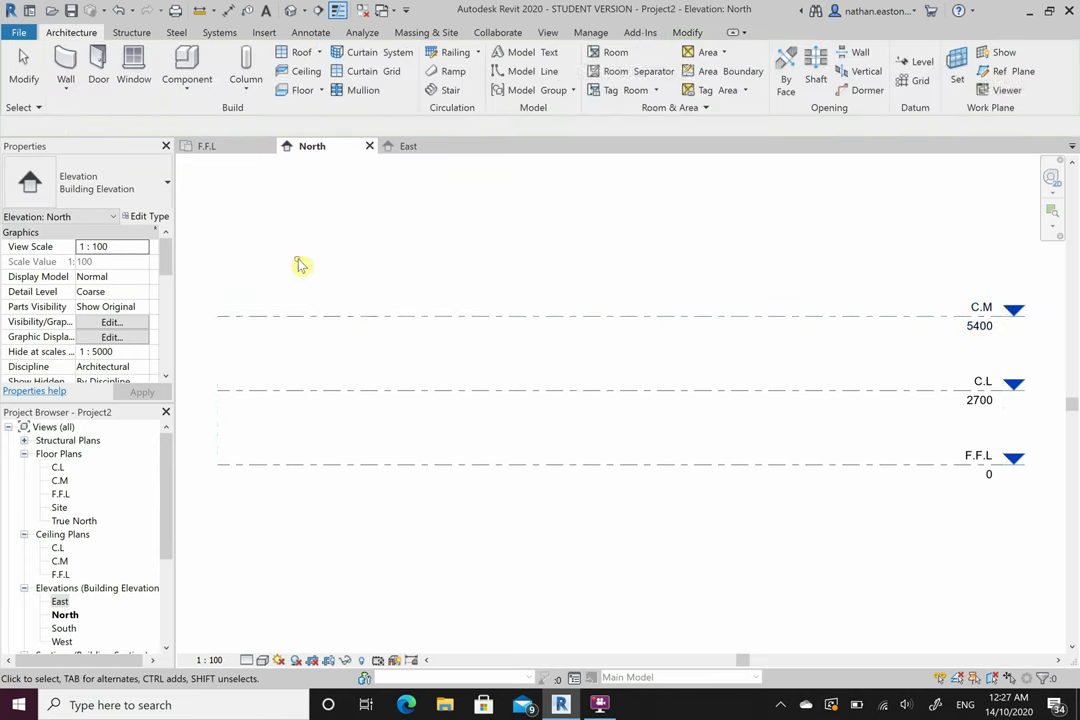
# Add an elbow to the C.M level line and raise its level head above the line
pyautogui.scroll(-3, 335, 287)
pyautogui.scroll(1, 628, 308)
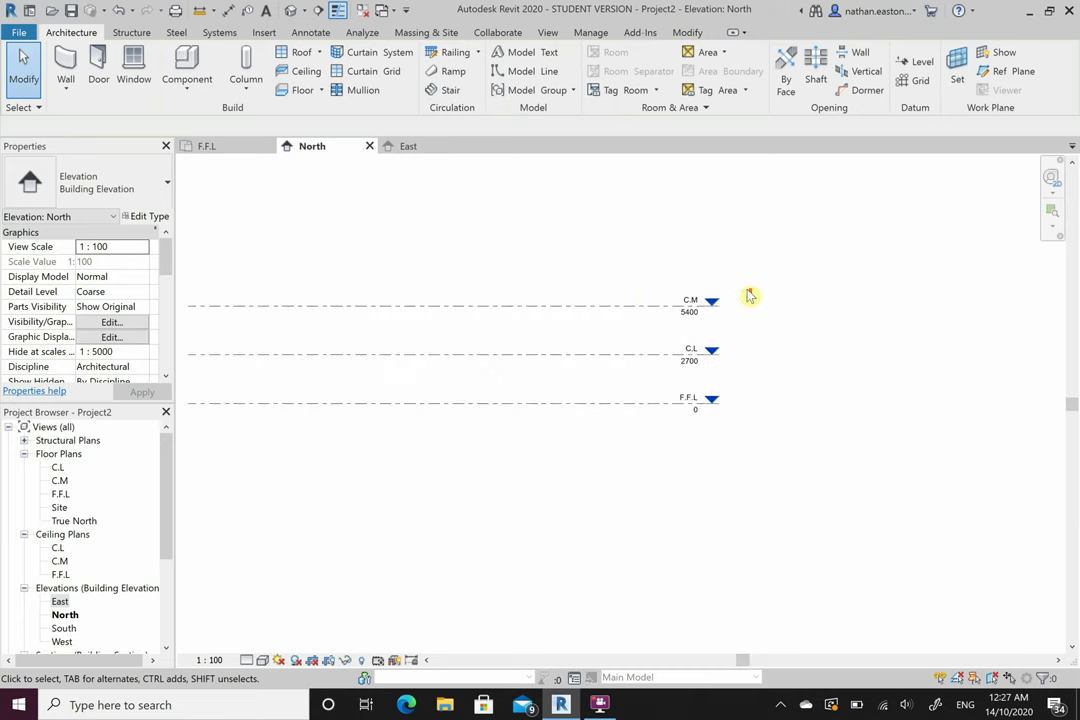
pyautogui.scroll(4, 630, 310)
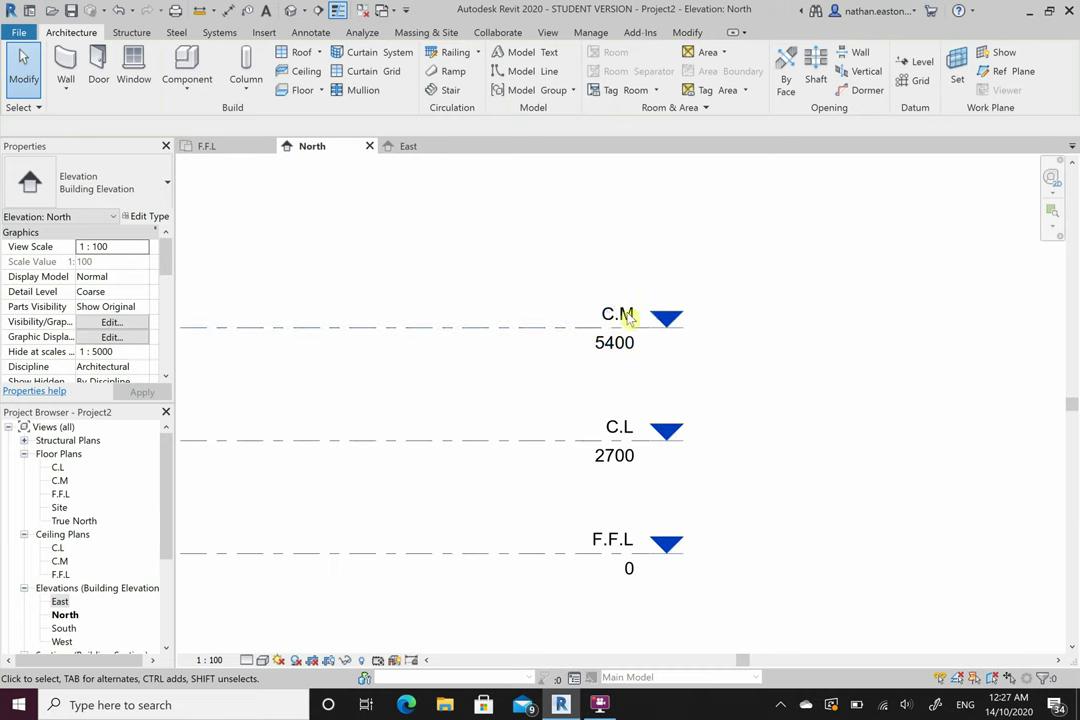
pyautogui.click(545, 343)
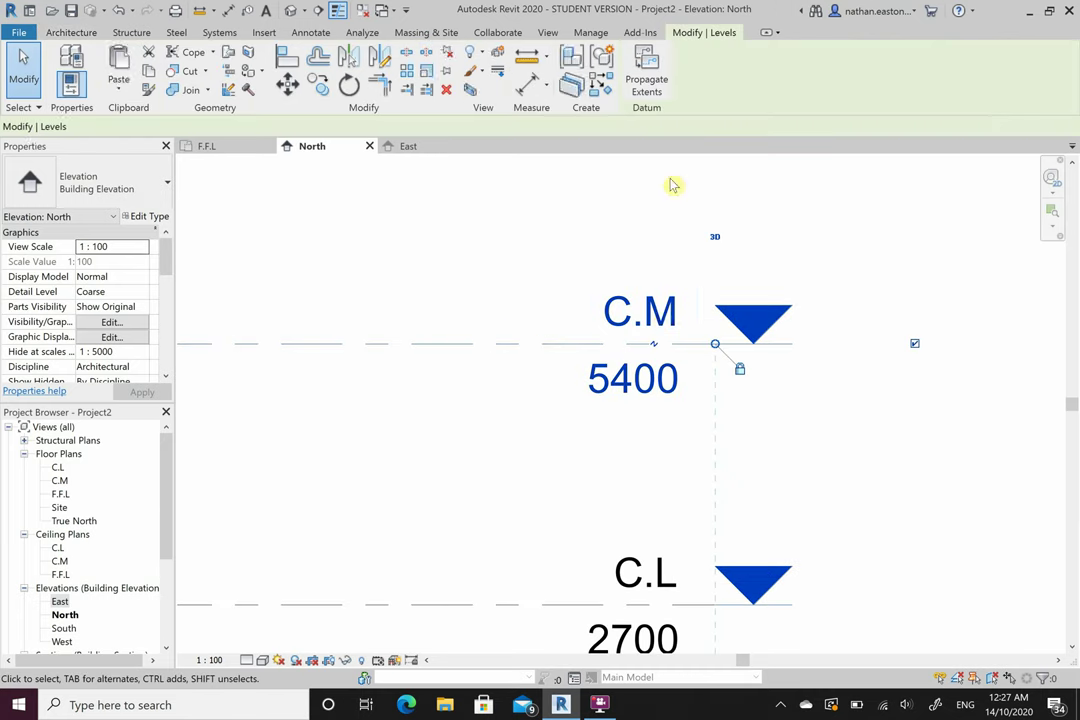
pyautogui.click(652, 348)
pyautogui.moveTo(653, 345); pyautogui.dragTo(645, 242)
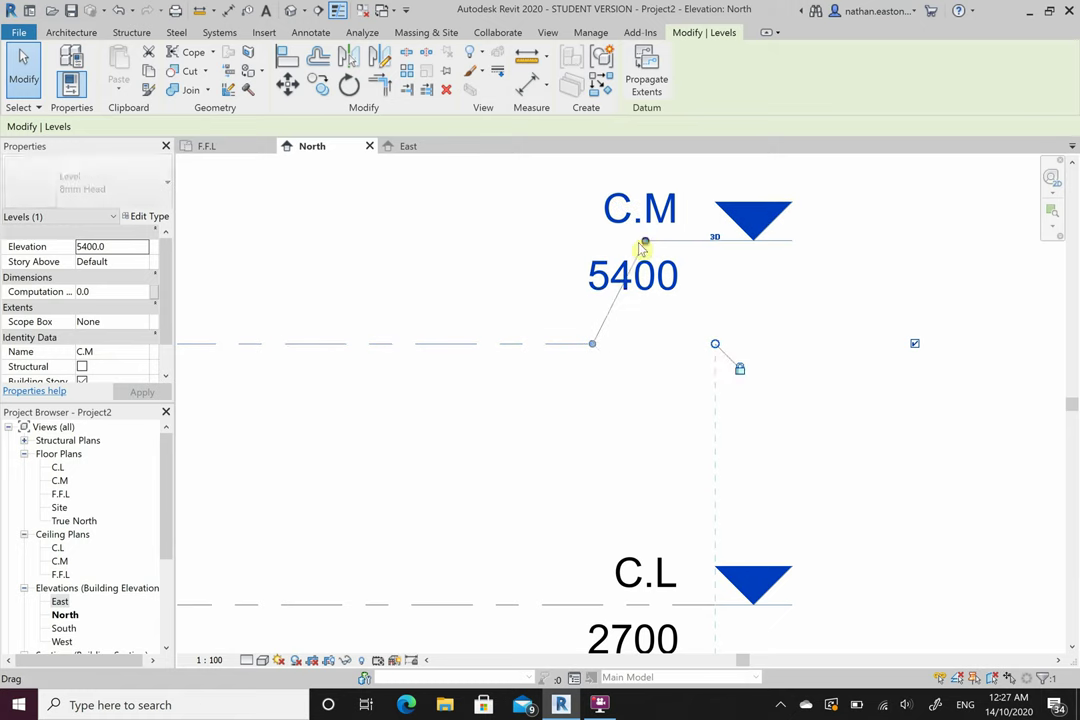
pyautogui.click(499, 268)
pyautogui.scroll(-3, 888, 300)
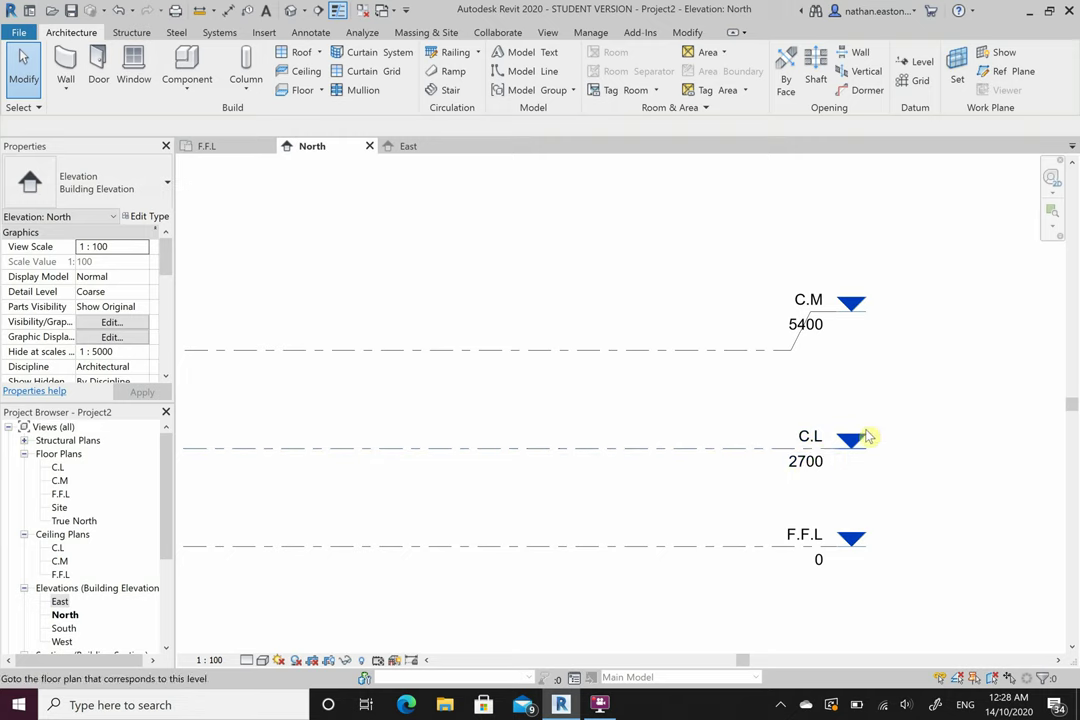
# Test moving the aligned level heads together, restore them, and extend only the C.M level's head end past the others
pyautogui.click(798, 352)
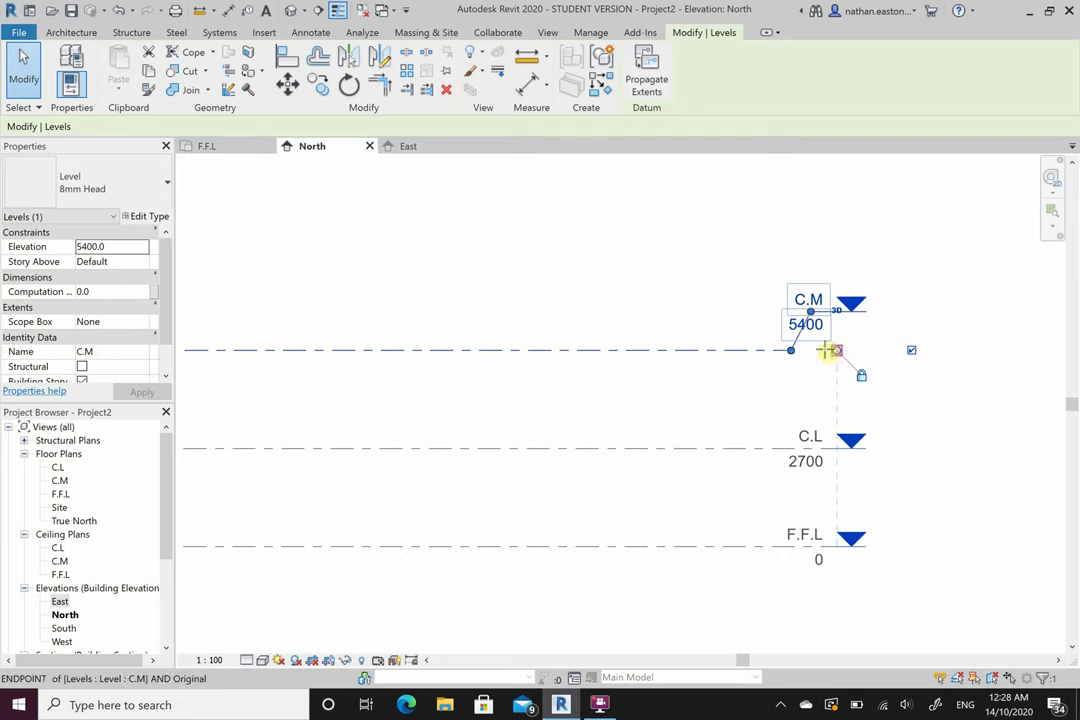
pyautogui.moveTo(828, 350); pyautogui.dragTo(697, 351)
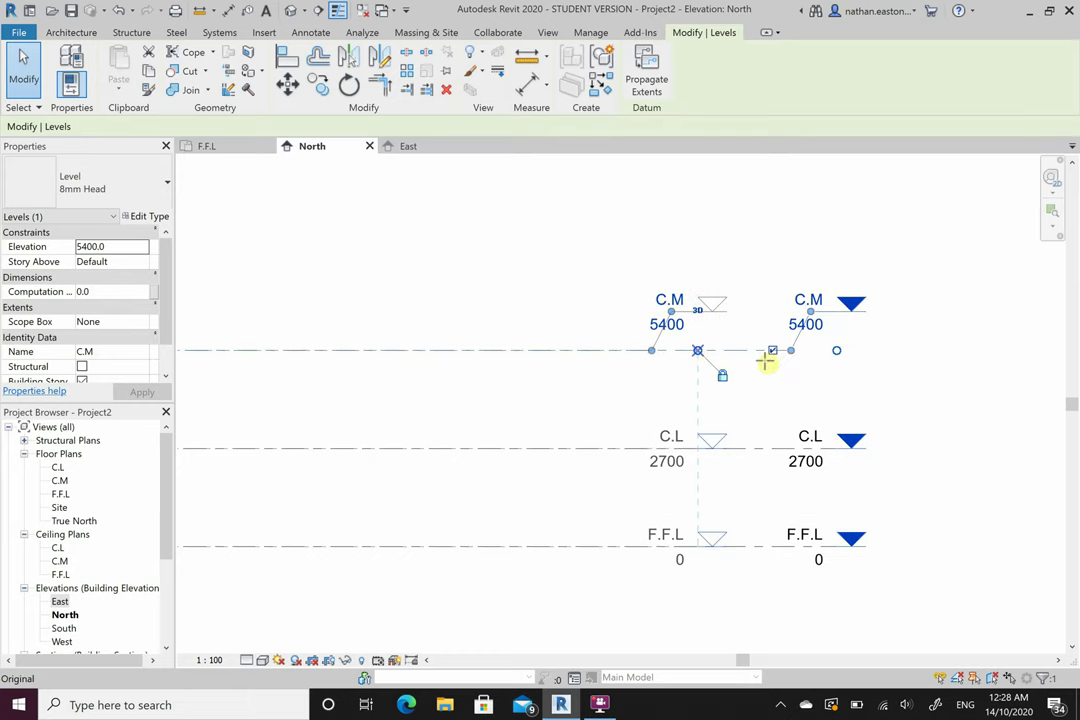
pyautogui.moveTo(765, 362); pyautogui.dragTo(836, 352)
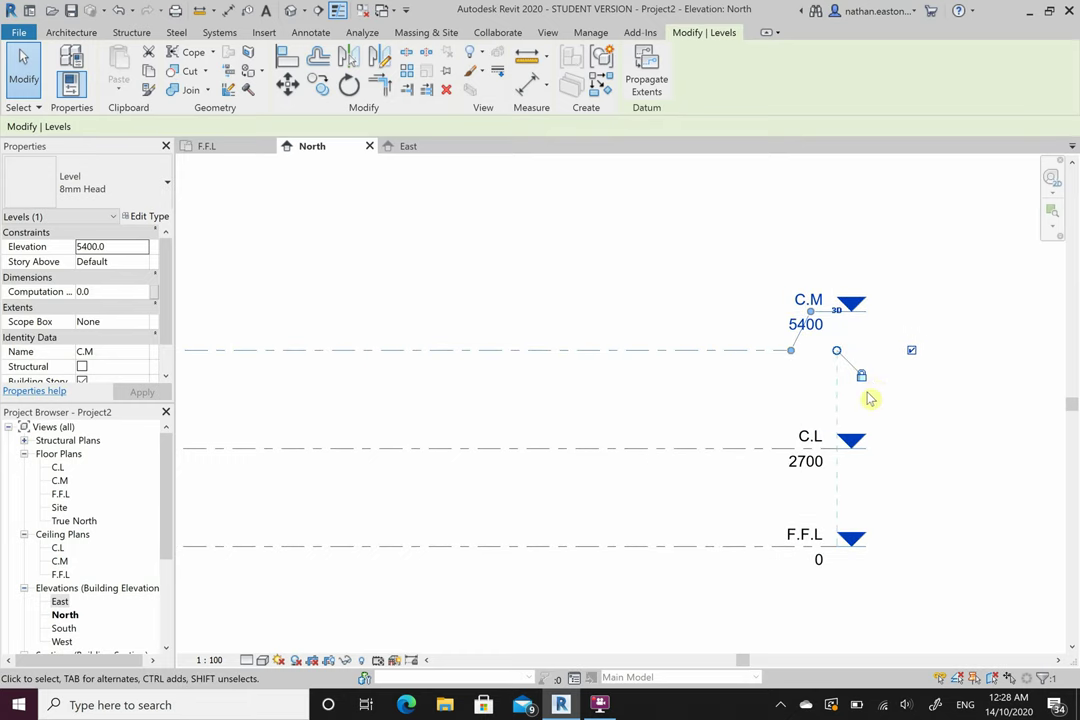
pyautogui.moveTo(837, 355); pyautogui.dragTo(972, 345)
pyautogui.click(820, 368)
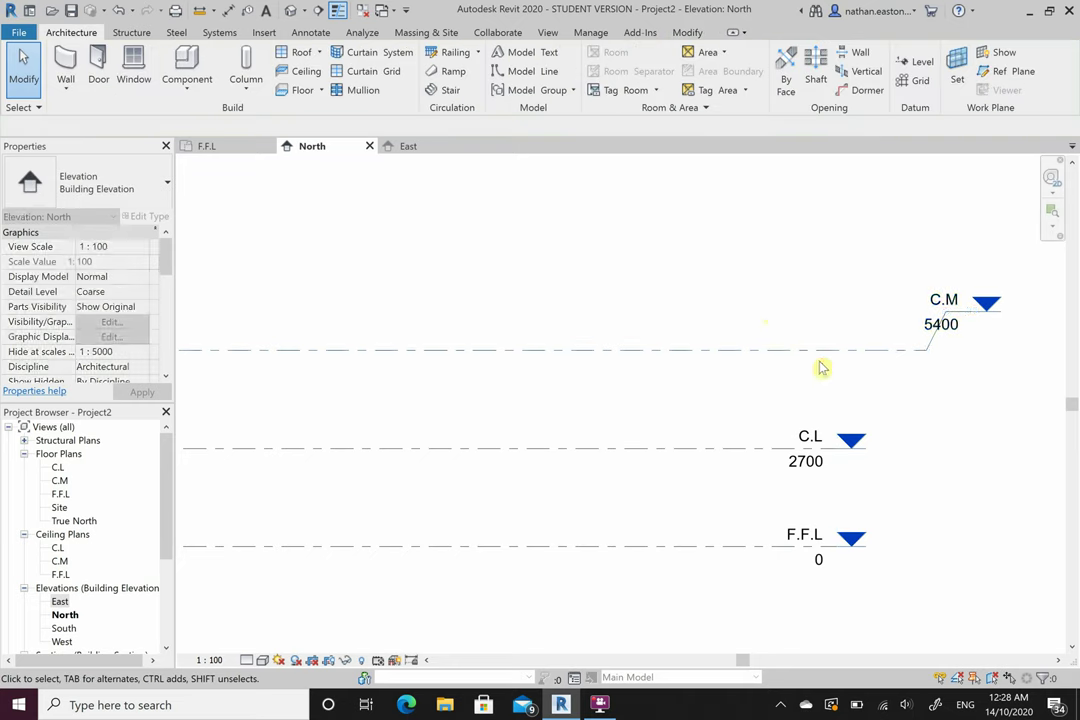
# Delete the C.M level together with its floor, ceiling and structural plan views
pyautogui.click(694, 352)
pyautogui.press('Delete')
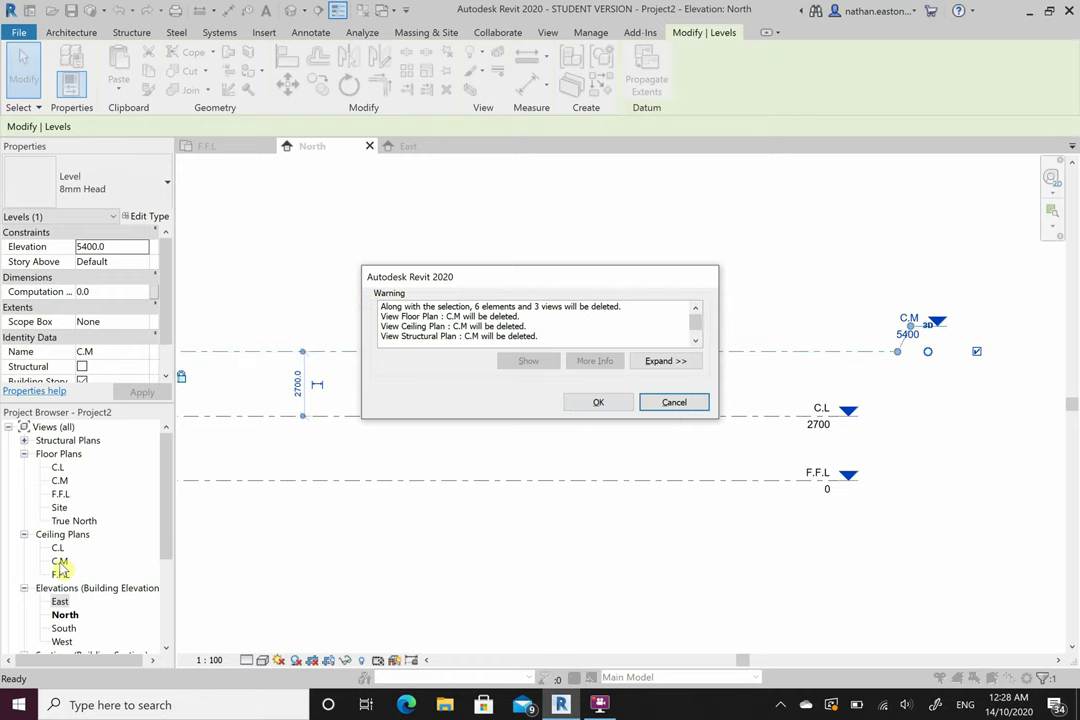
pyautogui.click(605, 403)
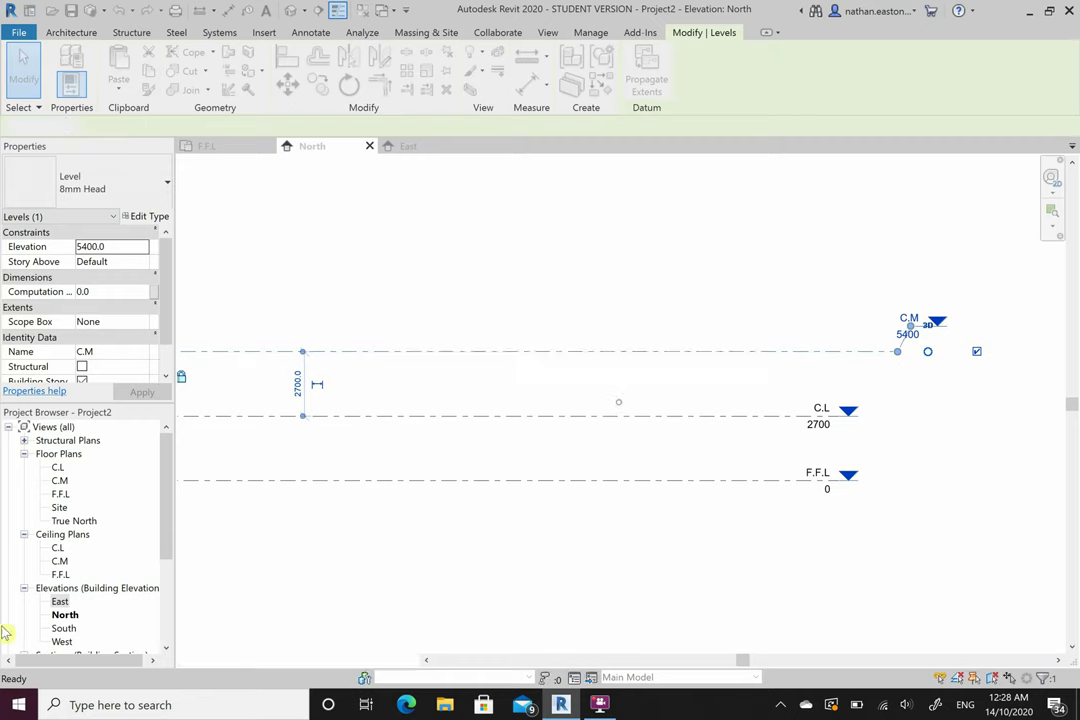
pyautogui.moveTo(516, 330); pyautogui.dragTo(648, 330, button='middle')
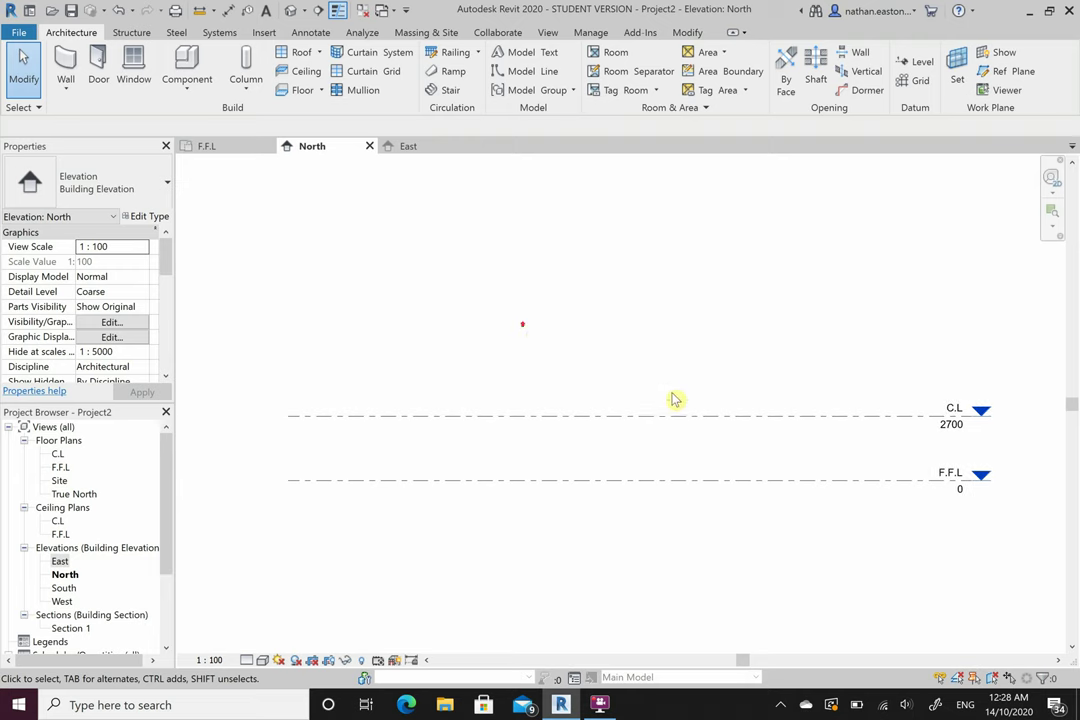
pyautogui.rightClick(655, 426)
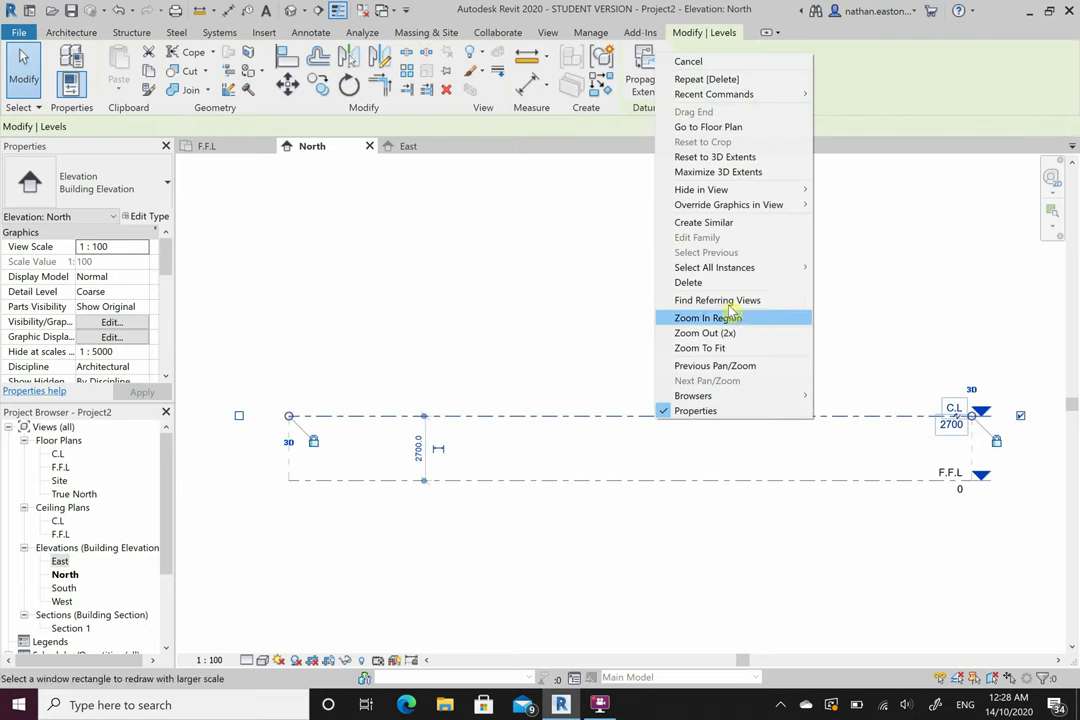
pyautogui.click(741, 225)
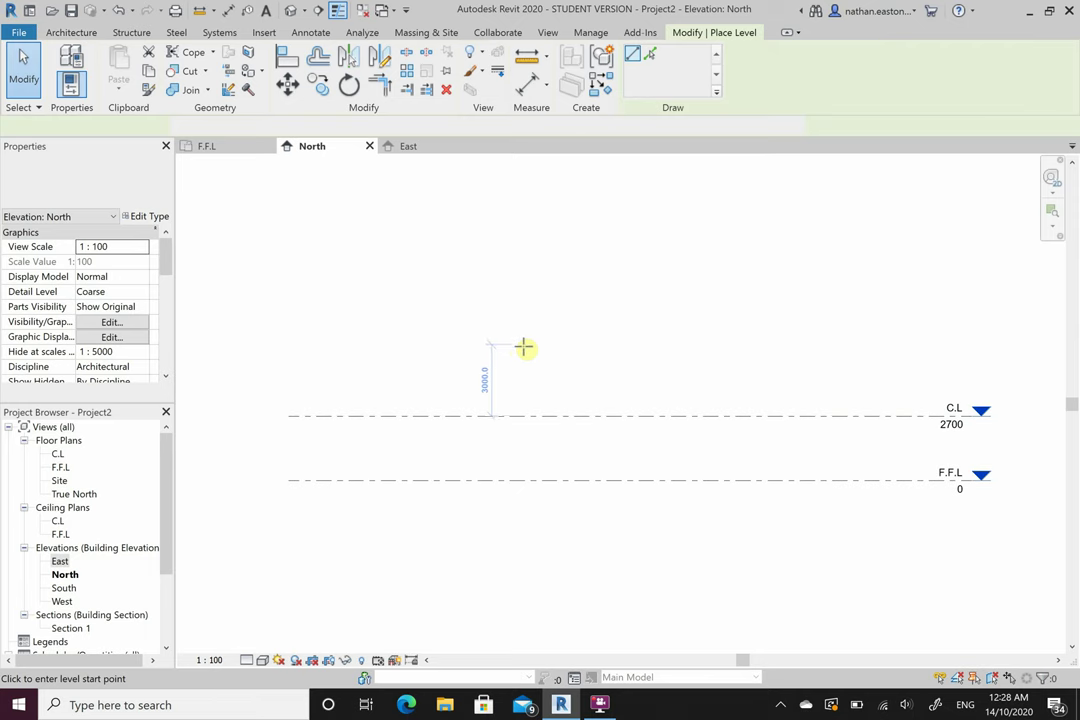
pyautogui.write('2700')
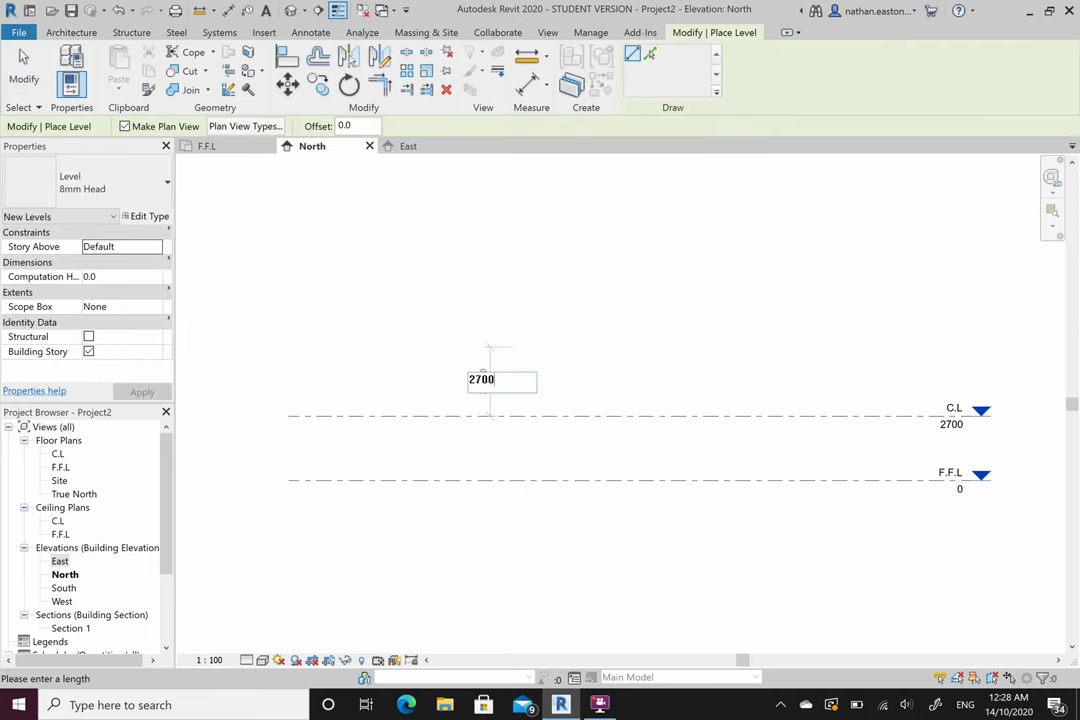
pyautogui.press('Return')
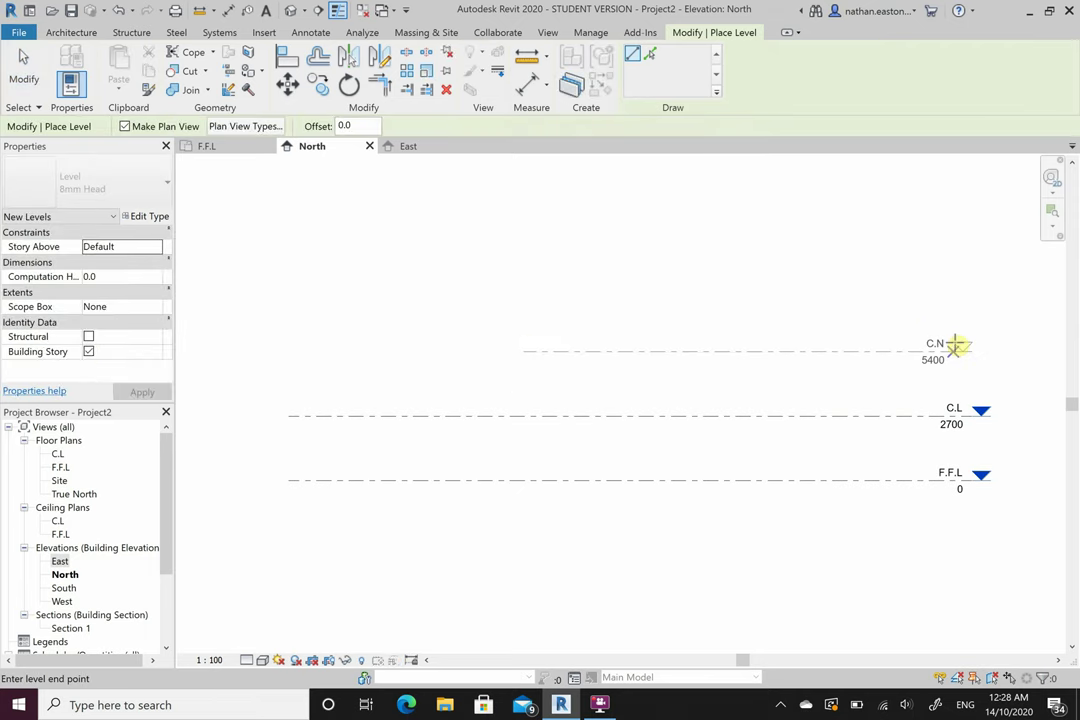
pyautogui.press('Escape')
pyautogui.press('Escape')
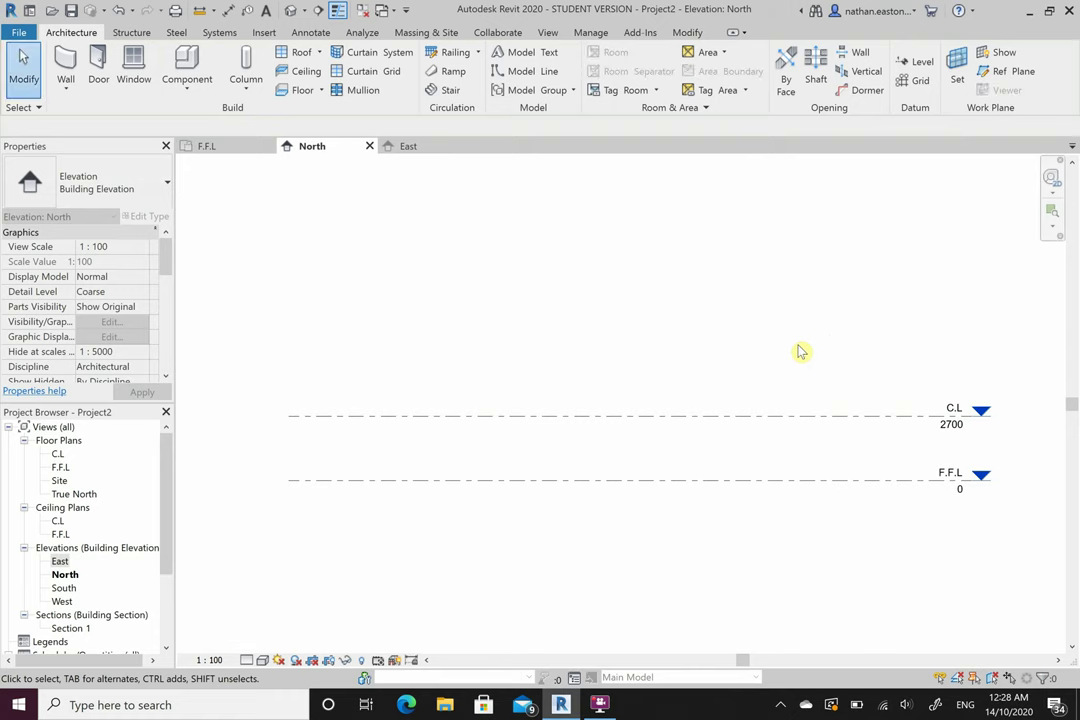
# Open the F.F.L floor plan and review the properties of new Brick Veneer - 240mm Timber walls
pyautogui.click(206, 147)
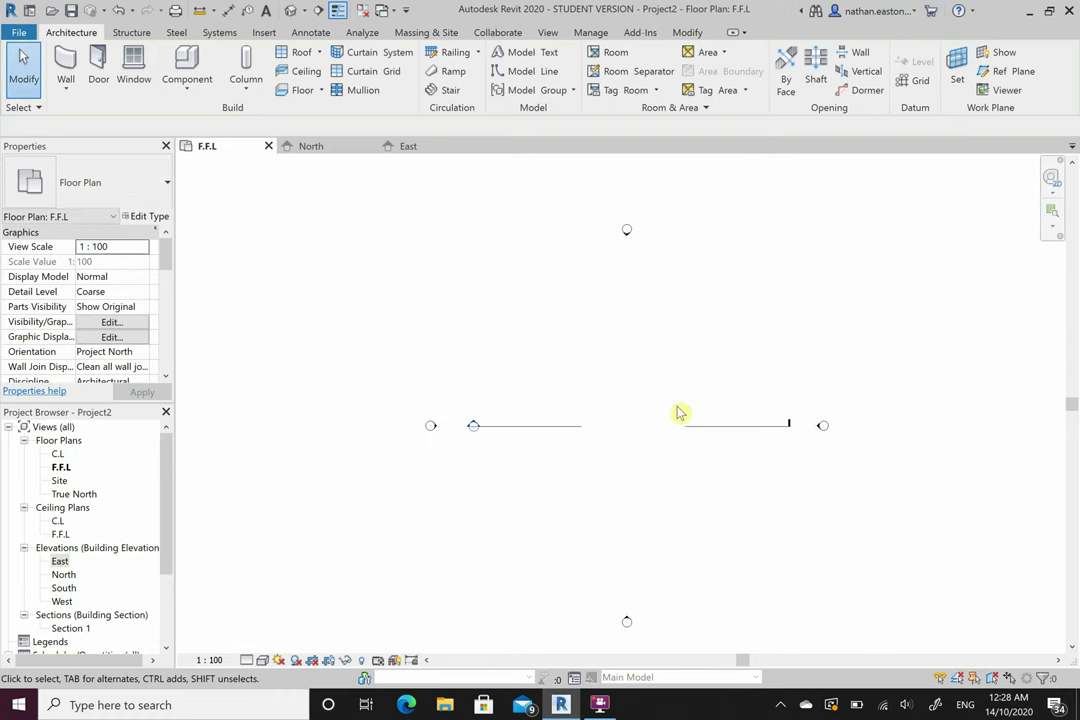
pyautogui.click(65, 65)
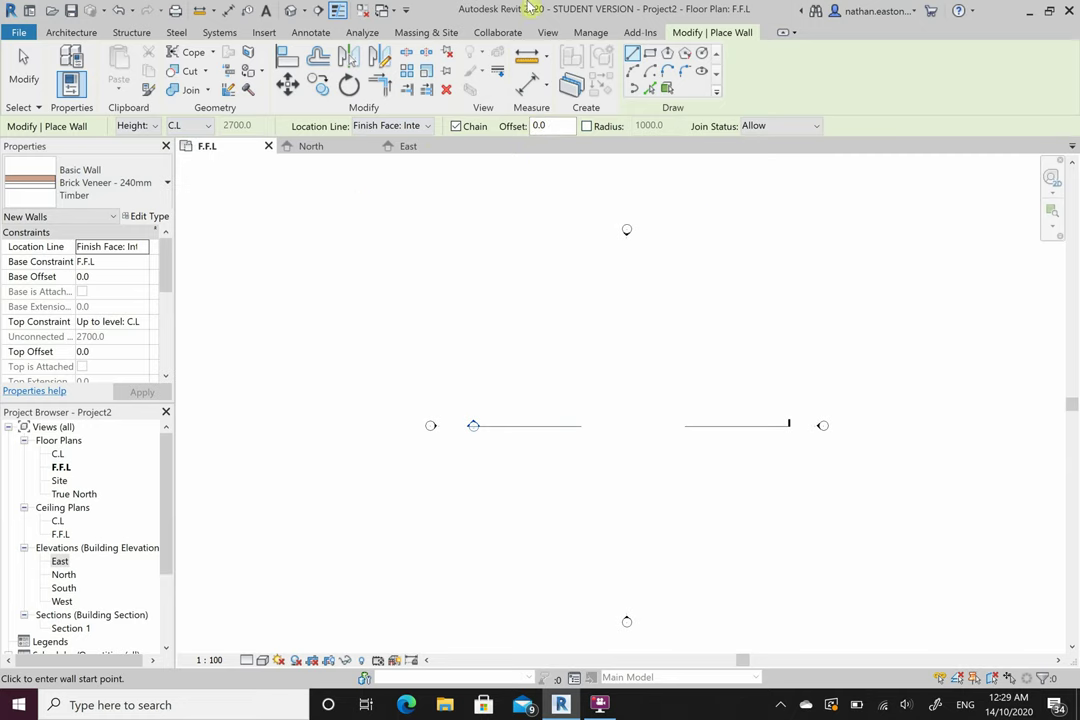
pyautogui.scroll(-2, 97, 322)
pyautogui.scroll(-6, 97, 325)
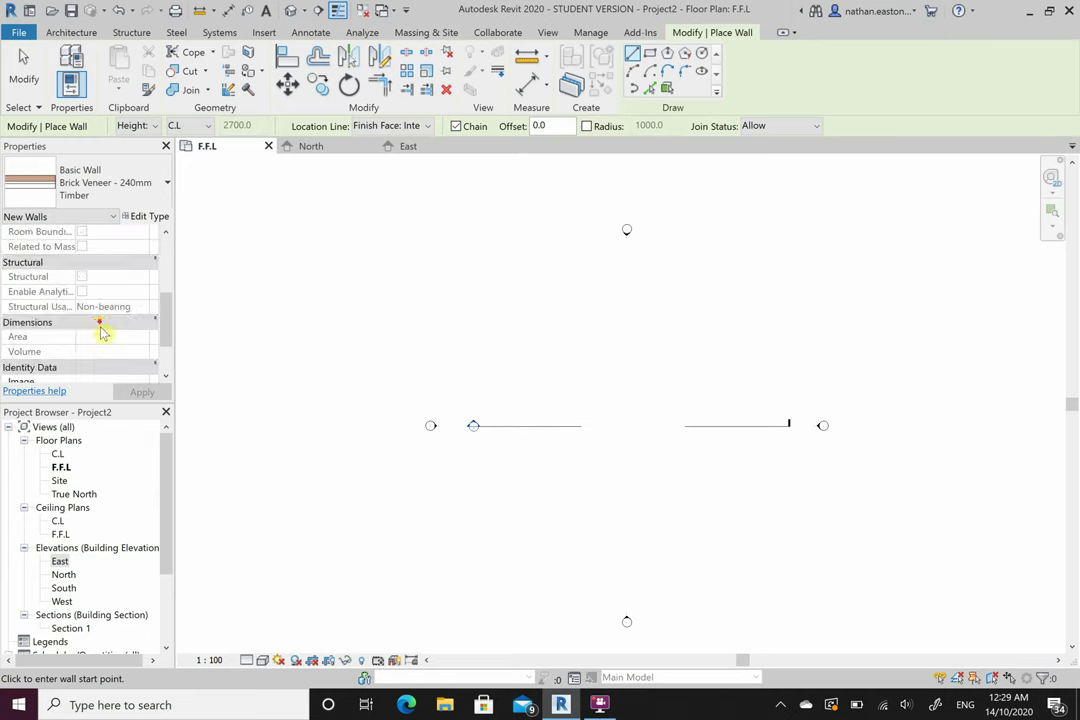
pyautogui.scroll(8, 104, 325)
pyautogui.scroll(1, 786, 355)
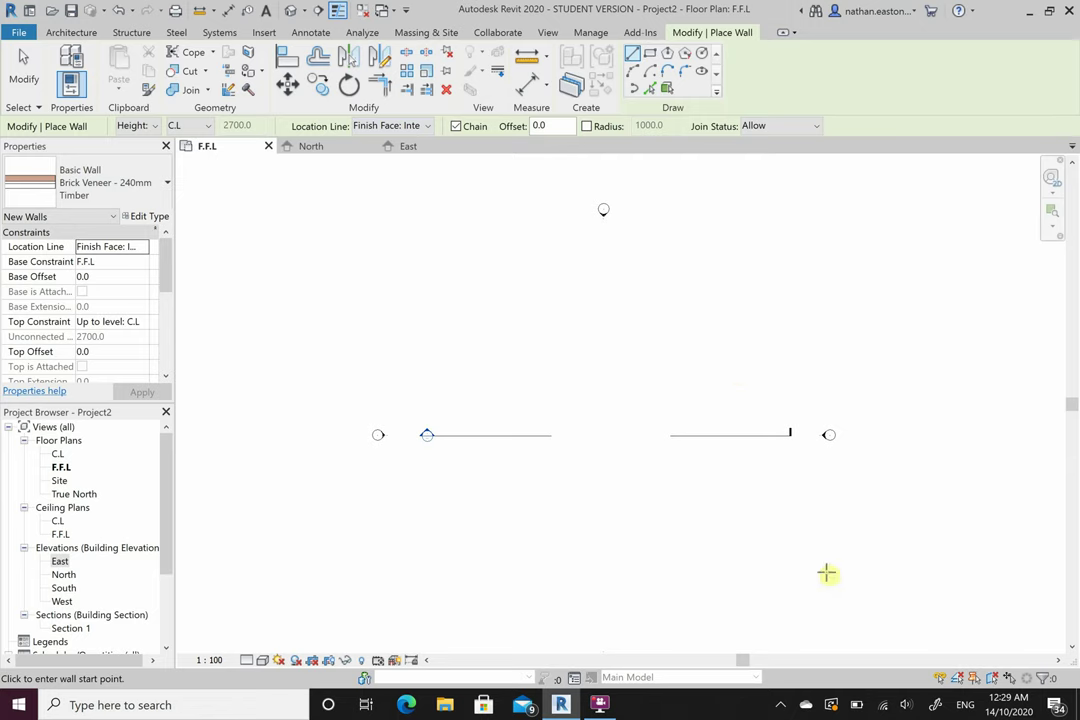
# Start the exterior wall chain in the upper plan area with a 6000 mm horizontal wall running right
pyautogui.scroll(-1, 663, 265)
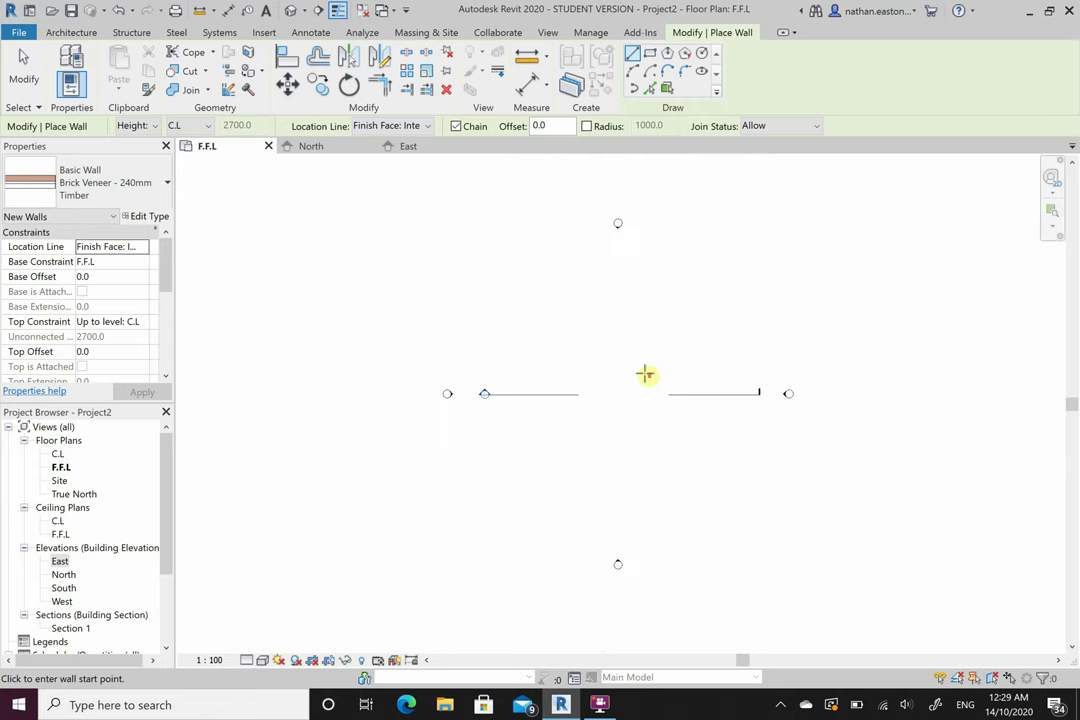
pyautogui.scroll(1, 646, 374)
pyautogui.click(546, 240)
pyautogui.click(553, 298)
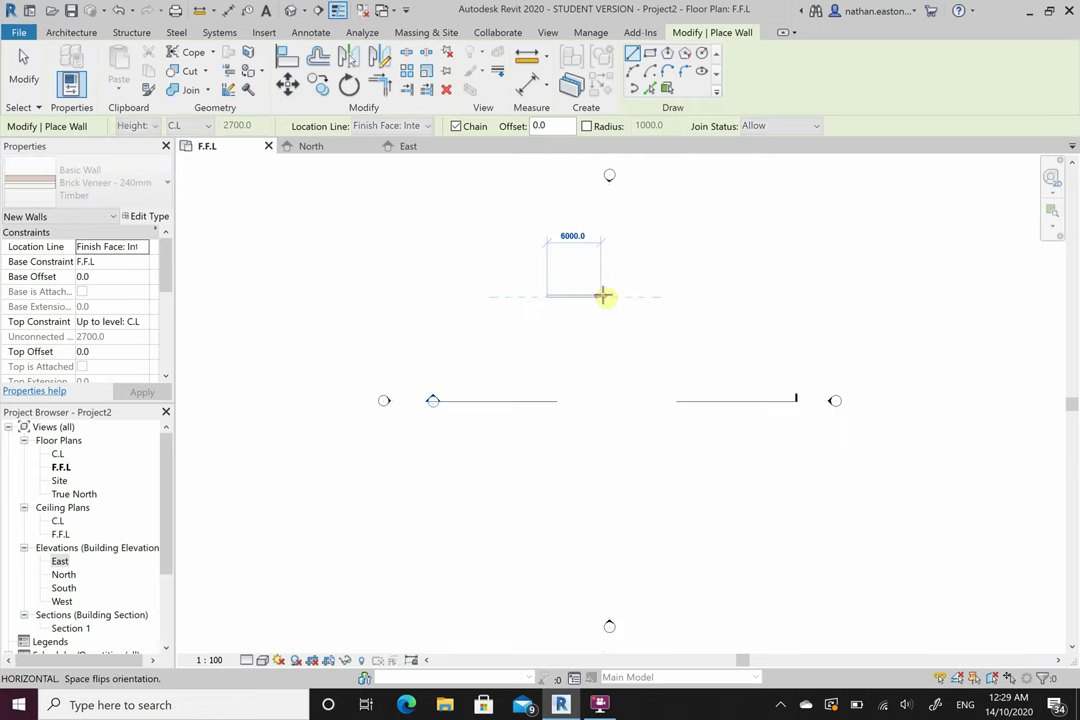
pyautogui.write('60')
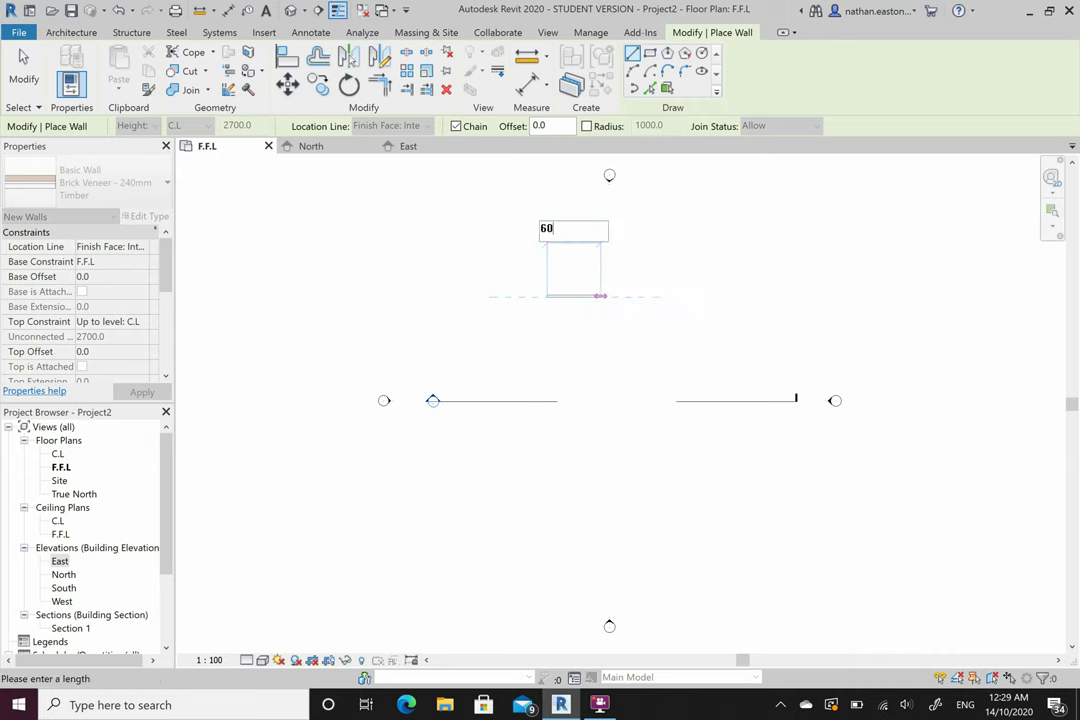
pyautogui.write('00')
pyautogui.press('Return')
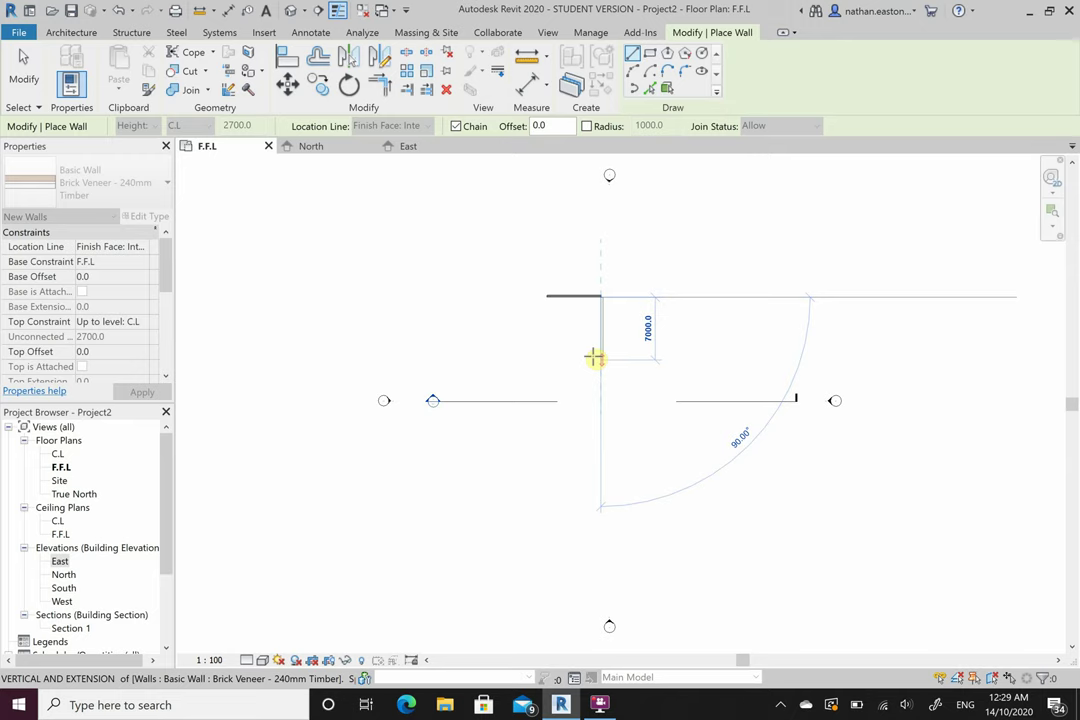
# Continue the wall chain 3800 mm down and 8500 mm to the right
pyautogui.write('3800')
pyautogui.press('Return')
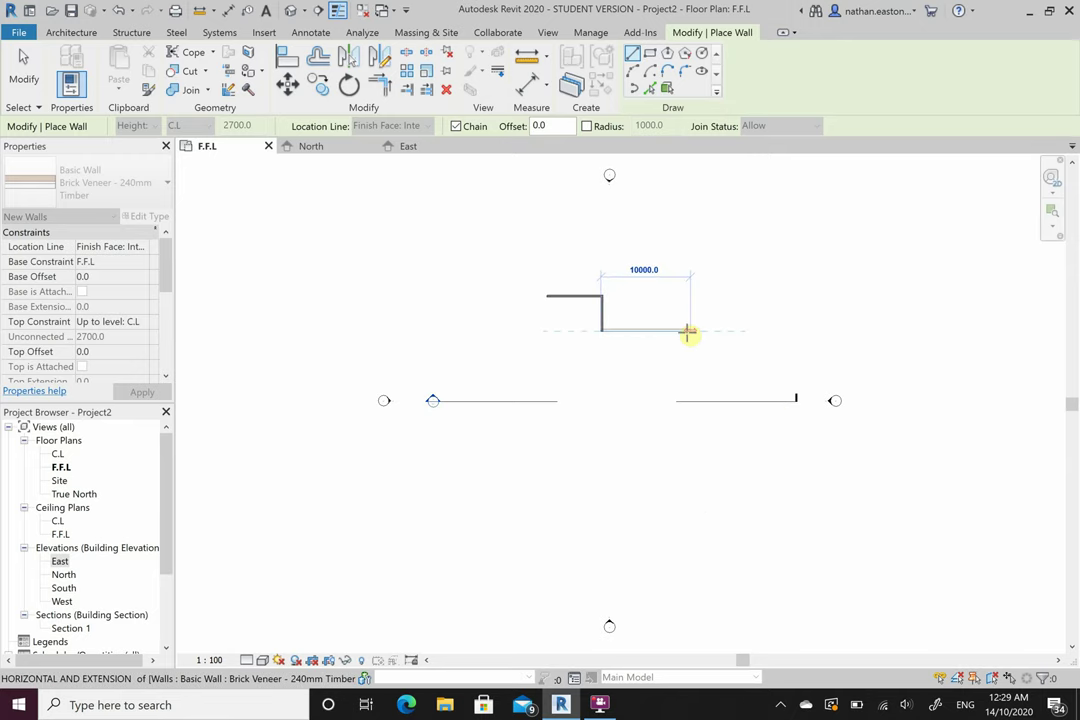
pyautogui.write('8500')
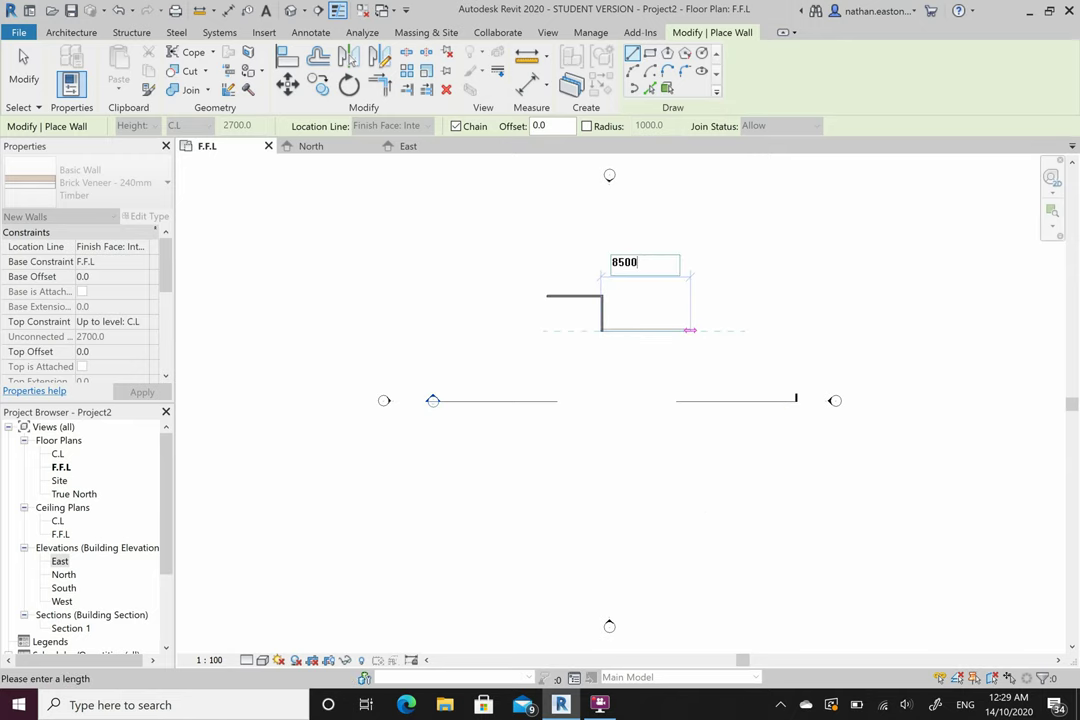
pyautogui.press('Return')
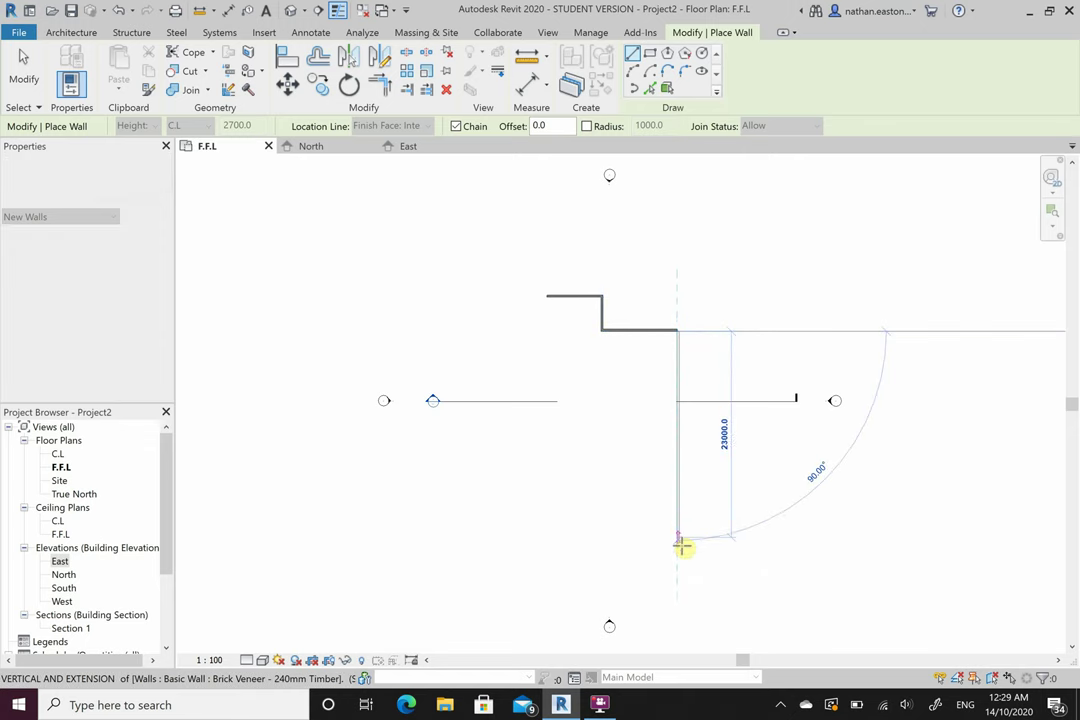
# Continue the wall chain straight down with a 2200 mm segment followed by a 20000 mm segment
pyautogui.write('2')
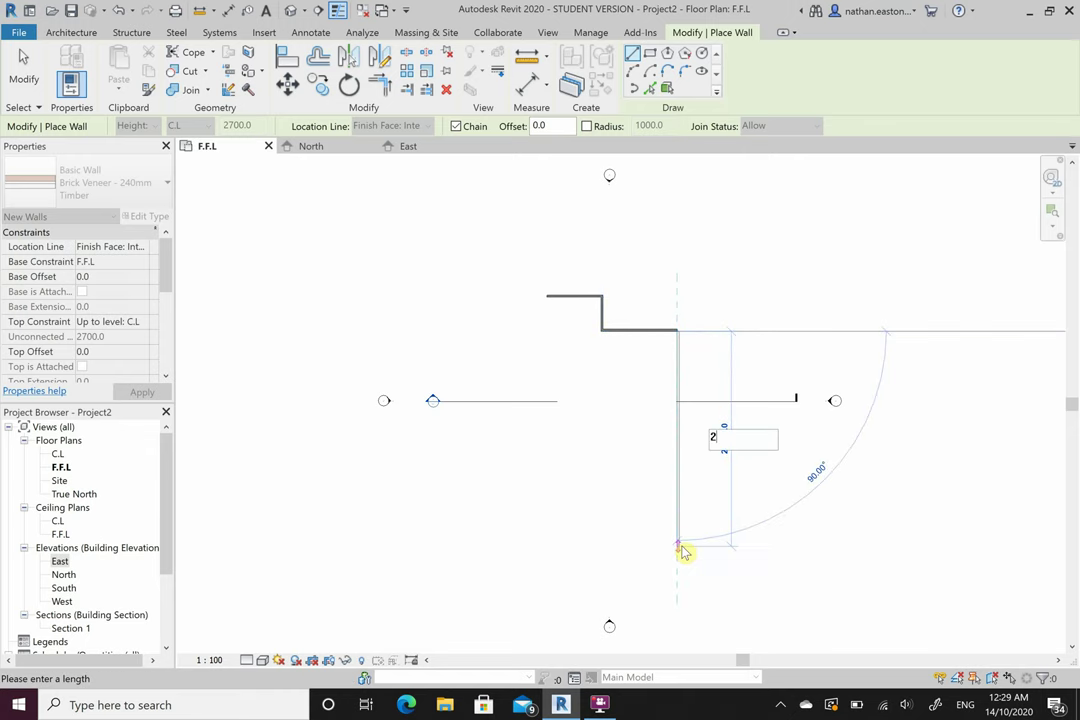
pyautogui.write('200')
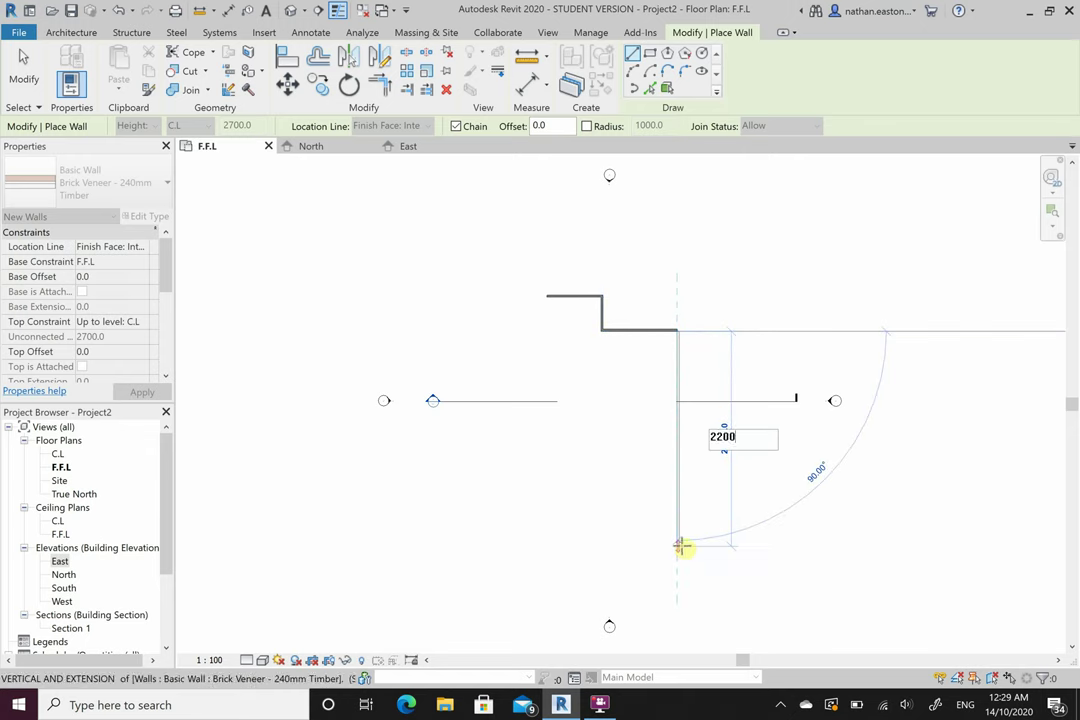
pyautogui.press('Return')
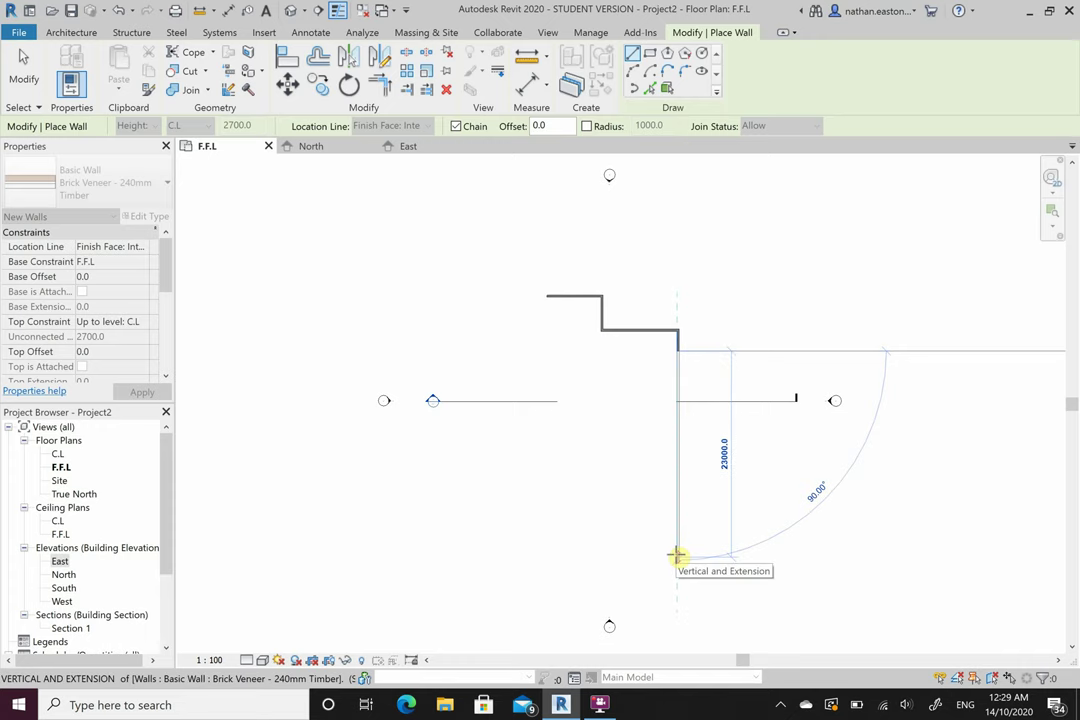
pyautogui.write('2000')
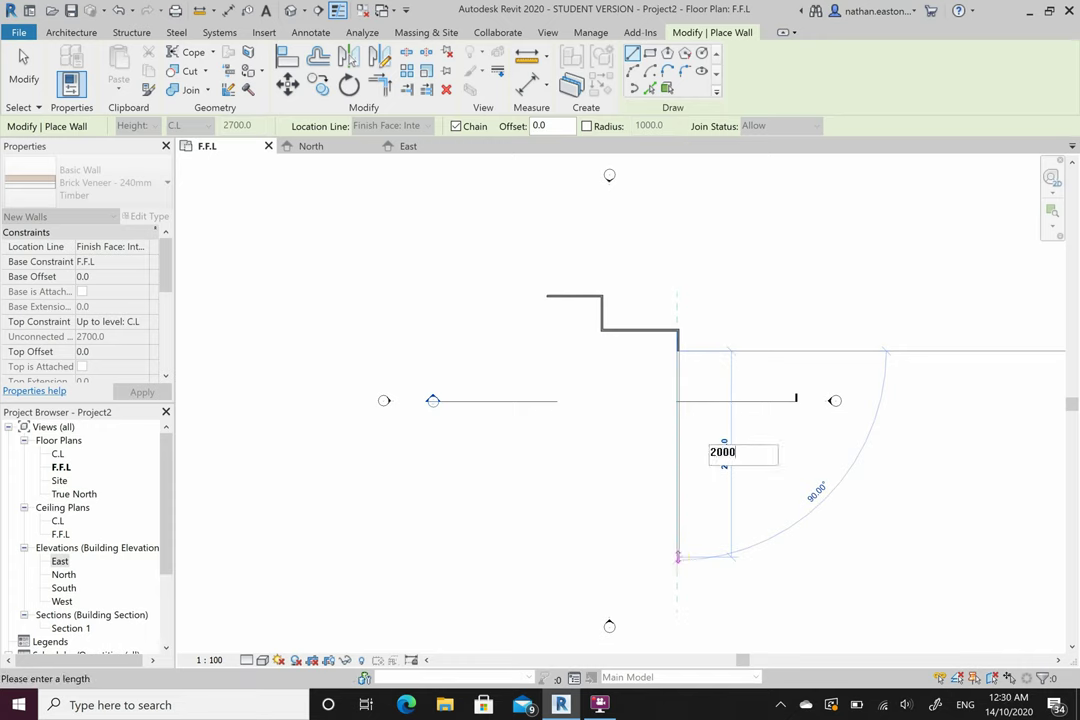
pyautogui.write('0')
pyautogui.press('Return')
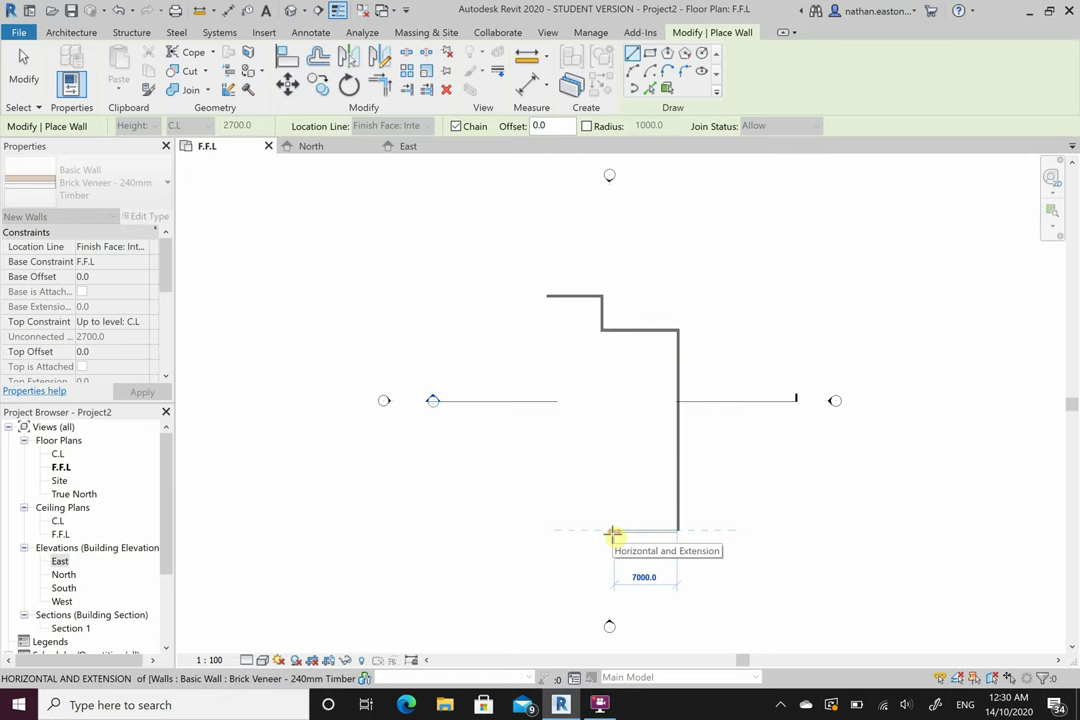
# Continue the wall chain 6500 mm to the left and 2200 mm up
pyautogui.write('6500')
pyautogui.press('Return')
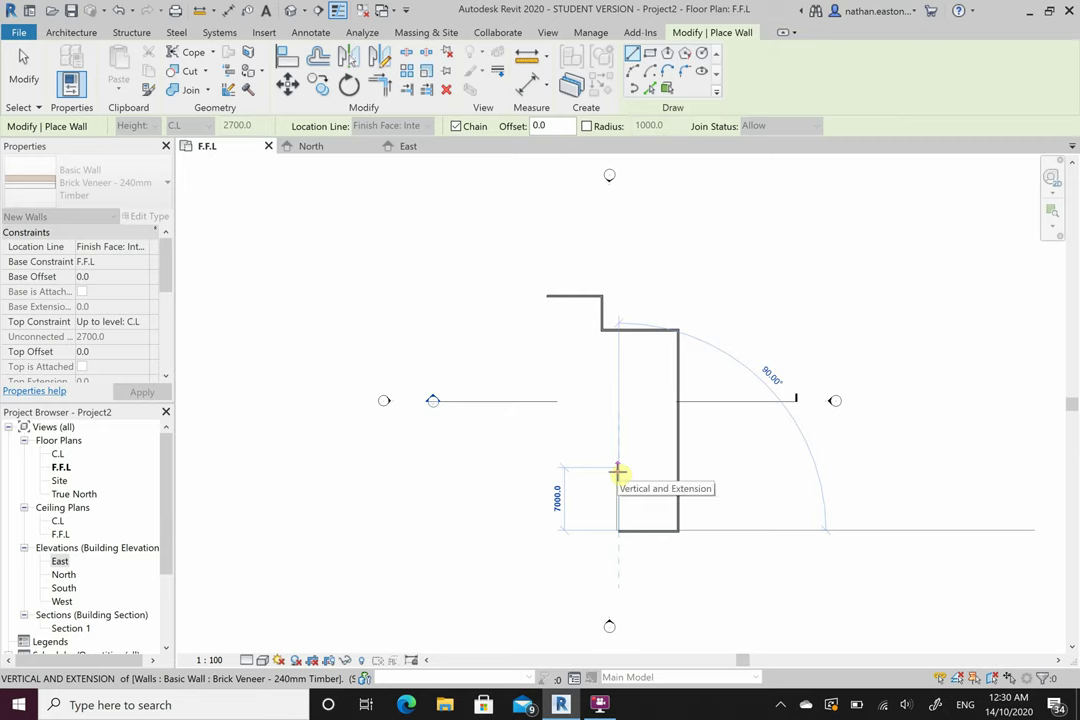
pyautogui.write('2200')
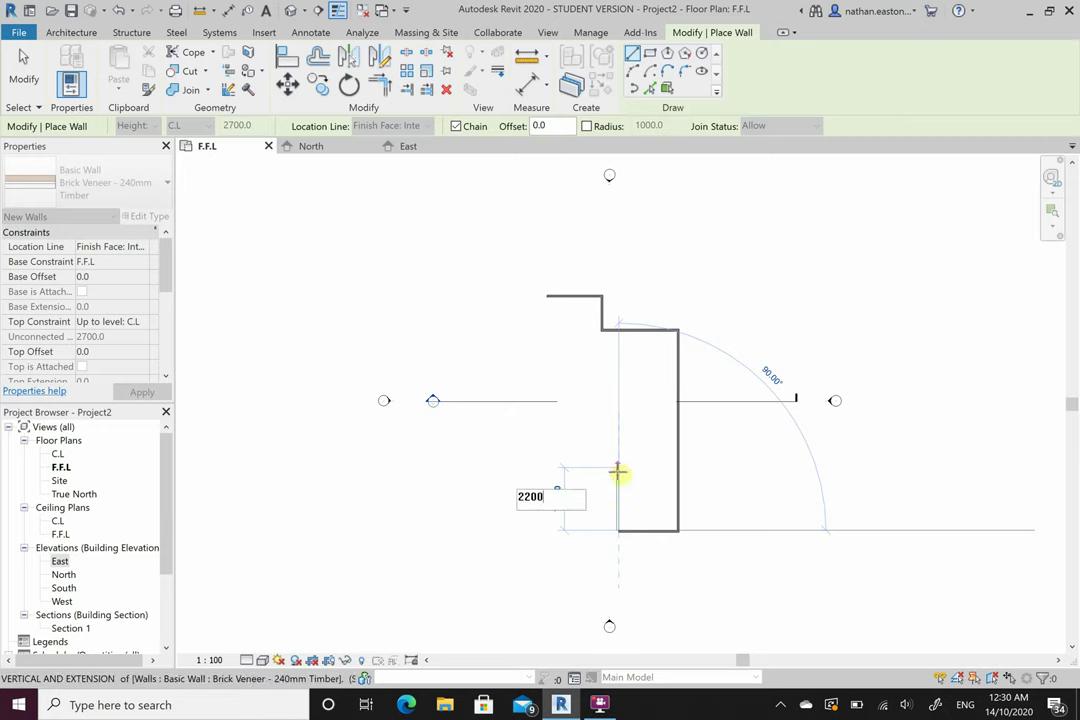
pyautogui.press('Return')
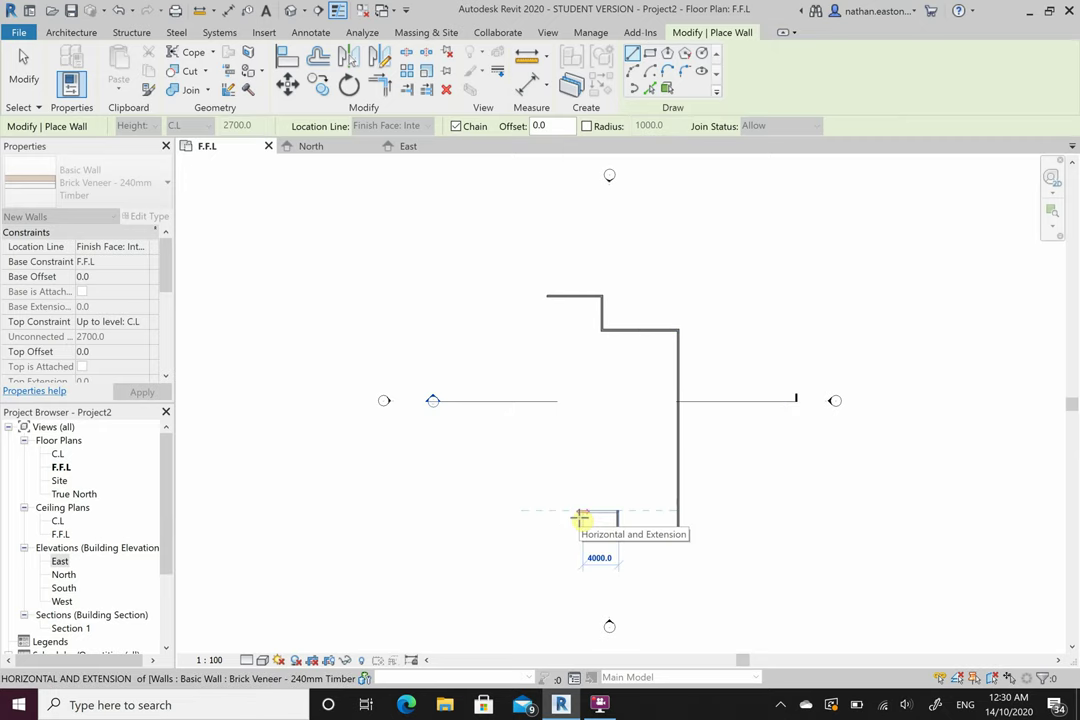
# Continue the wall chain 4500 mm to the left and 2000 mm up
pyautogui.write('45')
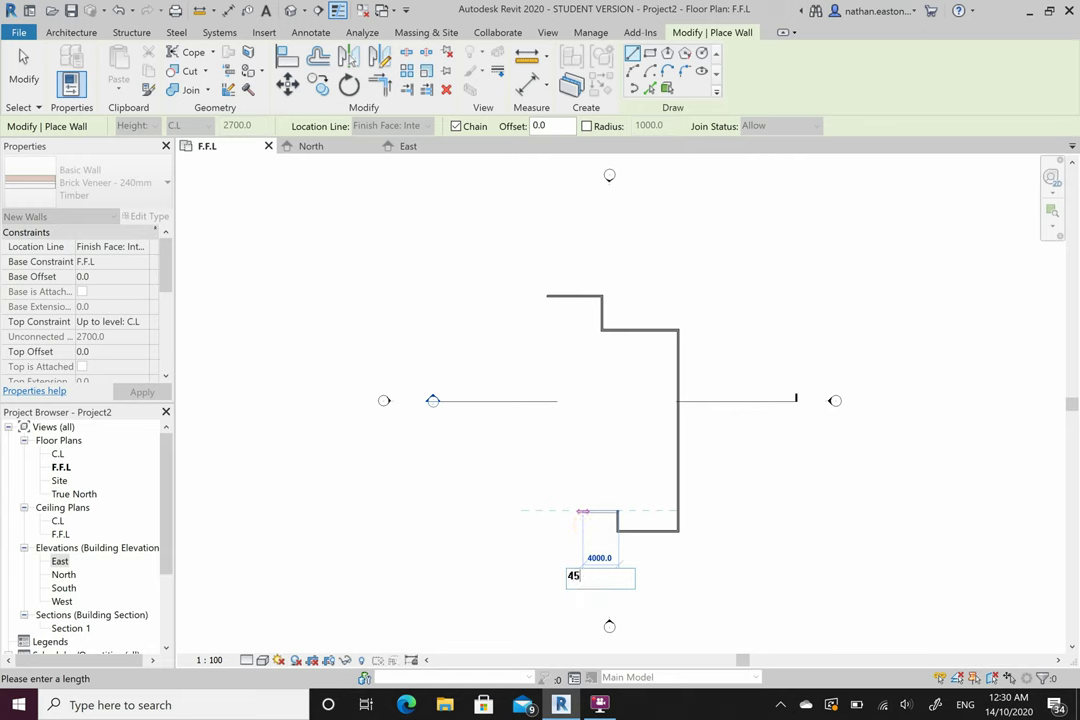
pyautogui.write('00')
pyautogui.press('Return')
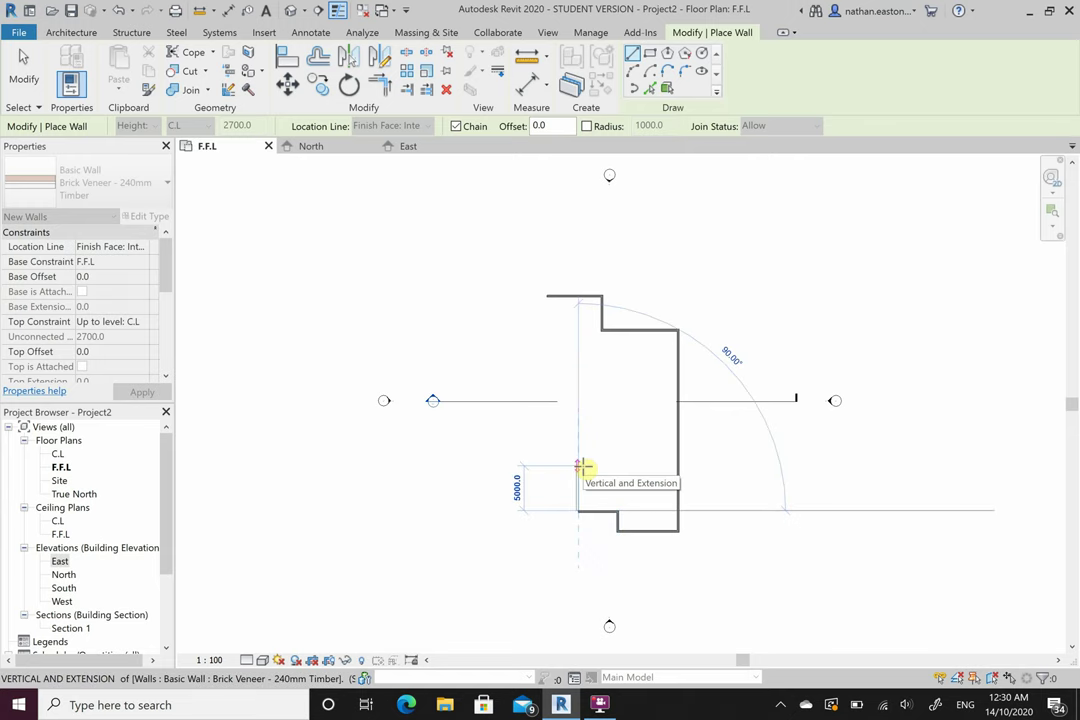
pyautogui.write('2000')
pyautogui.press('Return')
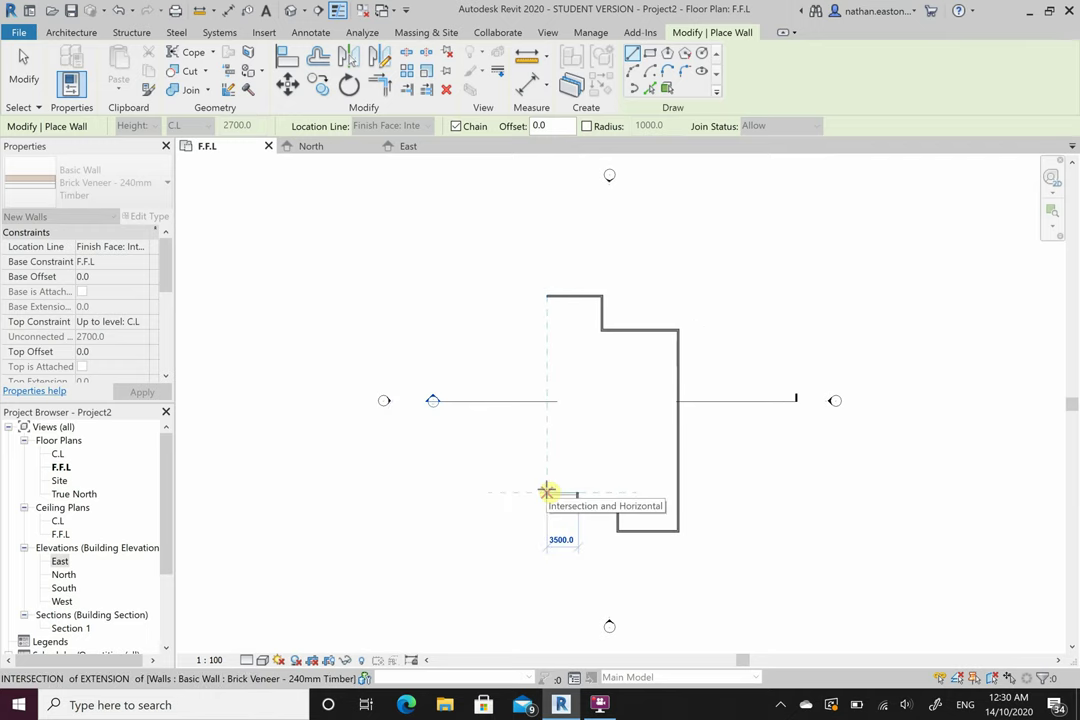
# Run the wall left until aligned with the chain's starting point, close the outline with a vertical wall, and finish wall placement
pyautogui.click(547, 492)
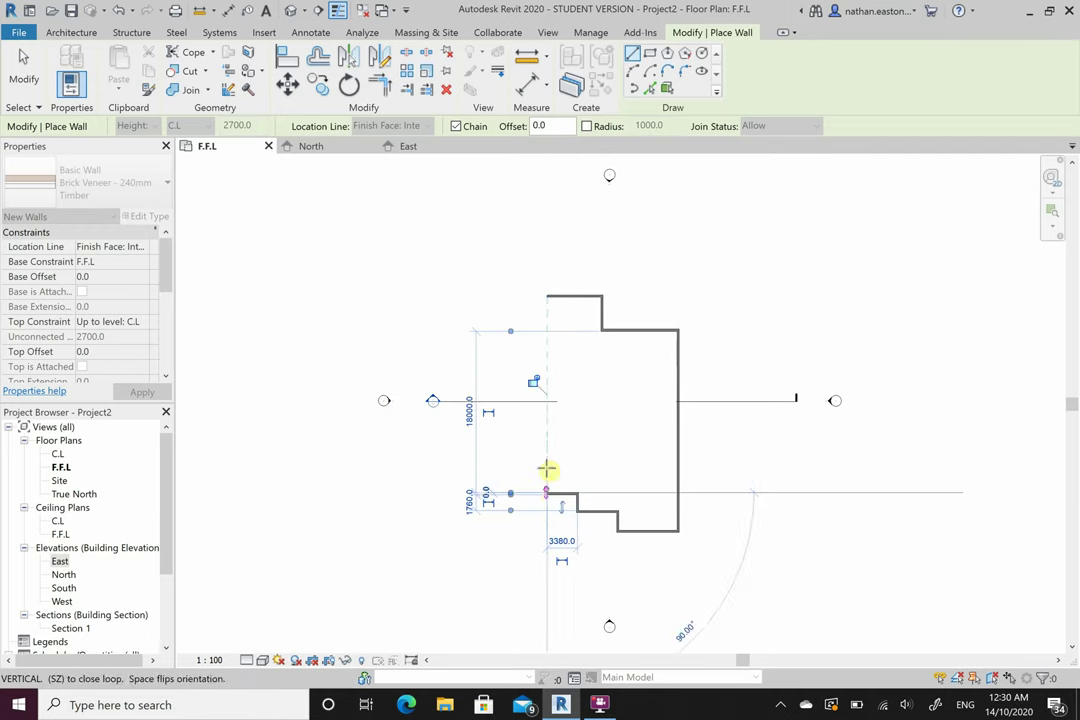
pyautogui.click(545, 297)
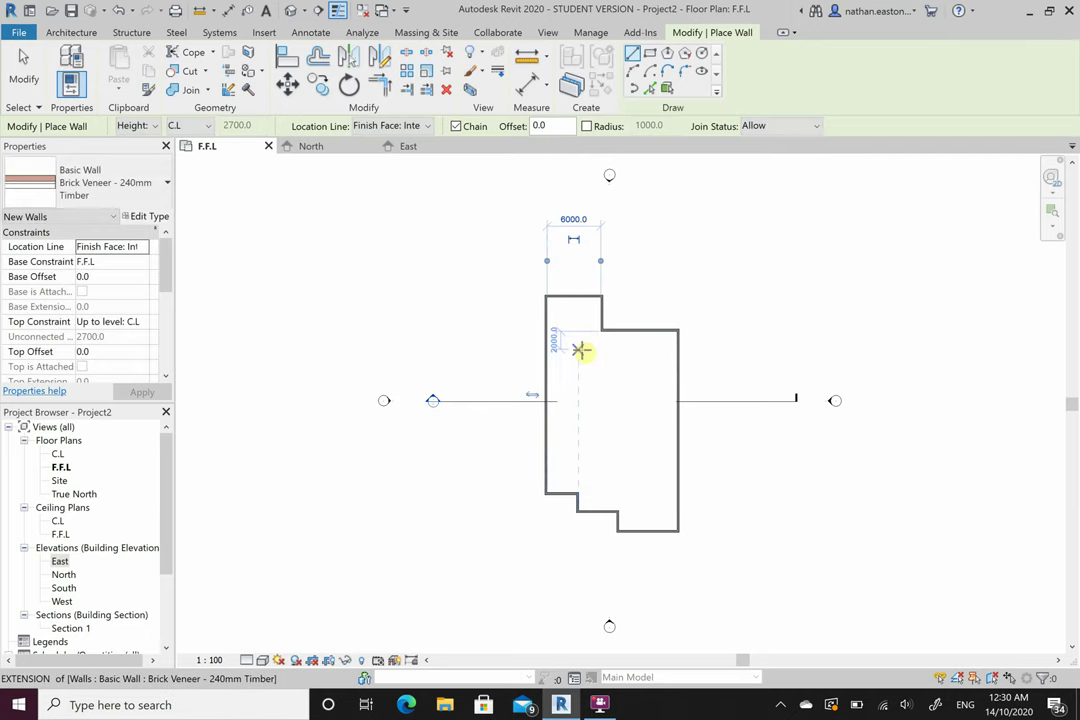
pyautogui.press('Escape')
pyautogui.press('Escape')
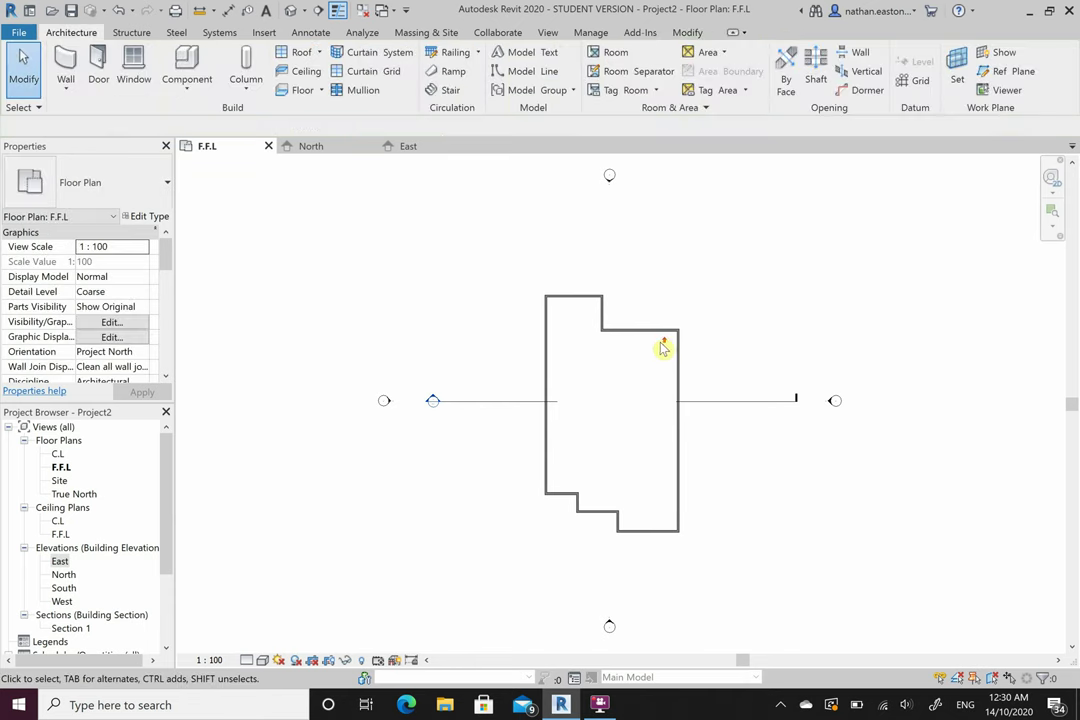
# Set the floor plan's detail level to Fine and inspect the wall layers at the building's lower-right corner
pyautogui.scroll(3, 662, 345)
pyautogui.scroll(-2, 653, 298)
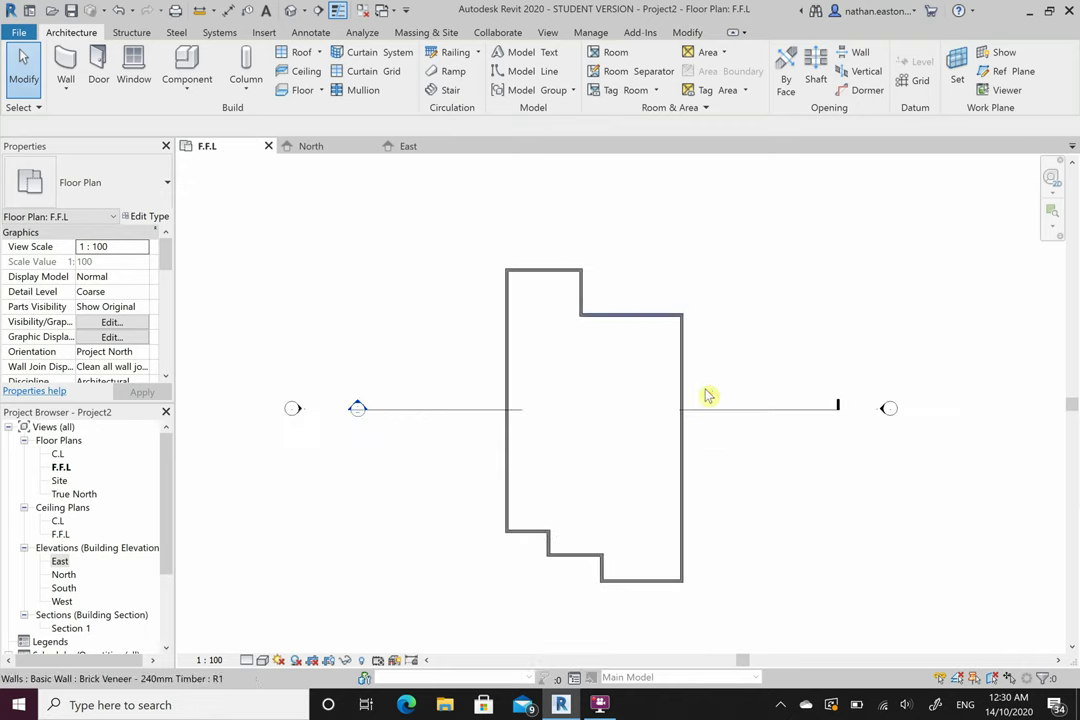
pyautogui.click(248, 662)
pyautogui.click(268, 645)
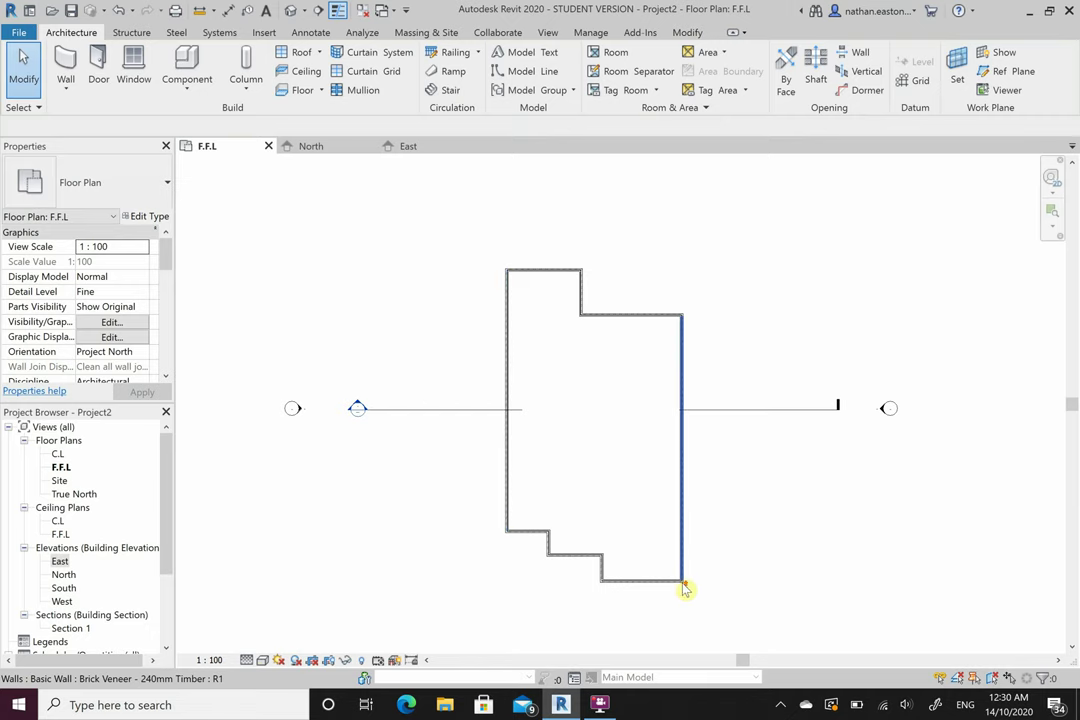
pyautogui.scroll(5, 685, 590)
pyautogui.scroll(3, 685, 592)
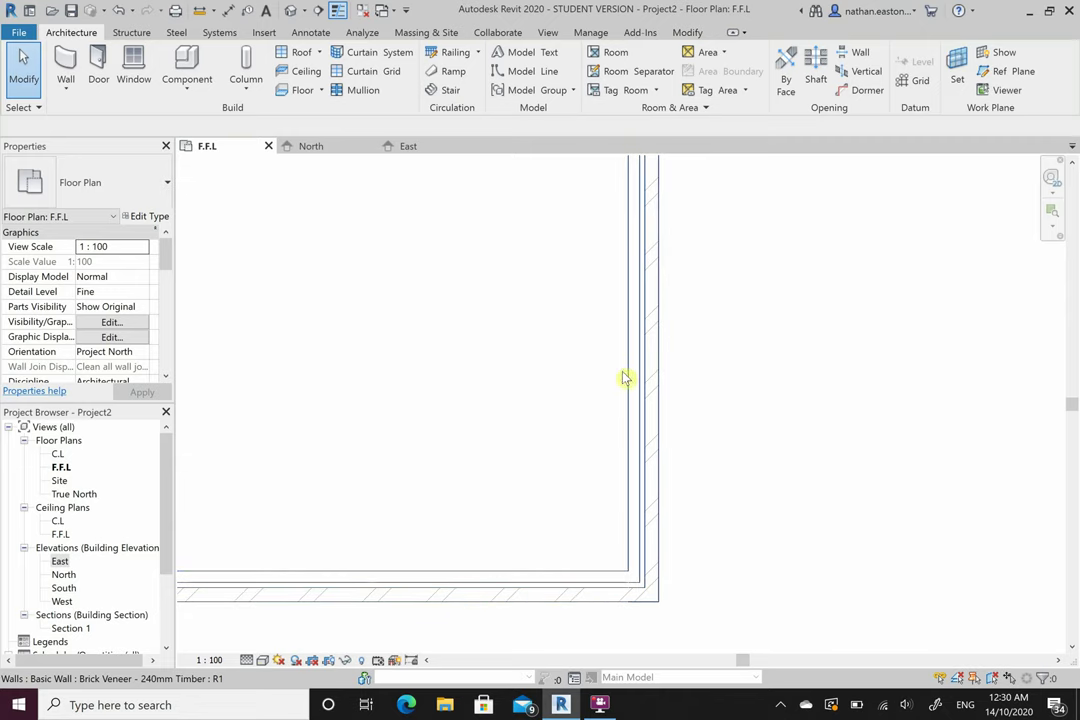
pyautogui.scroll(-5, 754, 585)
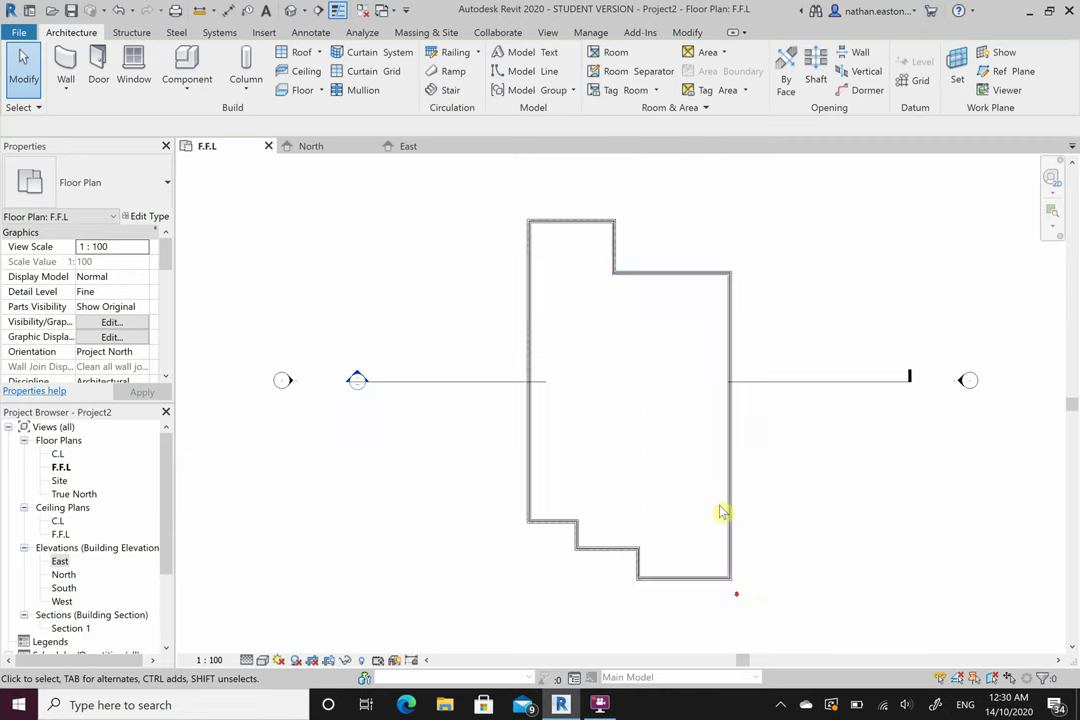
pyautogui.scroll(1, 730, 273)
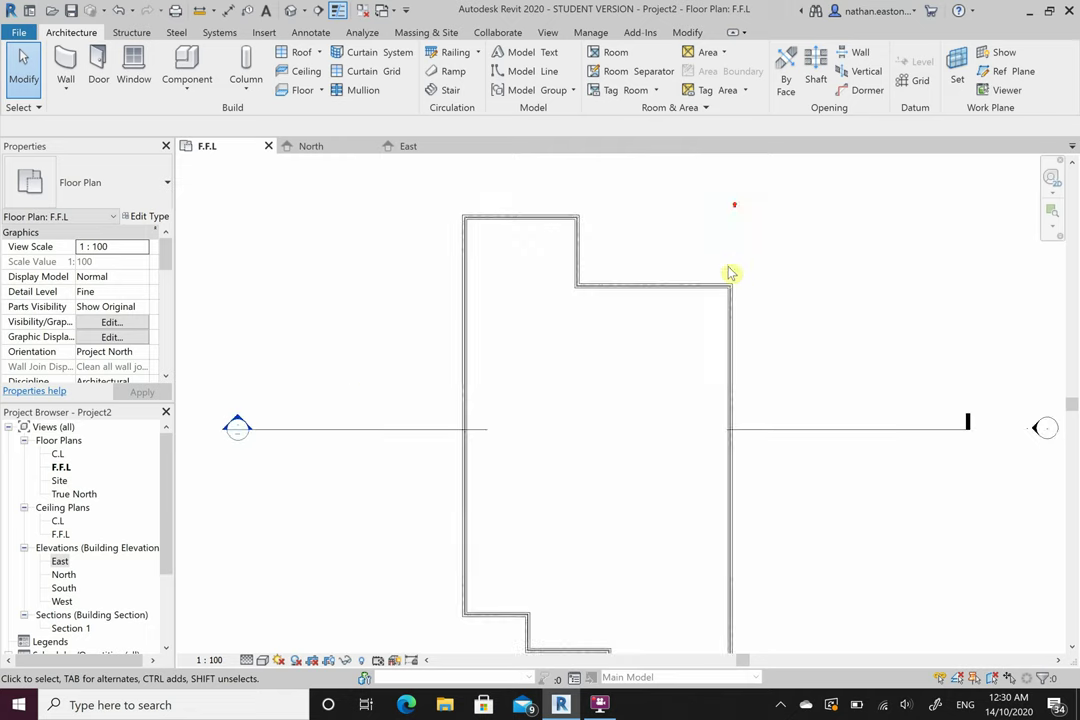
# Try the Shaded and Realistic visual styles on the floor plan, viewing the walls at the upper-right building corner
pyautogui.click(263, 662)
pyautogui.click(313, 605)
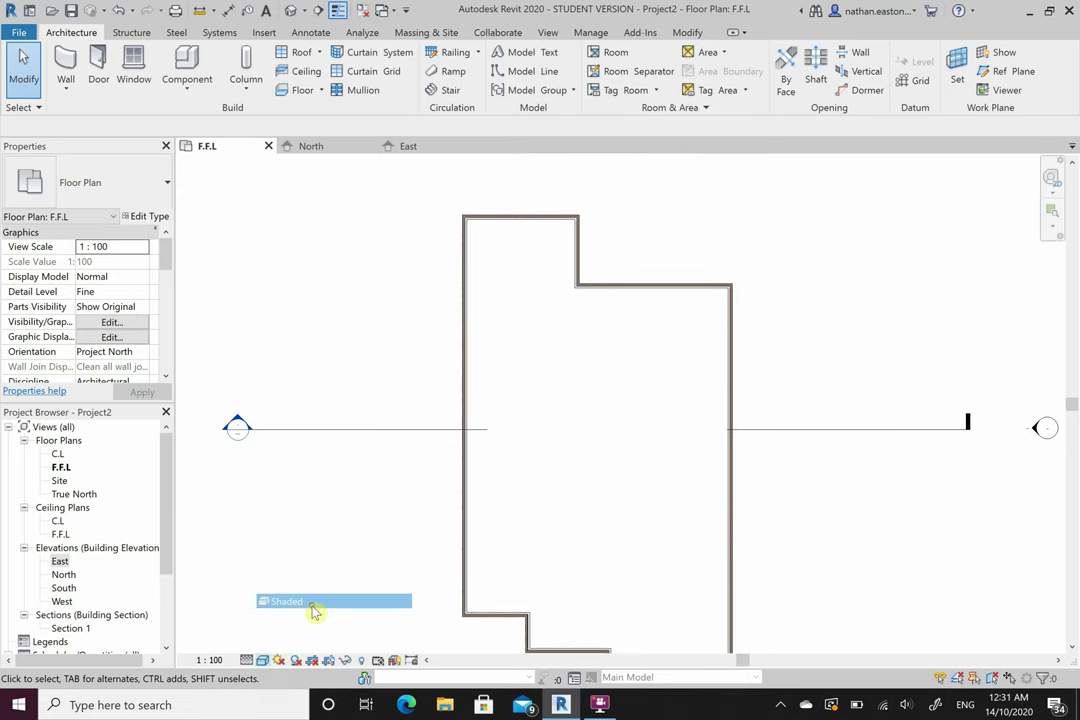
pyautogui.scroll(3, 760, 290)
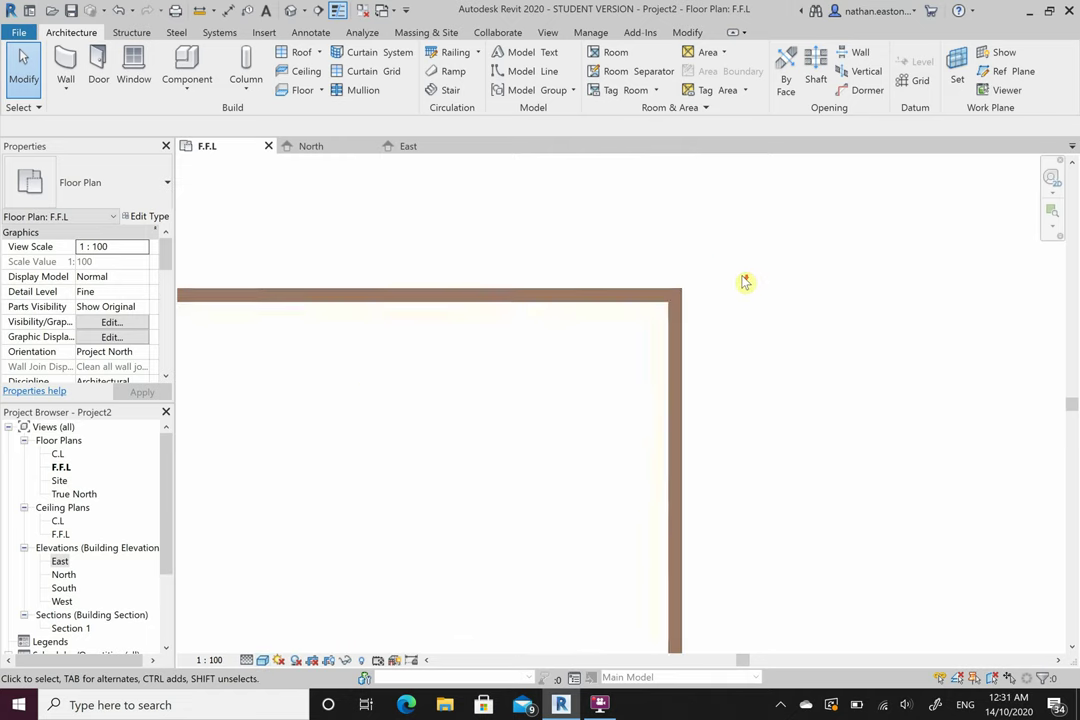
pyautogui.scroll(1, 745, 282)
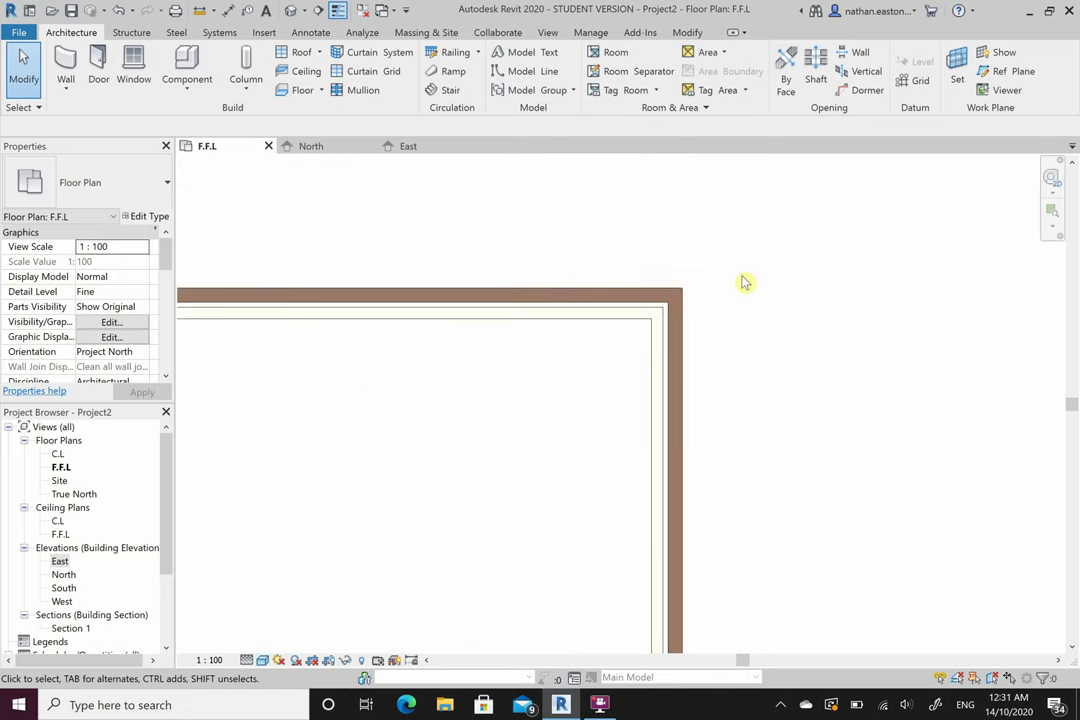
pyautogui.click(263, 661)
pyautogui.click(280, 634)
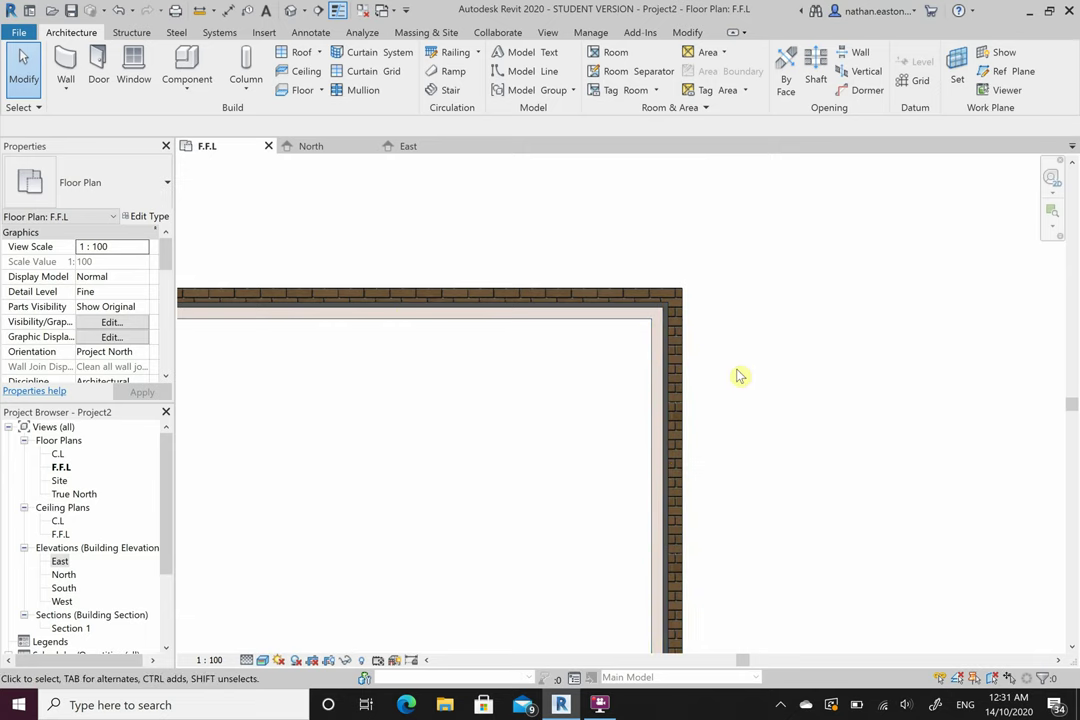
# Try the Consistent Colors visual style and return the floor plan to Hidden Line
pyautogui.click(263, 660)
pyautogui.click(306, 618)
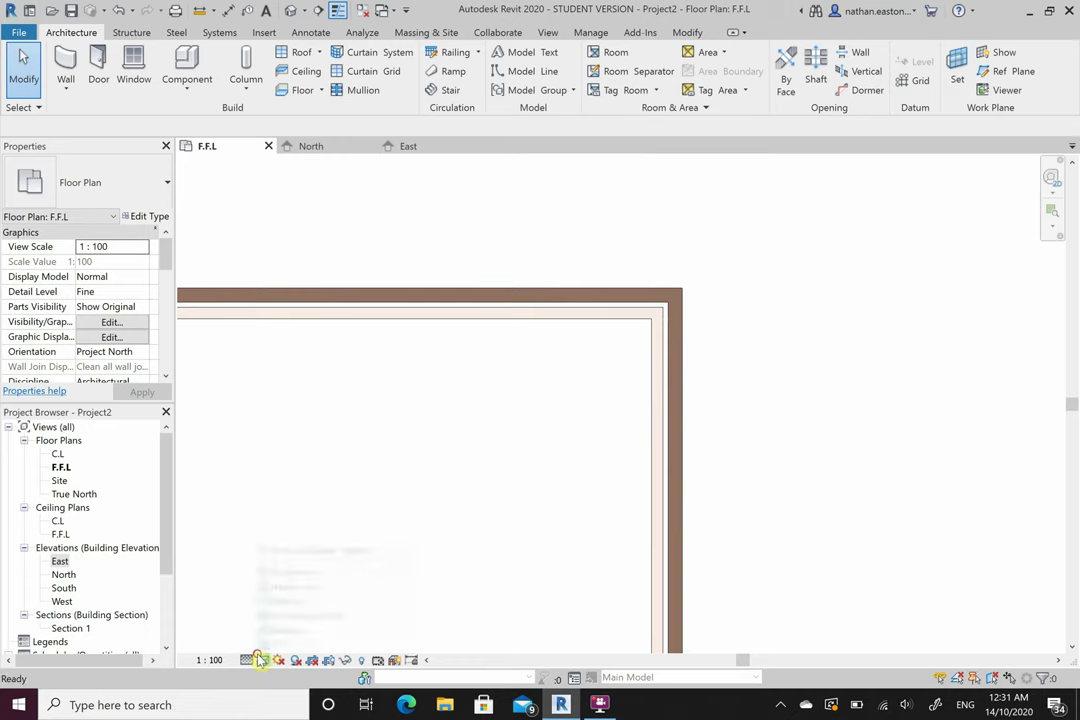
pyautogui.click(262, 660)
pyautogui.click(314, 589)
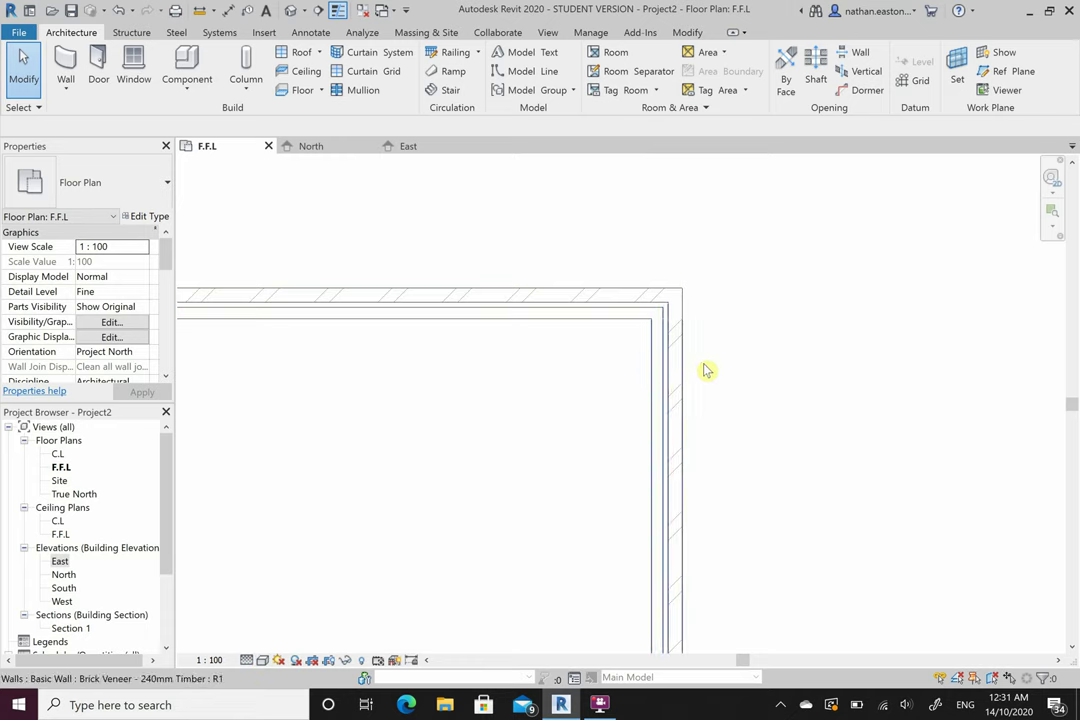
pyautogui.scroll(-5, 735, 276)
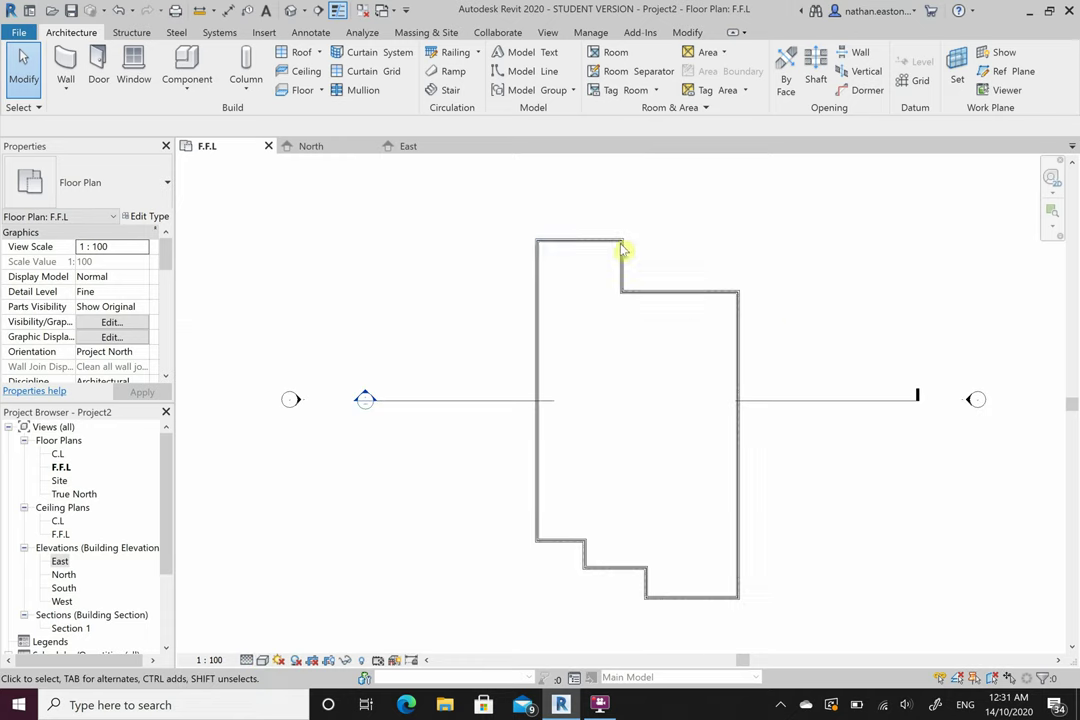
pyautogui.click(262, 660)
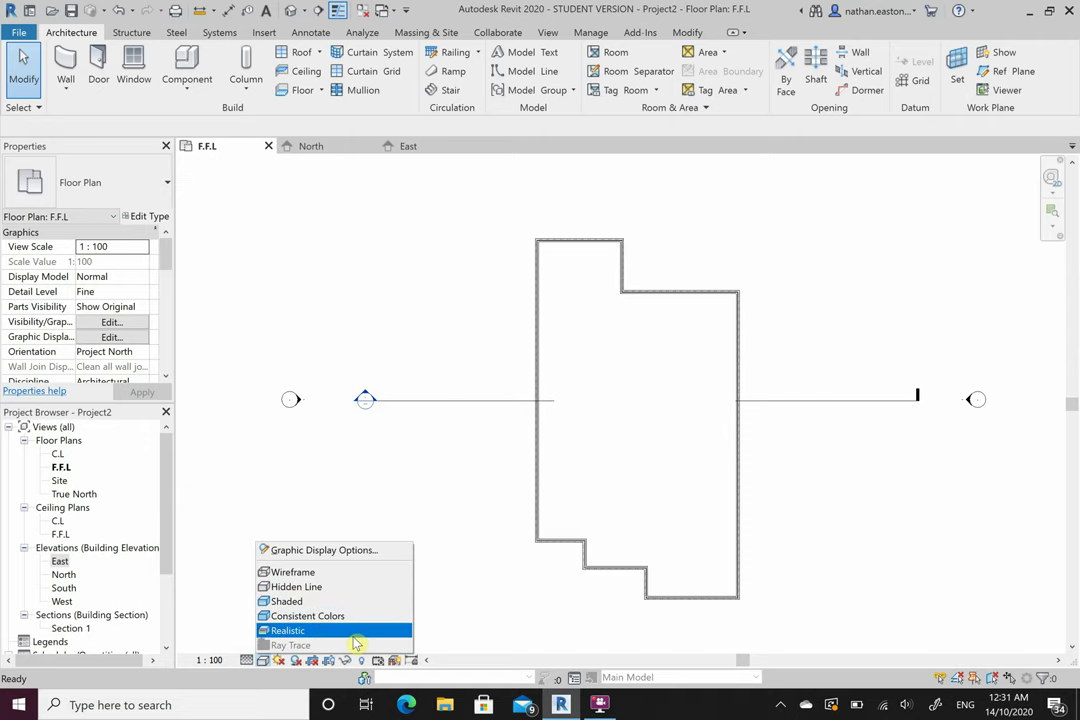
pyautogui.click(335, 588)
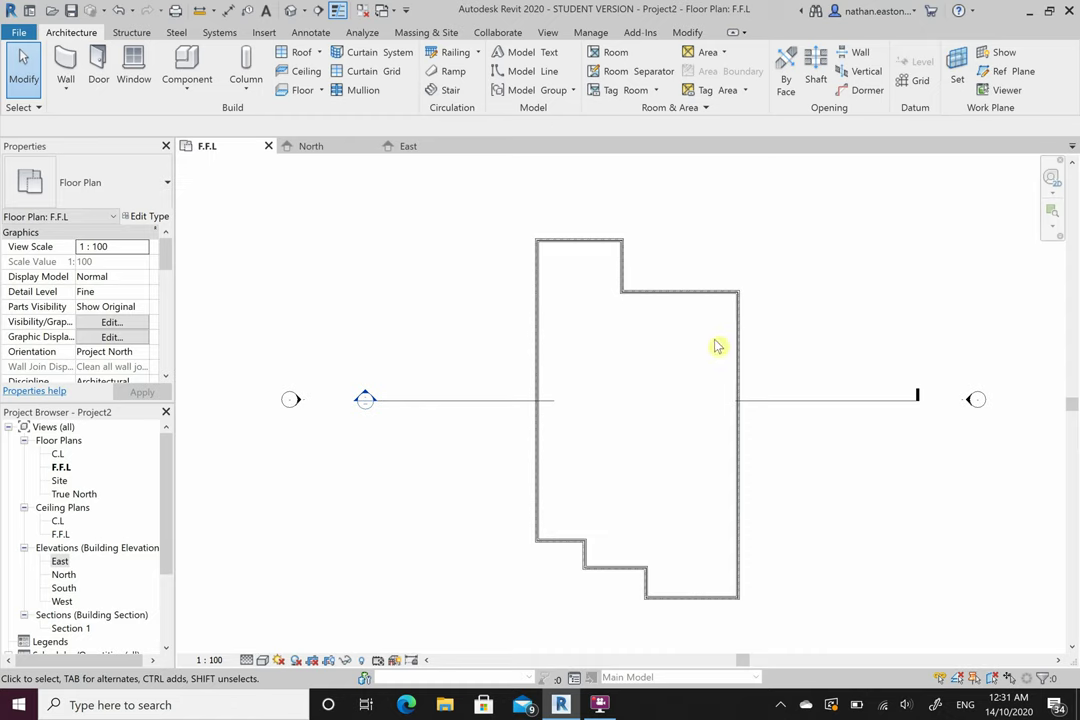
# Start placing an architectural wall on the F.F.L plan with the Stud timber - 90 wall type
pyautogui.click(66, 86)
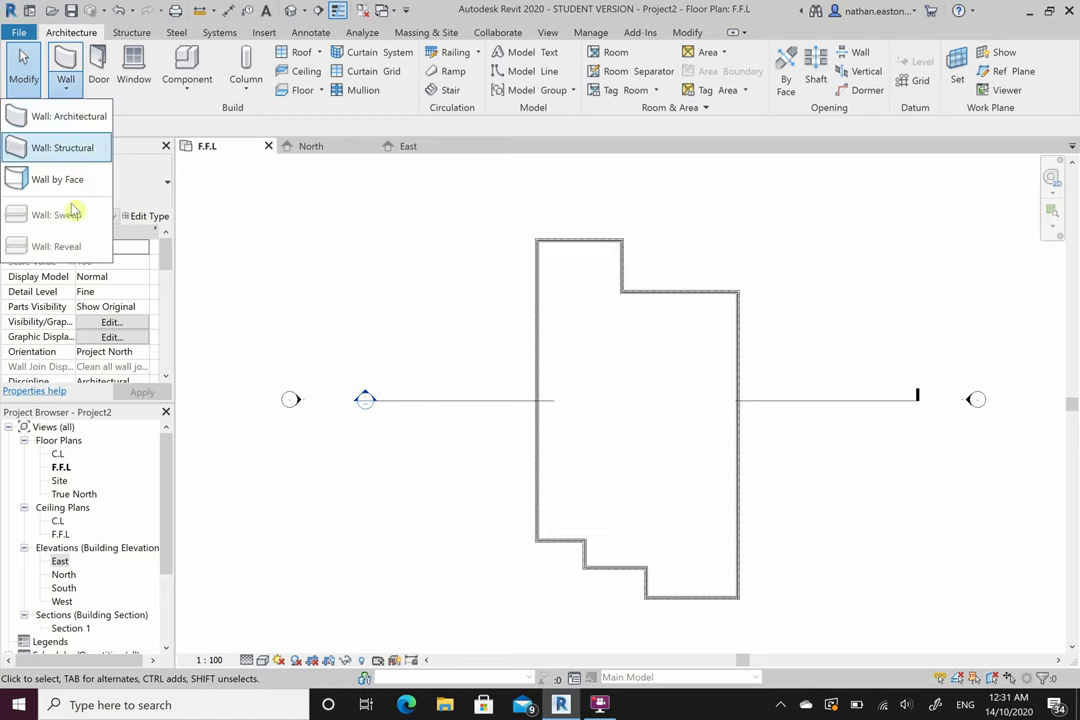
pyautogui.click(80, 120)
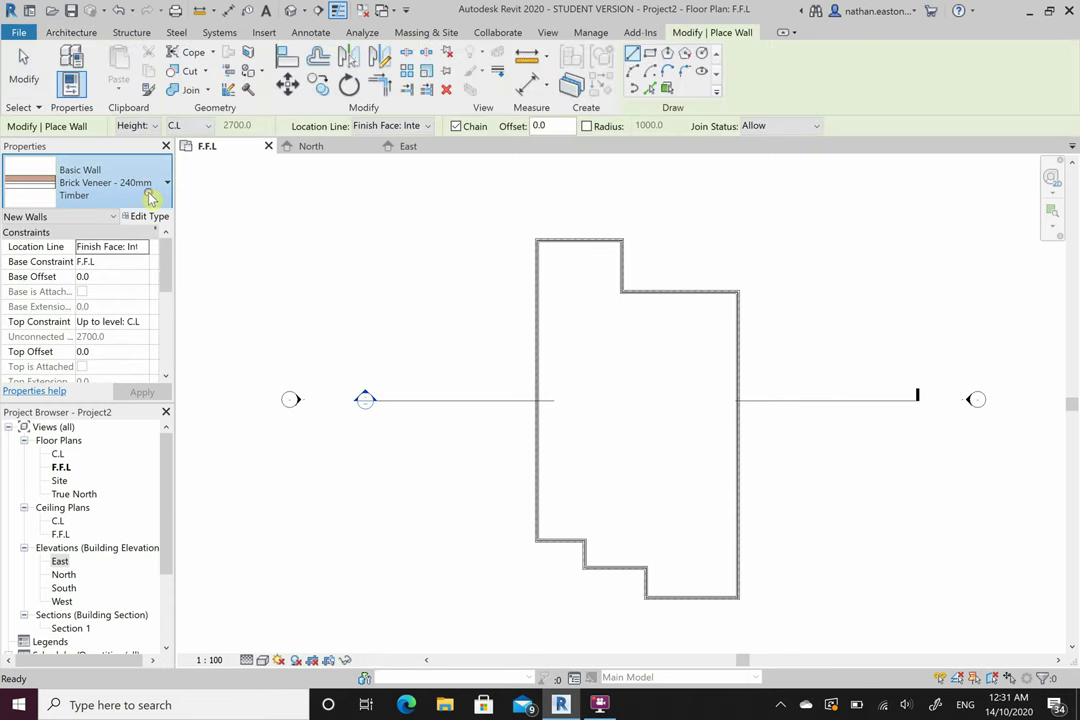
pyautogui.click(150, 192)
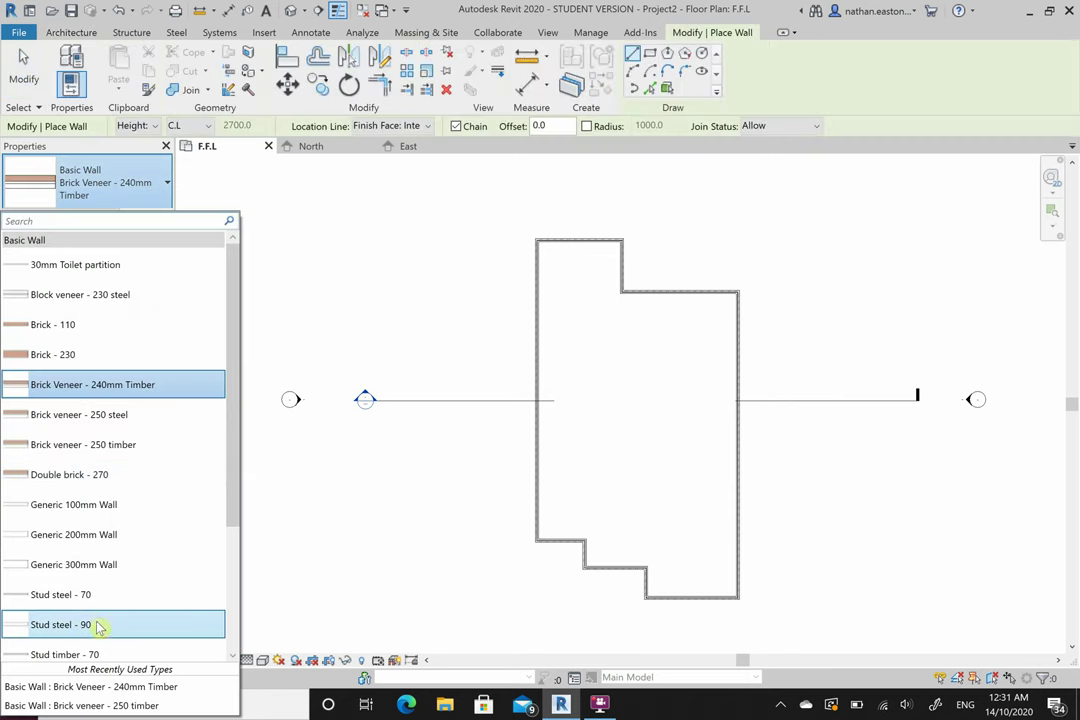
pyautogui.scroll(-4, 117, 600)
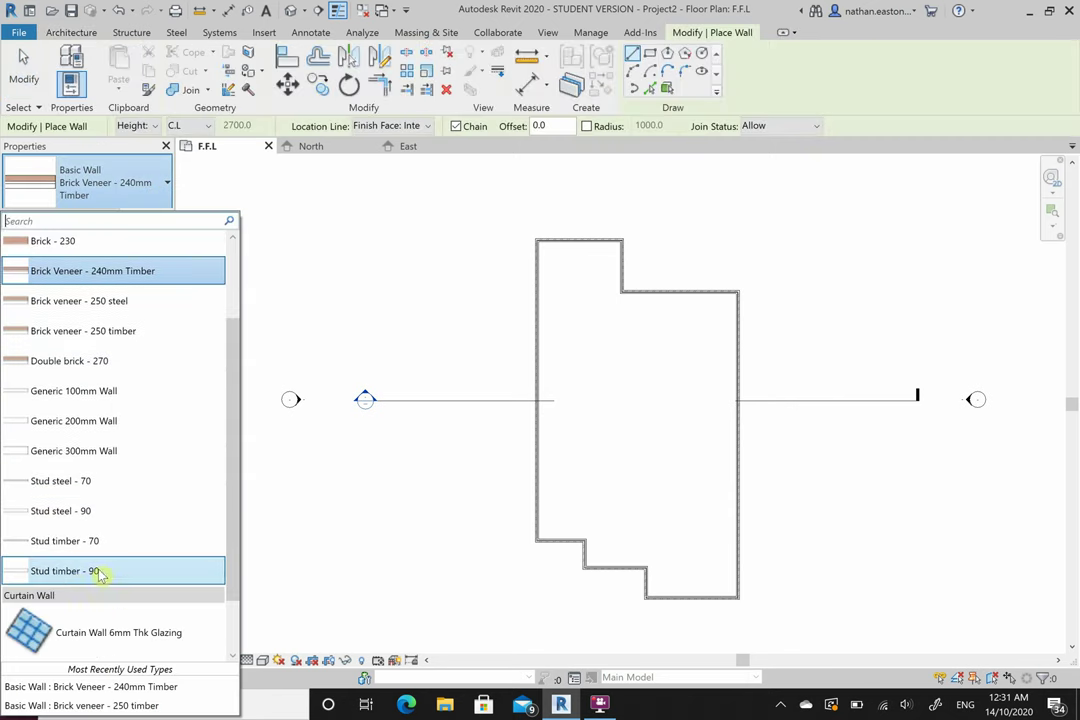
pyautogui.click(73, 577)
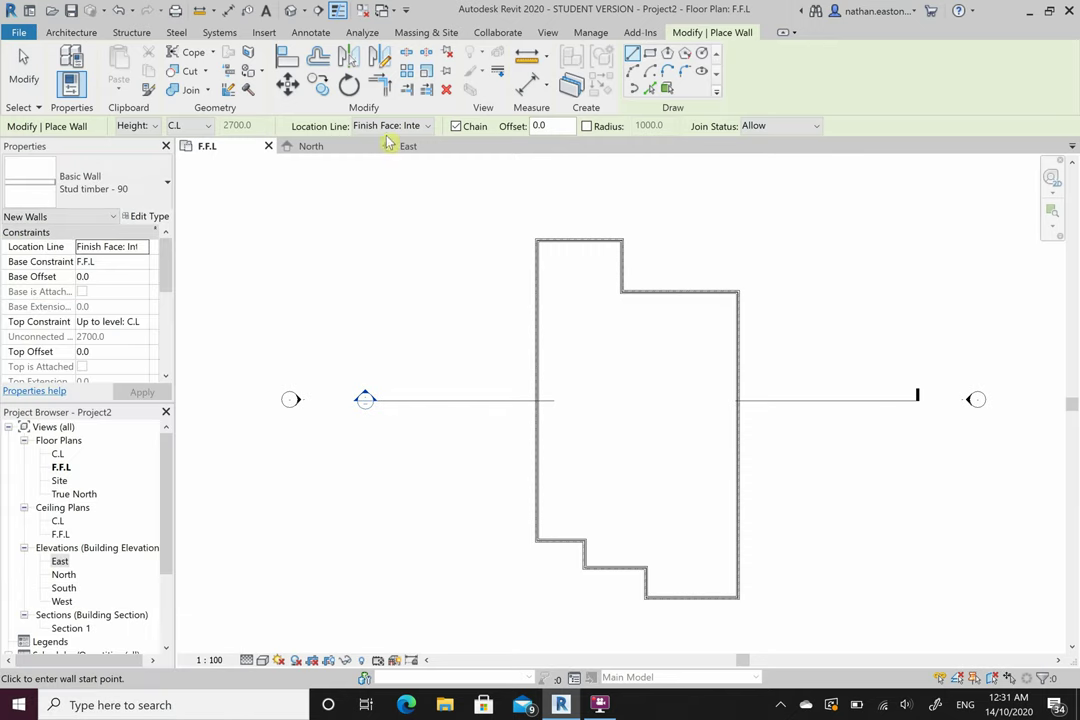
# Try the Wall Centerline location line by starting a vertical stud wall down from the building's inner step corner
pyautogui.click(141, 247)
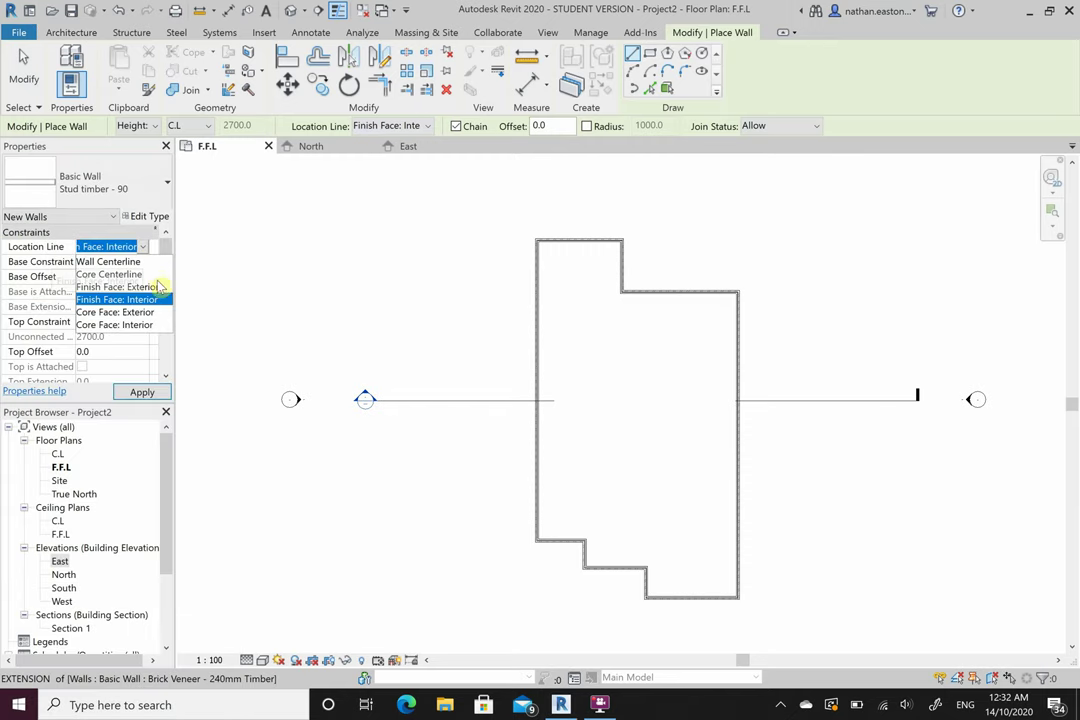
pyautogui.click(119, 262)
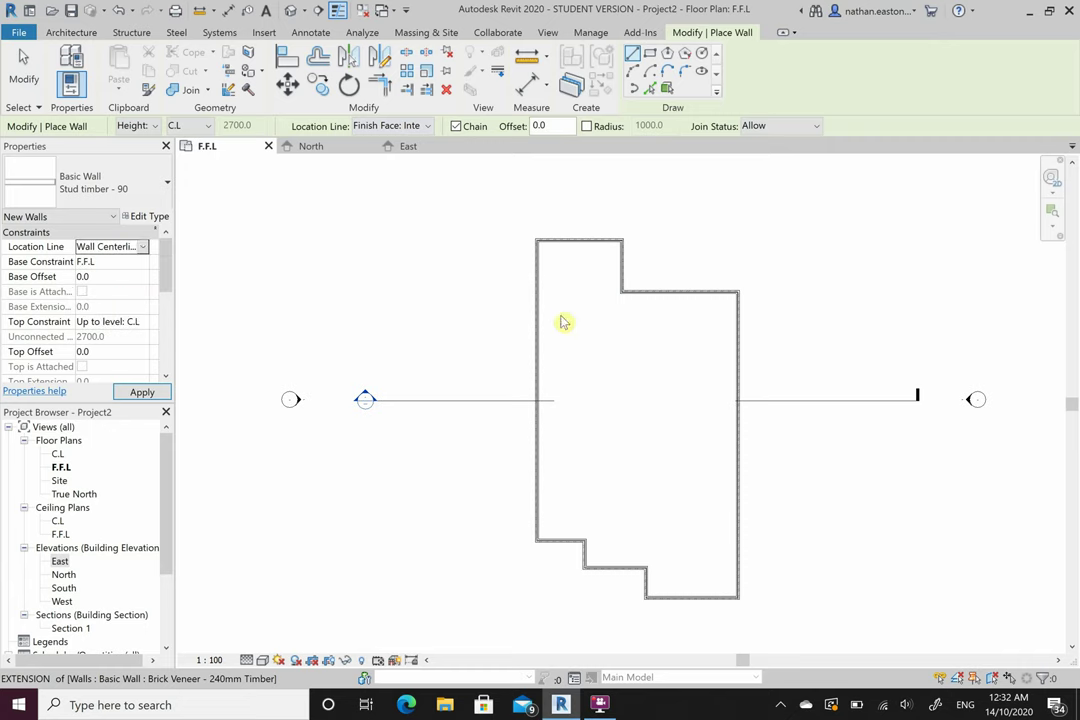
pyautogui.scroll(6, 627, 302)
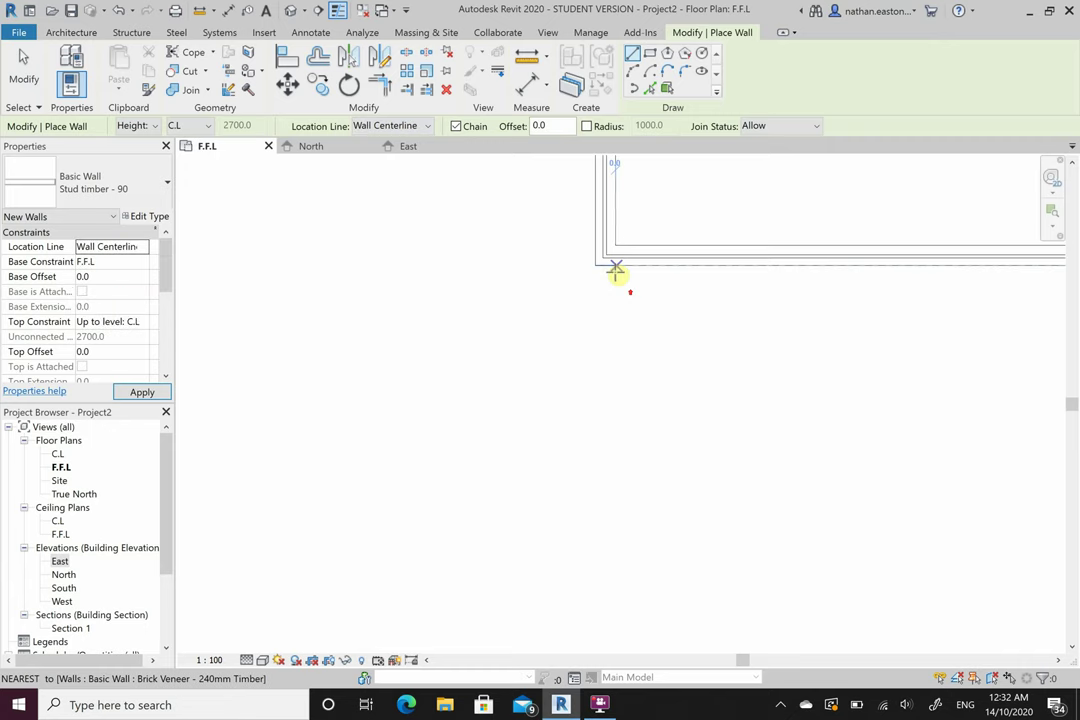
pyautogui.click(604, 262)
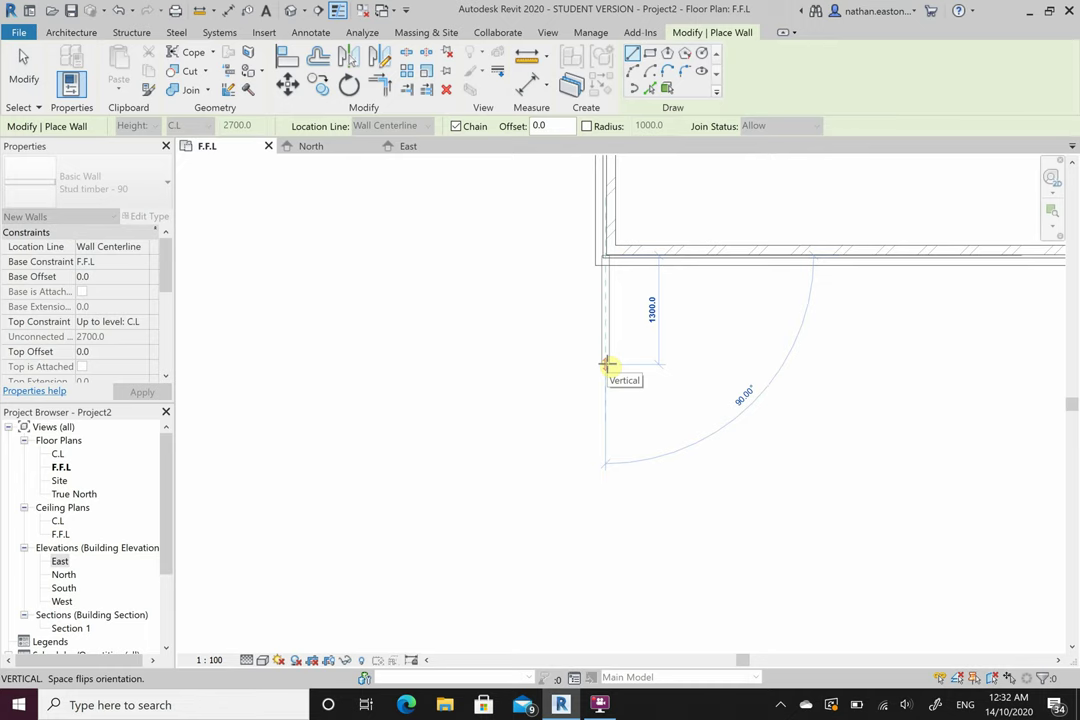
pyautogui.press('Escape')
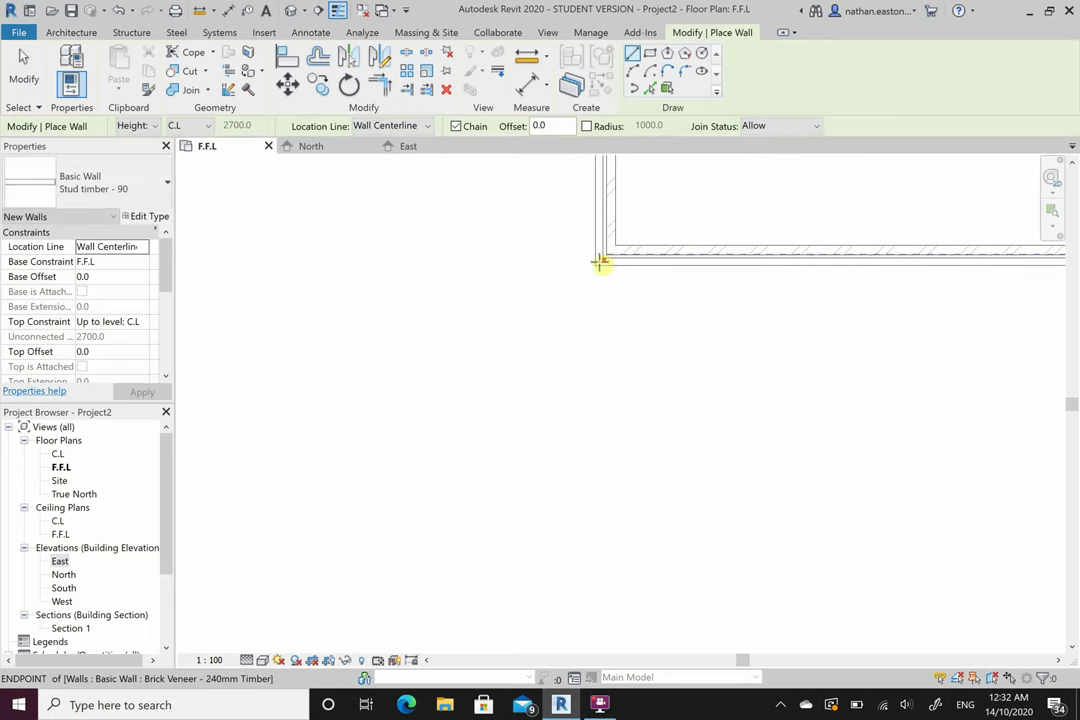
pyautogui.click(599, 264)
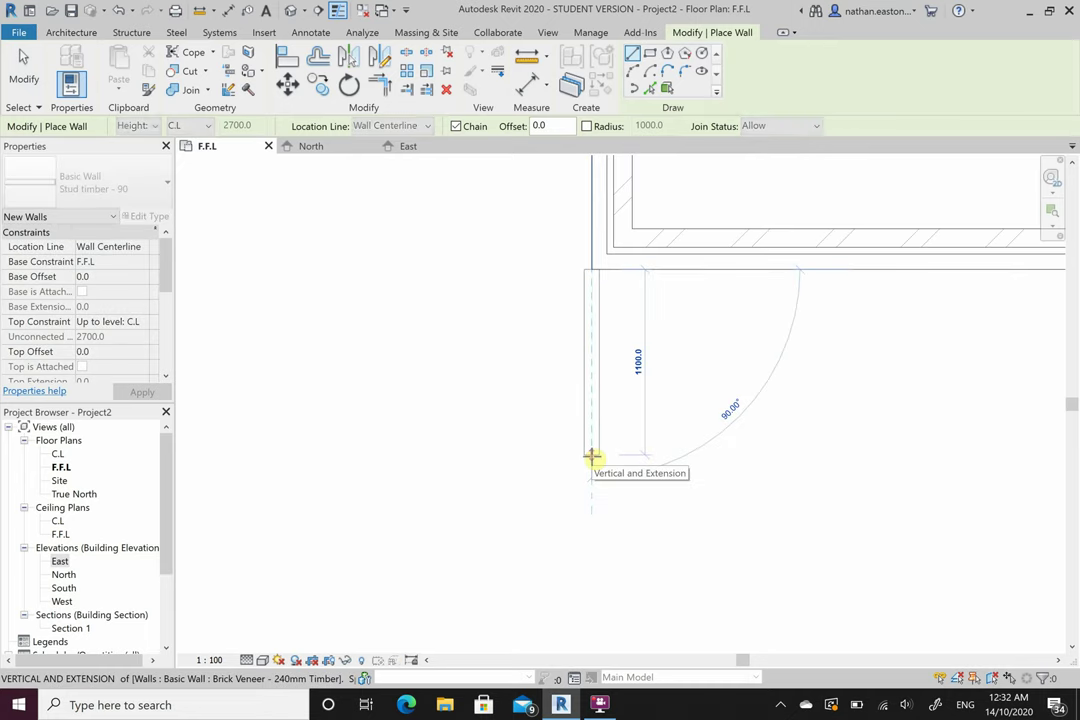
pyautogui.write('820')
pyautogui.press('Return')
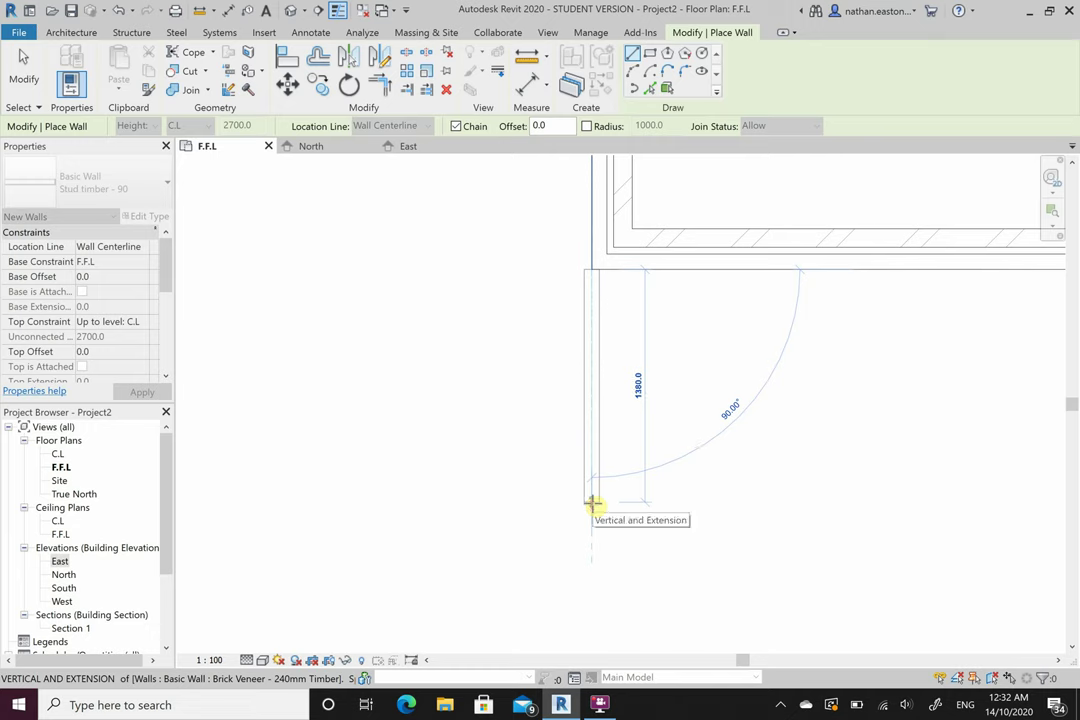
pyautogui.press('Escape')
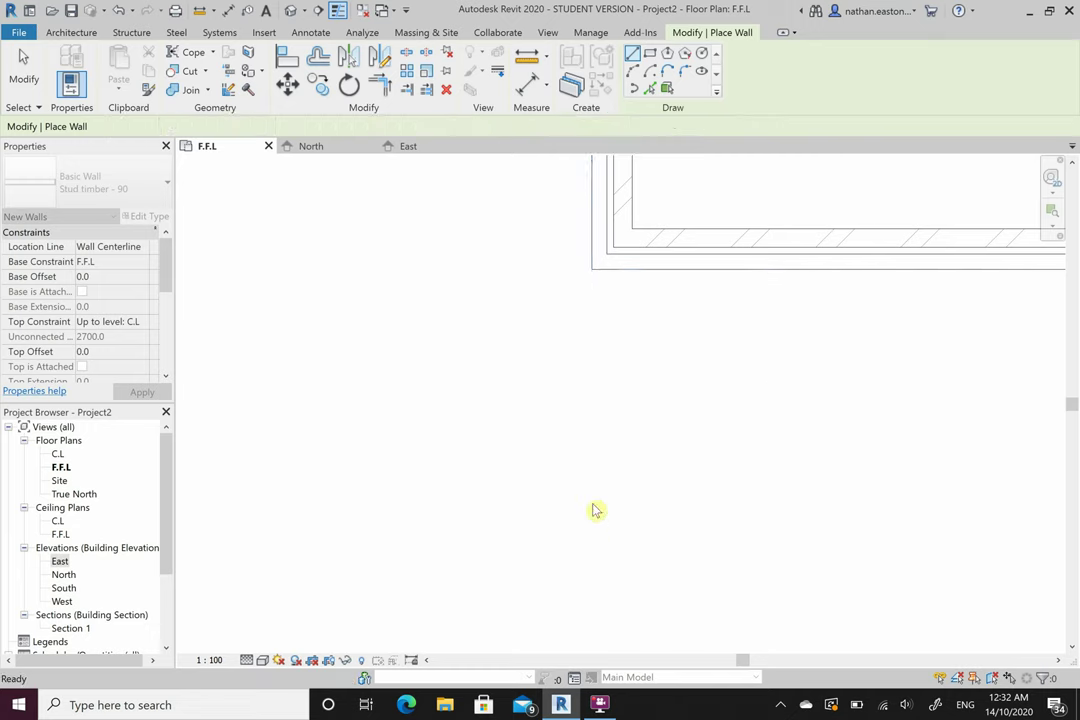
# Try the Finish Face: Exterior location line by starting a vertical stud wall from the same inner corner
pyautogui.click(143, 247)
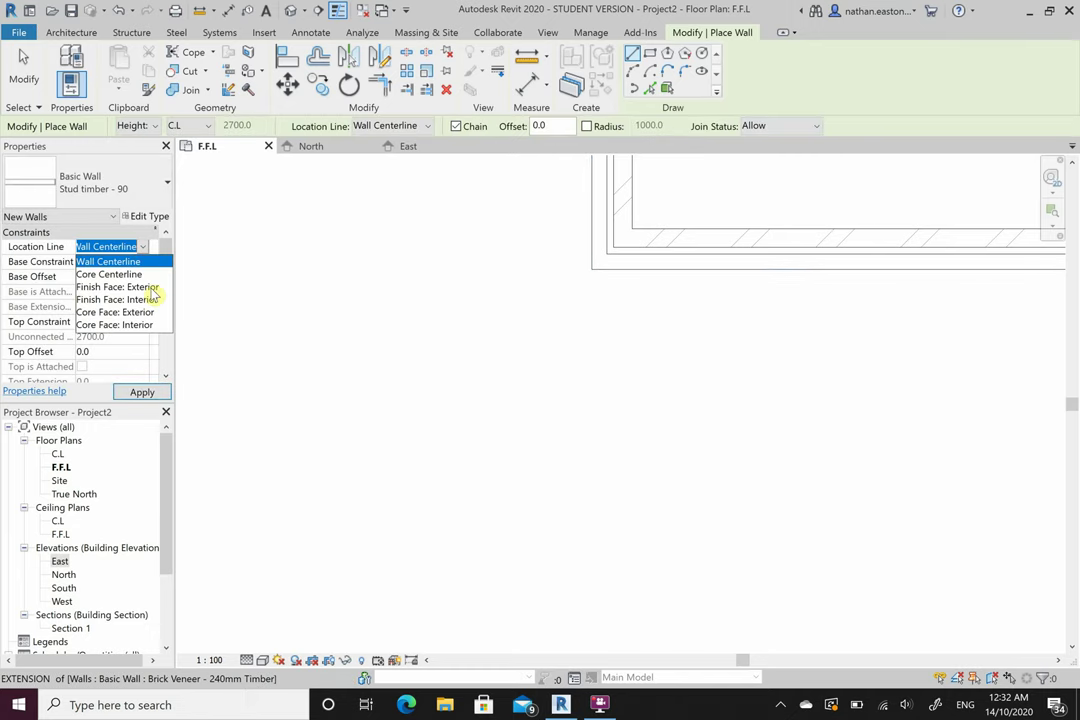
pyautogui.click(150, 289)
pyautogui.click(590, 273)
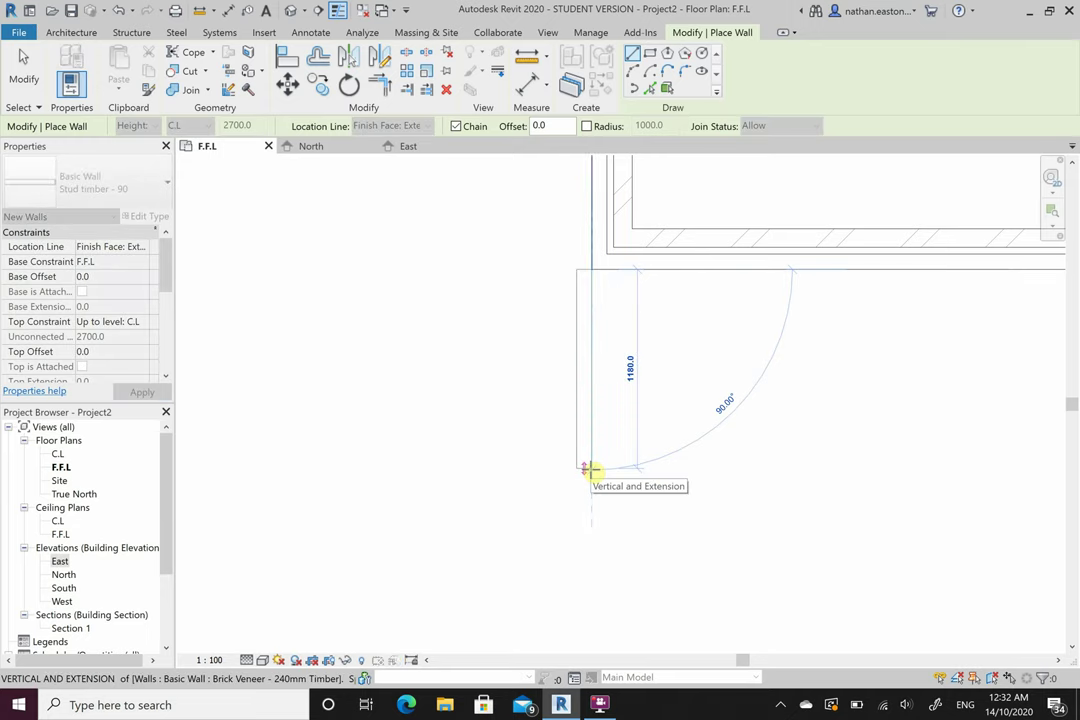
pyautogui.press('Escape')
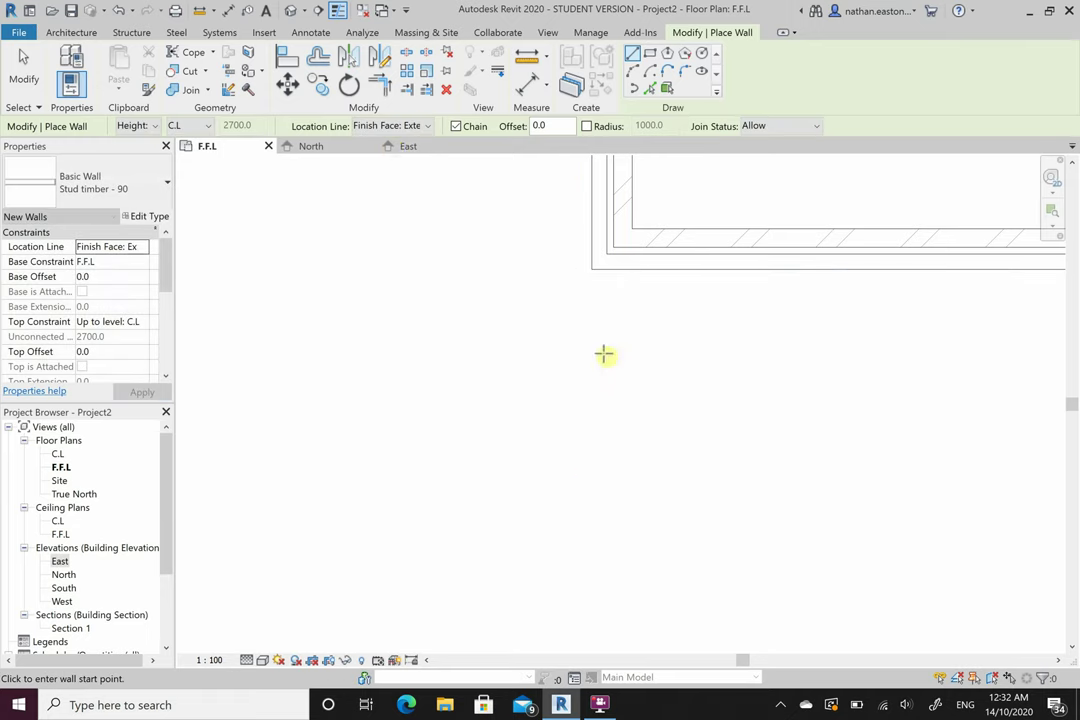
# With location line Finish Face: Interior, draw a horizontal stud wall from the inner step corner to the left exterior wall and finish placement
pyautogui.click(424, 126)
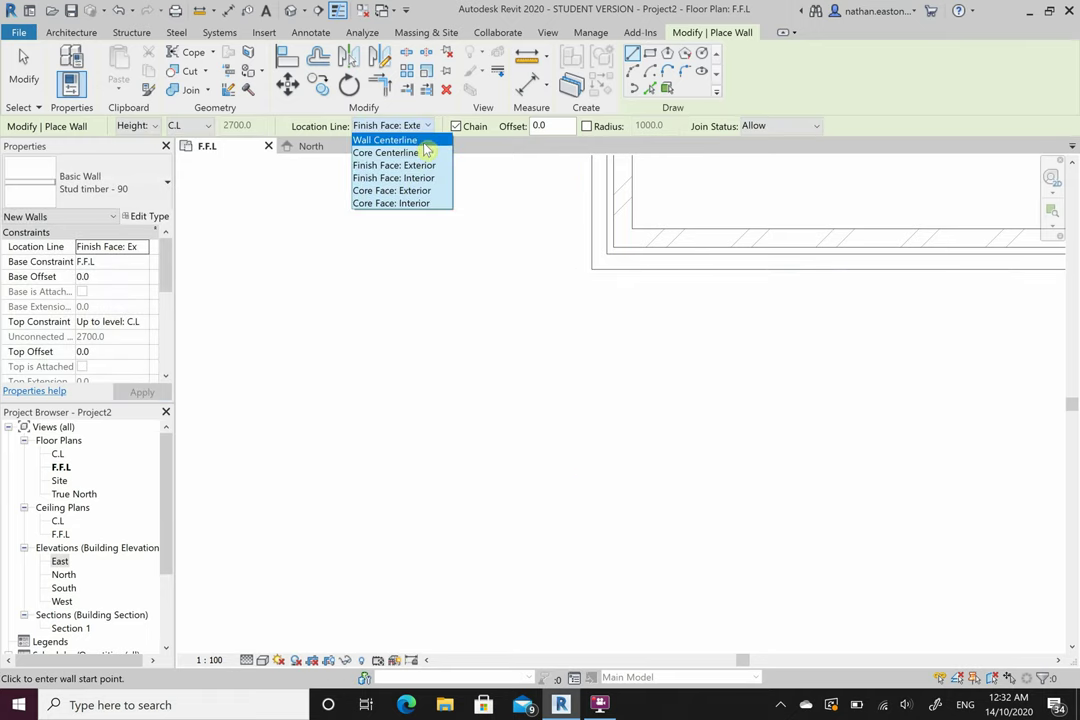
pyautogui.click(437, 178)
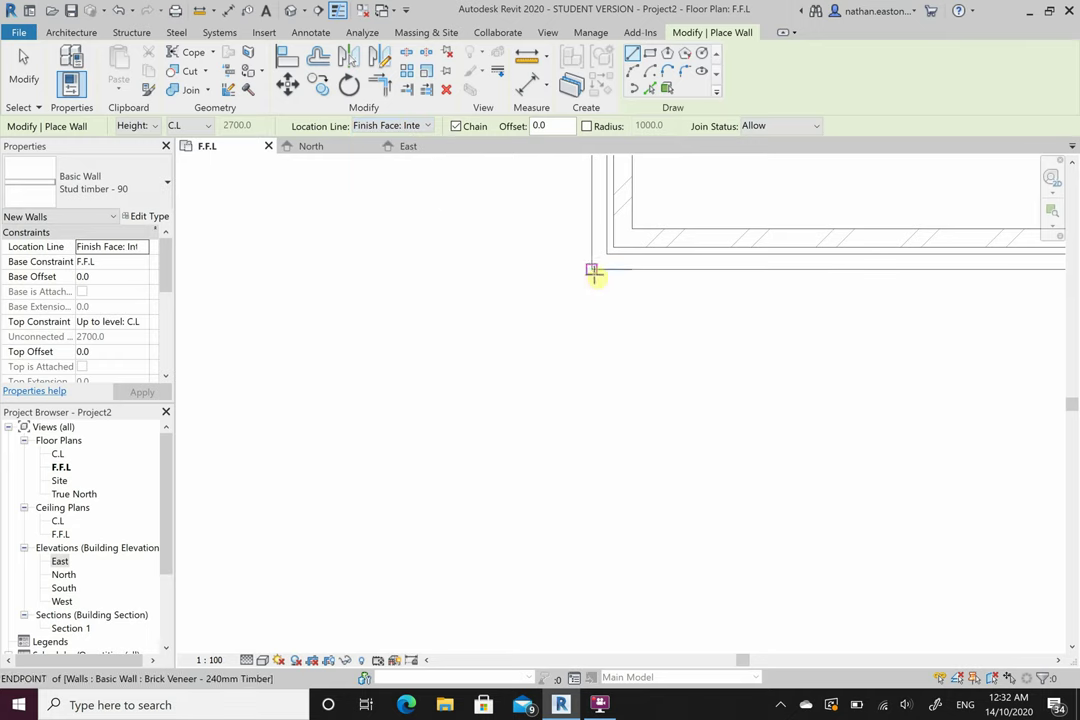
pyautogui.click(594, 271)
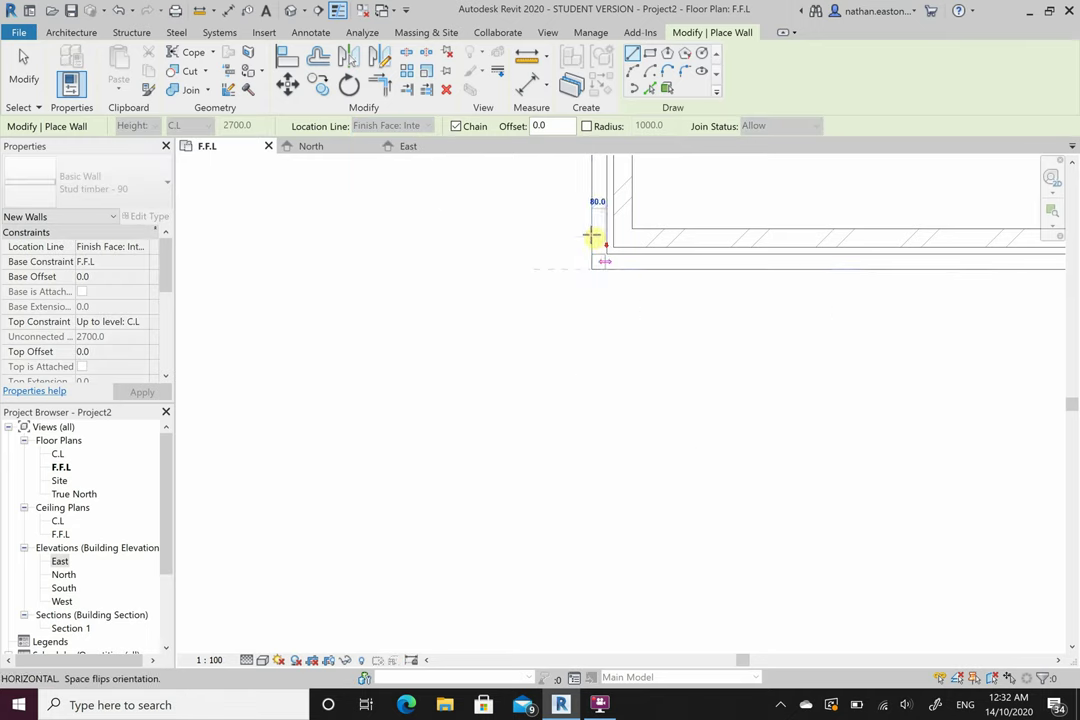
pyautogui.scroll(-4, 592, 237)
pyautogui.scroll(-2, 592, 237)
pyautogui.scroll(4, 594, 237)
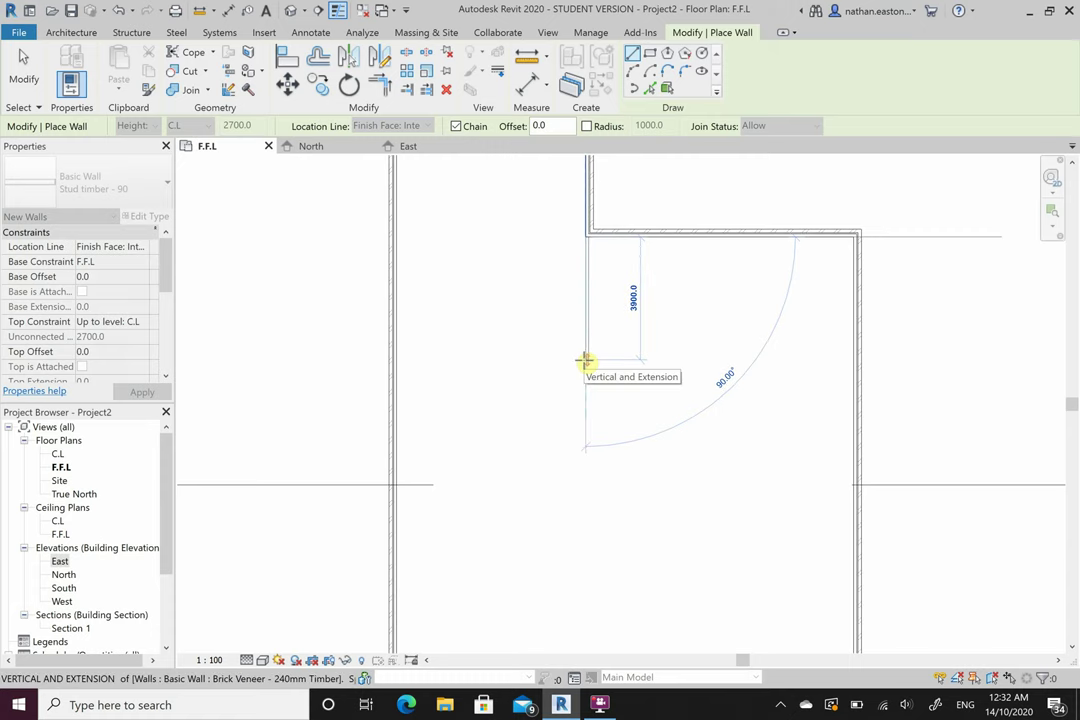
pyautogui.scroll(-3, 588, 375)
pyautogui.scroll(3, 540, 320)
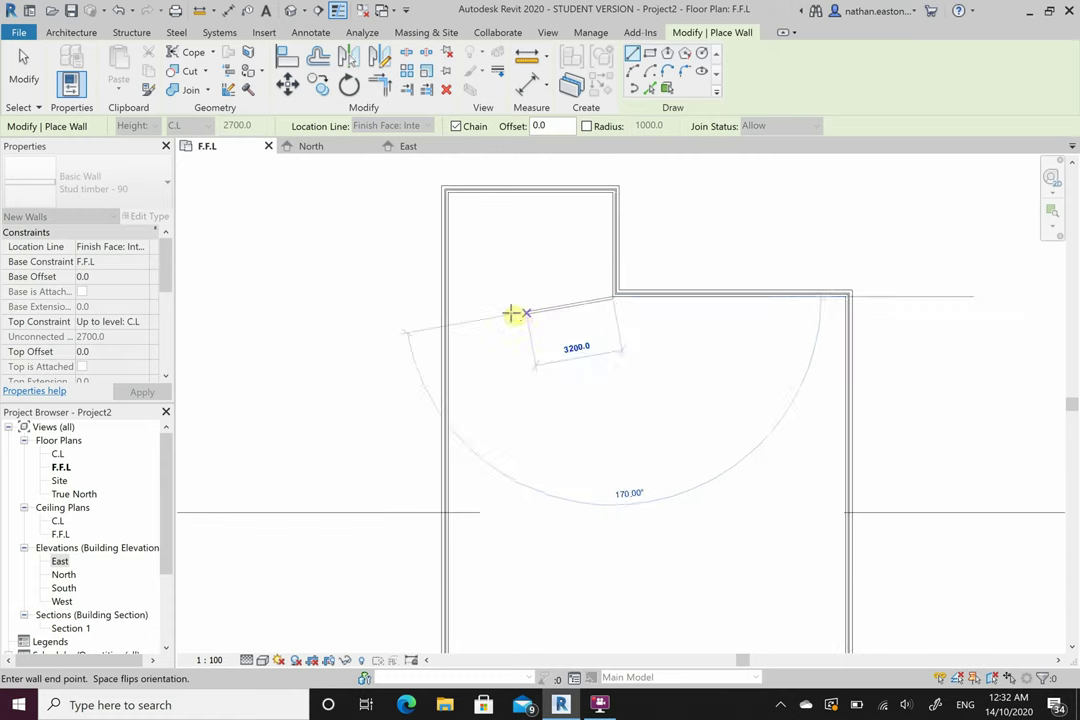
pyautogui.click(450, 300)
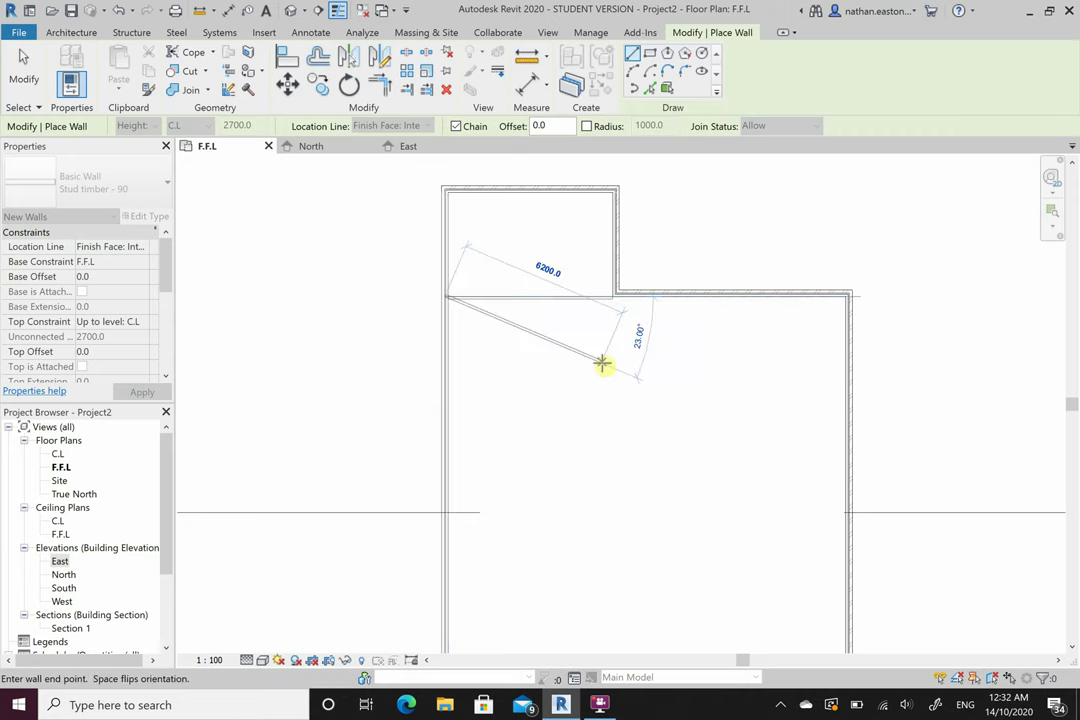
pyautogui.press('Escape')
pyautogui.press('Escape')
# Change the placed stud wall's location line to Finish Face: Exterior
pyautogui.scroll(5, 622, 300)
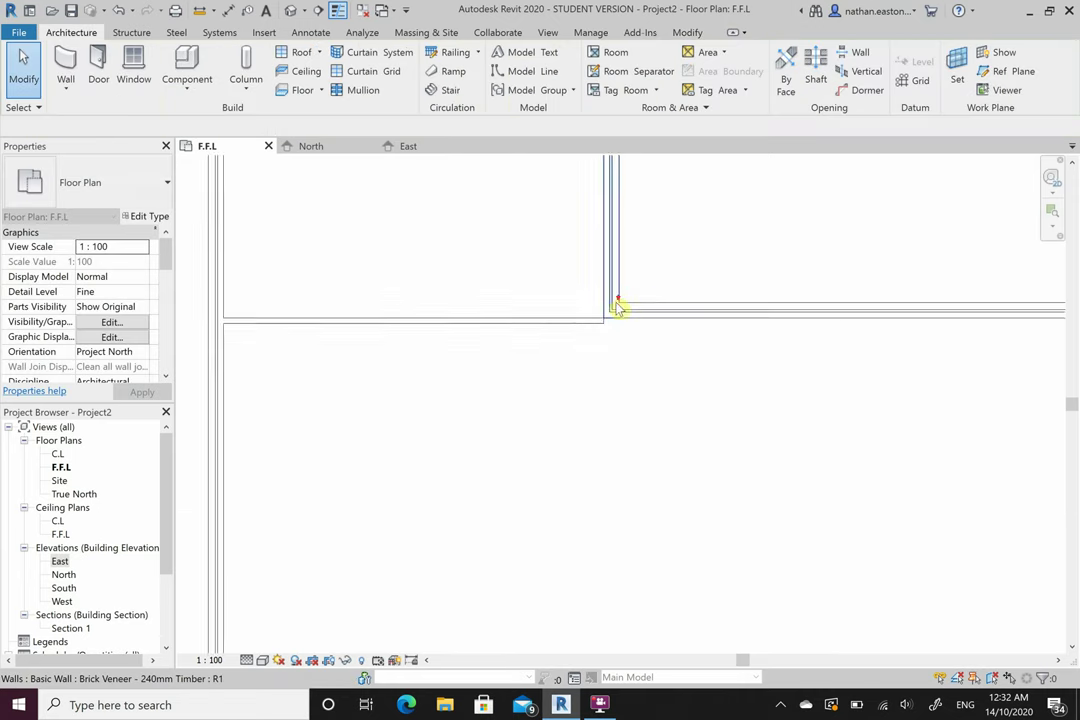
pyautogui.click(622, 468)
pyautogui.click(145, 247)
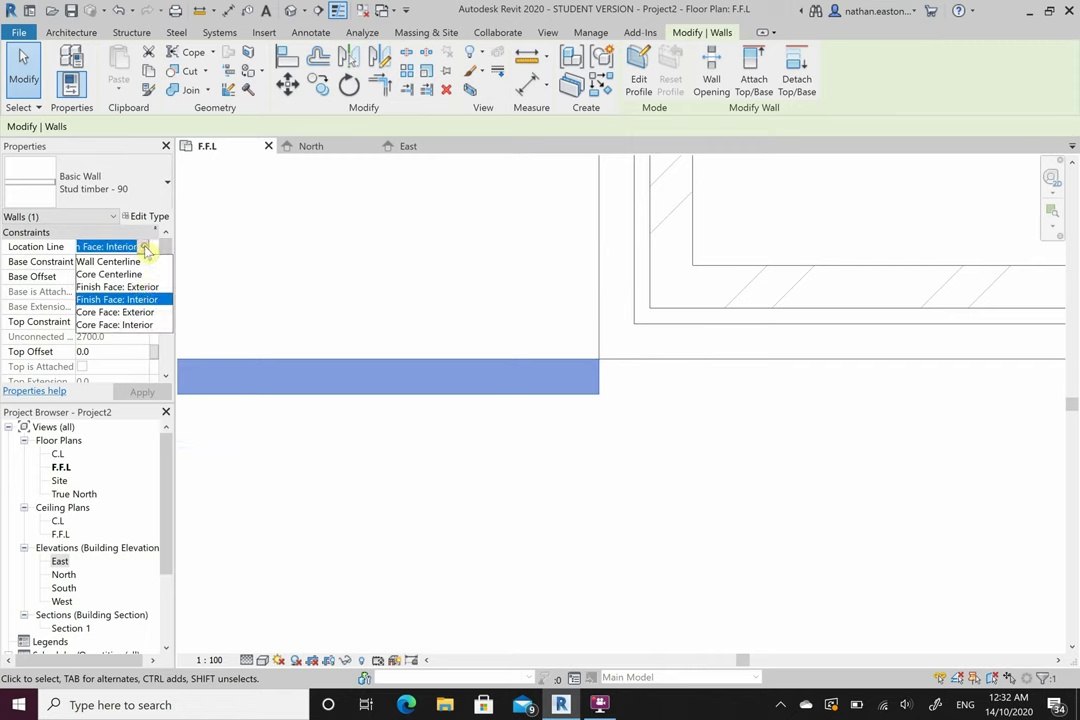
pyautogui.click(118, 287)
pyautogui.click(142, 392)
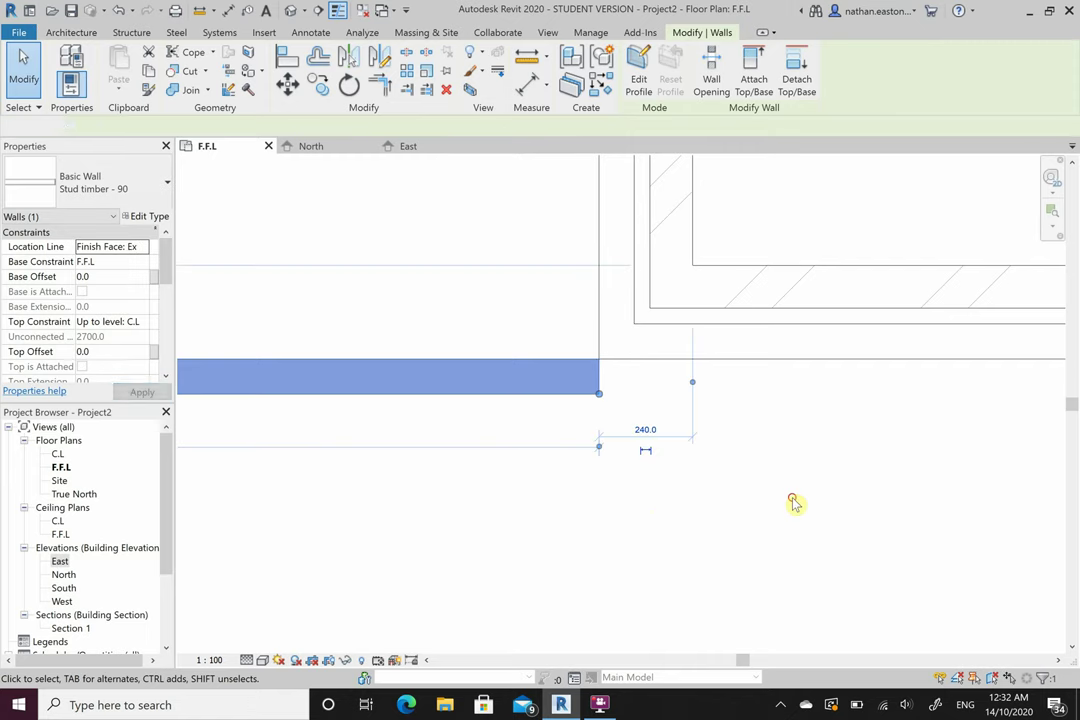
pyautogui.click(793, 501)
# Move the stud wall up by about its own thickness so its lower face roughly lines up with the adjoining brick veneer wall's inner face
pyautogui.scroll(-3, 725, 410)
pyautogui.click(612, 414)
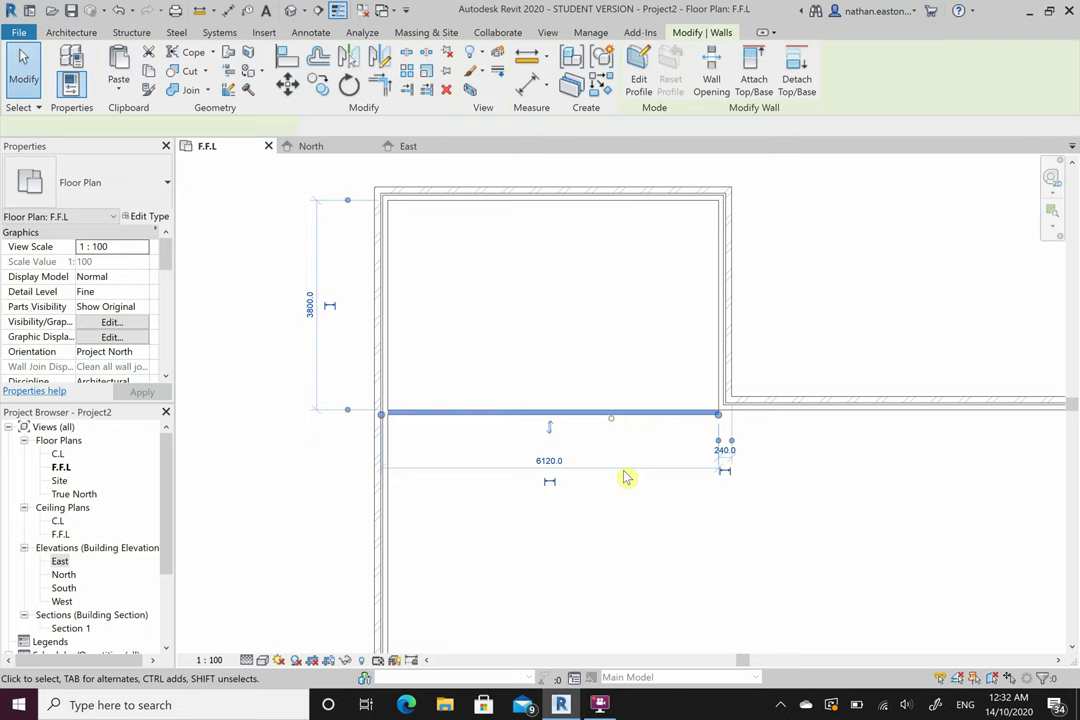
pyautogui.scroll(3, 646, 405)
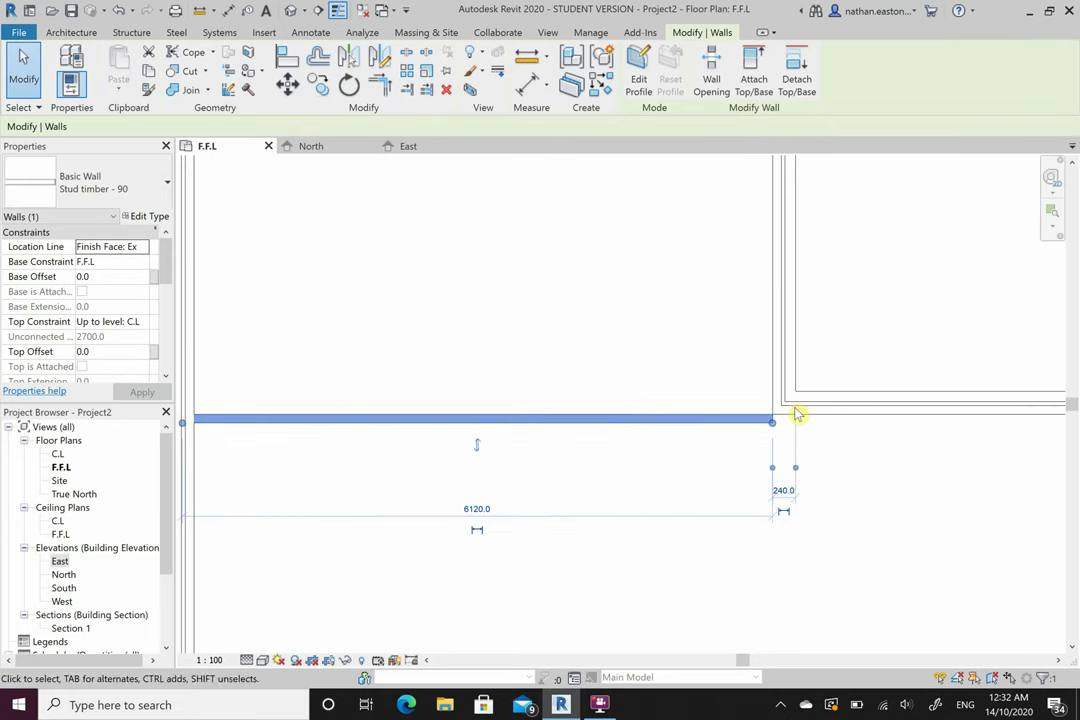
pyautogui.scroll(2, 746, 421)
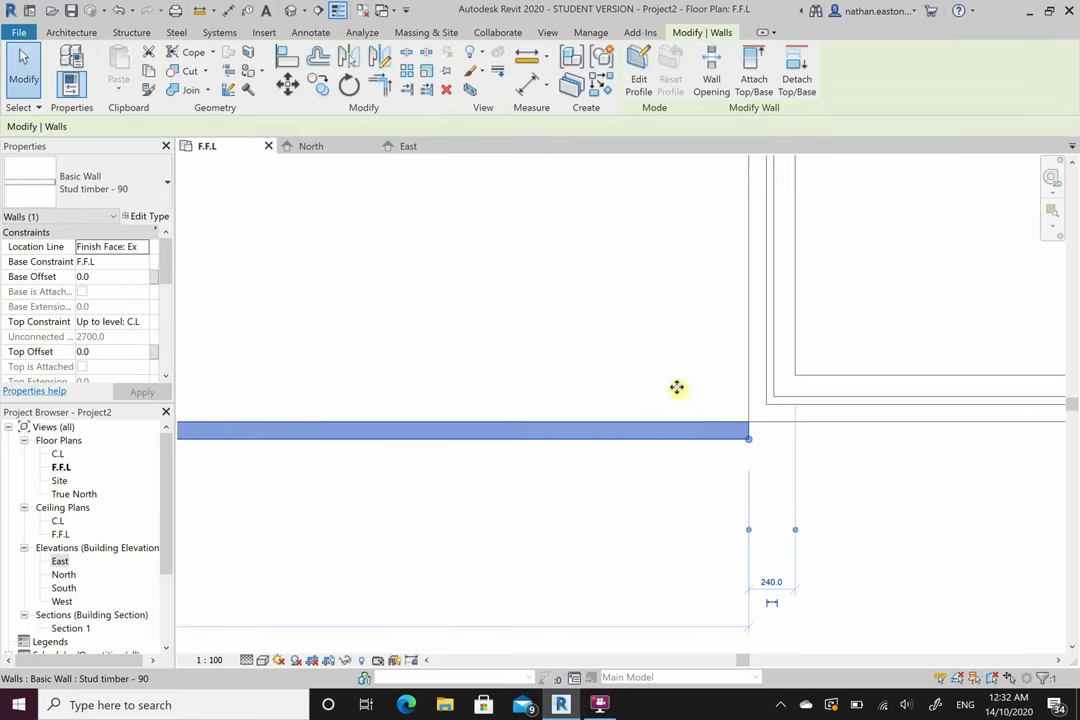
pyautogui.moveTo(677, 388)
pyautogui.mouseDown()
pyautogui.moveTo(677, 362)
pyautogui.moveTo(672, 410)
pyautogui.mouseUp()
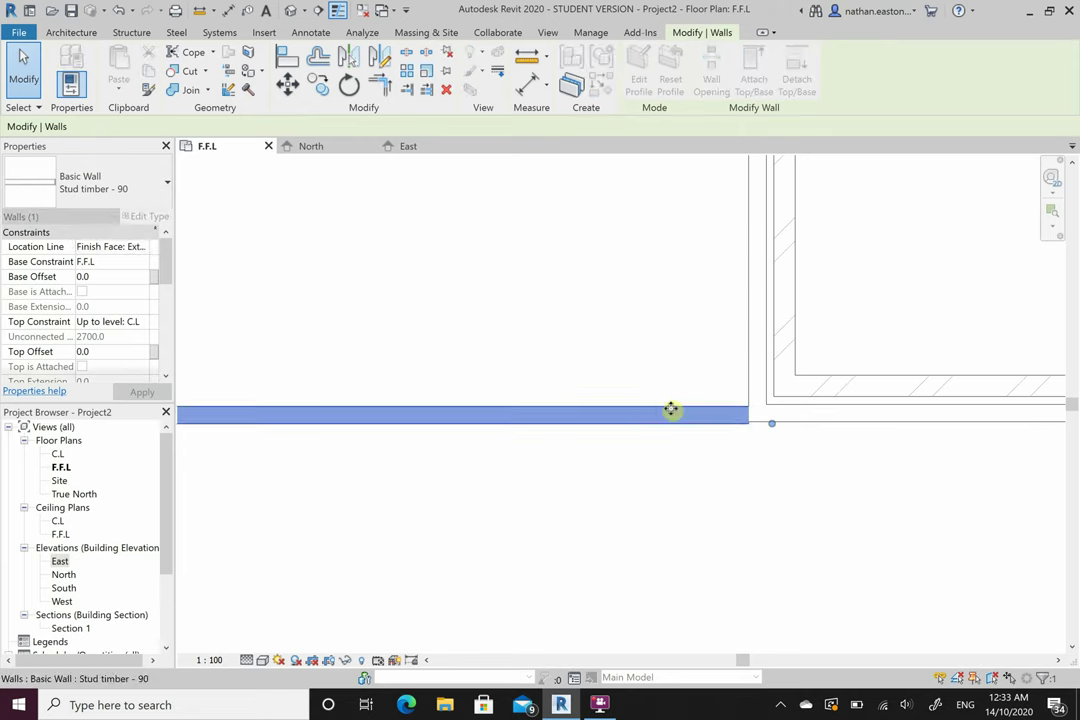
pyautogui.click(713, 501)
pyautogui.scroll(3, 764, 431)
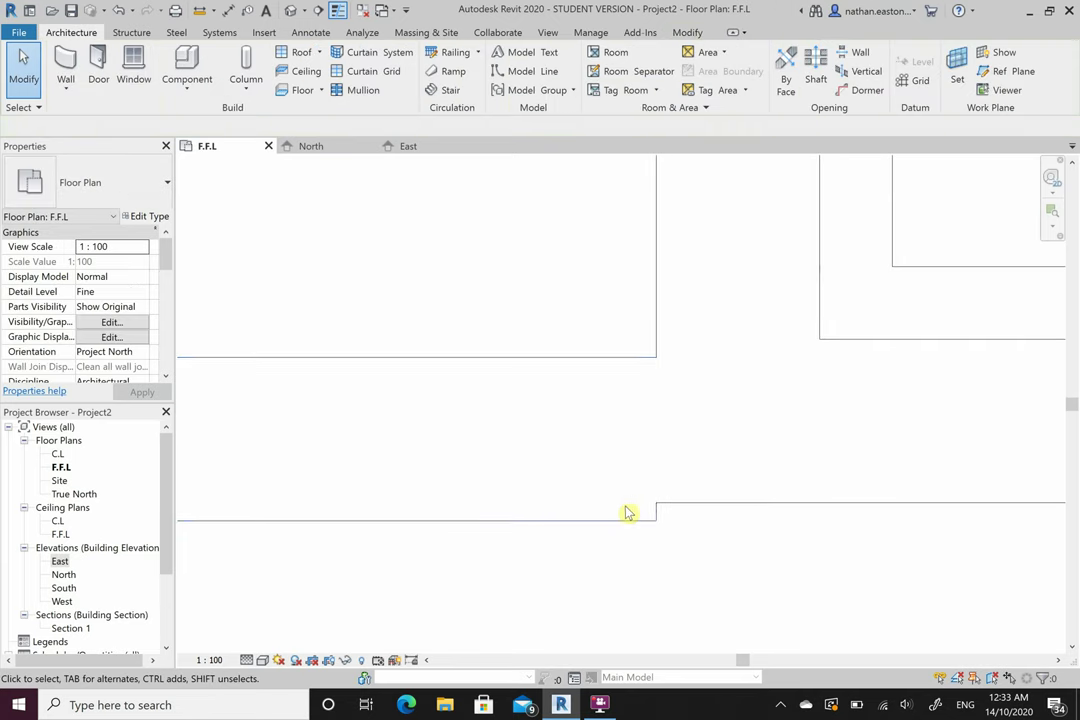
pyautogui.moveTo(619, 498); pyautogui.dragTo(624, 528)
pyautogui.scroll(-3, 827, 511)
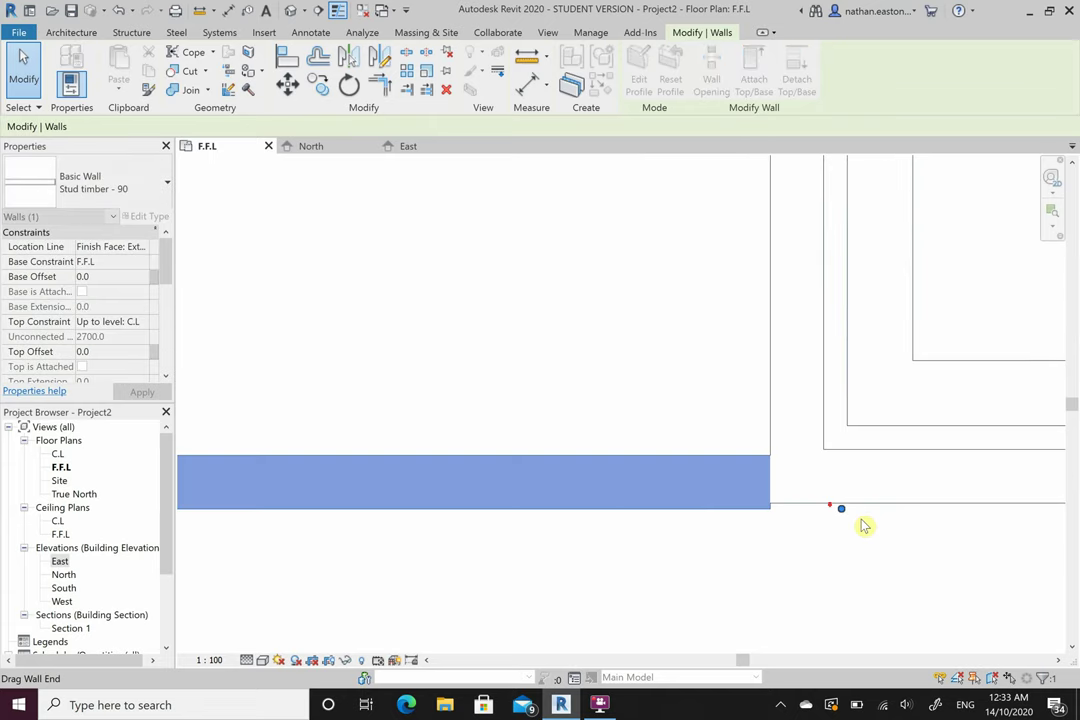
pyautogui.scroll(-4, 815, 489)
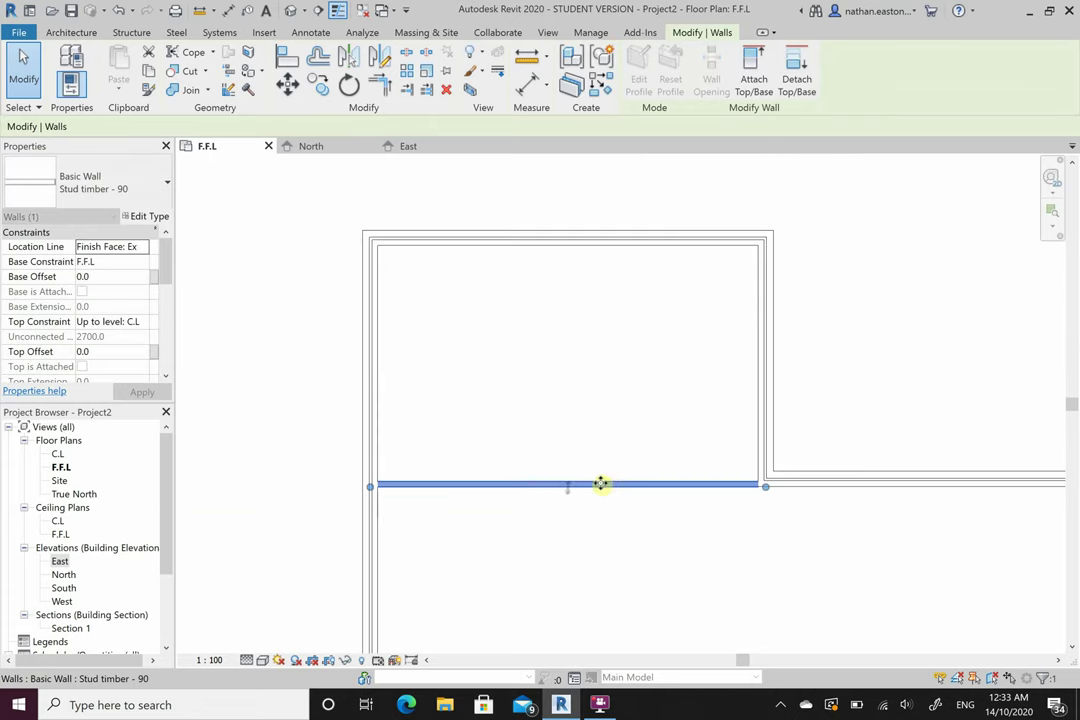
# Flip the stud wall's orientation and check its position against the brick veneer wall at the inner step corner
pyautogui.click(568, 490)
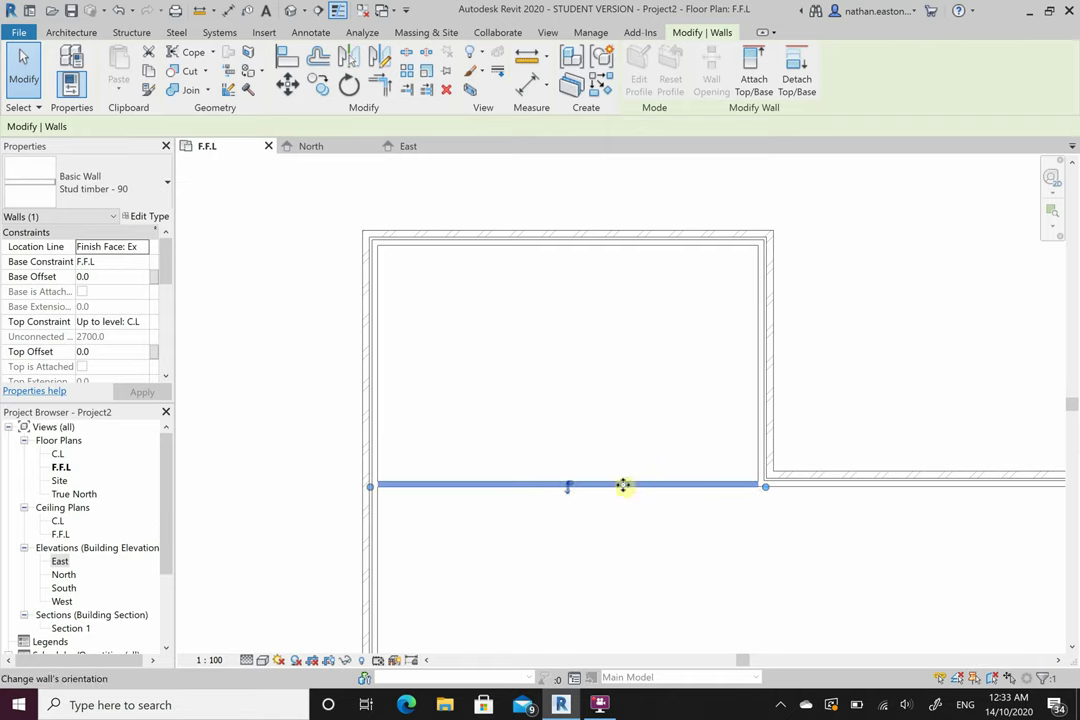
pyautogui.scroll(1, 773, 497)
pyautogui.scroll(3, 770, 495)
pyautogui.scroll(-3, 742, 465)
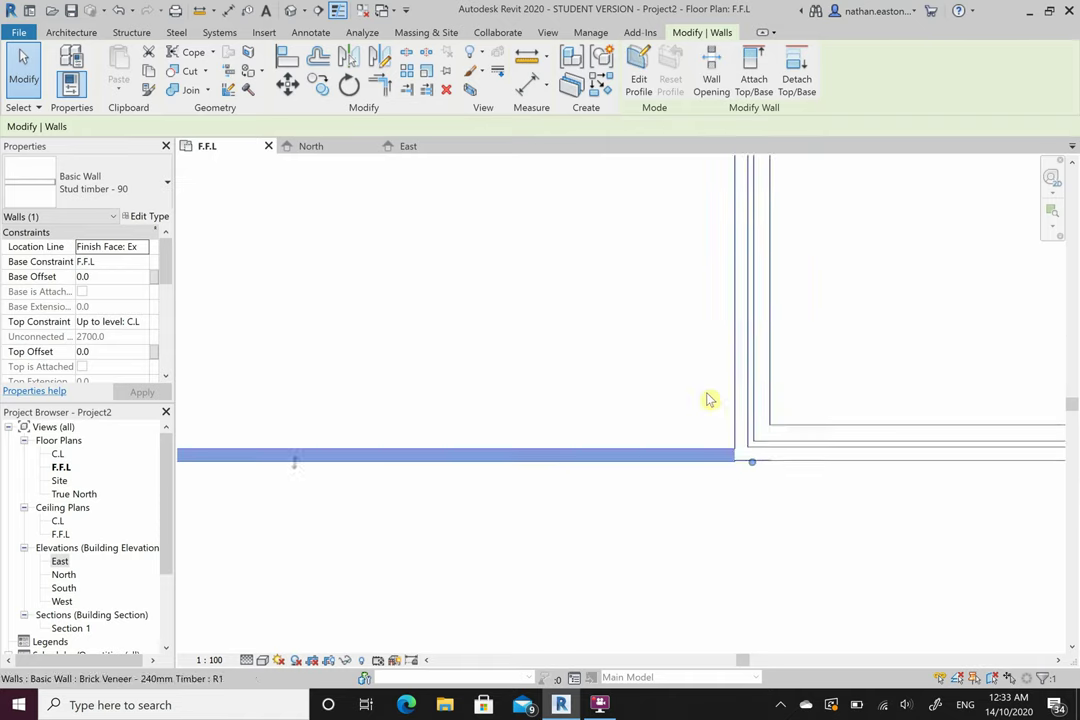
pyautogui.click(520, 448)
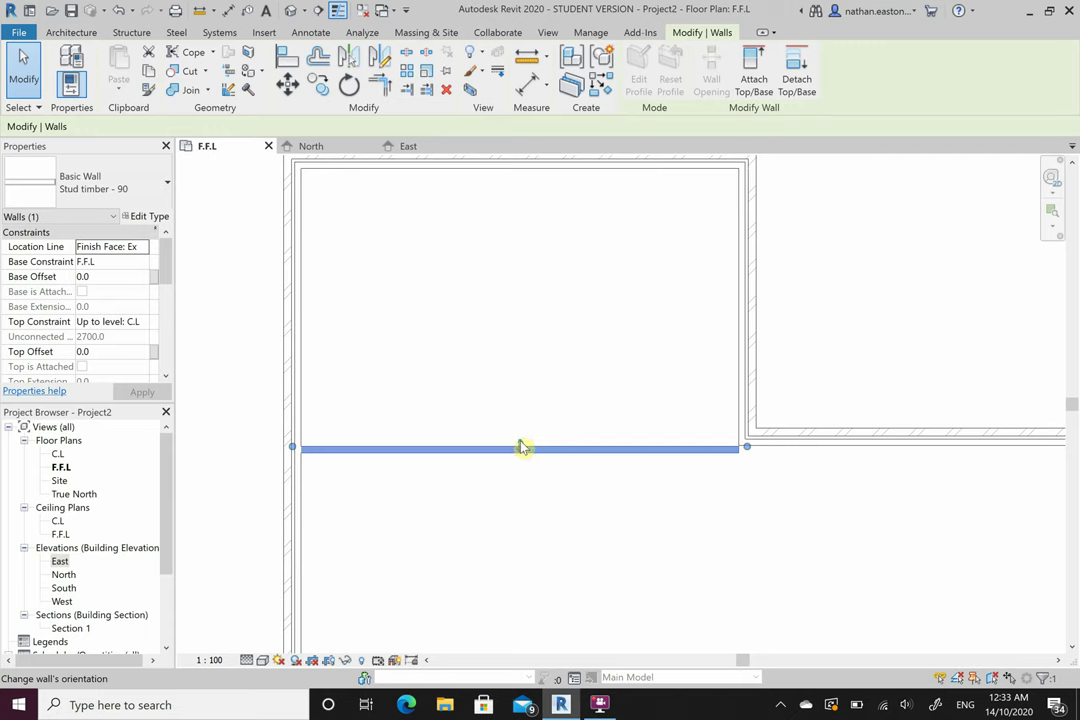
# Flip the horizontal stud wall to the upper side of its location line and check its lower face at the inner step corner
pyautogui.click(583, 390)
pyautogui.scroll(-1, 583, 390)
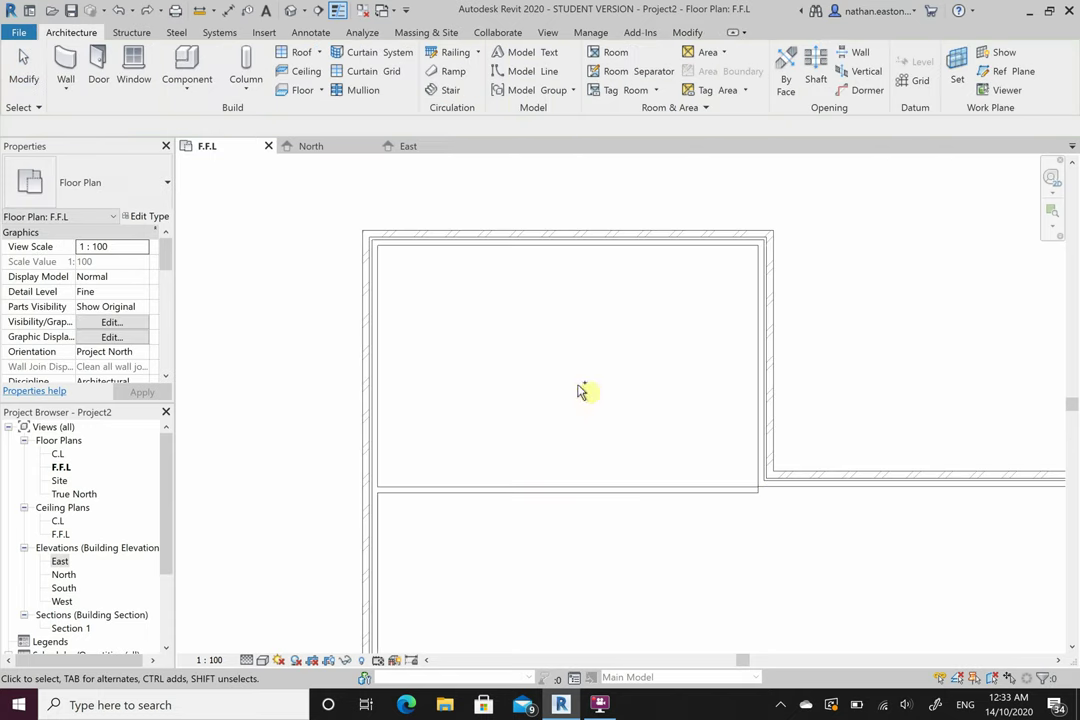
pyautogui.press('Escape')
pyautogui.click(646, 492)
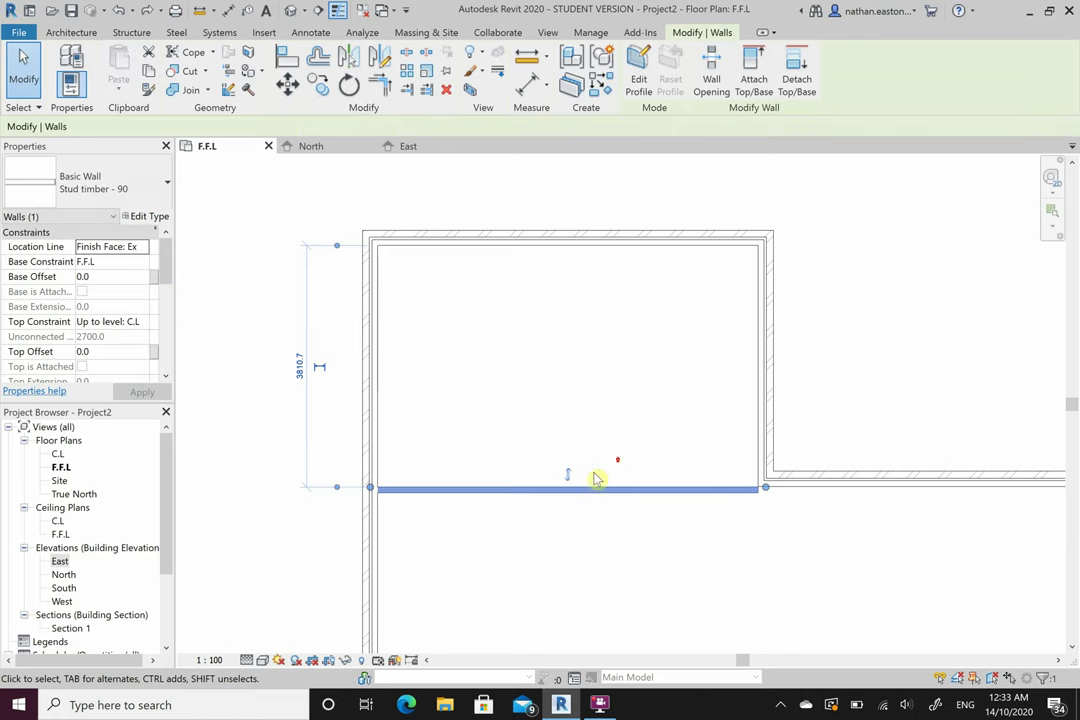
pyautogui.scroll(2, 595, 478)
pyautogui.press('Up')
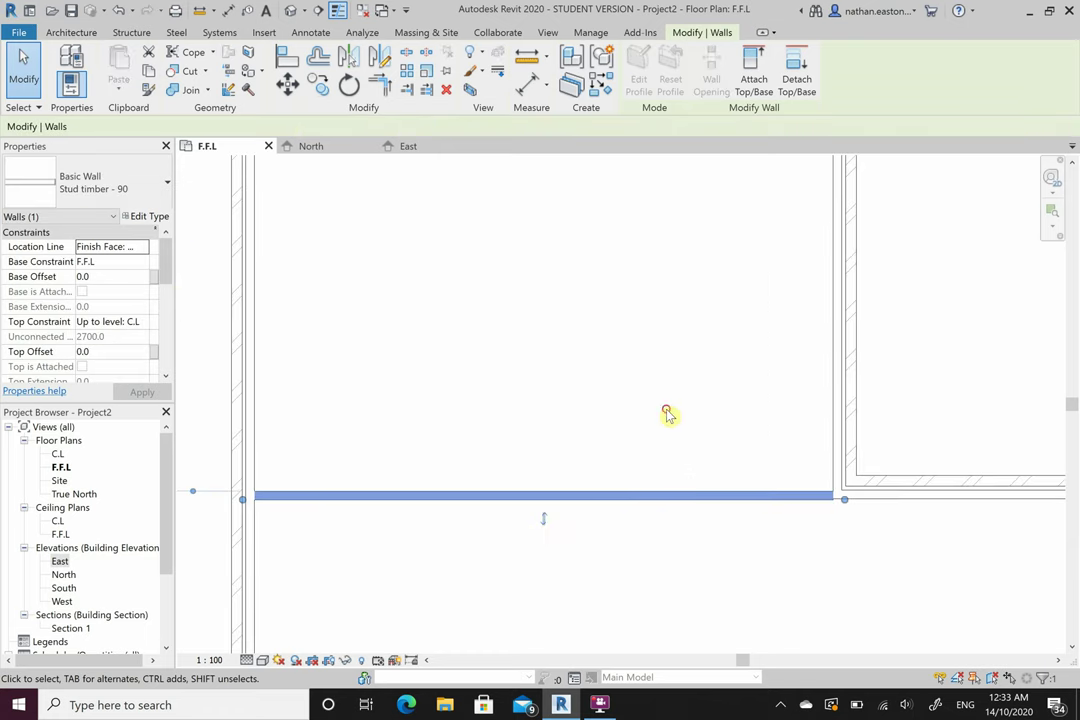
pyautogui.click(668, 414)
pyautogui.scroll(5, 815, 495)
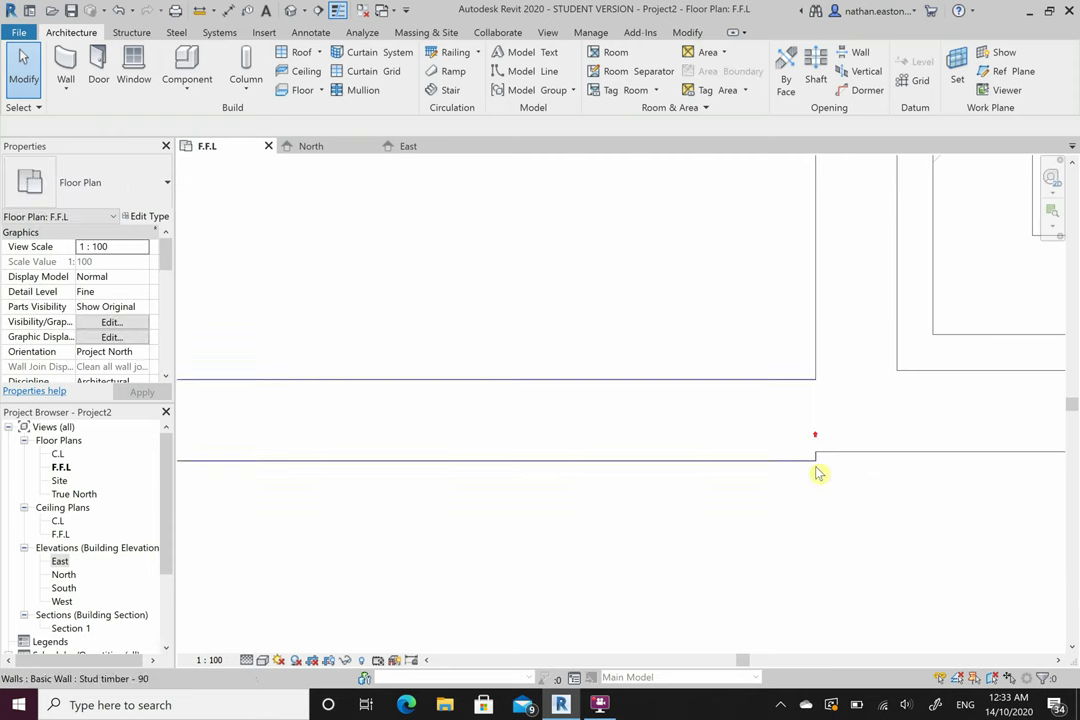
pyautogui.scroll(-5, 629, 381)
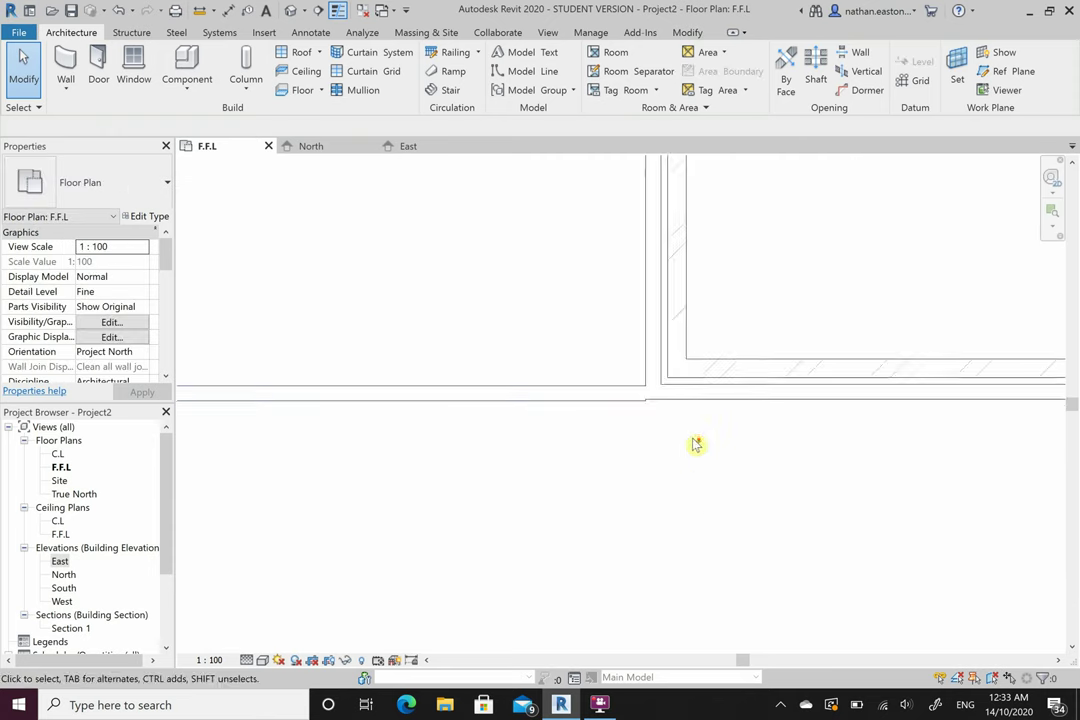
pyautogui.scroll(-2, 694, 442)
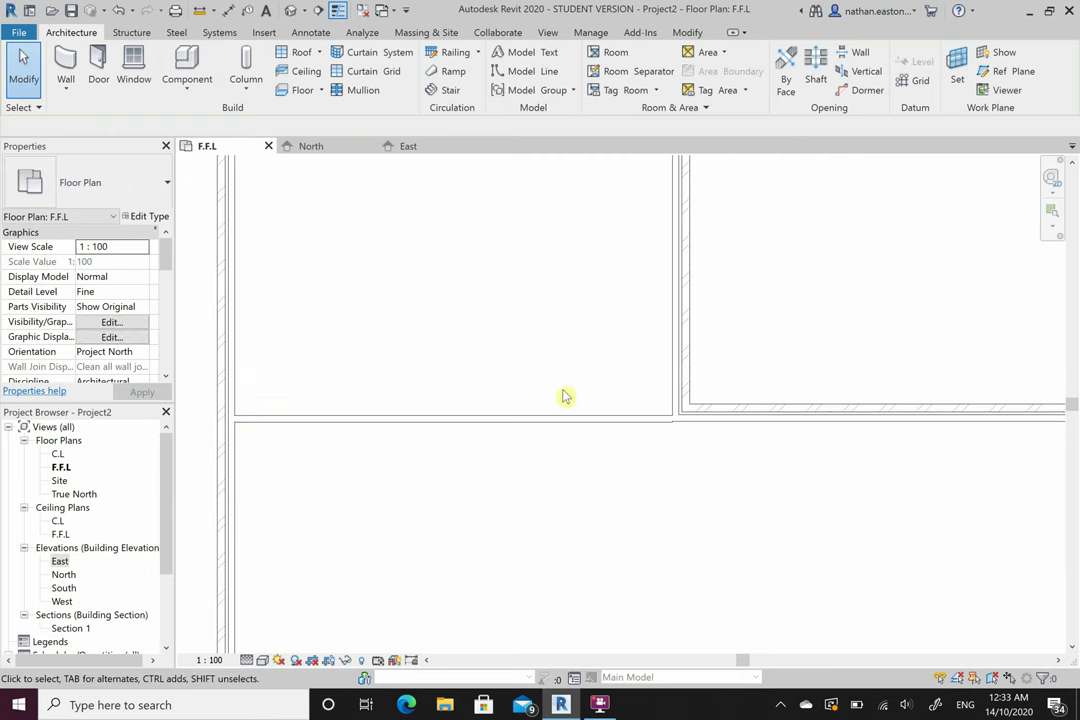
# Delete the horizontal stud wall running from the inner step corner to the left exterior wall
pyautogui.click(555, 419)
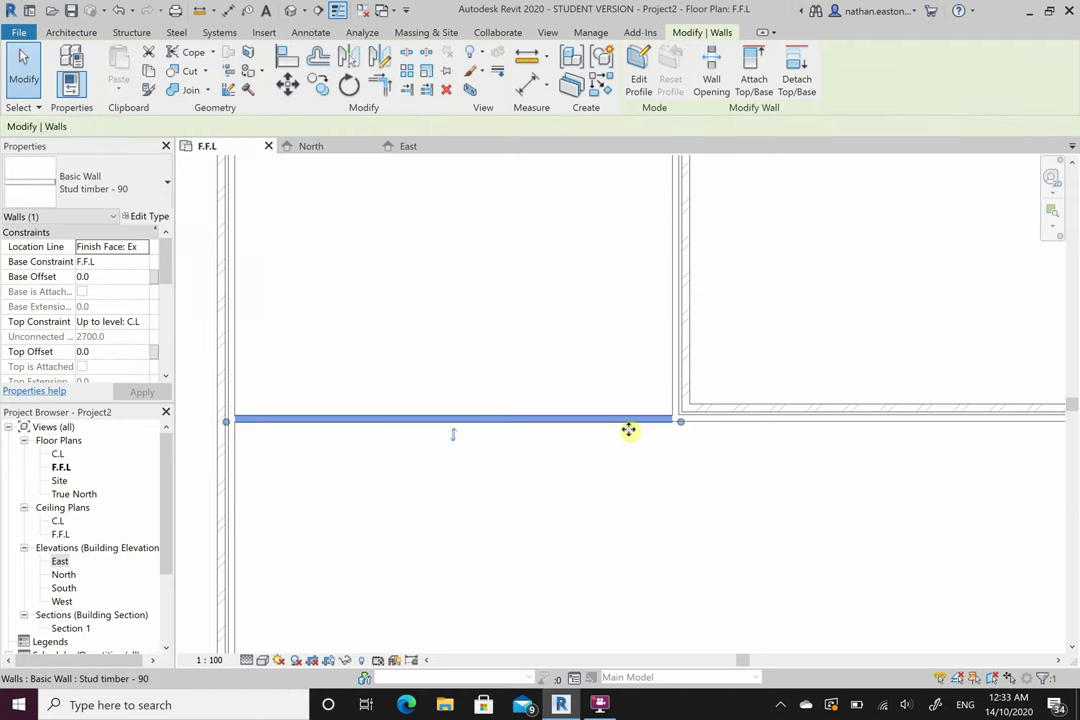
pyautogui.click(610, 390)
pyautogui.moveTo(611, 326); pyautogui.dragTo(533, 478)
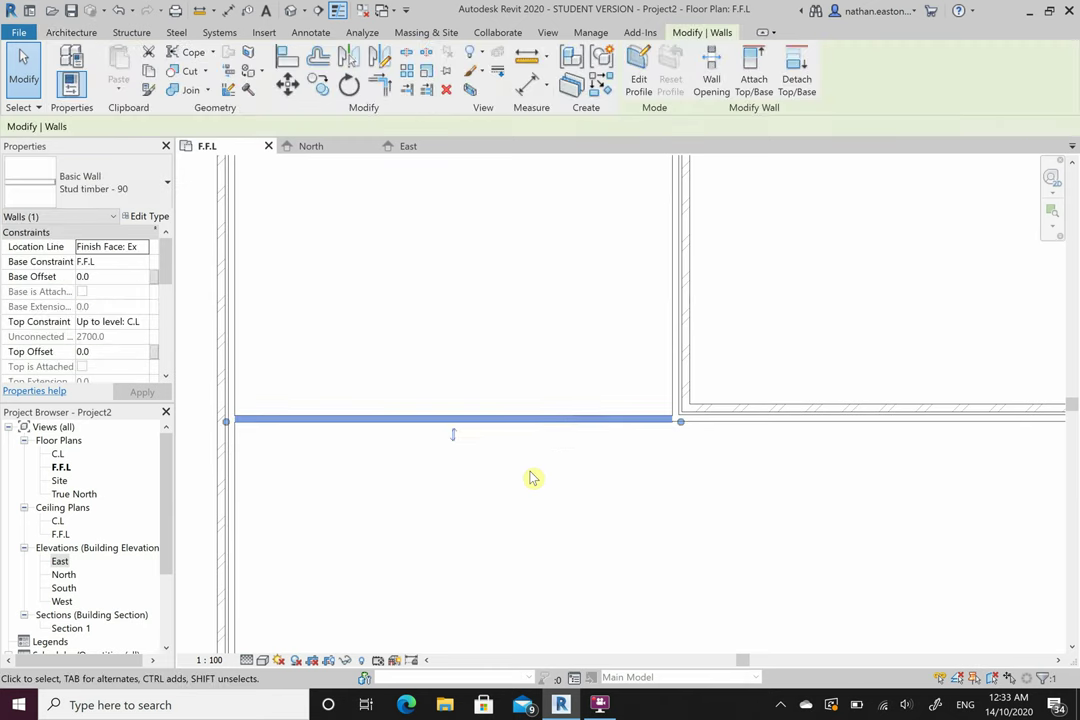
pyautogui.press('Delete')
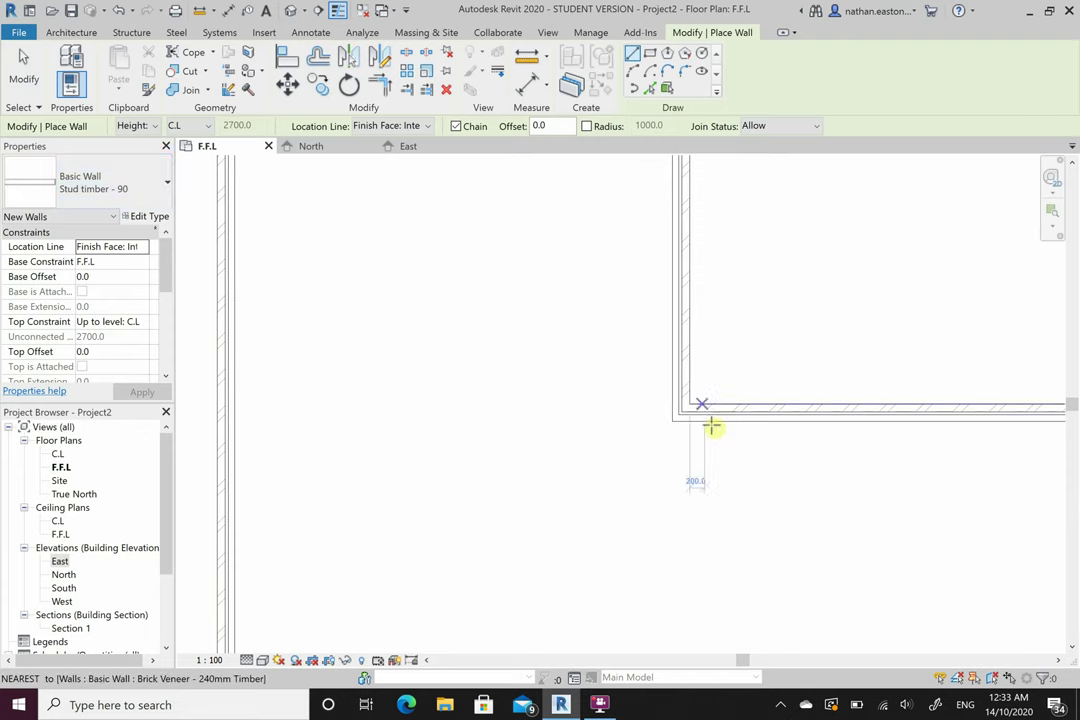
# With location line Finish Face: Interior, draw a vertical stud wall 9500 mm long downward from the inner step corner
pyautogui.scroll(4, 711, 426)
pyautogui.click(651, 408)
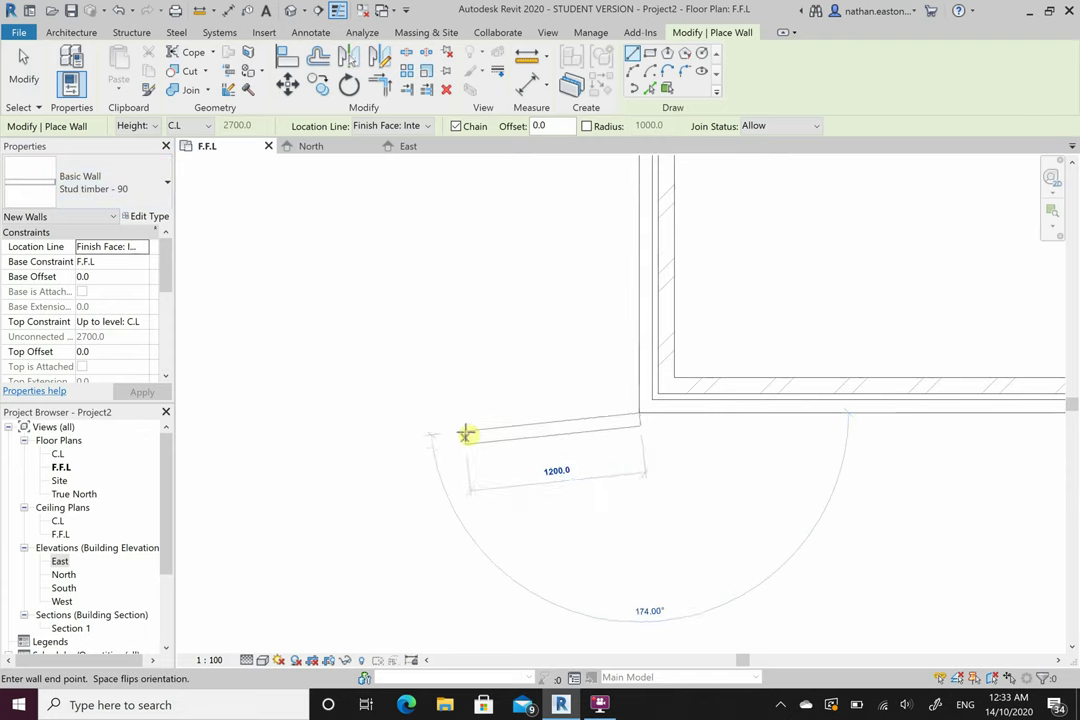
pyautogui.scroll(-3, 699, 300)
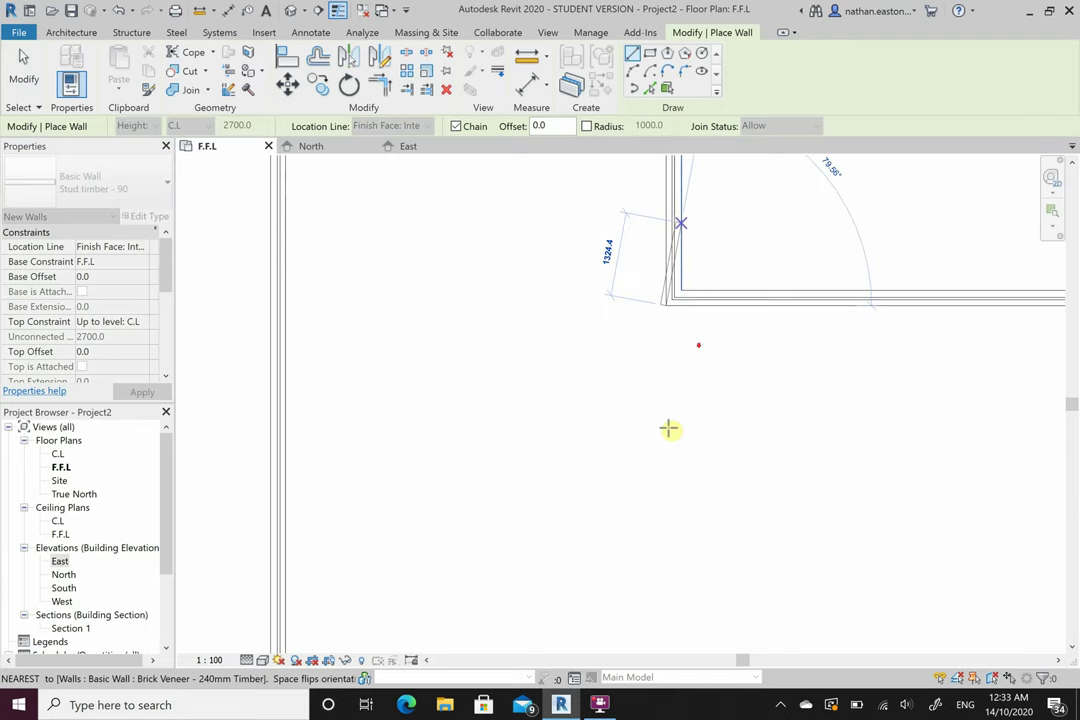
pyautogui.scroll(-2, 670, 445)
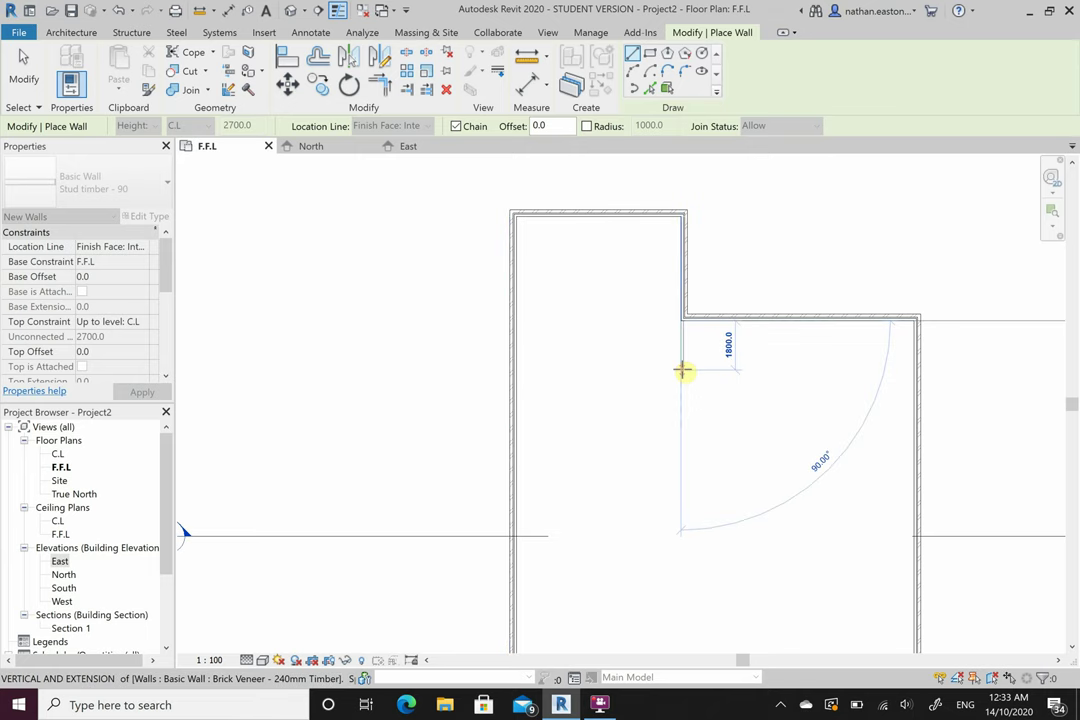
pyautogui.scroll(-1, 685, 368)
pyautogui.scroll(-2, 687, 282)
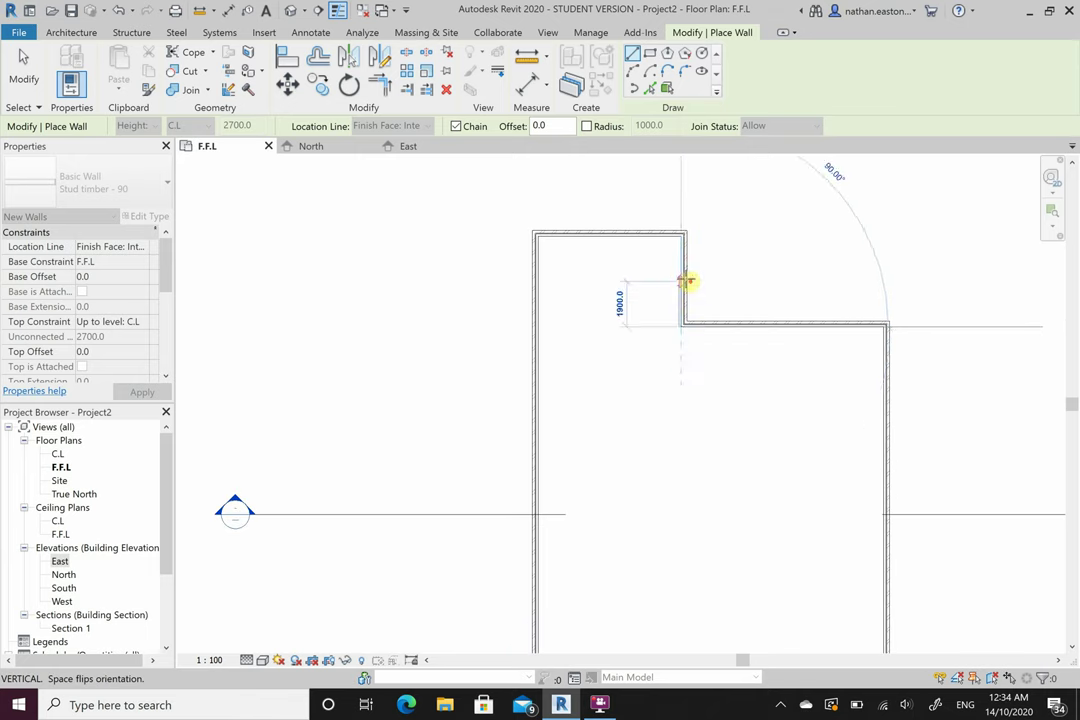
pyautogui.scroll(1, 681, 517)
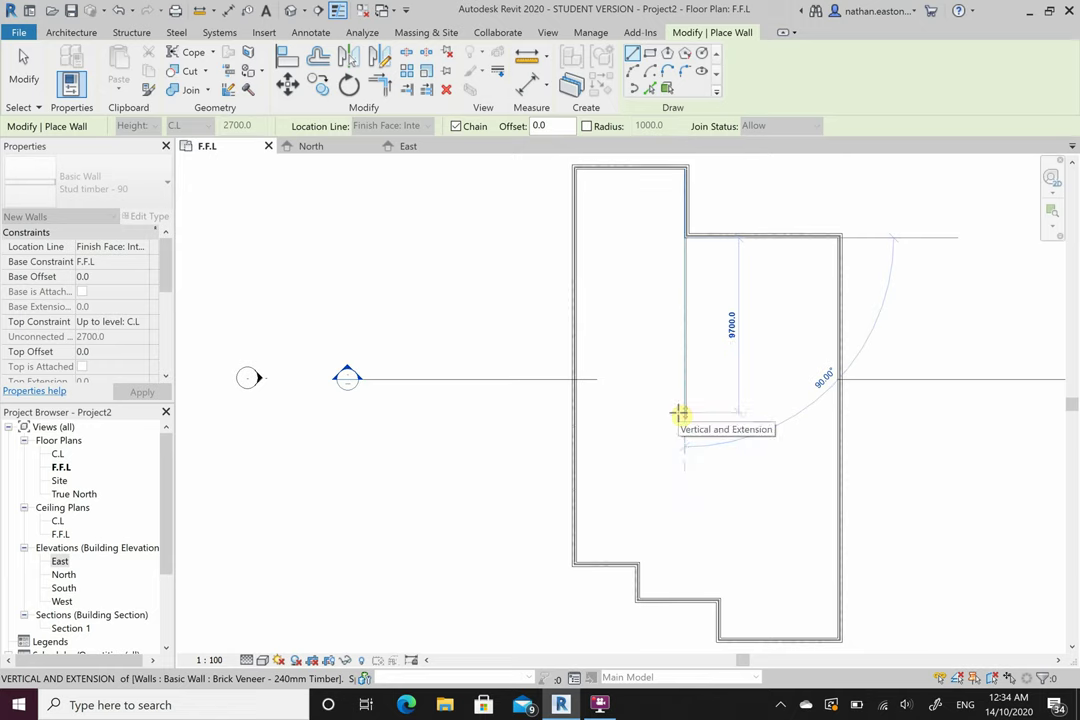
pyautogui.write('95')
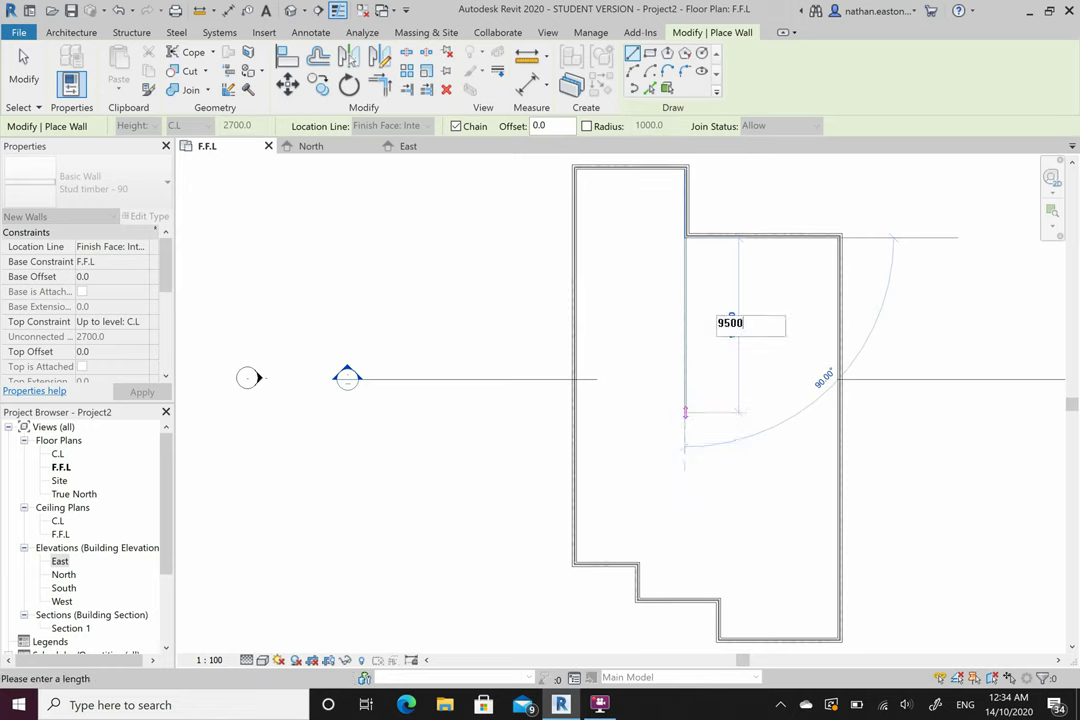
pyautogui.write('00')
pyautogui.press('Return')
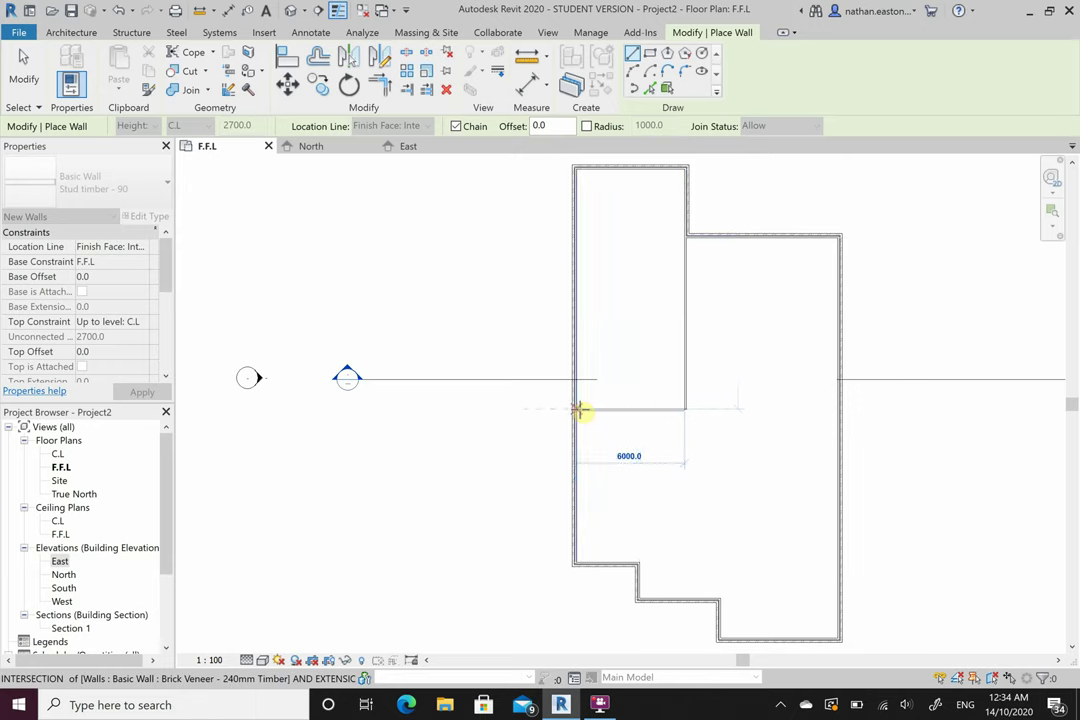
# Continue the stud wall horizontally to the left exterior wall, finish placement, and inspect the join at the inner step corner
pyautogui.click(580, 410)
pyautogui.press('Escape')
pyautogui.press('Escape')
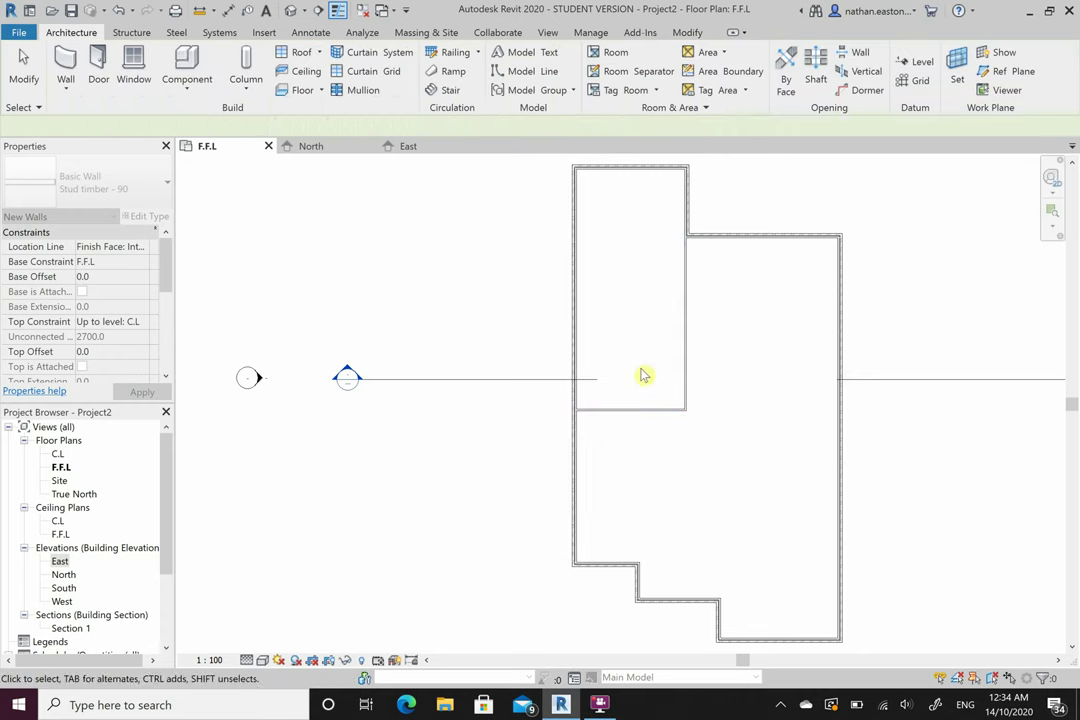
pyautogui.scroll(6, 693, 248)
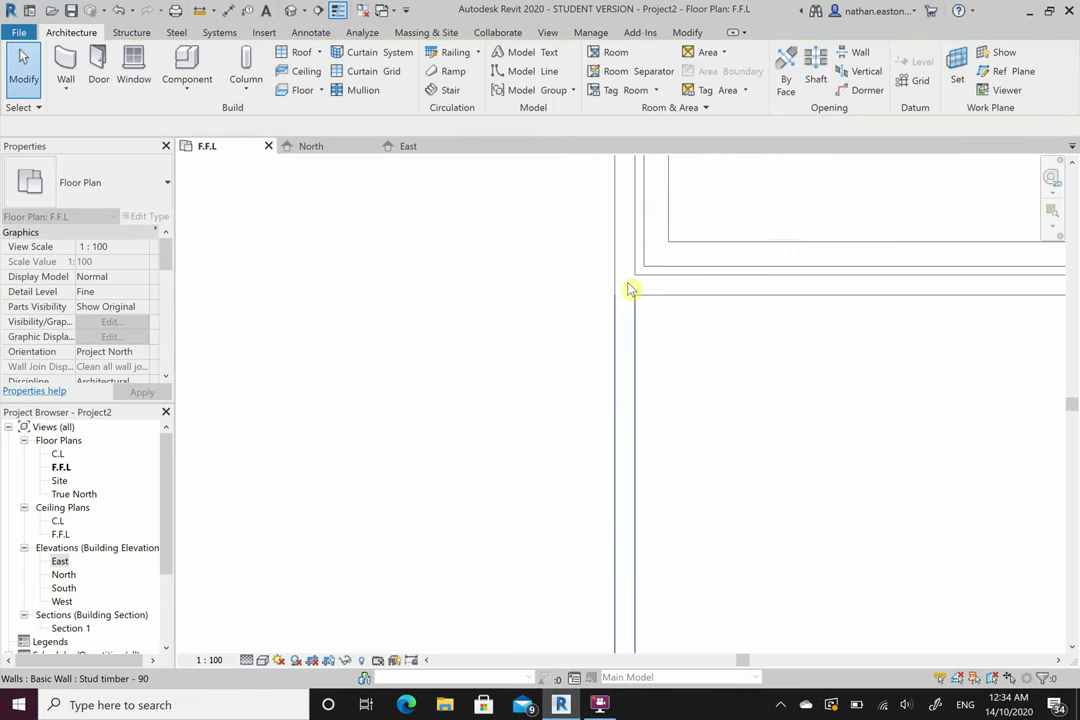
pyautogui.scroll(-3, 752, 205)
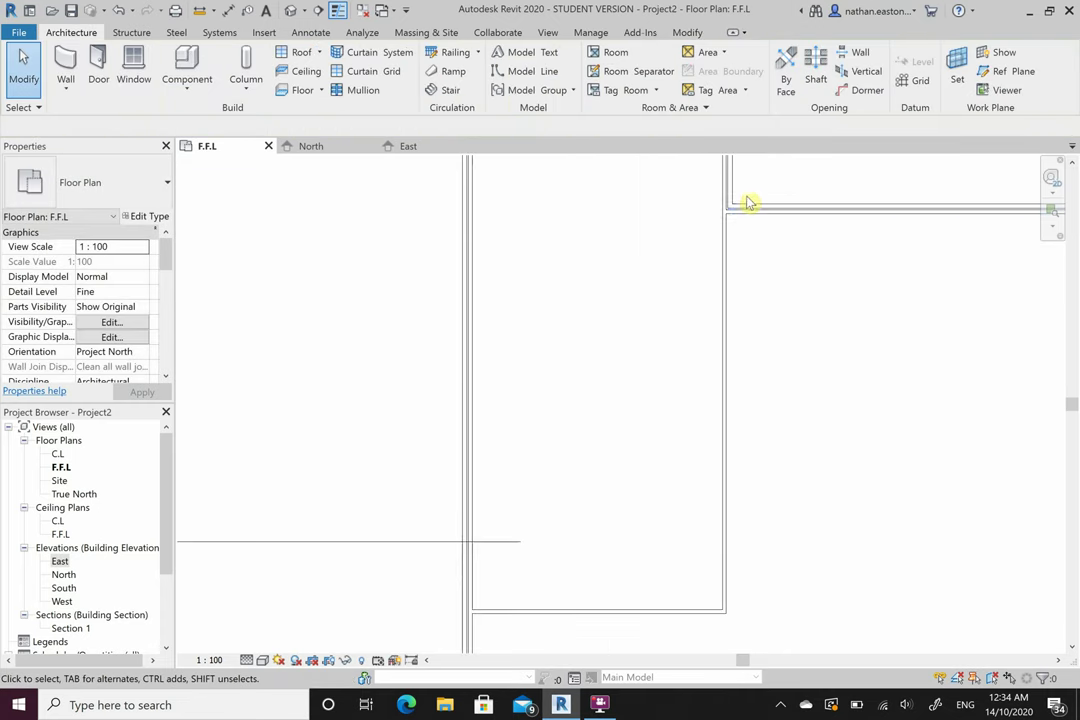
pyautogui.scroll(-4, 468, 630)
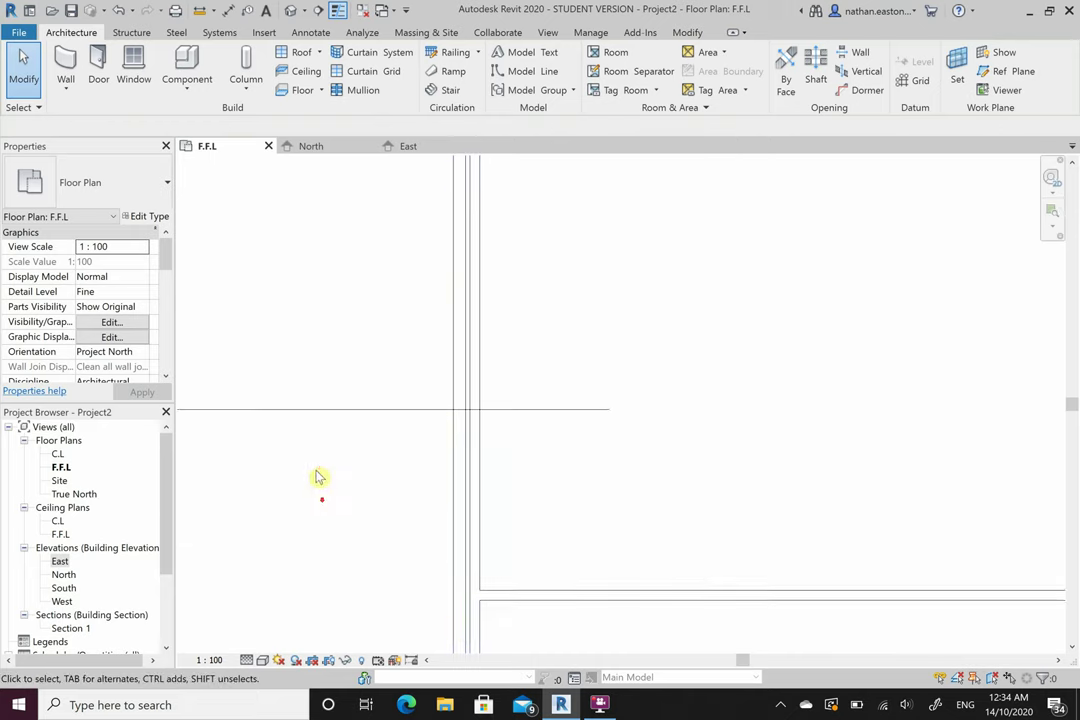
# With location line Finish Face: Exterior, draw a vertical stud wall about 3300 mm long upward from the lower right step's inner corner
pyautogui.scroll(-2, 419, 307)
pyautogui.scroll(1, 482, 320)
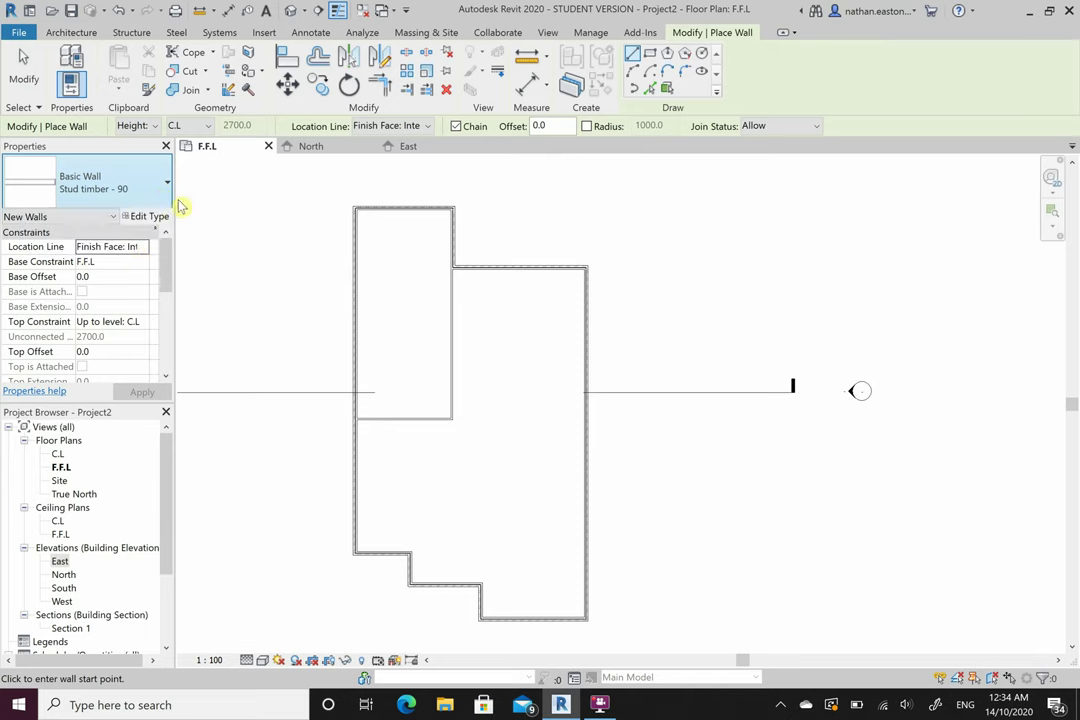
pyautogui.click(143, 248)
pyautogui.click(143, 287)
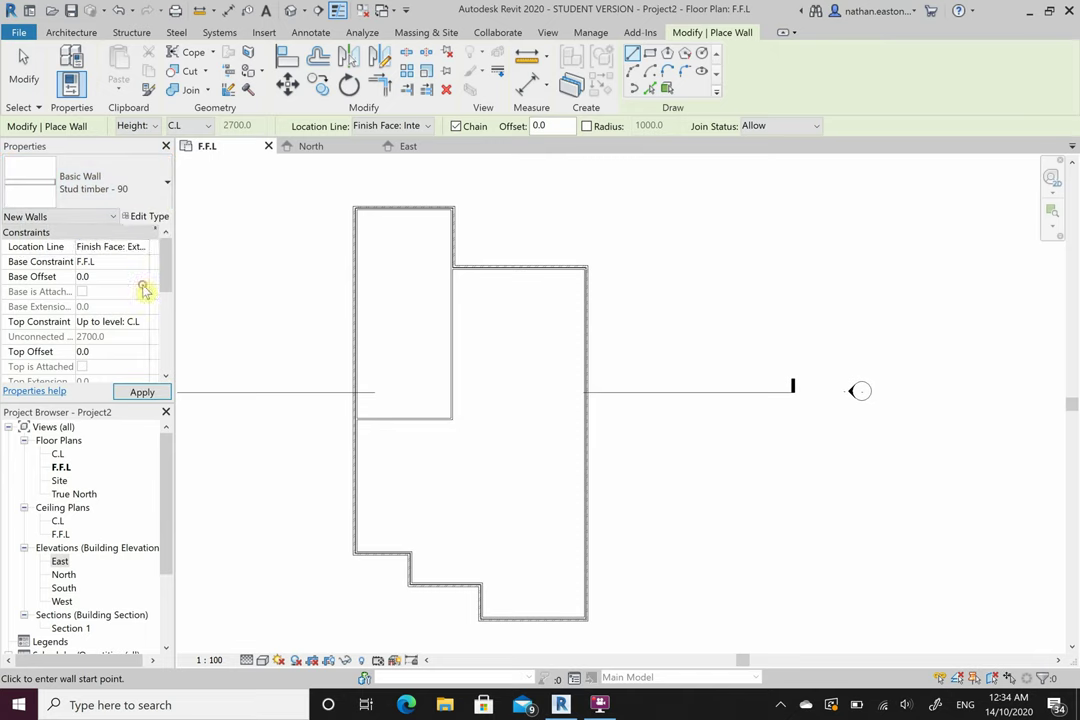
pyautogui.scroll(4, 485, 585)
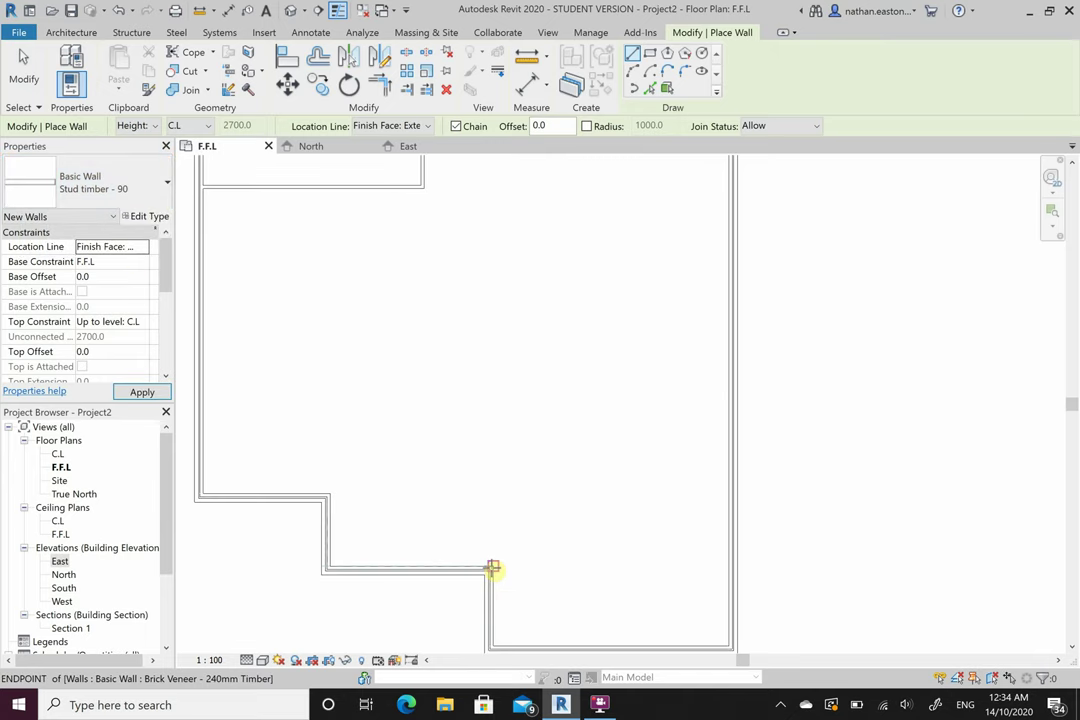
pyautogui.click(493, 568)
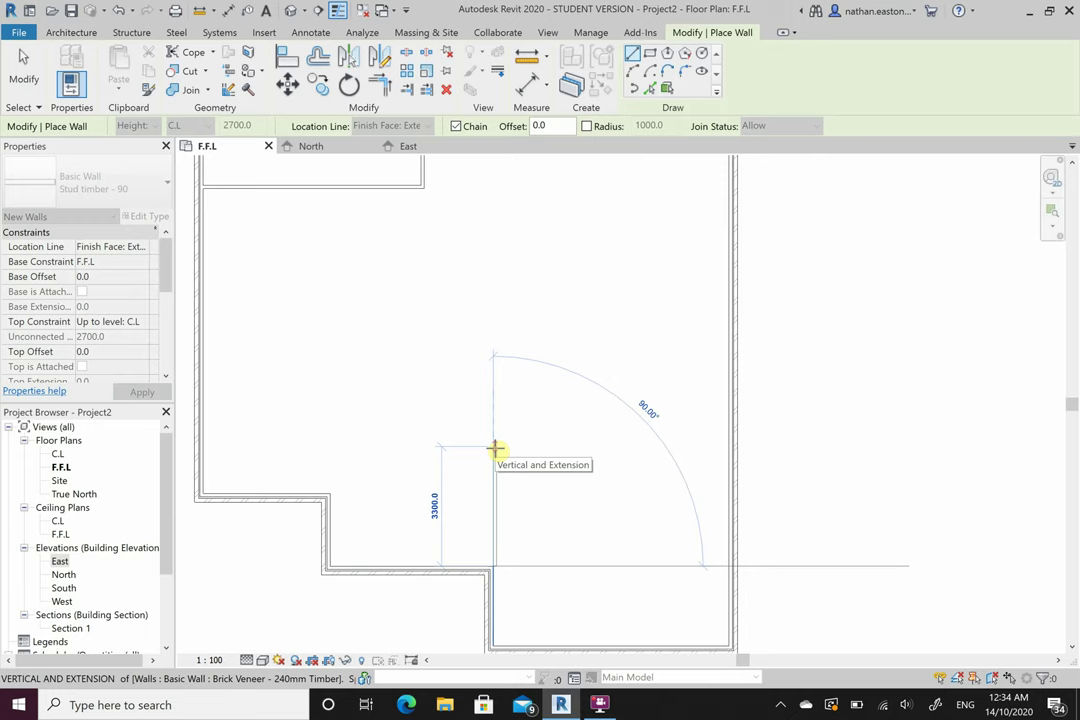
pyautogui.click(494, 450)
pyautogui.press('Escape')
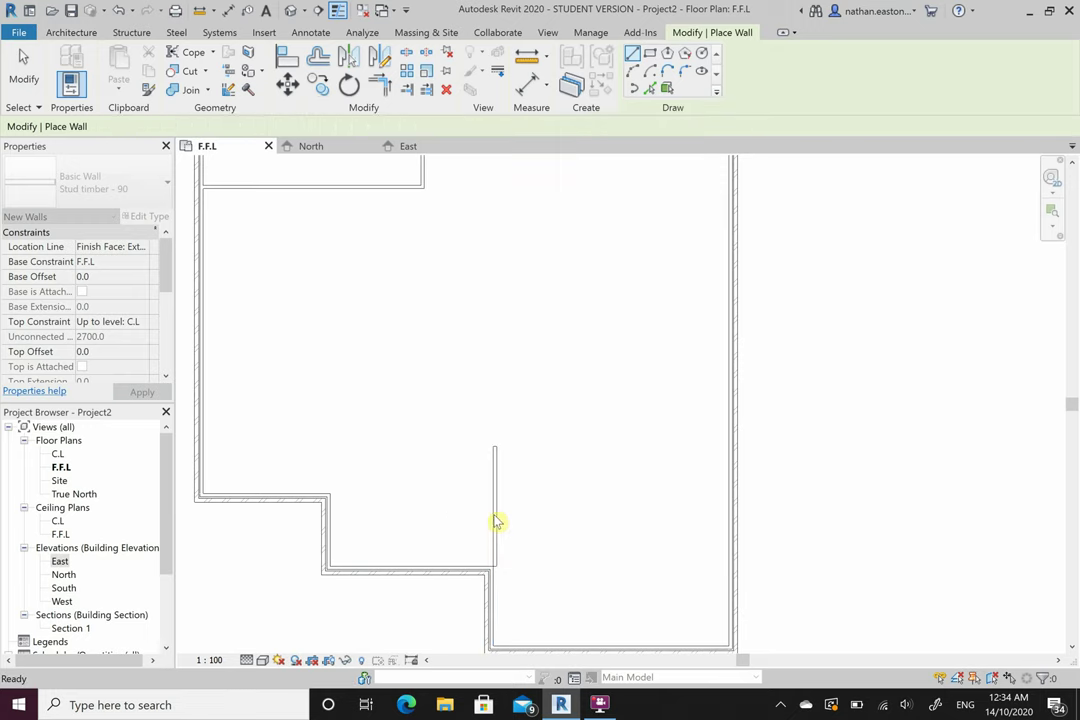
pyautogui.press('Escape')
# Flip the new vertical stud wall's orientation and check its alignment with the brick veneer wall at the lower step corner
pyautogui.click(493, 527)
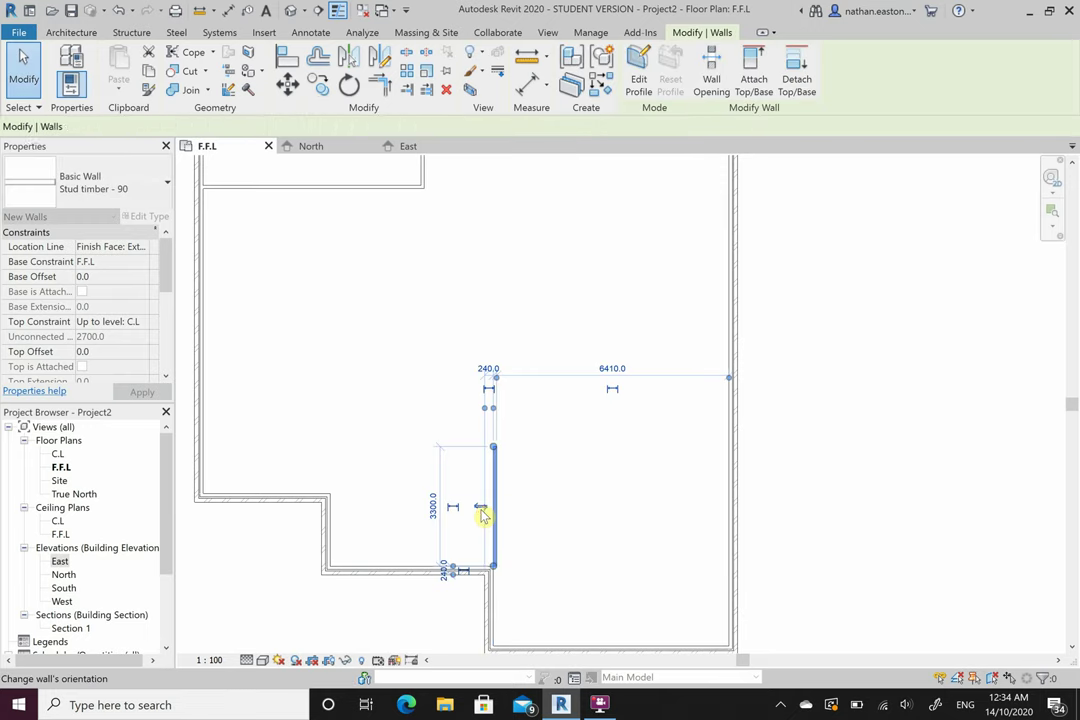
pyautogui.click(529, 575)
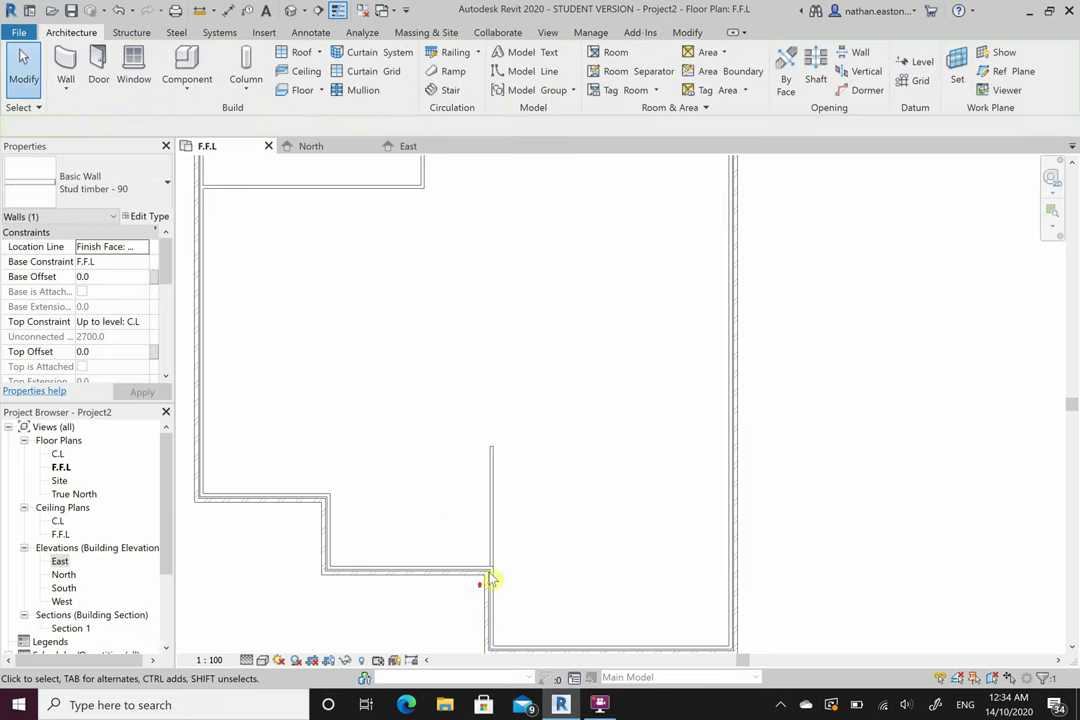
pyautogui.scroll(6, 490, 578)
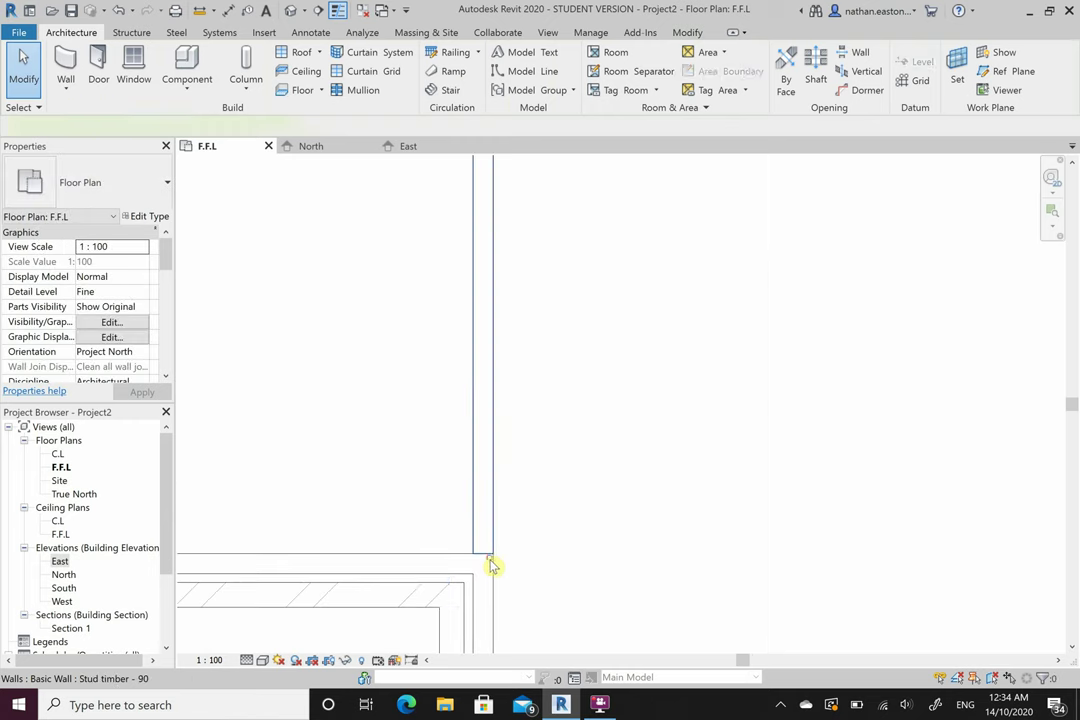
pyautogui.click(491, 566)
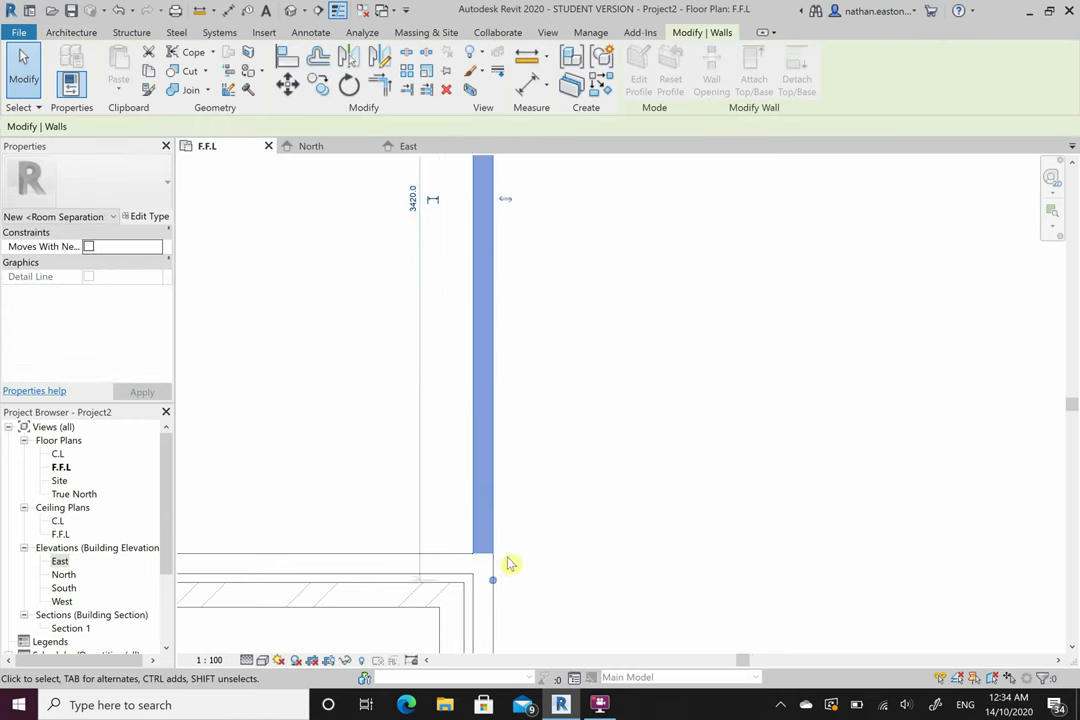
pyautogui.click(512, 567)
pyautogui.scroll(-2, 511, 468)
# Flip the orientation of the vertical stud wall at the lower step corner again and unjoin its elements
pyautogui.click(507, 468)
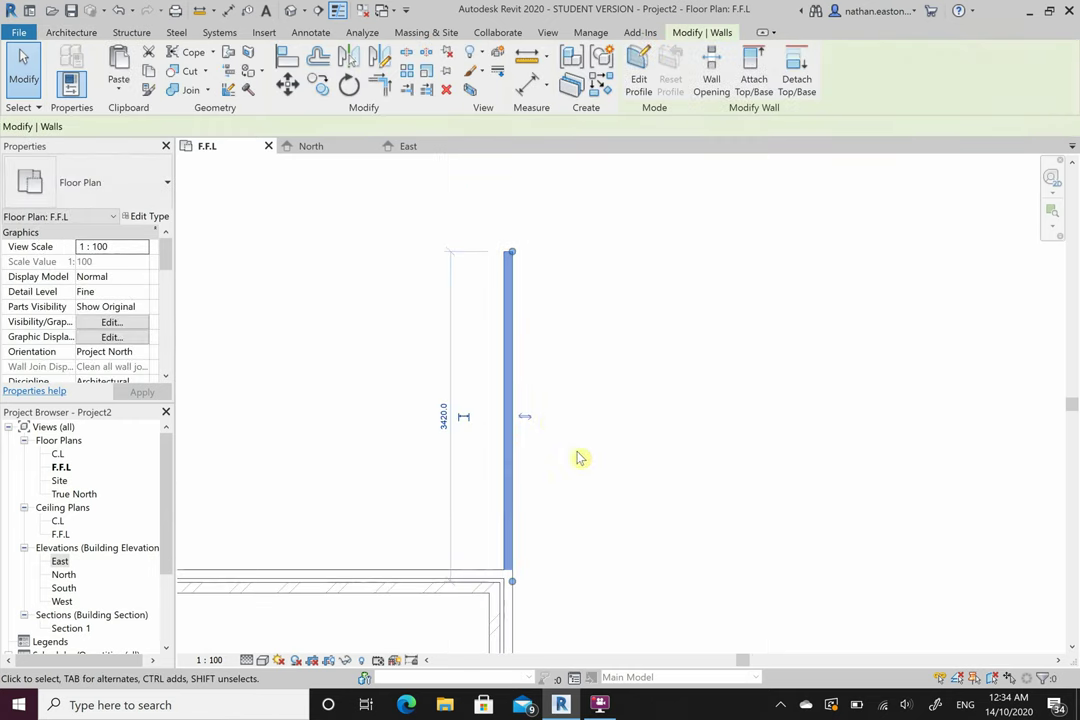
pyautogui.click(526, 424)
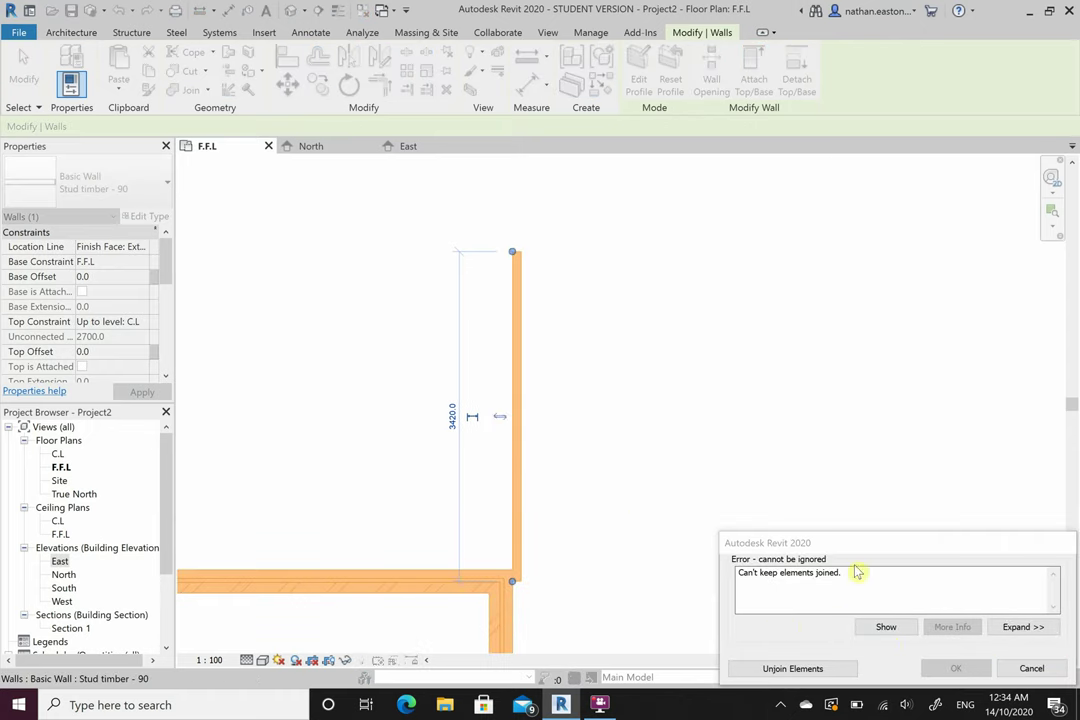
pyautogui.scroll(-2, 636, 377)
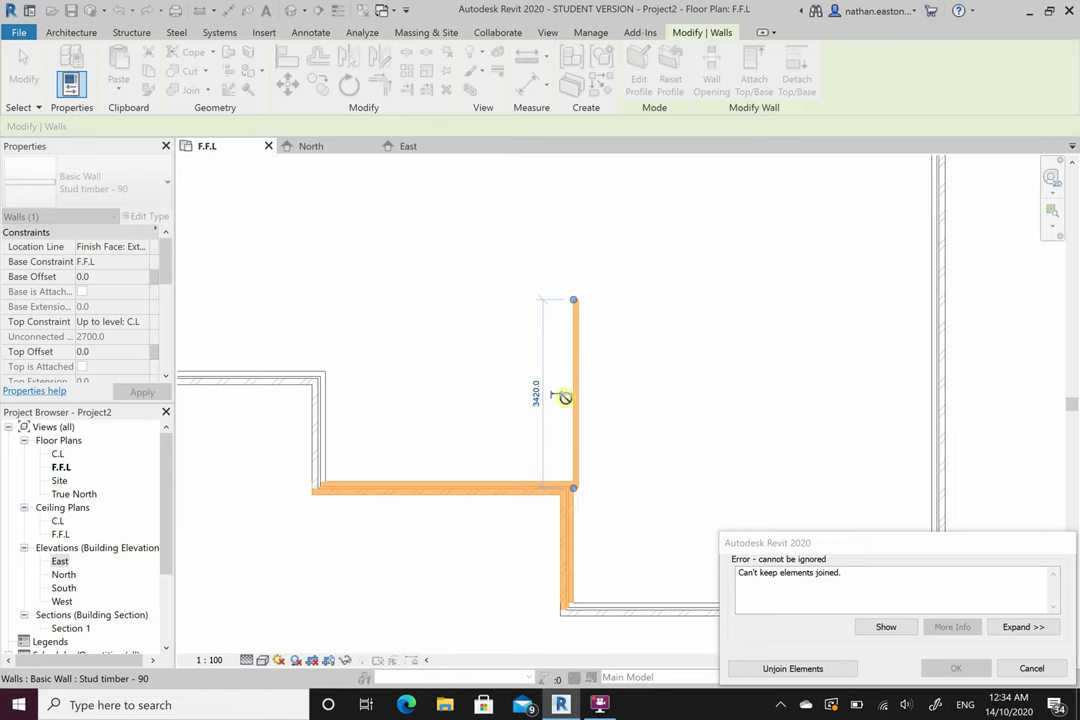
pyautogui.scroll(4, 583, 392)
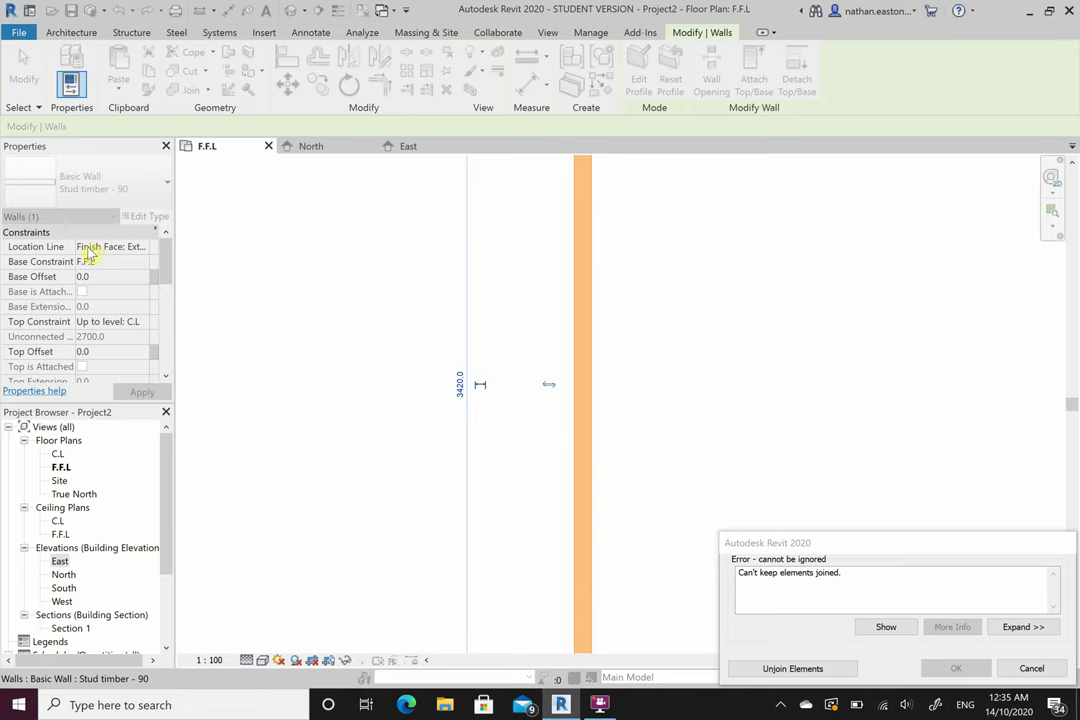
pyautogui.scroll(-4, 603, 353)
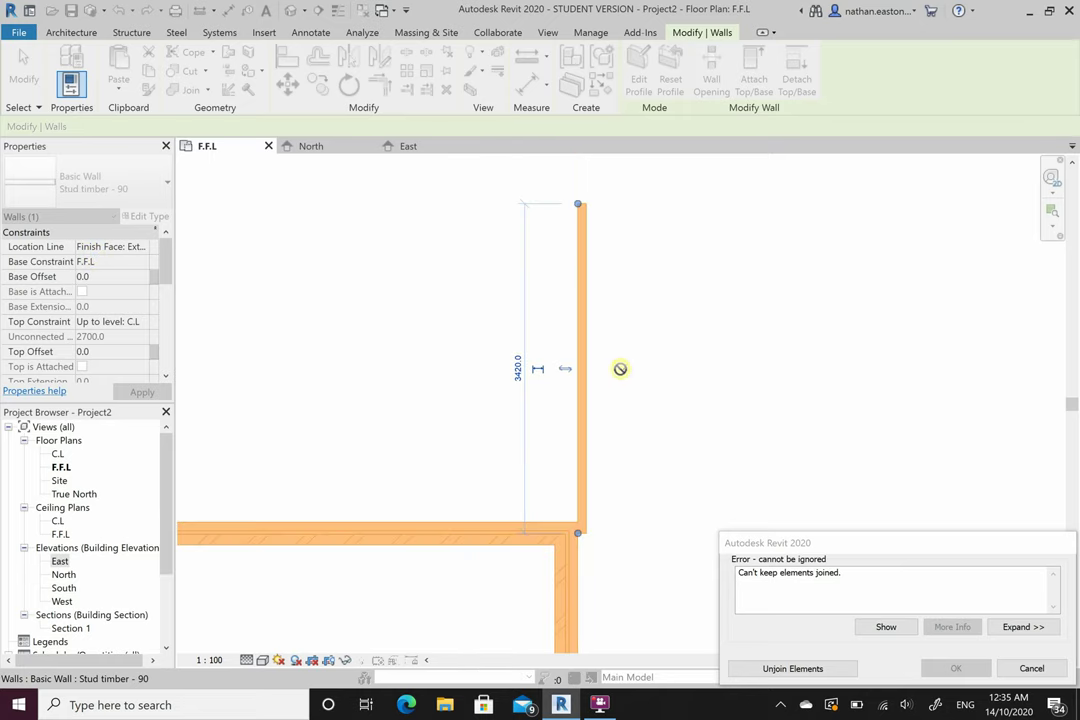
pyautogui.scroll(1, 629, 415)
pyautogui.scroll(1, 584, 497)
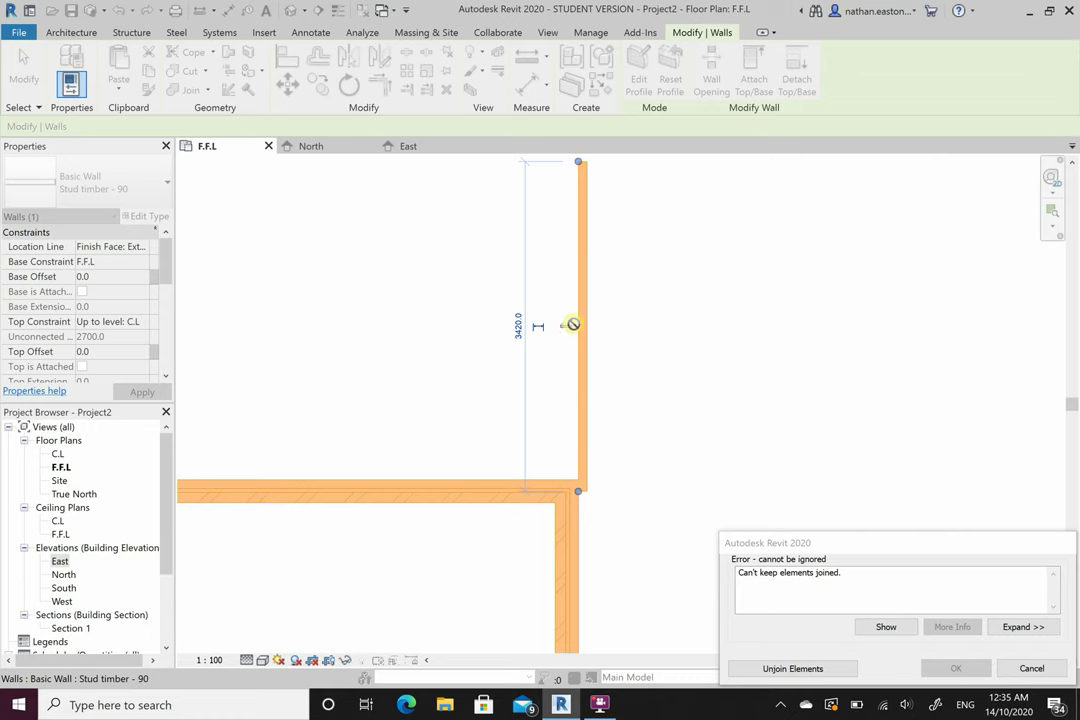
pyautogui.click(782, 669)
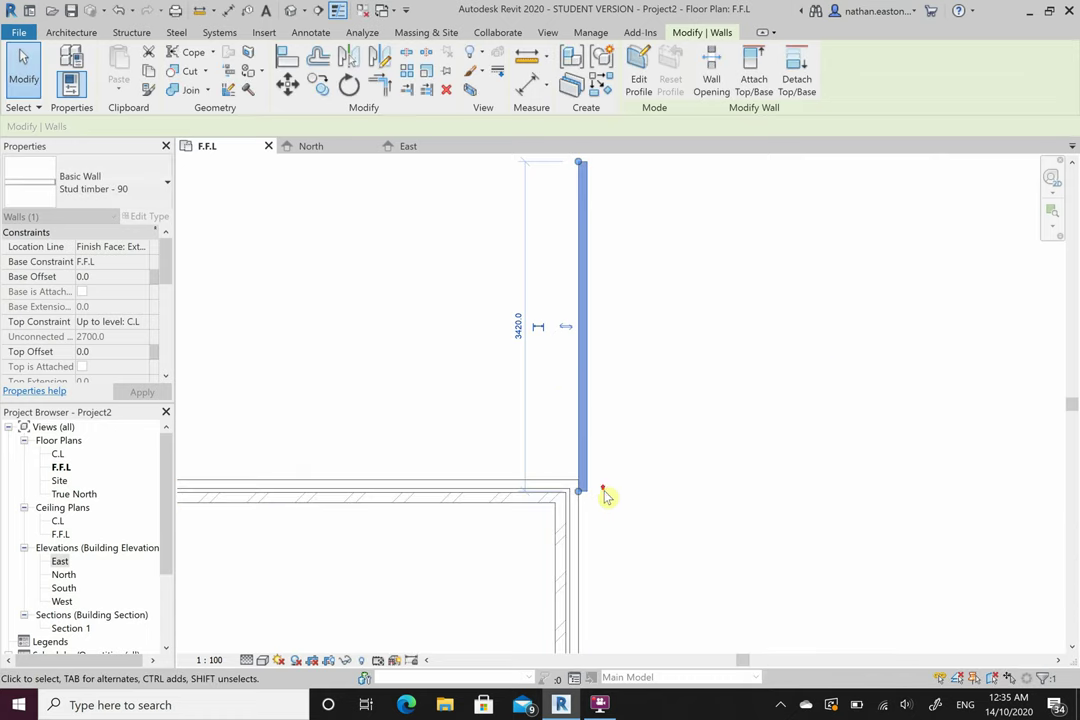
# Inspect the lower end of the flipped vertical stud wall at the step corner and delete that wall
pyautogui.scroll(1, 591, 503)
pyautogui.scroll(1, 591, 503)
pyautogui.click(523, 499)
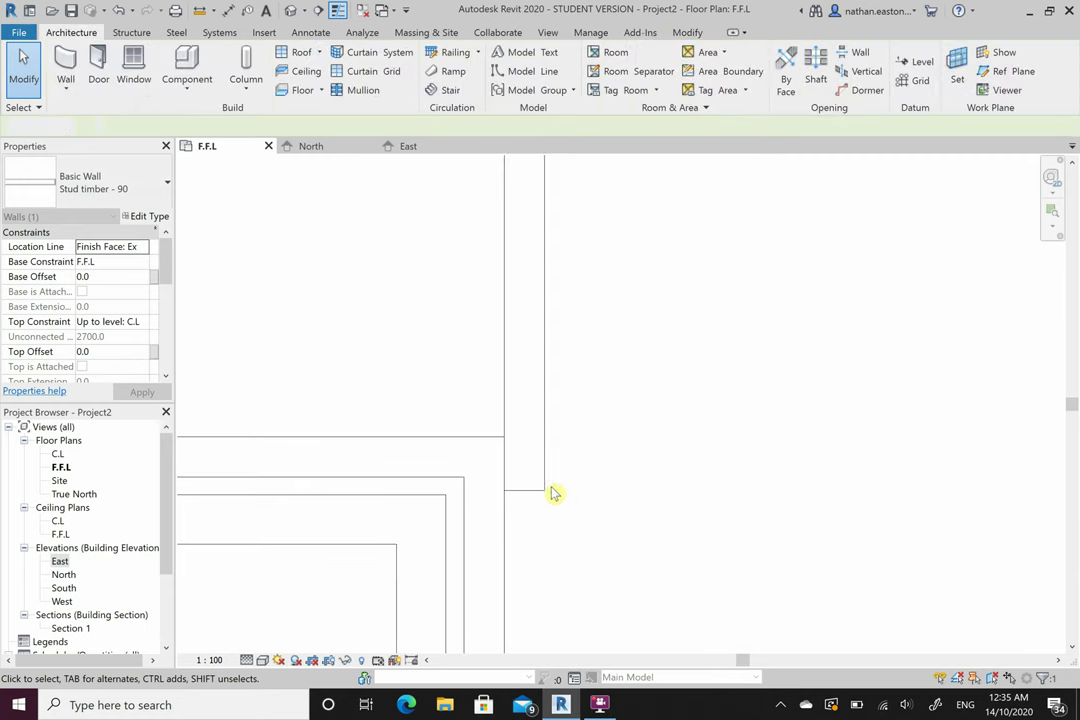
pyautogui.click(544, 505)
pyautogui.scroll(-1, 646, 535)
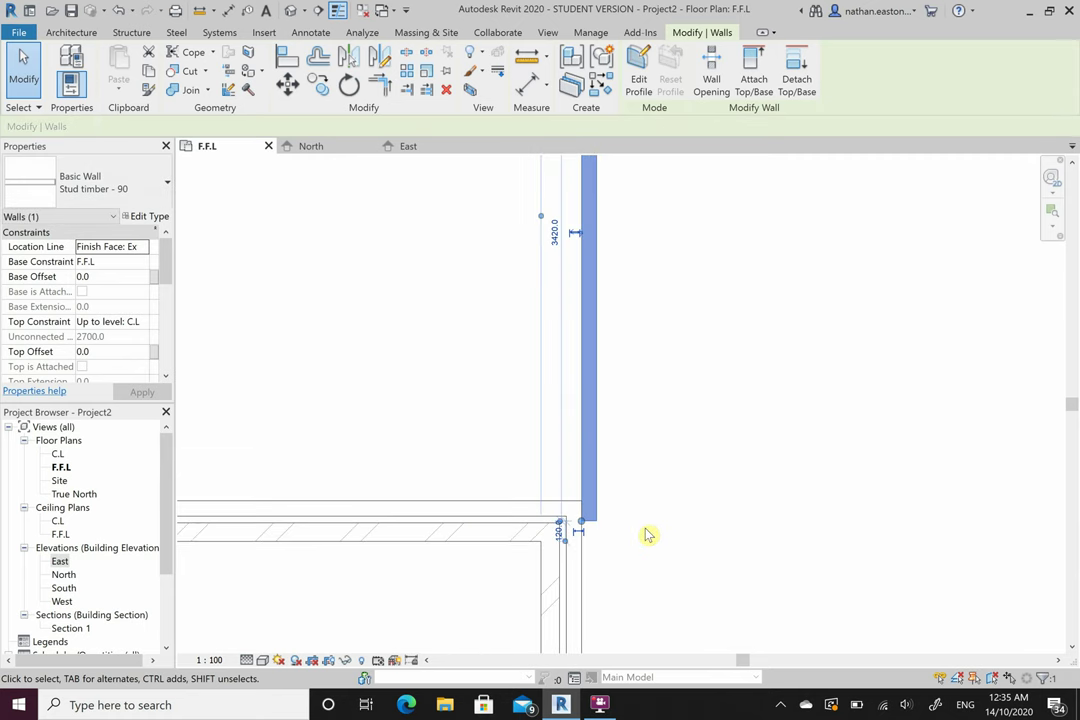
pyautogui.press('Delete')
pyautogui.scroll(-2, 646, 535)
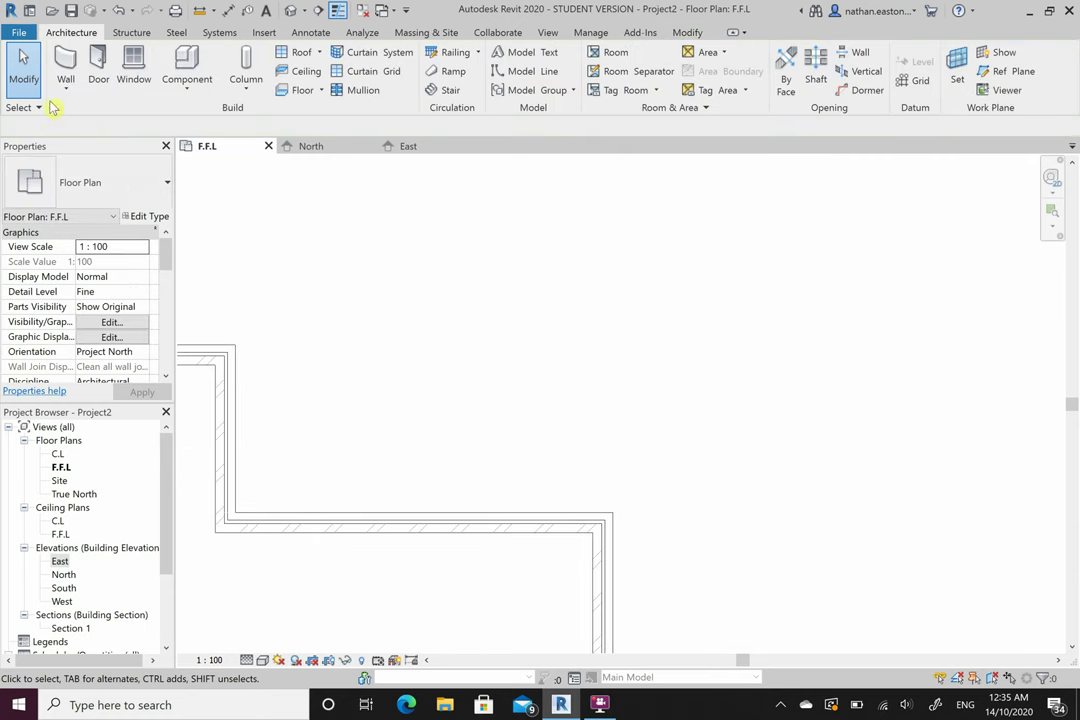
# Draw a Stud timber - 90 wall 2500 mm upward from the lower right step's inner corner, continuing horizontally to the right exterior wall
pyautogui.click(64, 62)
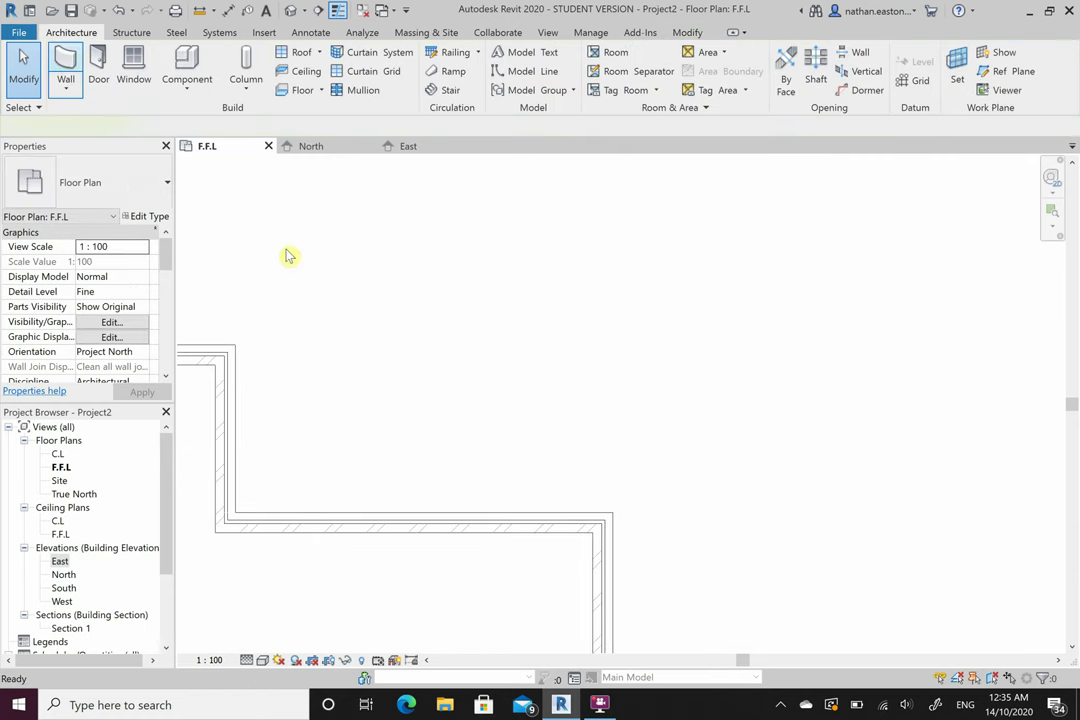
pyautogui.click(613, 512)
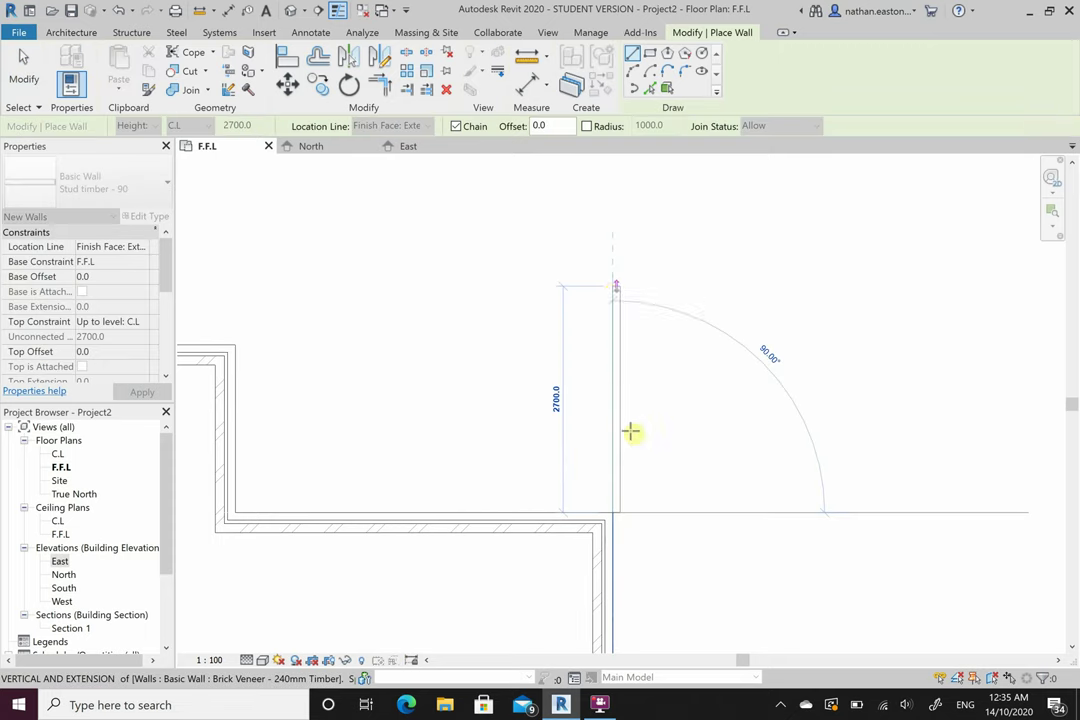
pyautogui.scroll(-3, 632, 500)
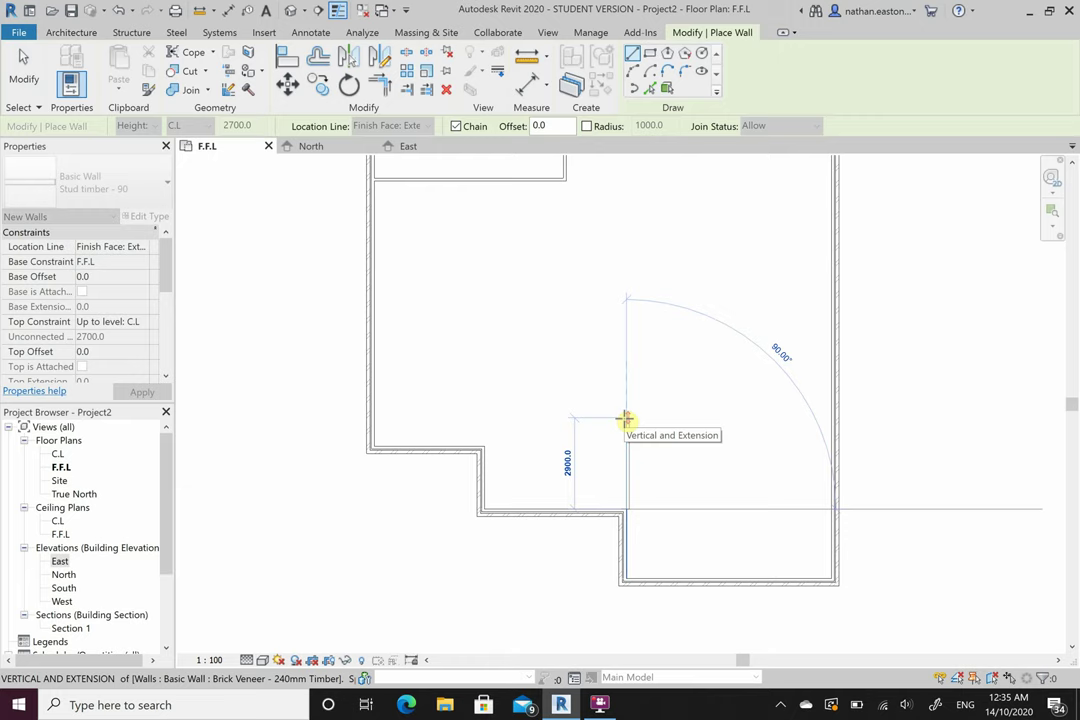
pyautogui.write('2500')
pyautogui.press('Return')
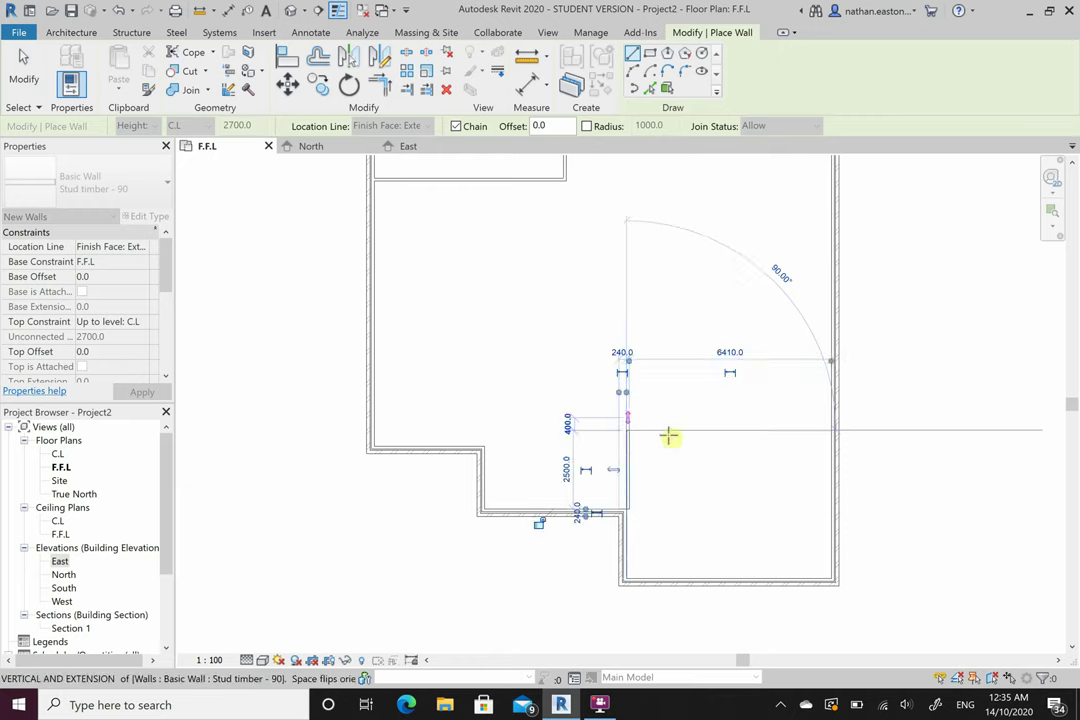
pyautogui.click(831, 431)
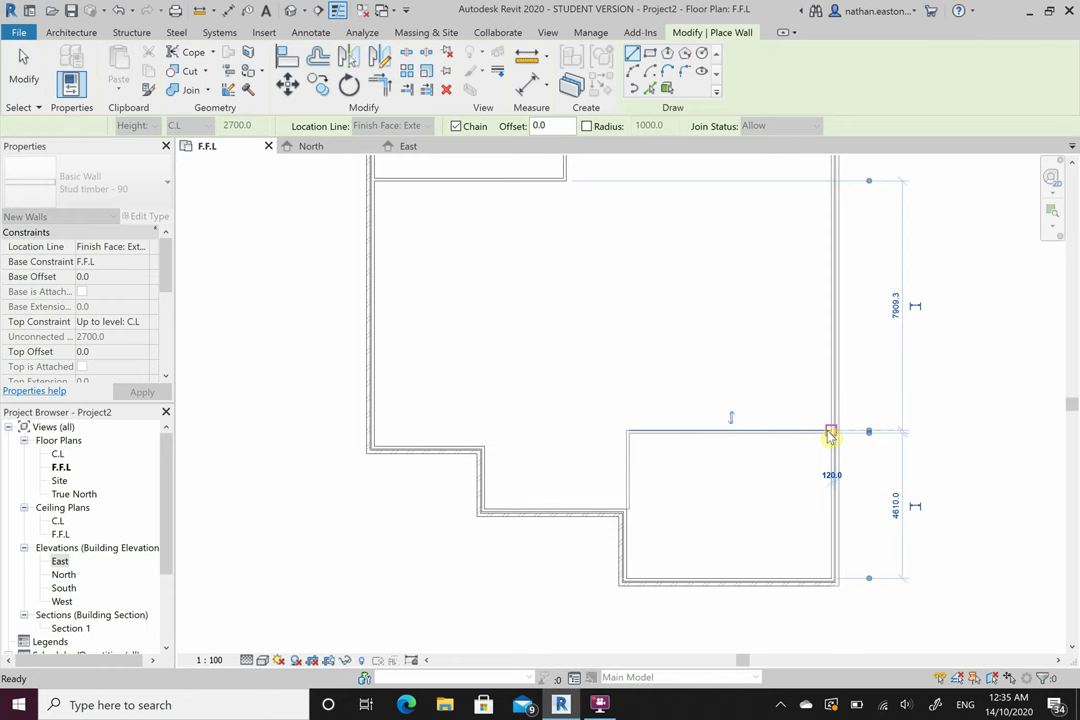
pyautogui.press('Escape')
pyautogui.press('Escape')
# Flip the short vertical stud wall's orientation and check its alignment with the brick veneer wall at the step corner
pyautogui.click(624, 494)
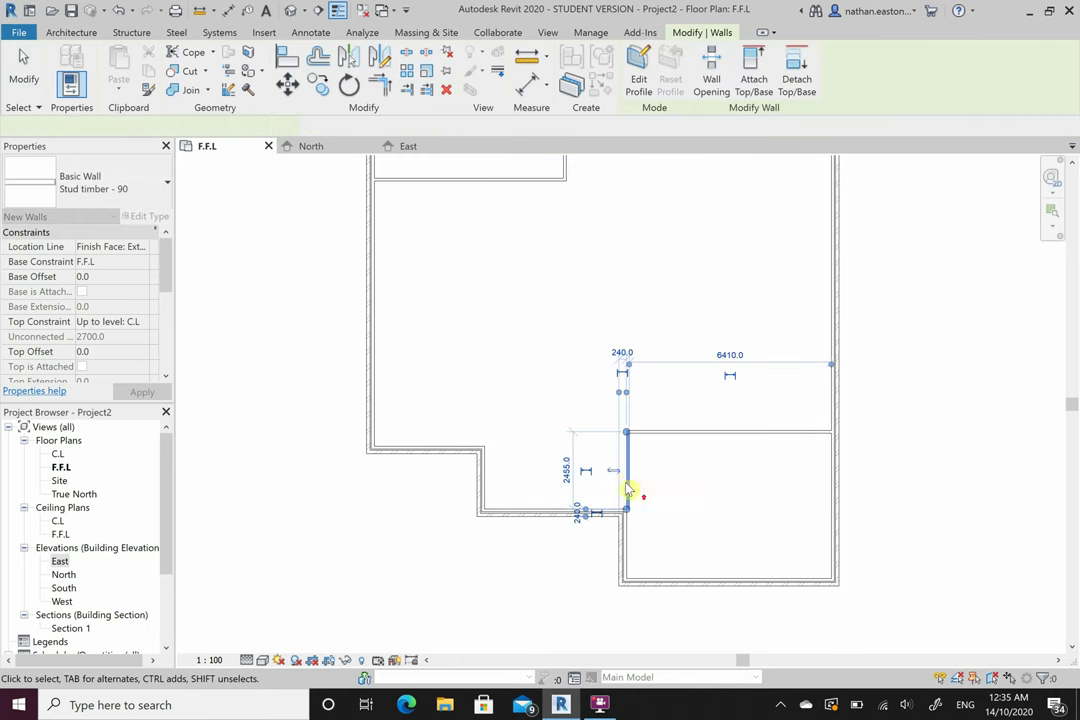
pyautogui.scroll(3, 630, 492)
pyautogui.click(595, 453)
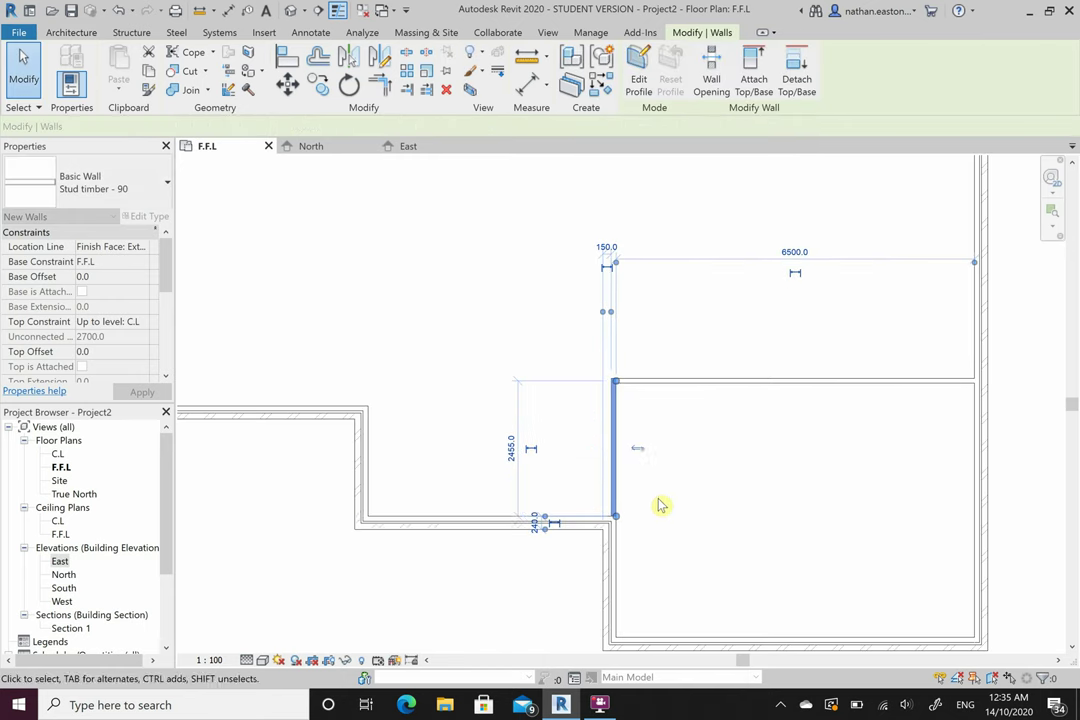
pyautogui.press('Escape')
pyautogui.scroll(4, 620, 518)
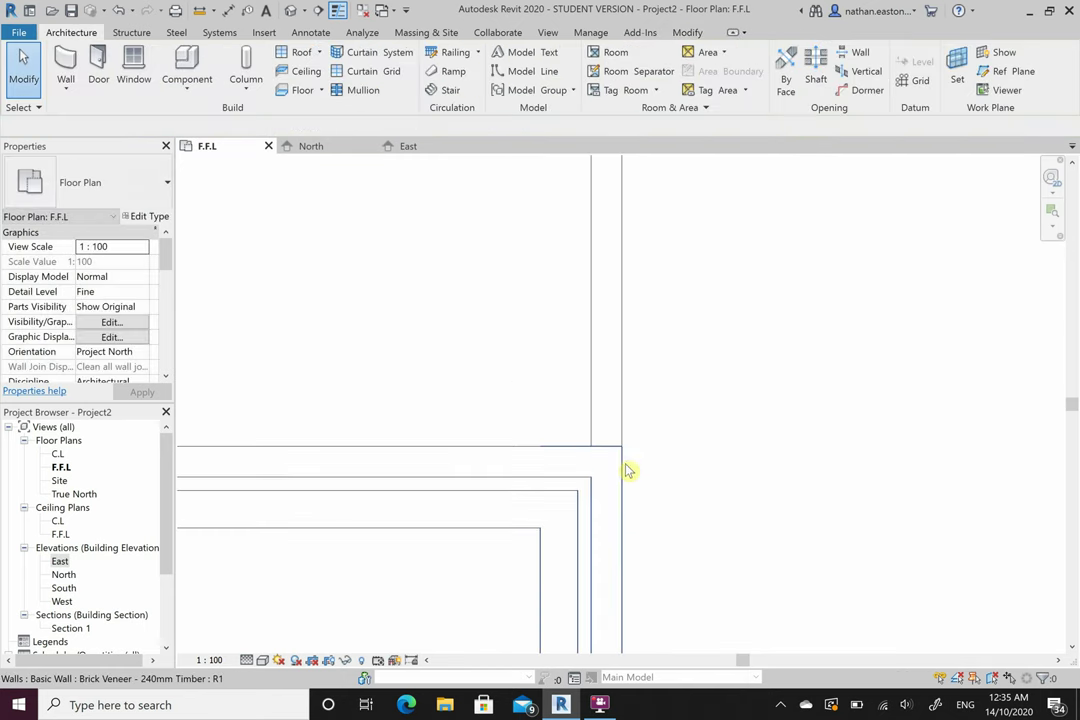
pyautogui.scroll(2, 628, 470)
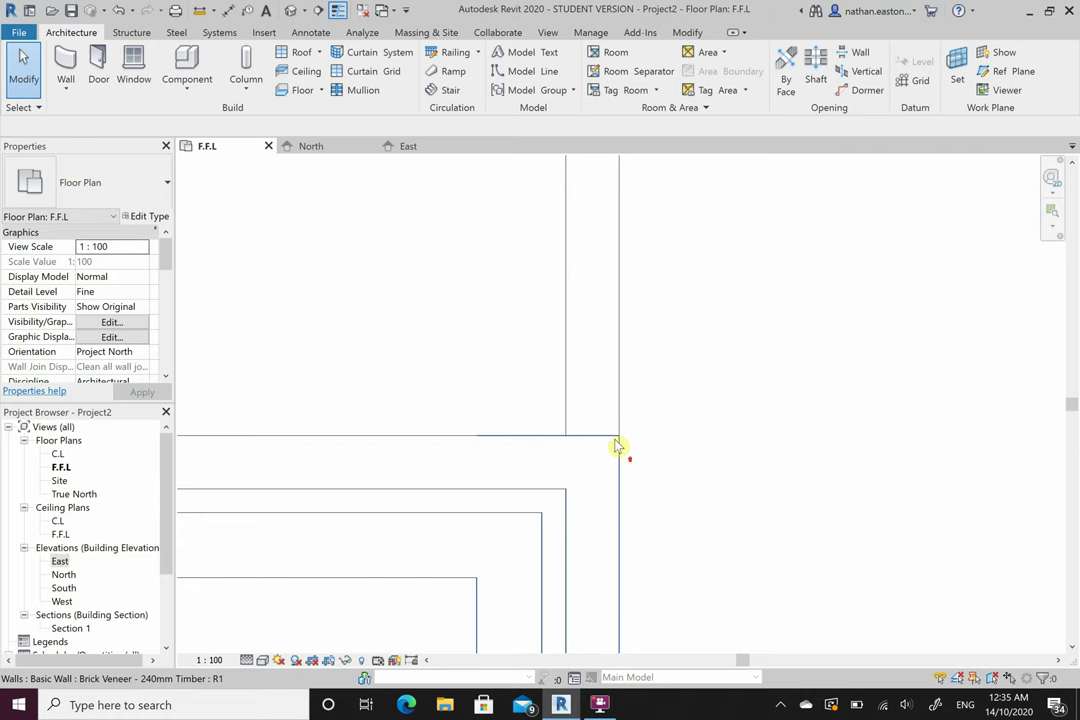
pyautogui.click(617, 350)
pyautogui.scroll(5, 622, 446)
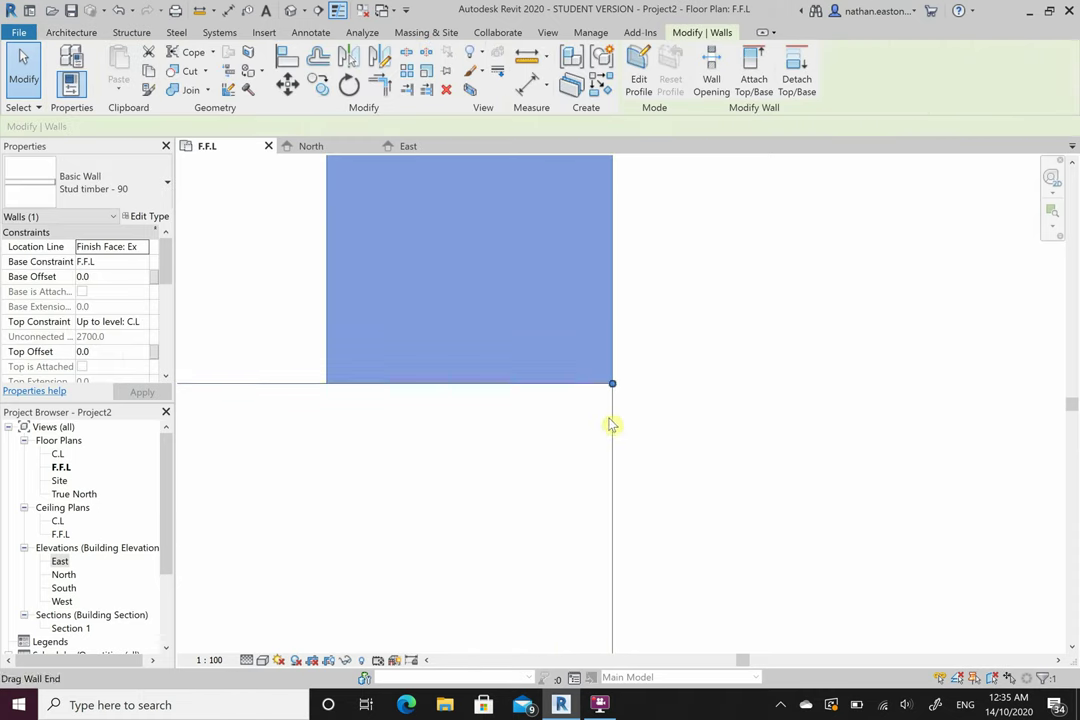
pyautogui.scroll(-2, 733, 352)
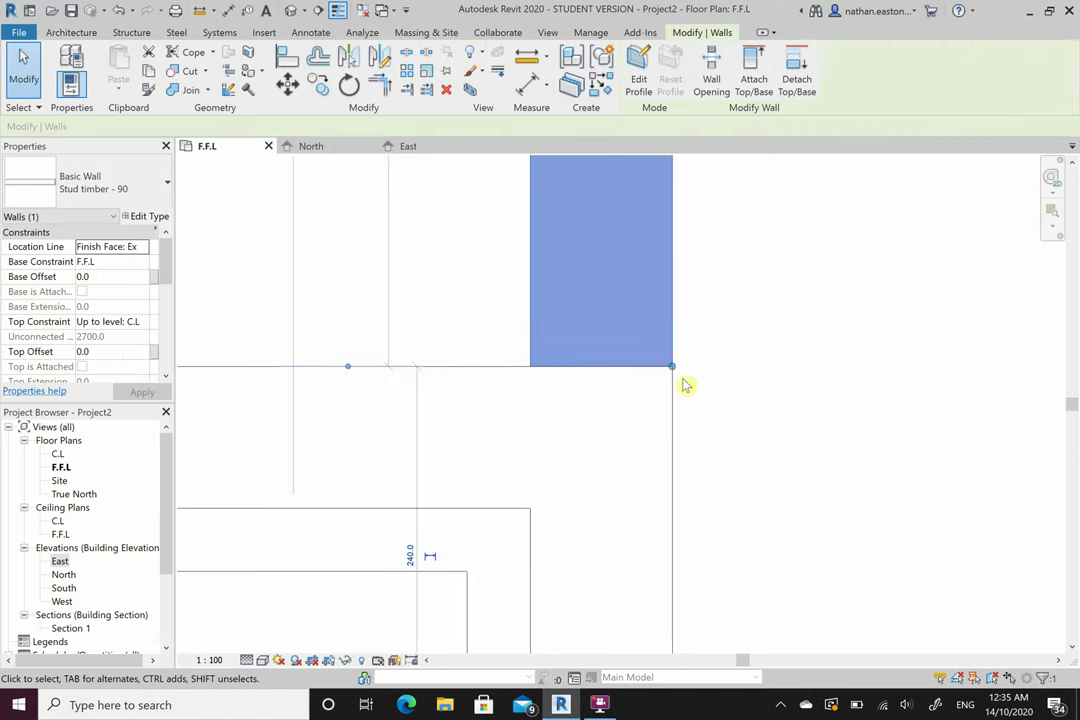
pyautogui.press('r')
pyautogui.press('s')
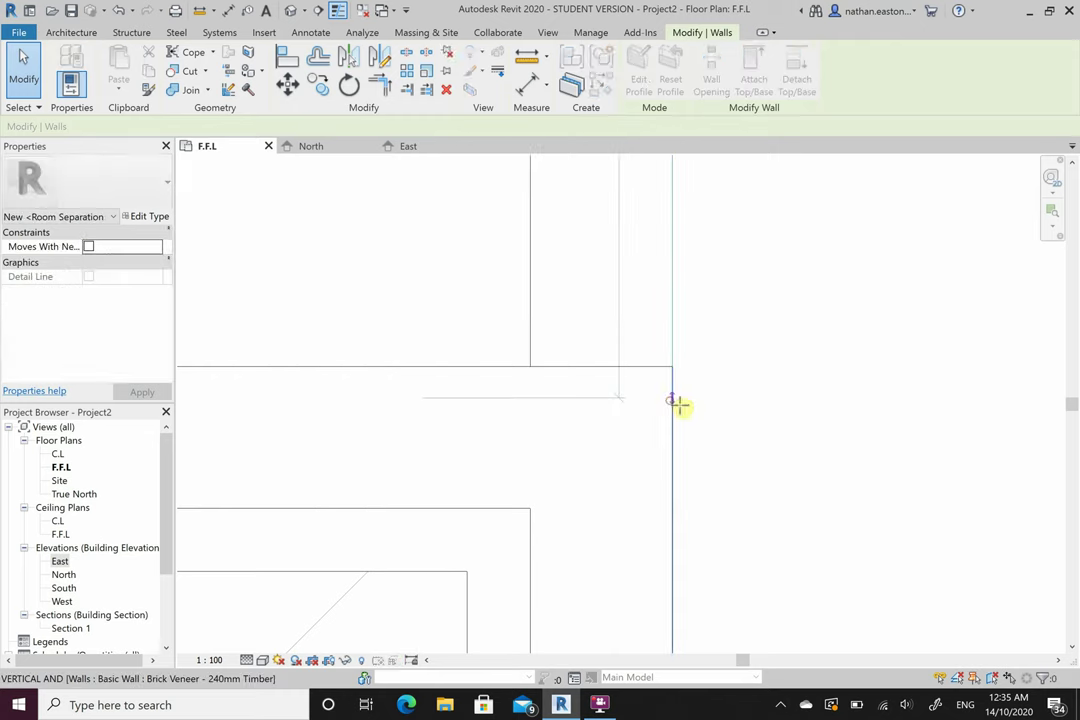
pyautogui.press('Escape')
pyautogui.press('Escape')
# Start another Stud timber - 90 wall with the location line set to Wall Centerline
pyautogui.scroll(5, 580, 542)
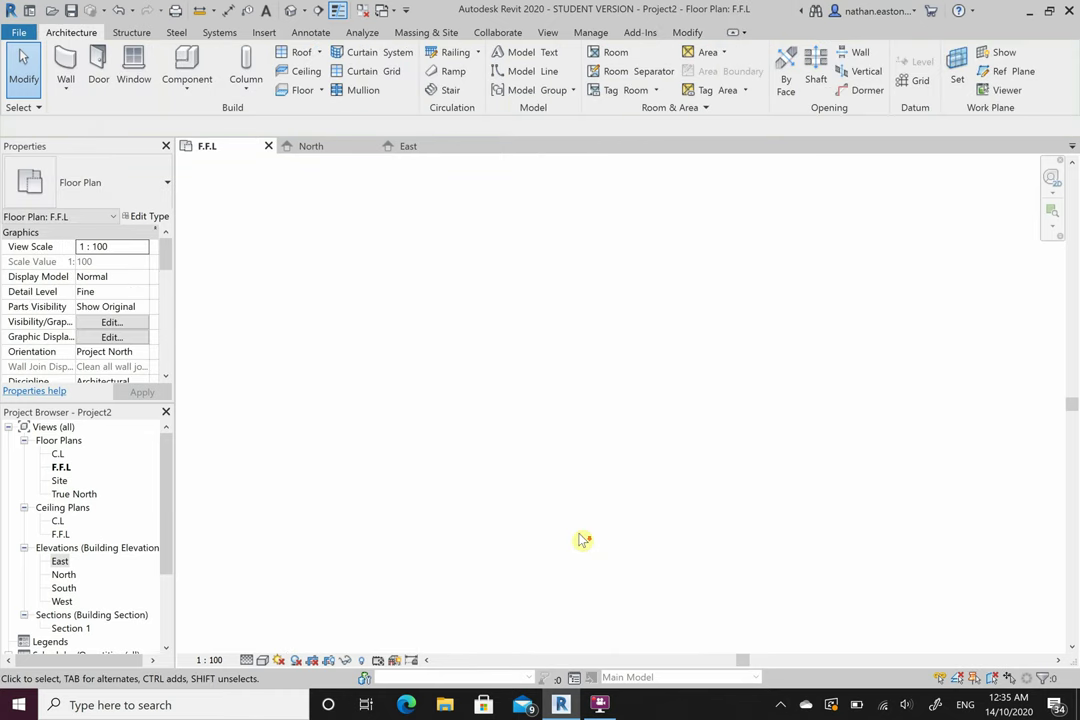
pyautogui.scroll(-4, 581, 526)
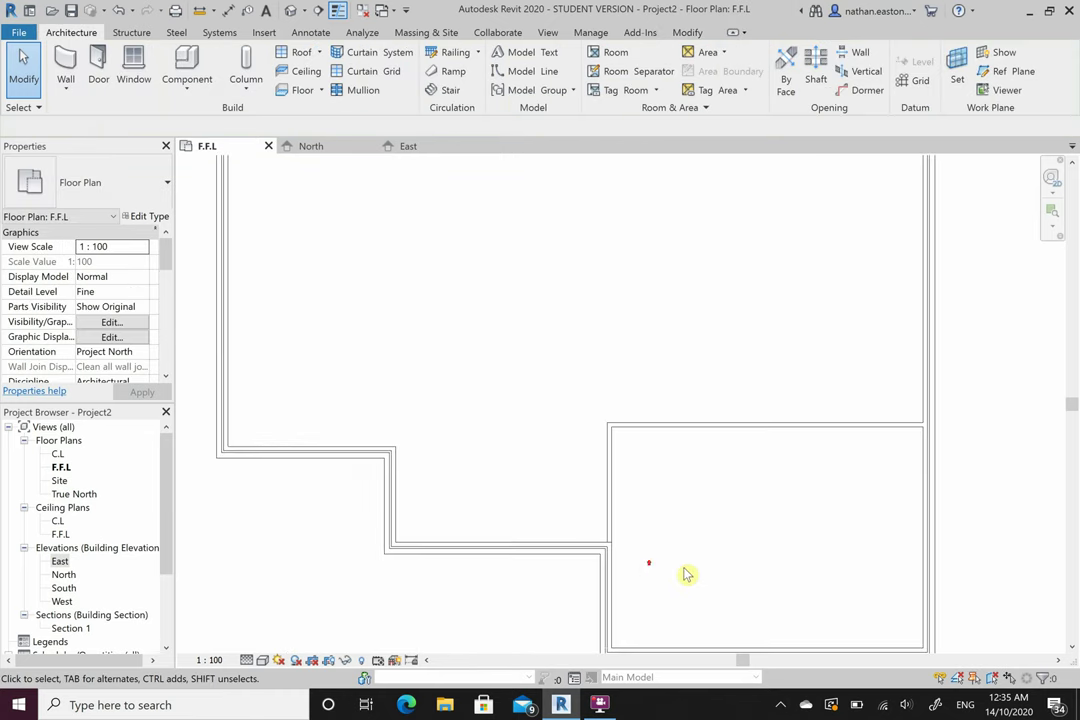
pyautogui.scroll(-4, 700, 570)
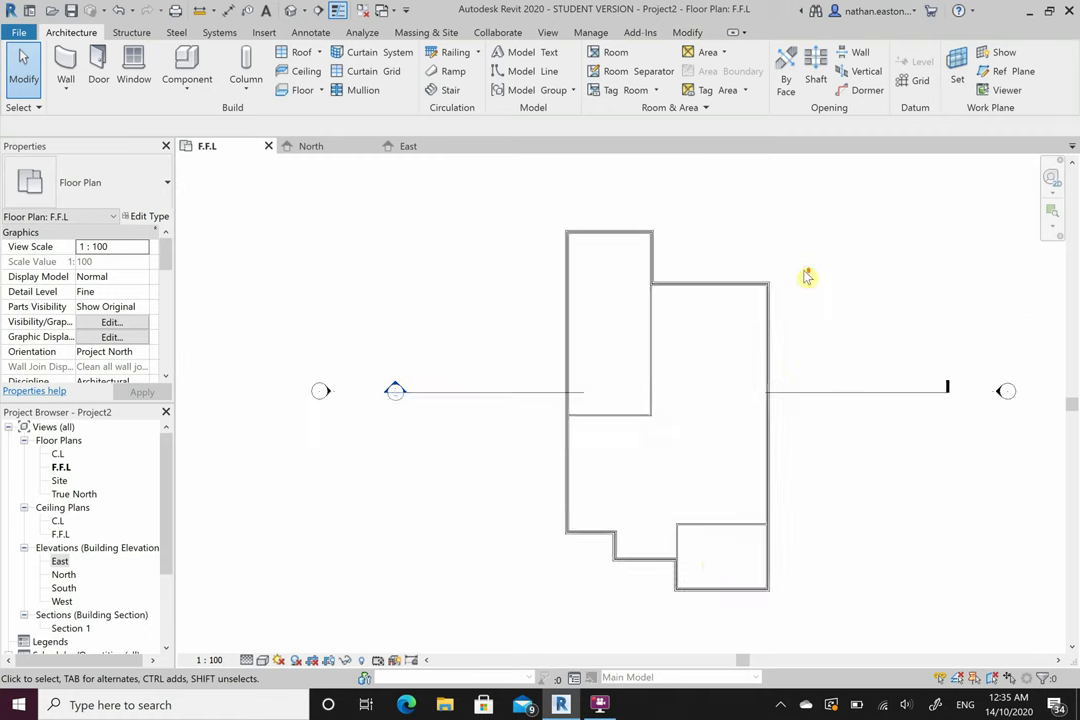
pyautogui.scroll(2, 808, 277)
pyautogui.scroll(1, 229, 186)
pyautogui.click(66, 78)
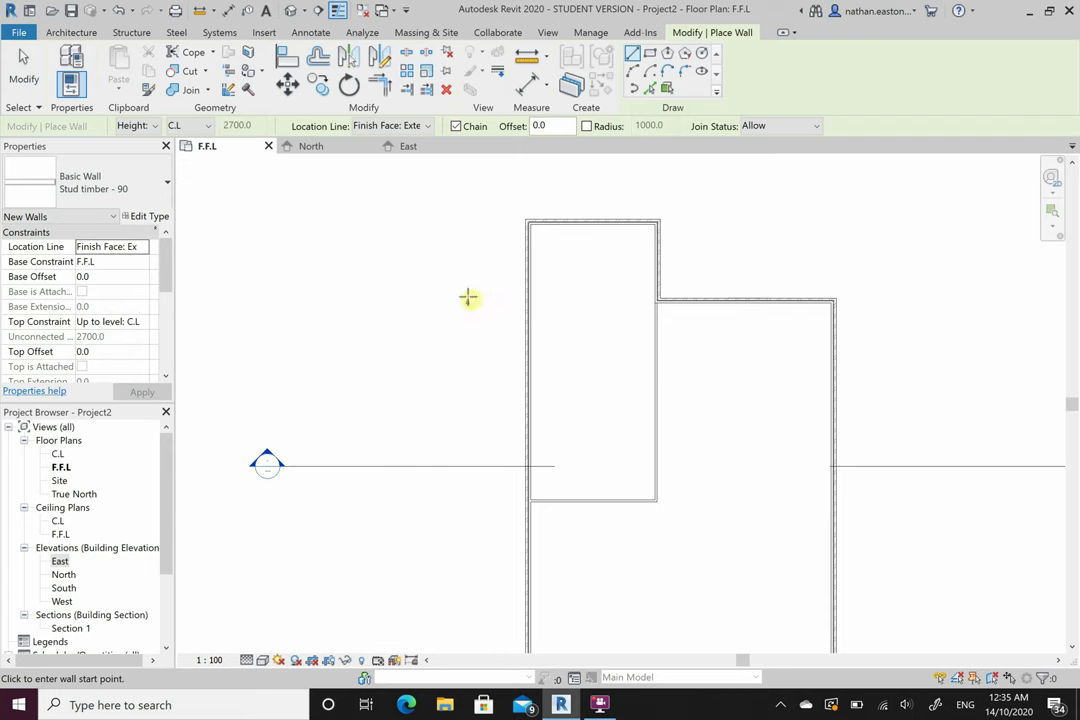
pyautogui.scroll(-2, 470, 295)
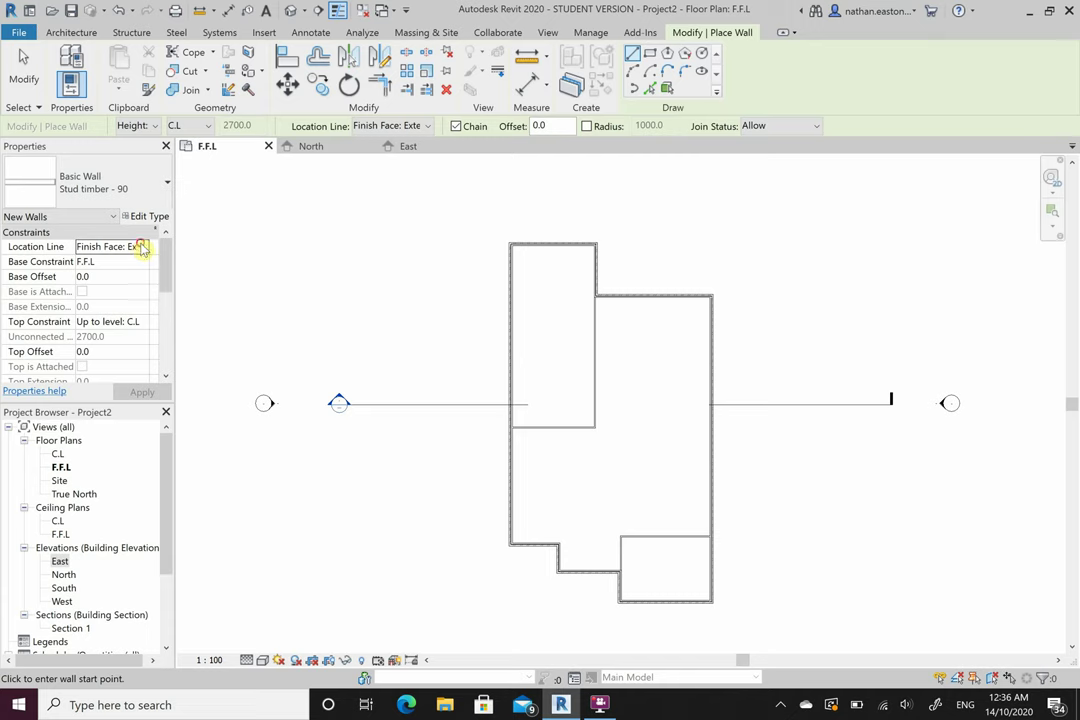
pyautogui.click(142, 247)
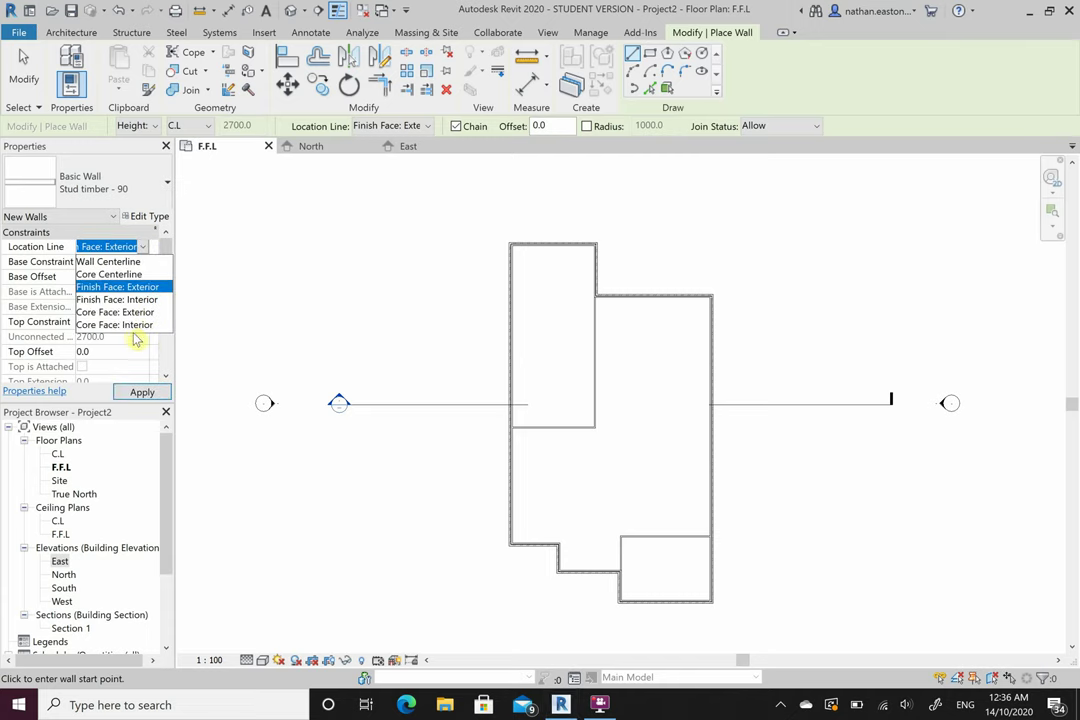
pyautogui.click(110, 262)
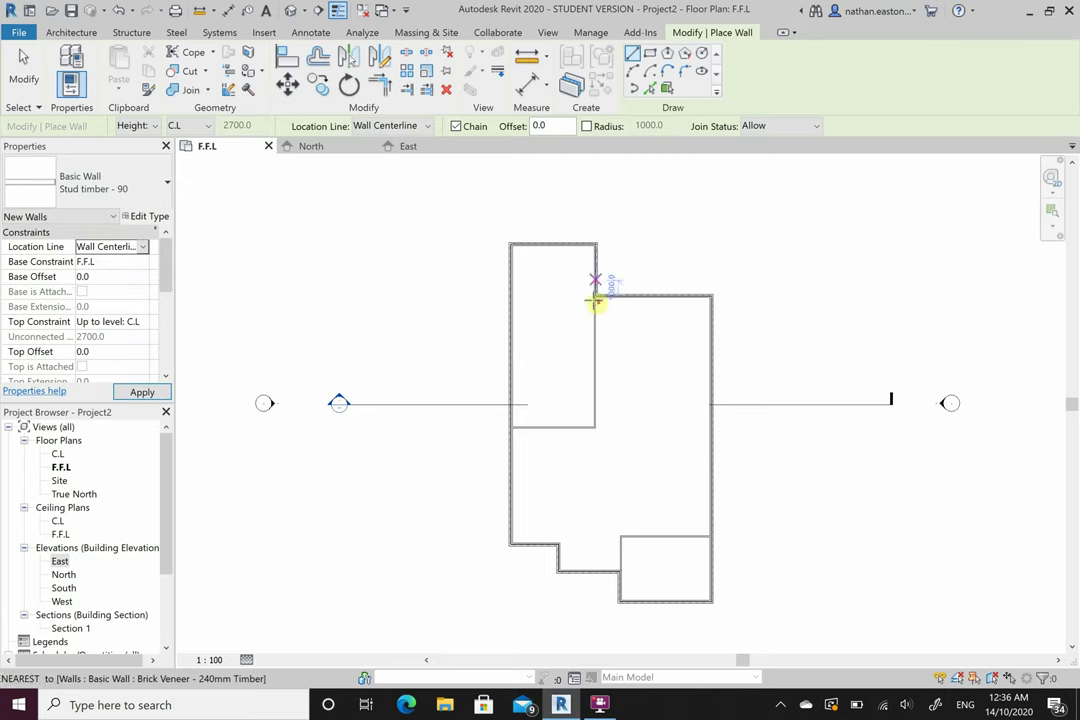
# Draw a horizontal Stud timber - 90 wall across the upper-left room, from its inner wall to the exterior wall
pyautogui.scroll(3, 593, 335)
pyautogui.click(593, 340)
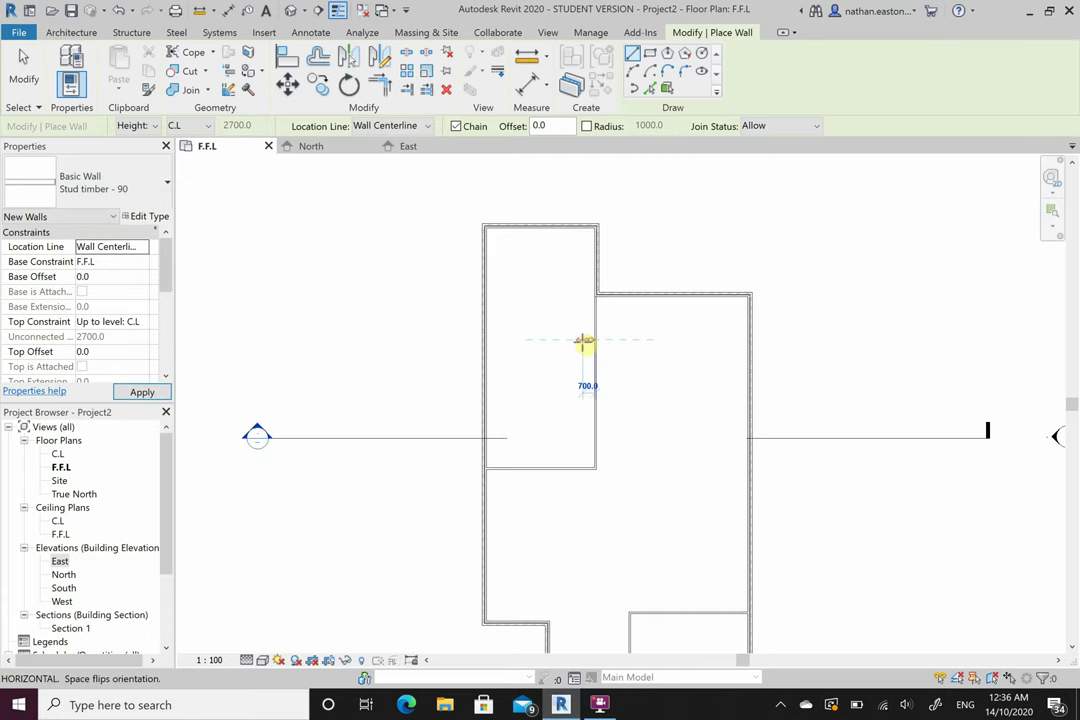
pyautogui.click(486, 341)
pyautogui.press('Escape')
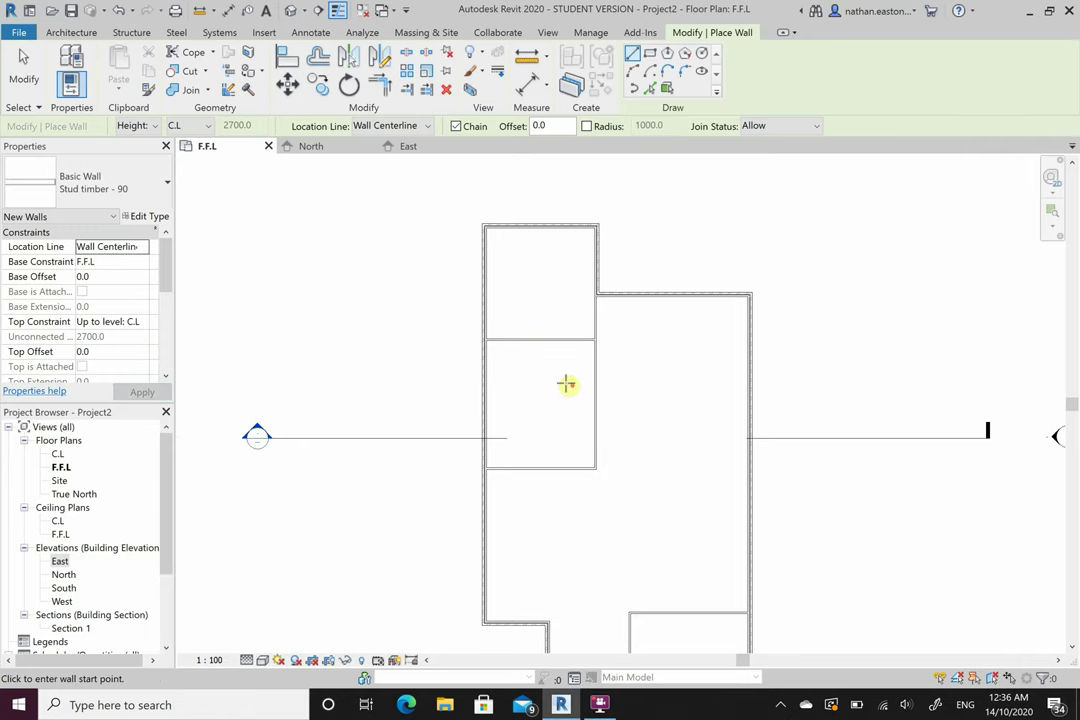
# Enclose the lower-left corner with a 4000 mm vertical stud wall from the stepped corner and a horizontal wall to the left exterior wall
pyautogui.scroll(-3, 566, 384)
pyautogui.scroll(2, 661, 449)
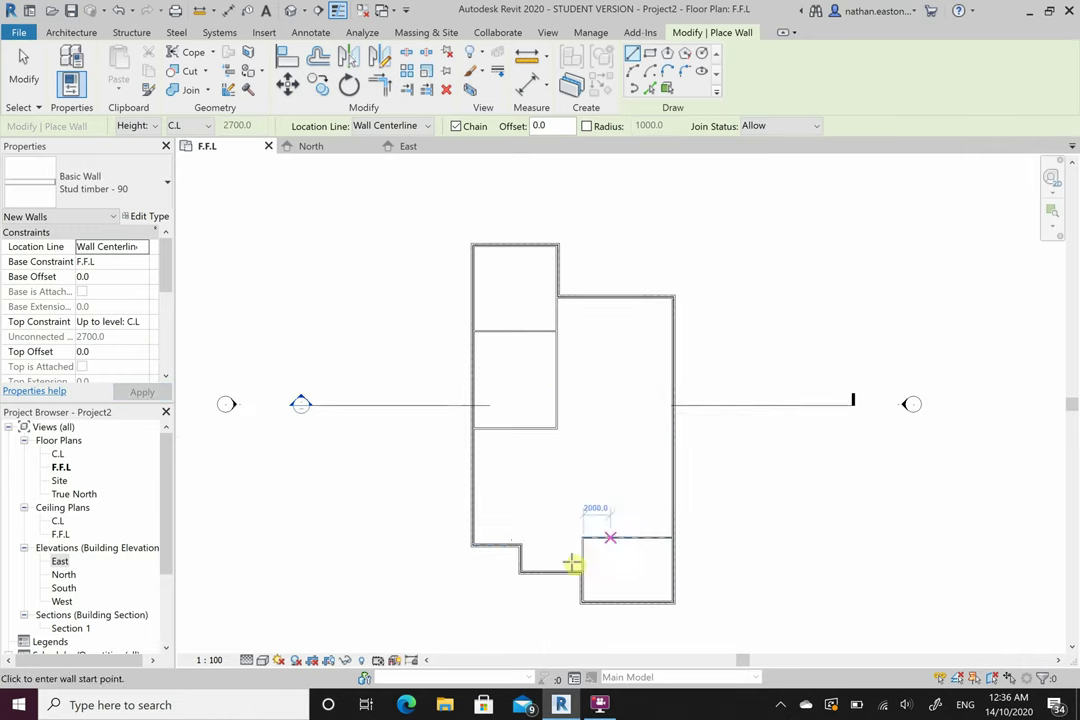
pyautogui.click(520, 543)
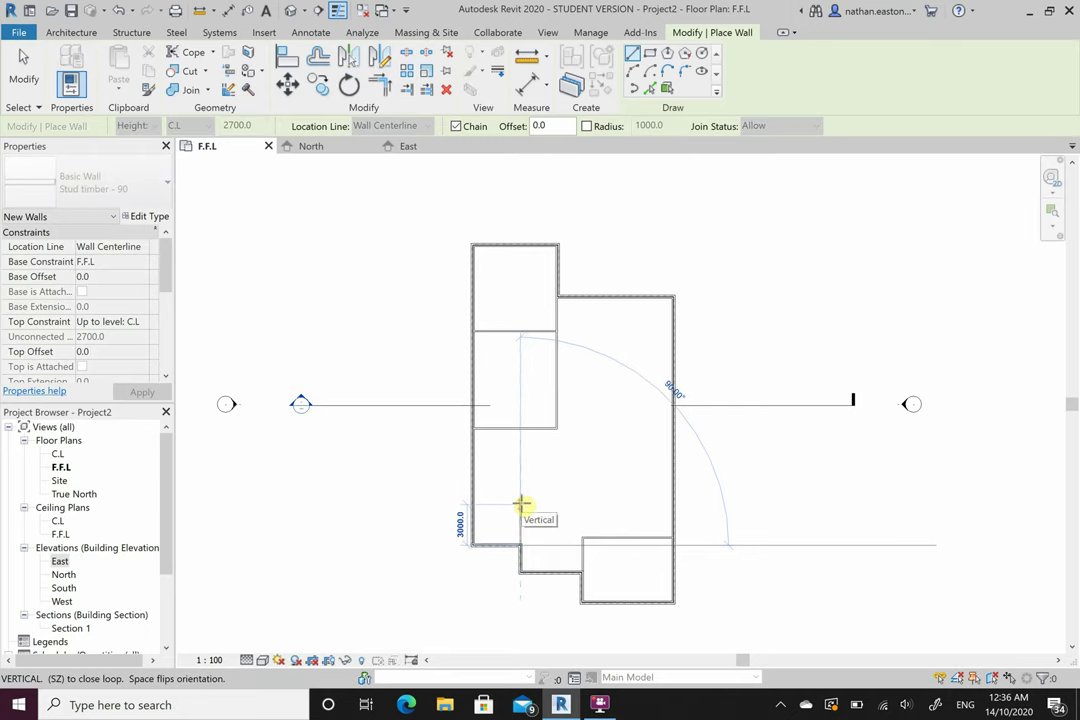
pyautogui.write('400')
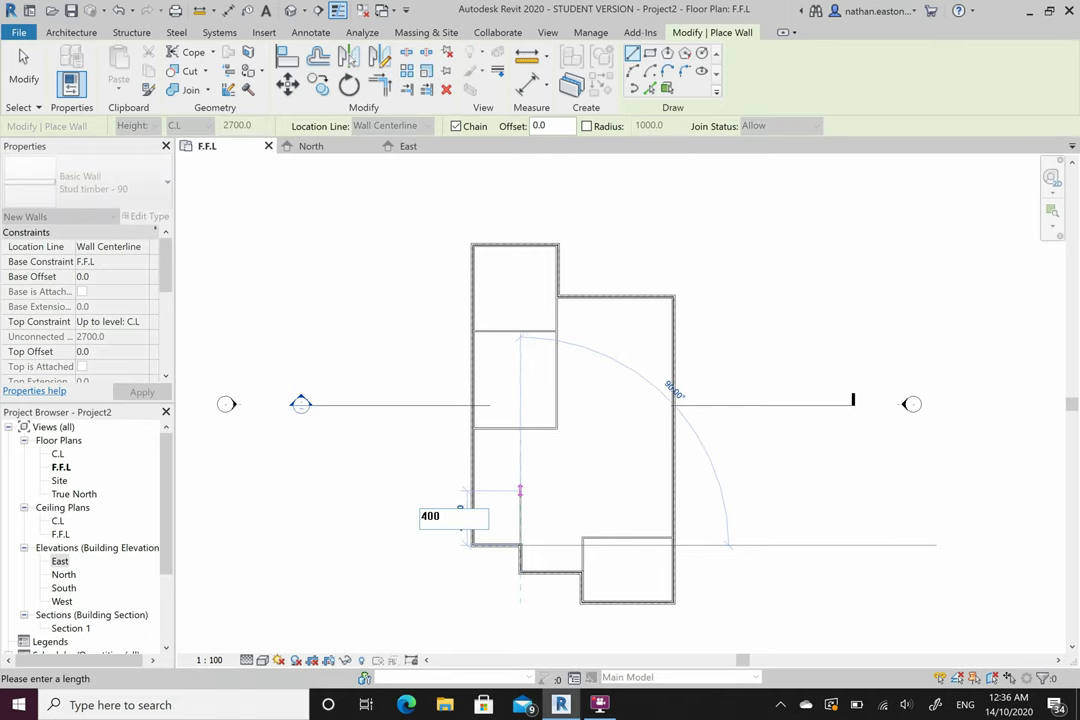
pyautogui.write('0')
pyautogui.press('Return')
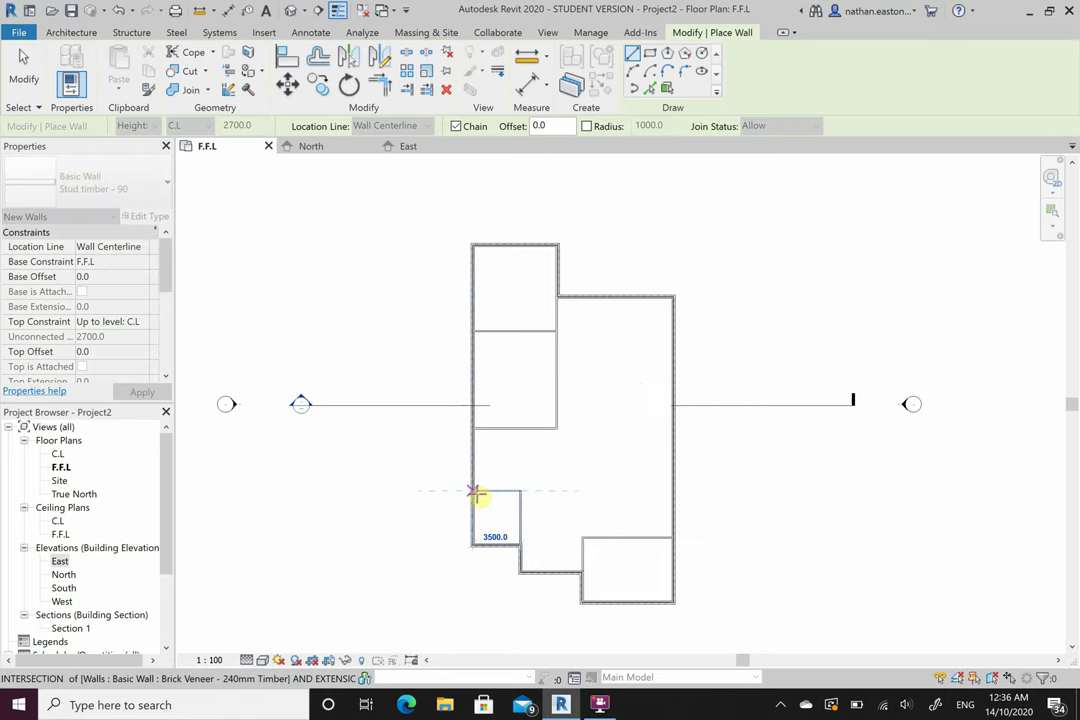
pyautogui.press('Escape')
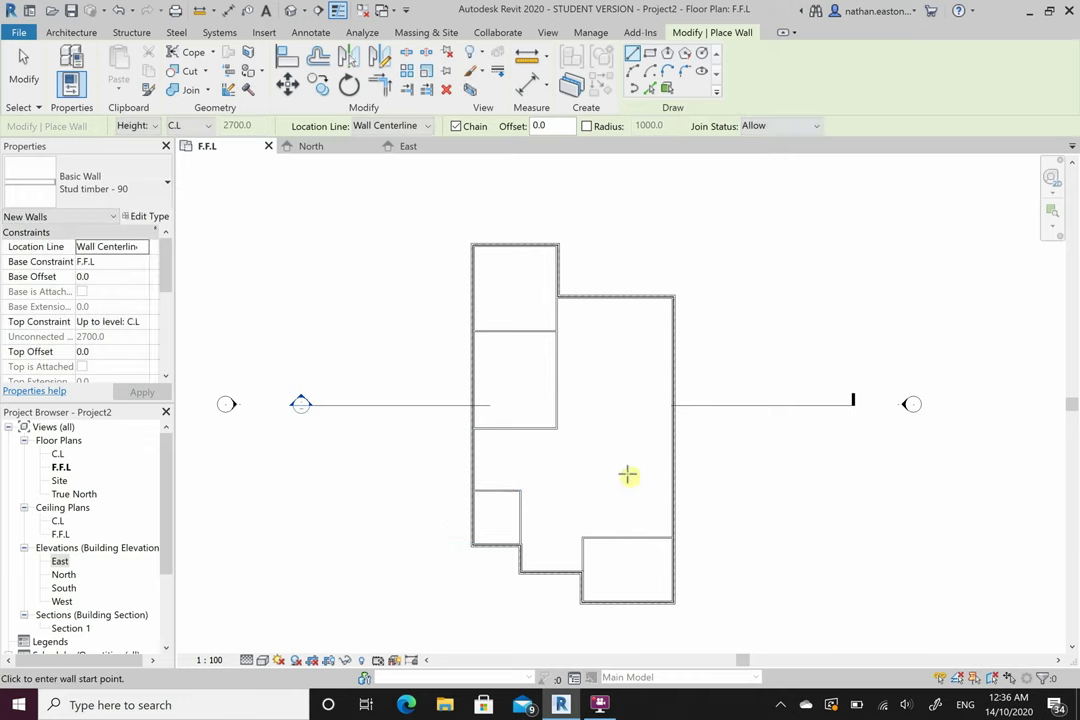
pyautogui.scroll(1, 649, 486)
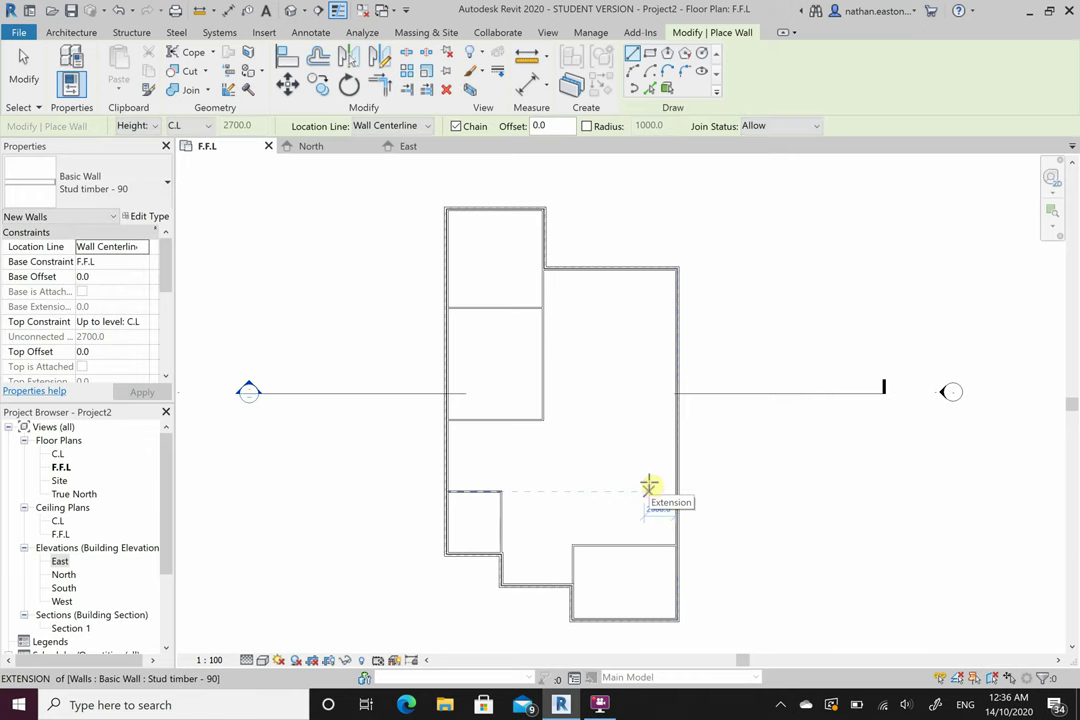
pyautogui.click(676, 443)
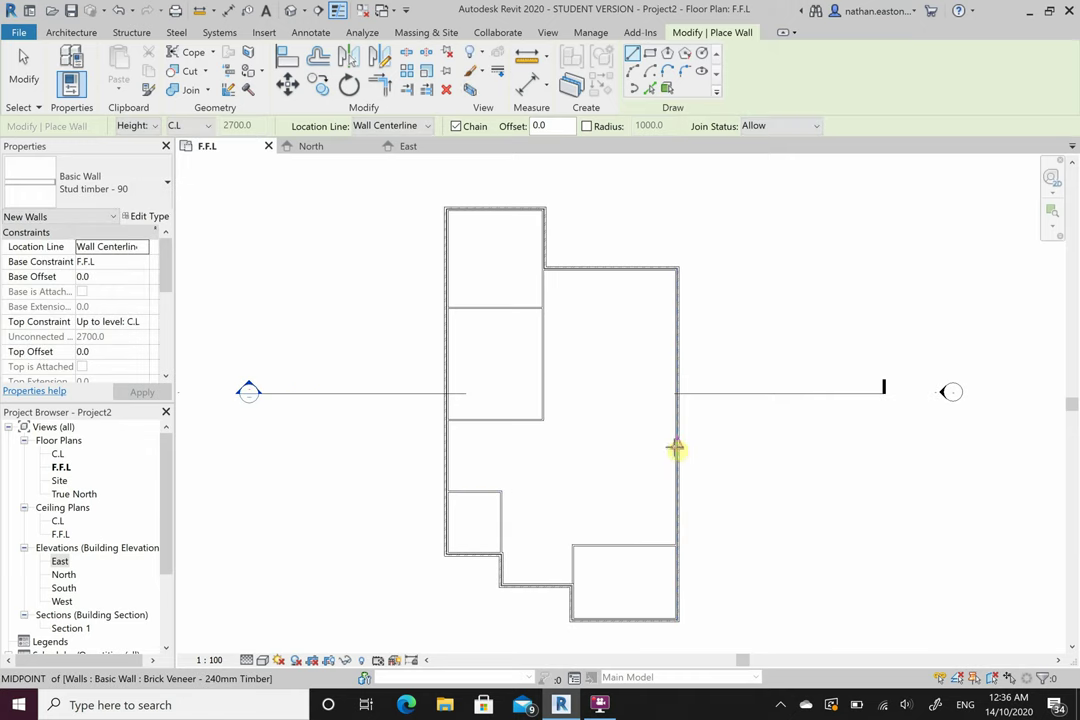
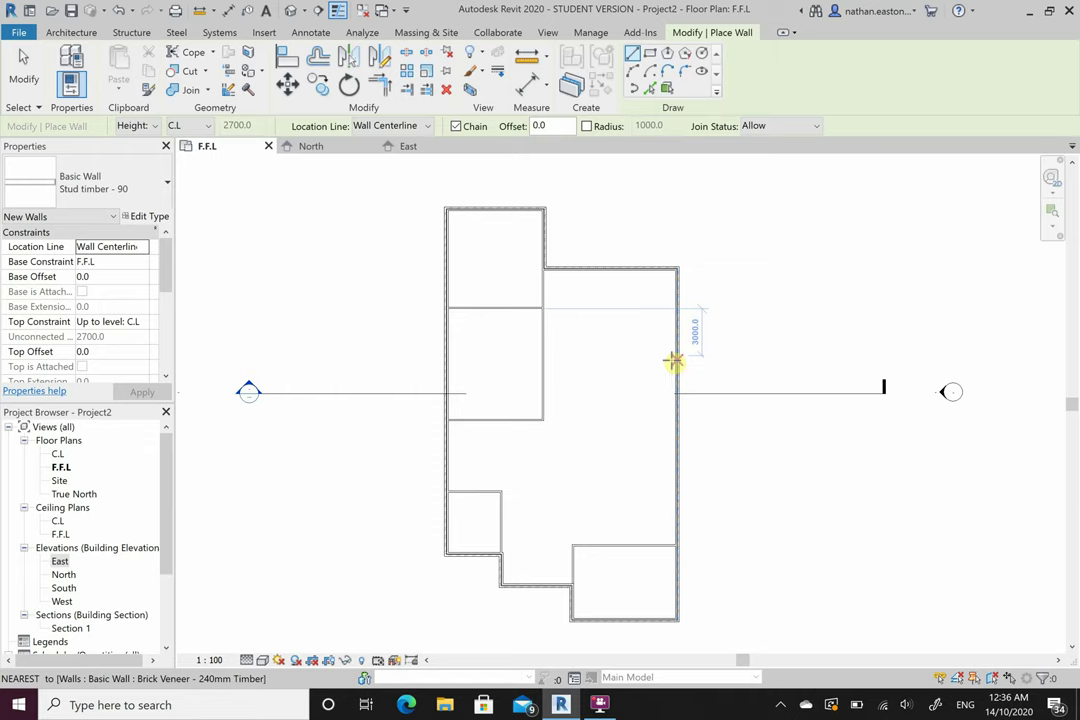
pyautogui.write('4500')
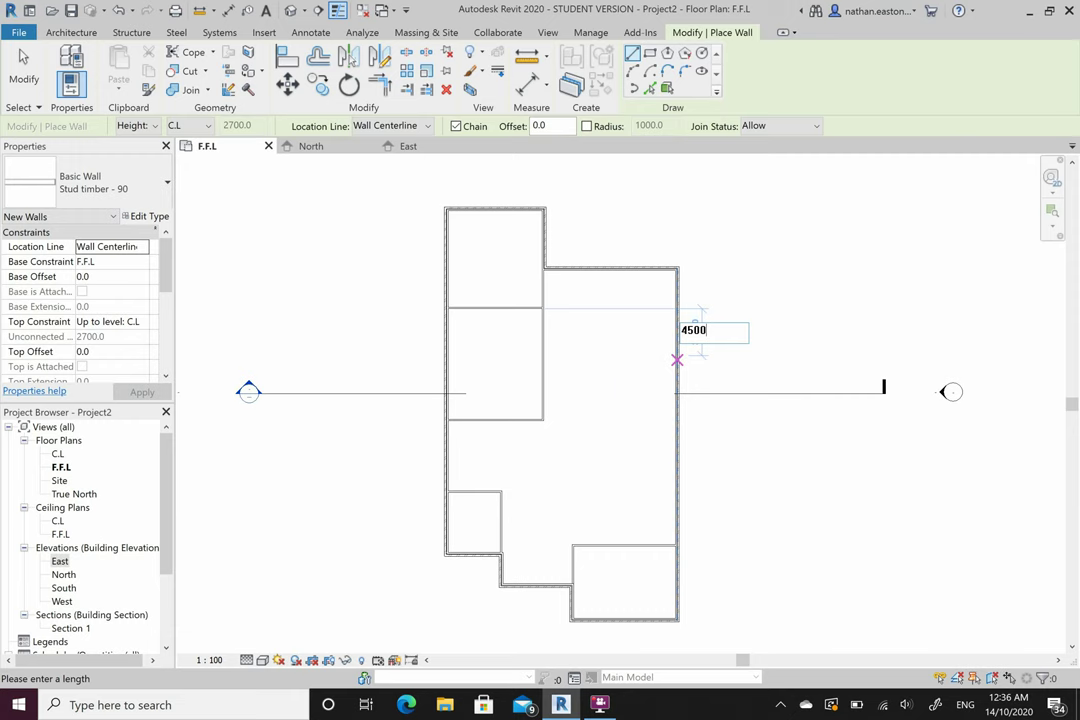
pyautogui.press('Return')
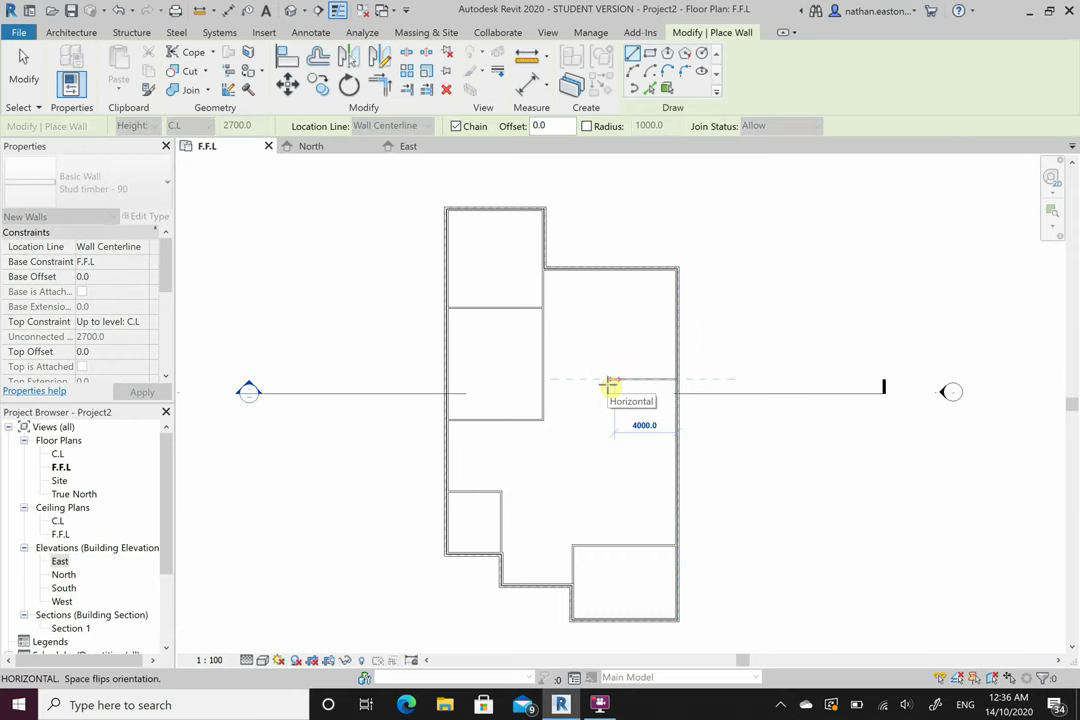
pyautogui.press('Escape')
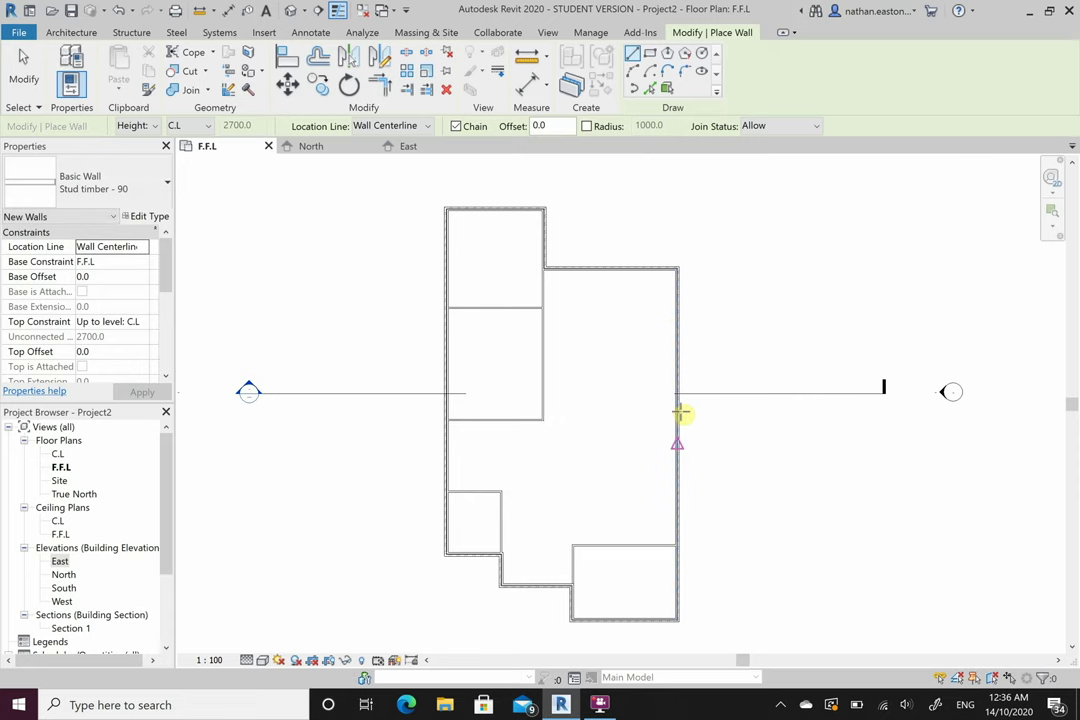
# Draw a 5000 mm horizontal stud wall inward from the midpoint of the right exterior wall and end wall placement
pyautogui.click(677, 428)
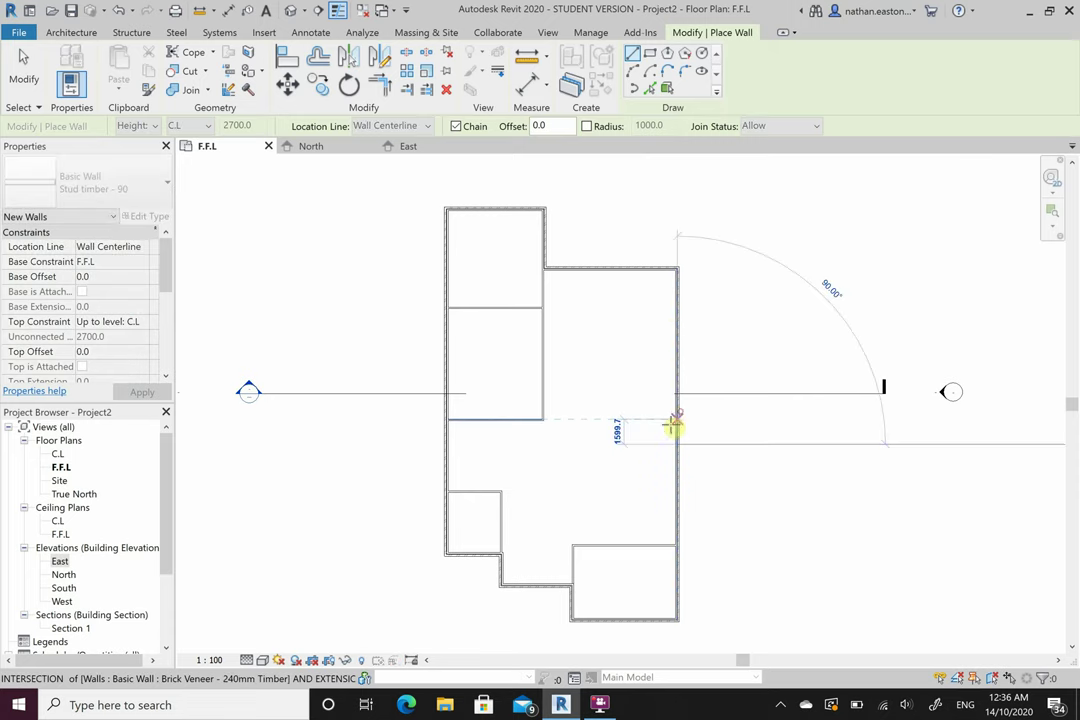
pyautogui.click(596, 445)
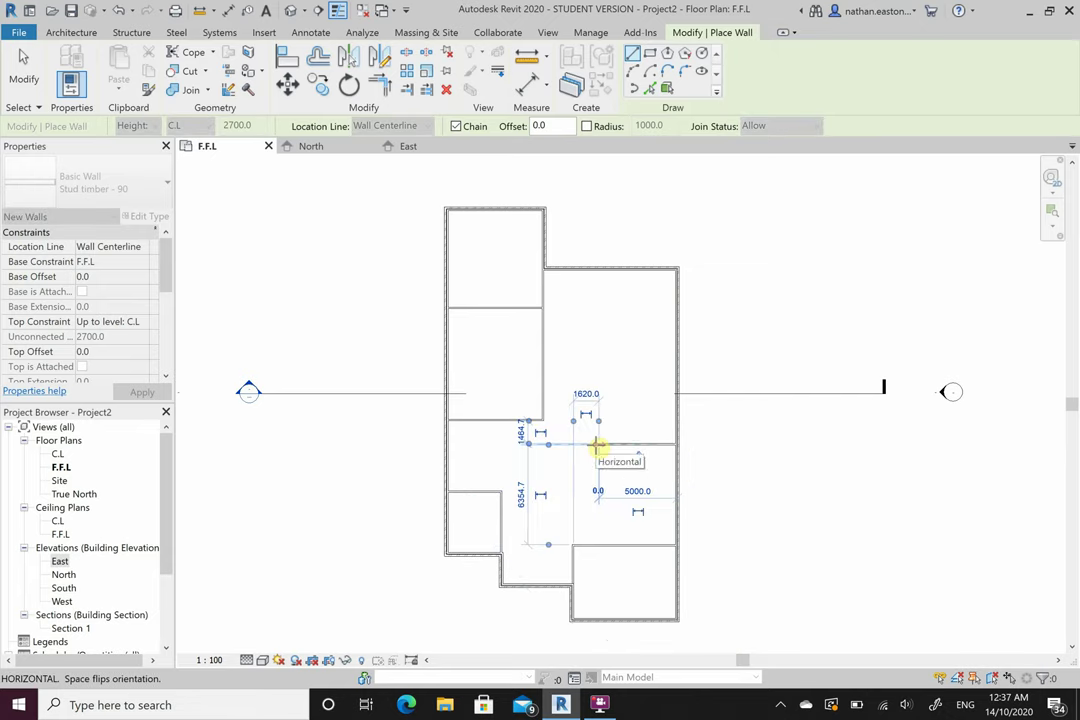
pyautogui.press('Escape')
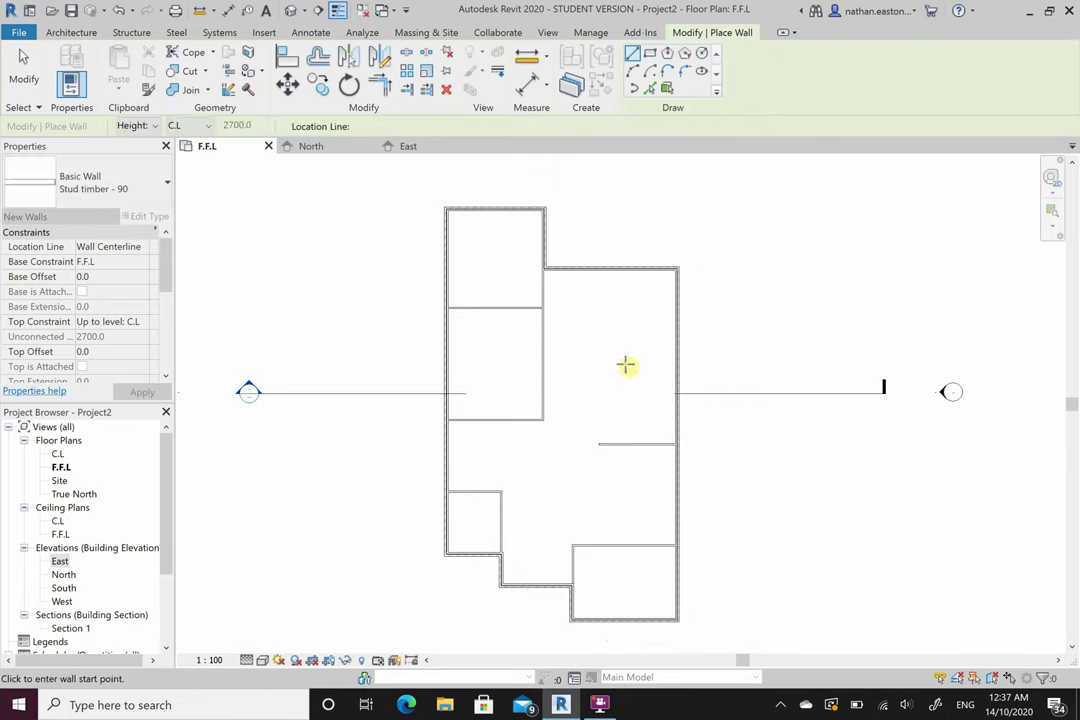
pyautogui.press('Escape')
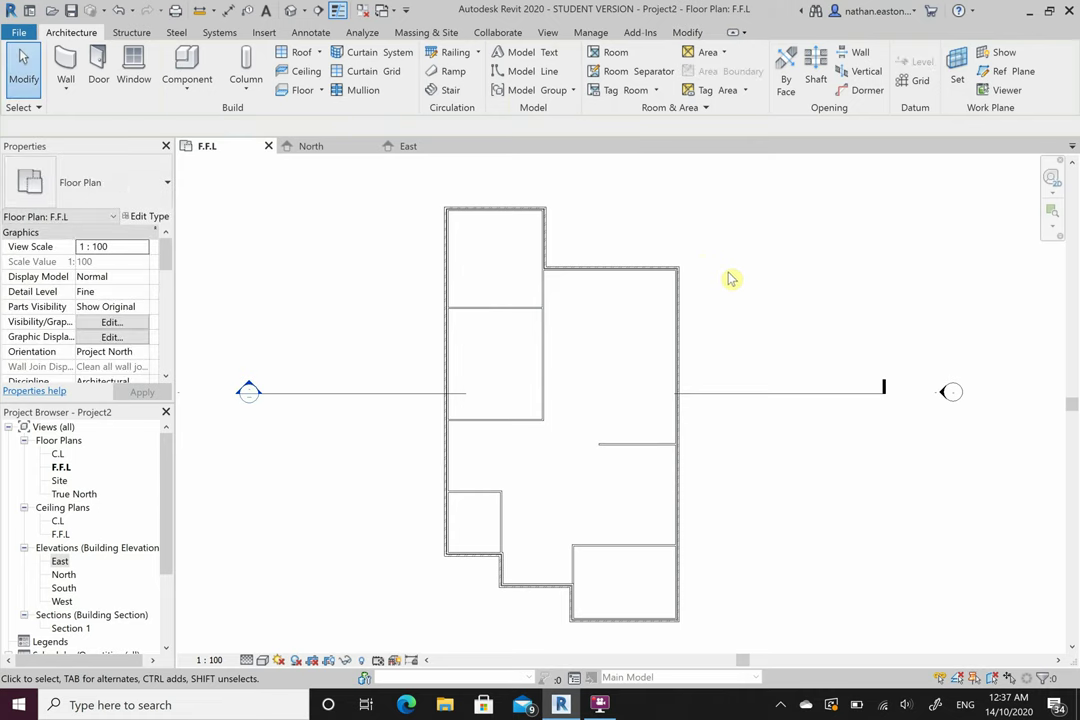
# Open the default 3D view of the house and set its detail level to Fine
pyautogui.scroll(-1, 325, 248)
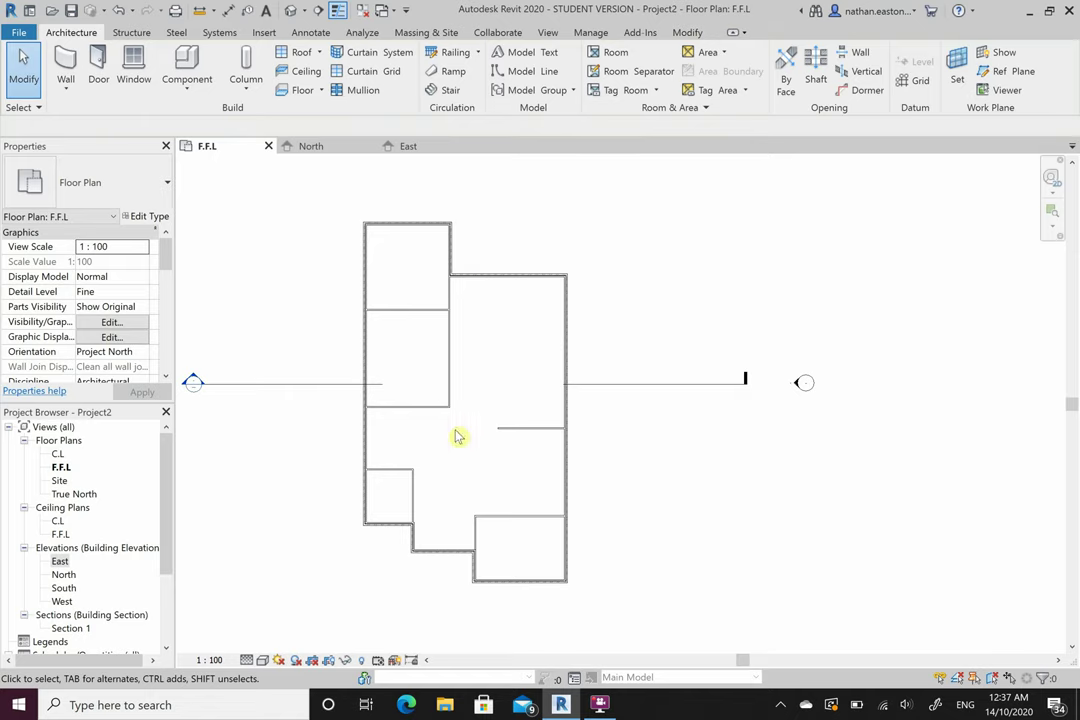
pyautogui.click(290, 11)
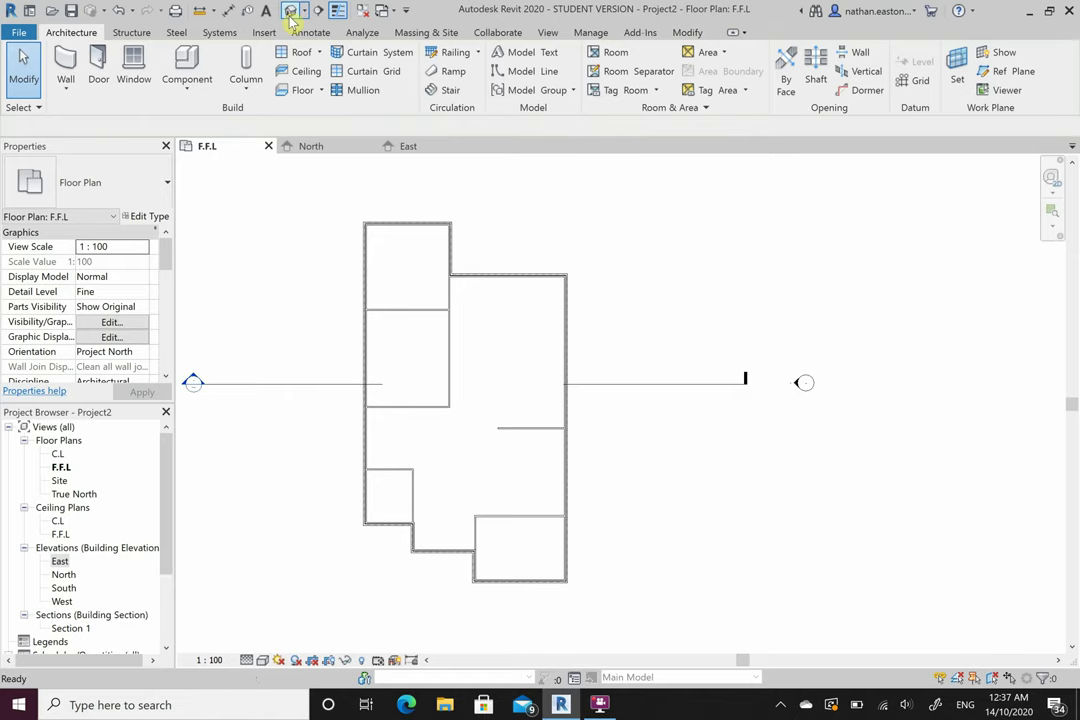
pyautogui.scroll(2, 770, 385)
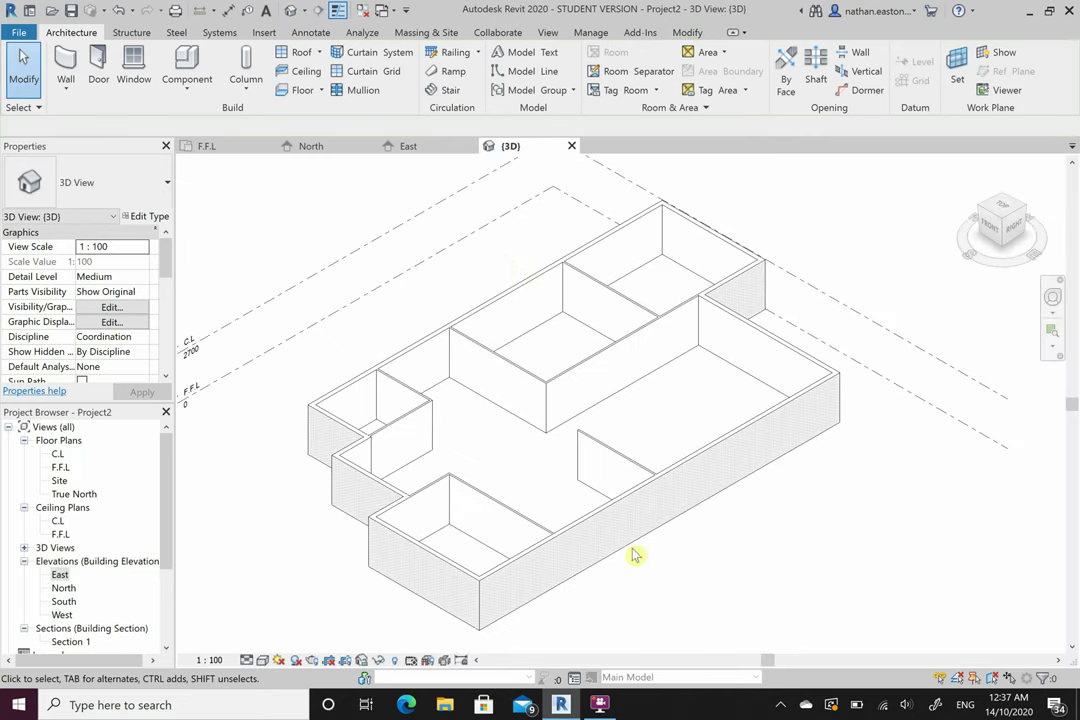
pyautogui.click(247, 661)
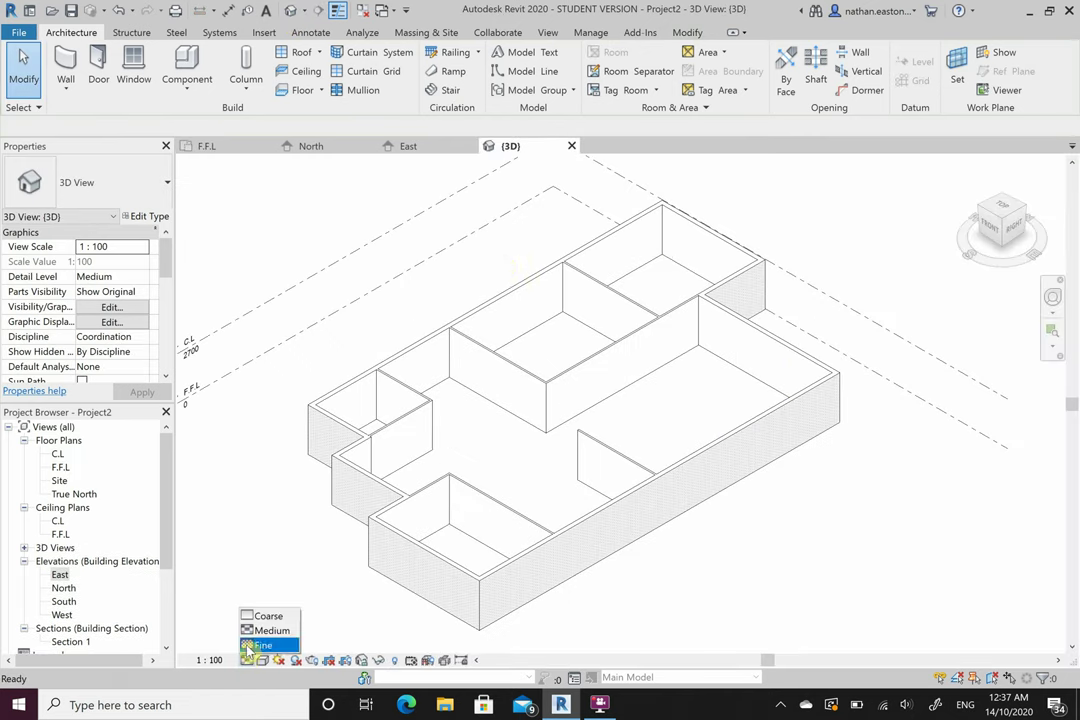
pyautogui.click(258, 568)
# Try the Shaded visual style on the 3D view, switch it to Realistic, and inspect the walls up close
pyautogui.click(264, 661)
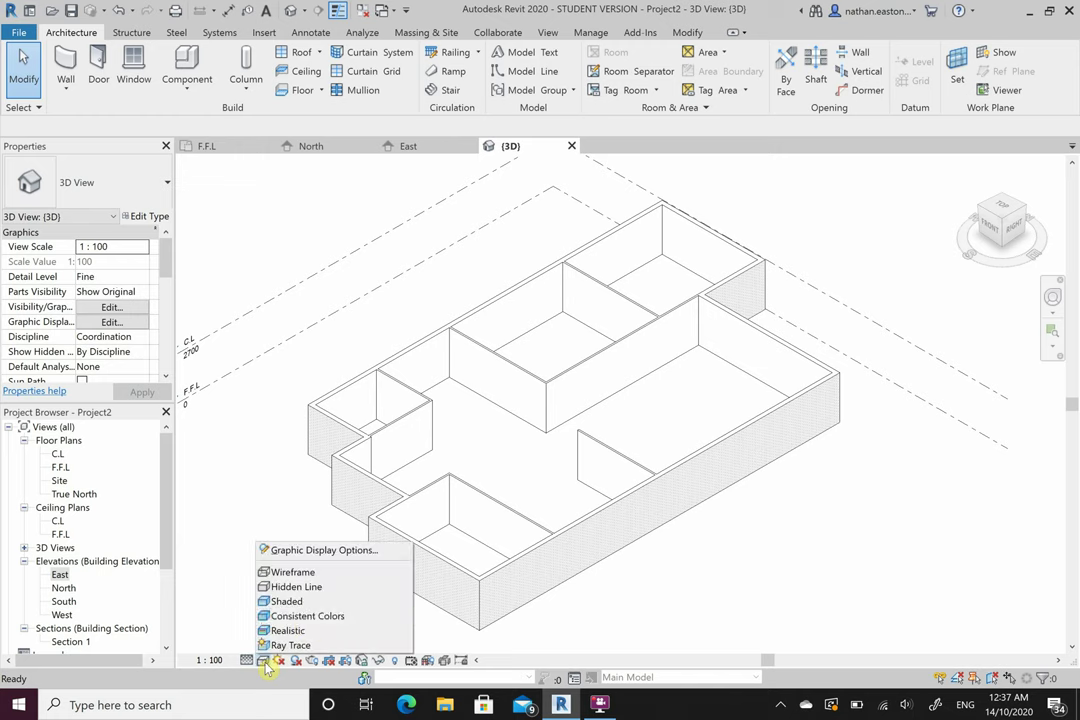
pyautogui.click(308, 602)
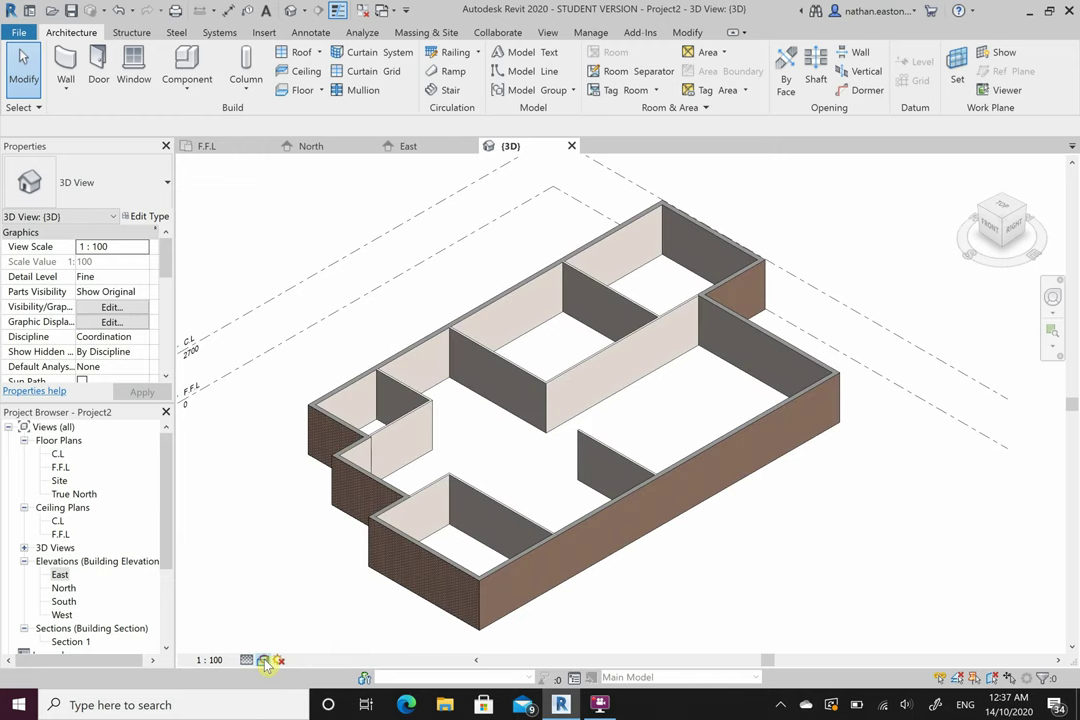
pyautogui.click(264, 661)
pyautogui.click(293, 632)
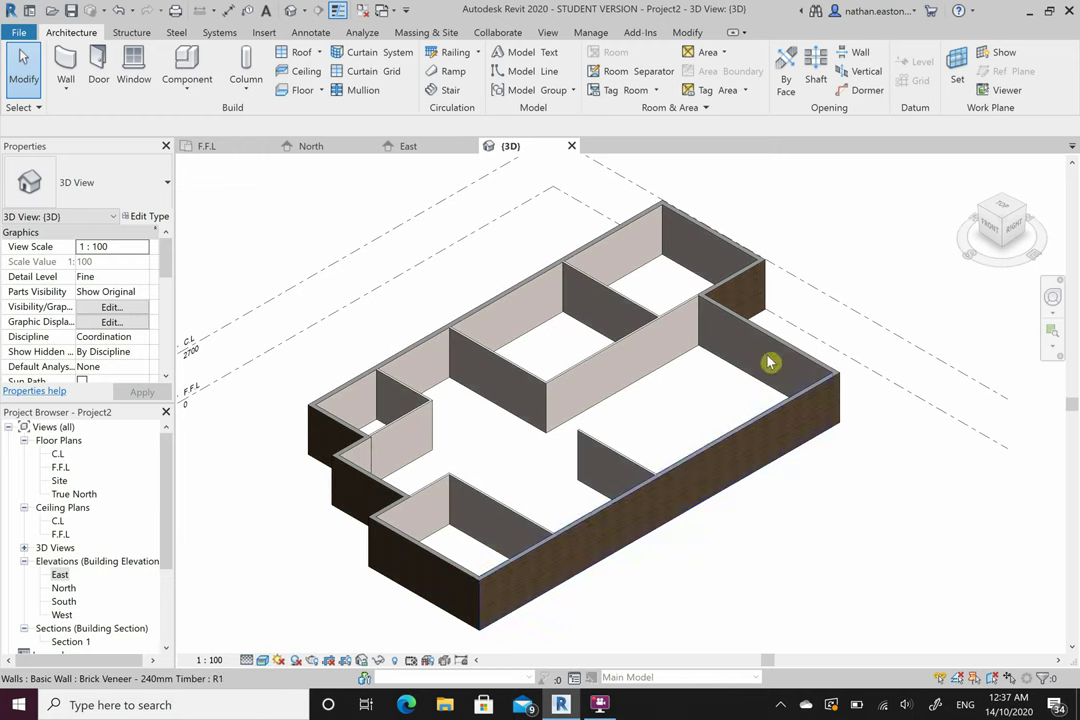
pyautogui.scroll(5, 765, 330)
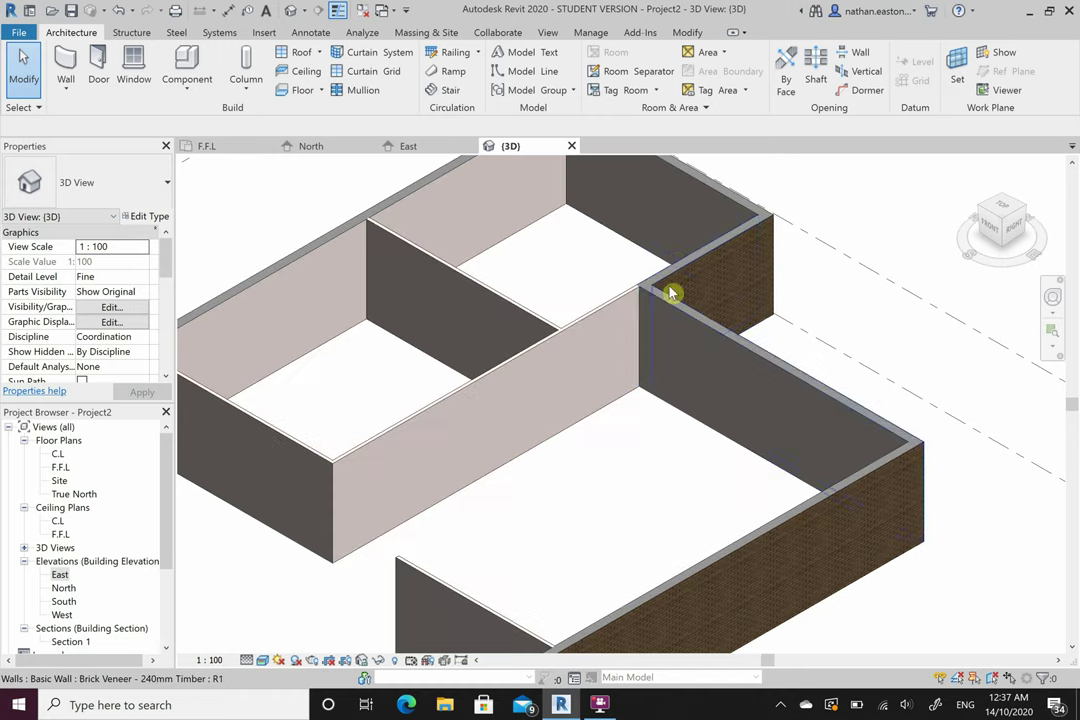
pyautogui.scroll(-5, 790, 285)
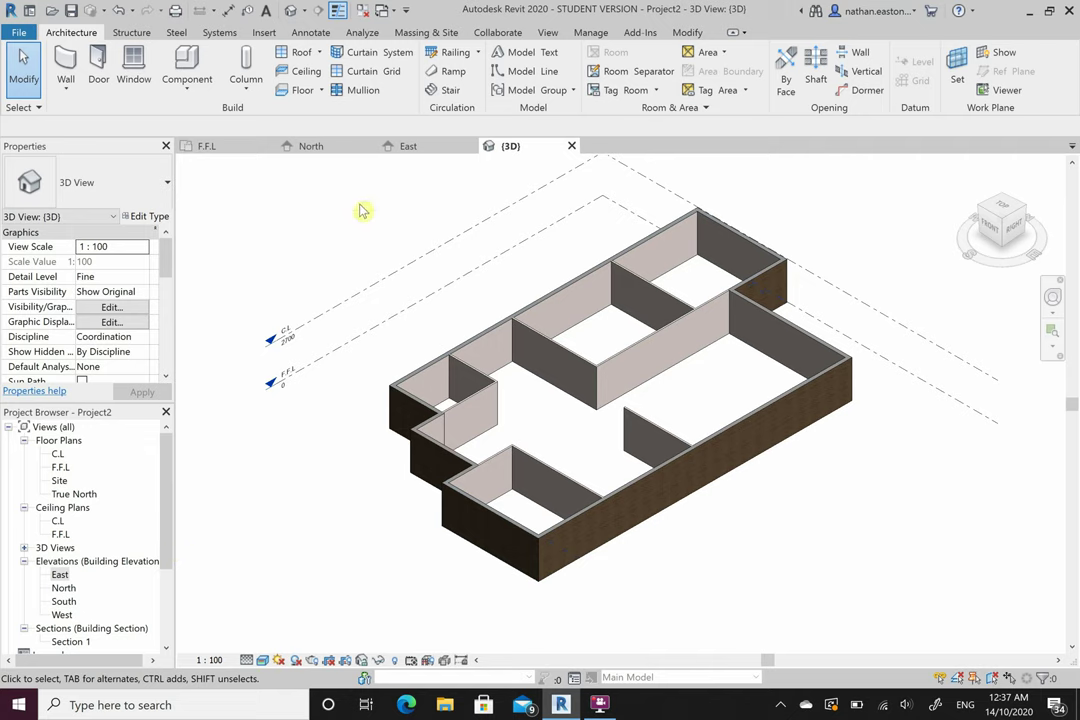
# Check the walls in the North and East elevations and return to the F.F.L floor plan
pyautogui.click(330, 148)
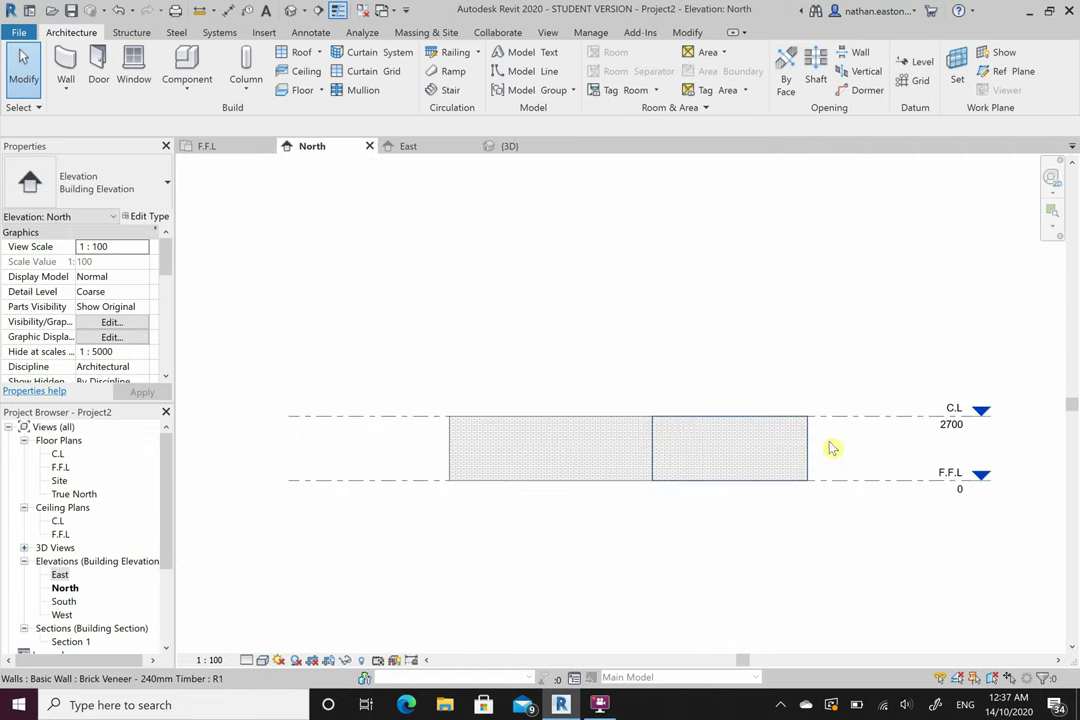
pyautogui.click(440, 148)
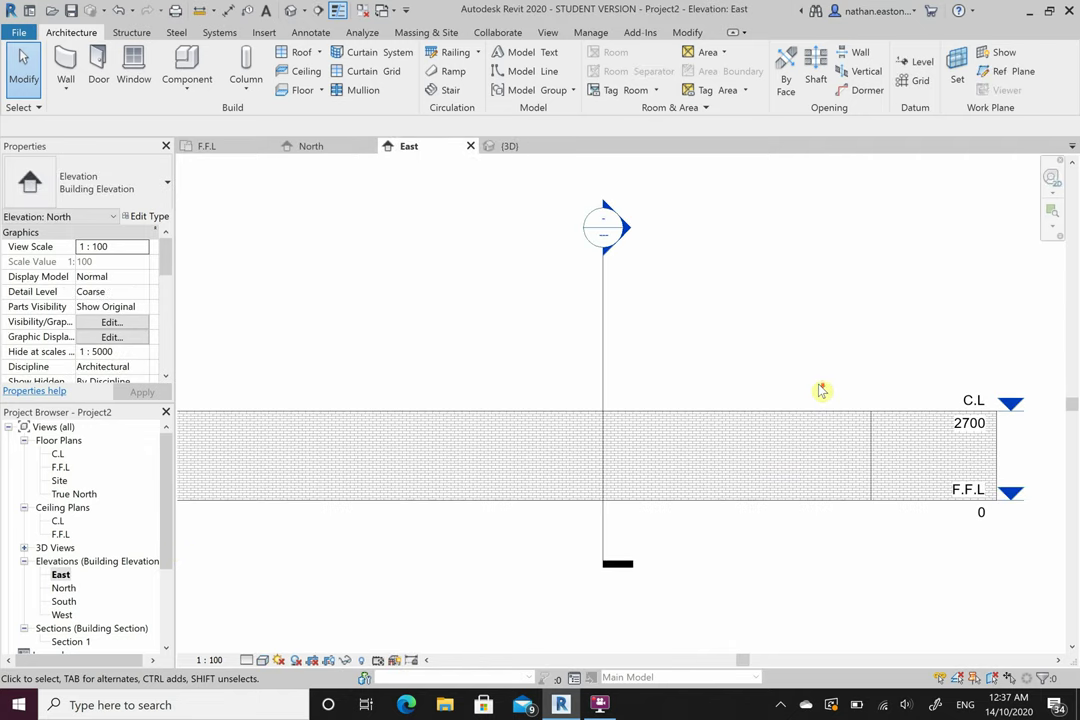
pyautogui.click(318, 148)
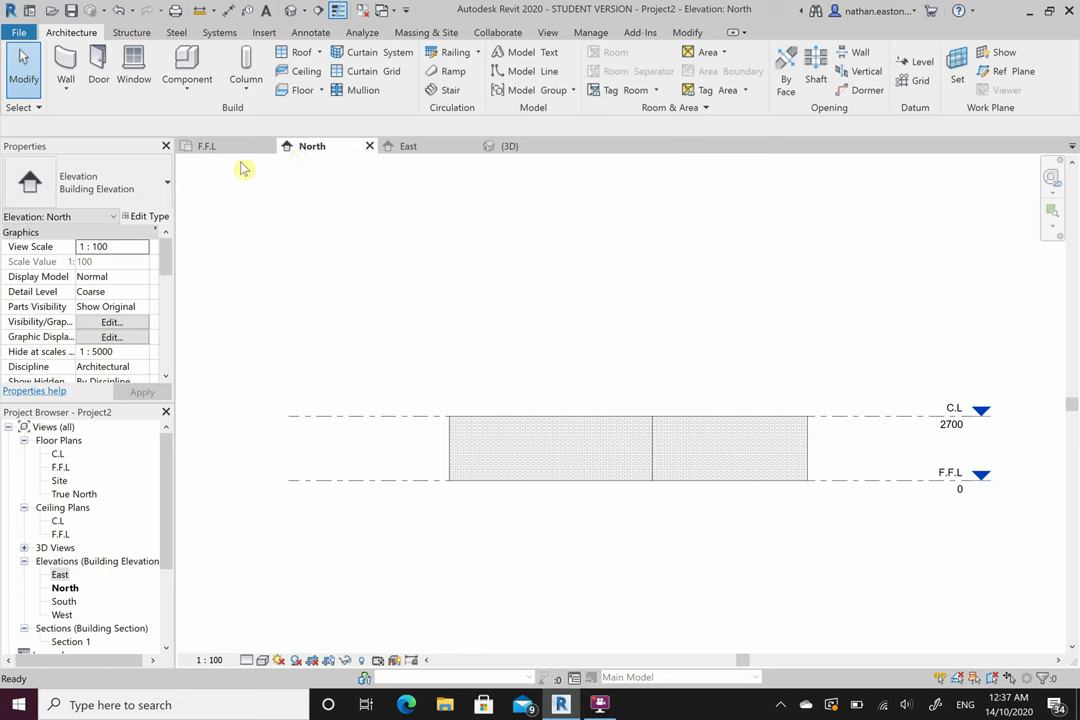
pyautogui.click(215, 150)
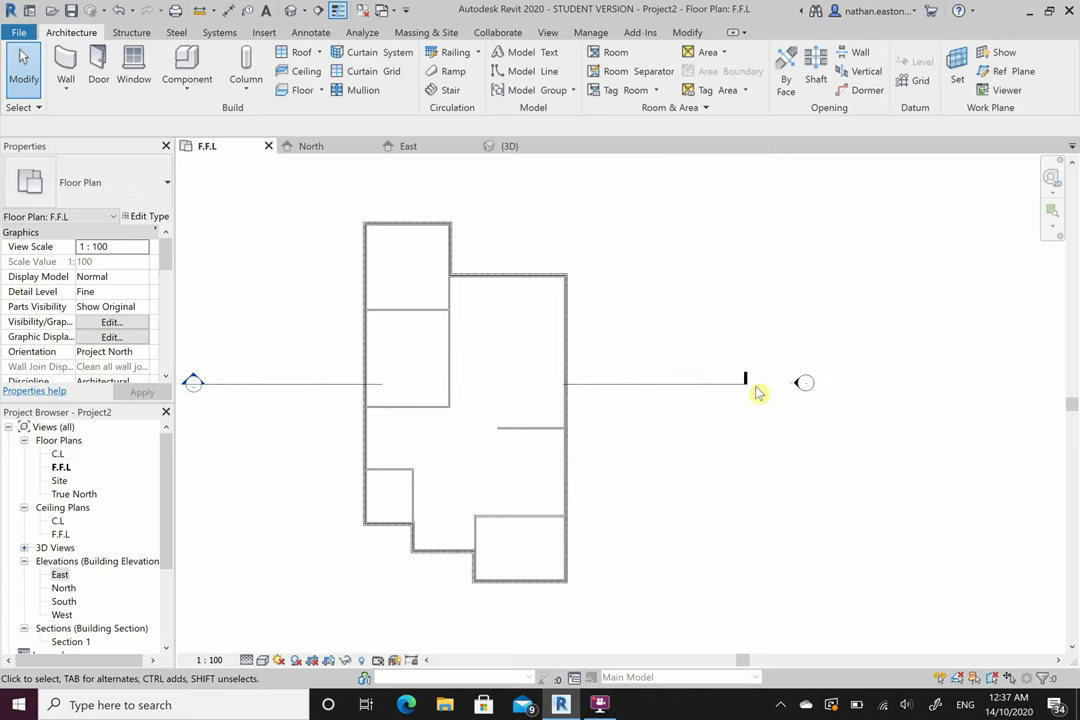
pyautogui.click(601, 705)
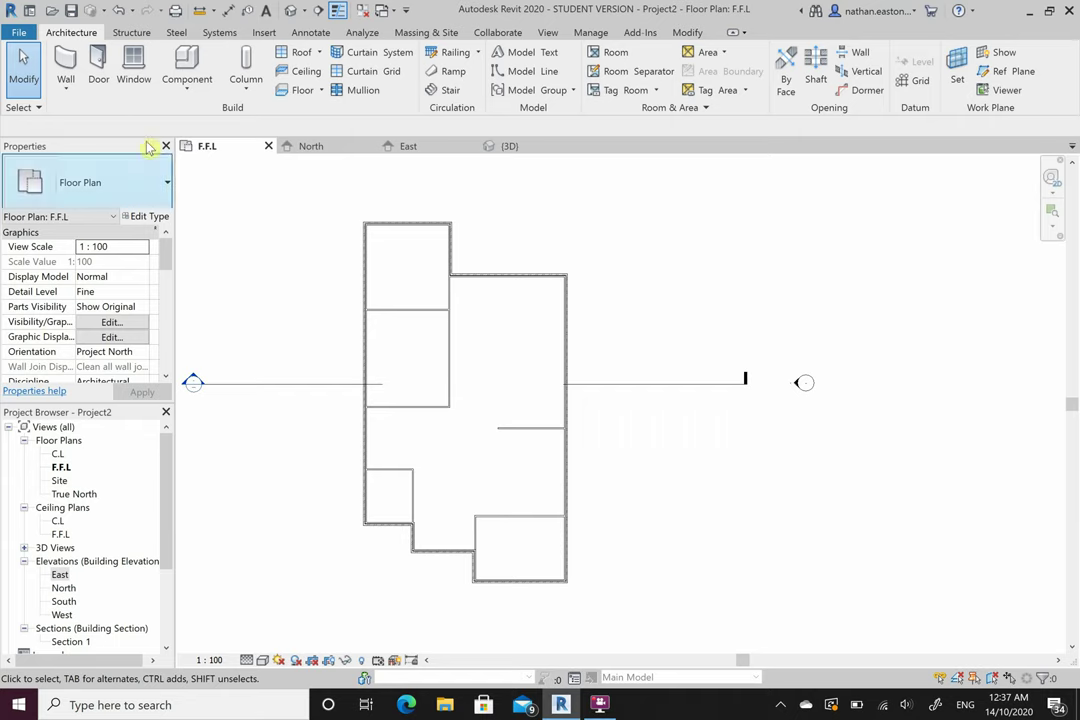
# Place an M_Single-Flush 0813 x 2134mm door at the lower end of the upper-left room's right wall, hinged beside the partition
pyautogui.click(102, 76)
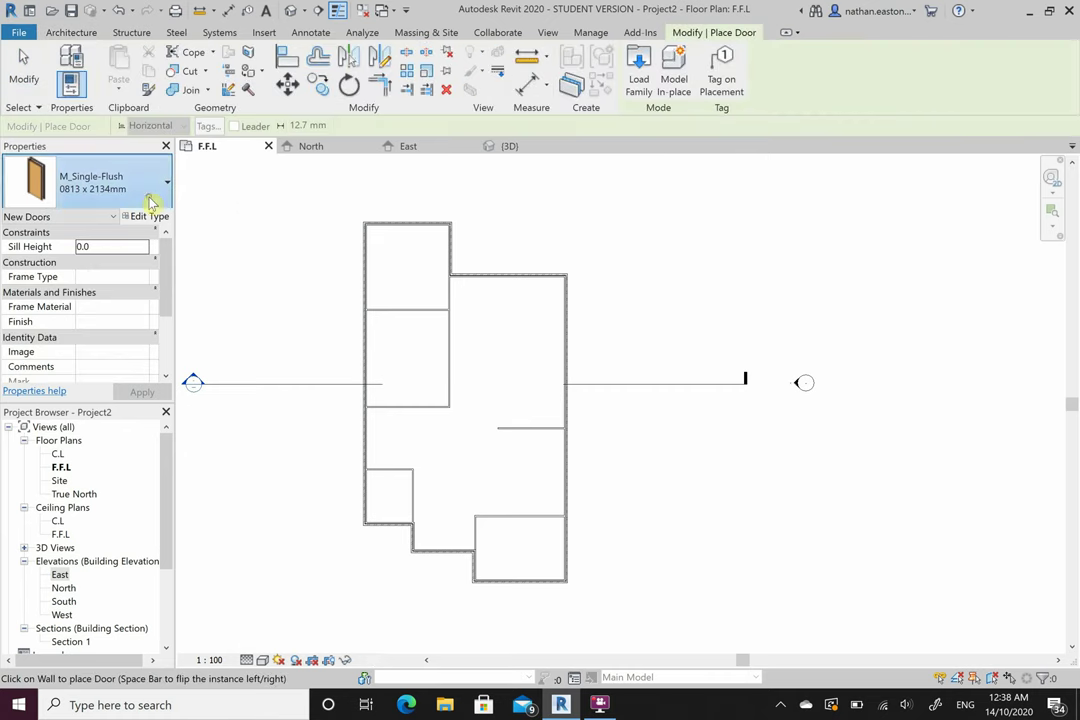
pyautogui.click(150, 202)
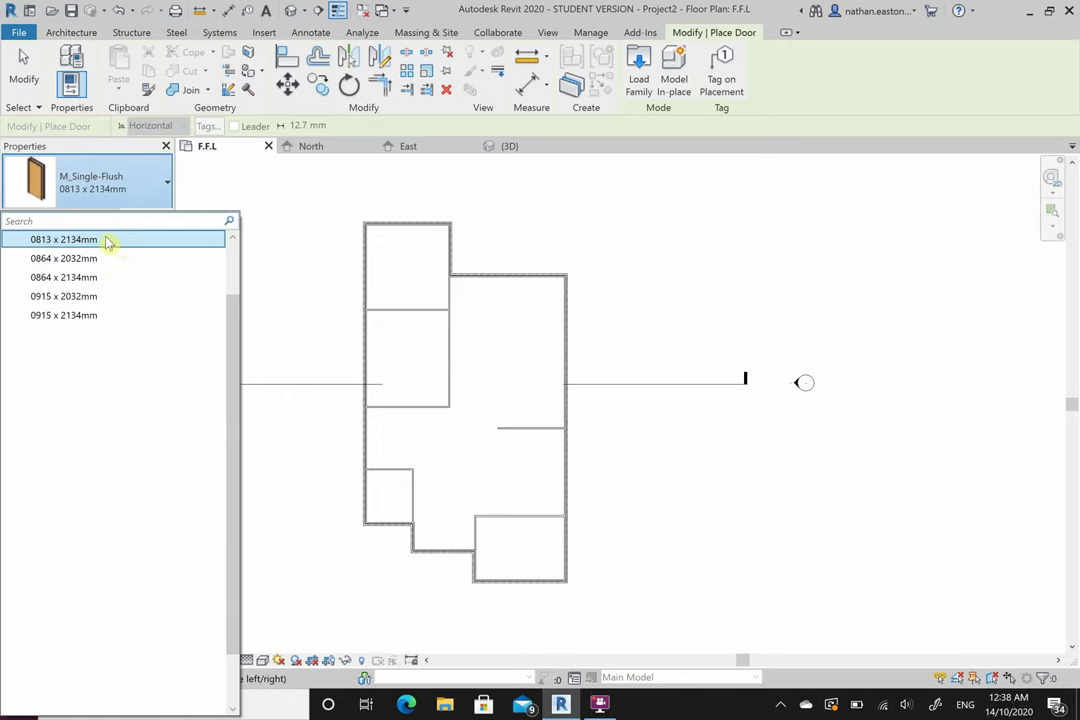
pyautogui.moveTo(55, 243)
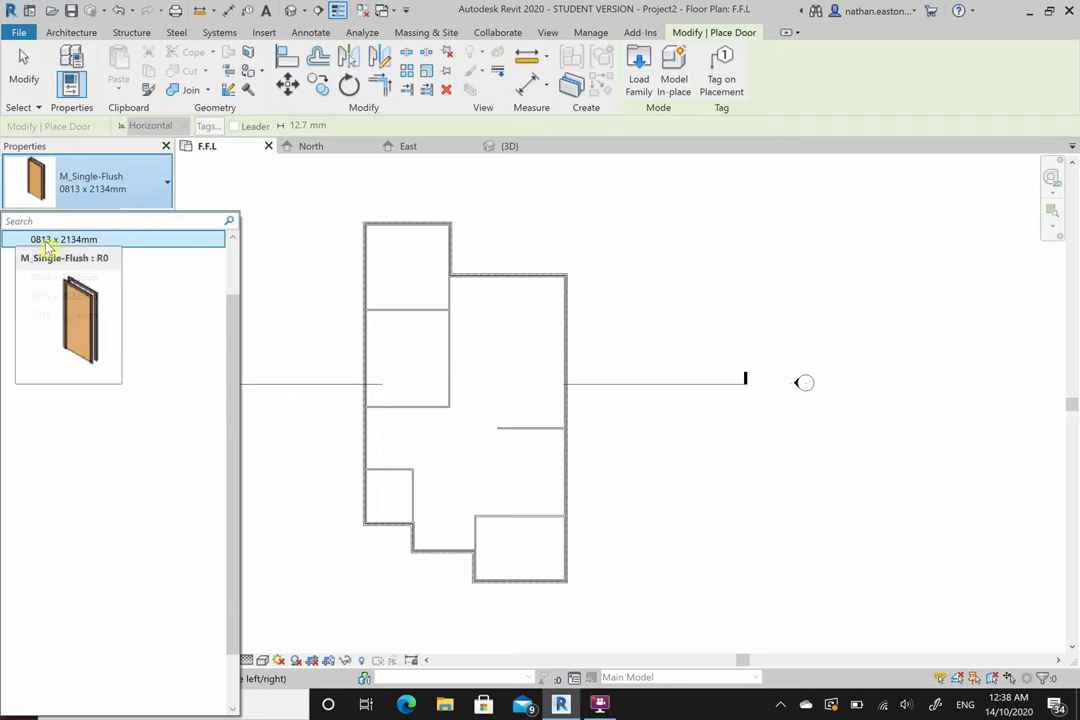
pyautogui.click(97, 241)
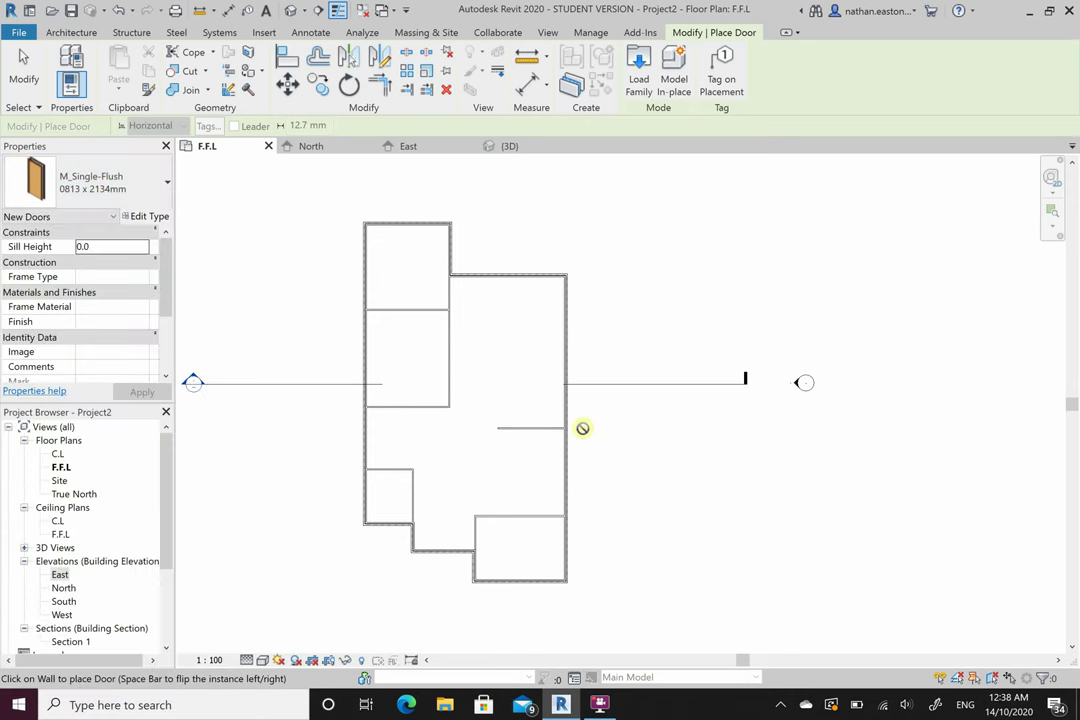
pyautogui.scroll(6, 455, 278)
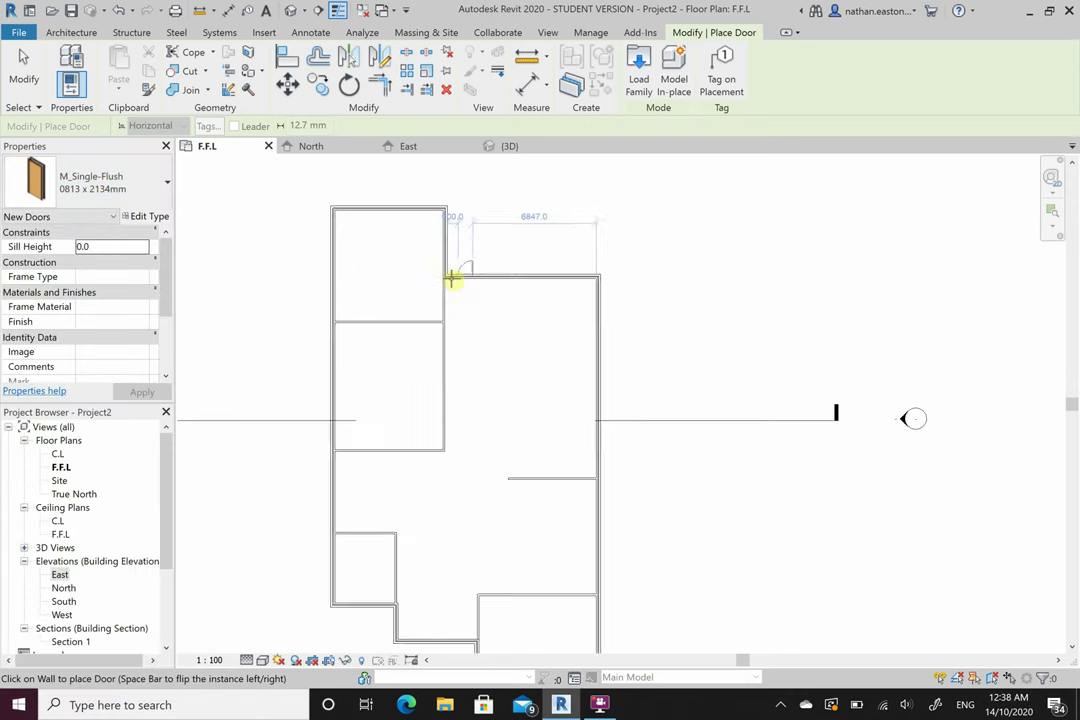
pyautogui.scroll(-3, 518, 293)
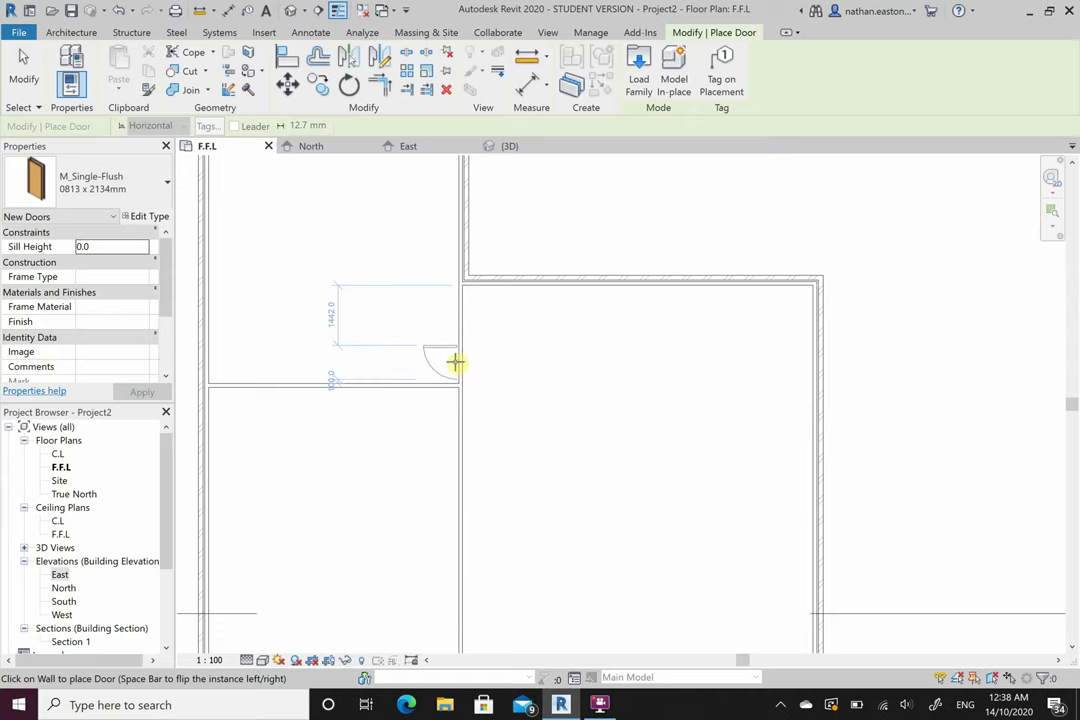
pyautogui.scroll(2, 455, 362)
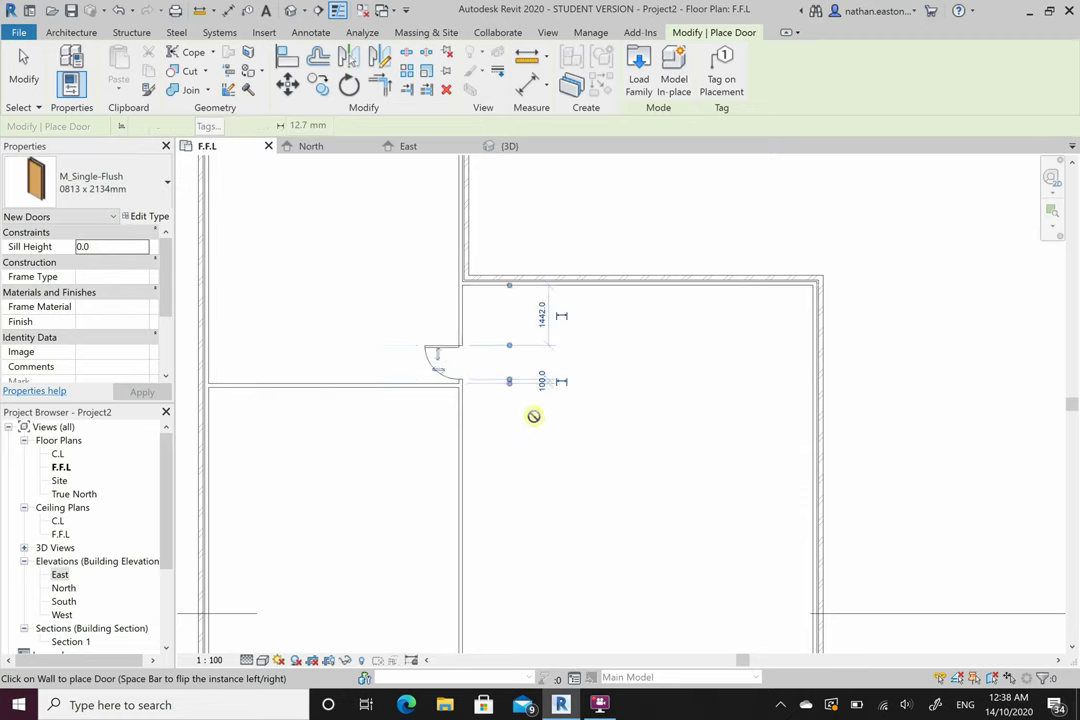
pyautogui.scroll(2, 450, 360)
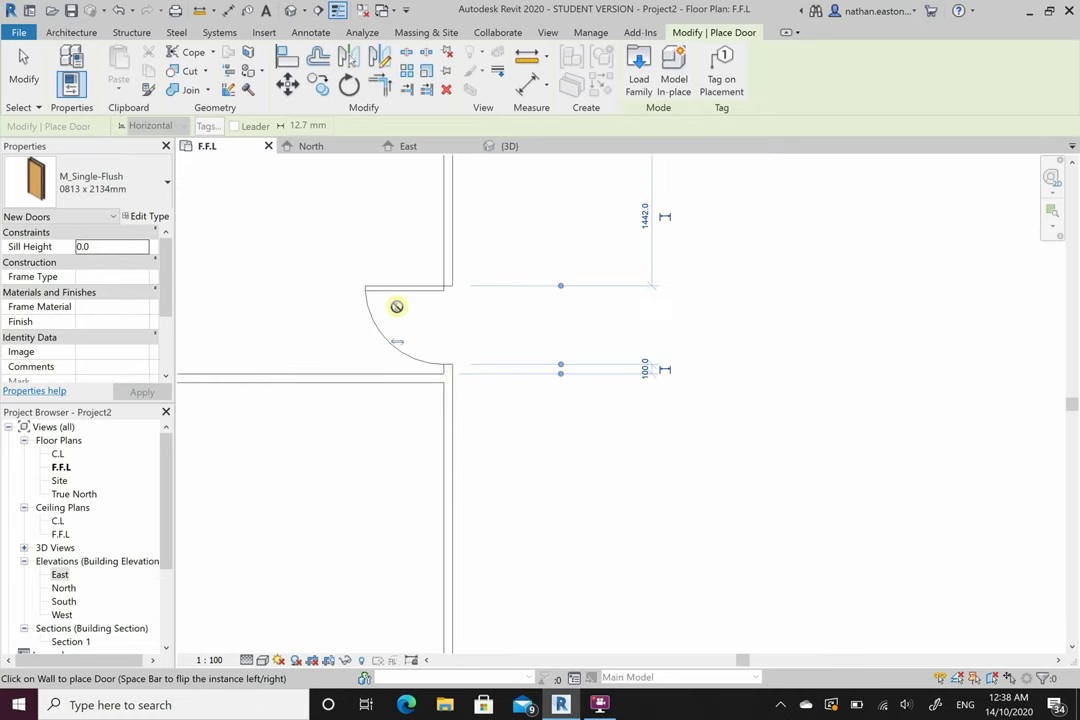
pyautogui.press('space')
pyautogui.scroll(-2, 605, 313)
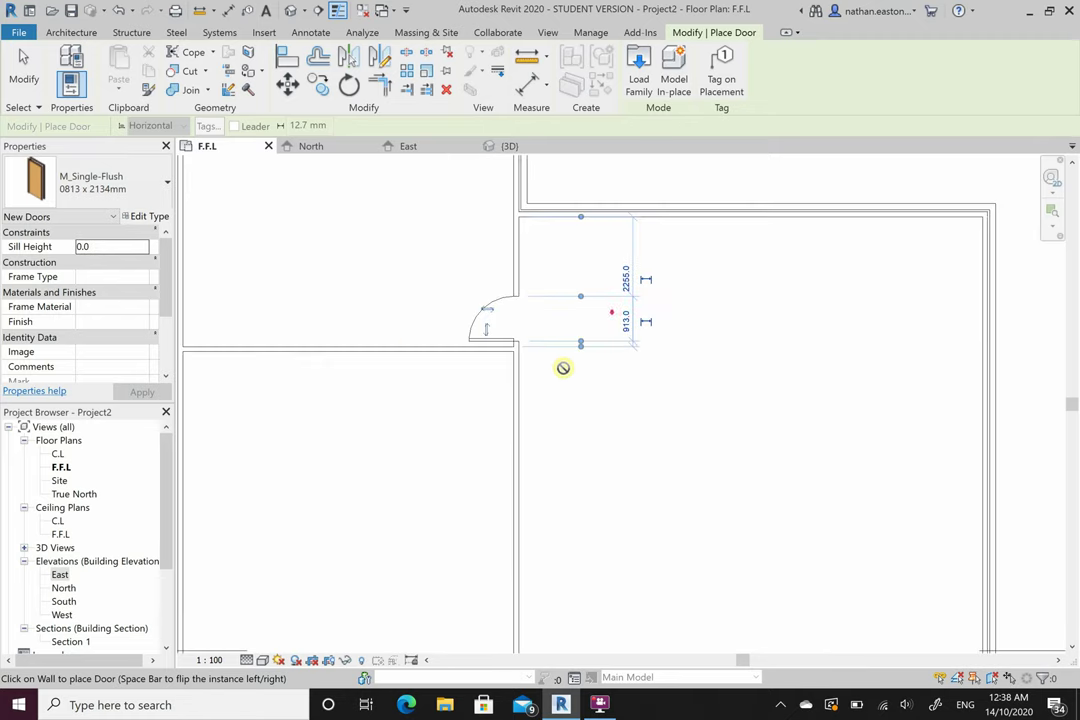
# Place matching doors in the right walls of the middle-left room, just below the partition, and the small lower-left room, near its lower corner
pyautogui.click(508, 390)
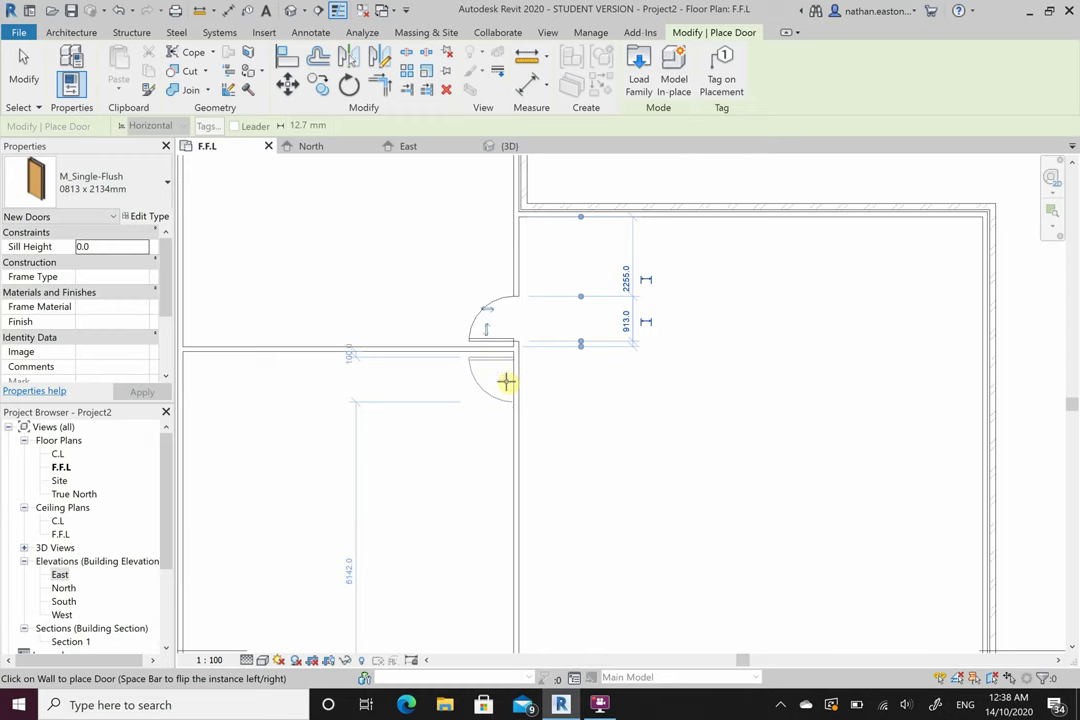
pyautogui.scroll(-5, 490, 220)
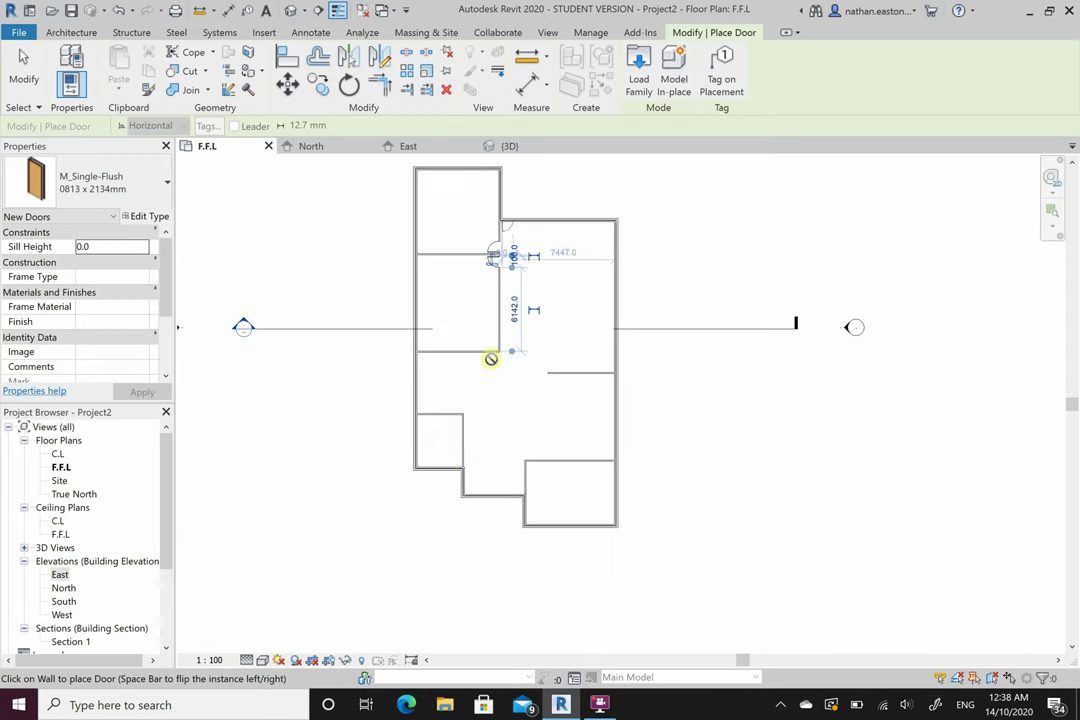
pyautogui.scroll(5, 454, 460)
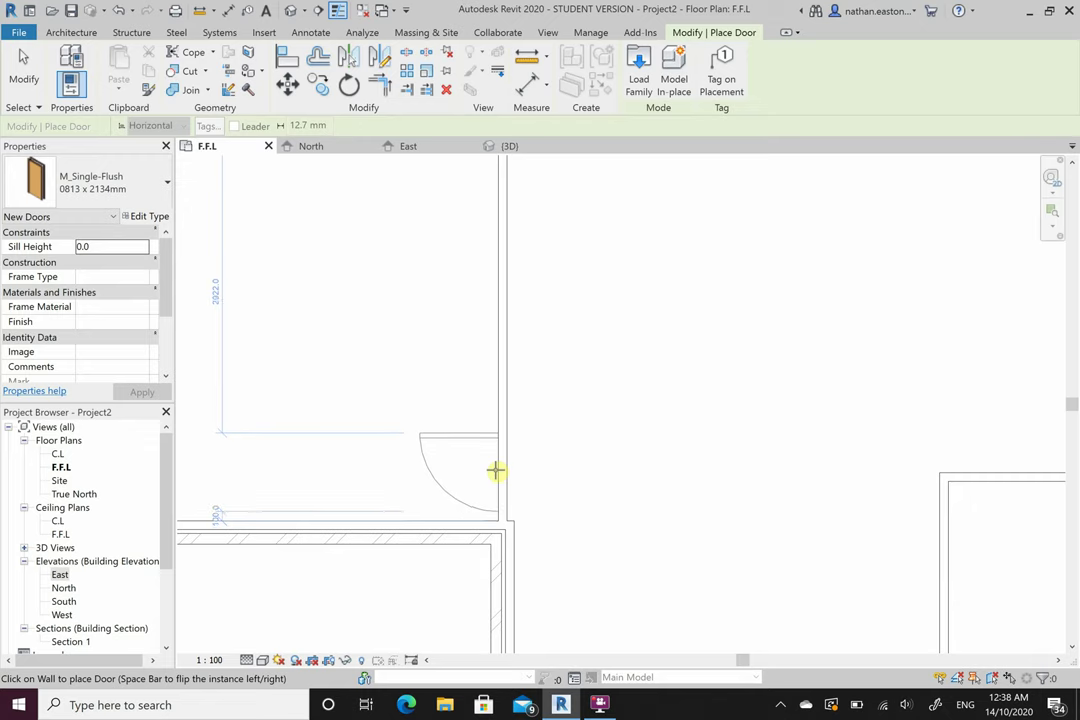
pyautogui.click(495, 468)
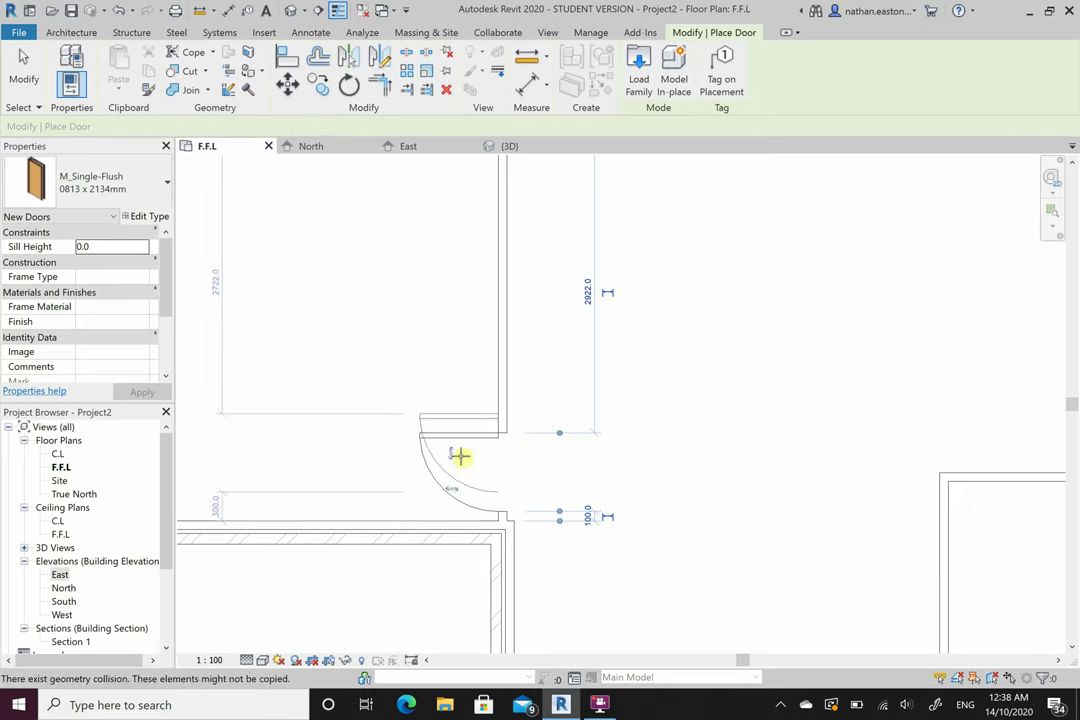
pyautogui.scroll(-3, 314, 410)
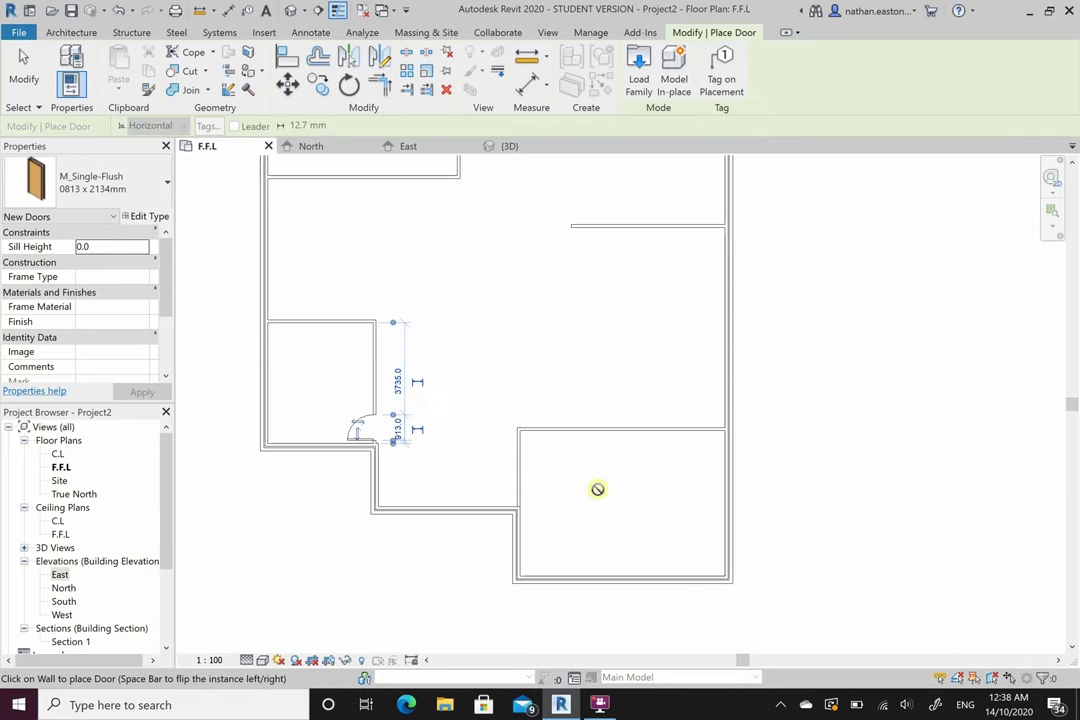
# Place the same door at the upper end of the lower-right room's left wall, flip its hinge side, and end door placement
pyautogui.scroll(3, 523, 499)
pyautogui.scroll(1, 490, 497)
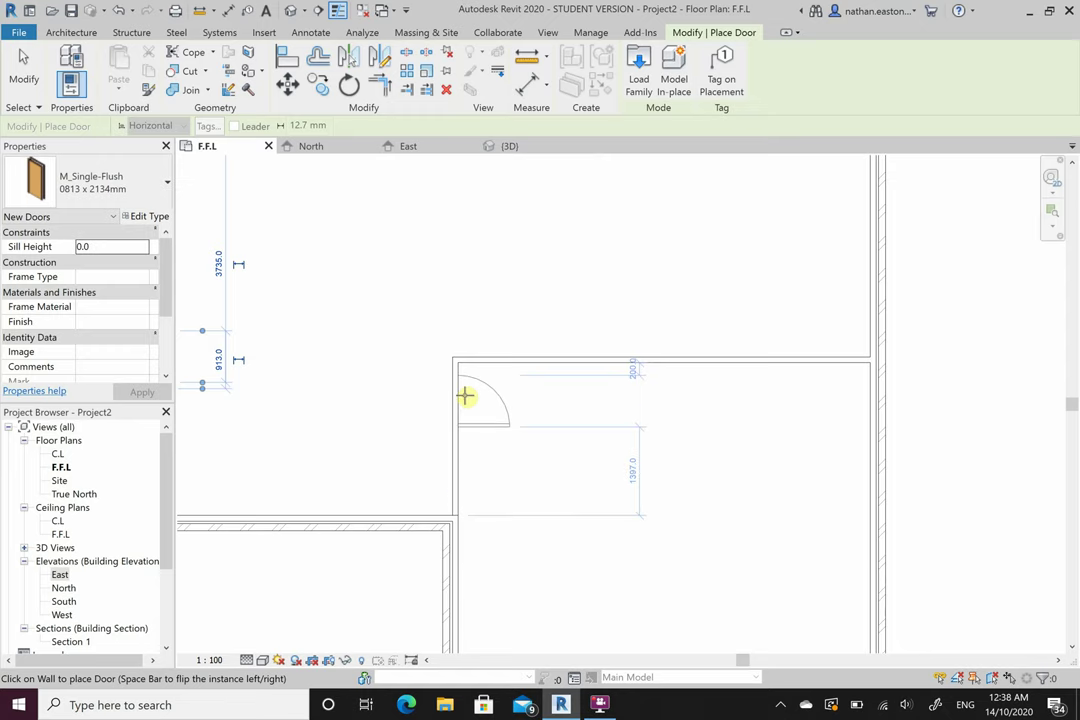
pyautogui.click(466, 393)
pyautogui.press('space')
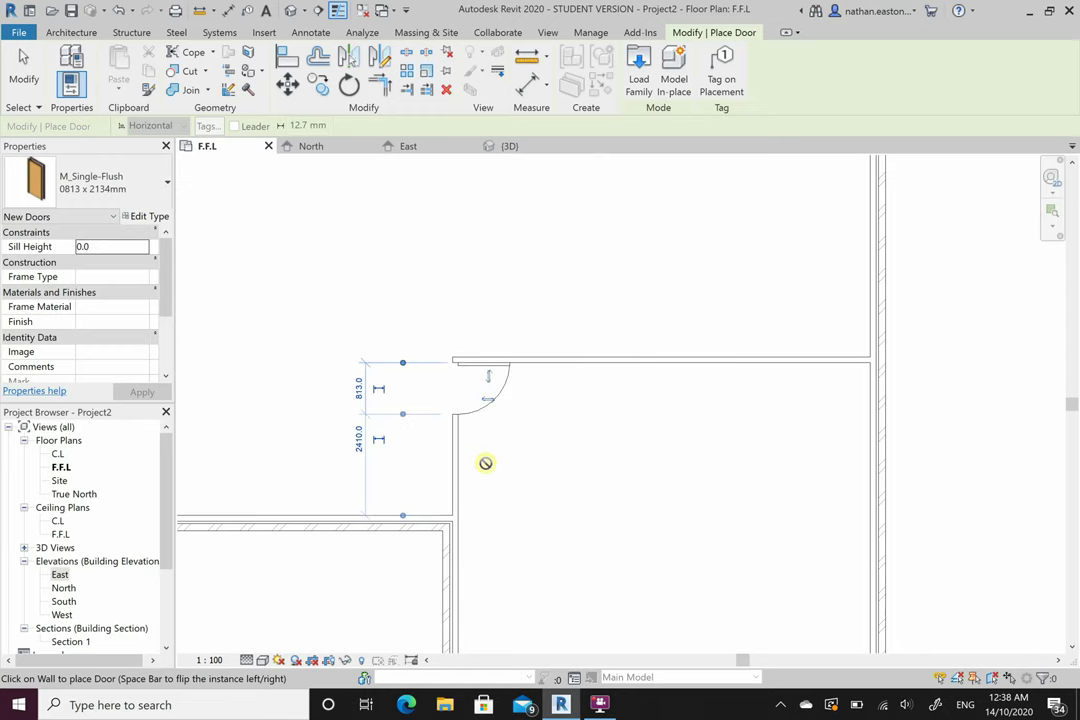
pyautogui.press('Escape')
pyautogui.press('Escape')
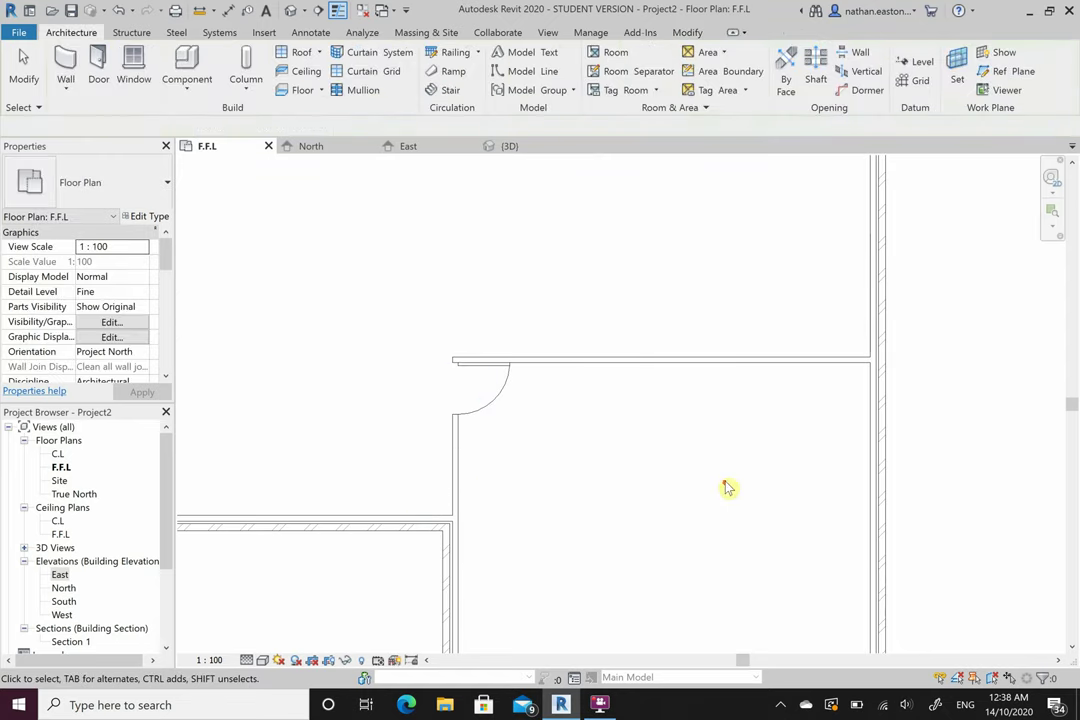
# Flip the orientation of the small lower-left room's right stud wall and try to shift the wall sideways
pyautogui.scroll(-3, 718, 479)
pyautogui.scroll(3, 505, 445)
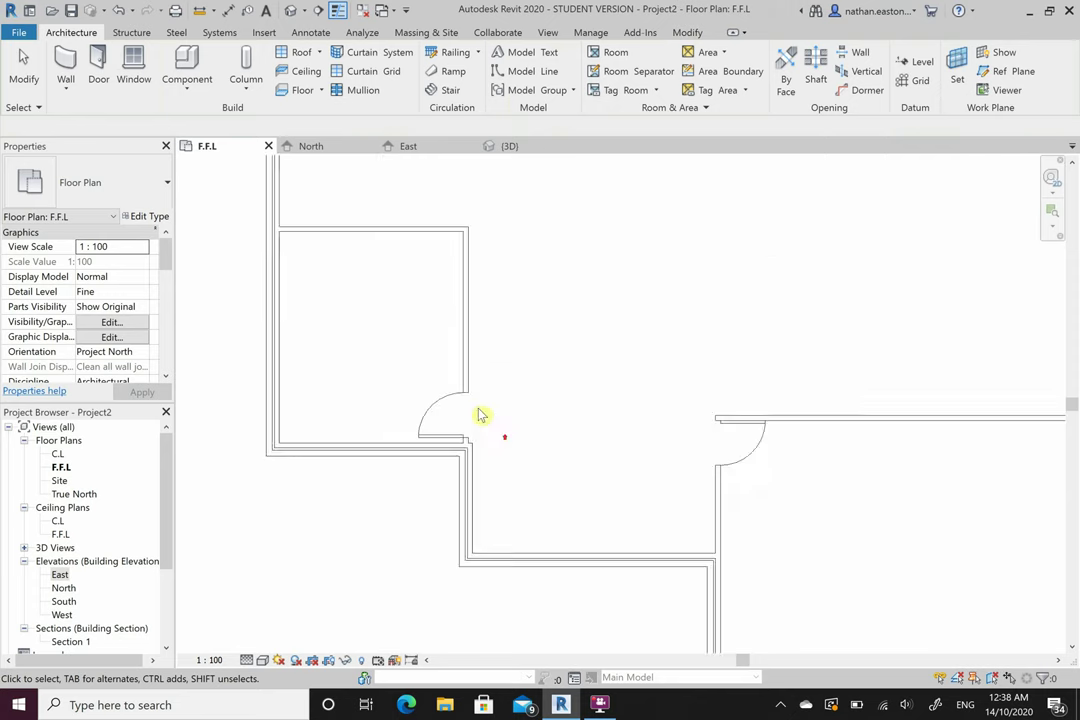
pyautogui.click(460, 356)
pyautogui.click(448, 318)
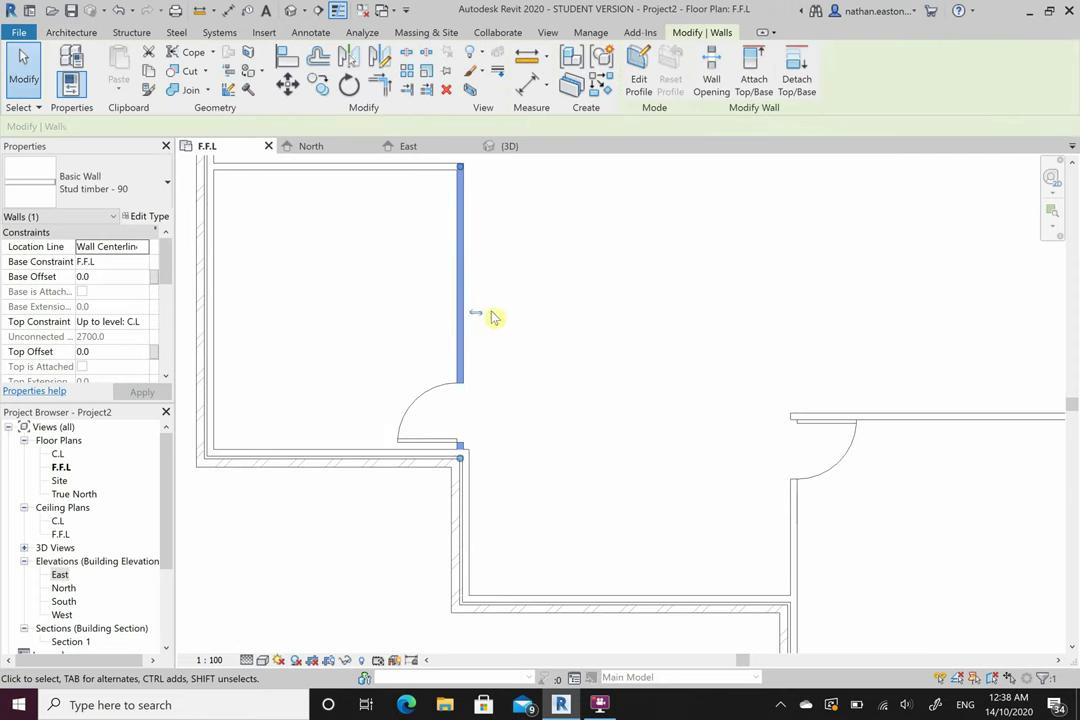
pyautogui.click(482, 314)
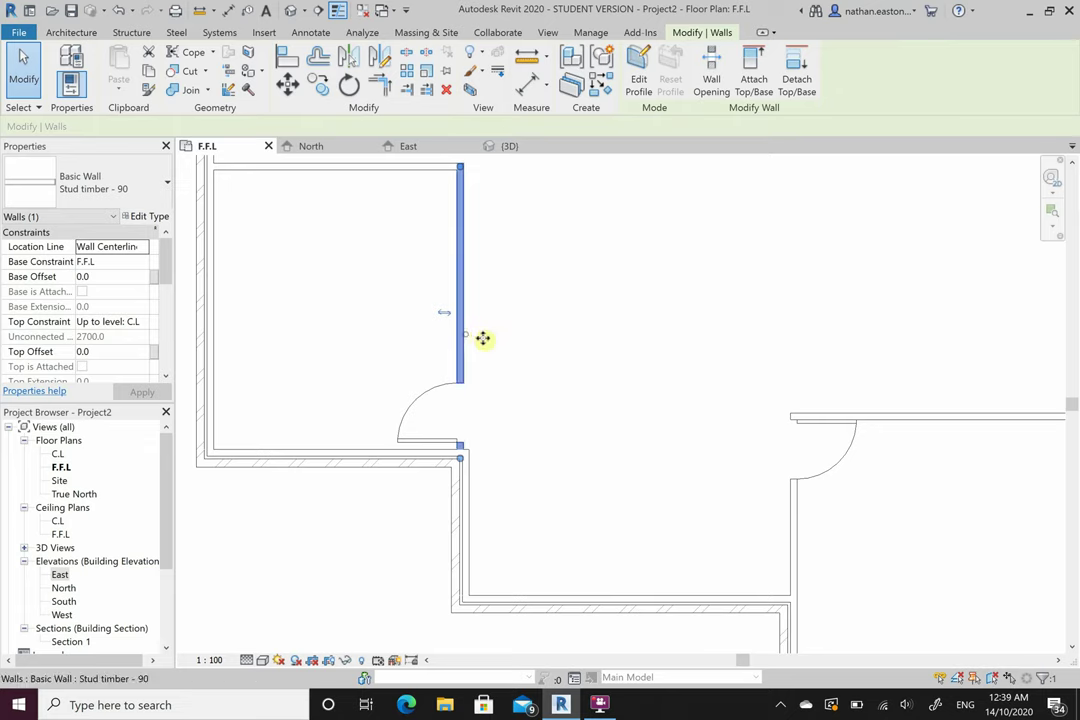
pyautogui.moveTo(483, 339)
pyautogui.mouseDown()
pyautogui.moveTo(499, 342)
pyautogui.moveTo(470, 340)
pyautogui.mouseUp()
pyautogui.click(486, 425)
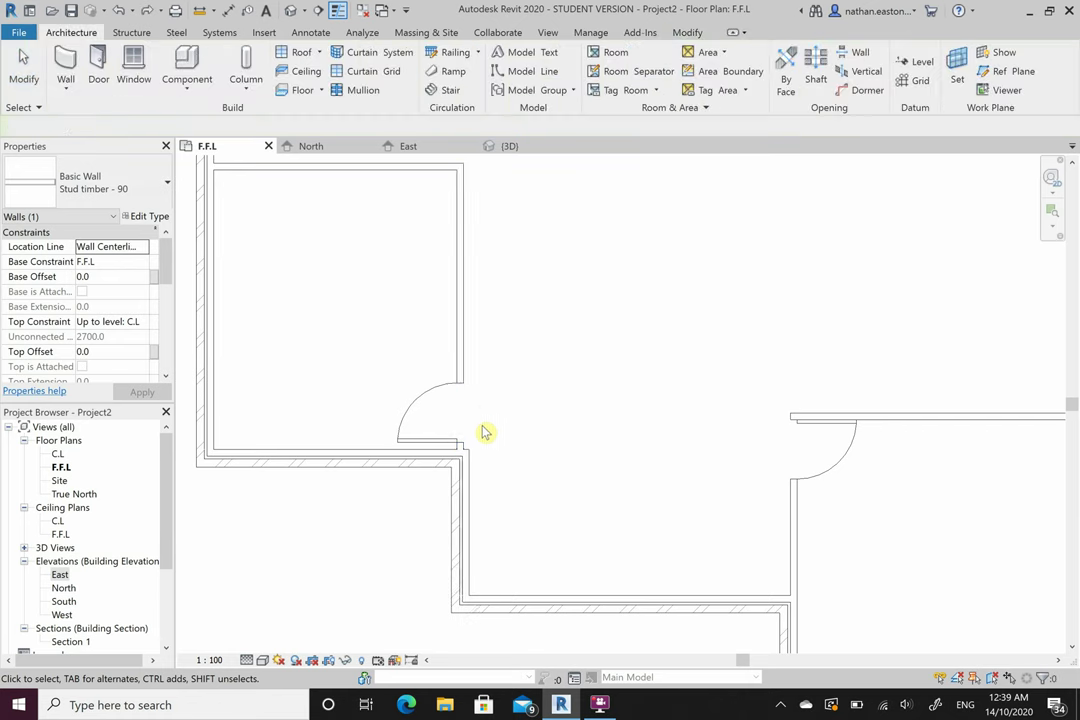
# Shorten the small lower-left room's right stud wall so its lower end clears the exterior wall corner
pyautogui.click(474, 366)
pyautogui.scroll(3, 480, 410)
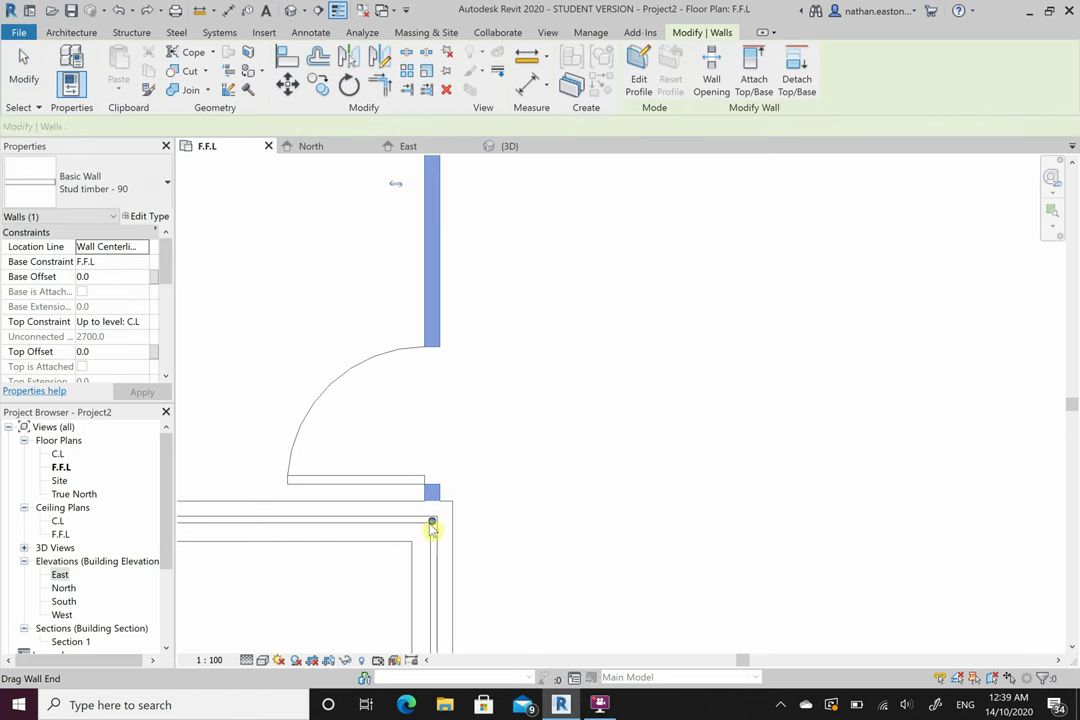
pyautogui.moveTo(433, 521); pyautogui.dragTo(434, 490)
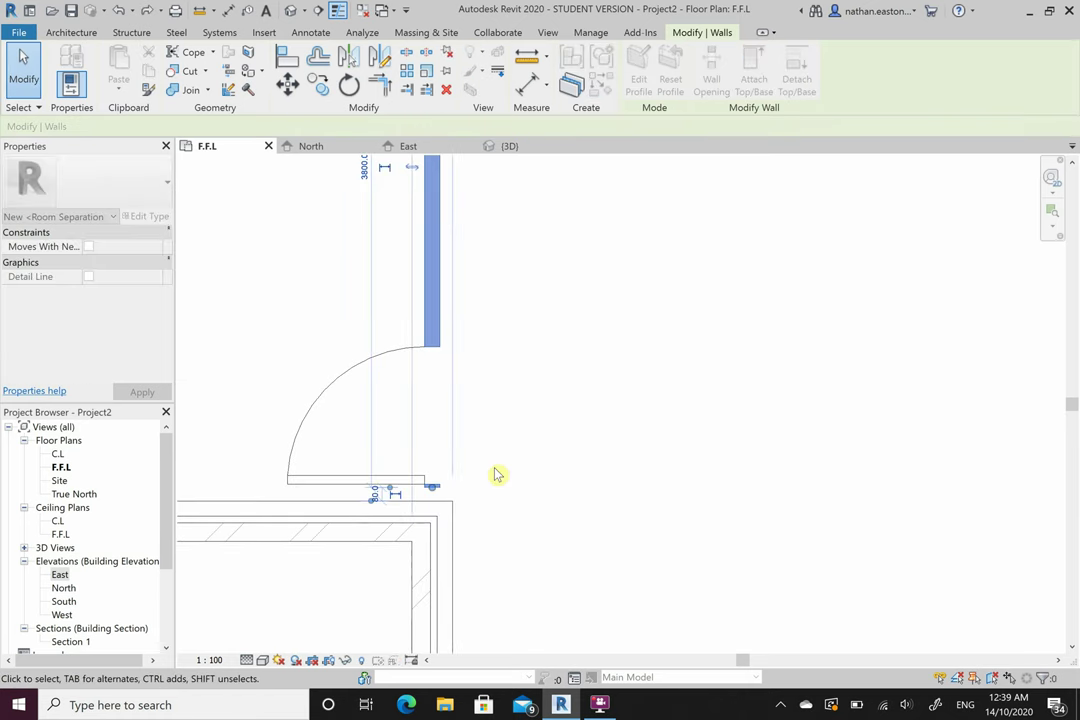
# Align the inner face of the adjoining brick veneer wall with the outer face of the small room's right stud wall
pyautogui.click(288, 57)
pyautogui.click(441, 282)
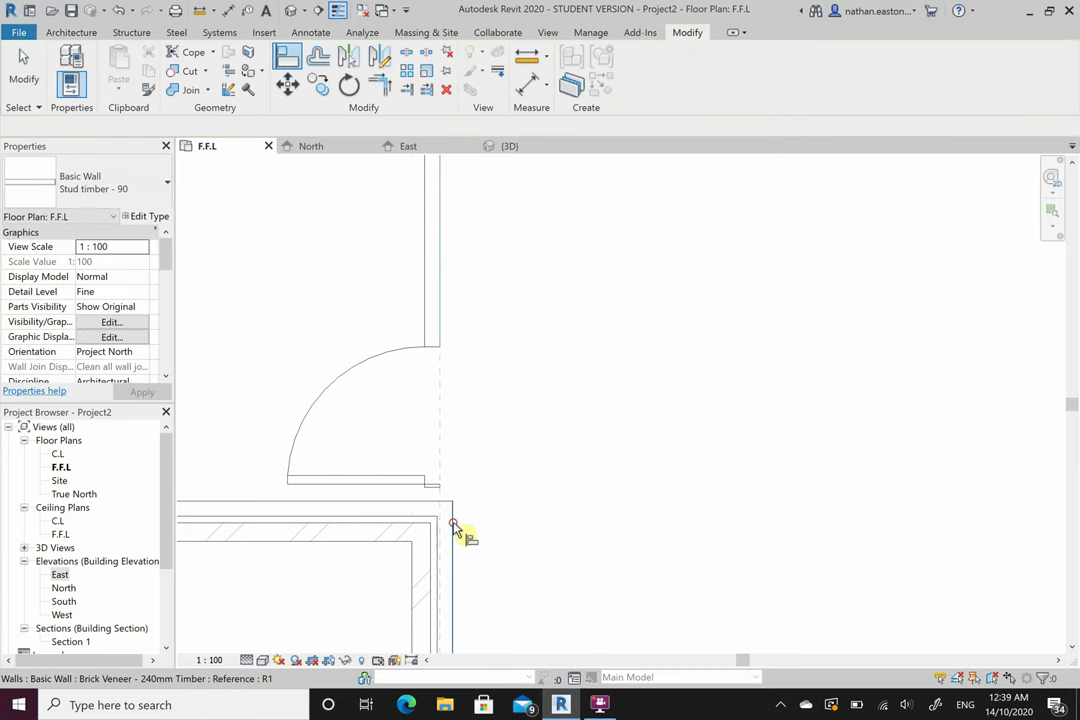
pyautogui.click(453, 527)
pyautogui.scroll(-2, 522, 366)
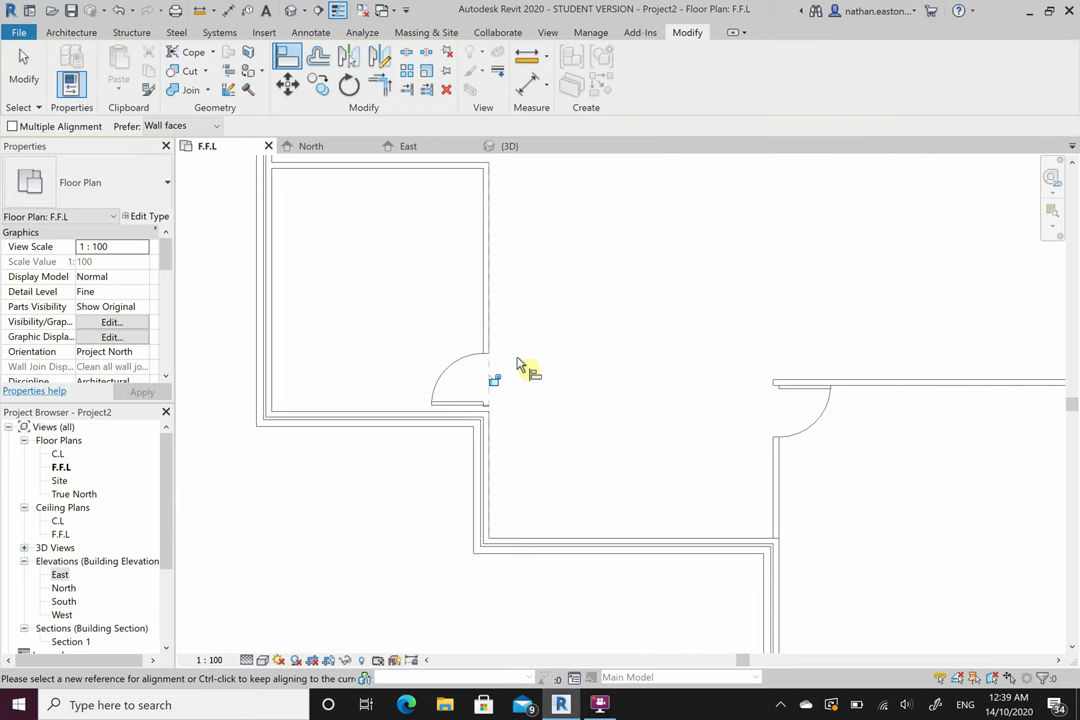
pyautogui.press('Escape')
pyautogui.press('Escape')
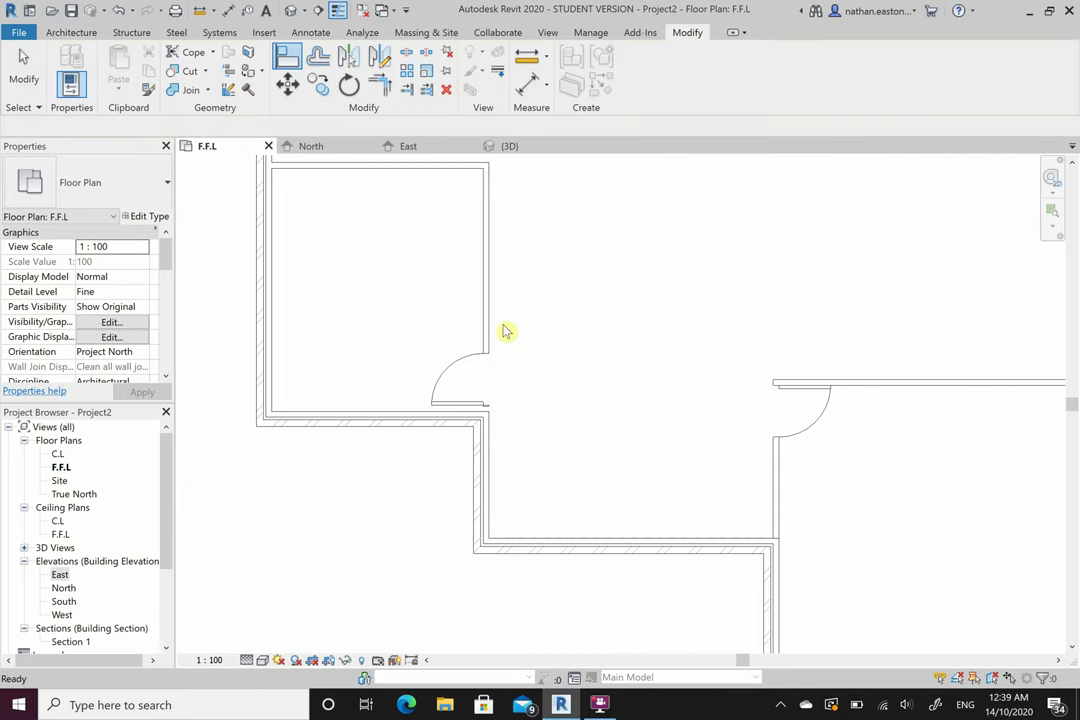
# Extend the lower end of the small room's right stud wall back to meet the exterior wall corner
pyautogui.click(487, 320)
pyautogui.scroll(3, 518, 437)
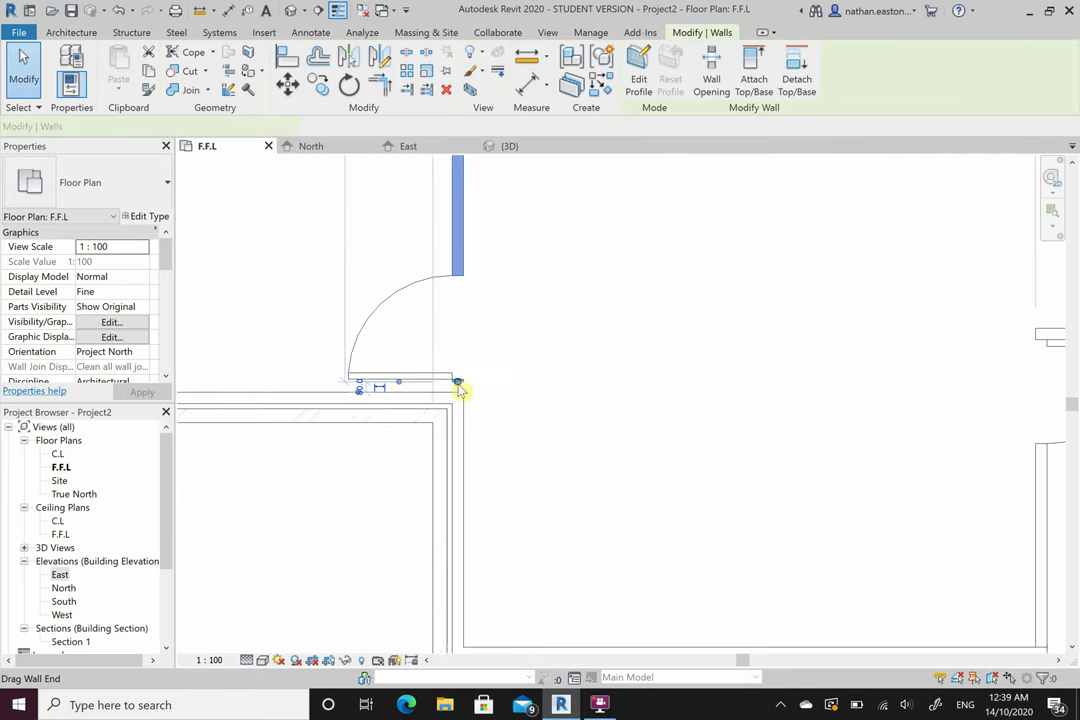
pyautogui.moveTo(458, 386); pyautogui.dragTo(458, 397)
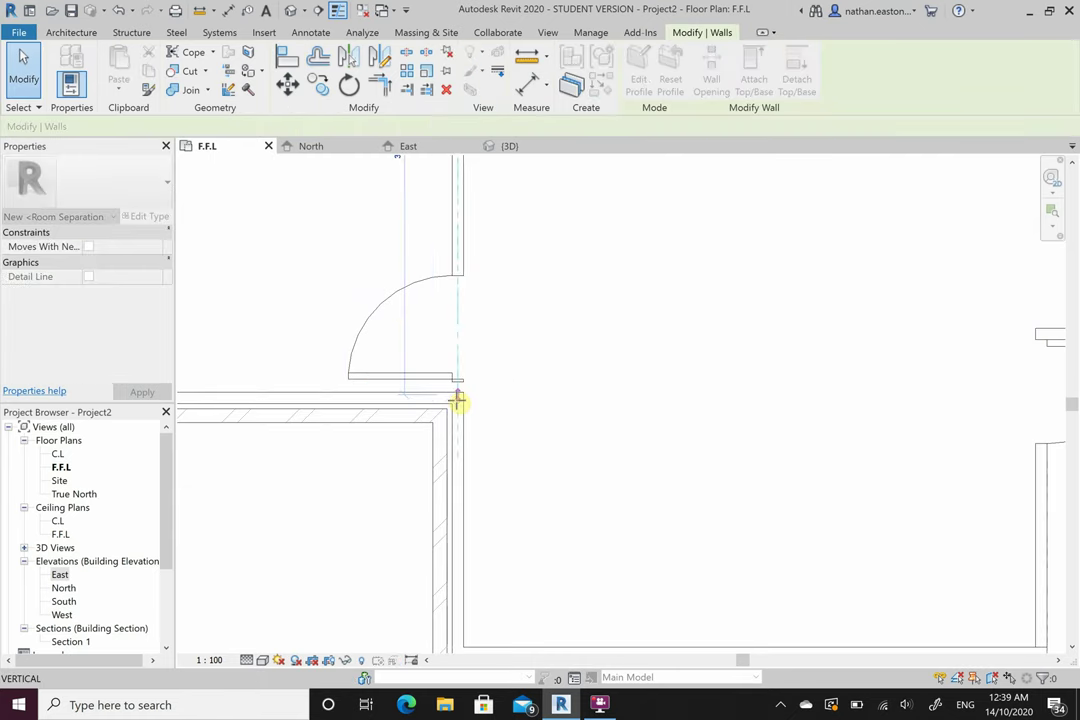
pyautogui.click(569, 395)
pyautogui.scroll(-5, 376, 510)
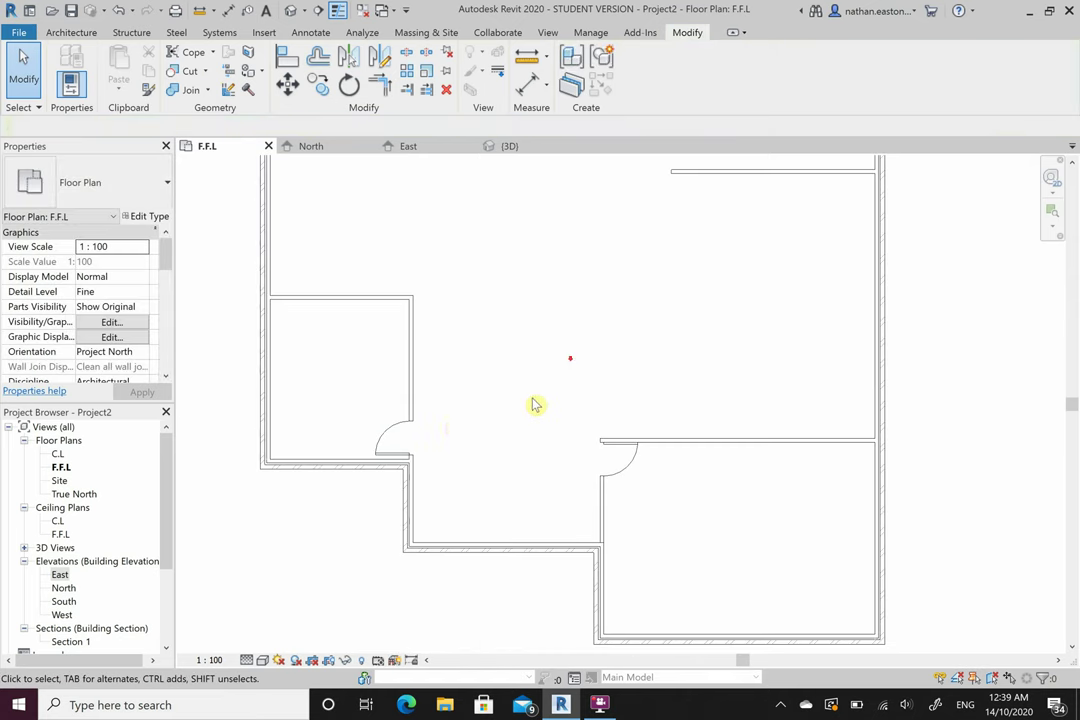
pyautogui.scroll(-5, 430, 560)
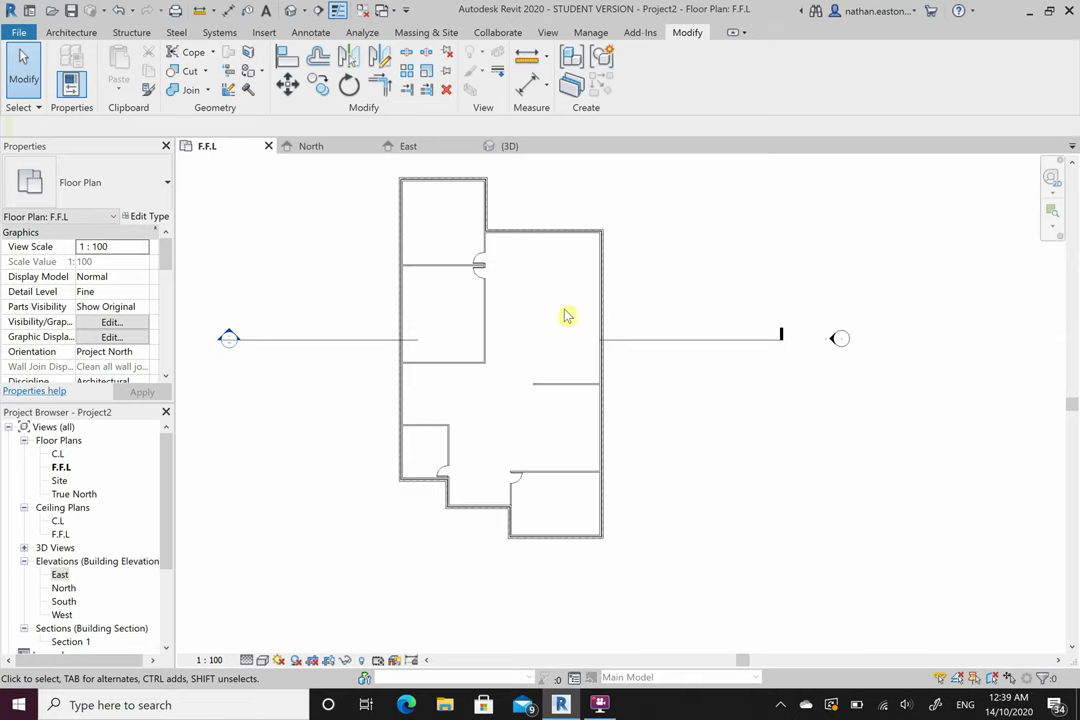
# Preview the single glass and panel door families in the Australian Doors library and load Single-Panel 1
pyautogui.click(264, 32)
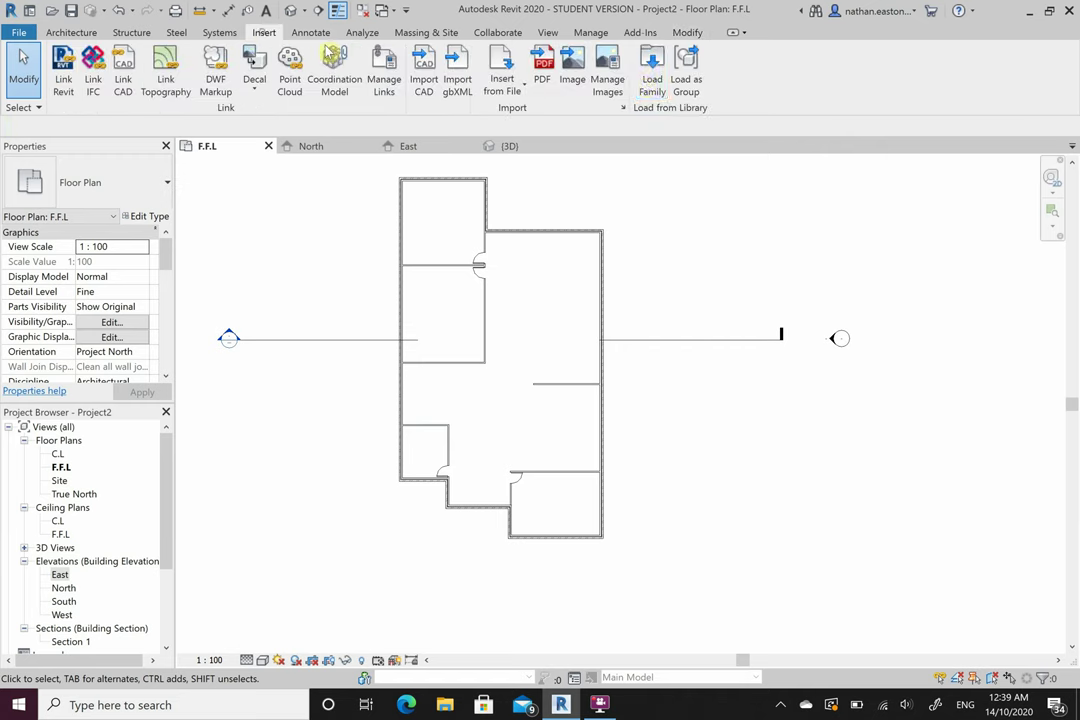
pyautogui.click(651, 85)
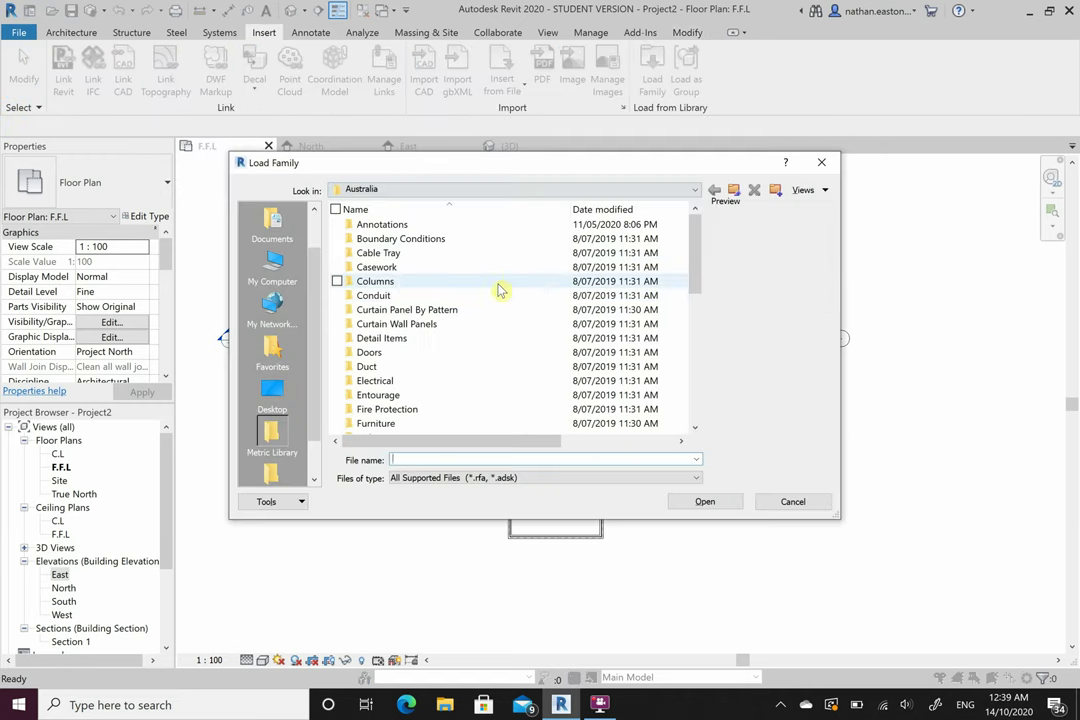
pyautogui.doubleClick(465, 352)
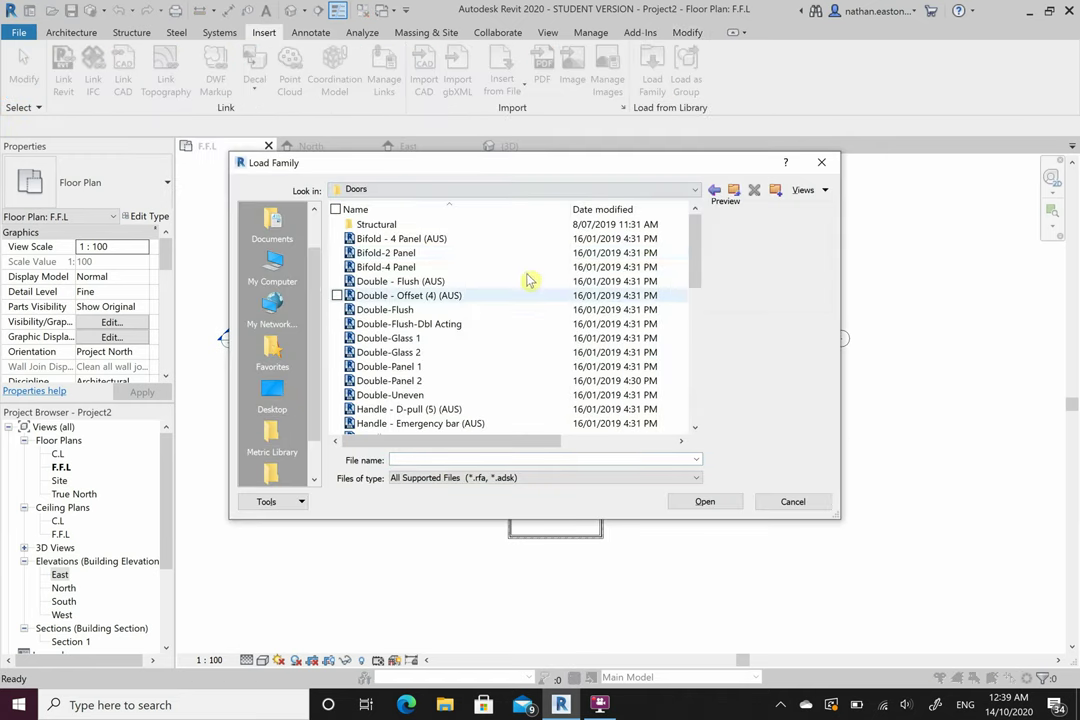
pyautogui.scroll(-8, 527, 262)
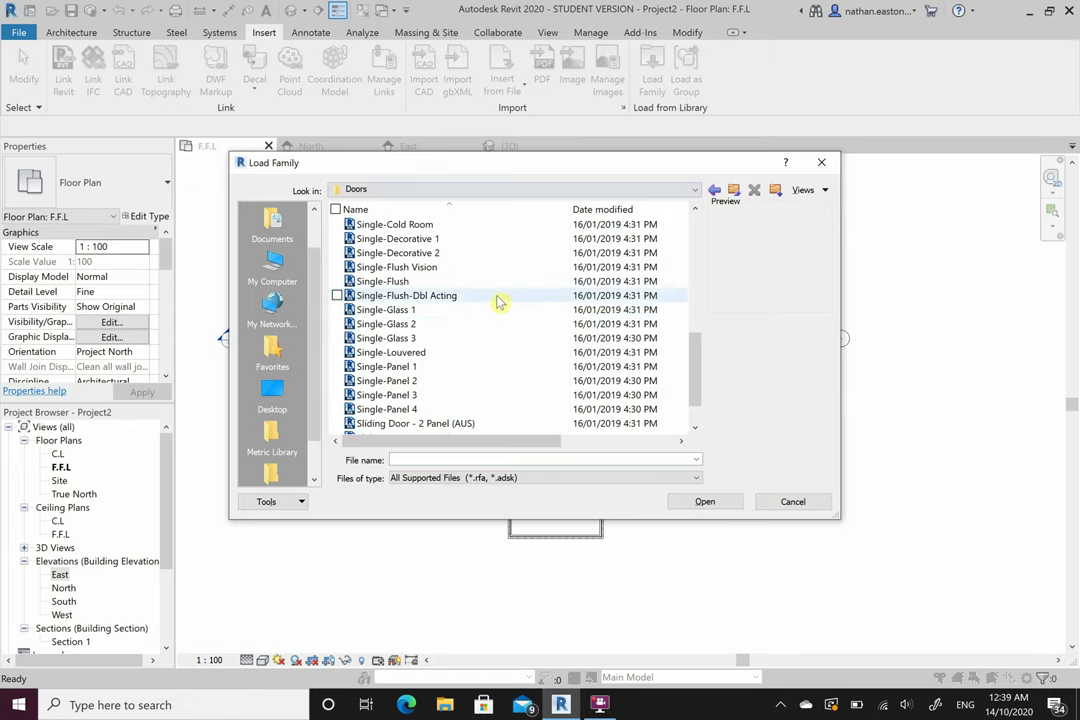
pyautogui.click(481, 338)
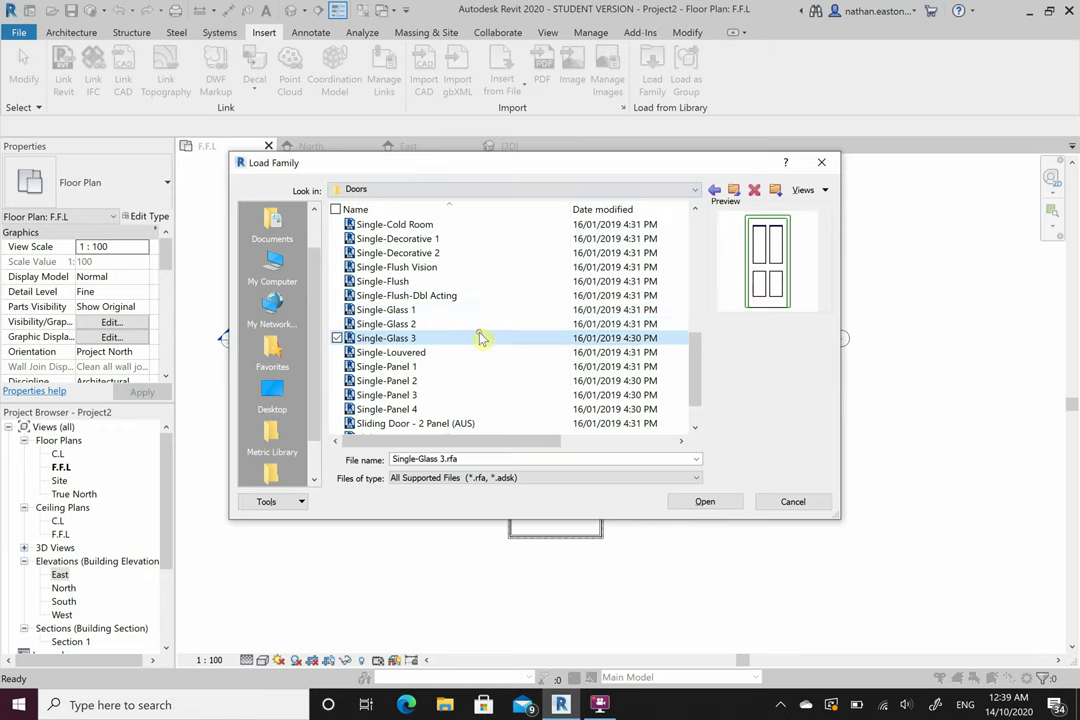
pyautogui.click(514, 310)
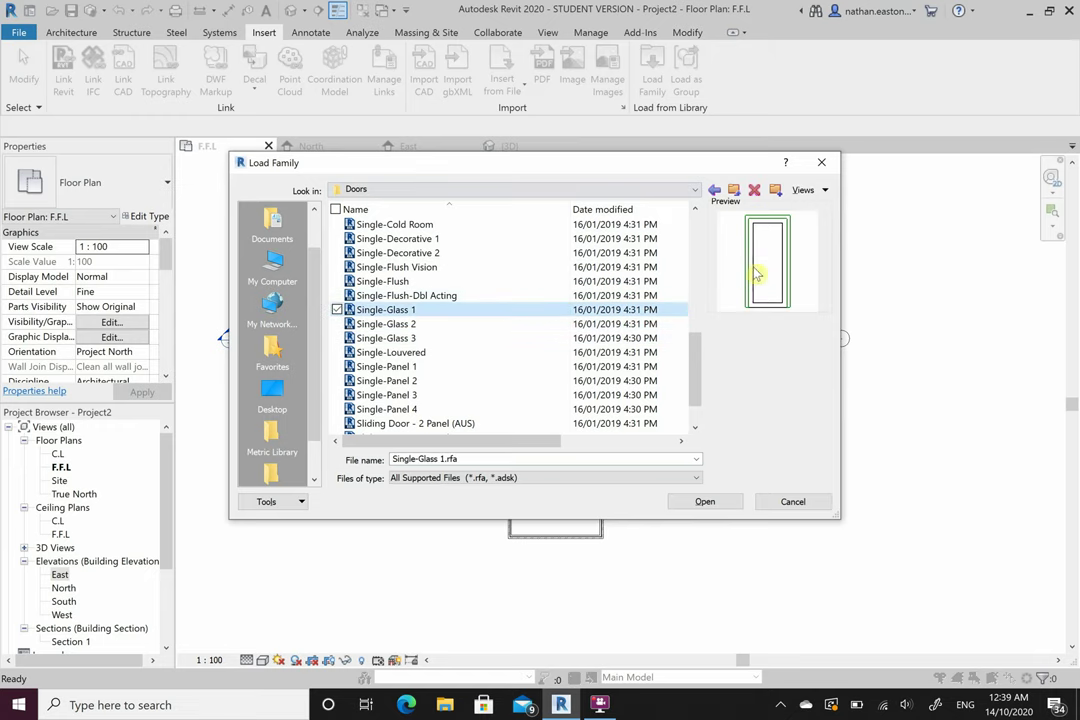
pyautogui.click(518, 340)
pyautogui.click(478, 395)
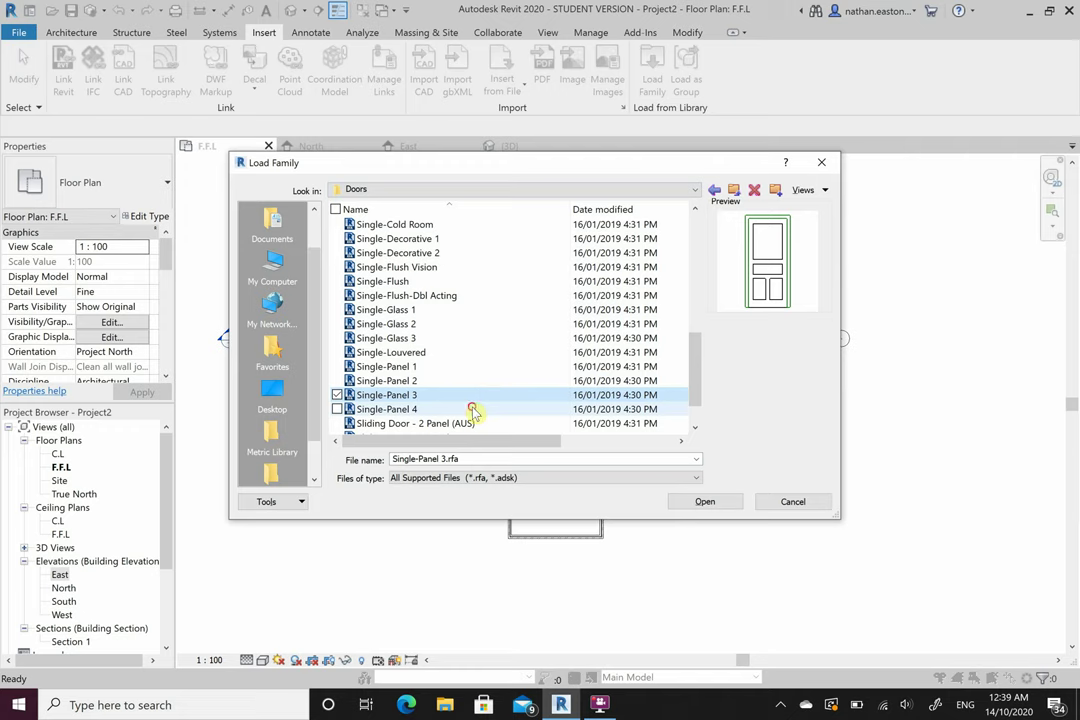
pyautogui.click(473, 410)
pyautogui.click(465, 394)
pyautogui.click(465, 381)
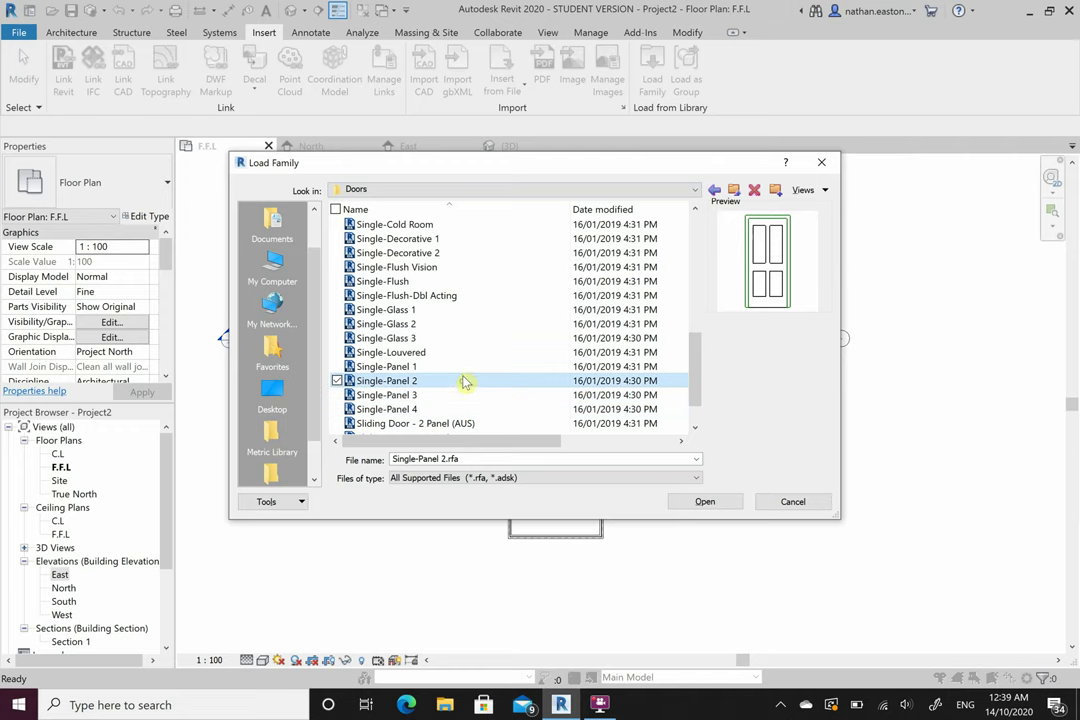
pyautogui.click(465, 369)
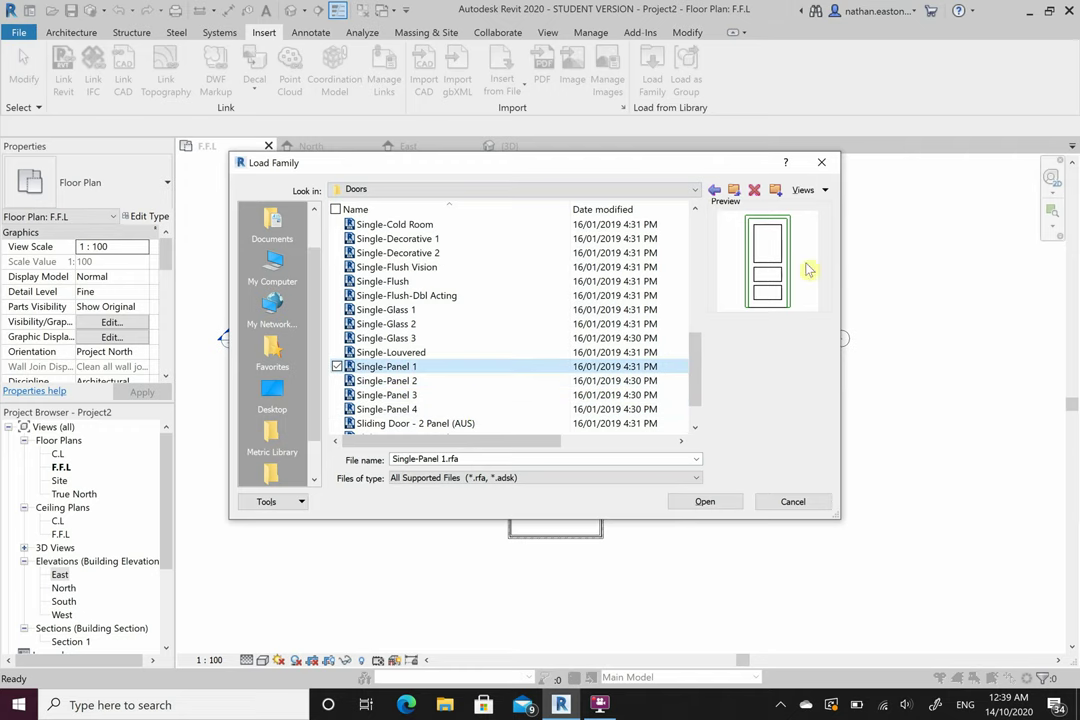
pyautogui.click(705, 503)
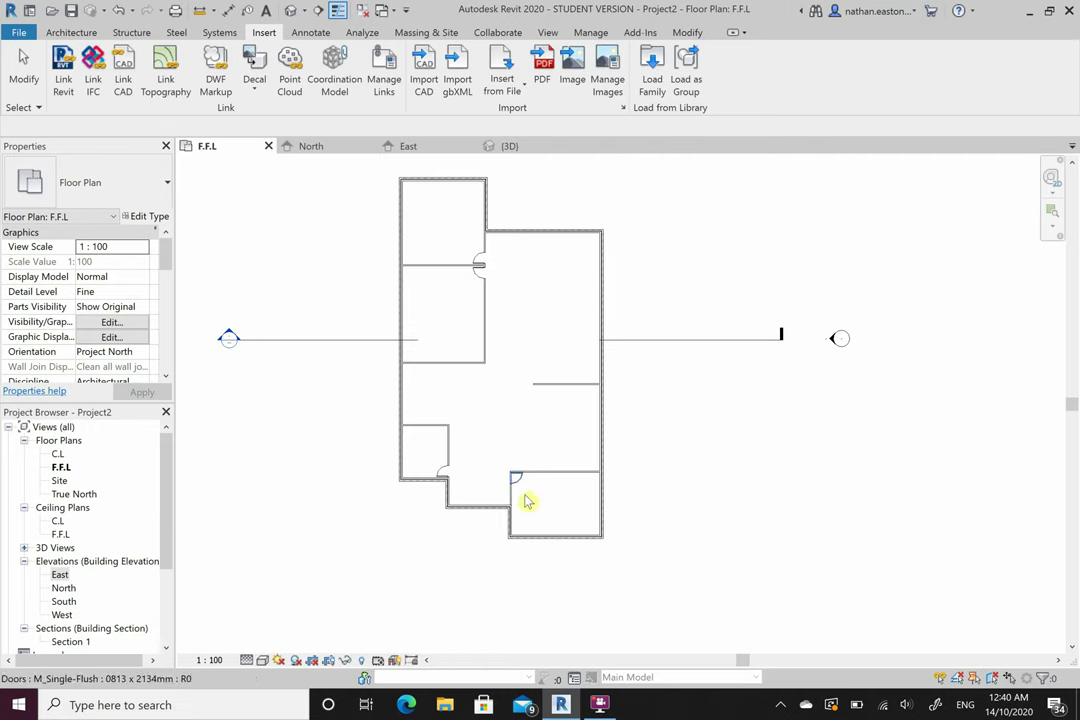
# Place a Single-Panel 1 door, 0915 x 2134mm, centred in the recessed lower exterior wall between the two lower rooms, opening inward
pyautogui.click(85, 33)
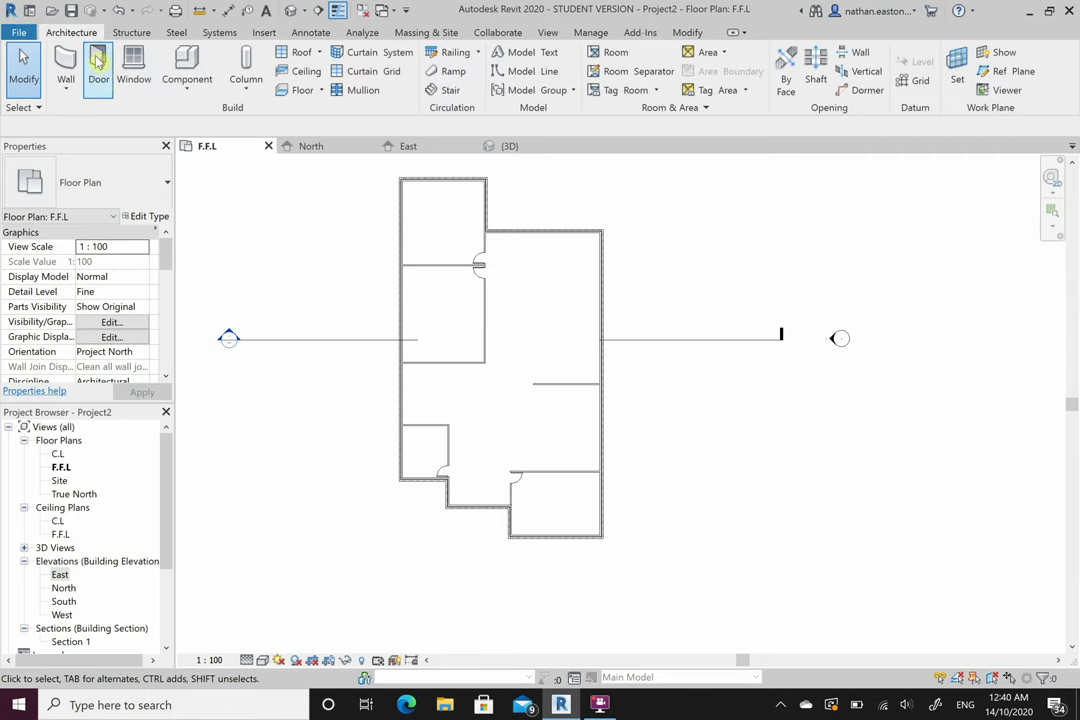
pyautogui.click(99, 73)
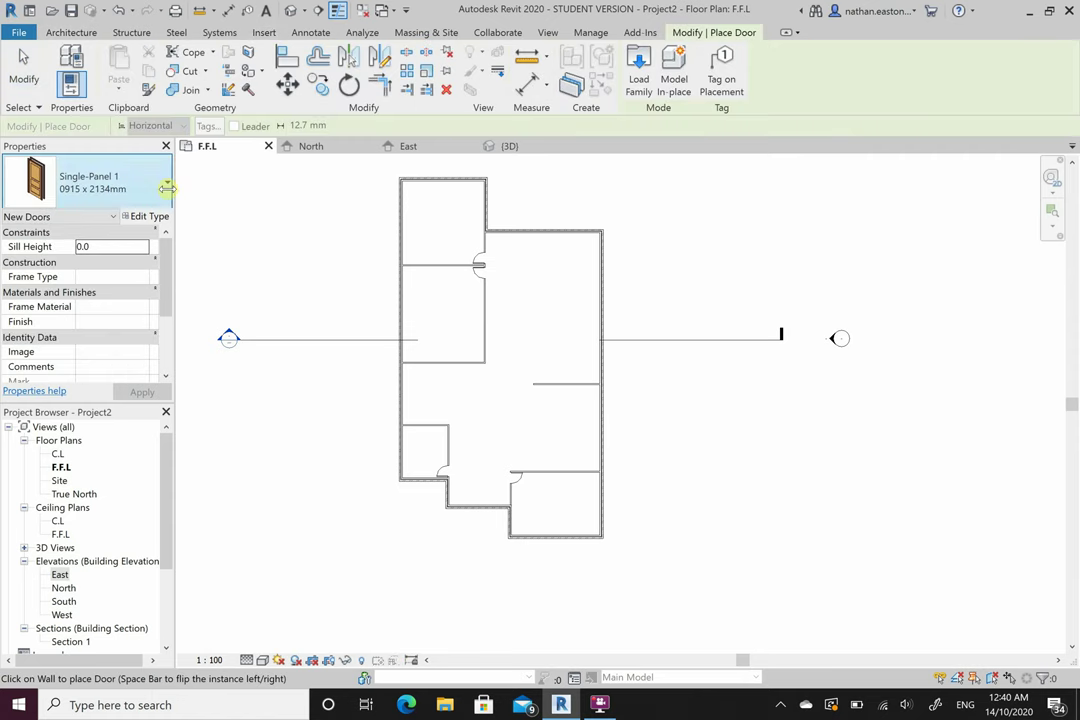
pyautogui.click(167, 190)
pyautogui.scroll(3, 159, 463)
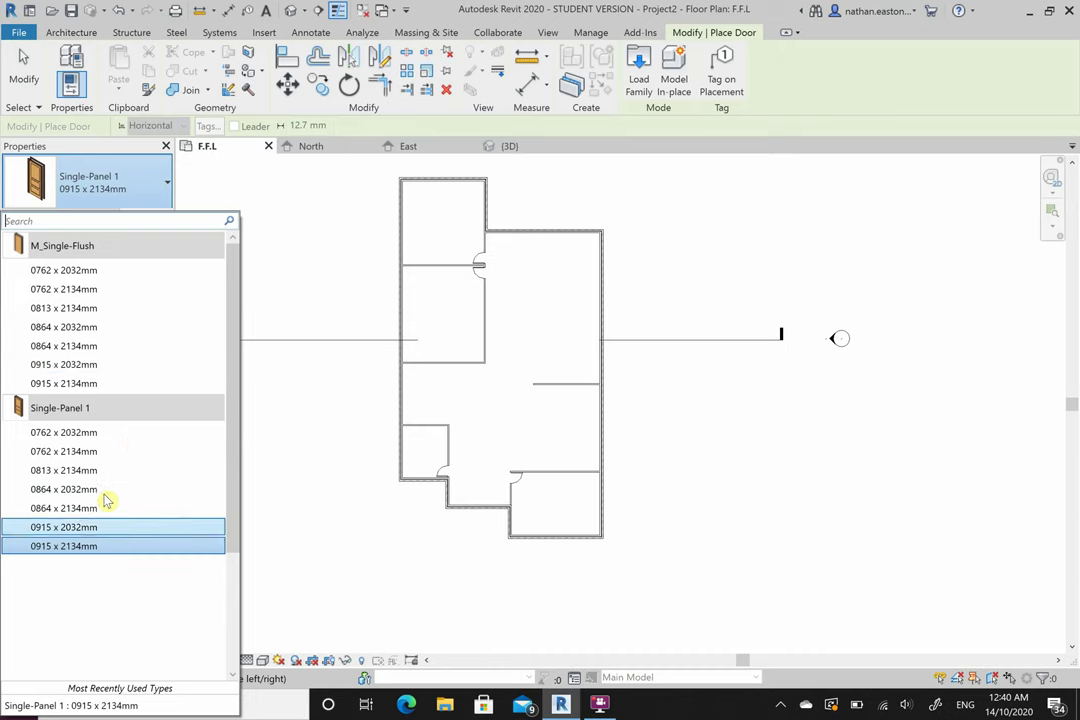
pyautogui.click(73, 549)
pyautogui.scroll(4, 494, 525)
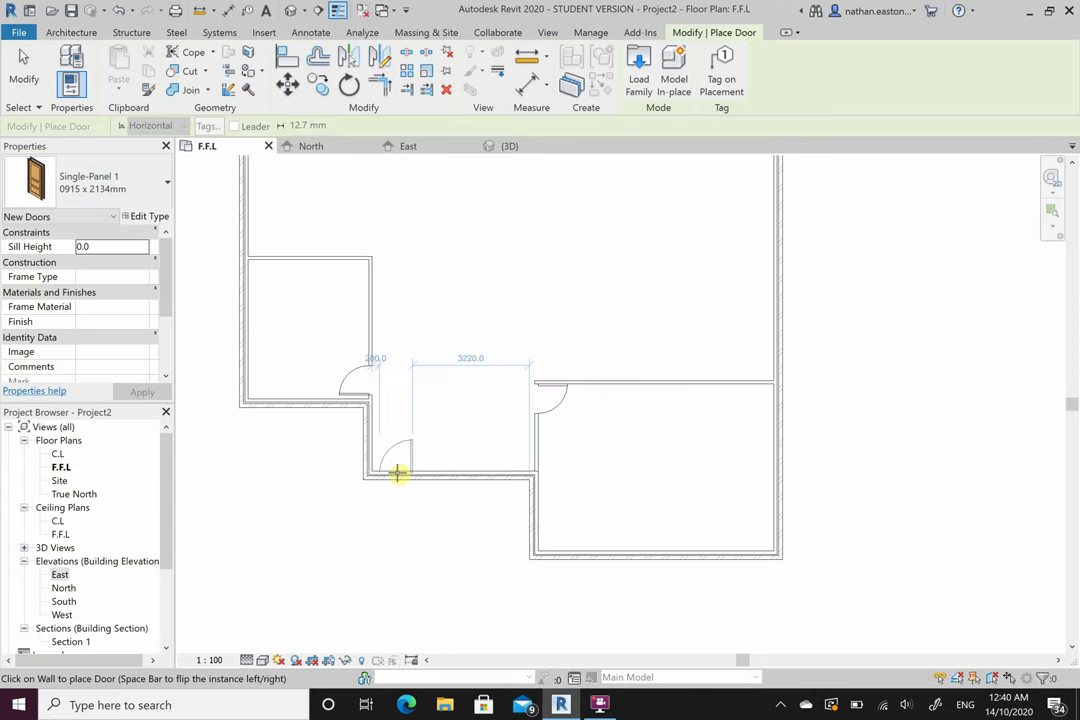
pyautogui.click(450, 470)
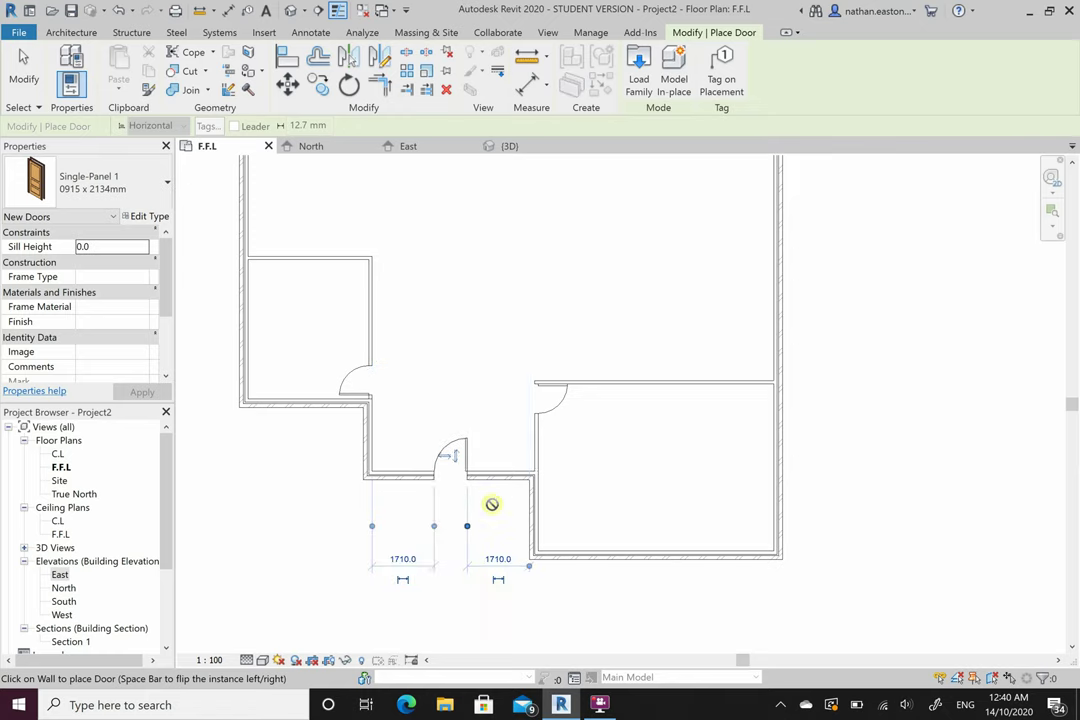
pyautogui.scroll(-5, 583, 559)
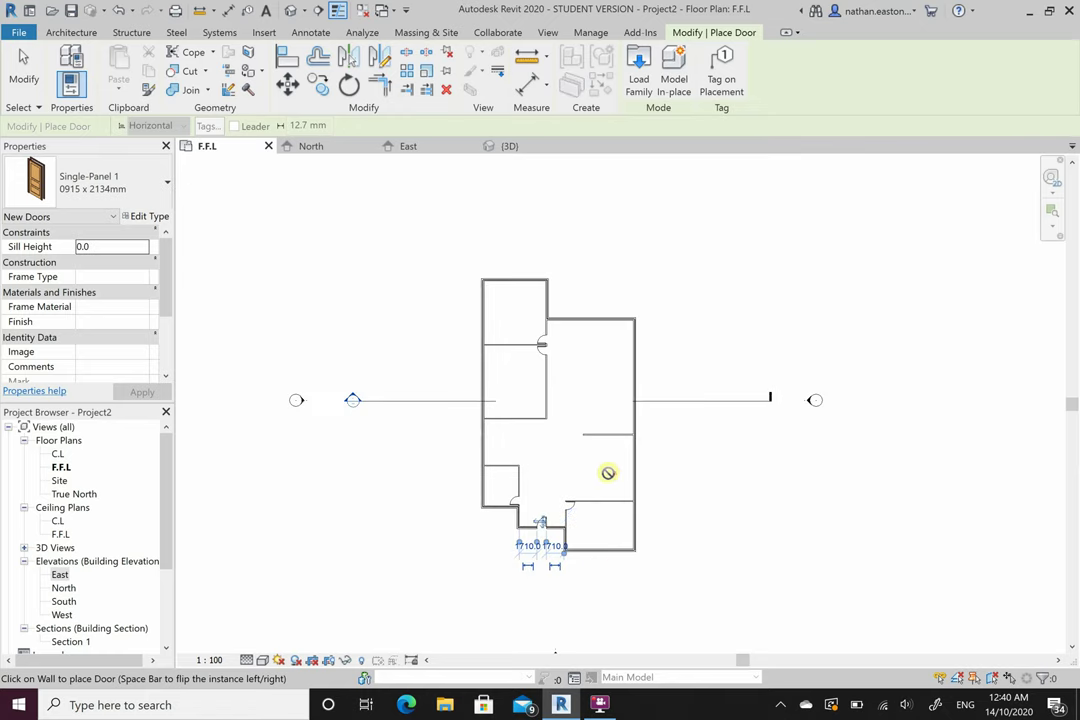
pyautogui.scroll(2, 608, 473)
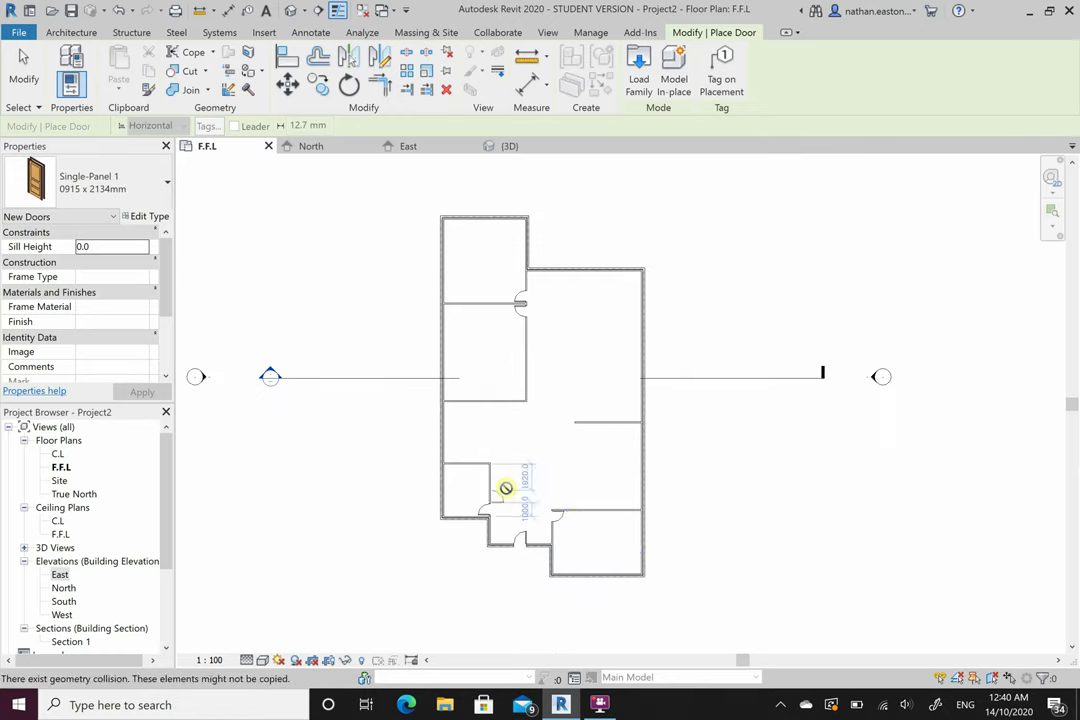
pyautogui.press('Escape')
pyautogui.press('Escape')
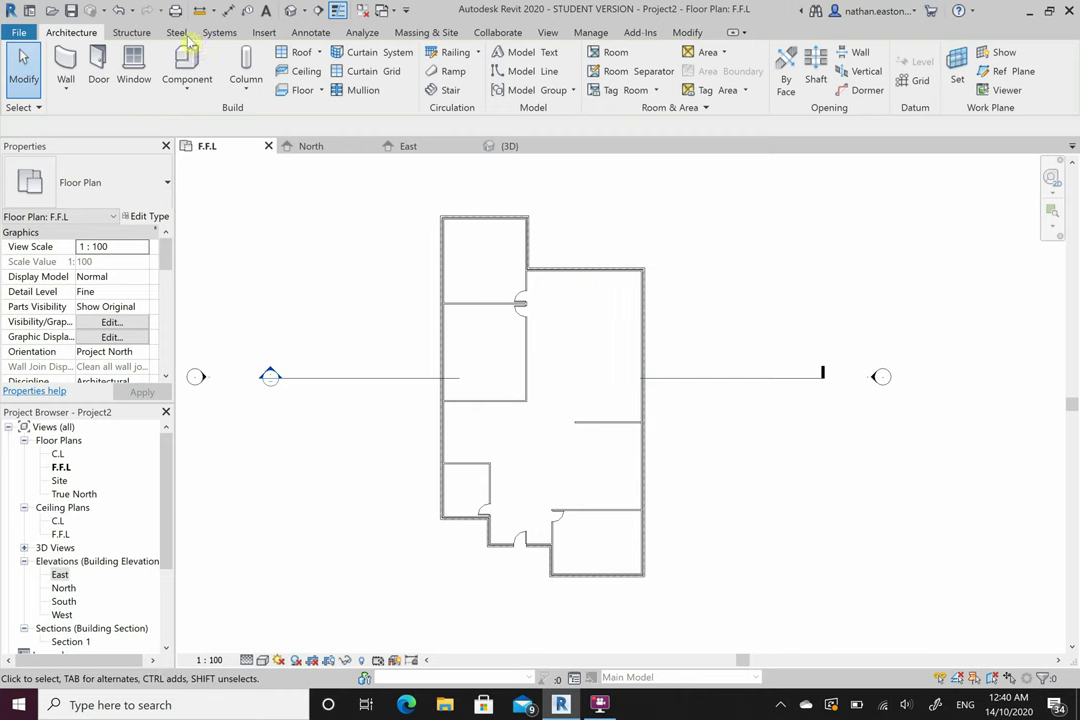
# Compare the sliding door families in the Doors library and load Sliding Door - 4 Panel (AUS)
pyautogui.click(264, 32)
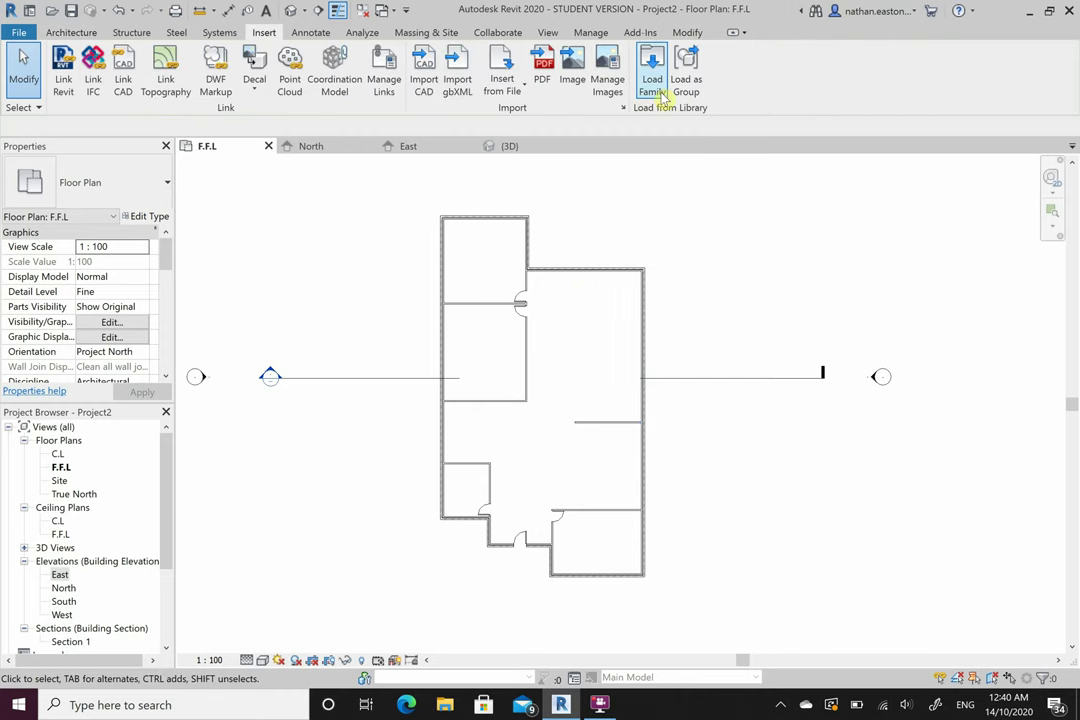
pyautogui.click(653, 80)
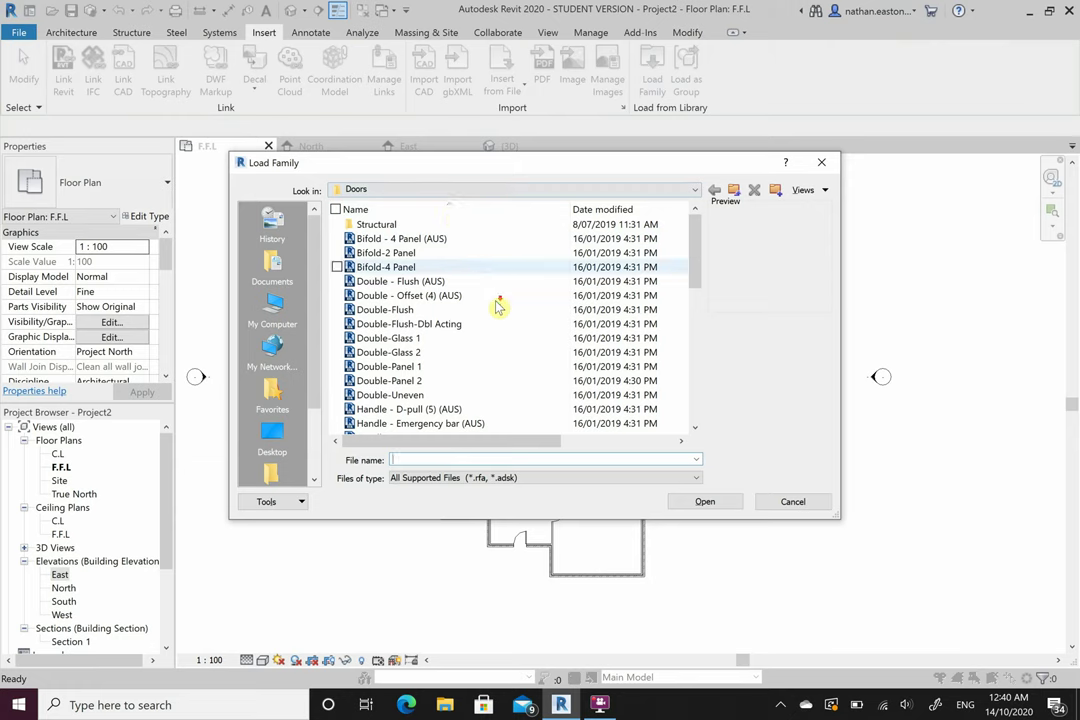
pyautogui.scroll(-5, 498, 315)
pyautogui.scroll(-4, 498, 315)
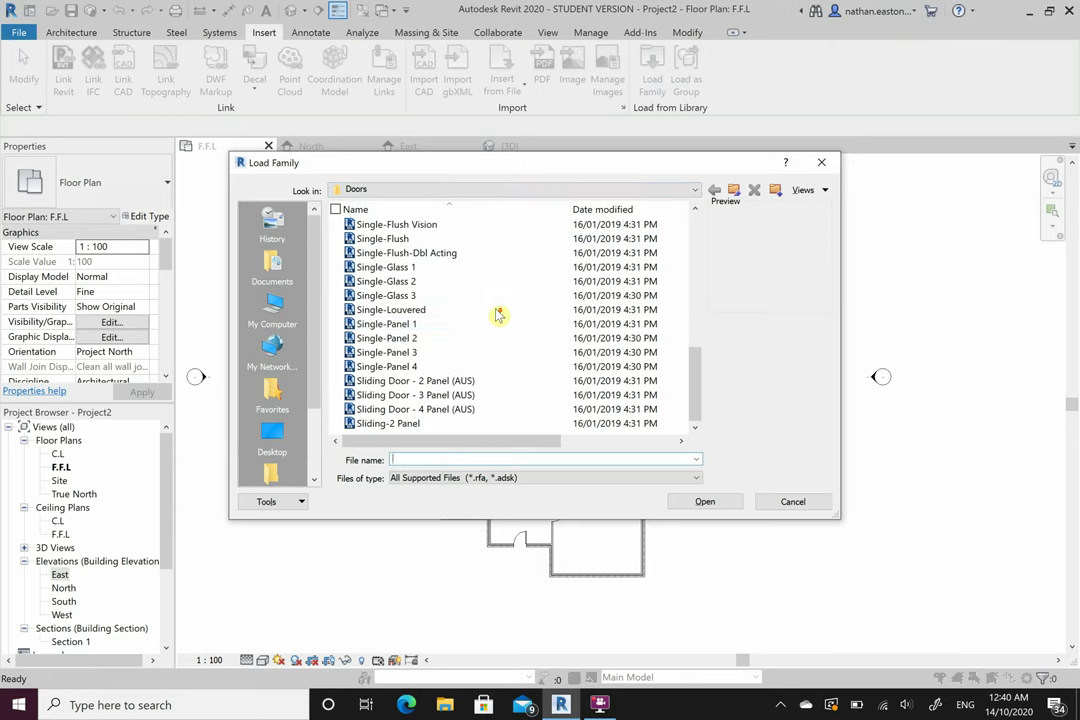
pyautogui.click(475, 410)
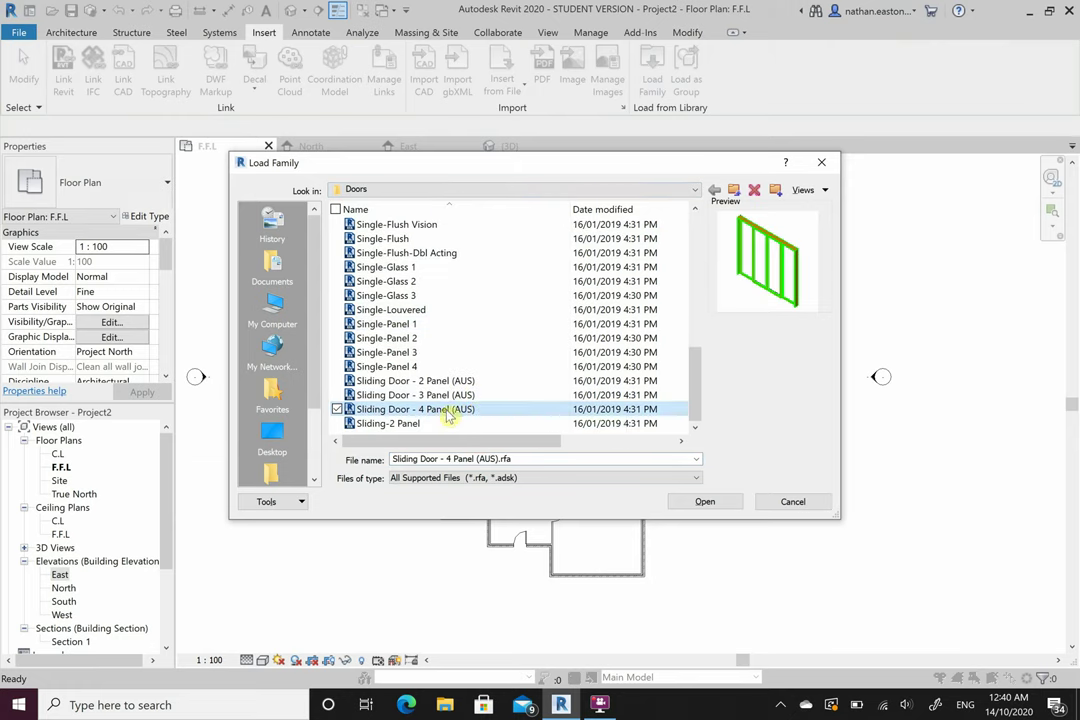
pyautogui.click(436, 424)
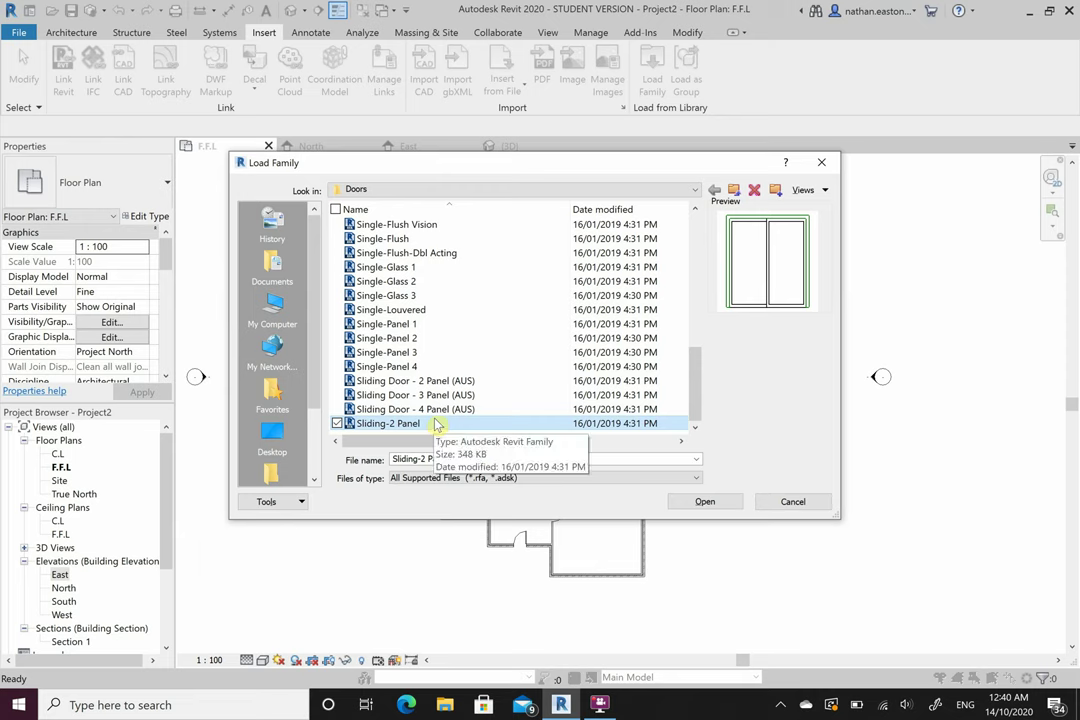
pyautogui.click(440, 410)
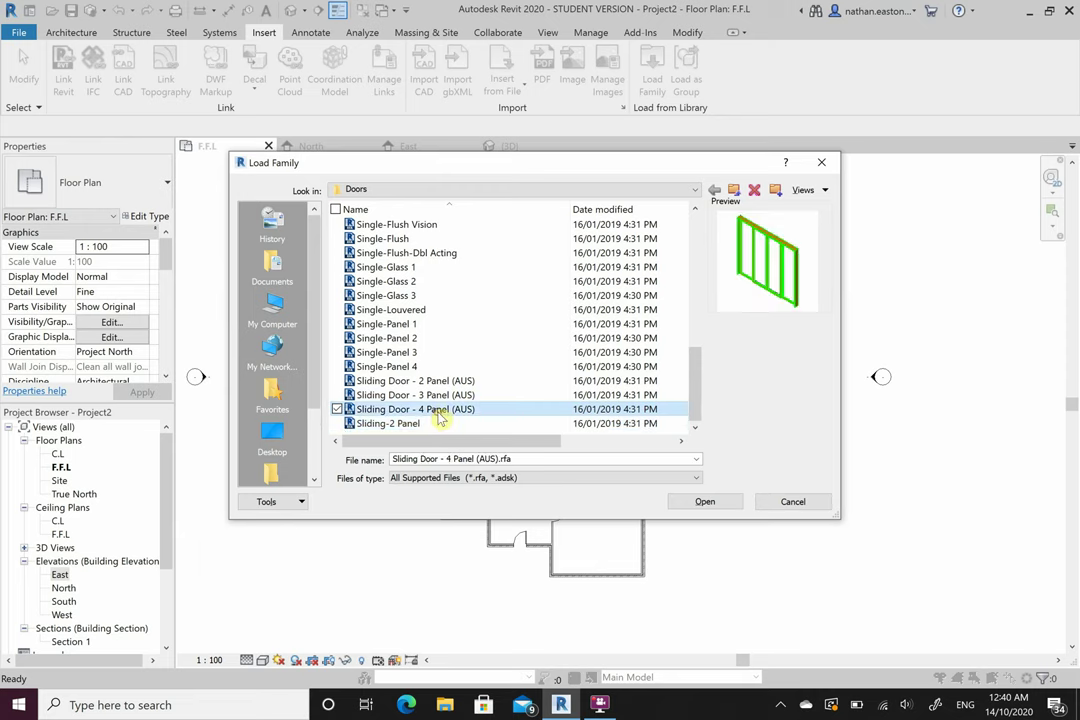
pyautogui.click(712, 505)
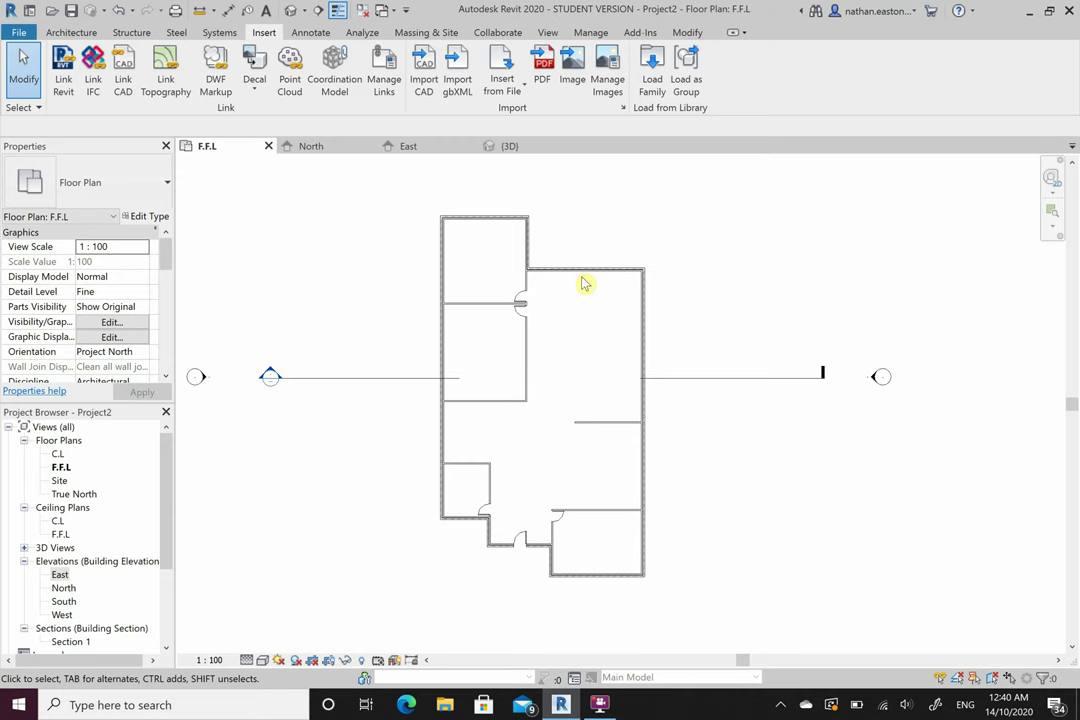
# For placing a Sliding Door - 4 Panel (AUS), duplicate Type 1 as ASD2136 and set its width to 3600
pyautogui.click(75, 32)
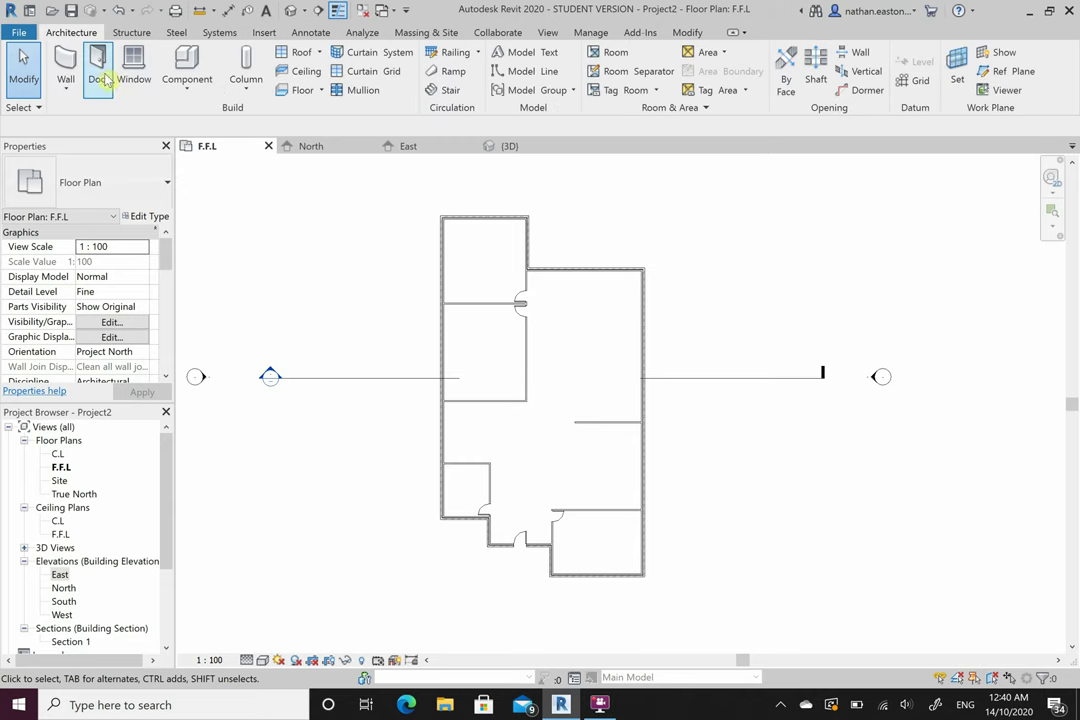
pyautogui.click(100, 78)
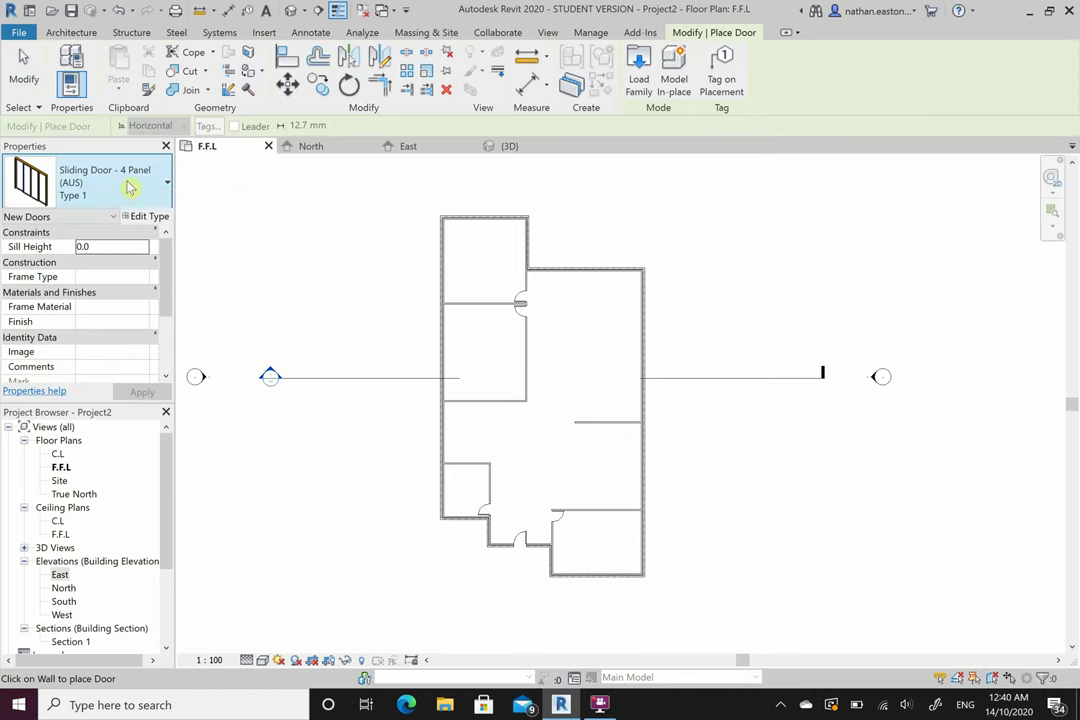
pyautogui.click(137, 183)
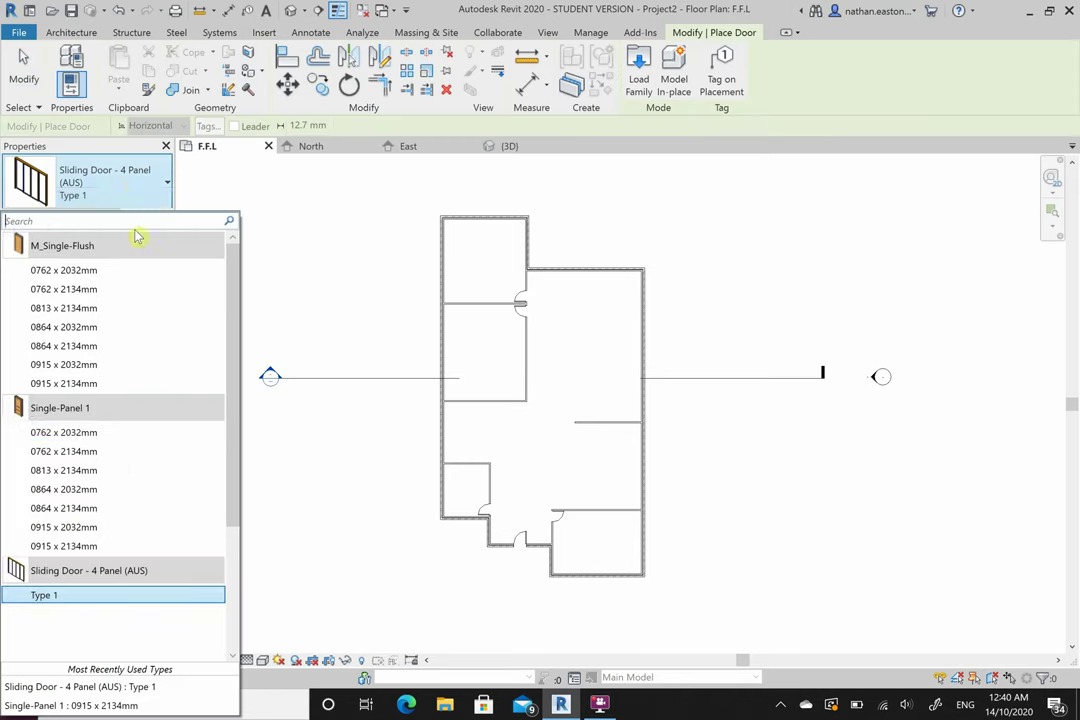
pyautogui.click(73, 600)
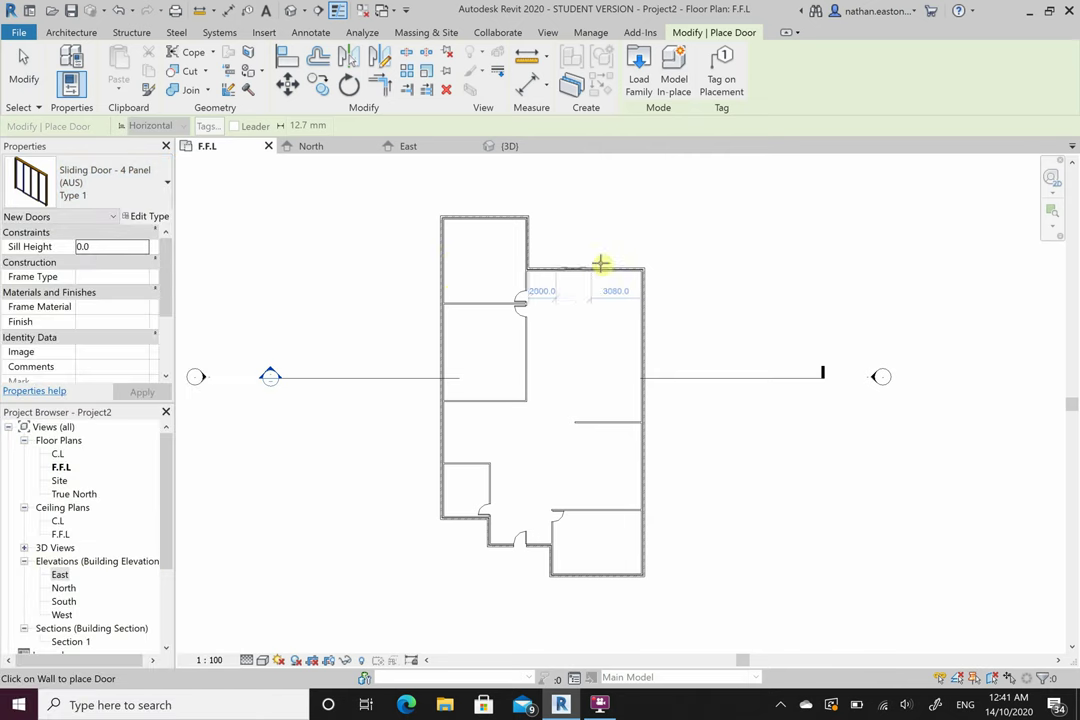
pyautogui.scroll(1, 600, 268)
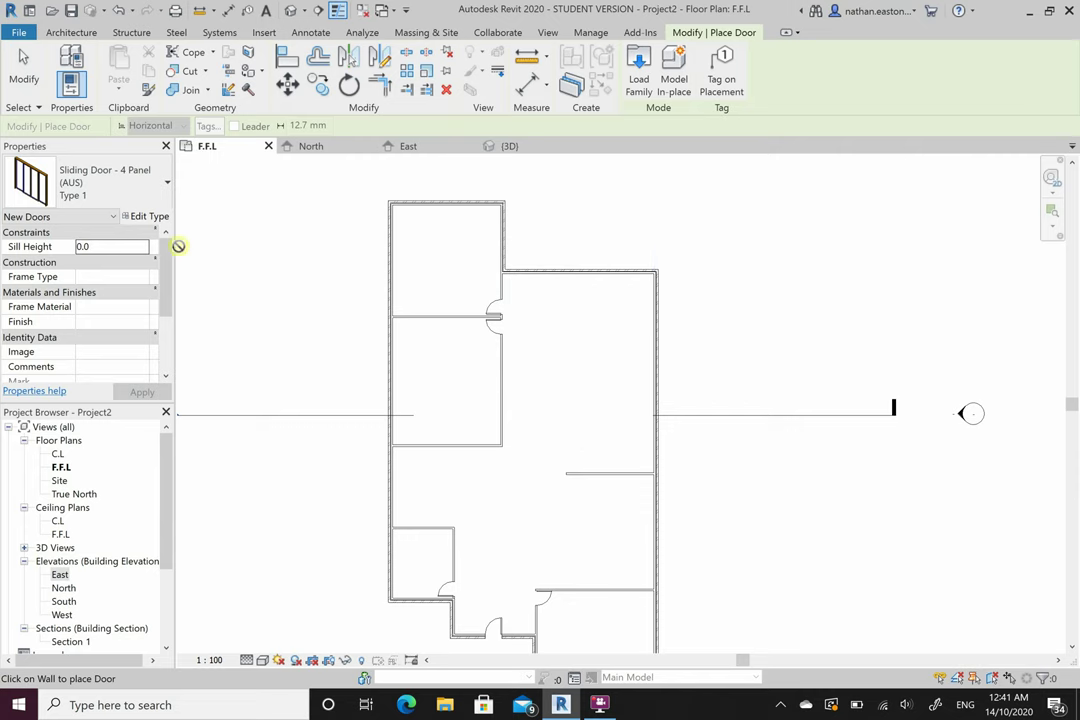
pyautogui.click(150, 218)
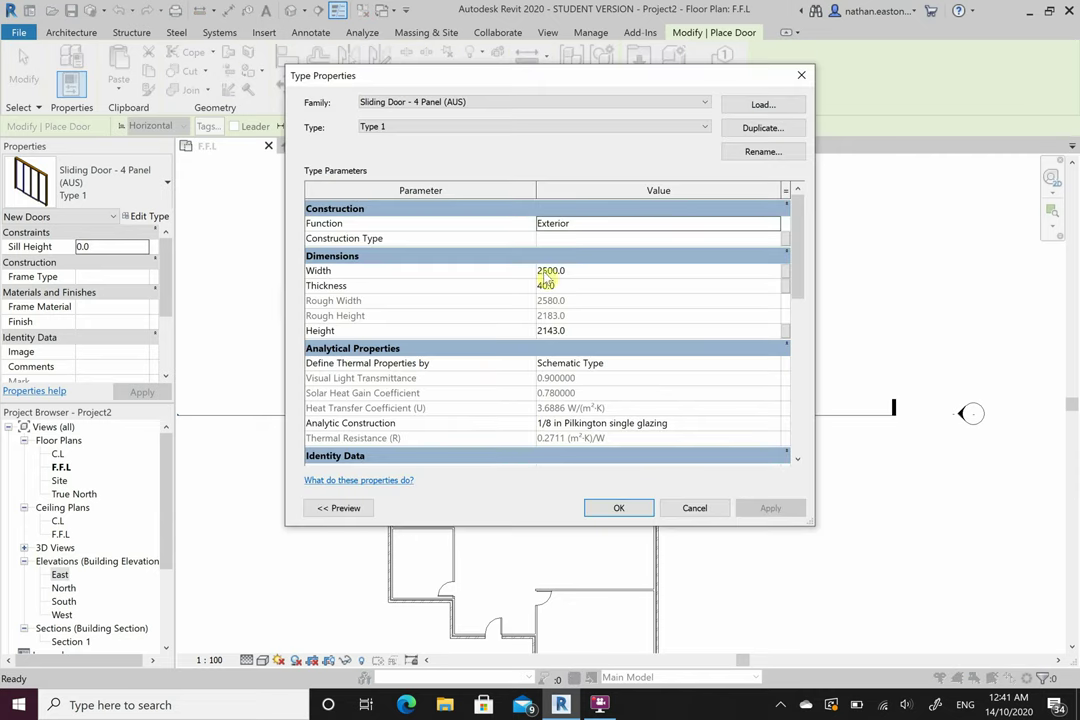
pyautogui.click(762, 129)
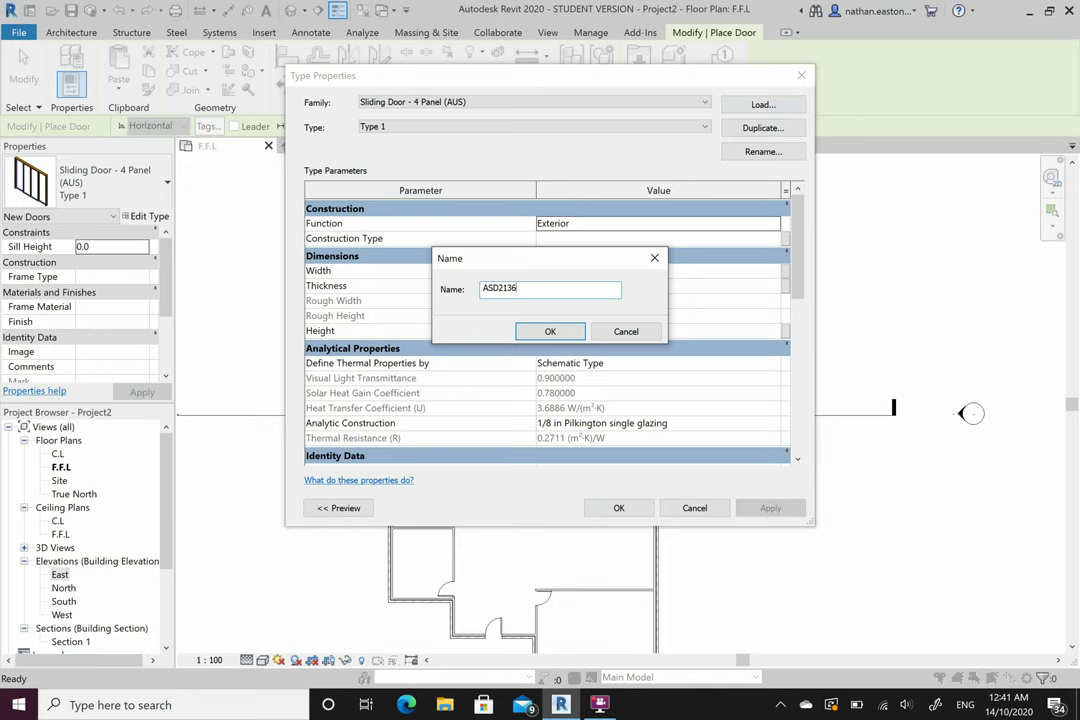
pyautogui.click(560, 332)
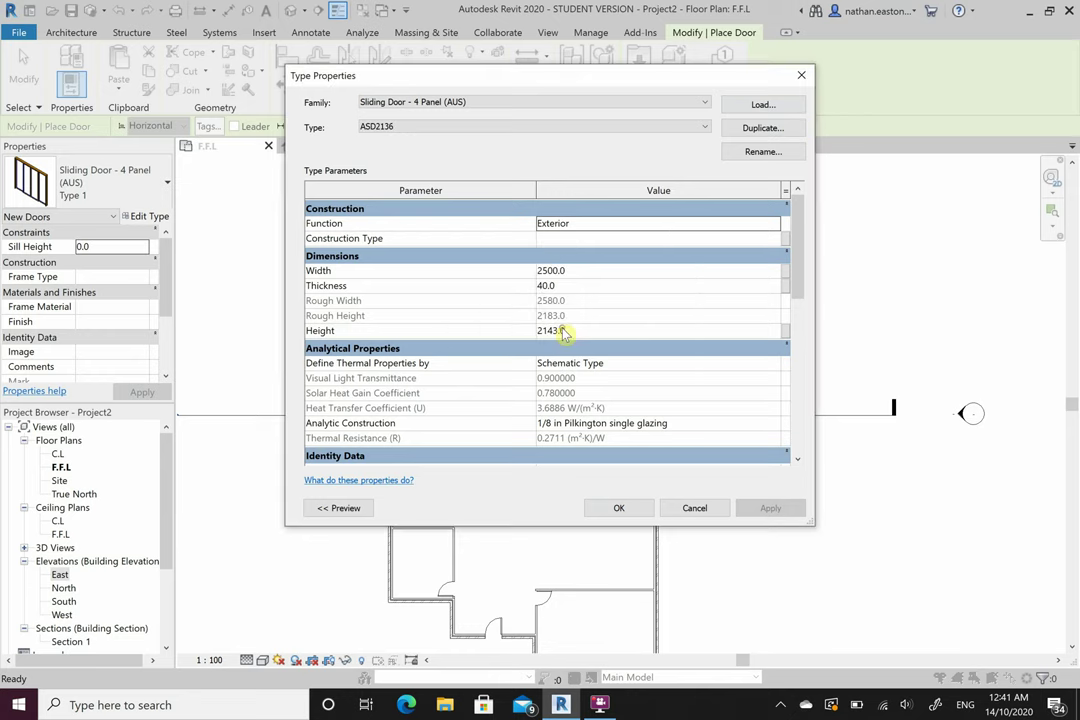
pyautogui.click(581, 272)
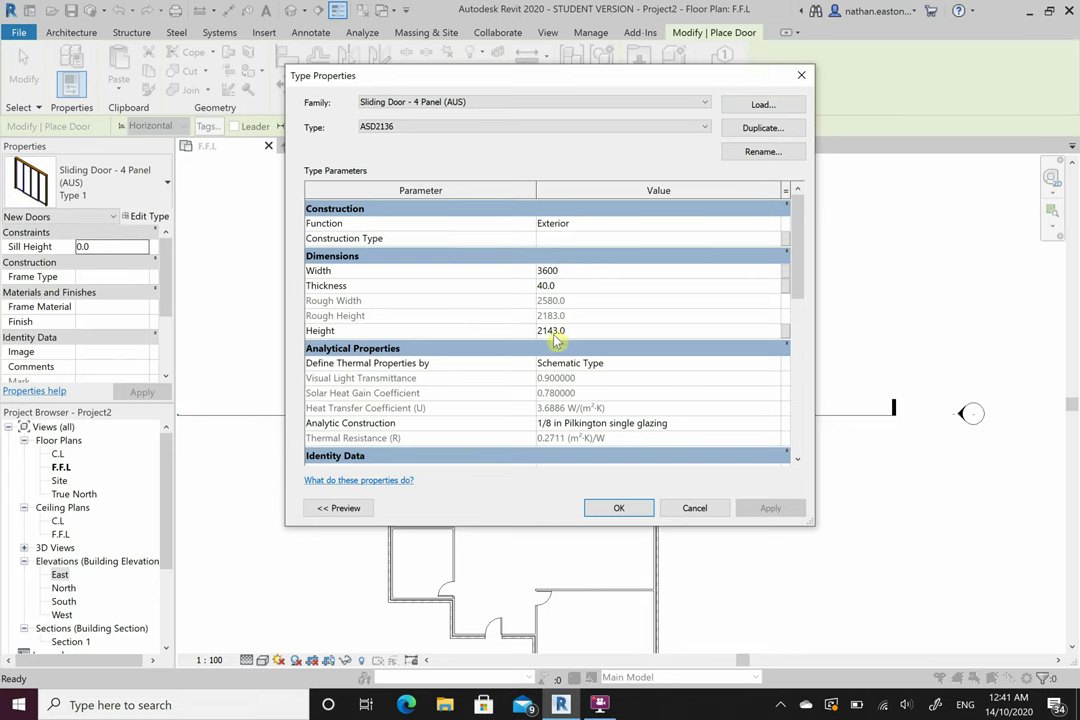
pyautogui.click(603, 512)
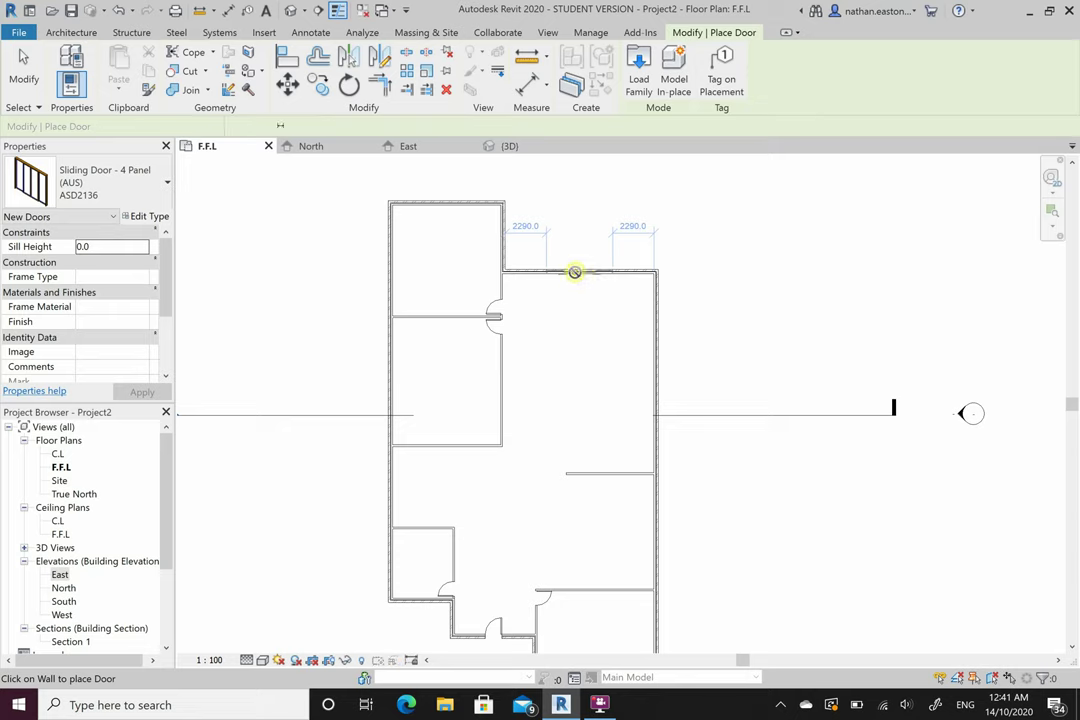
# Place the ASD2136 four-panel sliding door centred in the upper exterior wall of the large open living area
pyautogui.click(576, 272)
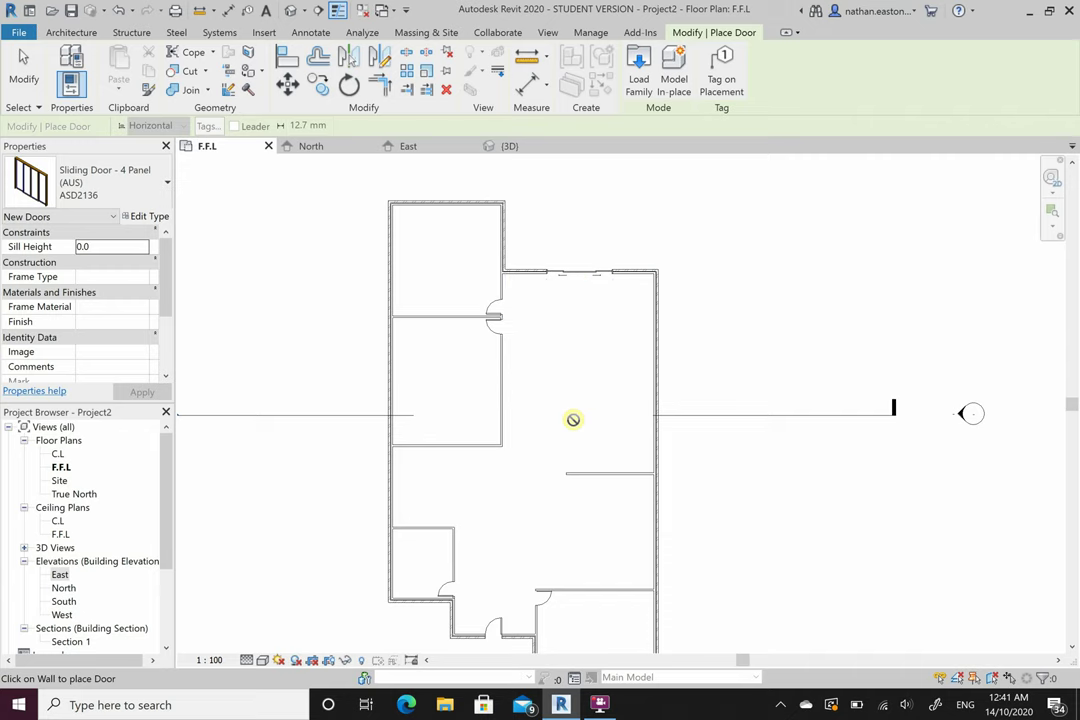
pyautogui.scroll(6, 598, 270)
pyautogui.press('Escape')
pyautogui.press('Escape')
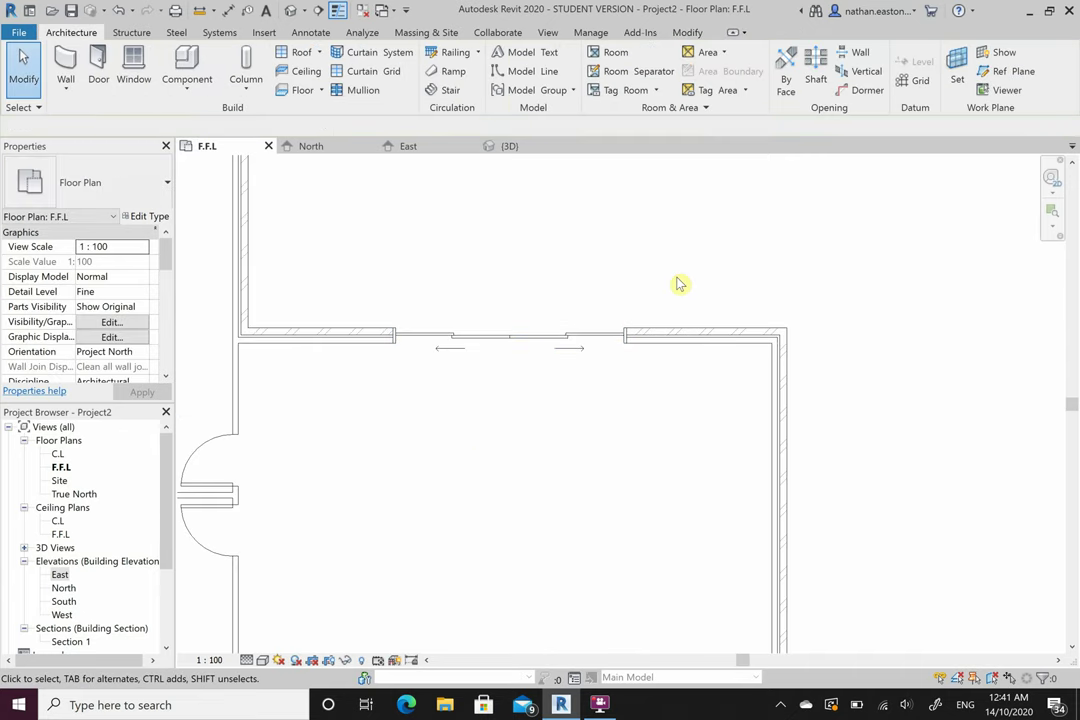
pyautogui.scroll(-6, 621, 254)
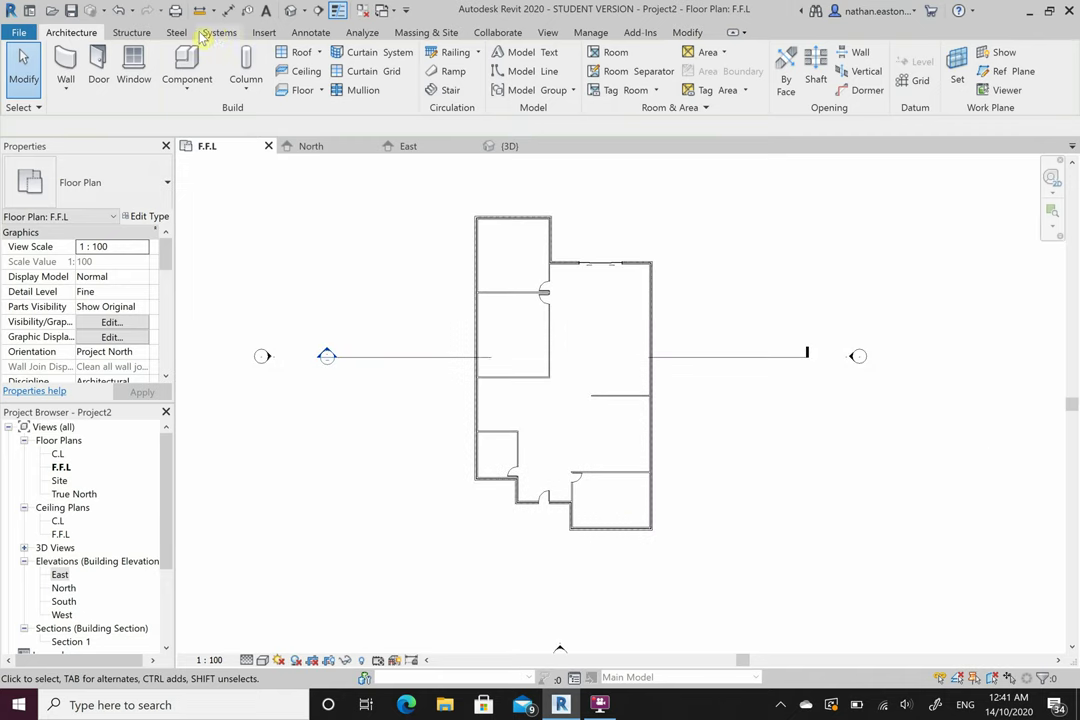
# Load the Overhead-Sectional door family from the Doors library
pyautogui.click(266, 33)
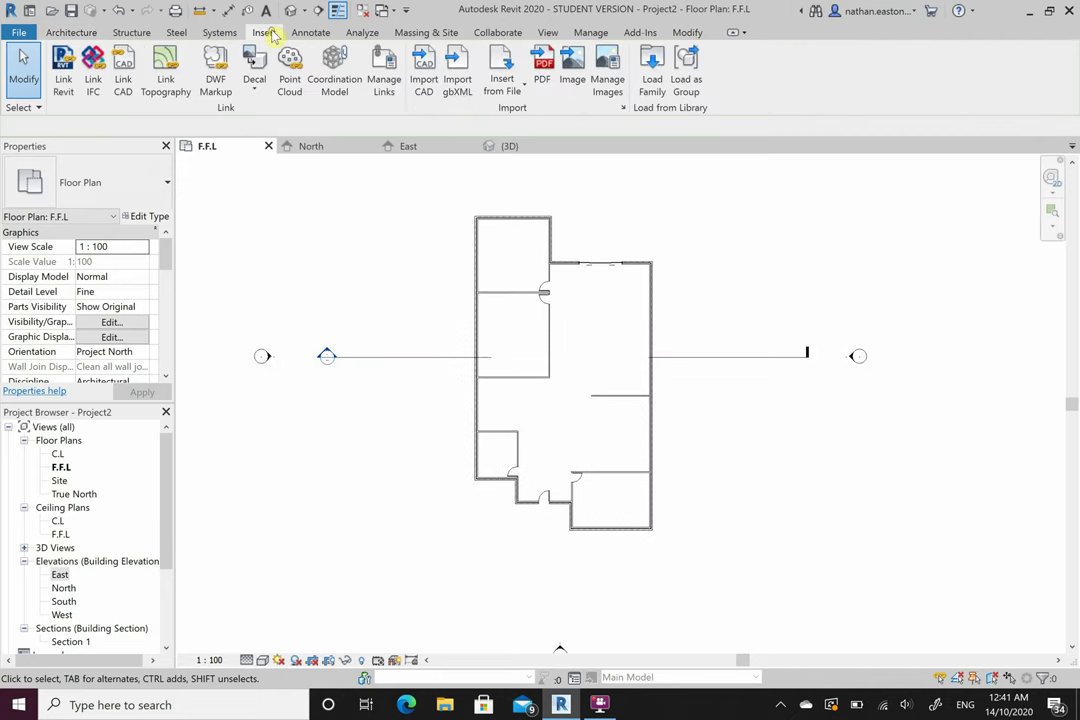
pyautogui.click(650, 88)
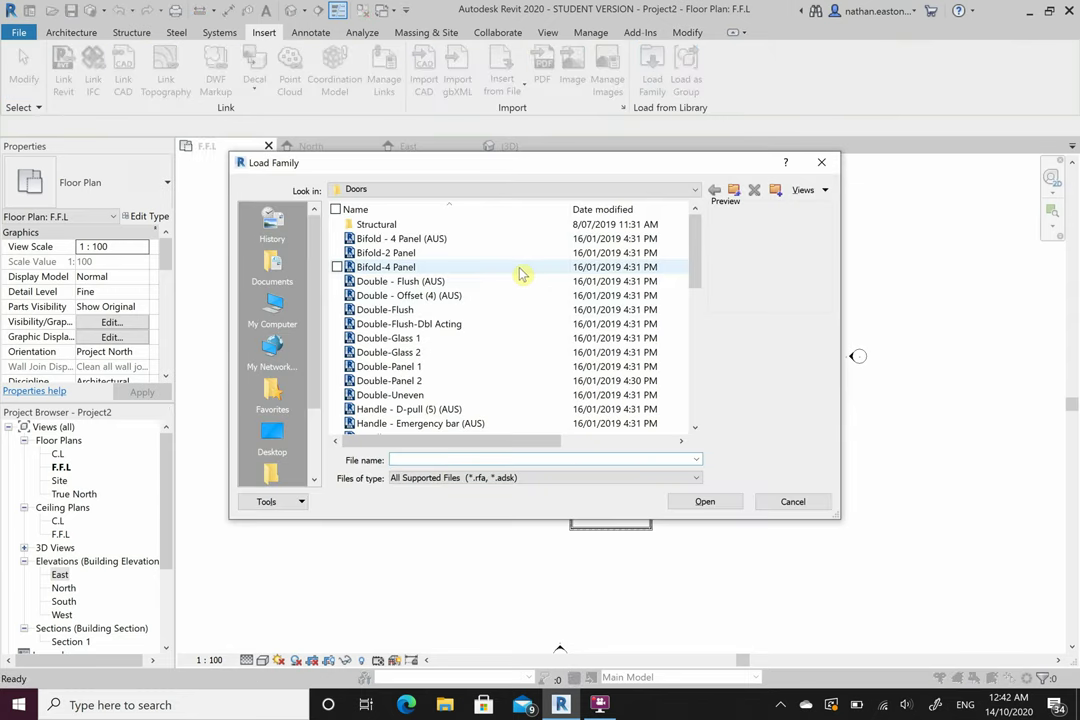
pyautogui.scroll(-9, 518, 290)
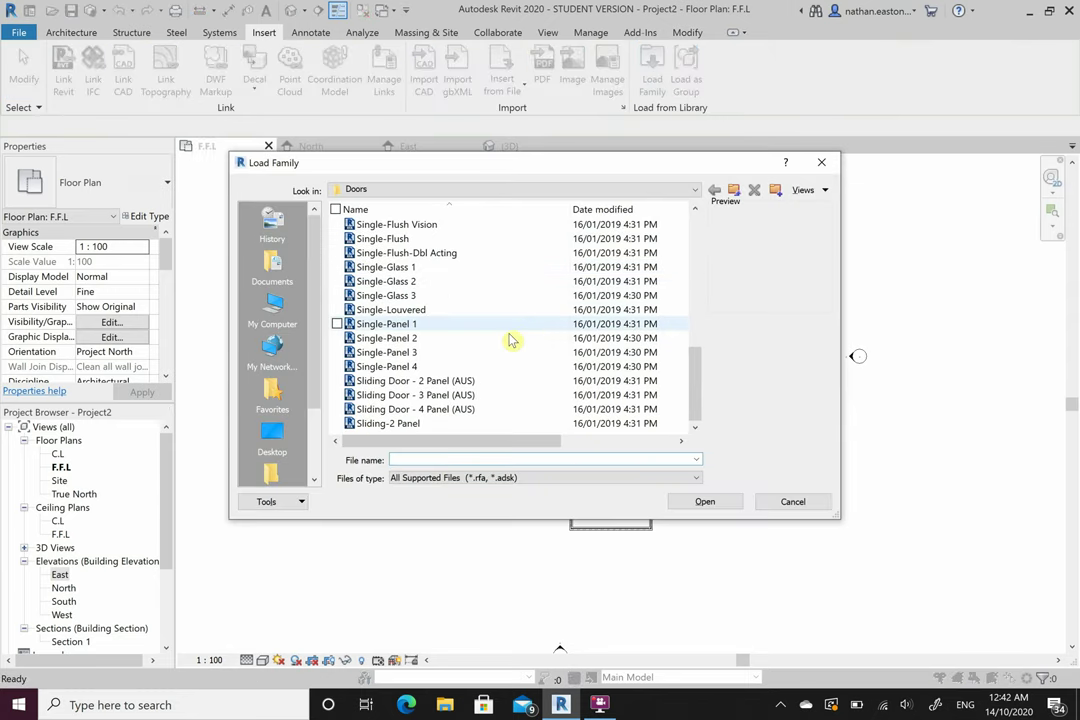
pyautogui.scroll(5, 509, 340)
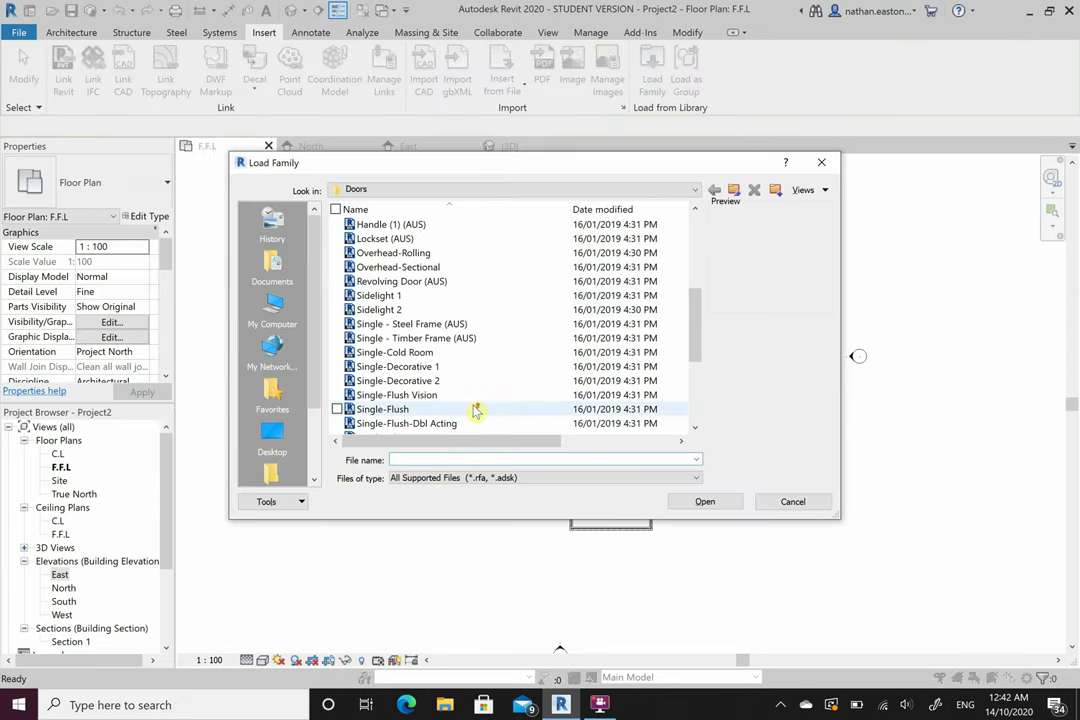
pyautogui.click(494, 255)
pyautogui.click(490, 268)
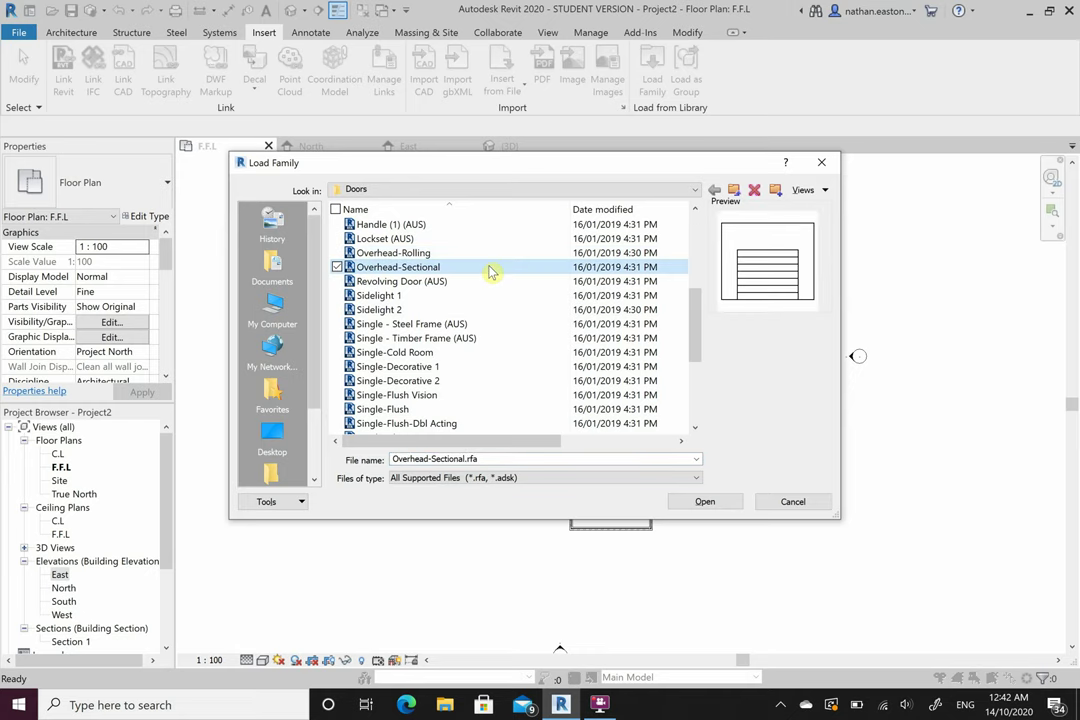
pyautogui.click(705, 502)
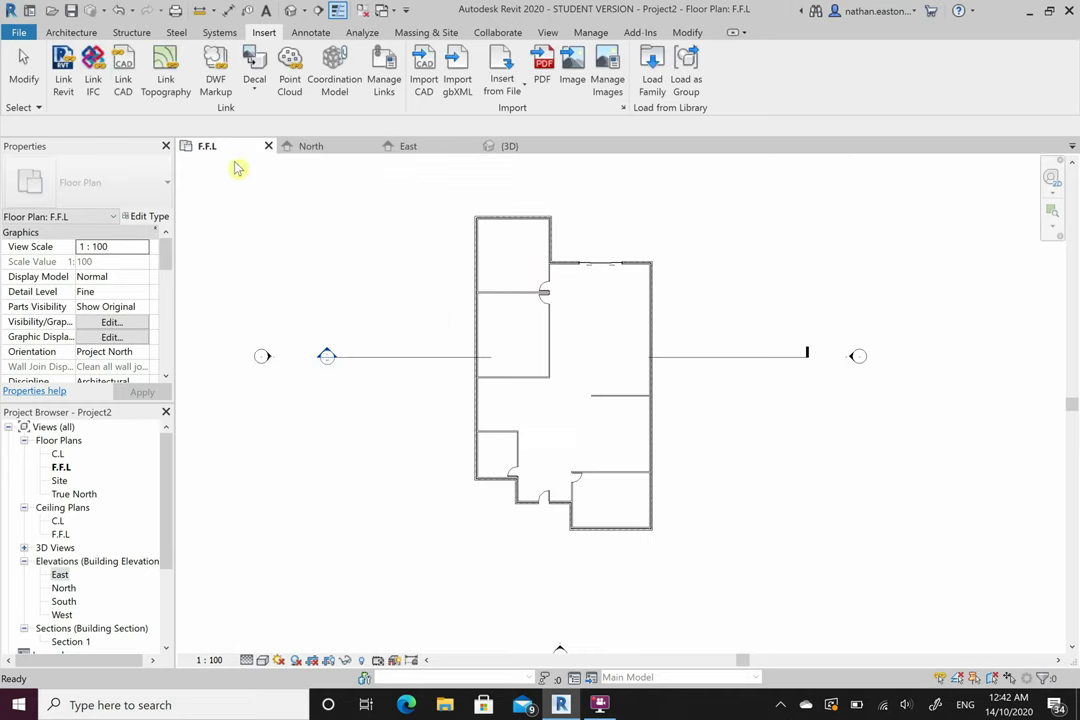
# For placing an Overhead-Sectional door, duplicate the 2435 x 1981mm type as 2435 x 2100mm 2 and set its height to 2100
pyautogui.click(88, 32)
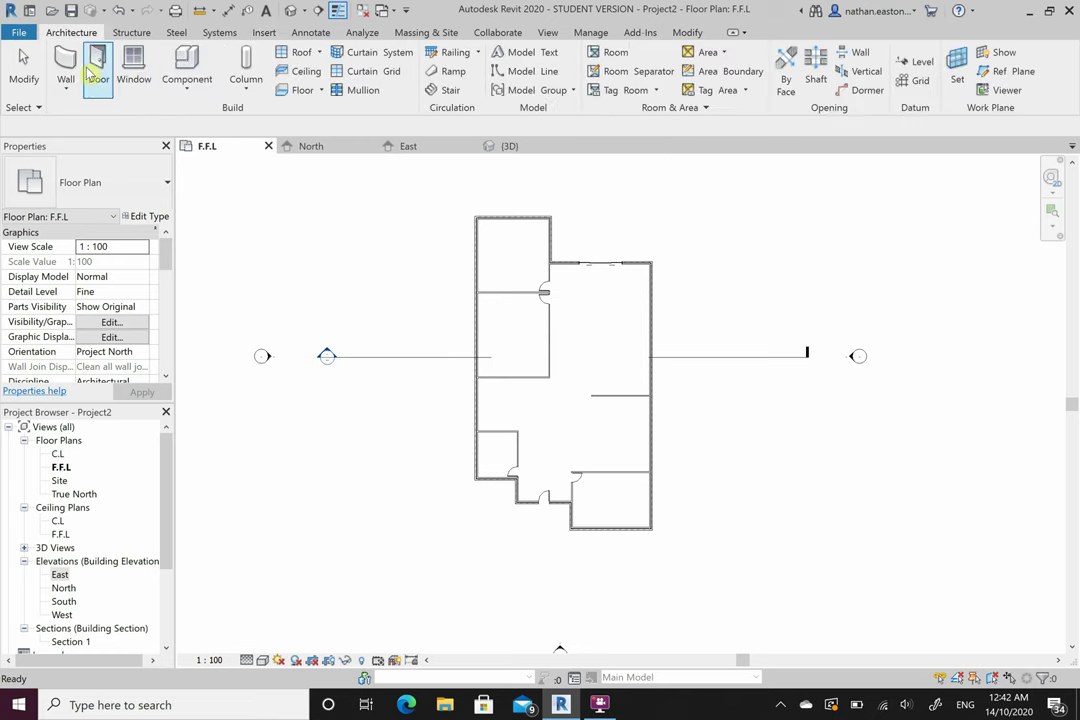
pyautogui.click(98, 68)
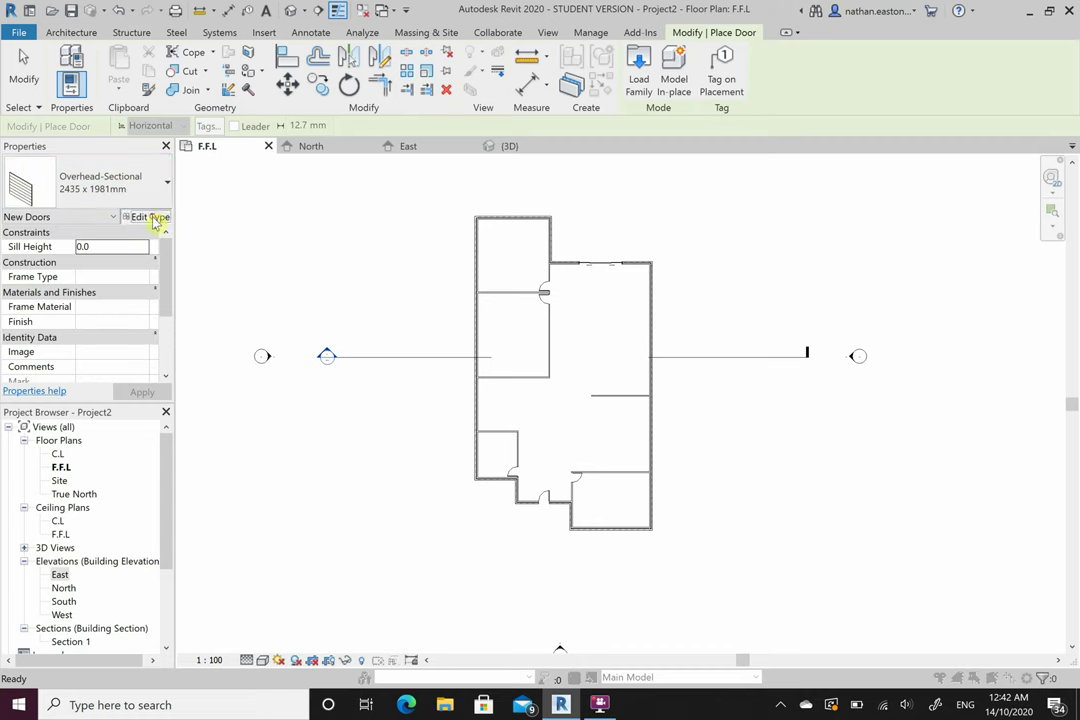
pyautogui.click(155, 216)
pyautogui.click(762, 129)
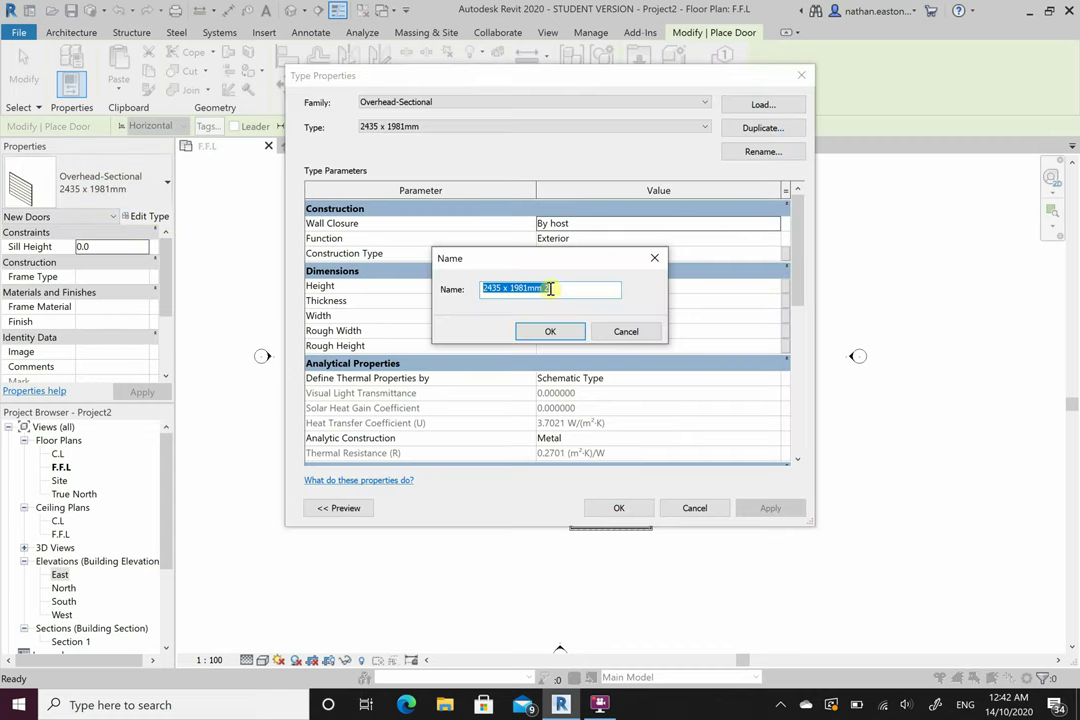
pyautogui.click(528, 288)
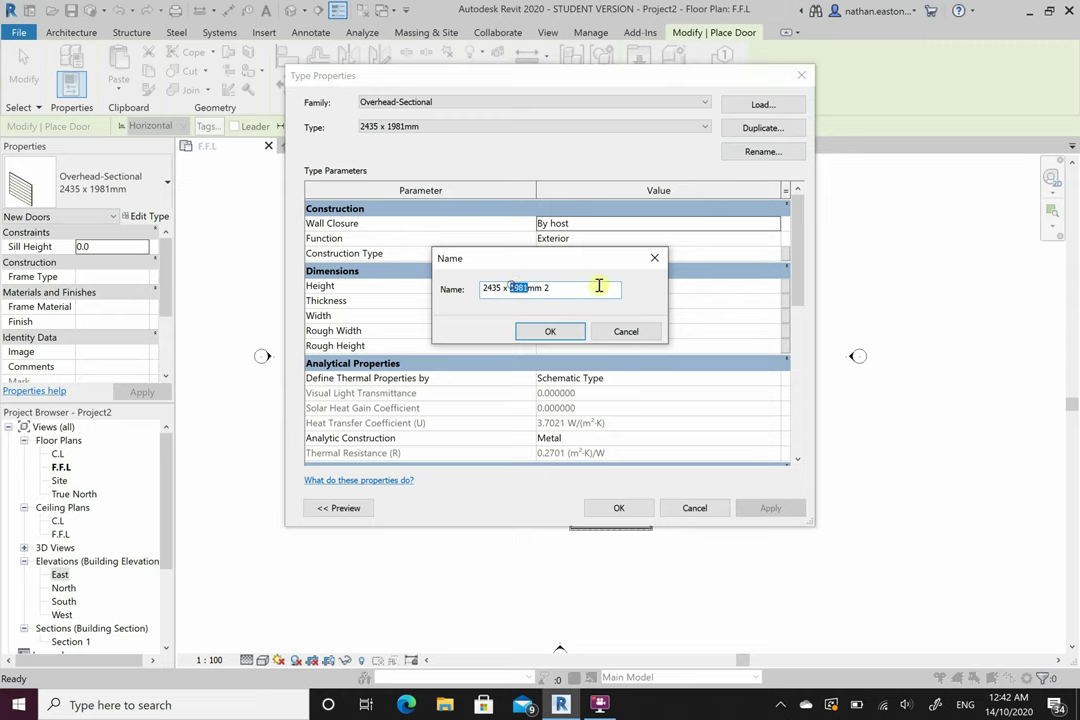
pyautogui.moveTo(589, 260); pyautogui.dragTo(553, 178)
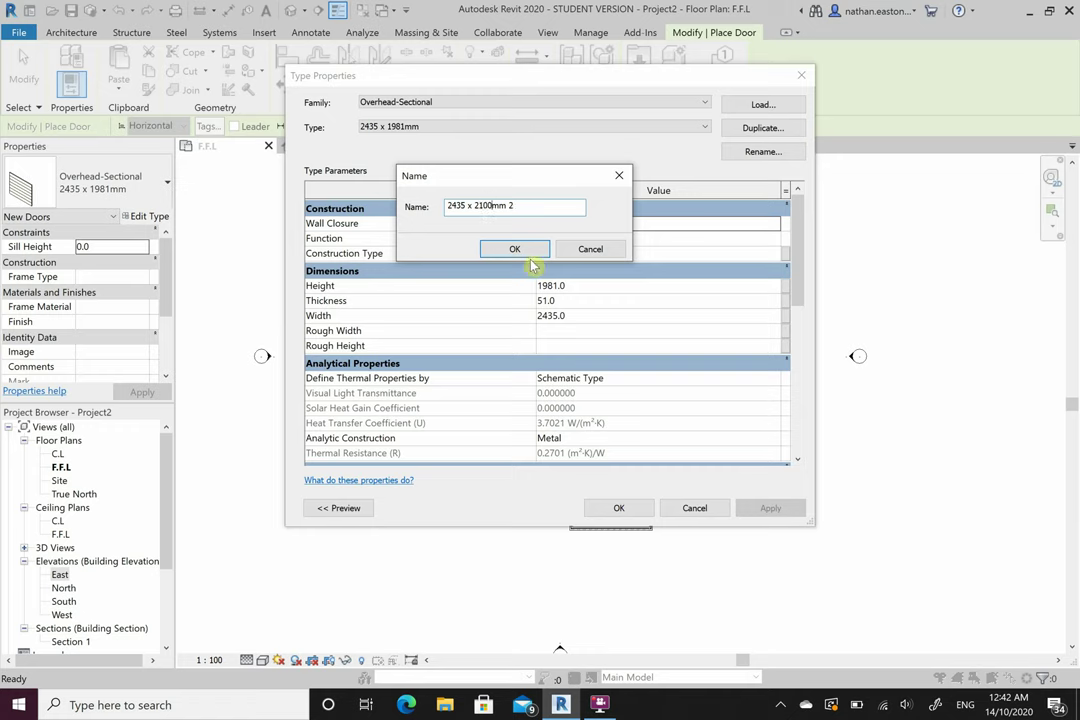
pyautogui.click(516, 249)
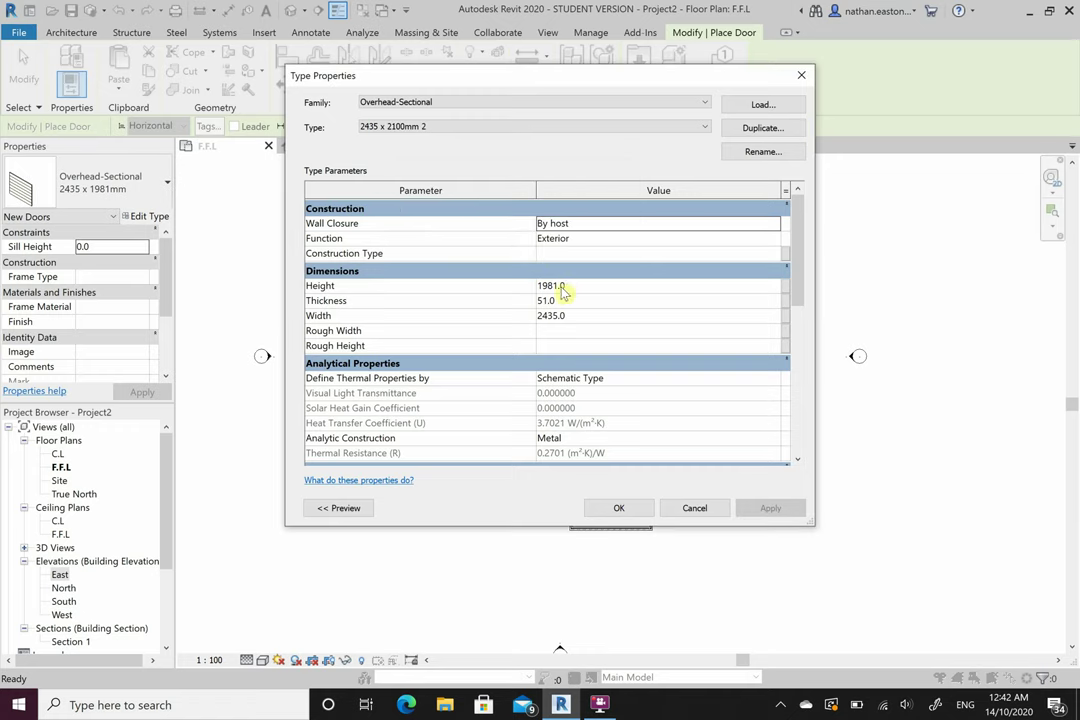
pyautogui.moveTo(557, 286); pyautogui.dragTo(519, 290)
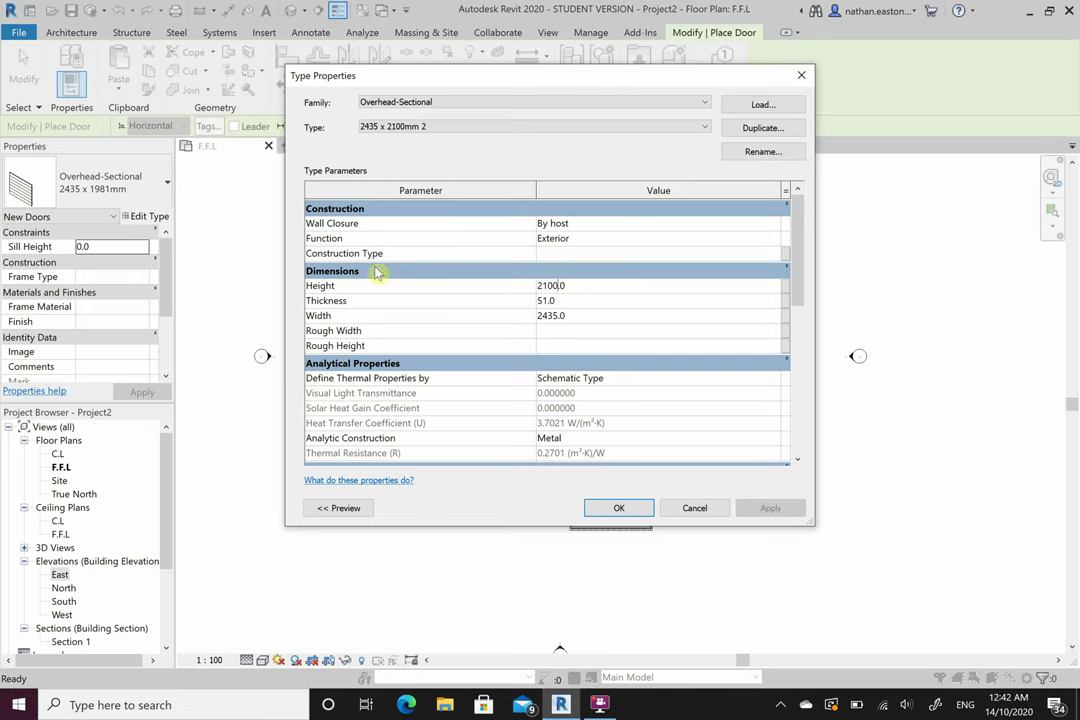
pyautogui.click(630, 515)
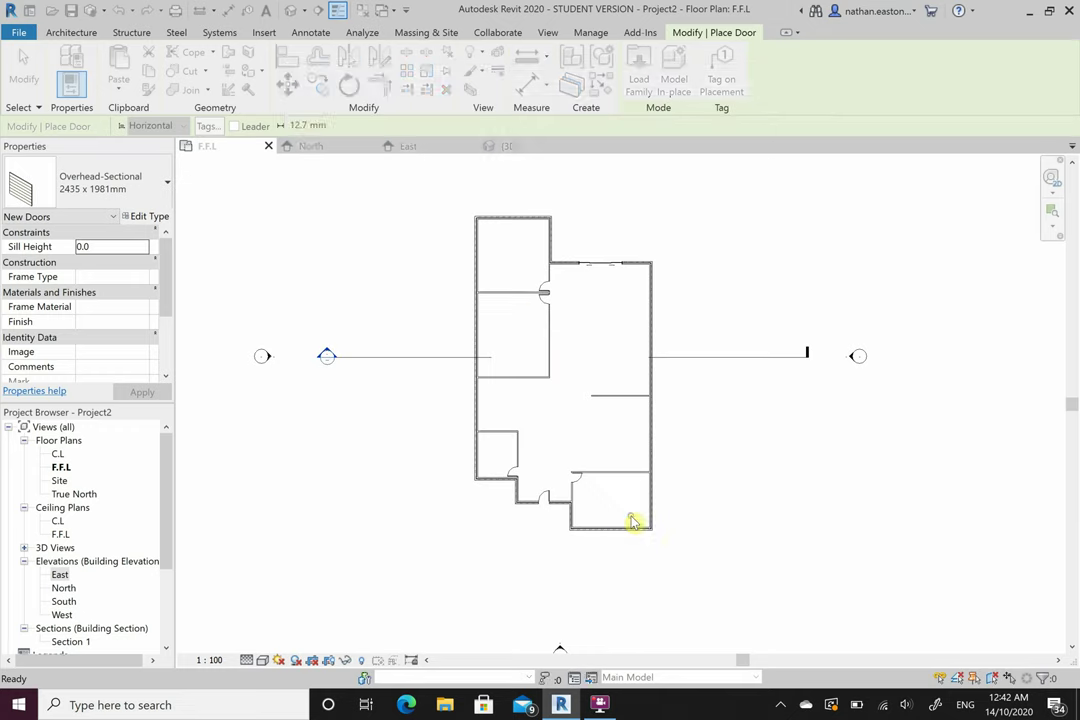
# Place an Overhead-Sectional 2435 x 2100mm 2 door centred in the lowest exterior wall of the garage, with 2032.5 on each side
pyautogui.scroll(4, 615, 533)
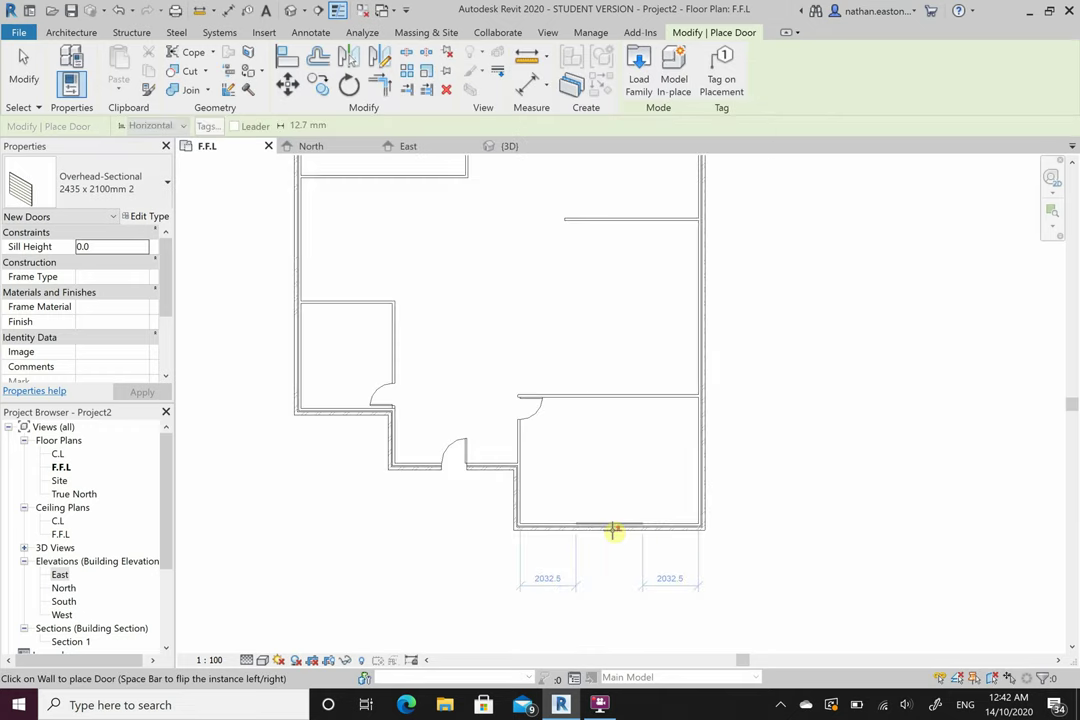
pyautogui.click(613, 532)
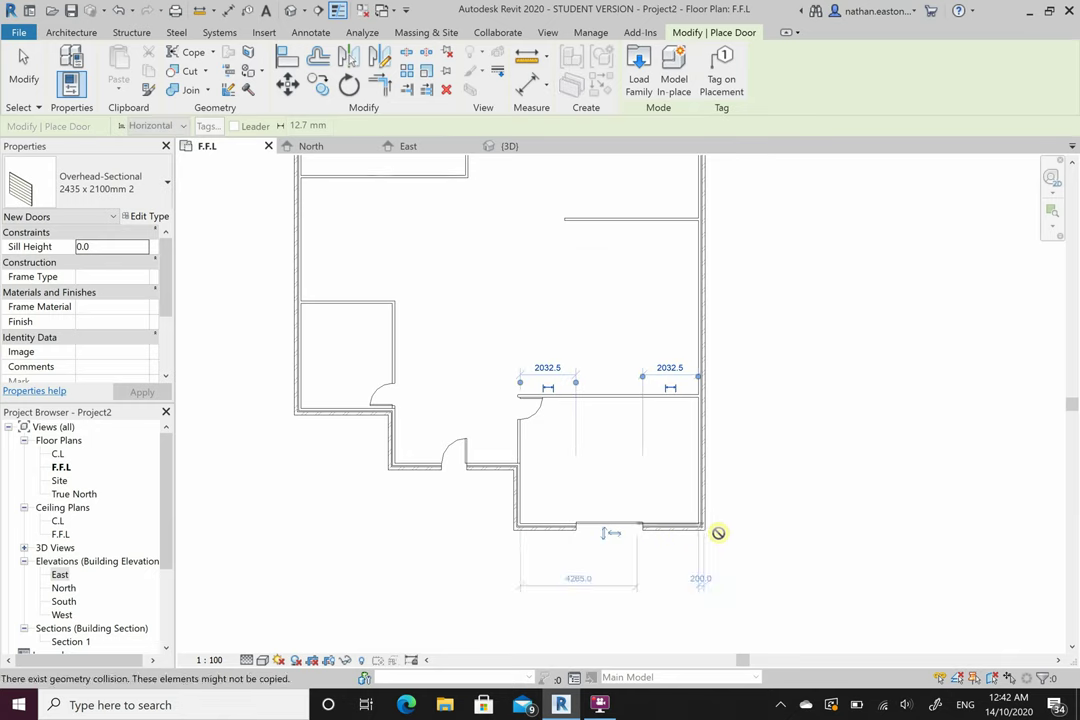
pyautogui.press('Escape')
pyautogui.press('Escape')
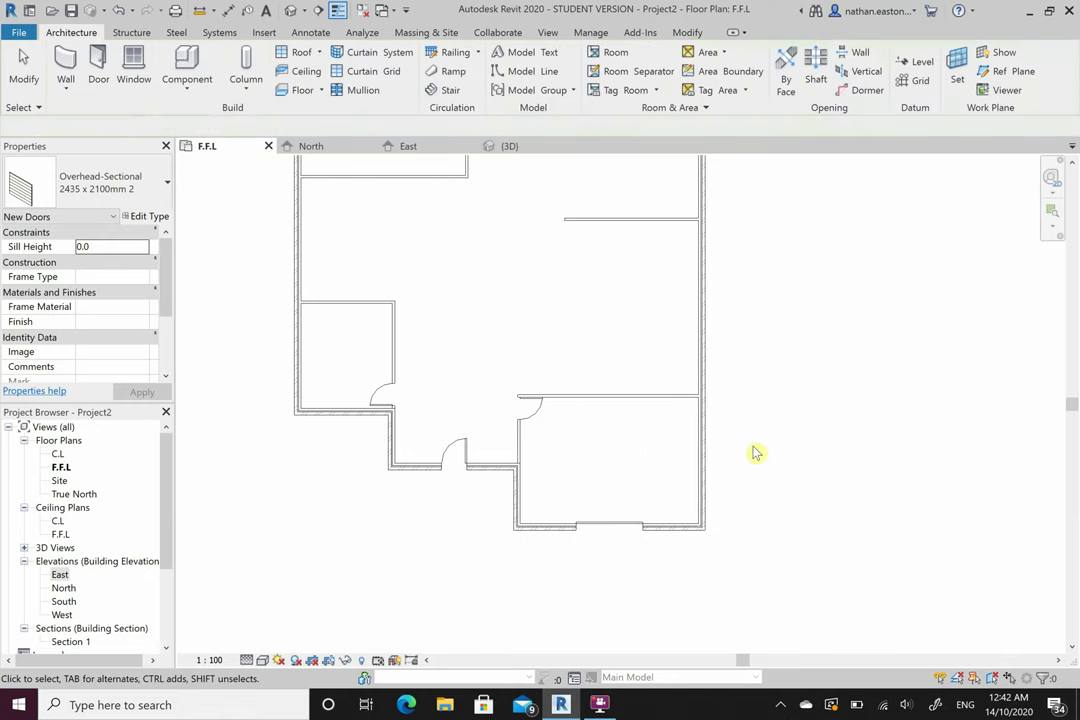
pyautogui.scroll(-4, 623, 585)
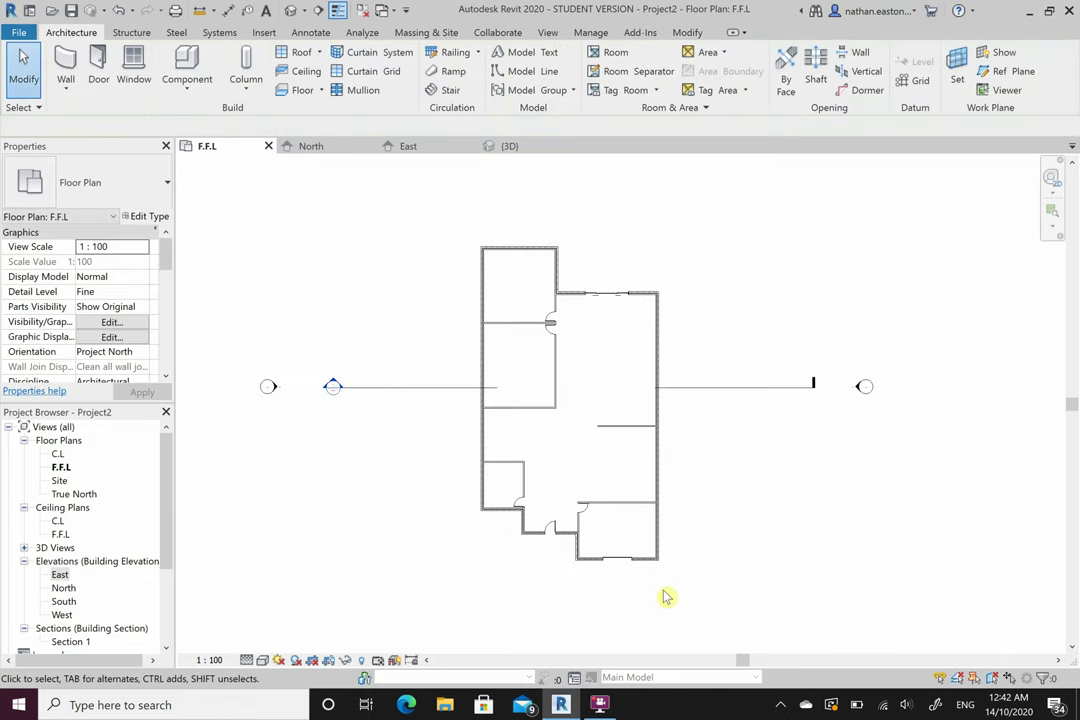
pyautogui.scroll(1, 667, 597)
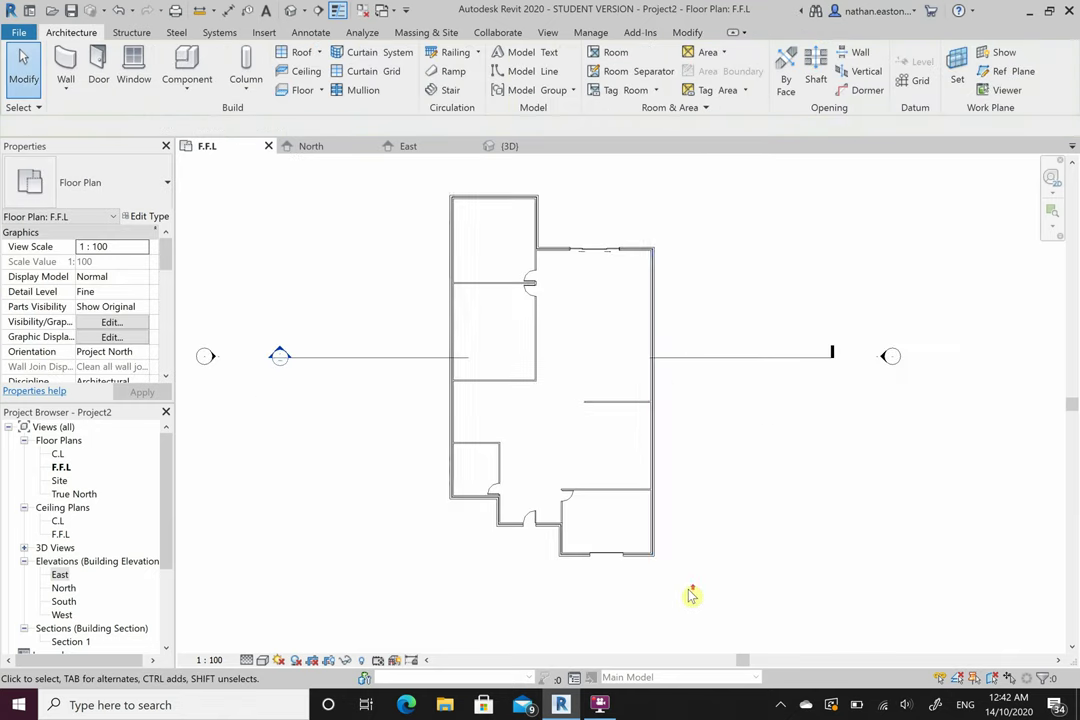
# Examine the placed doors in the 3D view and check the garage door's type dimensions
pyautogui.click(511, 147)
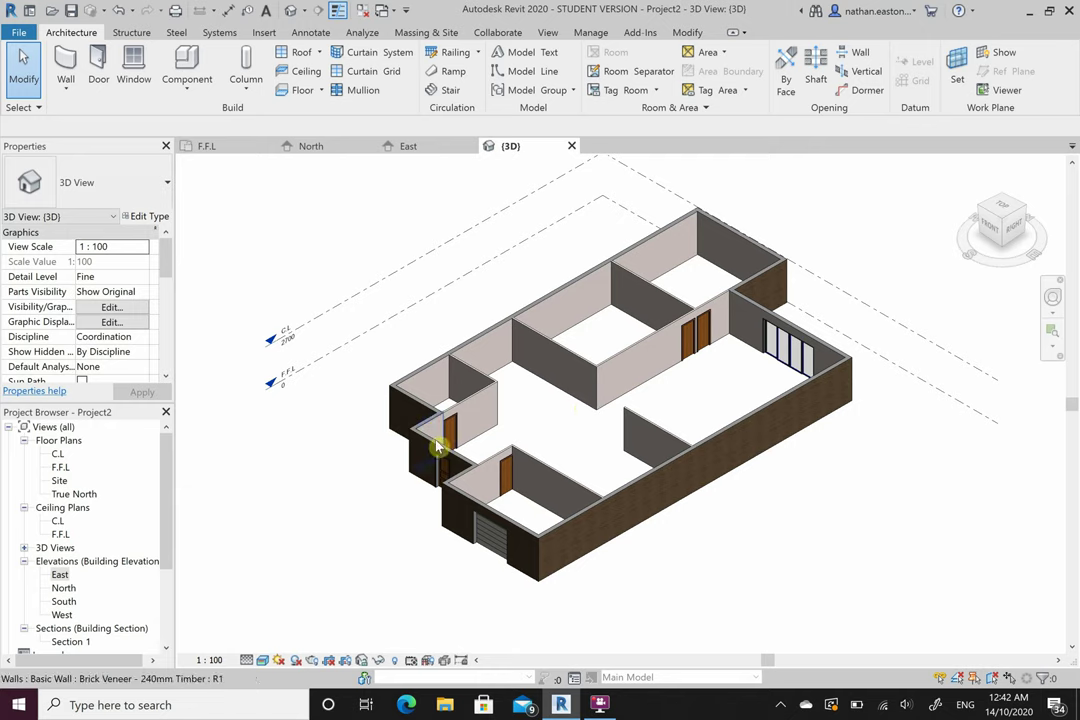
pyautogui.scroll(4, 500, 548)
pyautogui.scroll(3, 500, 548)
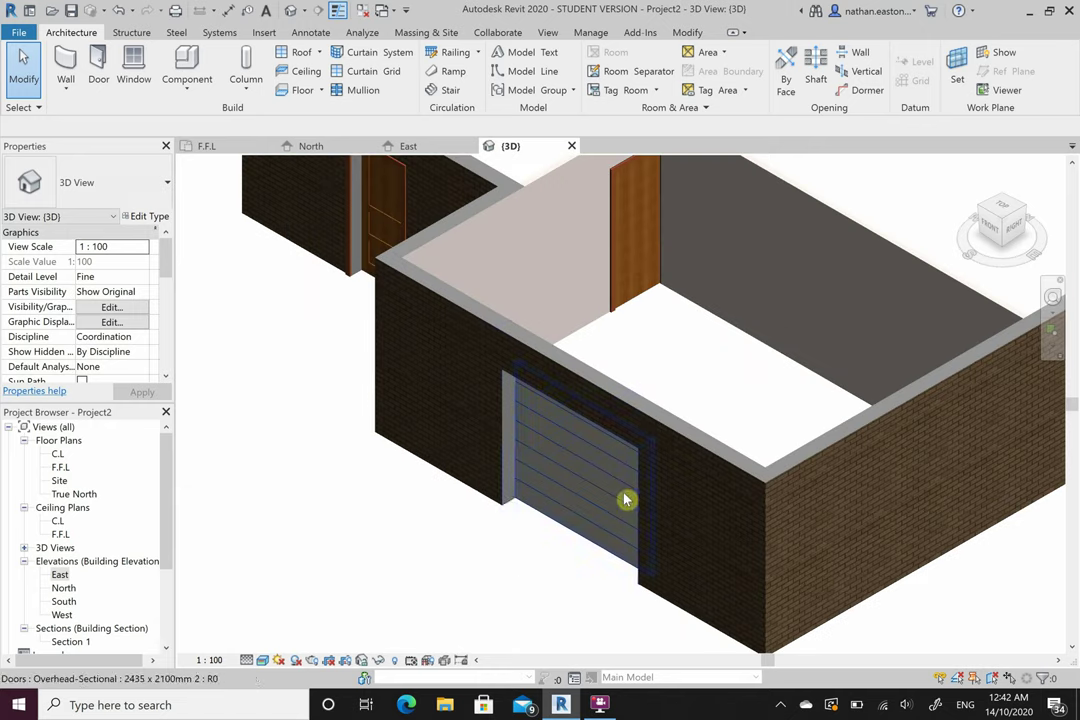
pyautogui.scroll(-6, 403, 538)
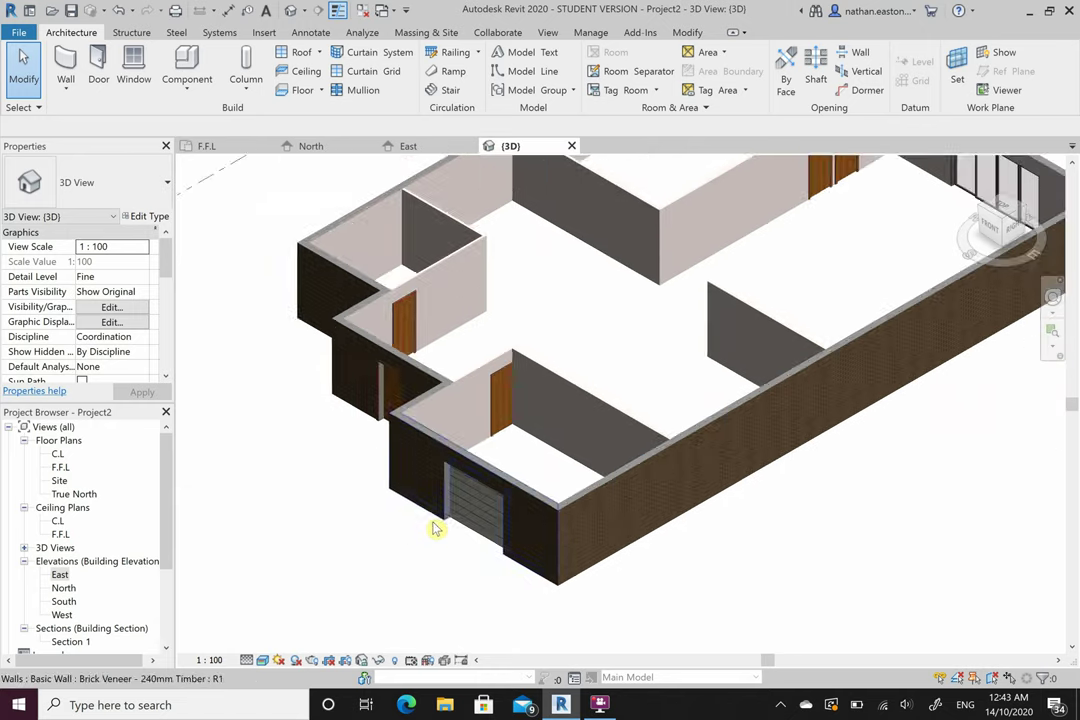
pyautogui.scroll(4, 445, 566)
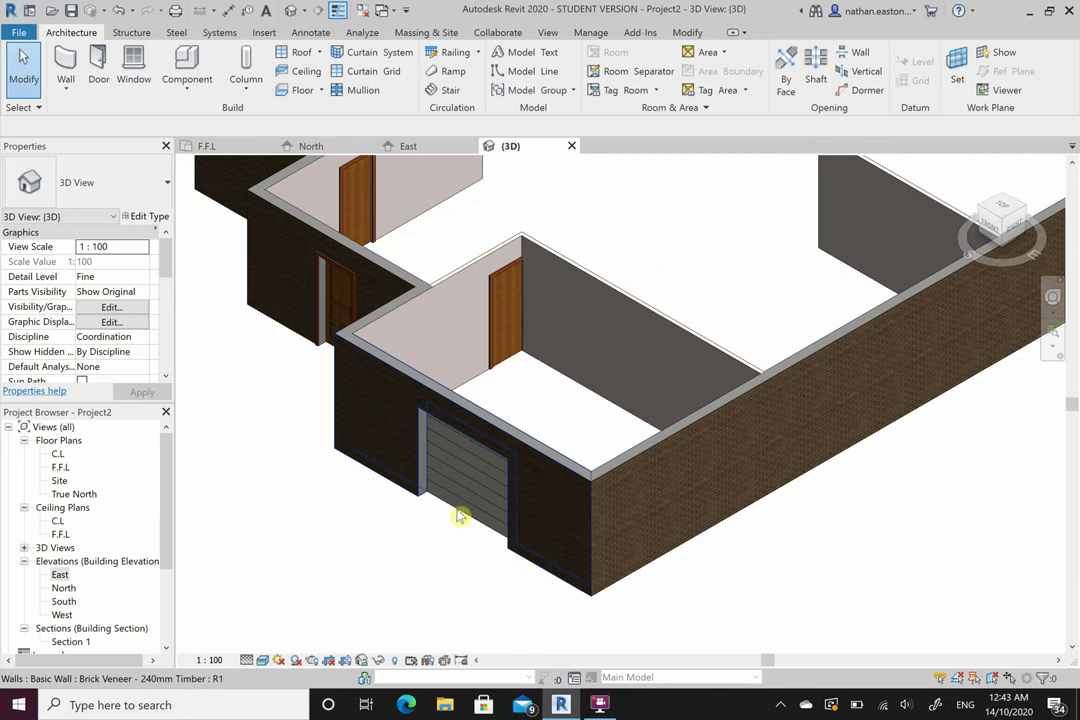
pyautogui.click(463, 502)
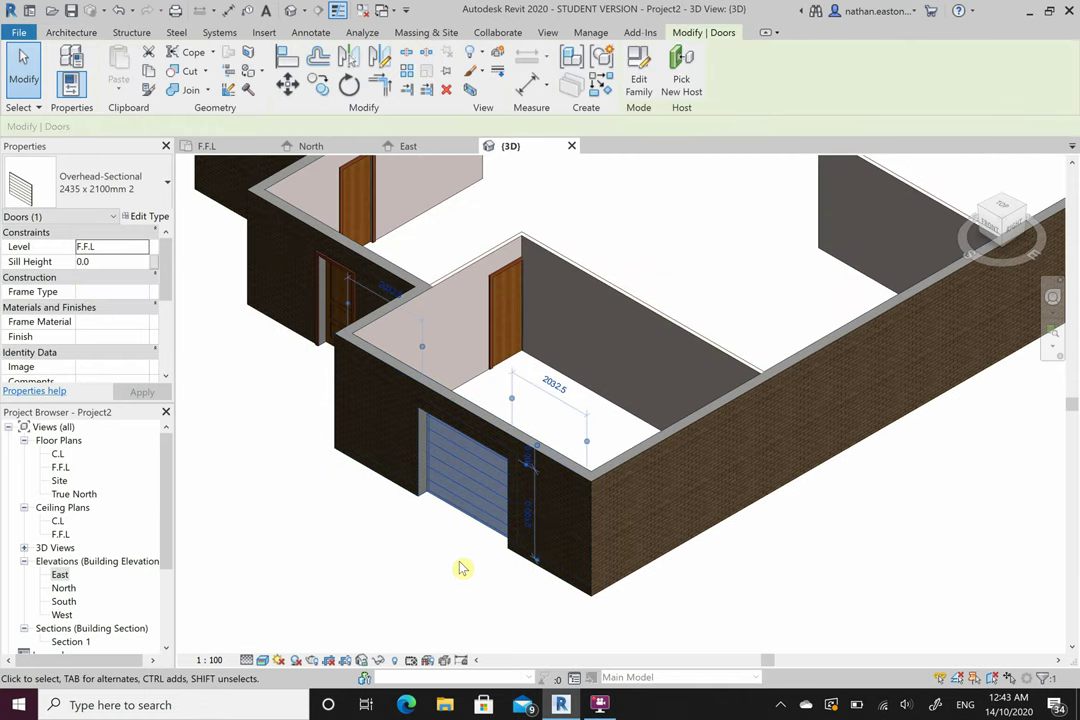
pyautogui.click(146, 216)
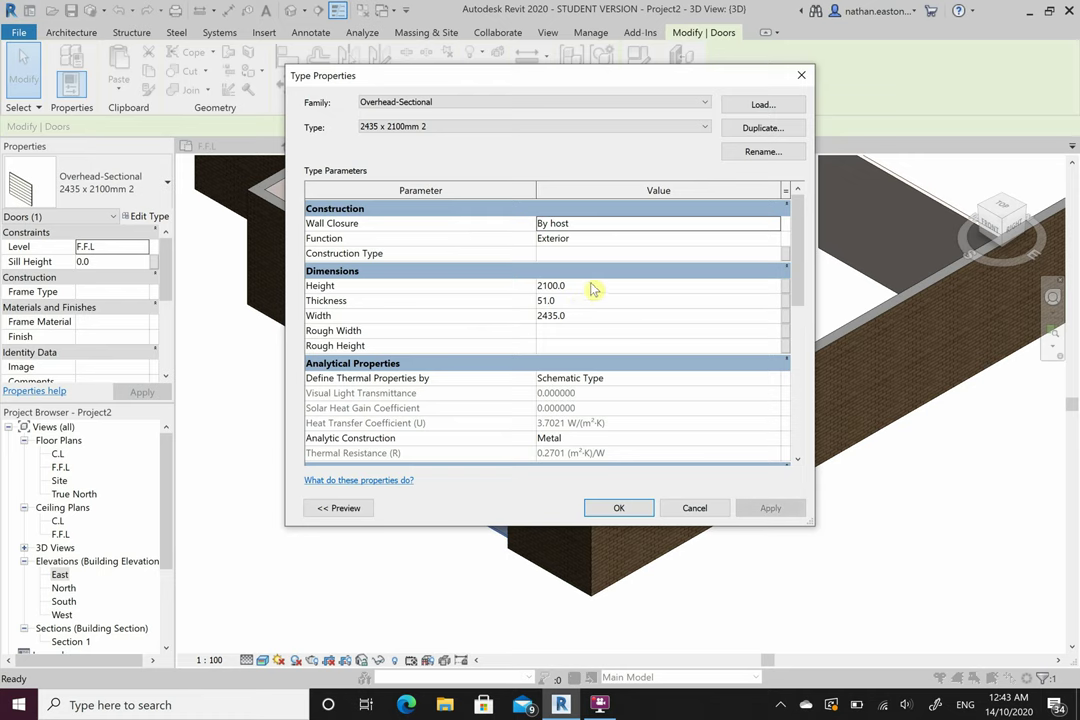
pyautogui.click(801, 76)
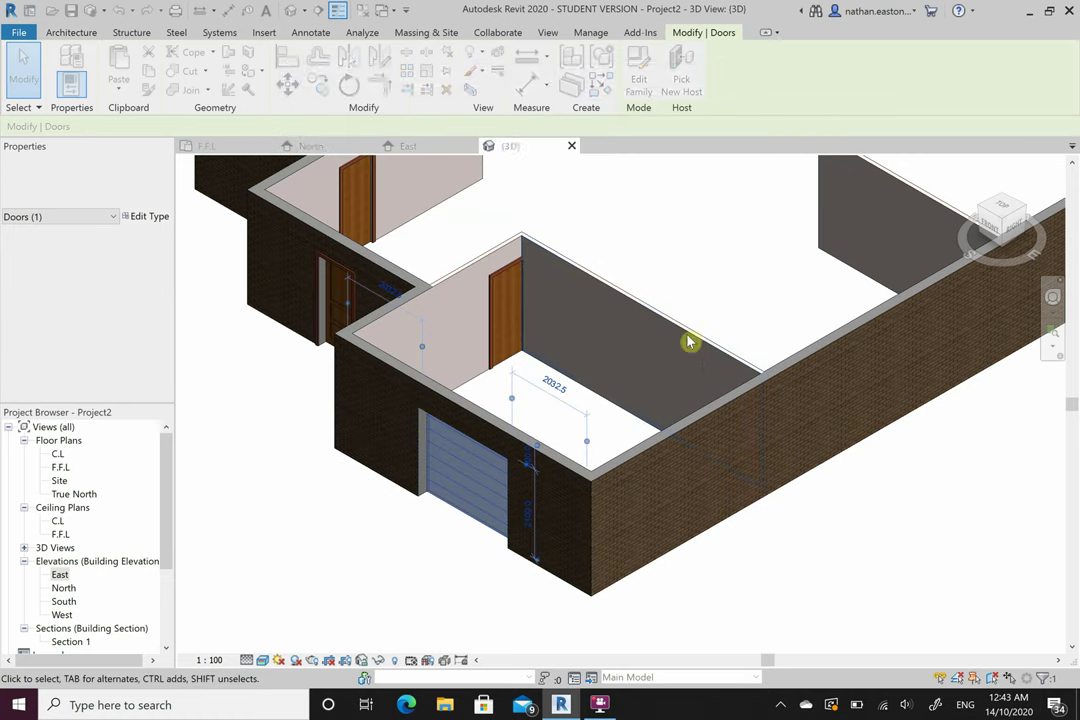
pyautogui.click(690, 232)
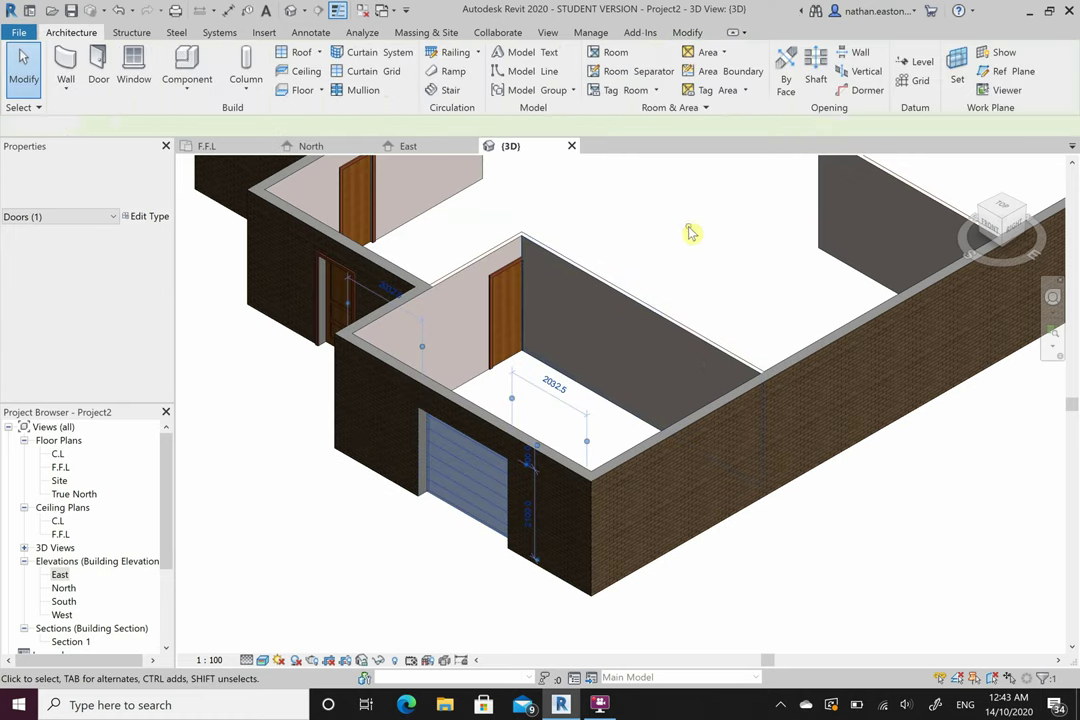
# Change the garage's internal access door to the Single-Panel 1 type 0813 x 2134mm
pyautogui.click(500, 290)
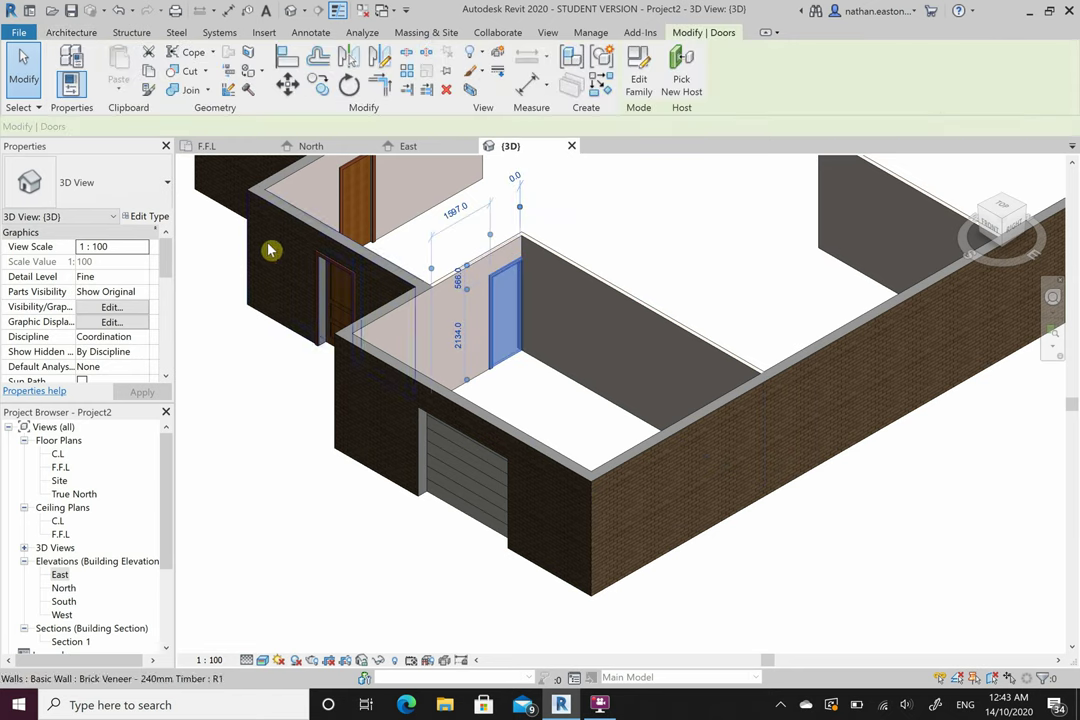
pyautogui.click(155, 180)
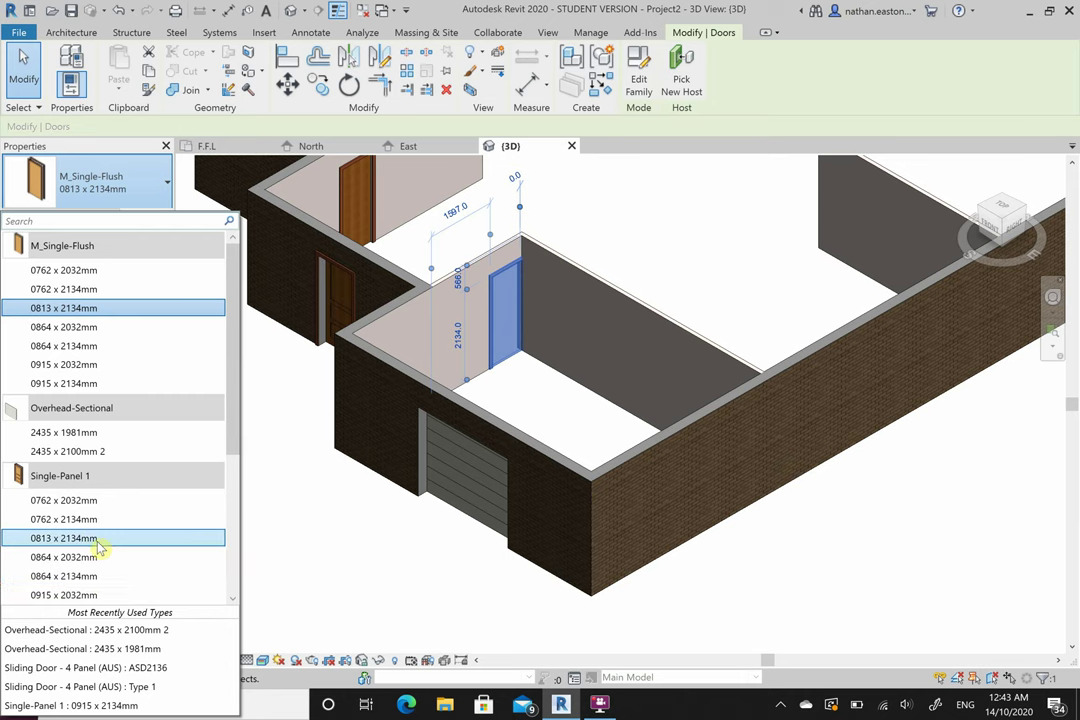
pyautogui.click(100, 542)
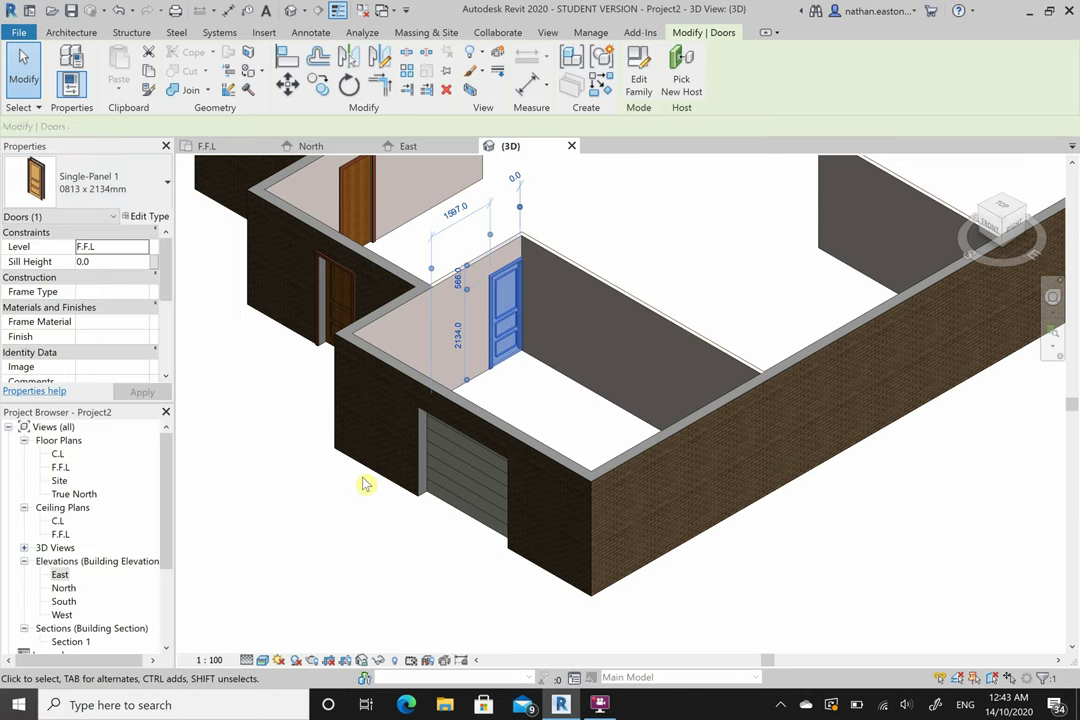
pyautogui.press('Escape')
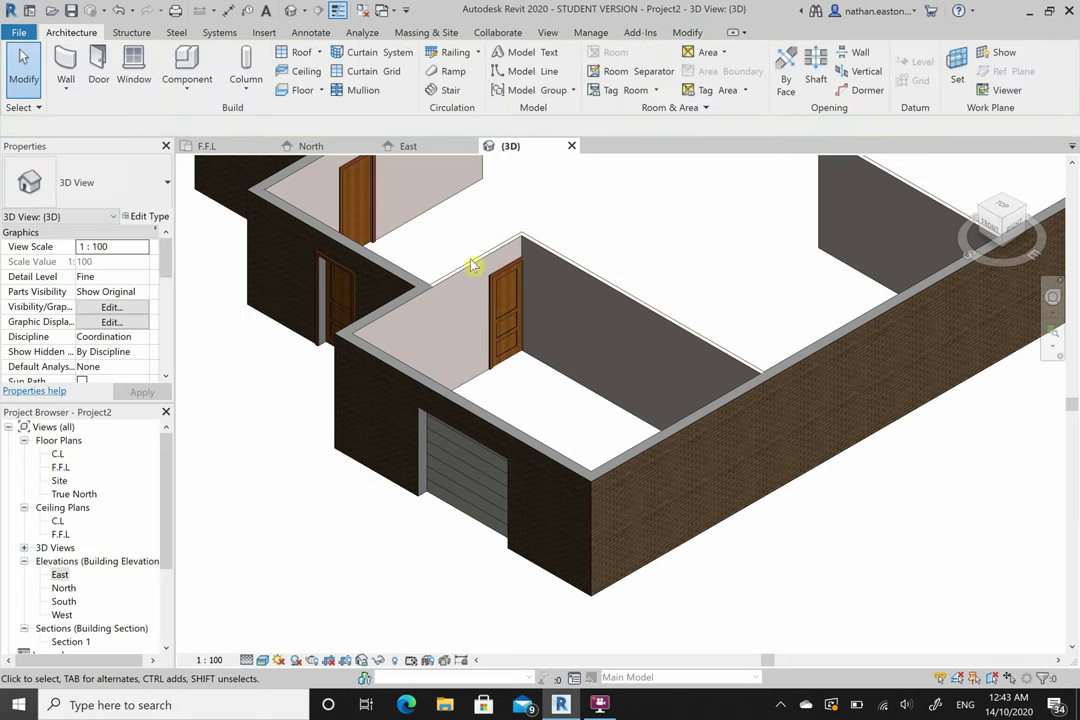
pyautogui.scroll(4, 434, 525)
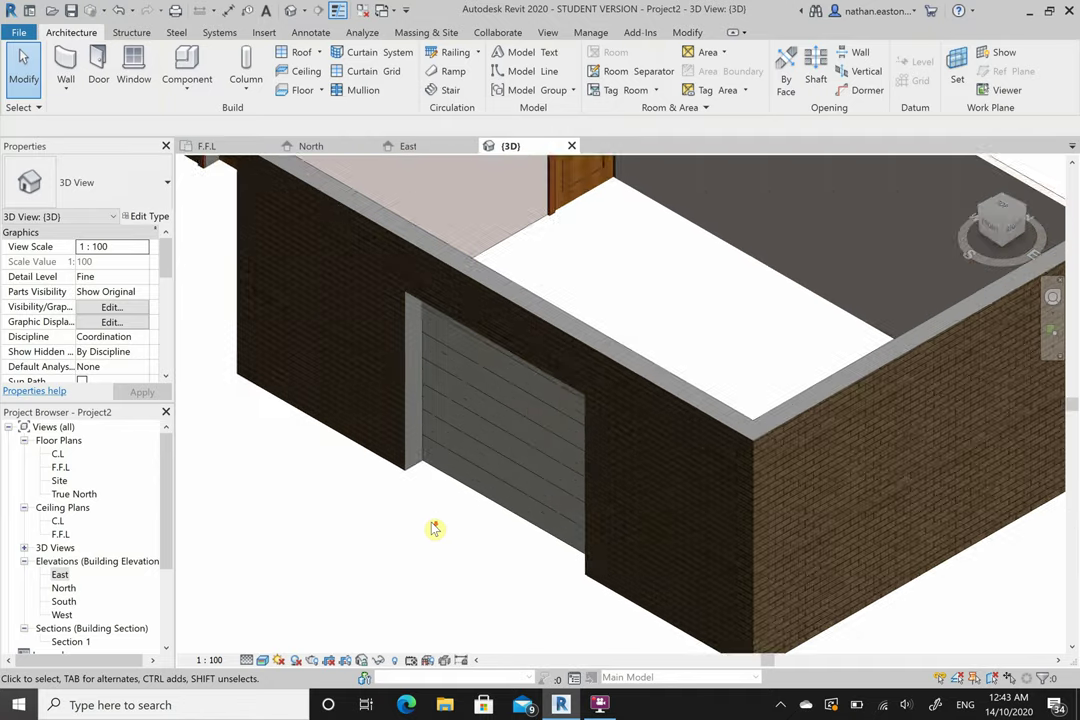
pyautogui.scroll(-4, 434, 525)
pyautogui.scroll(-5, 430, 510)
pyautogui.scroll(3, 494, 376)
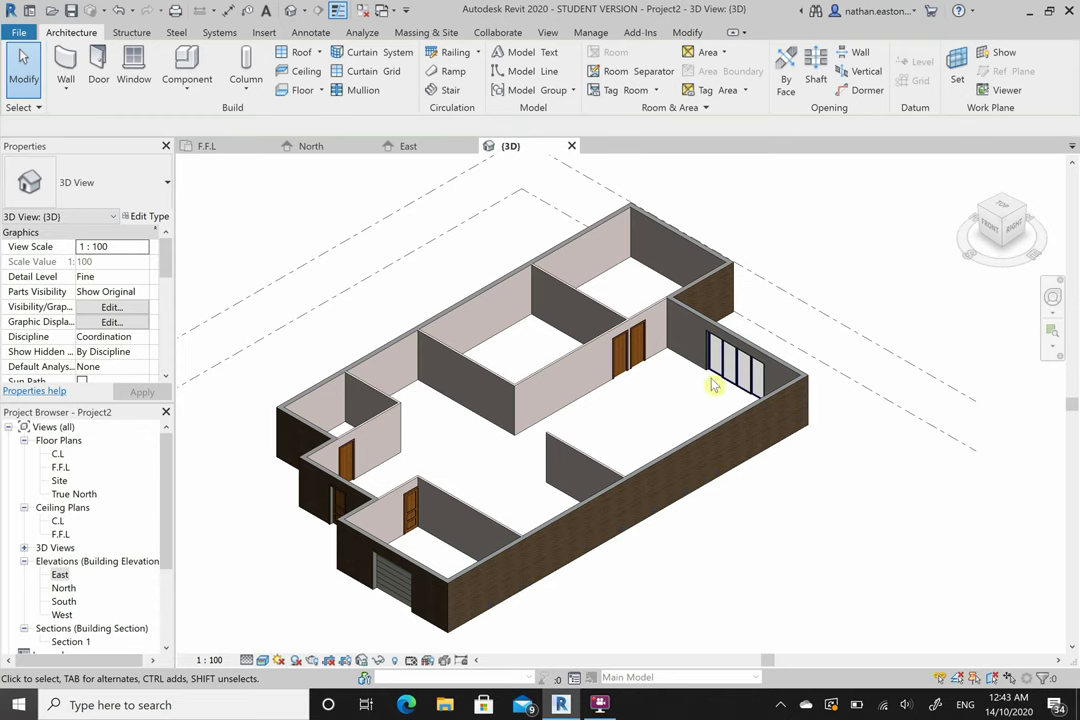
# Start placing windows in the F.F.L floor plan and browse the Australia family library to its Windows folder
pyautogui.click(229, 151)
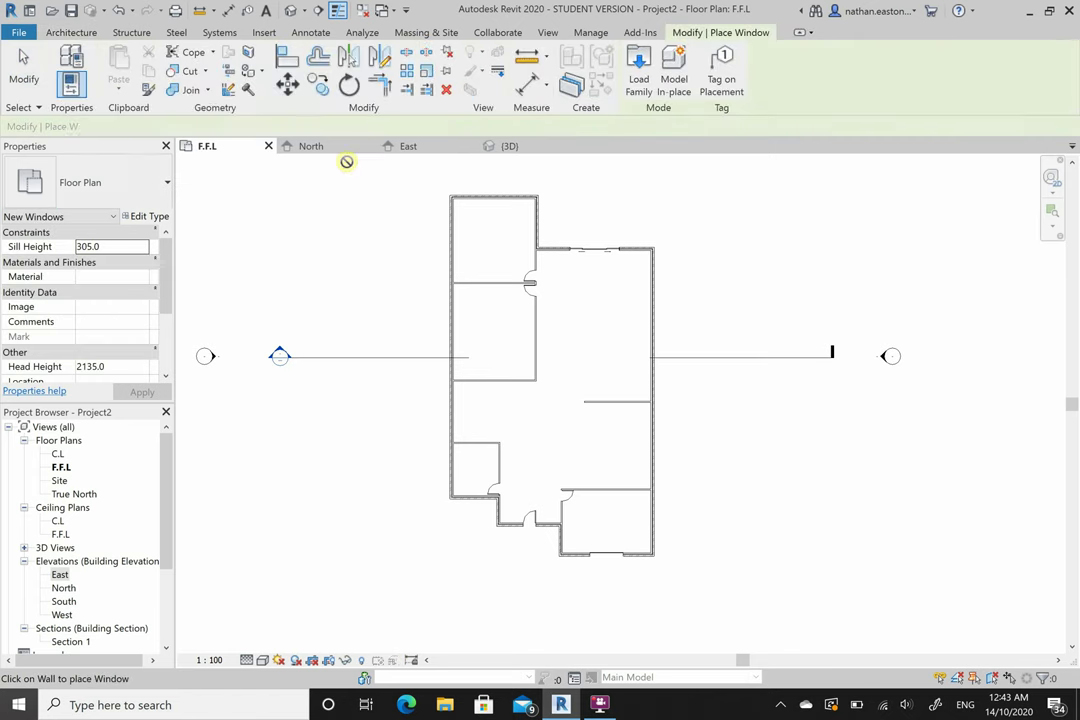
pyautogui.click(157, 197)
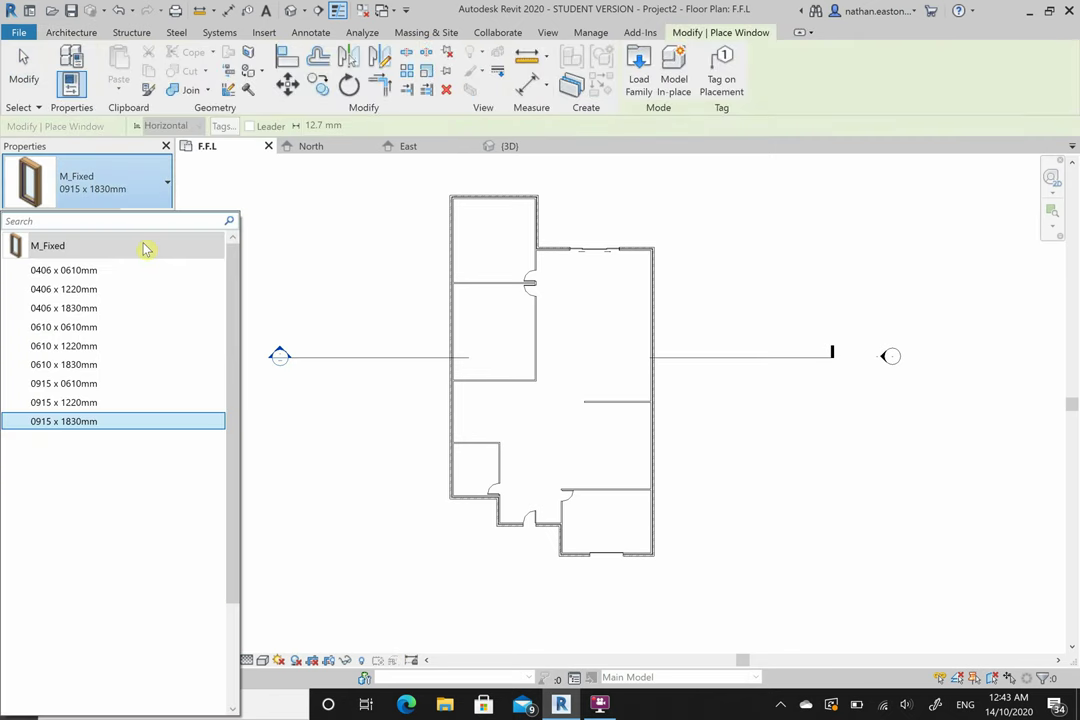
pyautogui.click(106, 423)
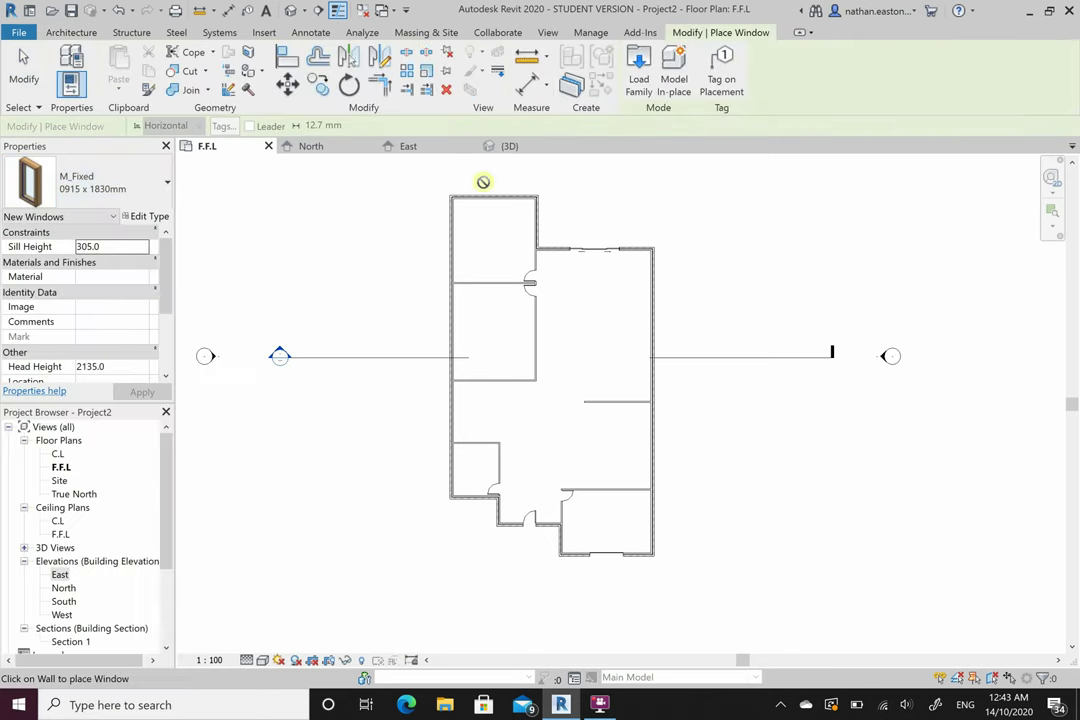
pyautogui.click(638, 88)
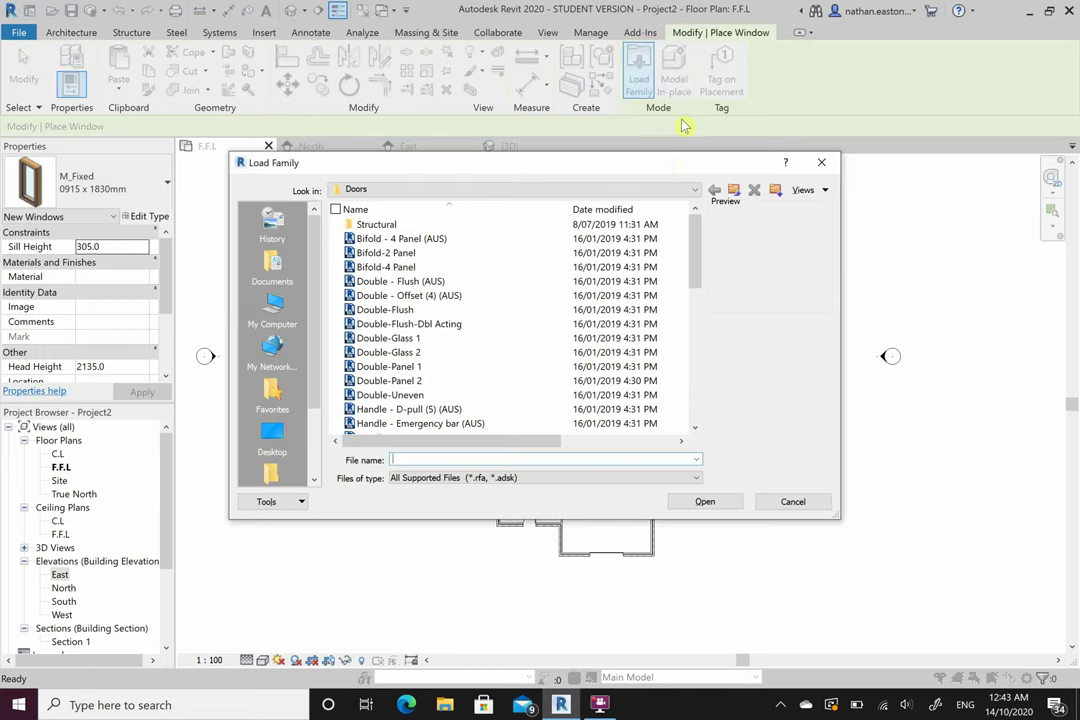
pyautogui.click(580, 190)
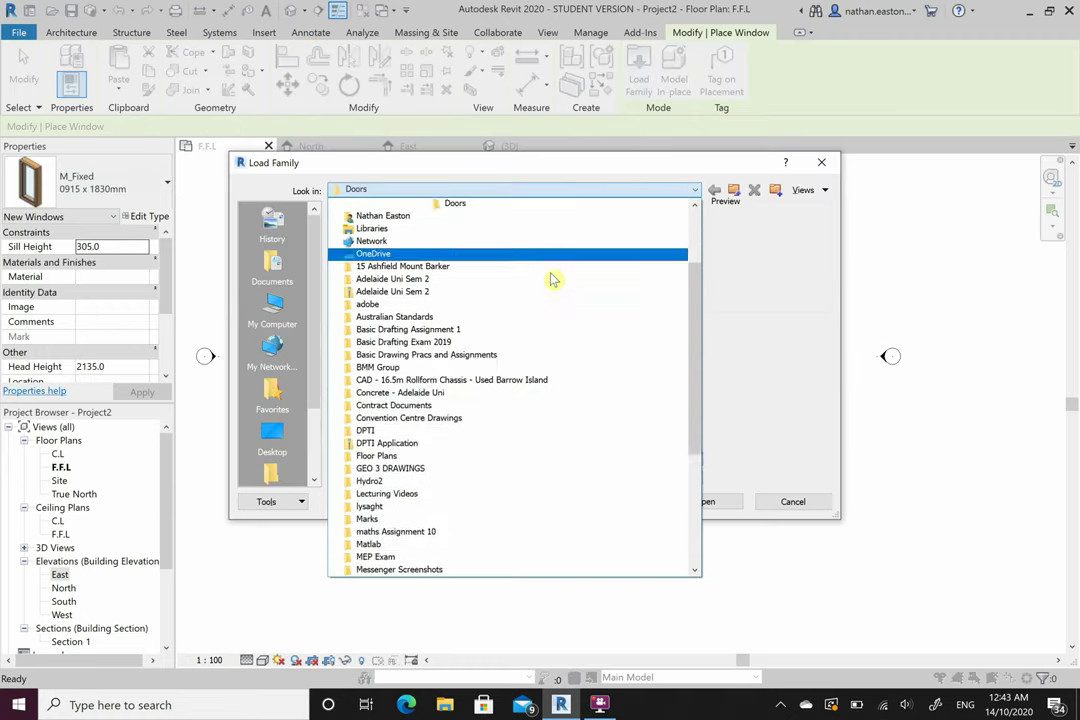
pyautogui.scroll(3, 528, 357)
pyautogui.click(515, 297)
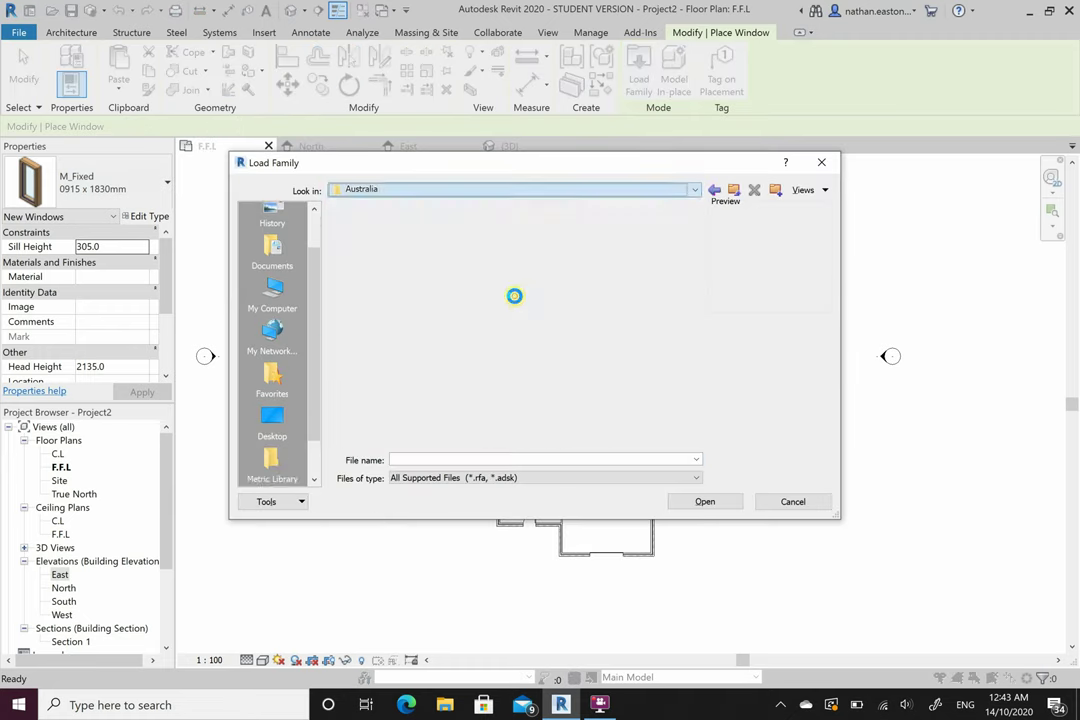
pyautogui.scroll(-4, 493, 383)
pyautogui.scroll(-4, 492, 380)
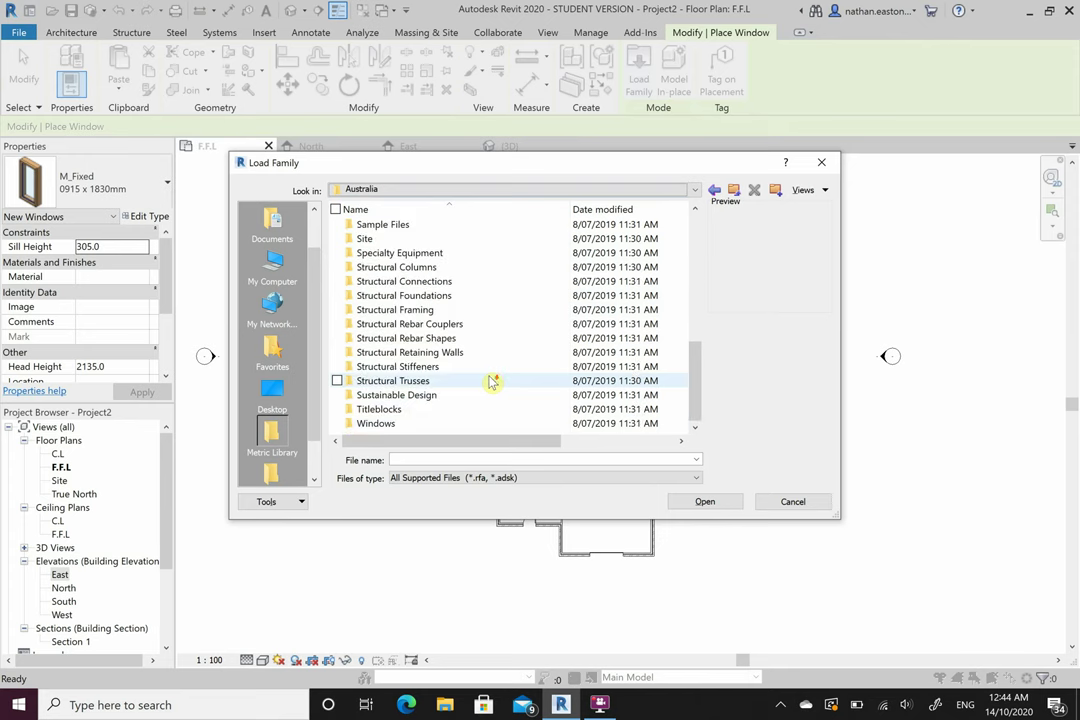
pyautogui.doubleClick(471, 424)
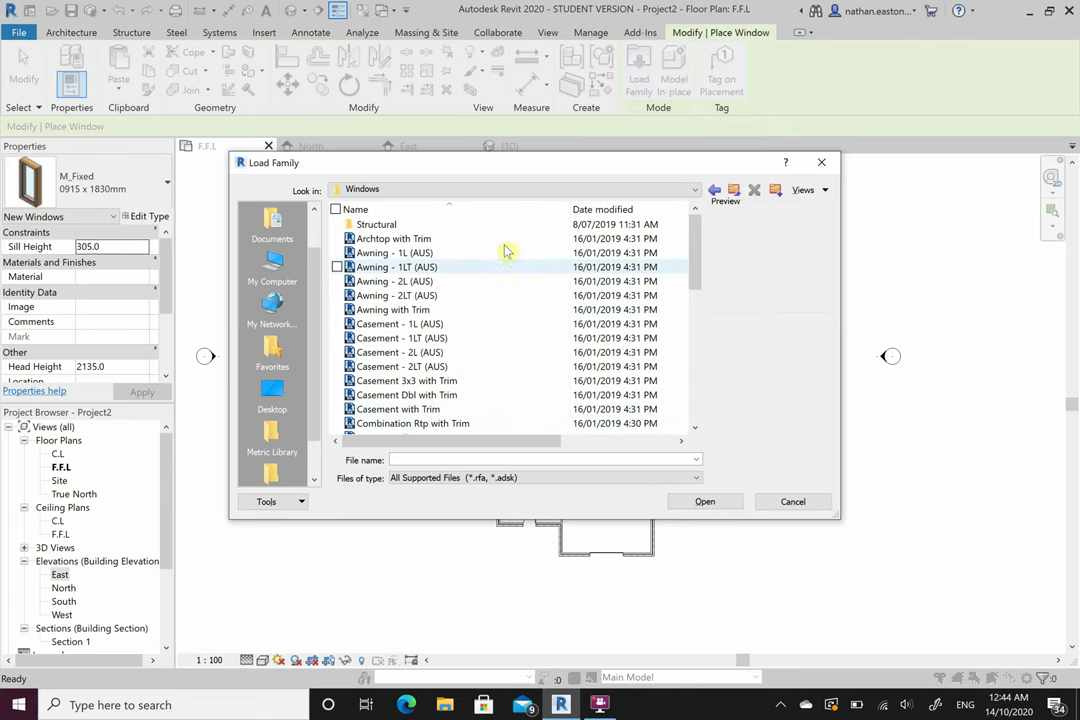
# Load the Sliding with Trim window family after previewing Awning with Trim
pyautogui.click(503, 310)
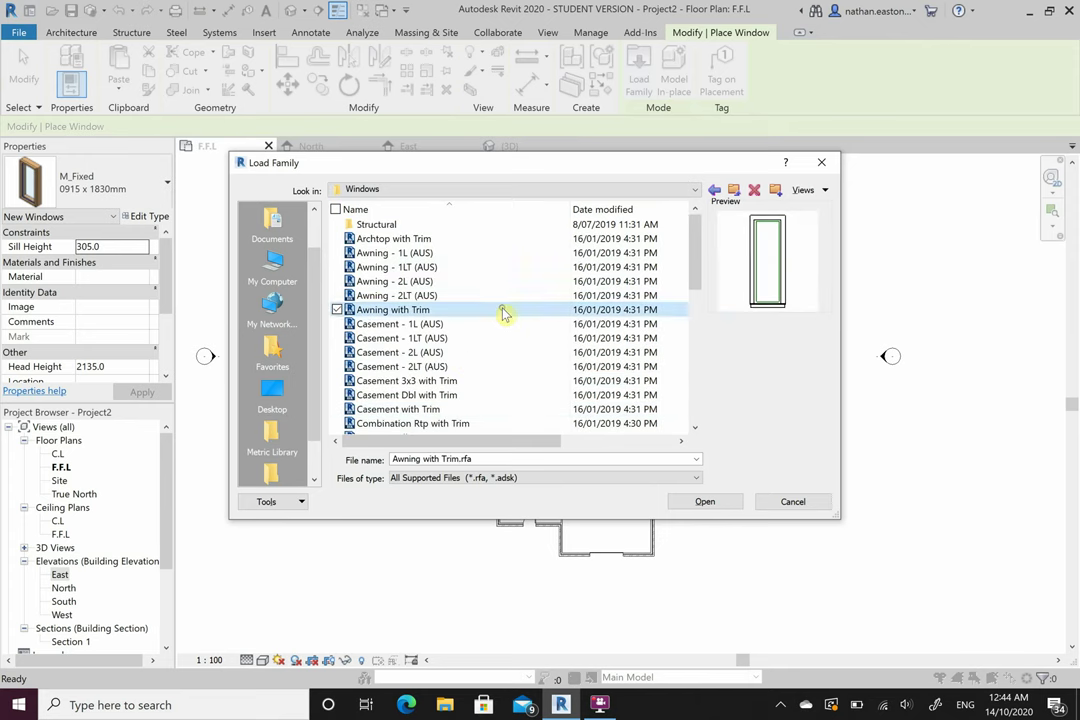
pyautogui.scroll(-2, 485, 364)
pyautogui.scroll(-7, 485, 364)
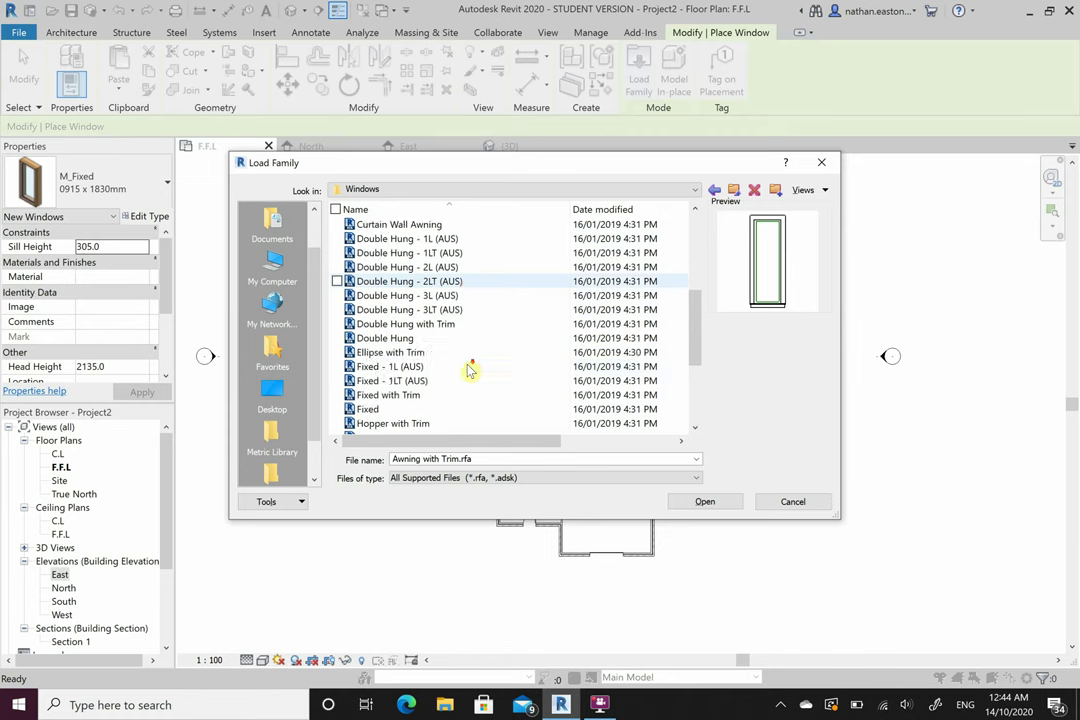
pyautogui.click(446, 411)
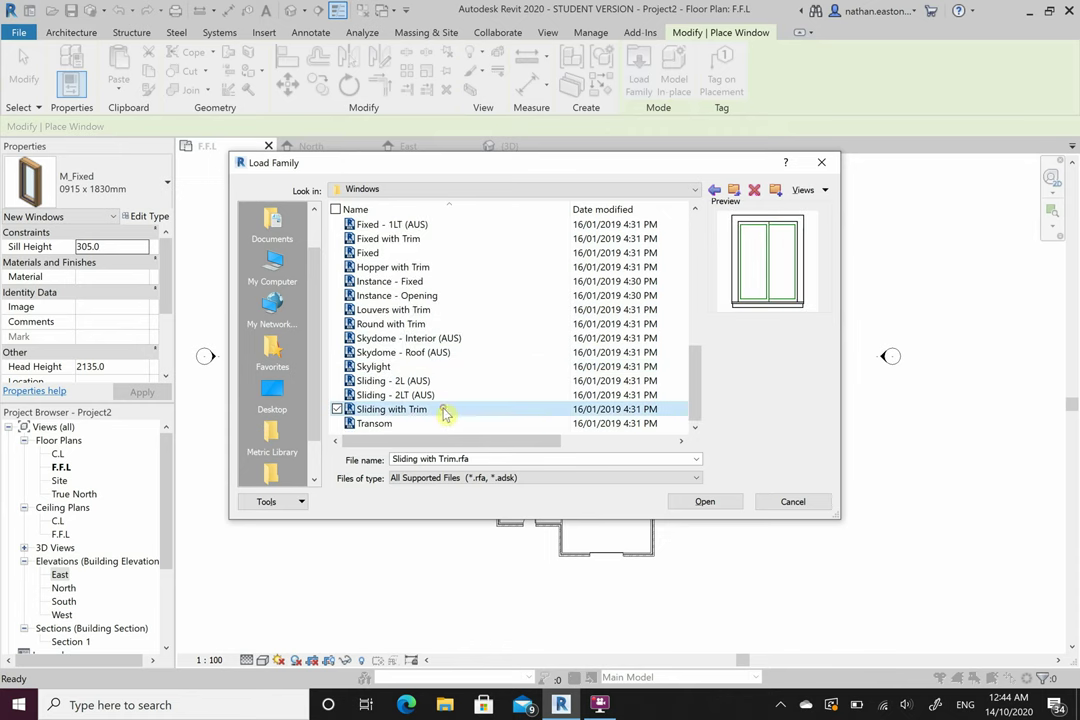
pyautogui.click(694, 503)
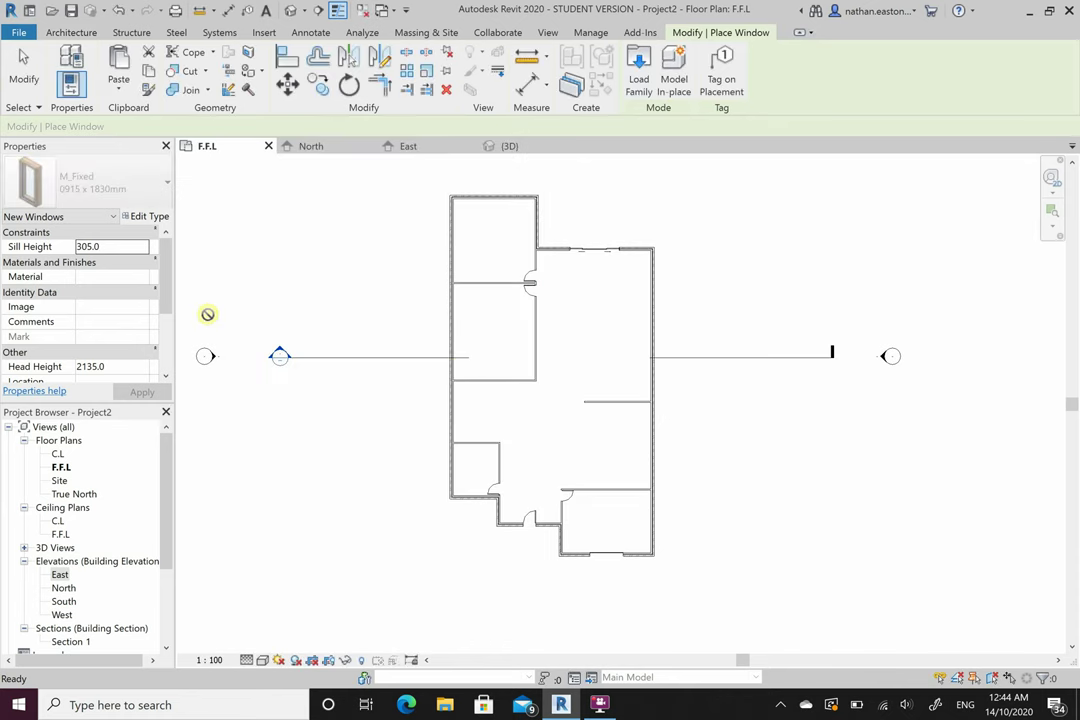
# Check the type properties of the Sliding with Trim 0915 x 1220mm window
pyautogui.click(161, 185)
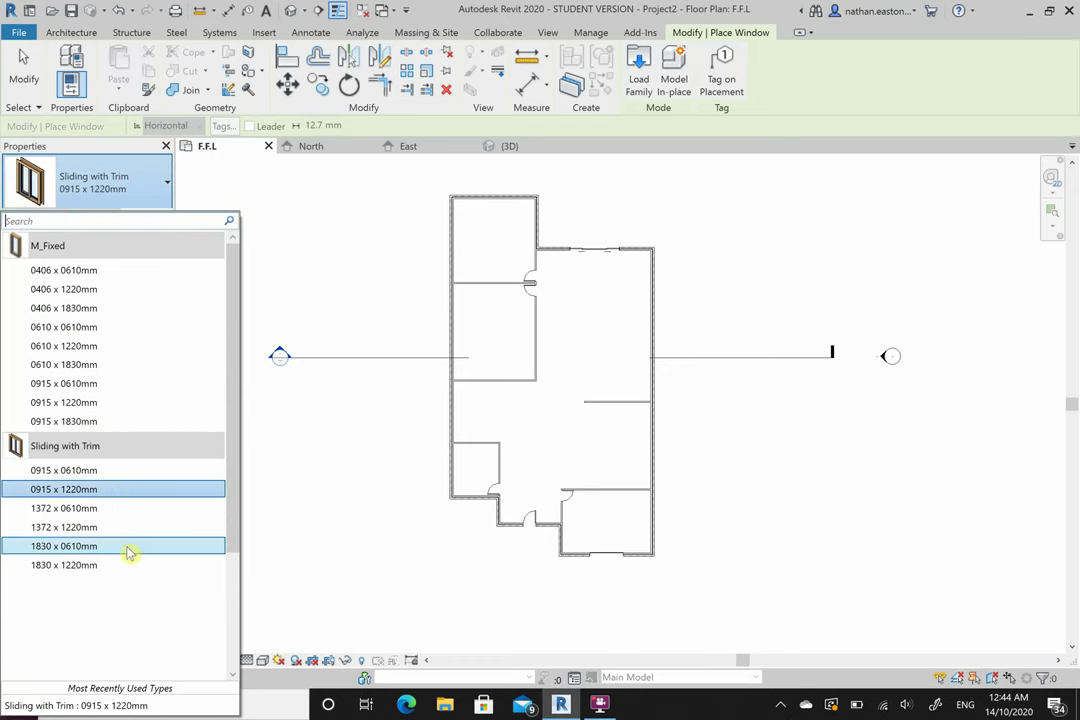
pyautogui.click(125, 489)
pyautogui.click(150, 217)
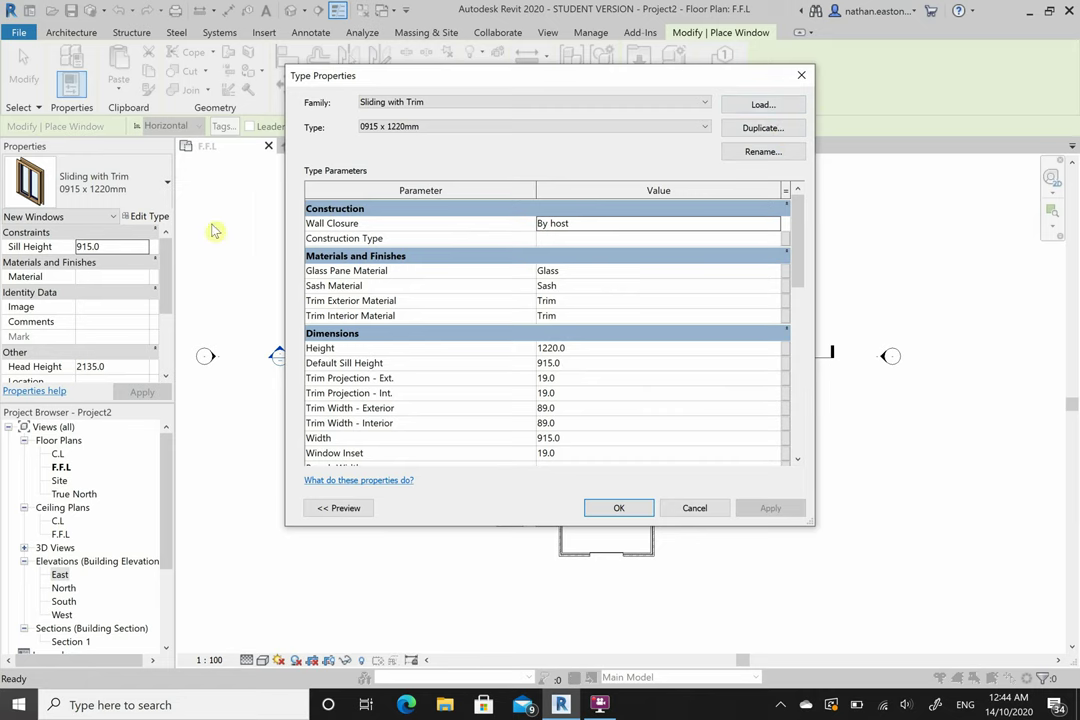
pyautogui.click(801, 75)
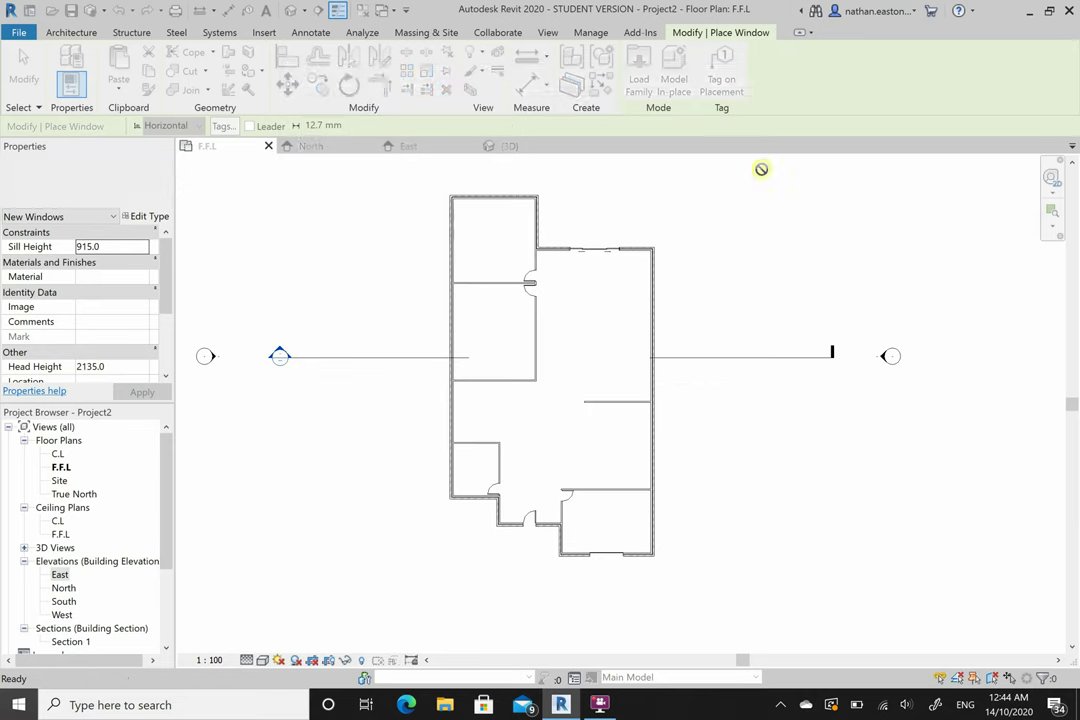
# Place Sliding with Trim 1372 x 1220mm windows centred in the three rooms along the left exterior wall, with 1196.5, 2806.5 and 2356.9 on each side
pyautogui.scroll(-1, 730, 445)
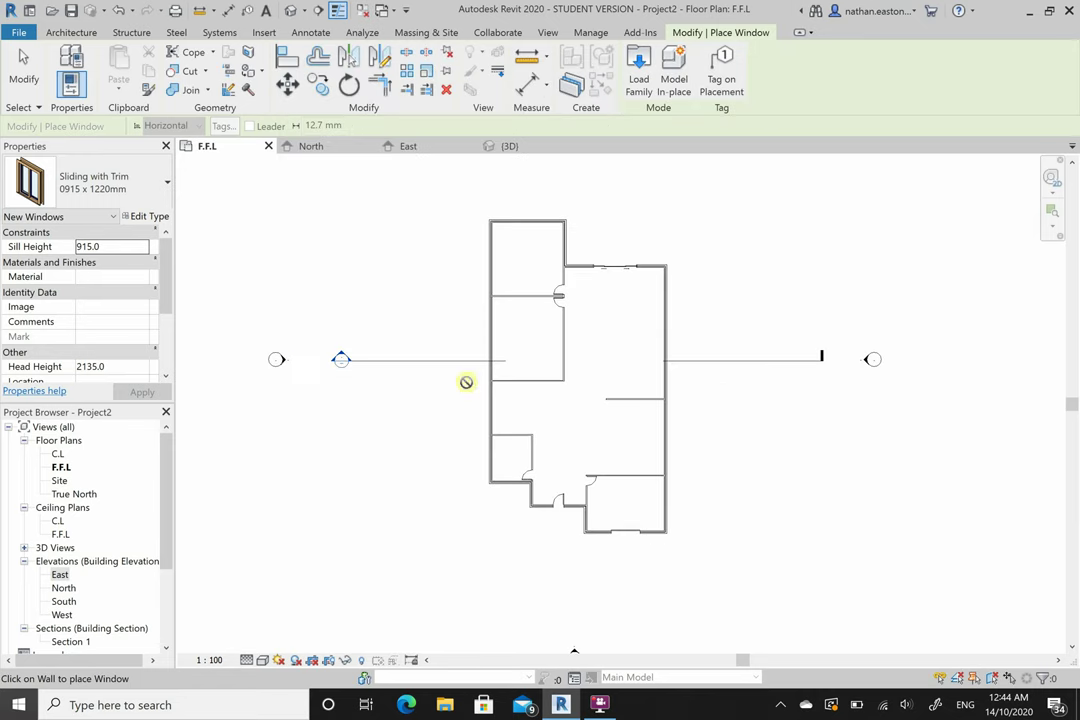
pyautogui.click(140, 185)
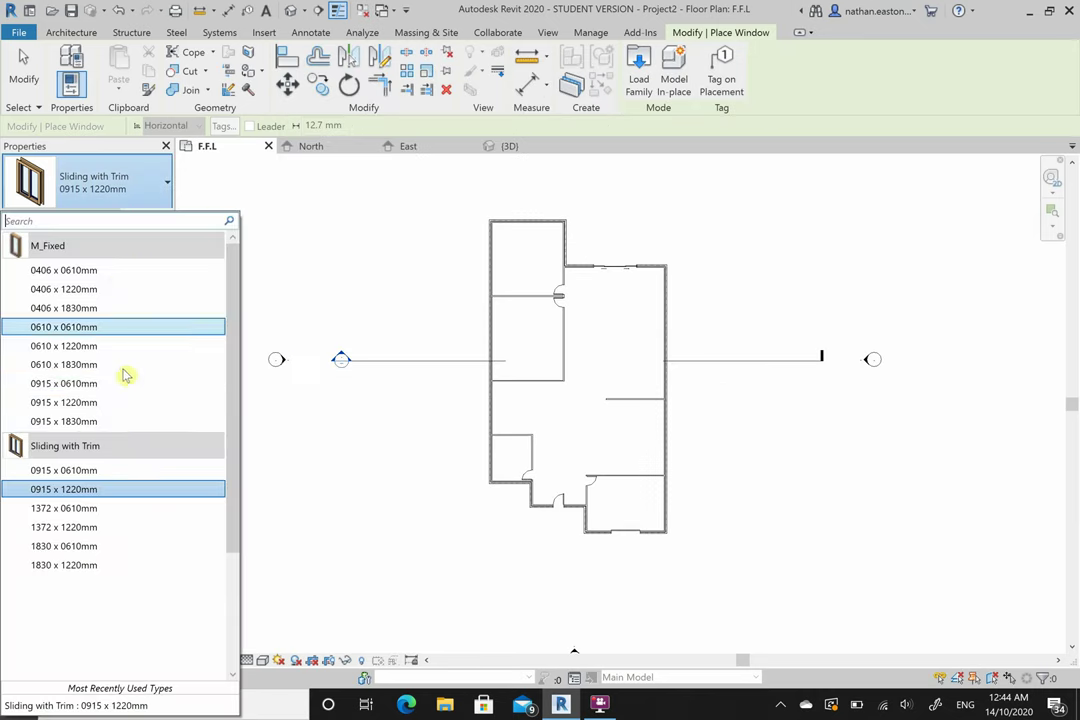
pyautogui.click(145, 528)
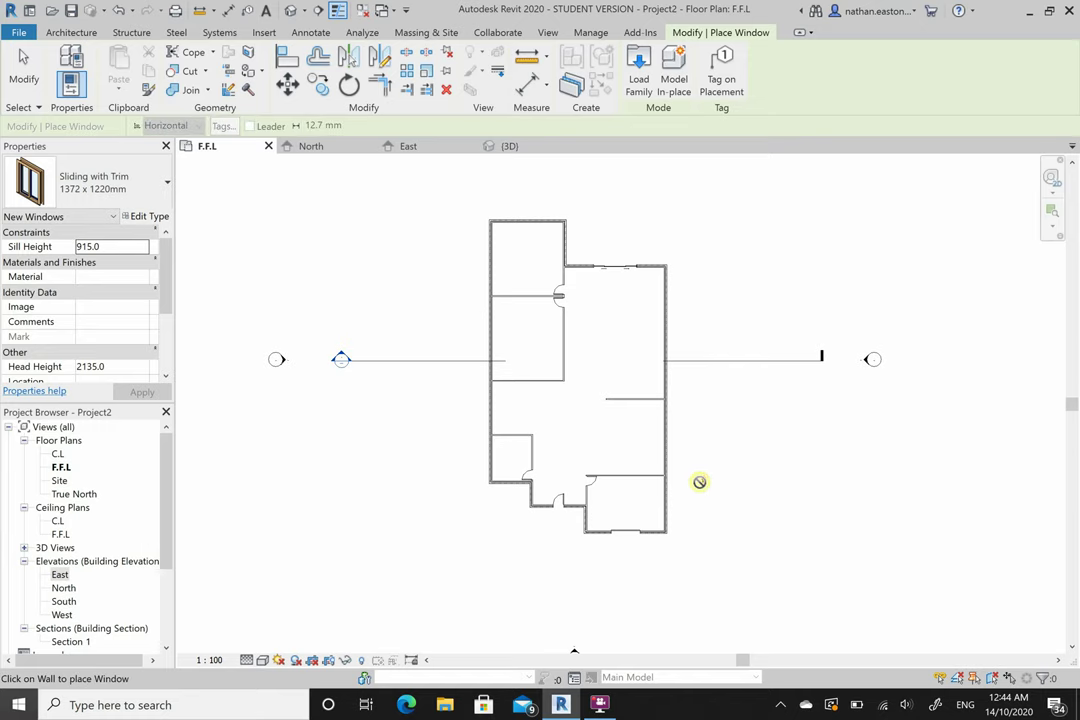
pyautogui.scroll(2, 699, 482)
pyautogui.scroll(1, 334, 440)
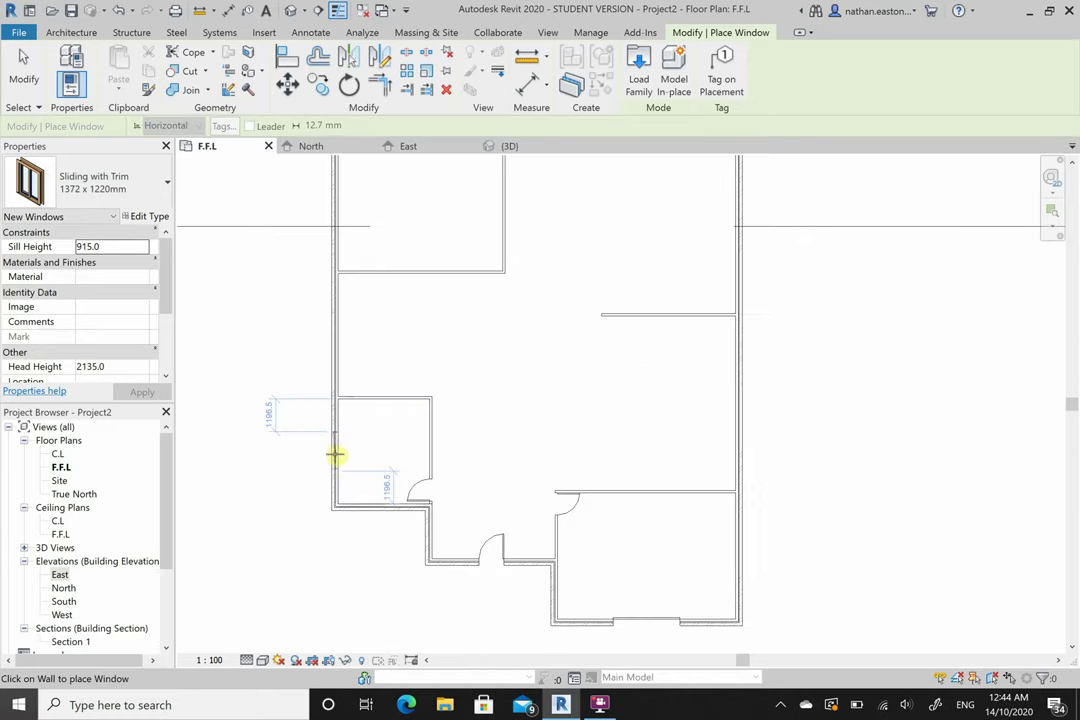
pyautogui.scroll(-2, 453, 597)
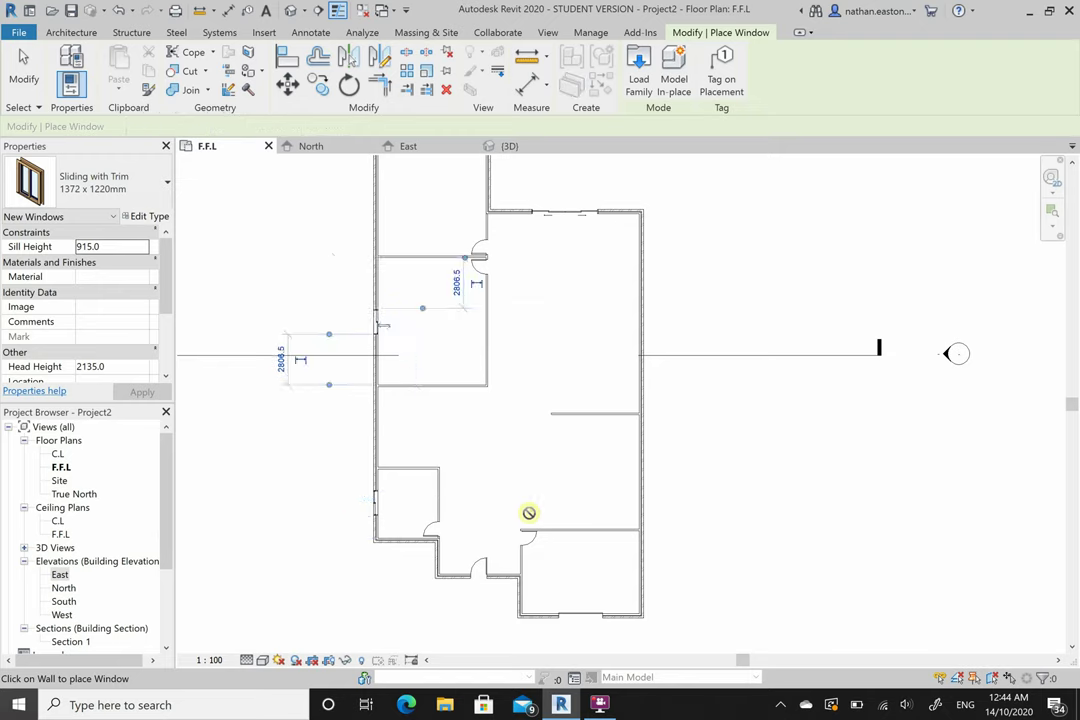
pyautogui.scroll(-2, 472, 284)
pyautogui.scroll(4, 446, 301)
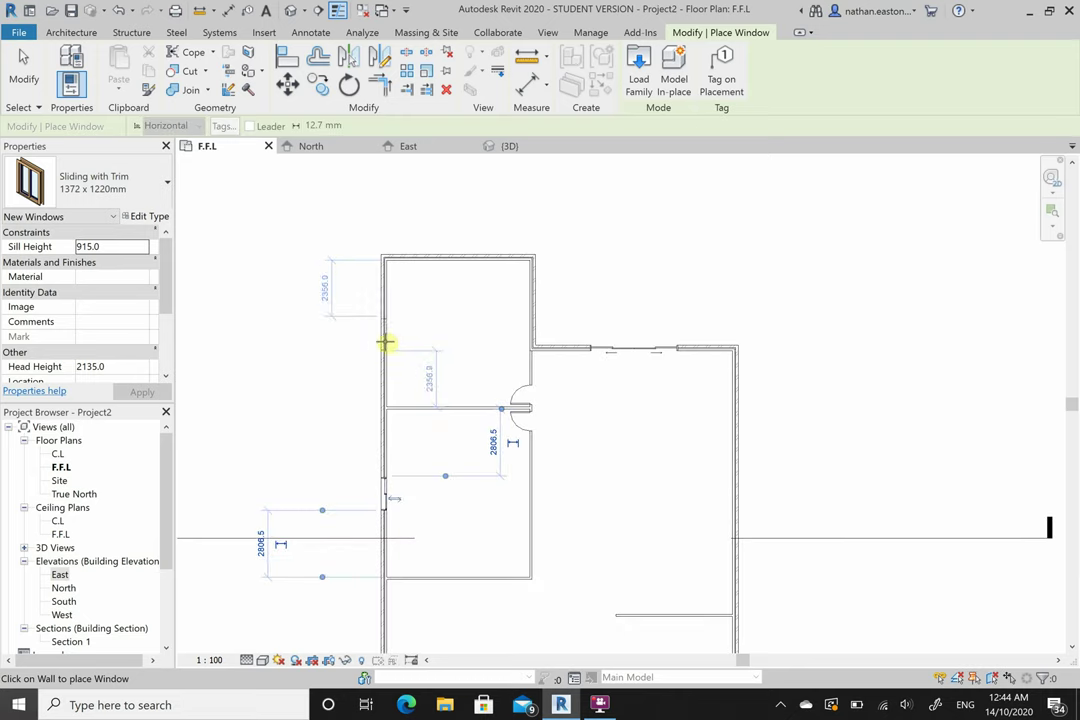
pyautogui.click(386, 342)
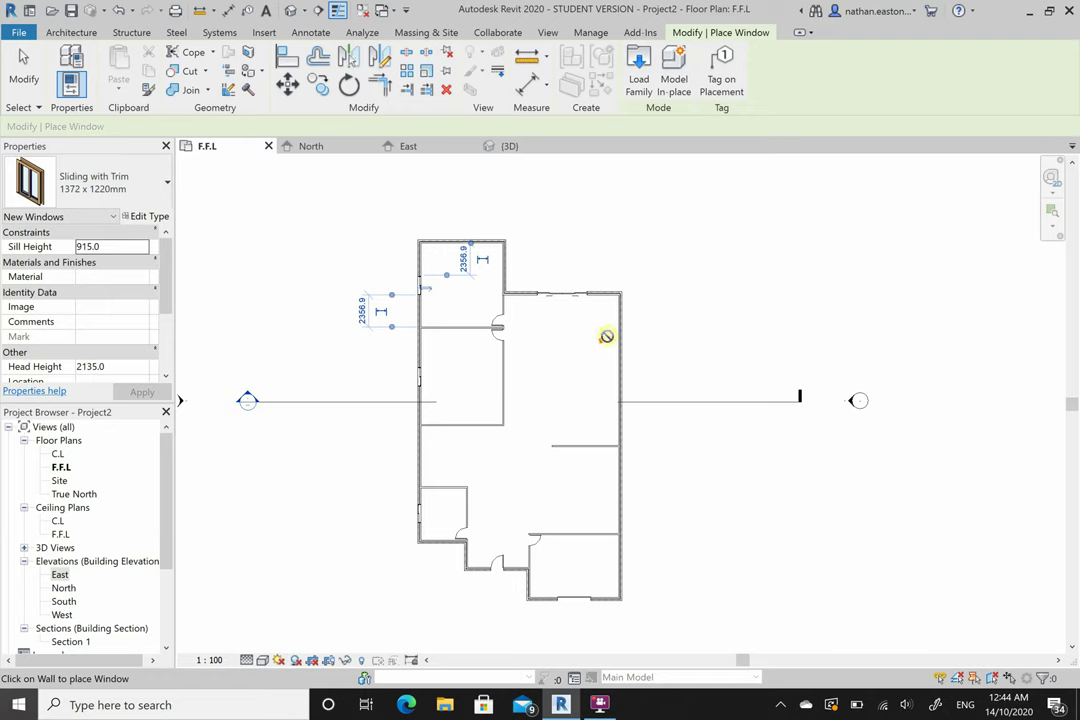
# Place a Sliding with Trim 1372 x 1220mm window in the long right exterior wall, 2000 from its upper corner
pyautogui.scroll(2, 610, 330)
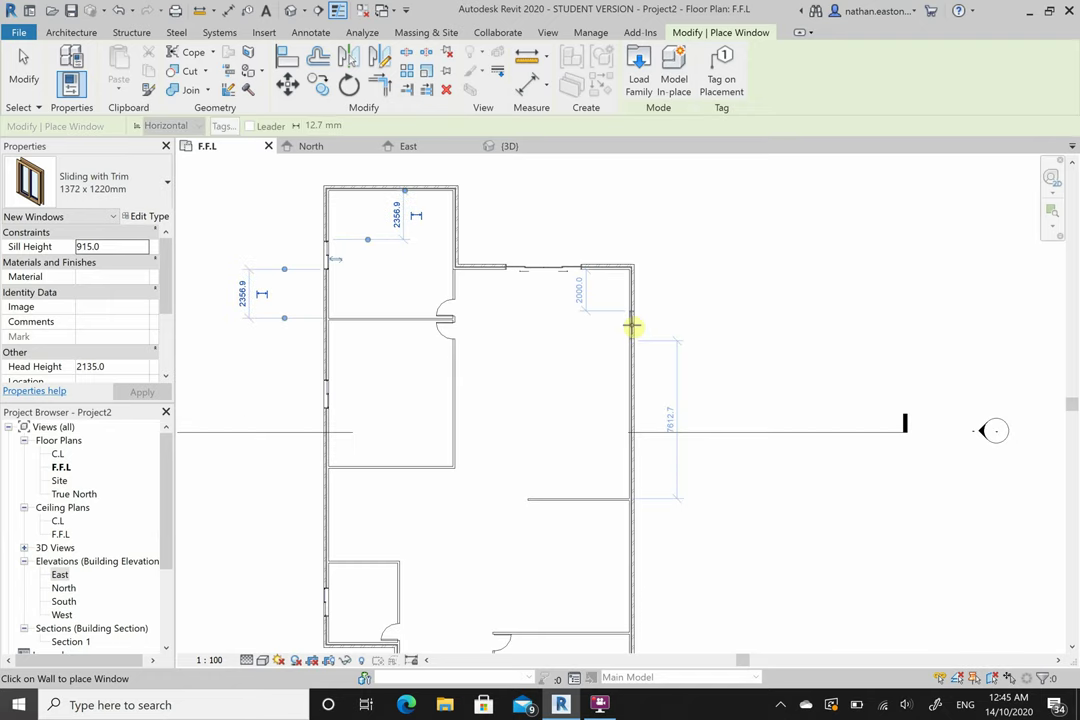
pyautogui.scroll(-3, 607, 371)
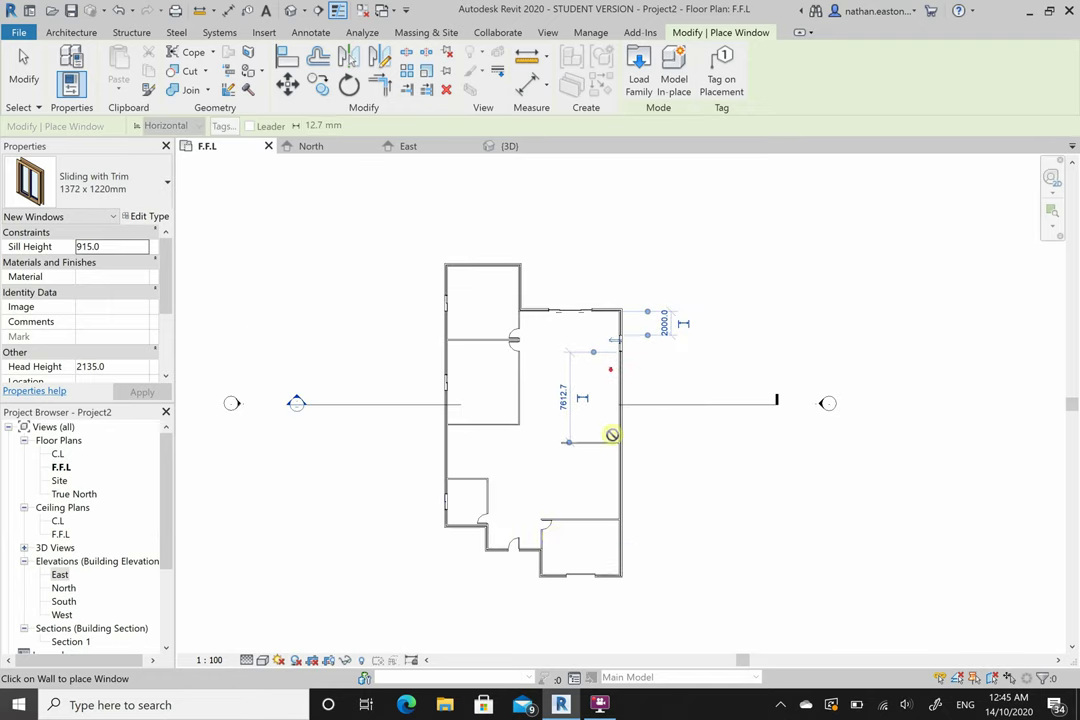
pyautogui.scroll(2, 627, 492)
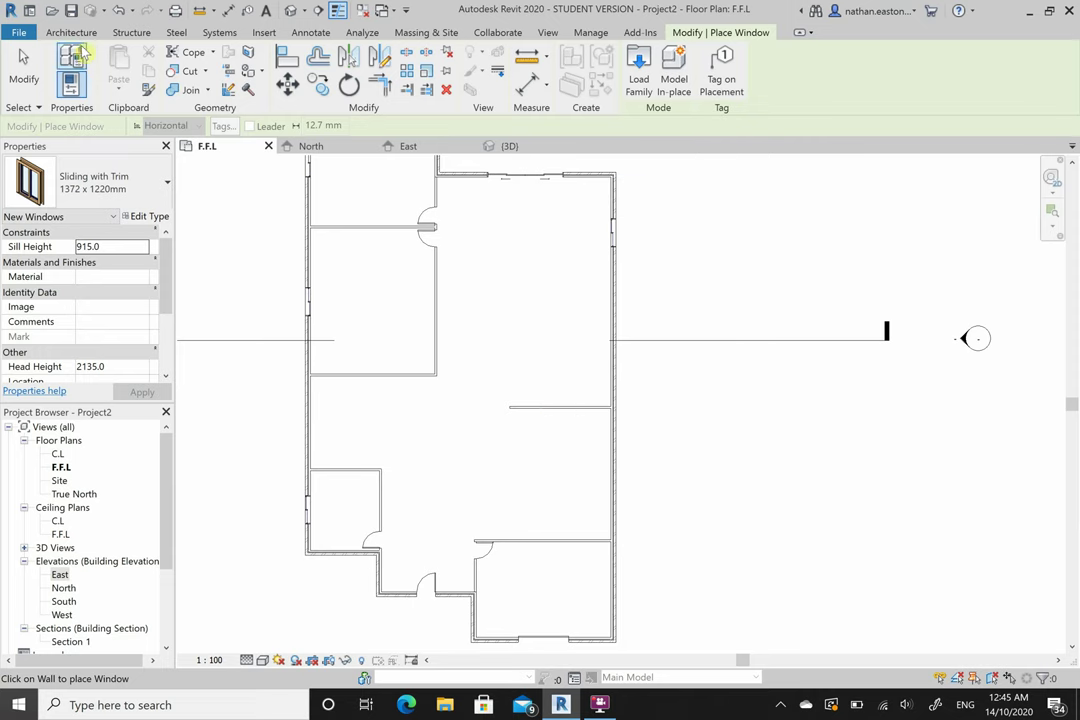
# Load the Awning with Trim window family from the Windows folder
pyautogui.click(638, 66)
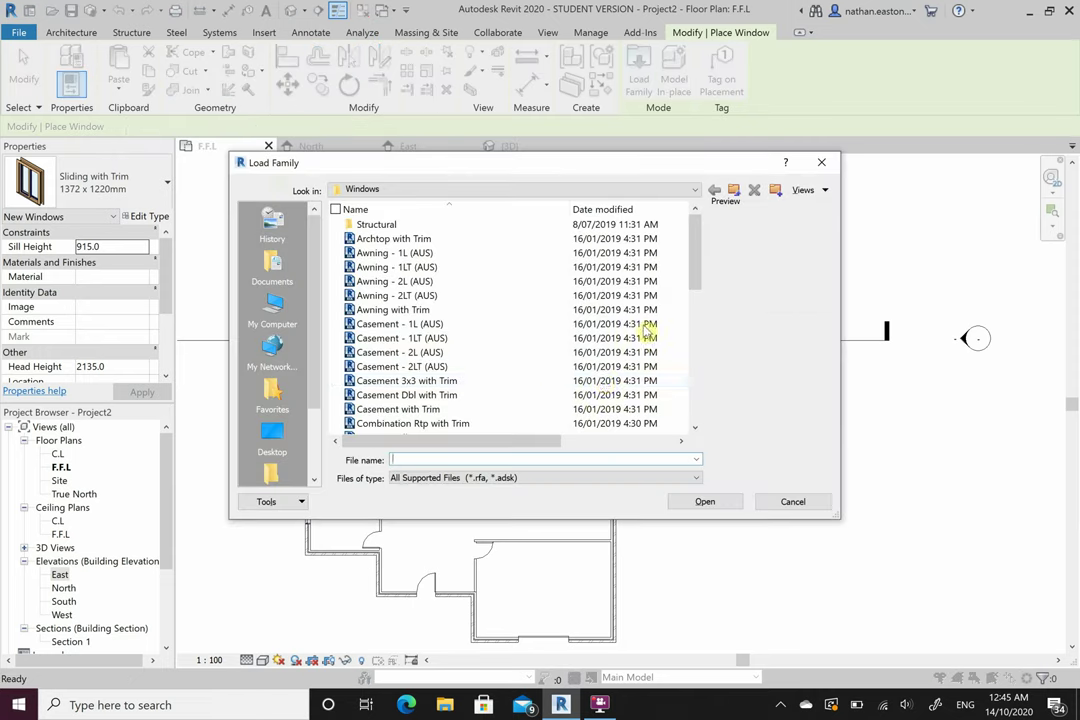
pyautogui.click(535, 313)
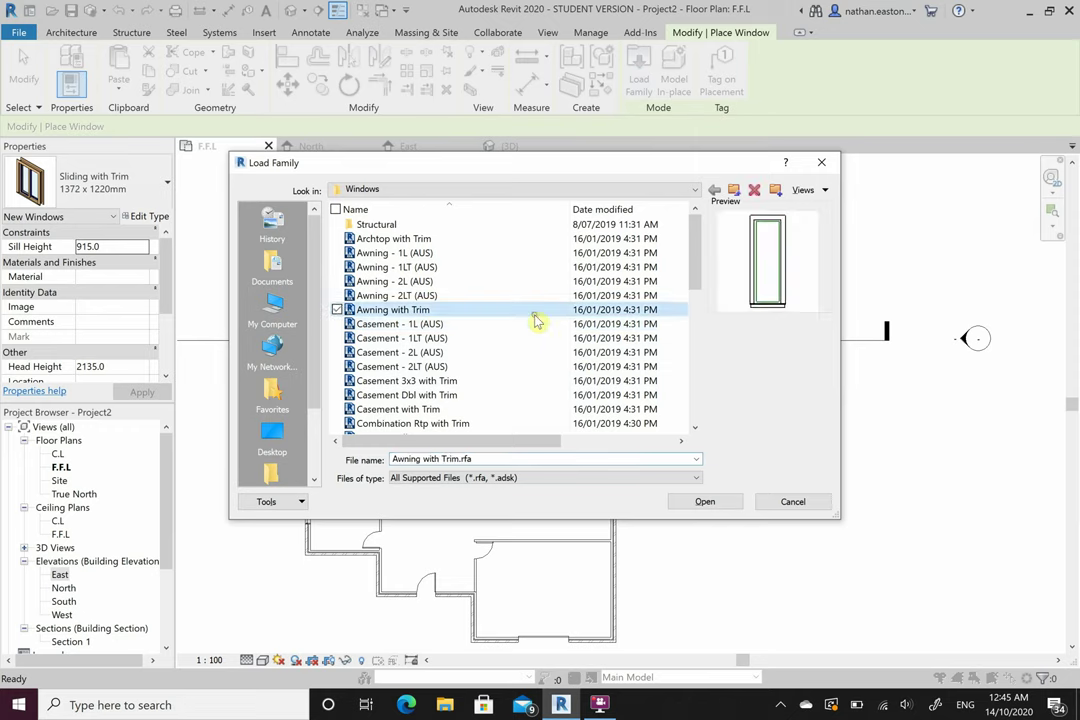
pyautogui.click(705, 501)
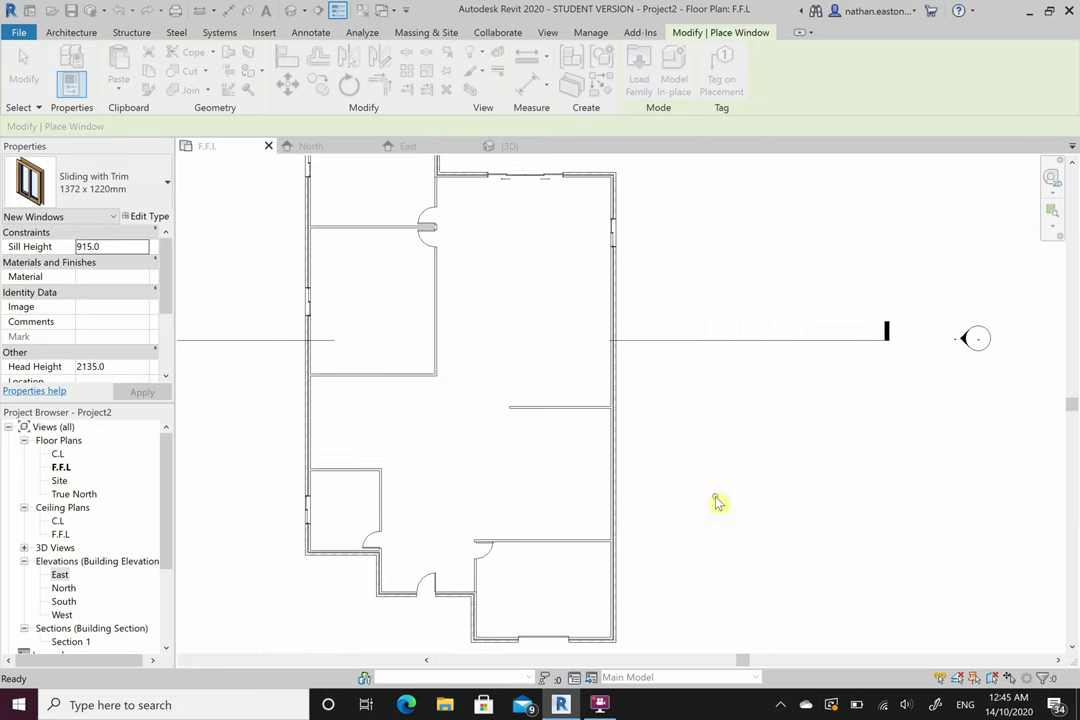
# Place four adjoining Awning with Trim 0915 x 1830mm windows in the right exterior wall, ending 852.7 above the short partition
pyautogui.click(150, 206)
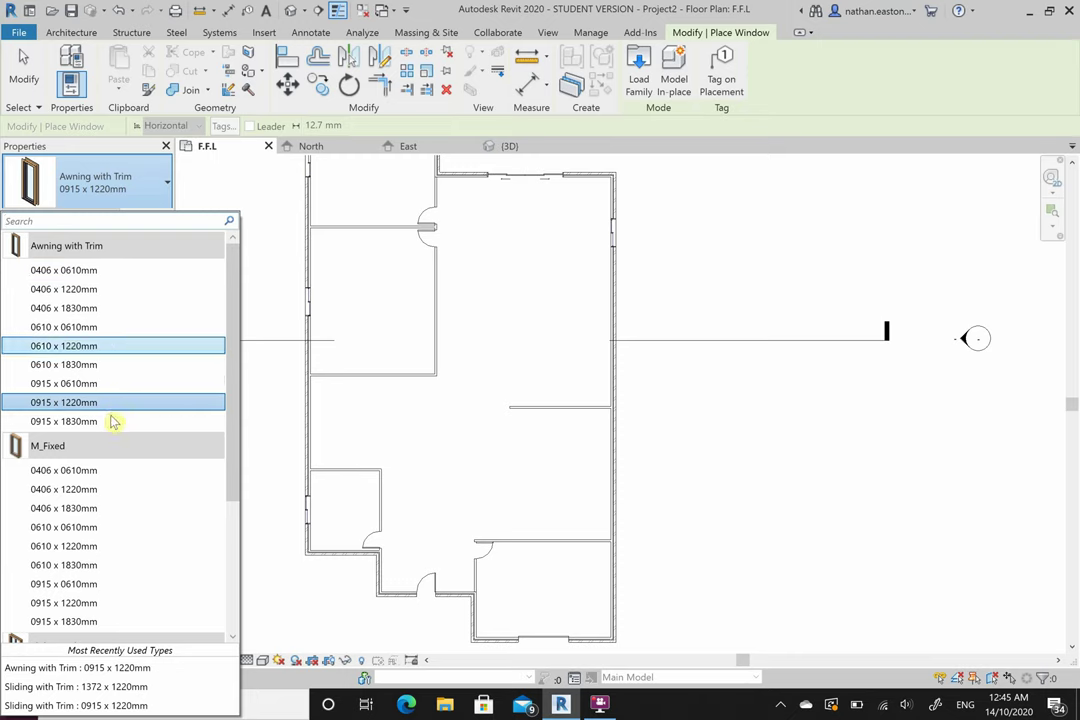
pyautogui.click(105, 423)
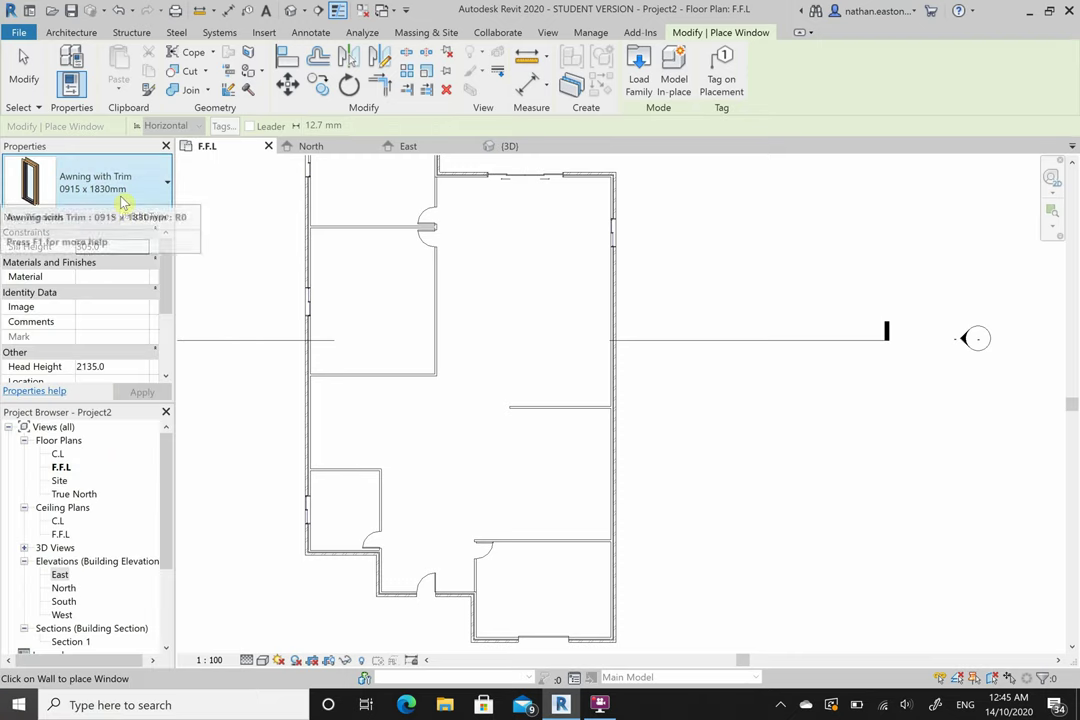
pyautogui.scroll(4, 600, 292)
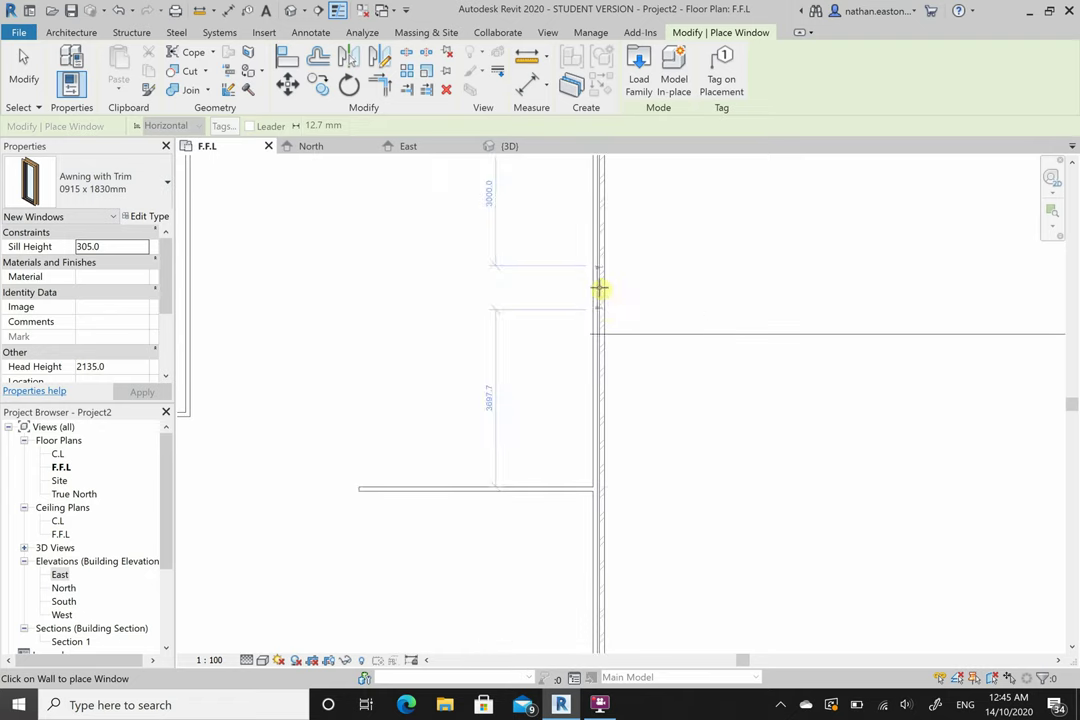
pyautogui.click(604, 295)
pyautogui.scroll(3, 607, 320)
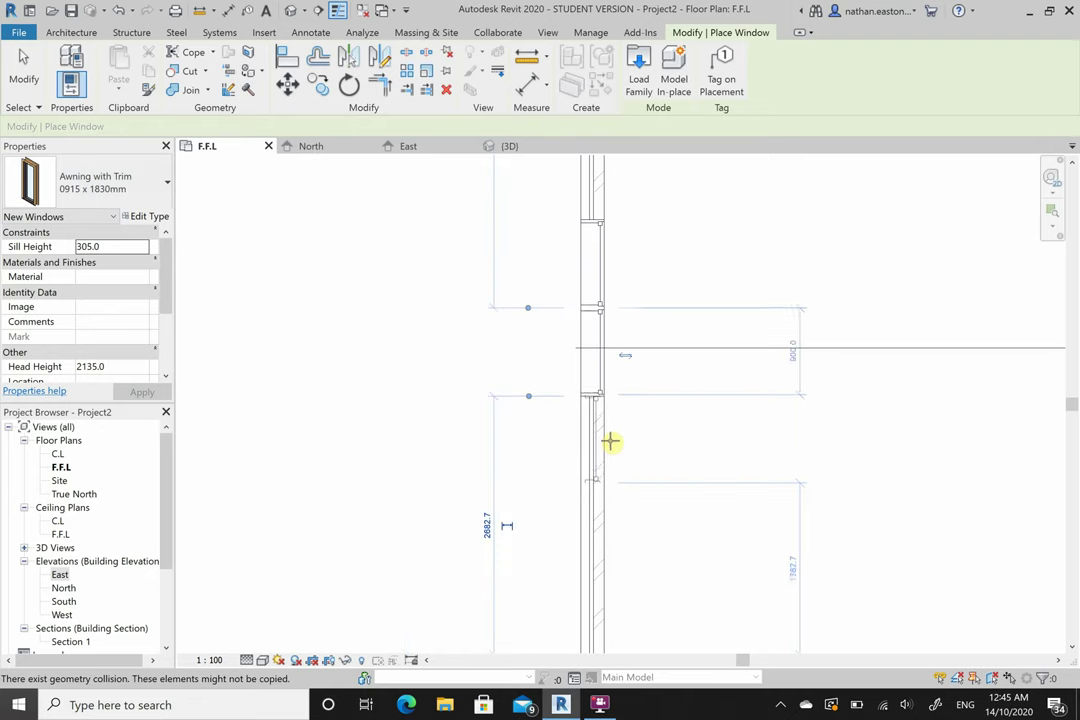
pyautogui.click(610, 442)
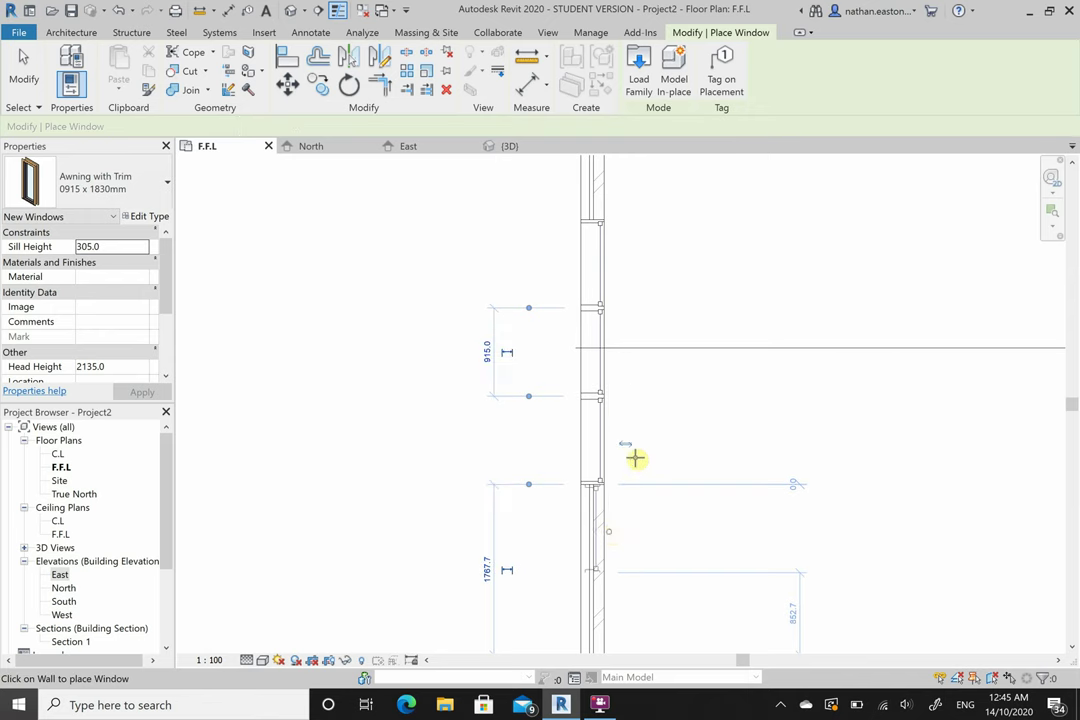
pyautogui.scroll(-5, 694, 323)
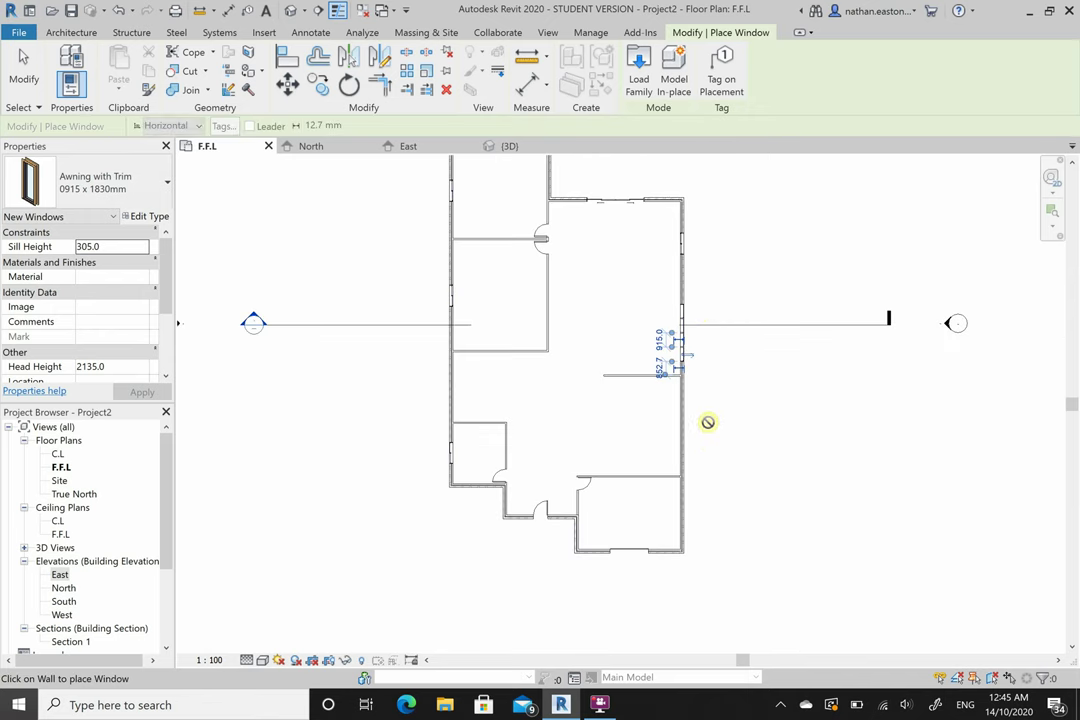
# Finish placing windows and review them in the 3D view and the North and East elevations, returning to the F.F.L floor plan
pyautogui.press('Escape')
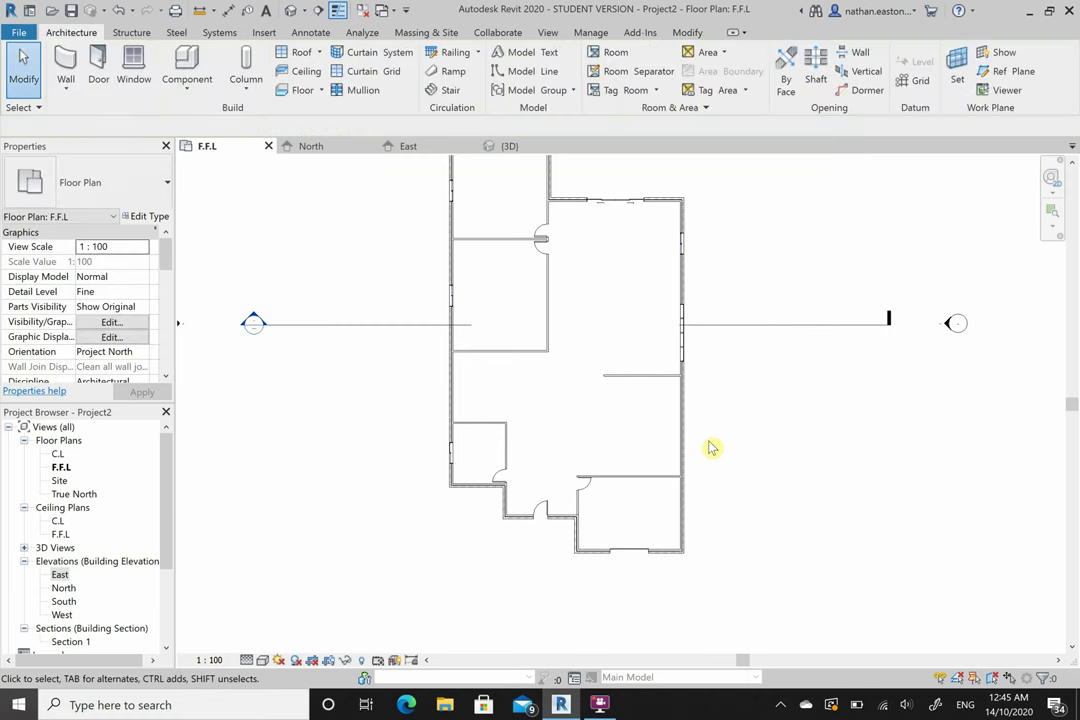
pyautogui.scroll(-2, 542, 351)
pyautogui.scroll(2, 632, 378)
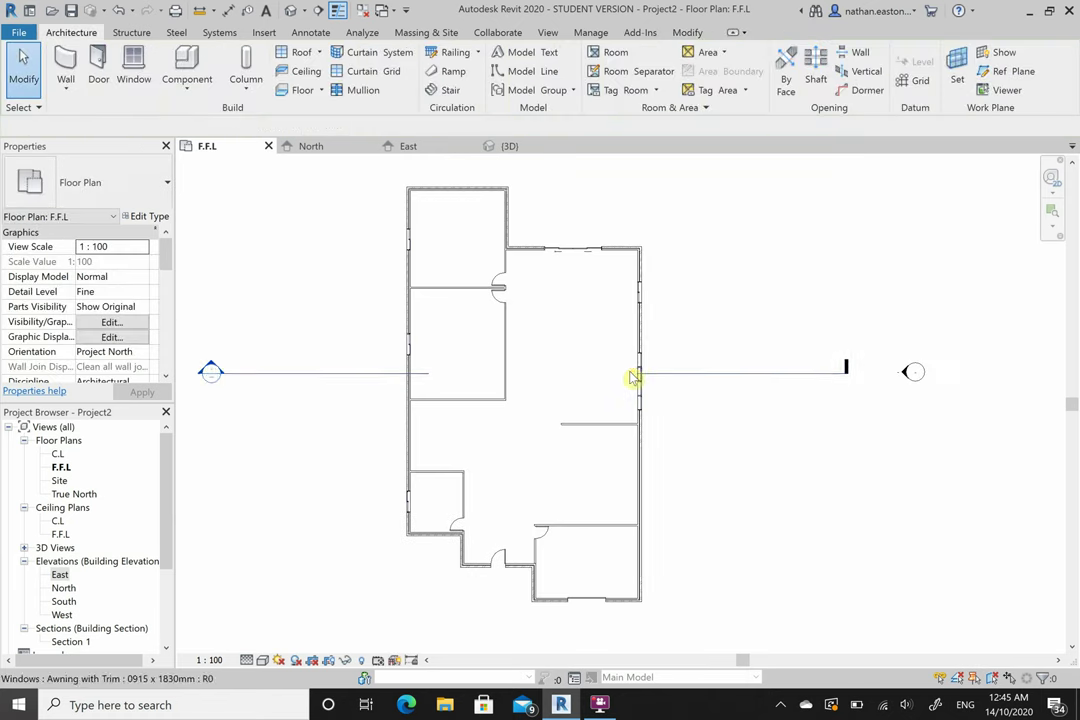
pyautogui.click(511, 148)
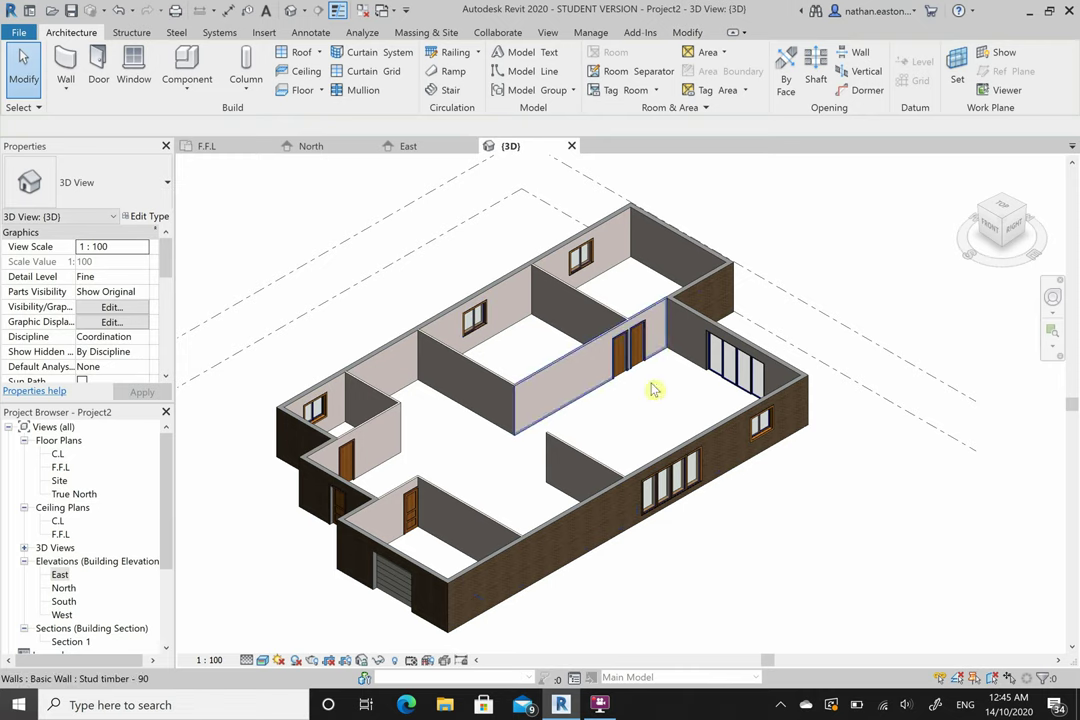
pyautogui.click(310, 146)
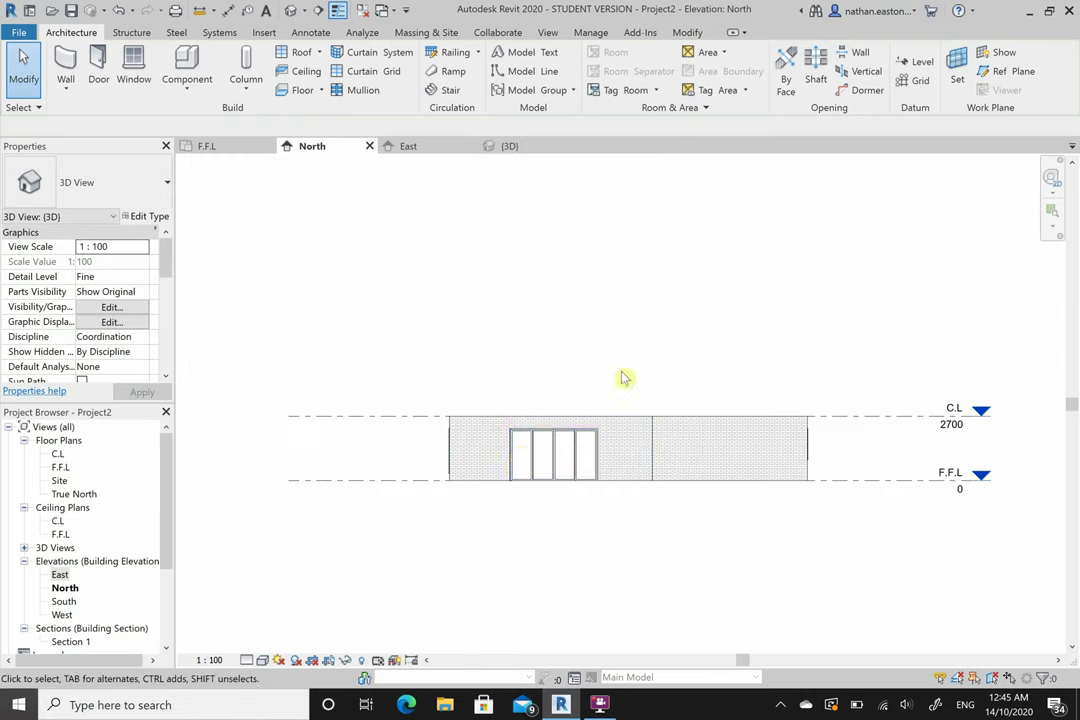
pyautogui.click(410, 150)
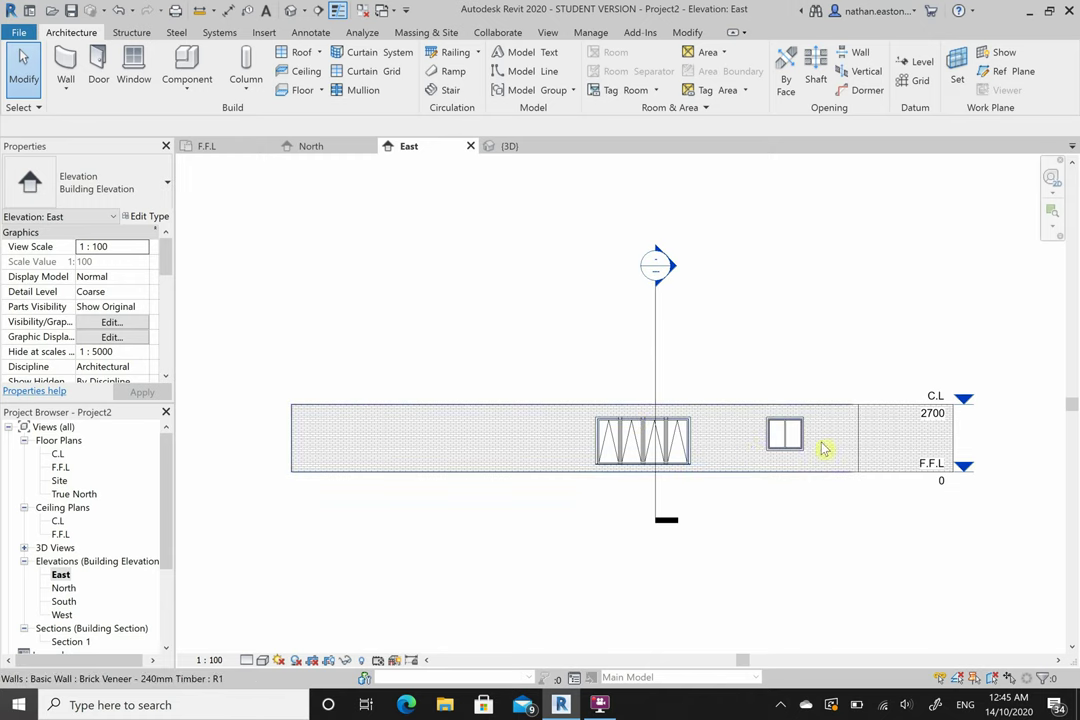
pyautogui.click(313, 148)
pyautogui.click(234, 150)
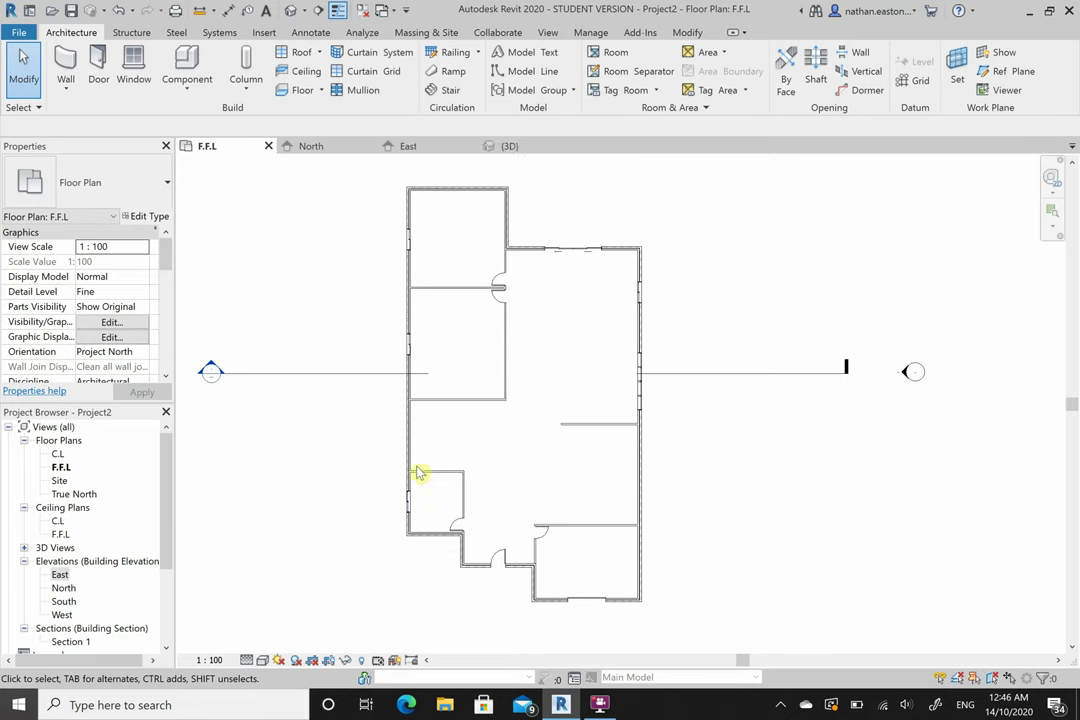
# Start an architectural floor on F.F.L and duplicate the Generic 150mm floor type as 100mm Slab
pyautogui.scroll(-2, 420, 473)
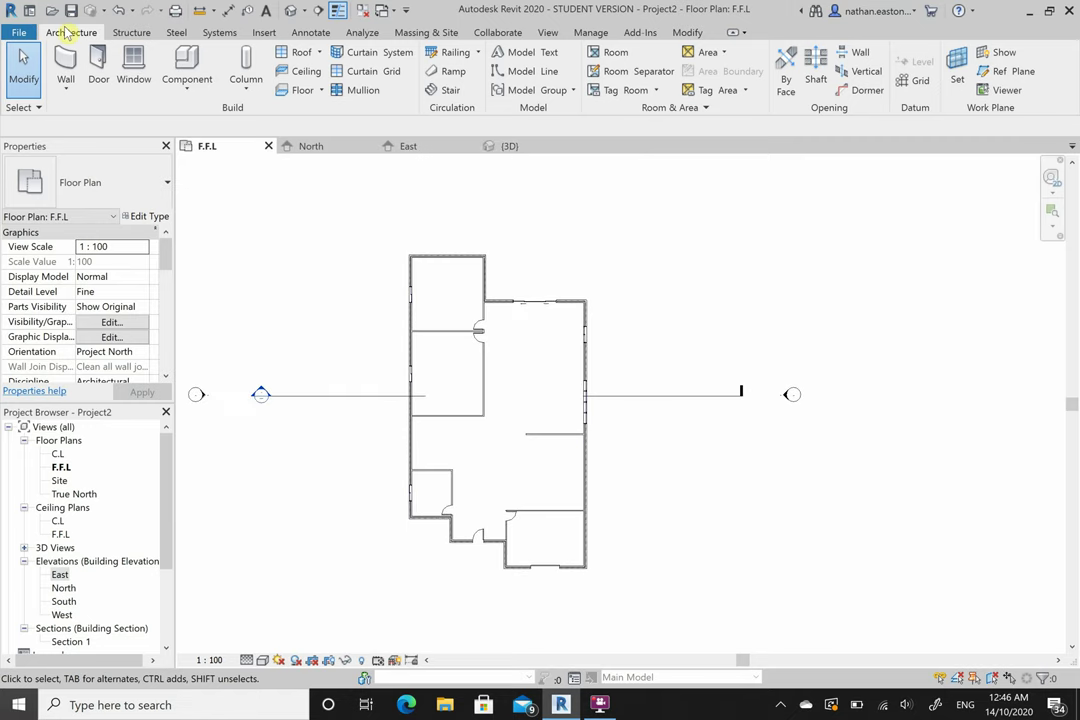
pyautogui.click(305, 90)
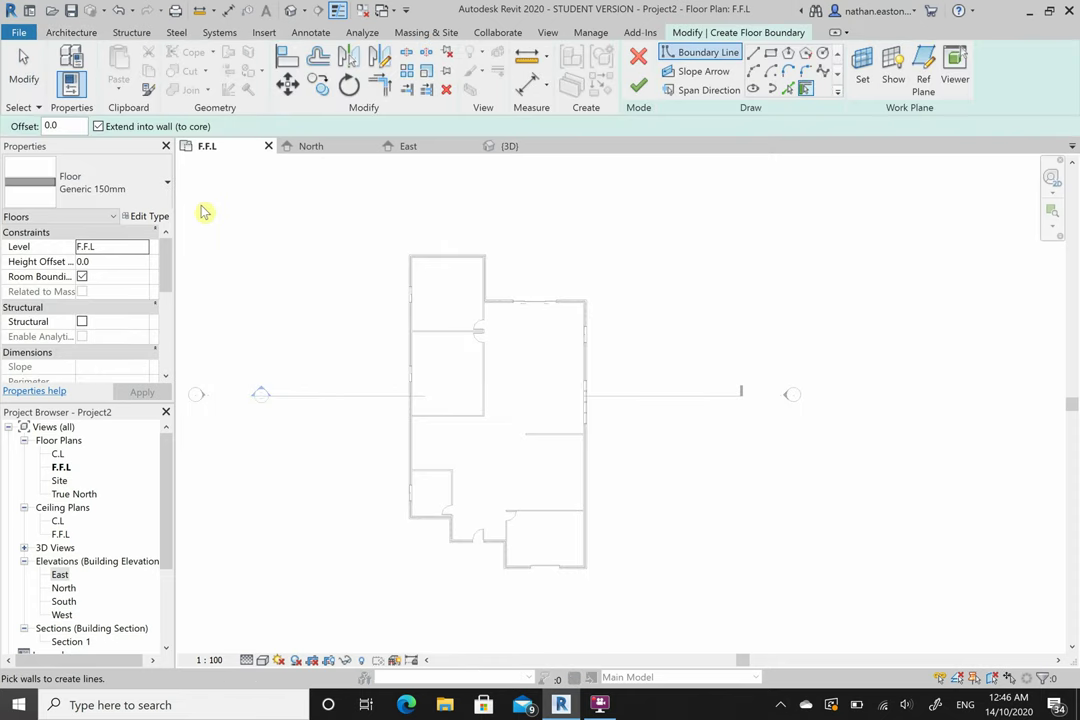
pyautogui.click(155, 200)
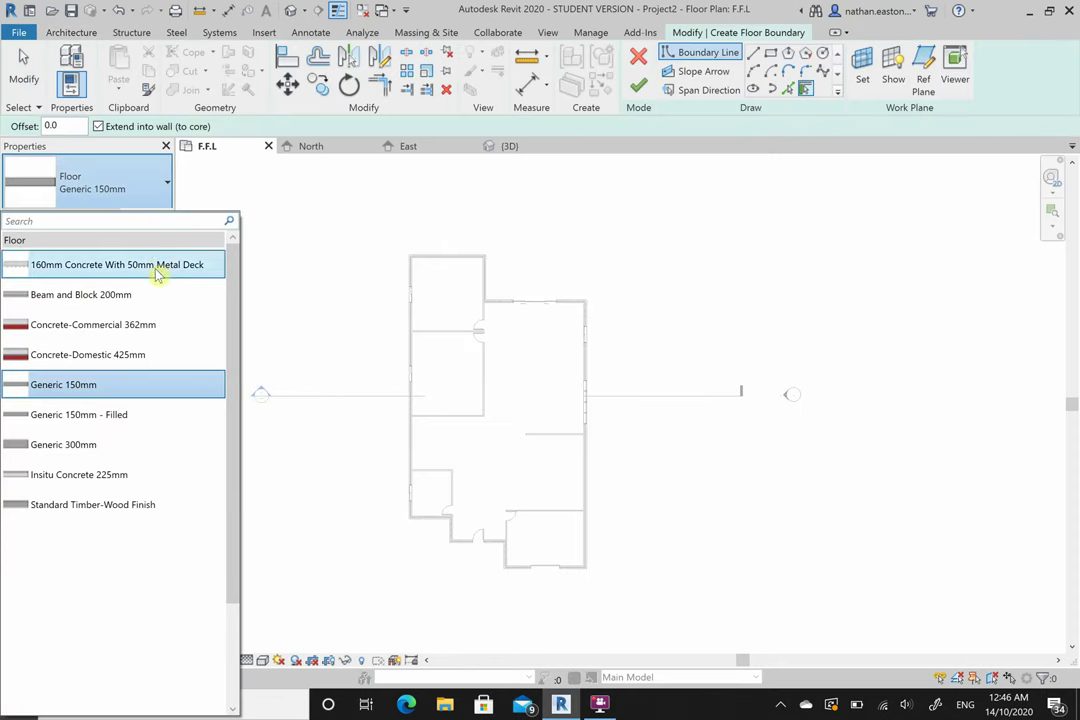
pyautogui.click(140, 384)
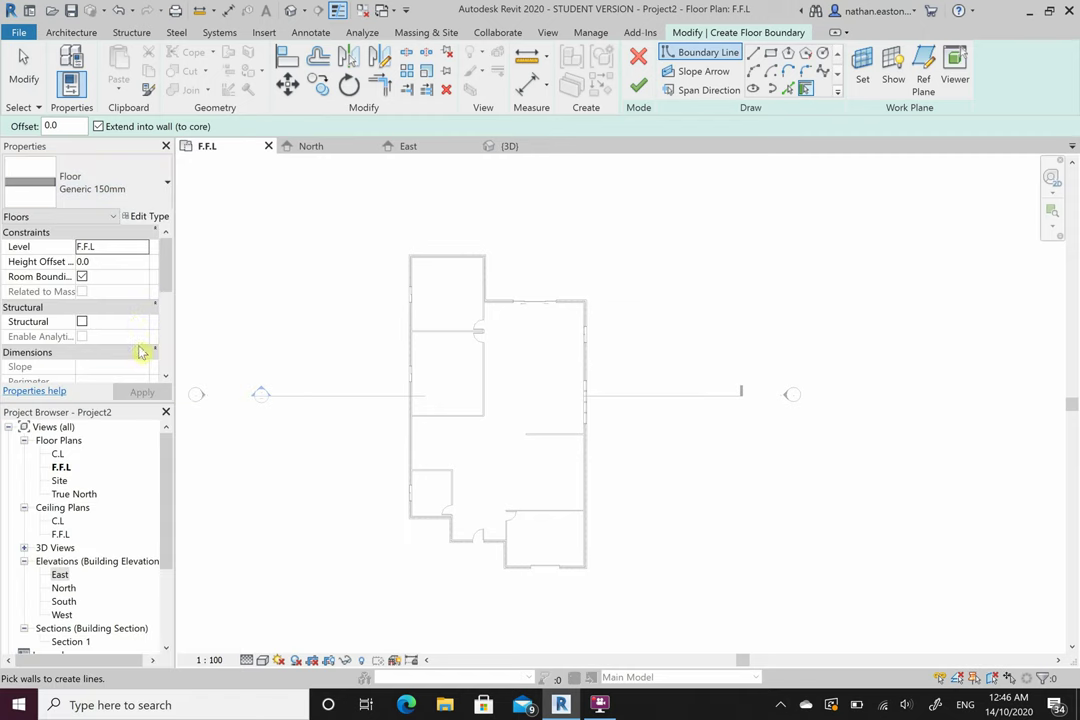
pyautogui.click(152, 217)
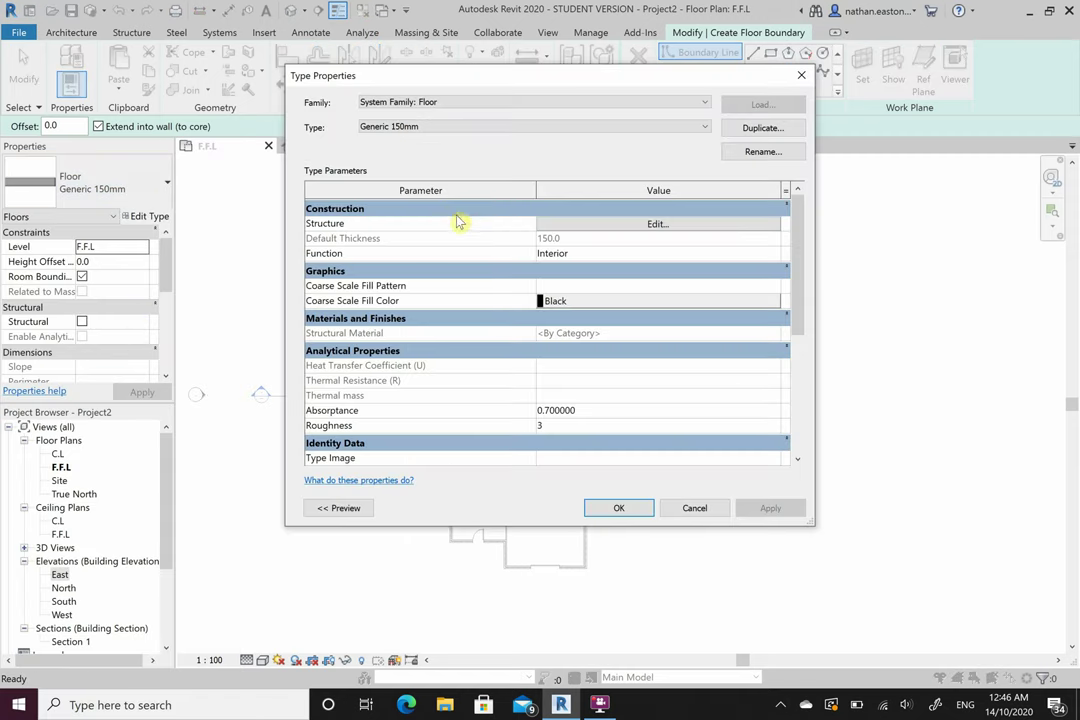
pyautogui.click(740, 131)
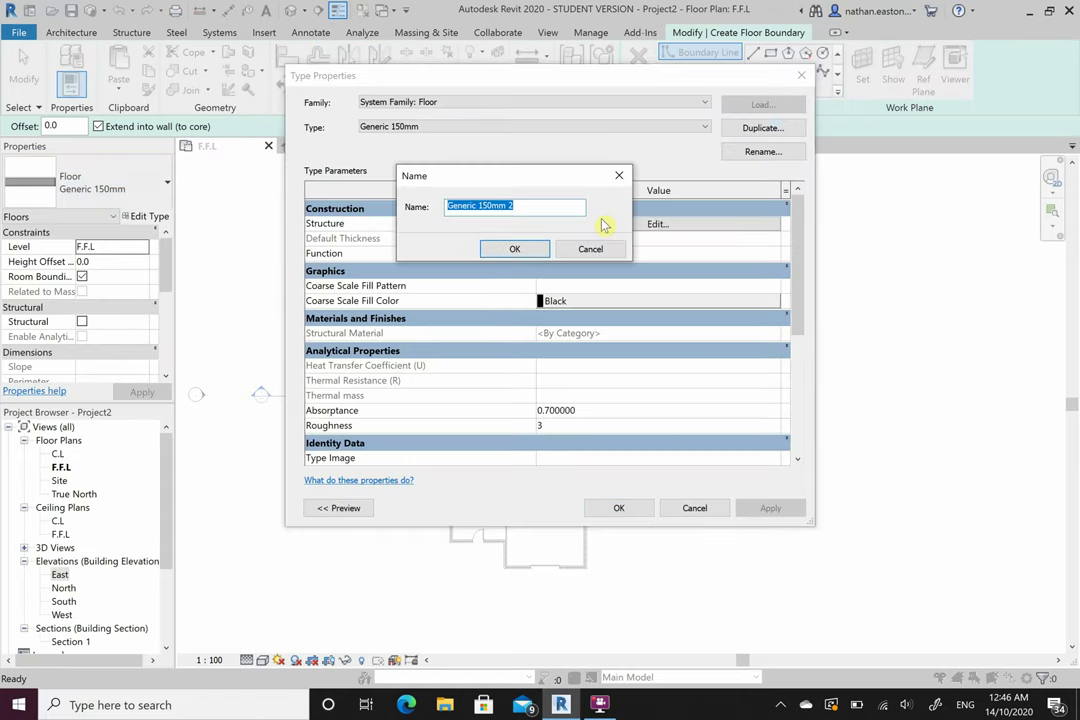
pyautogui.write('100mm Slab')
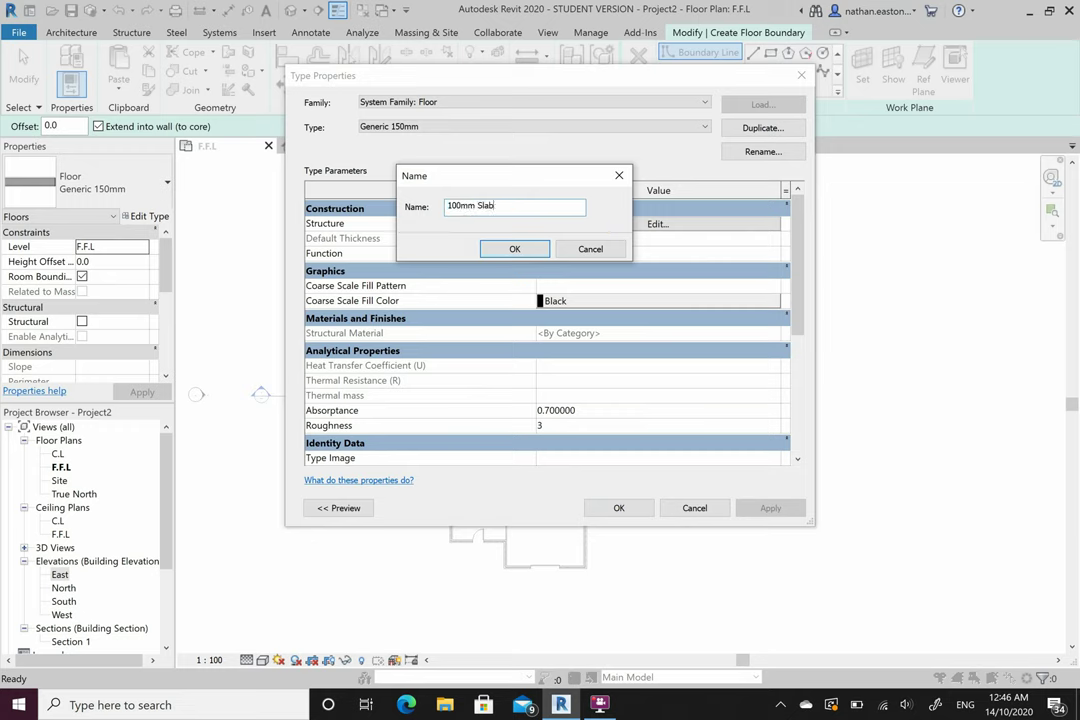
pyautogui.click(545, 250)
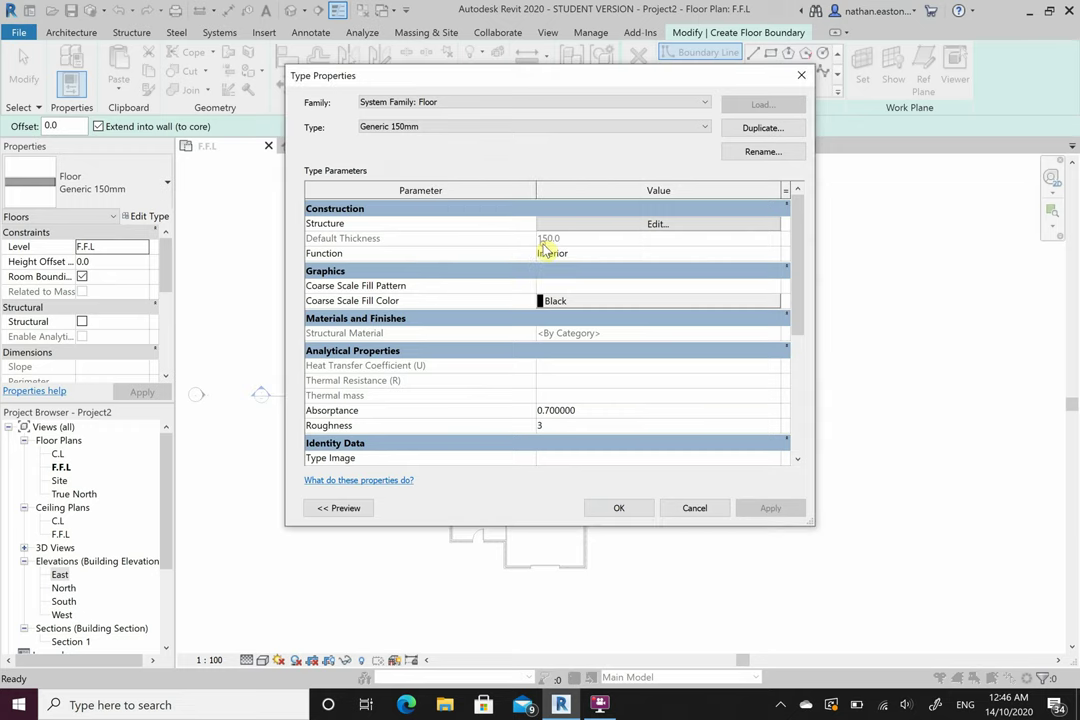
# Assign the Concrete - Cast-in-Place Concrete - 35 MPa material to the structure layer of the 100mm Slab floor type
pyautogui.click(655, 225)
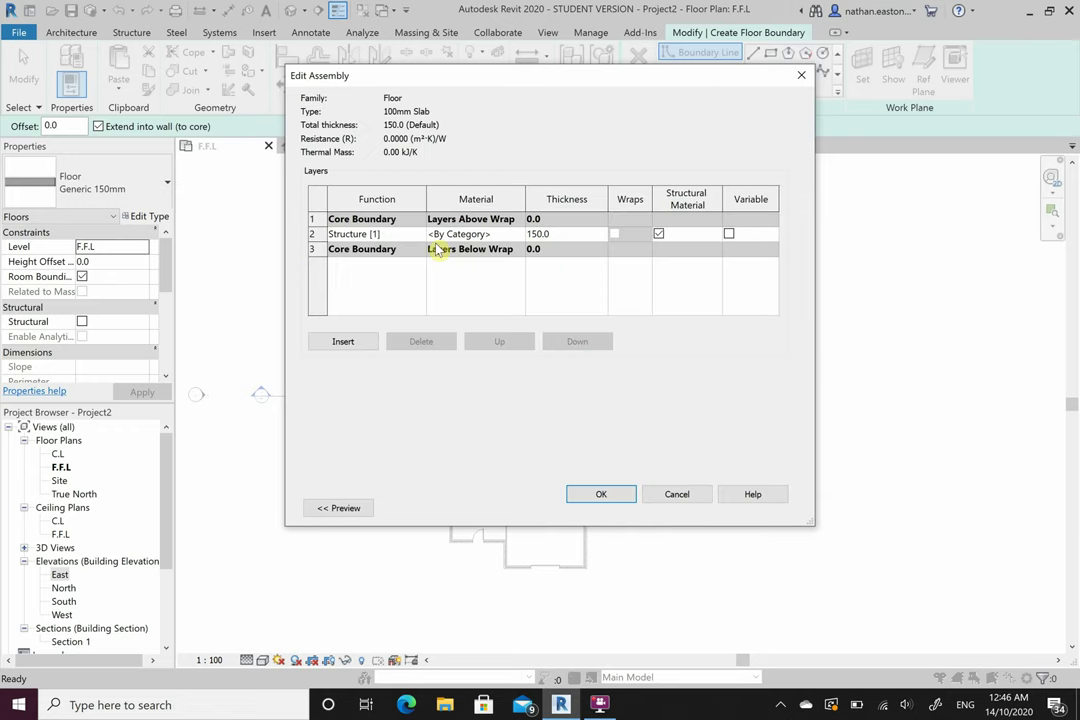
pyautogui.click(496, 238)
pyautogui.click(519, 232)
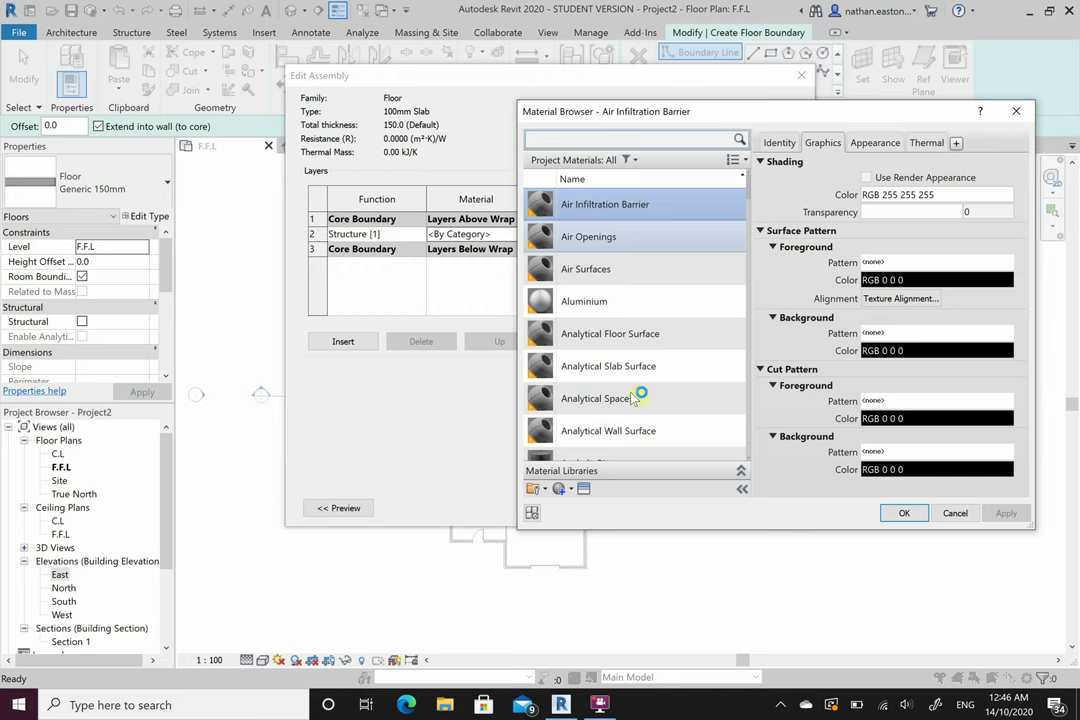
pyautogui.scroll(-5, 665, 370)
pyautogui.scroll(-10, 665, 370)
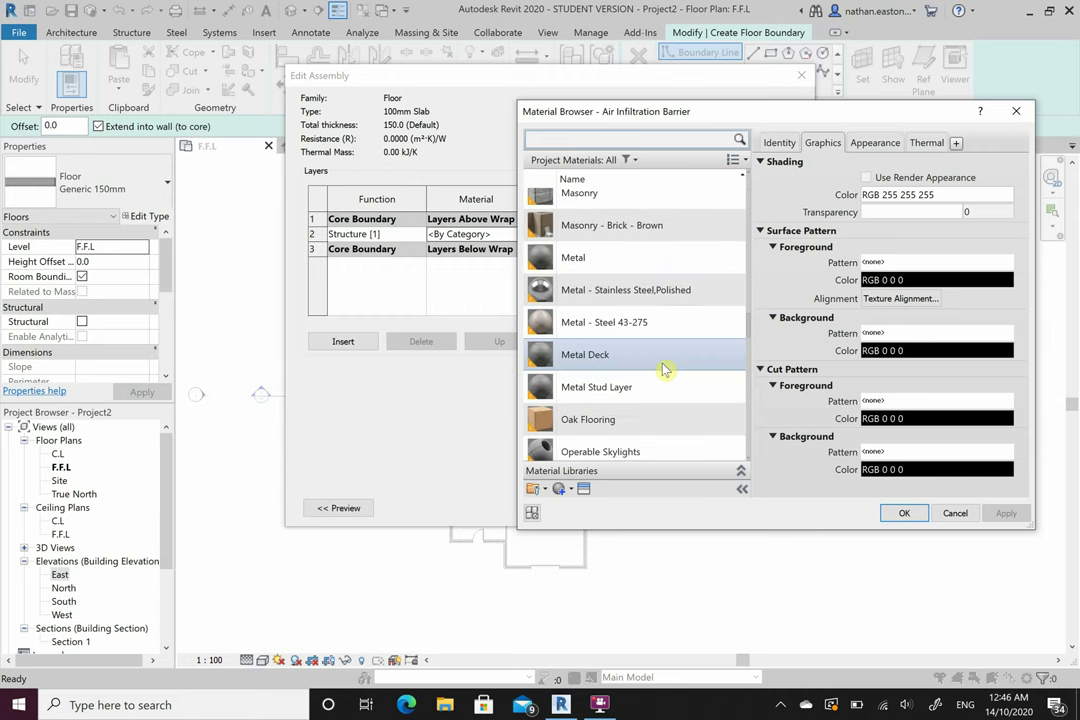
pyautogui.scroll(1, 665, 330)
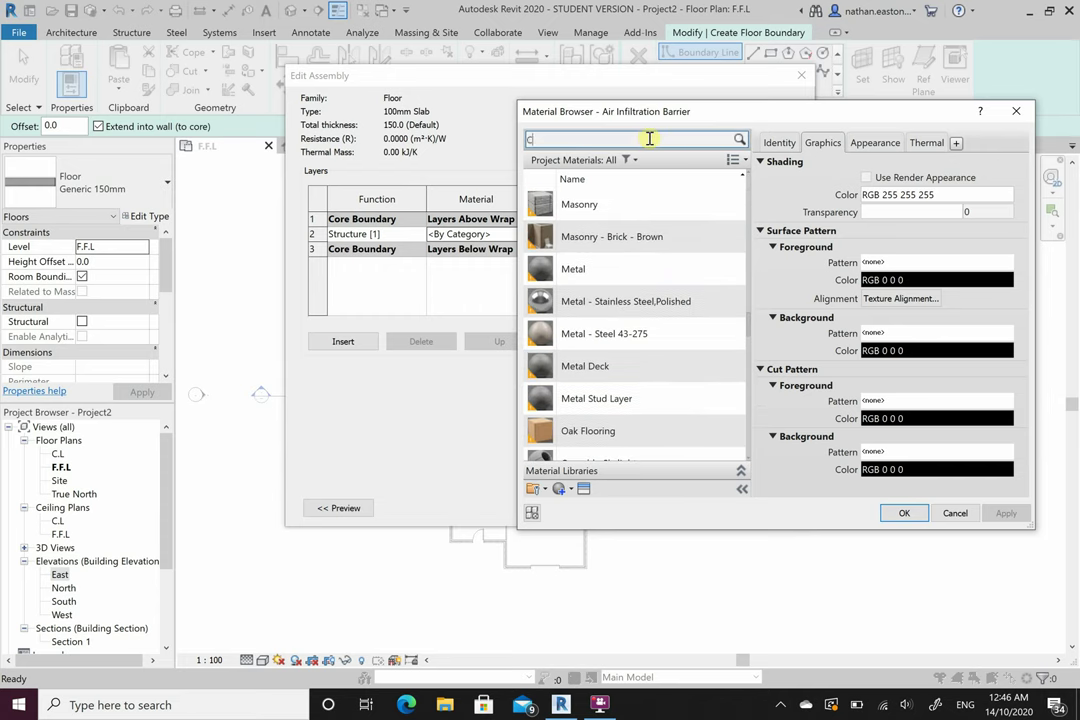
pyautogui.click(648, 138)
pyautogui.write('Concrete')
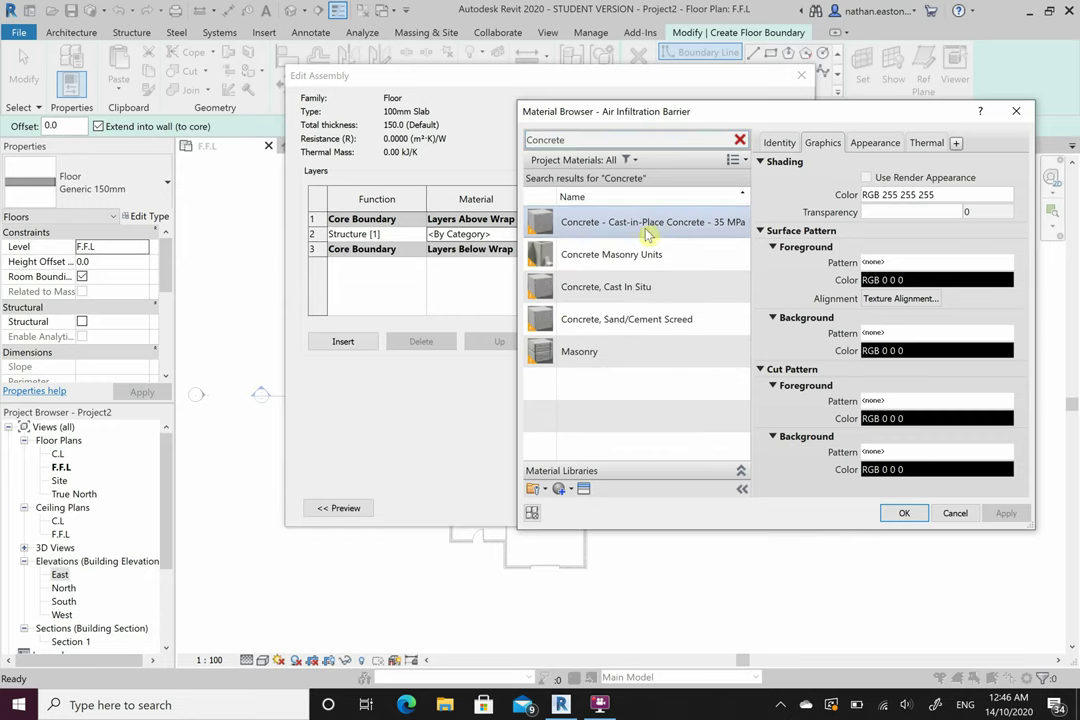
pyautogui.click(648, 224)
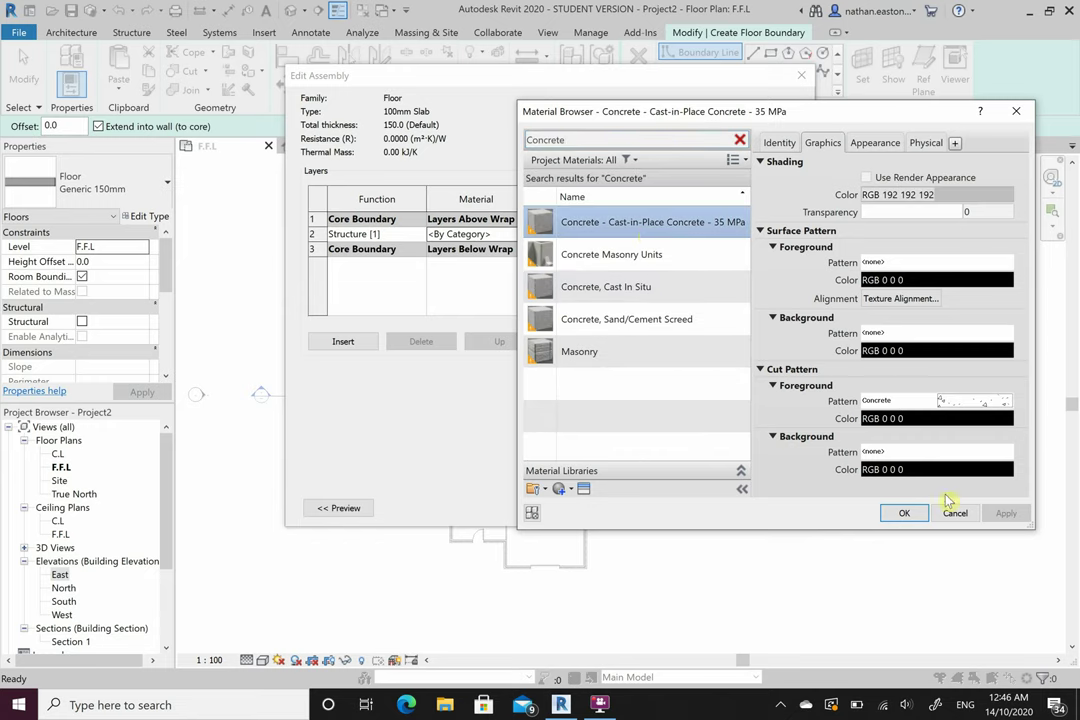
pyautogui.click(903, 514)
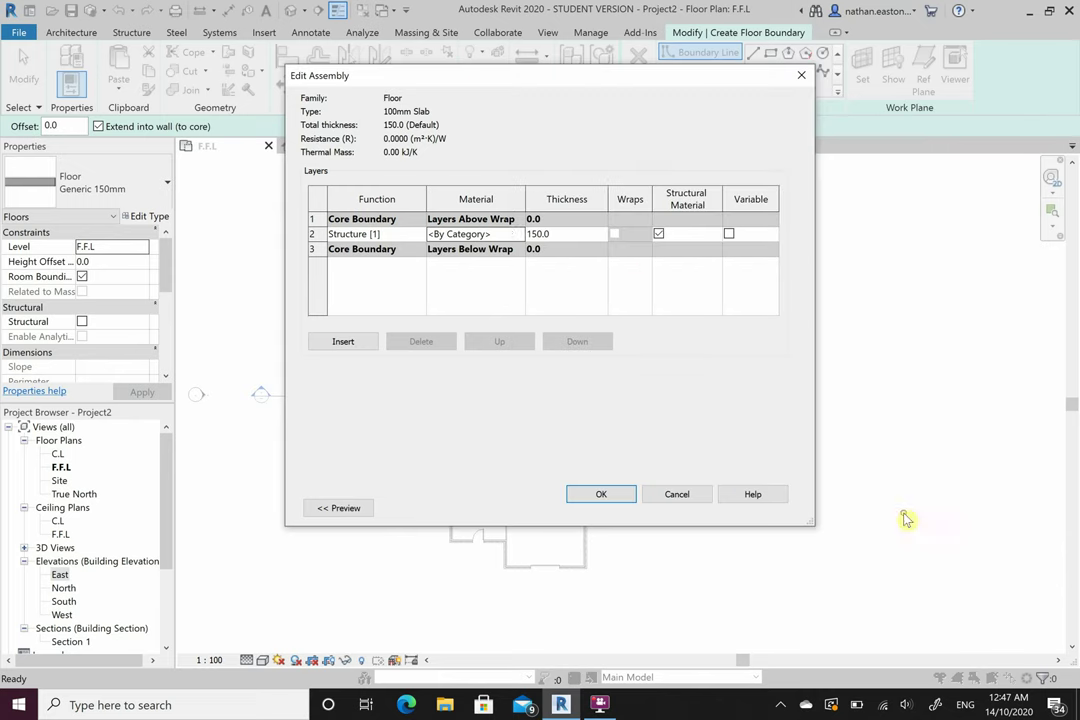
# Set the slab's structure layer thickness to 100 and accept the floor type settings
pyautogui.click(589, 233)
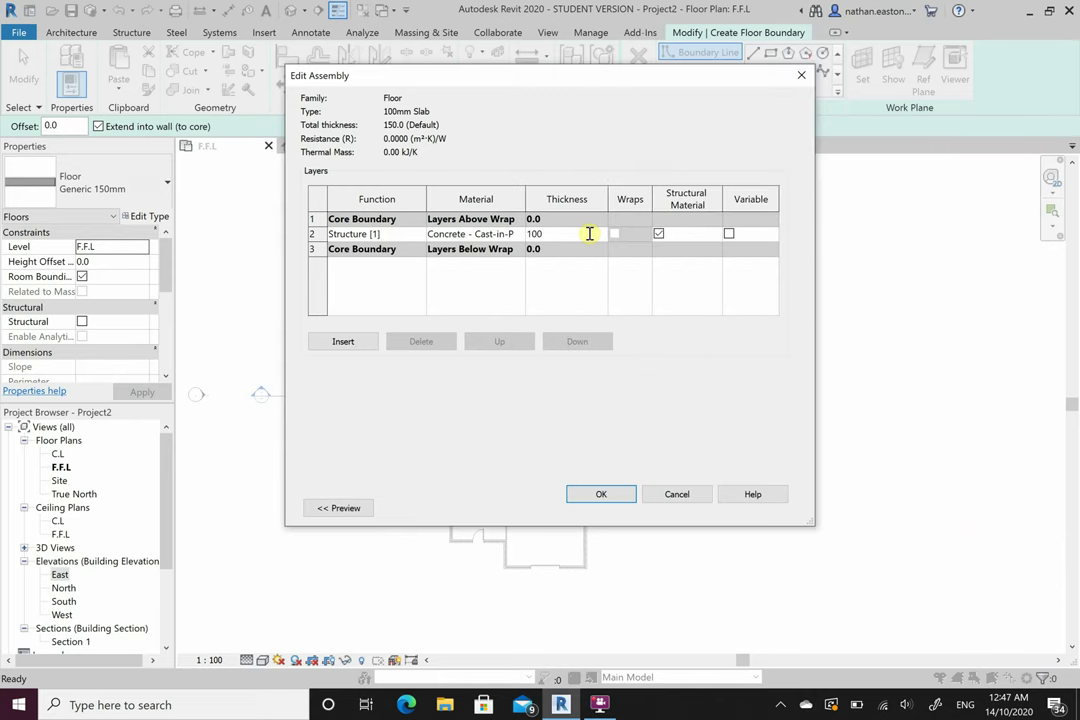
pyautogui.click(600, 494)
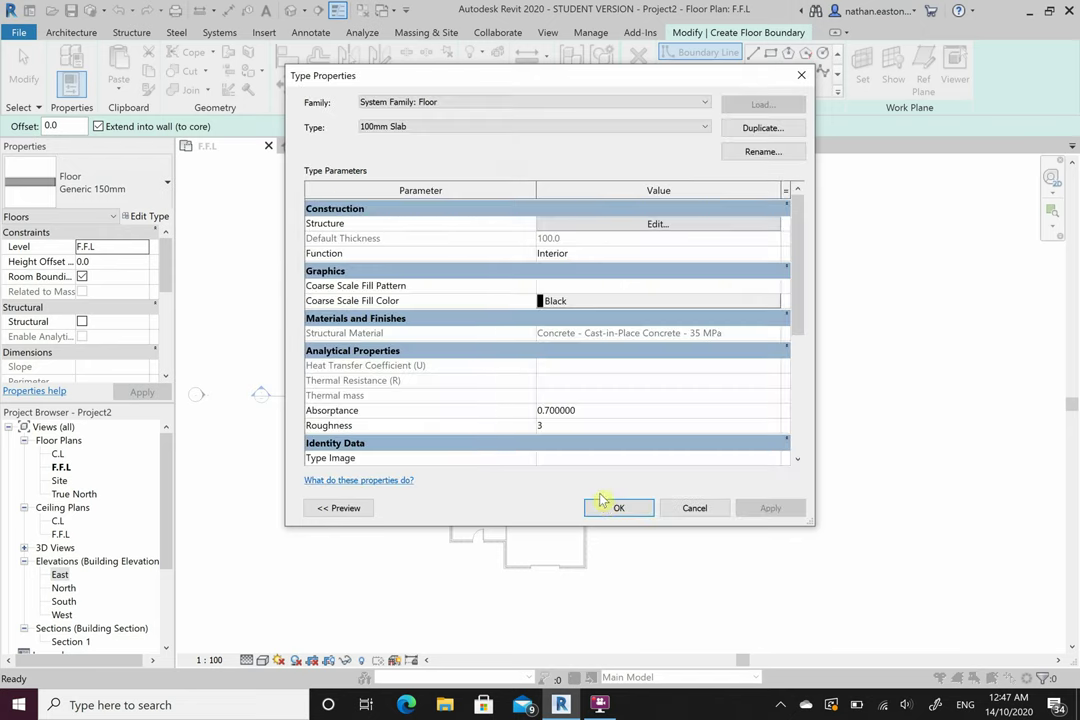
pyautogui.click(612, 507)
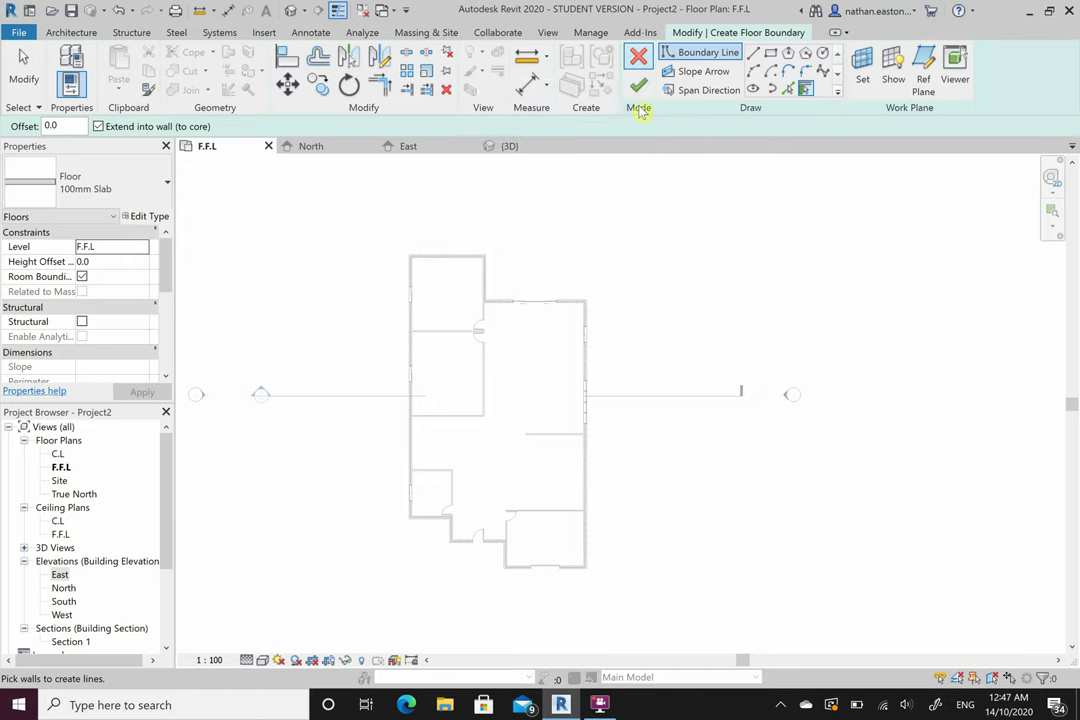
pyautogui.click(176, 32)
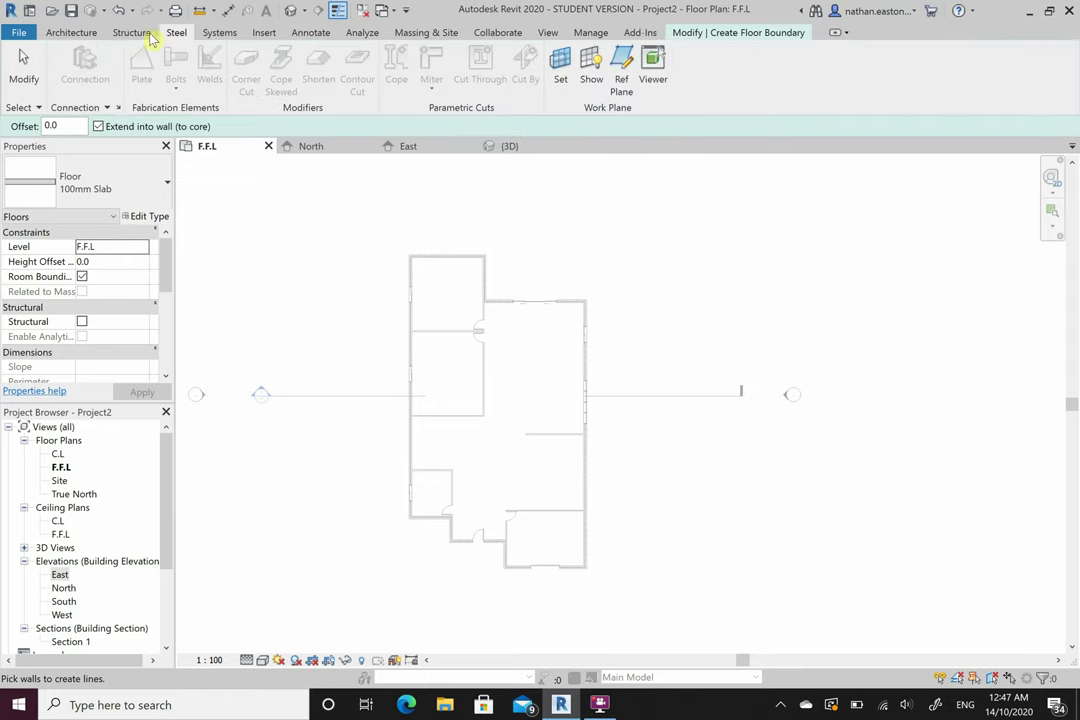
pyautogui.click(122, 32)
pyautogui.click(76, 34)
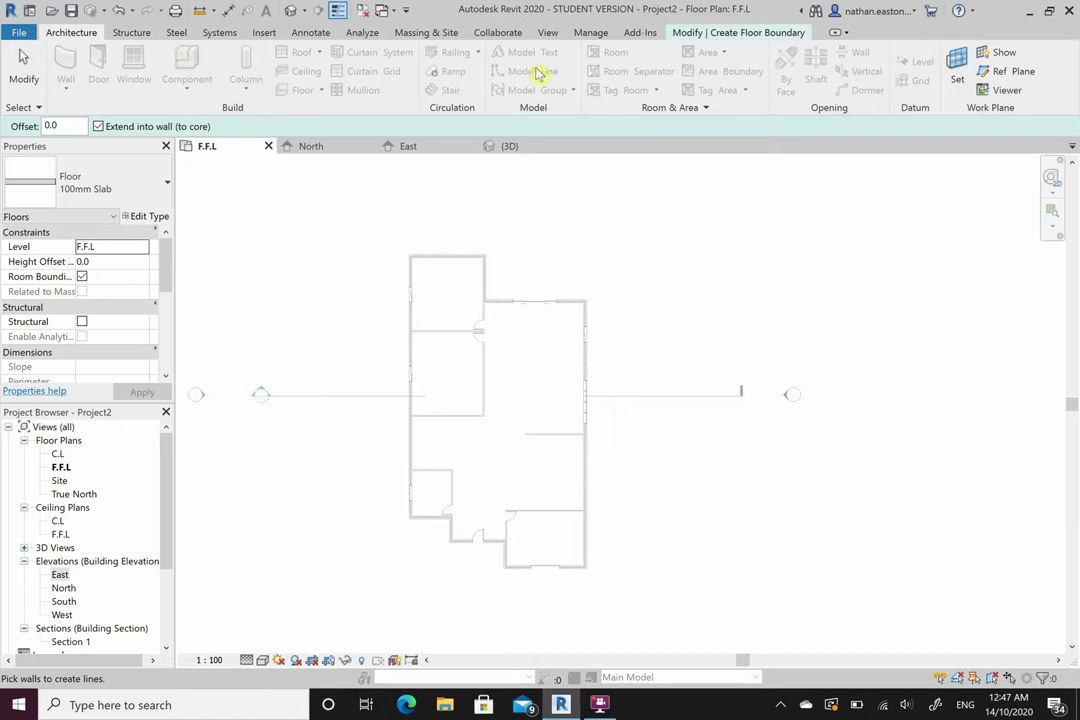
pyautogui.click(727, 33)
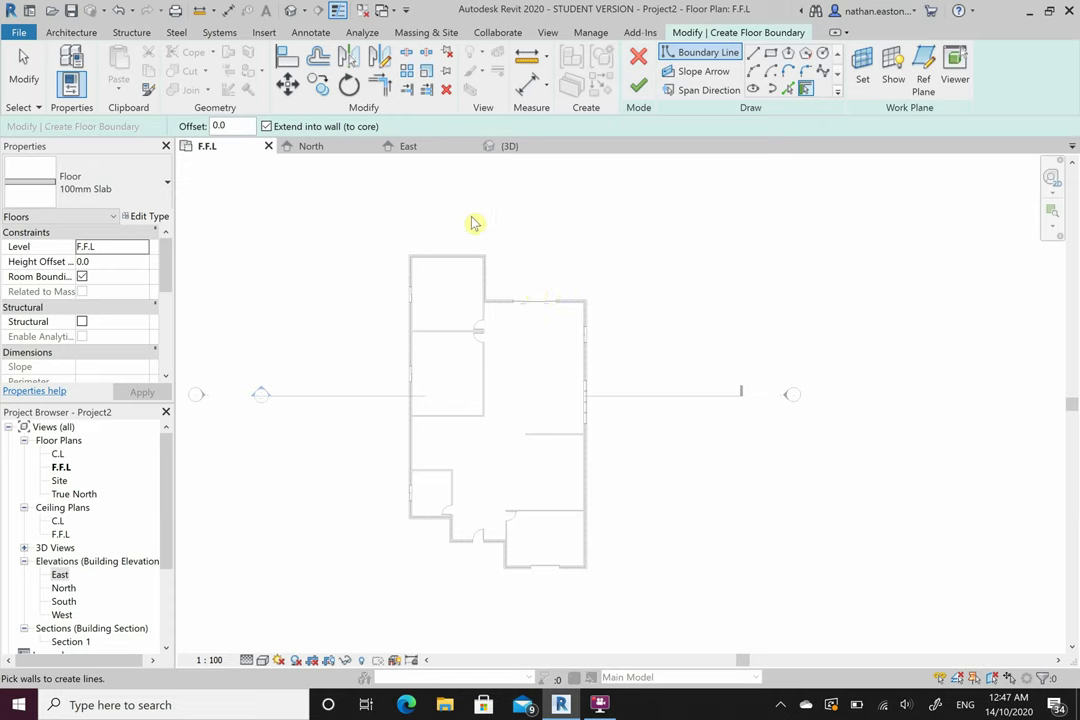
pyautogui.click(132, 33)
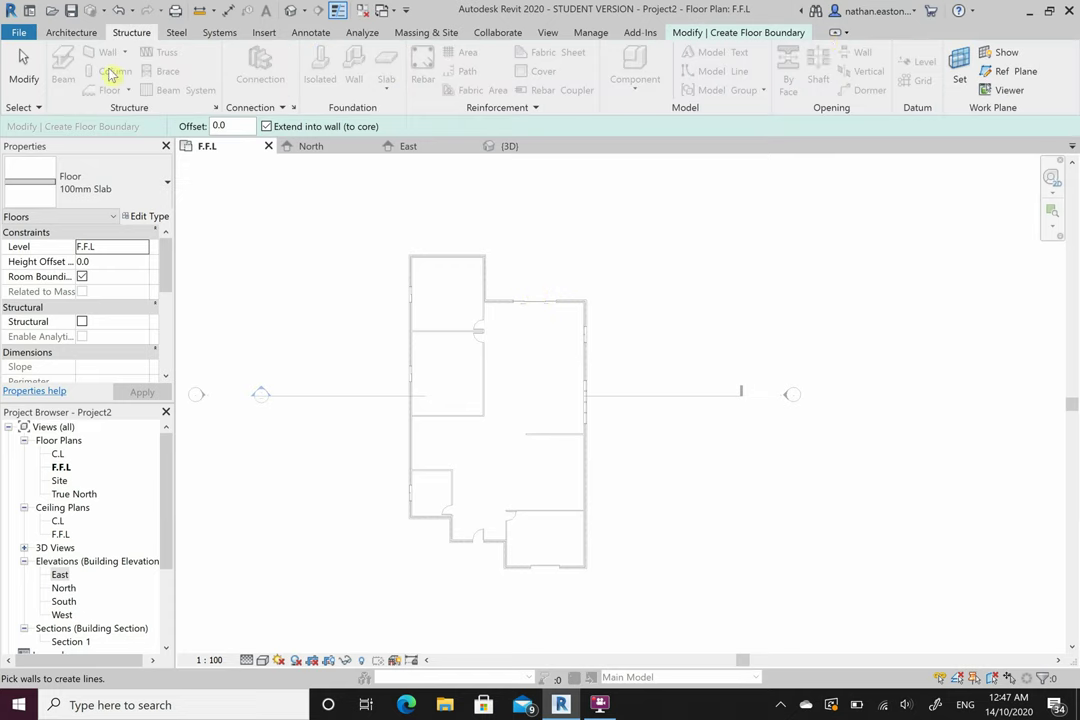
pyautogui.click(723, 33)
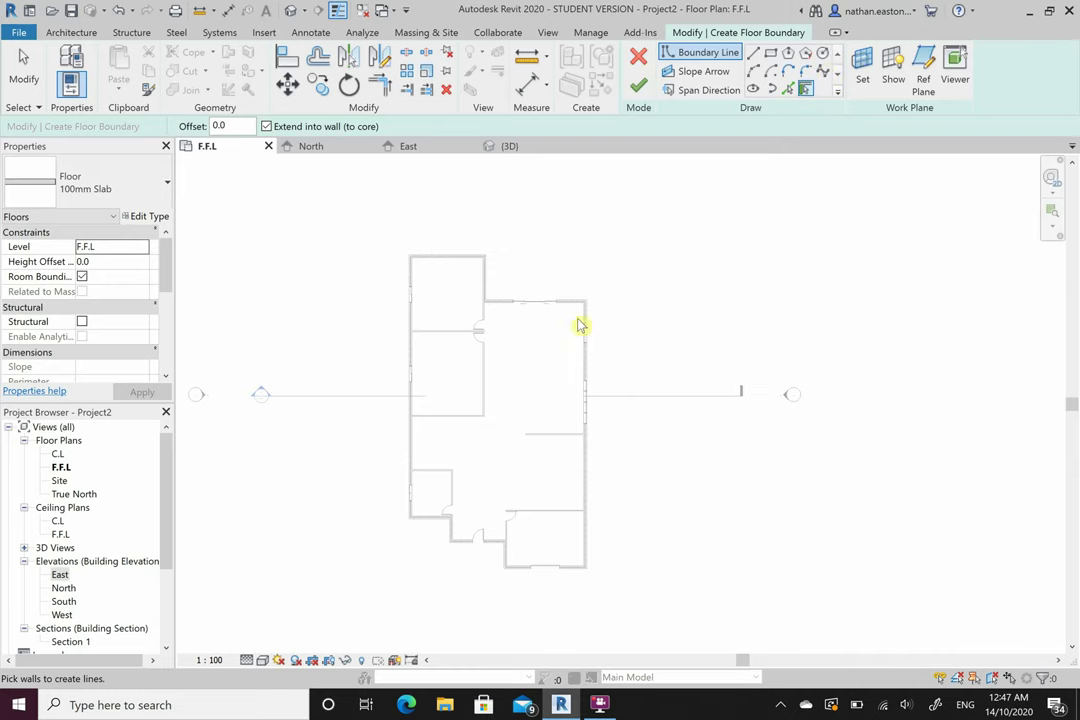
# Pick the outer wall edges on the north, east and west sides of the northwest room as slab boundary lines
pyautogui.click(805, 90)
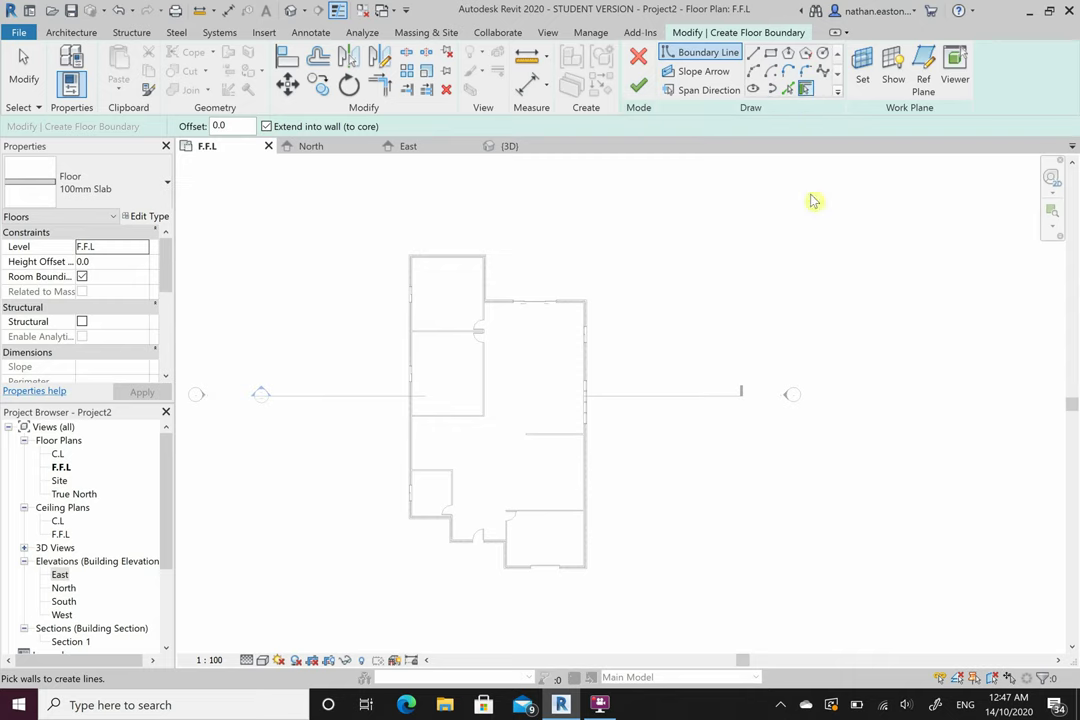
pyautogui.click(789, 90)
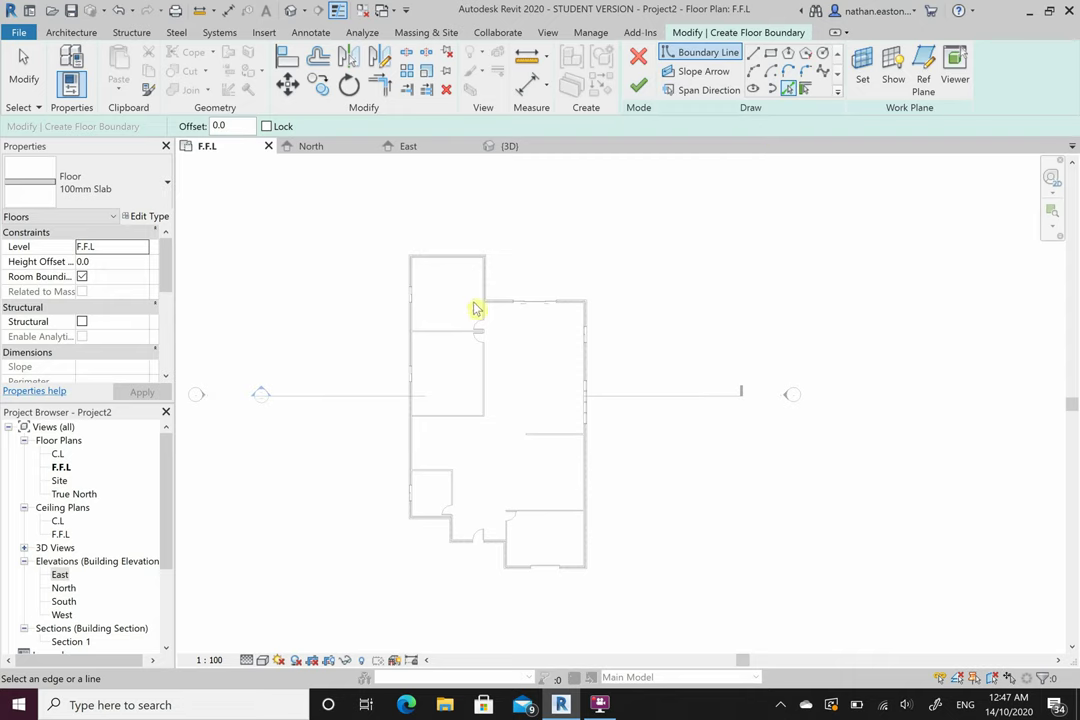
pyautogui.scroll(3, 484, 256)
pyautogui.scroll(2, 484, 256)
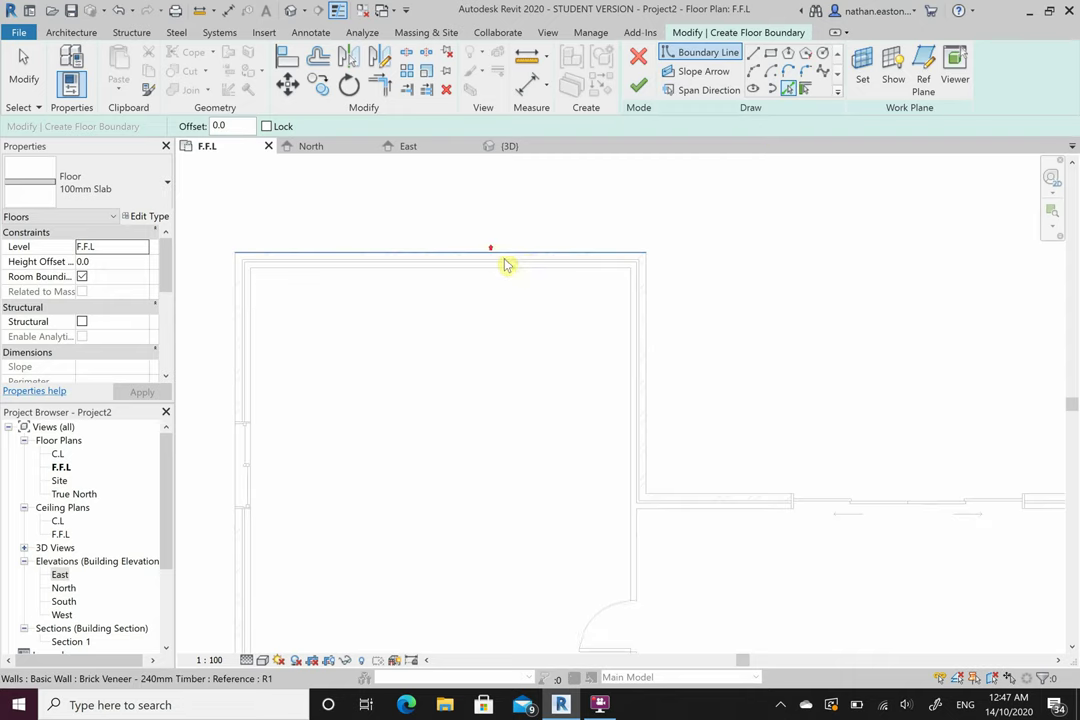
pyautogui.click(568, 253)
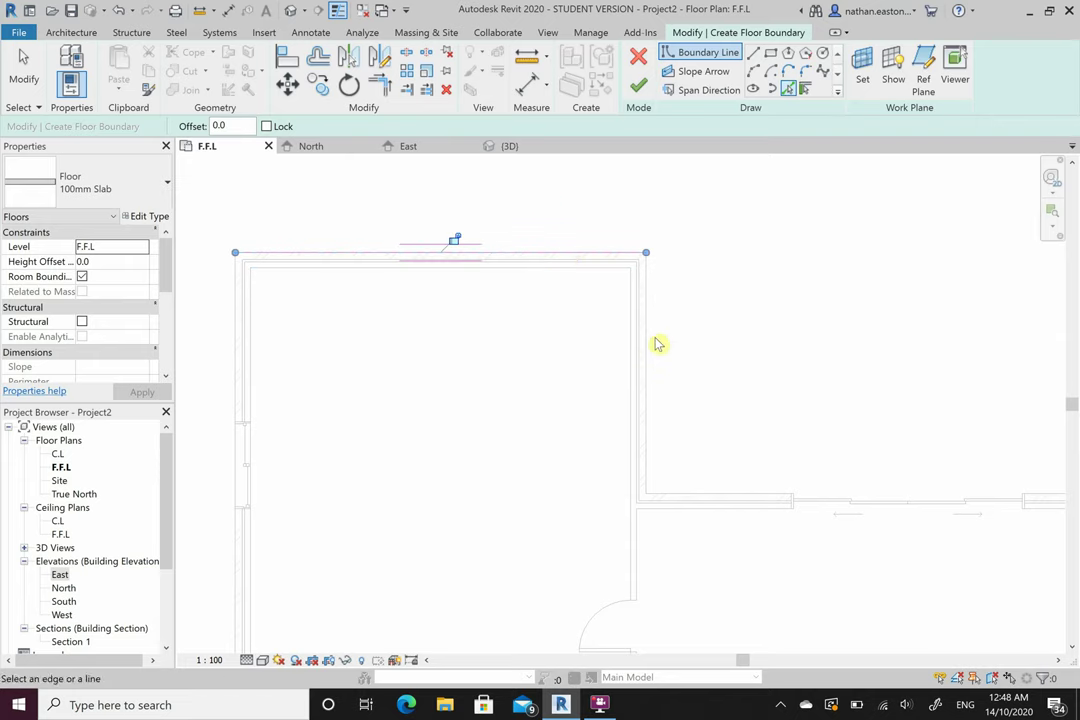
pyautogui.click(647, 338)
pyautogui.click(232, 339)
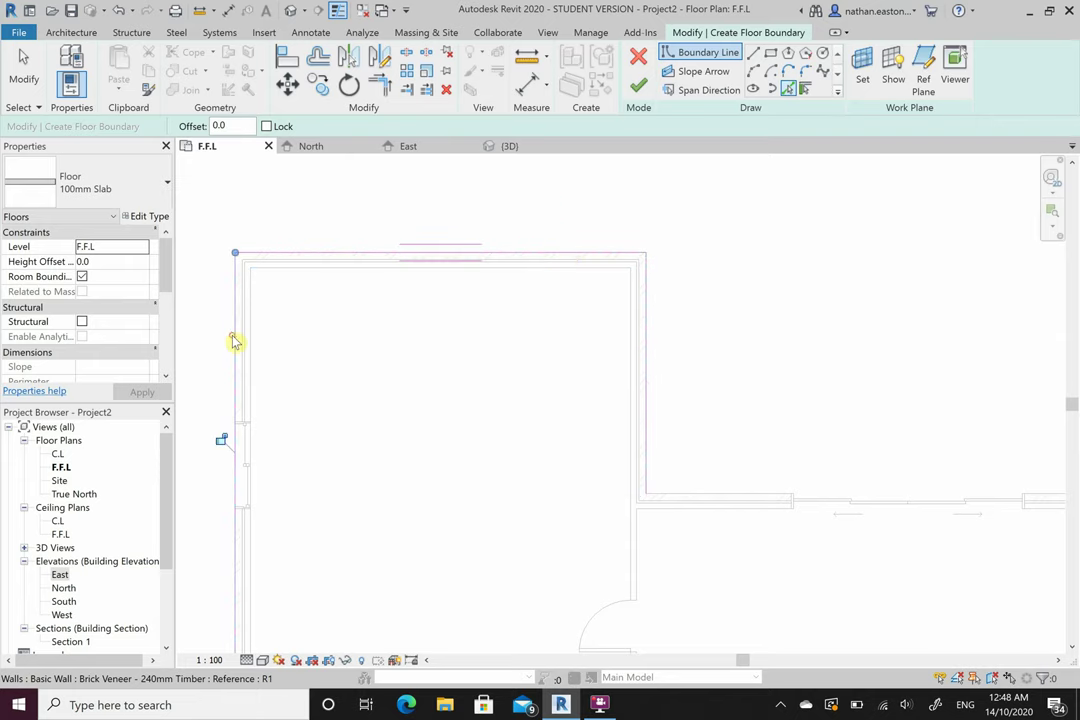
# Add the outer edges of the sliding-door wall and the long east wall to the slab boundary
pyautogui.scroll(-3, 344, 312)
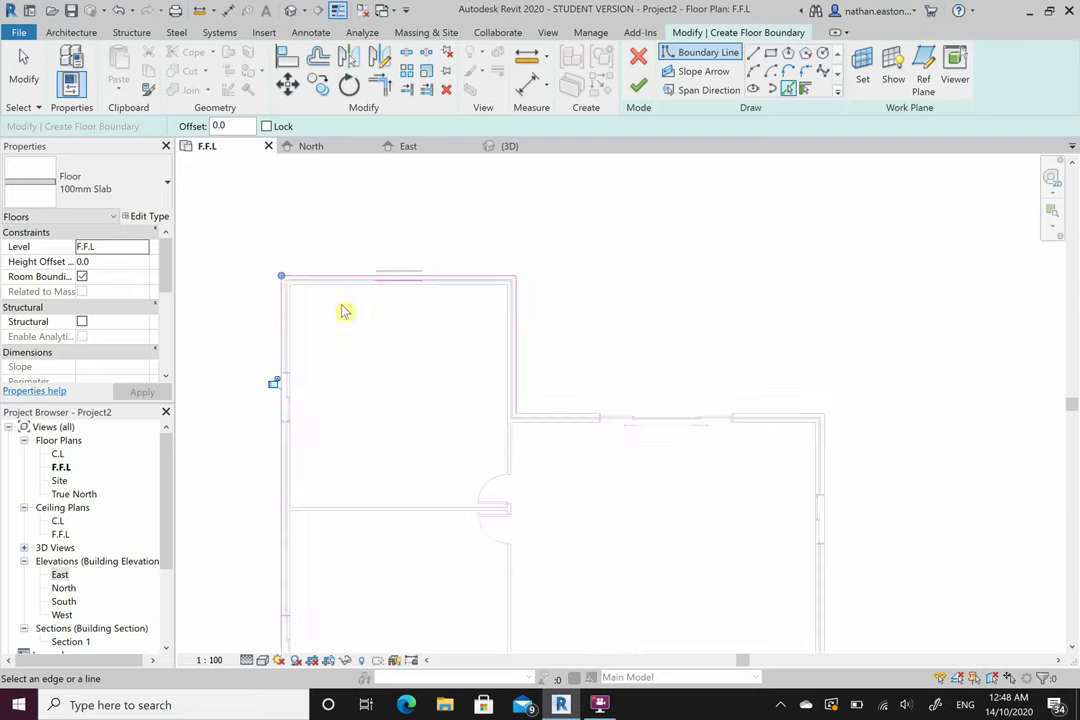
pyautogui.scroll(3, 711, 427)
pyautogui.click(664, 363)
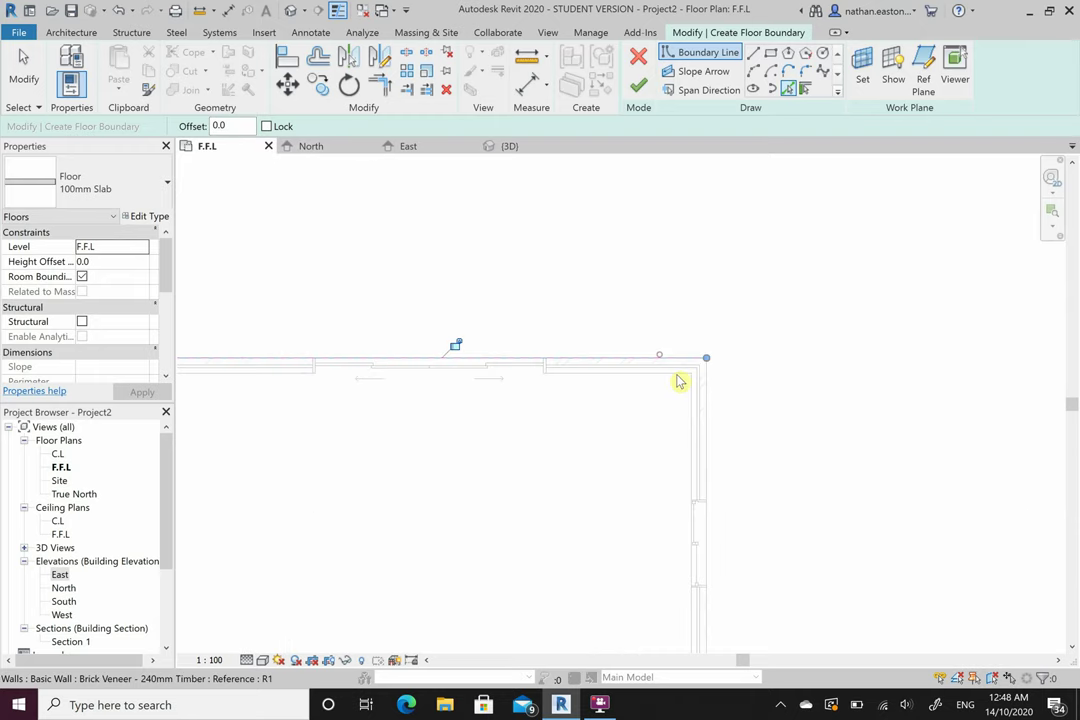
pyautogui.click(707, 418)
# Close the slab boundary along the outer edges of the stepped south walls and finish the floor
pyautogui.scroll(-3, 731, 254)
pyautogui.scroll(-2, 731, 254)
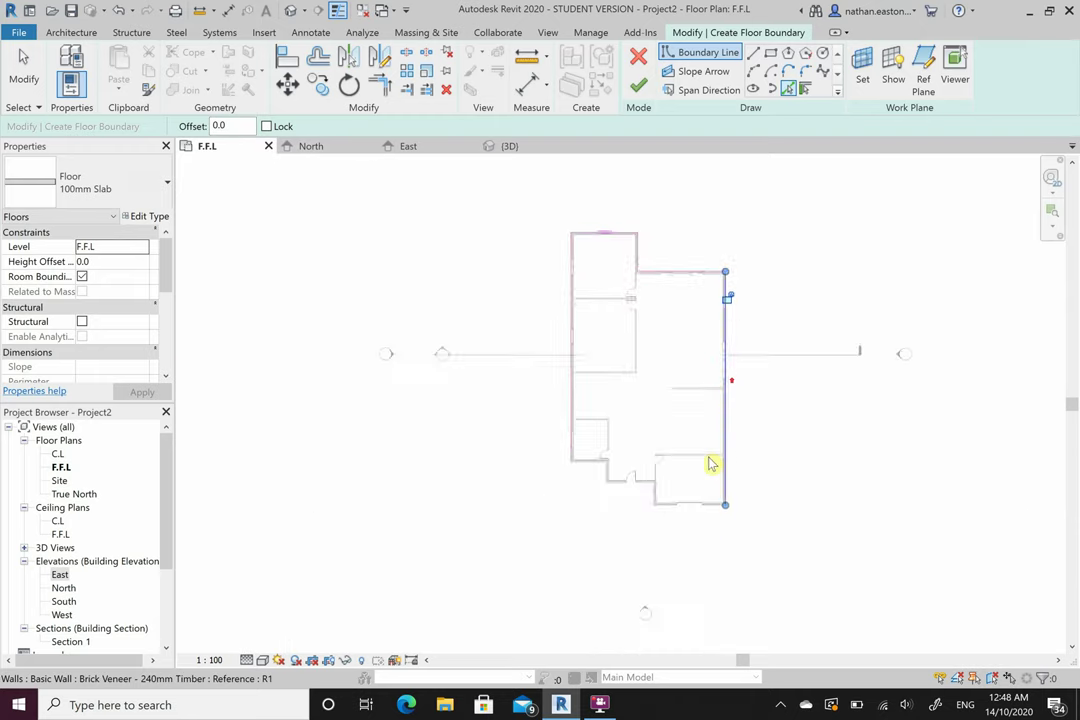
pyautogui.scroll(3, 640, 500)
pyautogui.scroll(2, 590, 632)
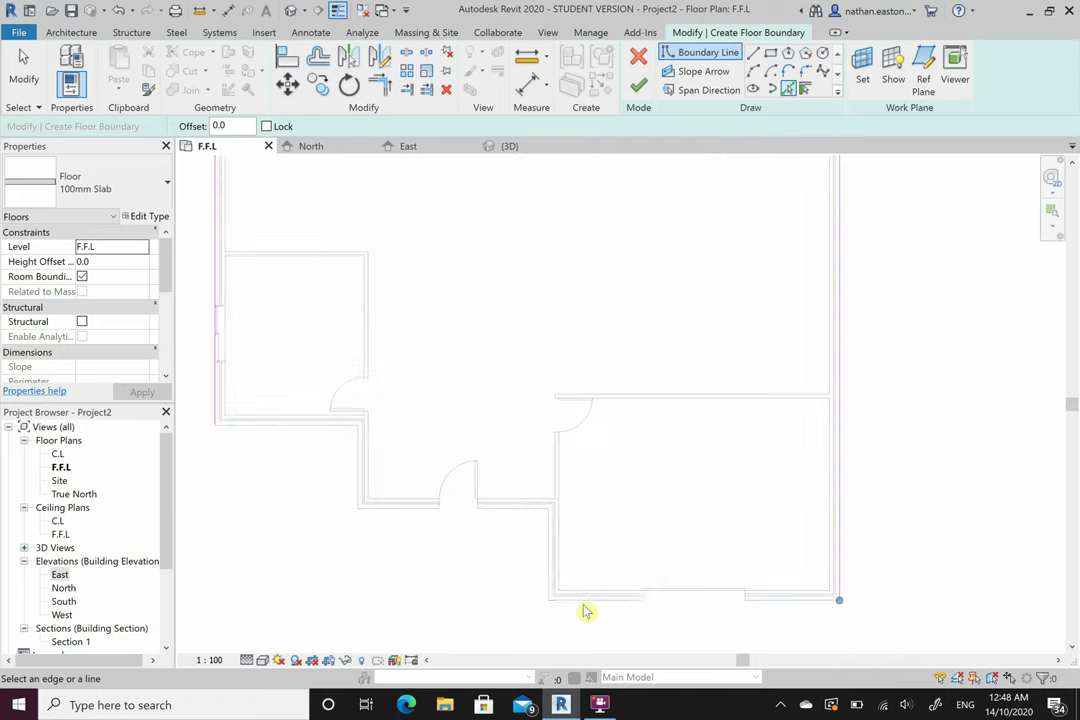
pyautogui.click(578, 598)
pyautogui.click(548, 562)
pyautogui.click(482, 512)
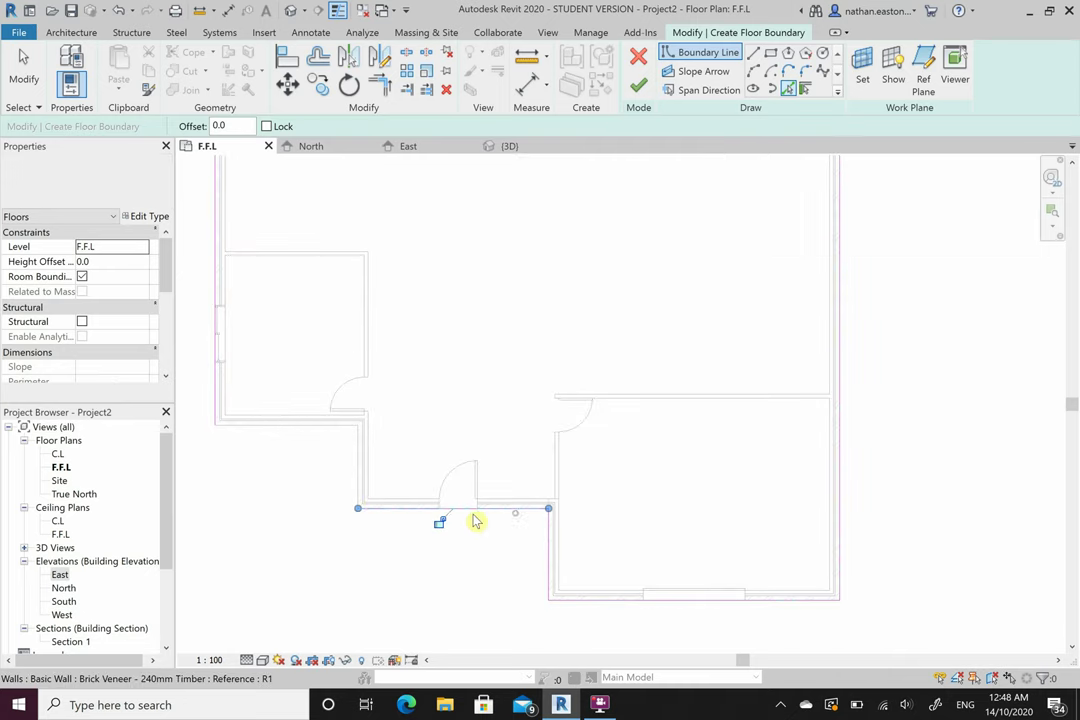
pyautogui.click(355, 478)
pyautogui.click(297, 435)
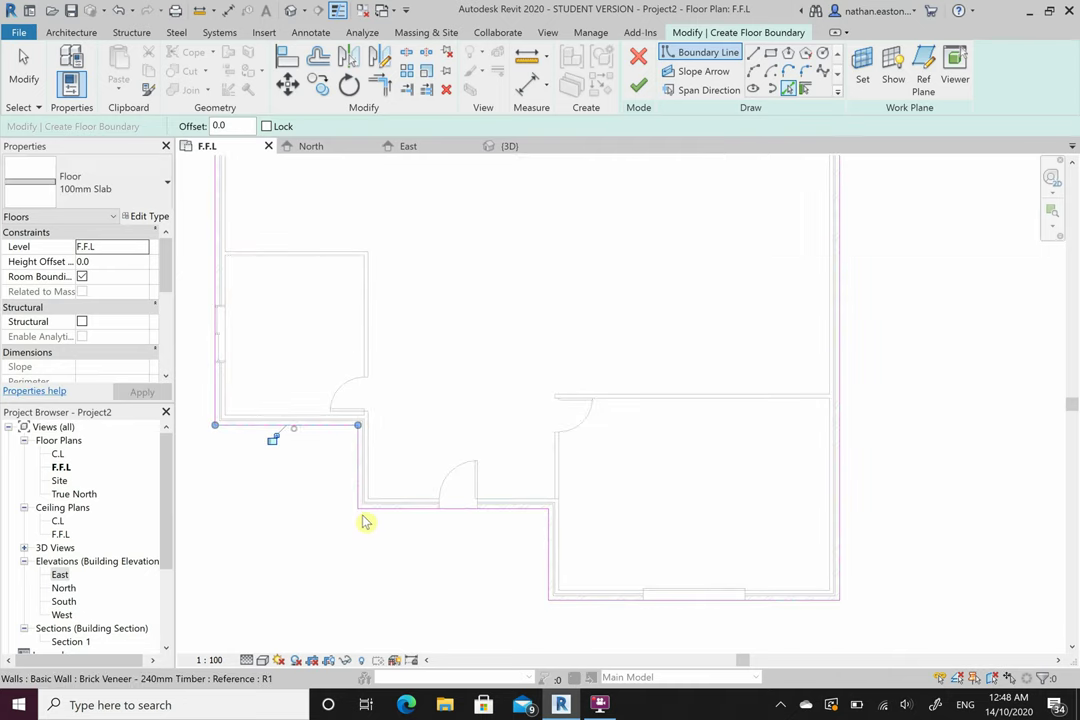
pyautogui.scroll(-3, 424, 598)
pyautogui.scroll(1, 446, 553)
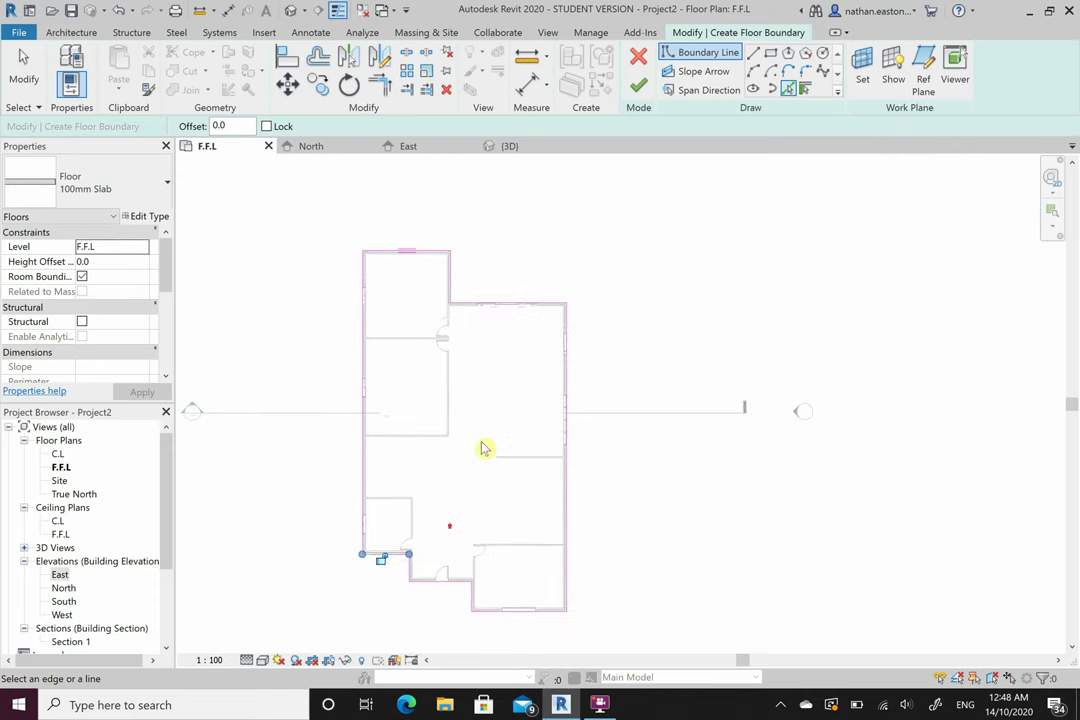
pyautogui.click(638, 87)
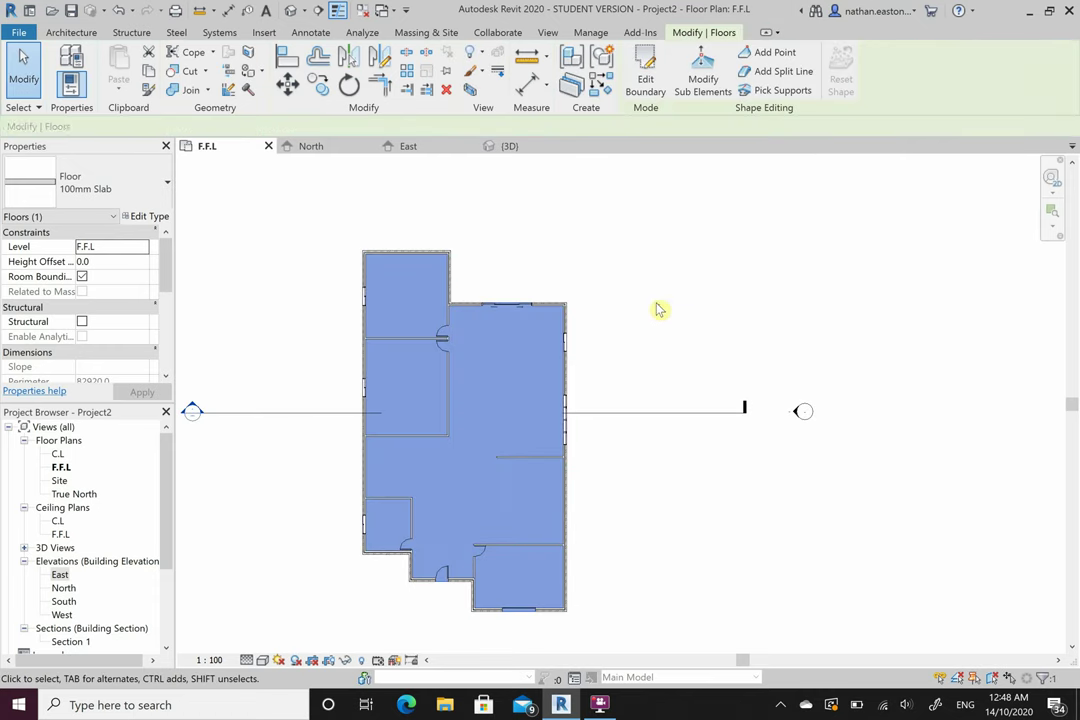
pyautogui.click(643, 288)
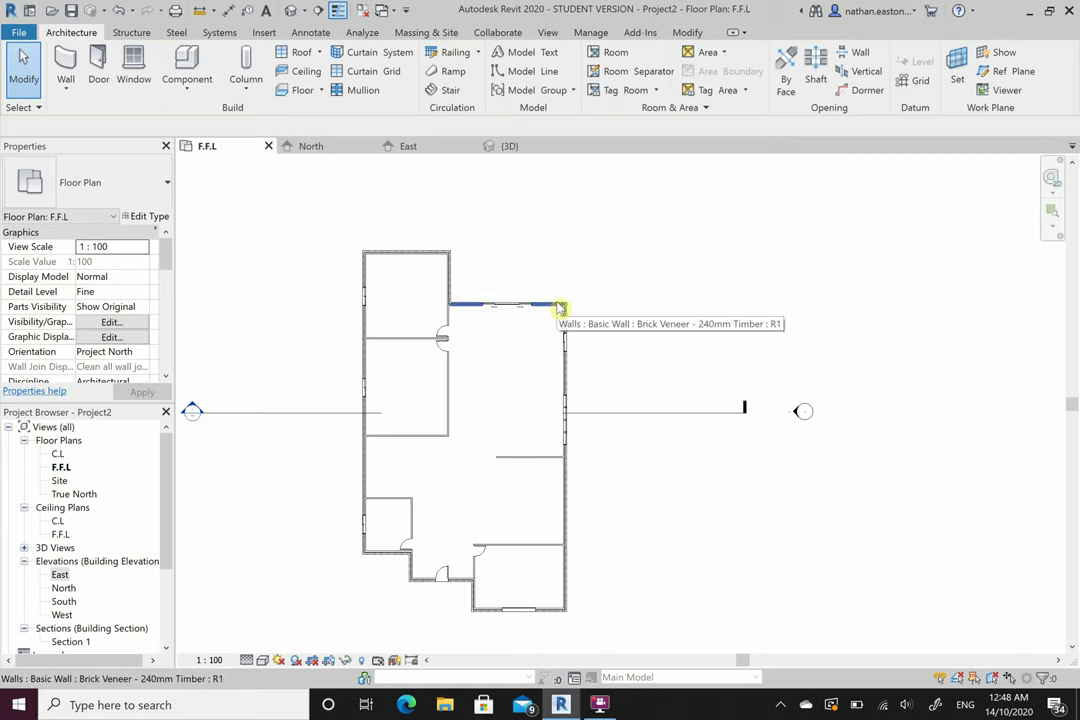
# Cycle through the overlapping elements at the house's northeast corner to select the 100mm Slab floor, and clear the selection
pyautogui.press('Tab')
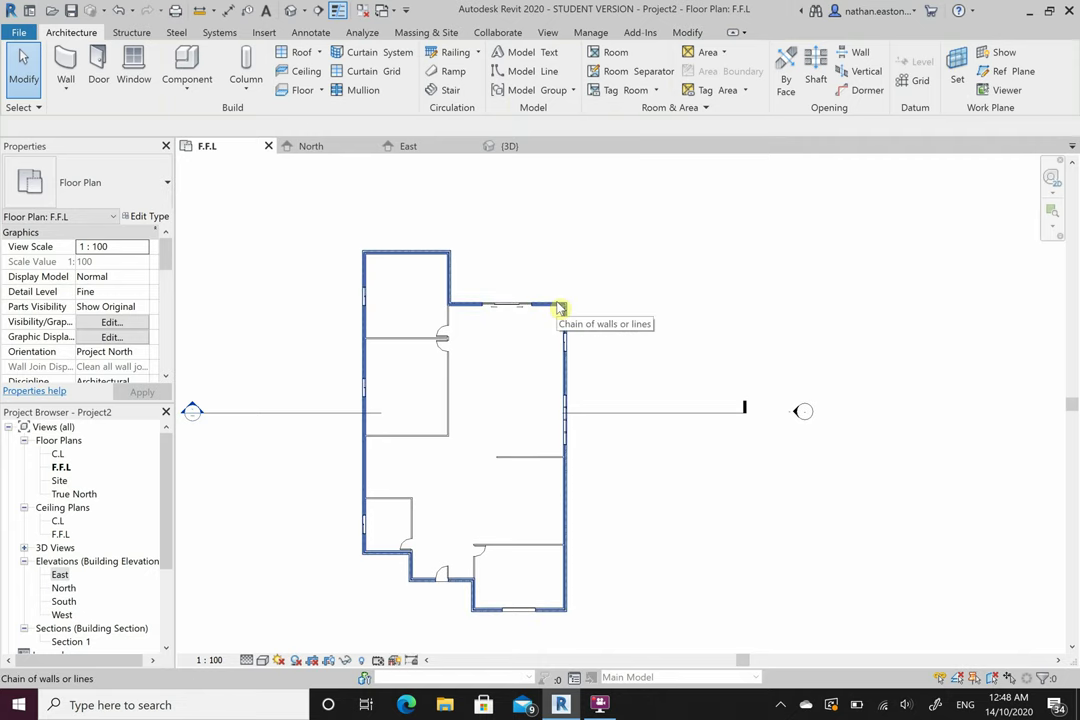
pyautogui.press('Tab')
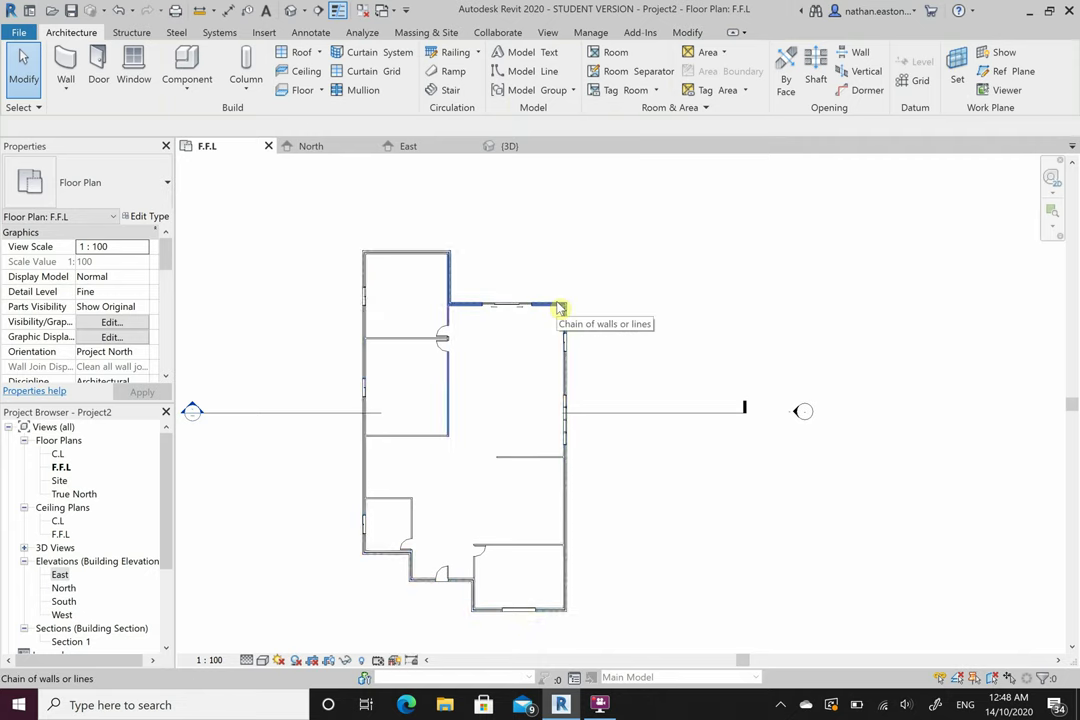
pyautogui.press('Tab')
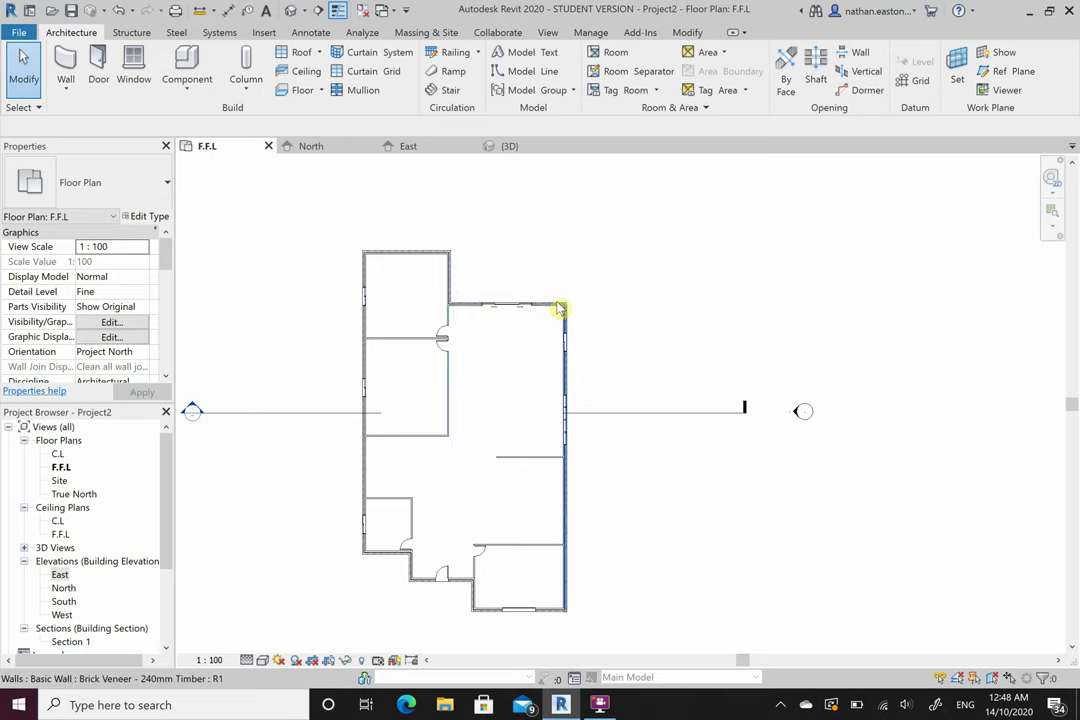
pyautogui.press('Tab')
pyautogui.press('Tab')
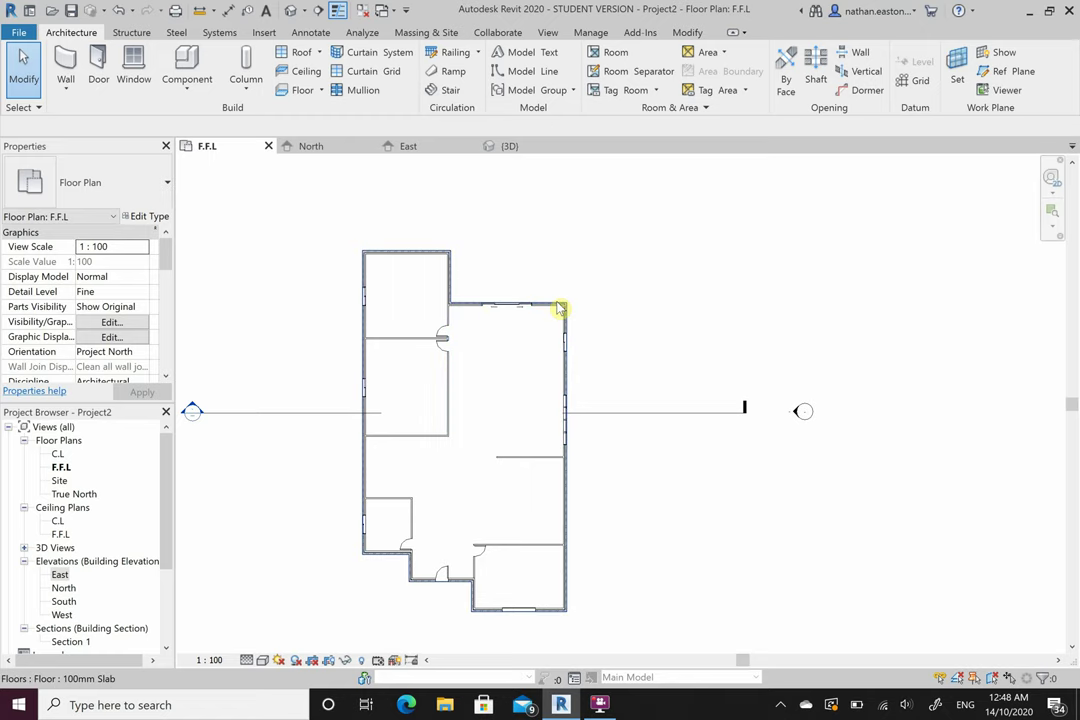
pyautogui.click(558, 308)
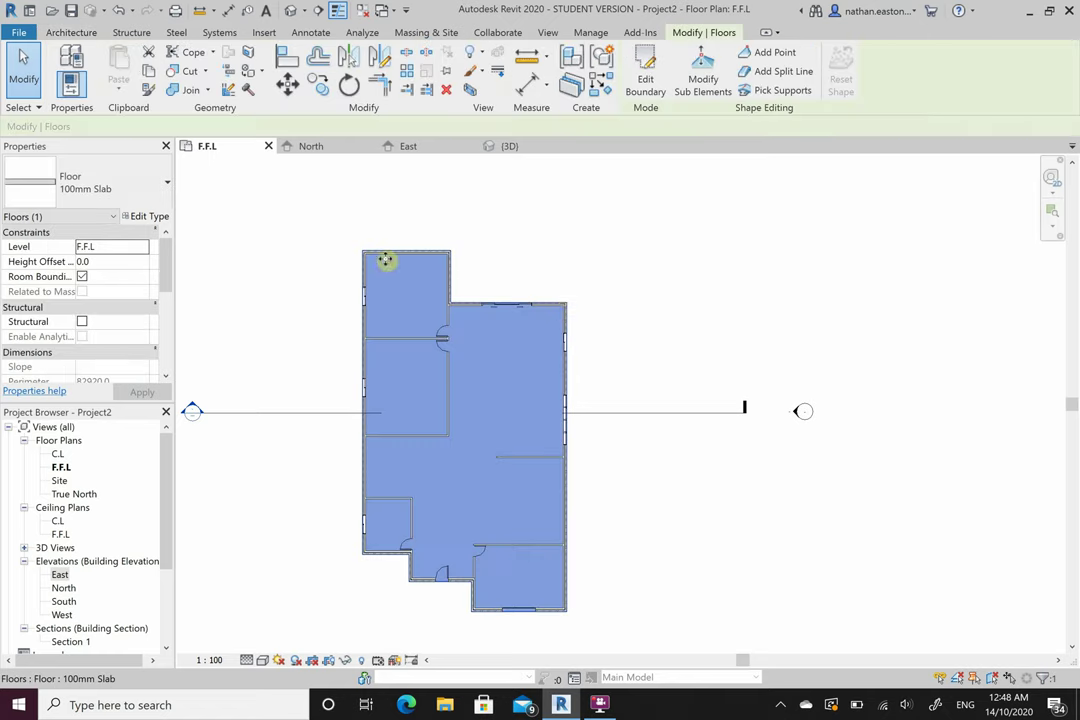
pyautogui.click(590, 310)
# Cycle through the elements at the northeast corner again in a closer view until the slab is highlighted
pyautogui.scroll(3, 566, 313)
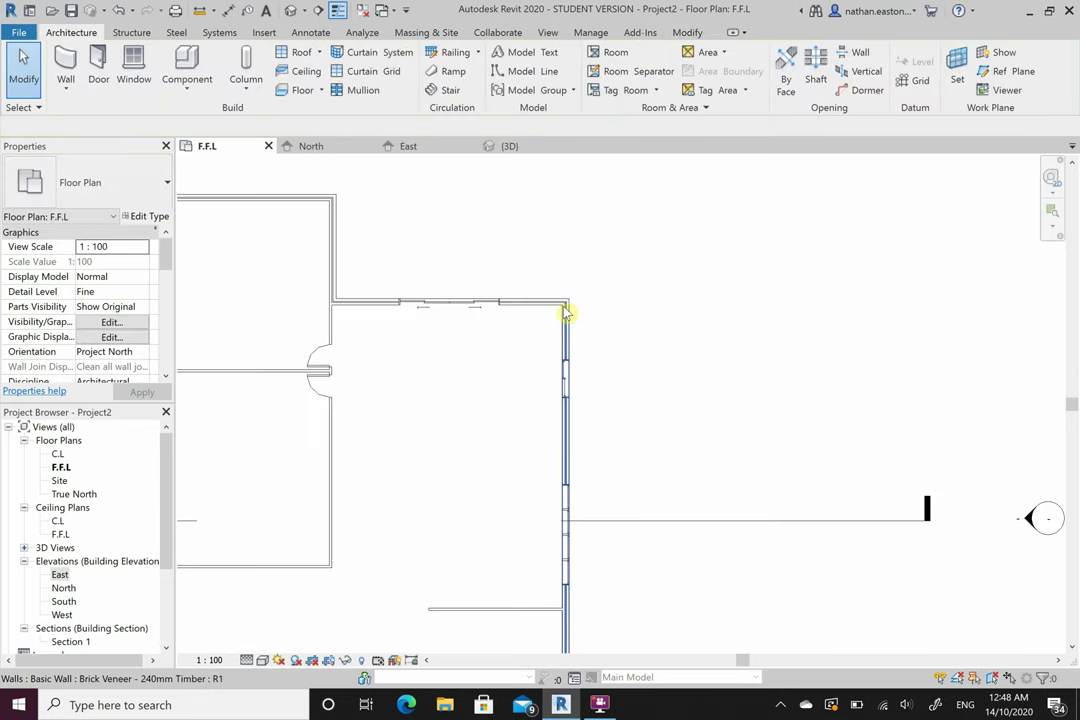
pyautogui.press('Tab')
pyautogui.press('Tab')
pyautogui.press('Tab')
pyautogui.press('Tab')
pyautogui.press('Tab')
pyautogui.press('Tab')
pyautogui.press('Tab')
pyautogui.press('Tab')
pyautogui.press('Tab')
pyautogui.press('Tab')
pyautogui.press('Tab')
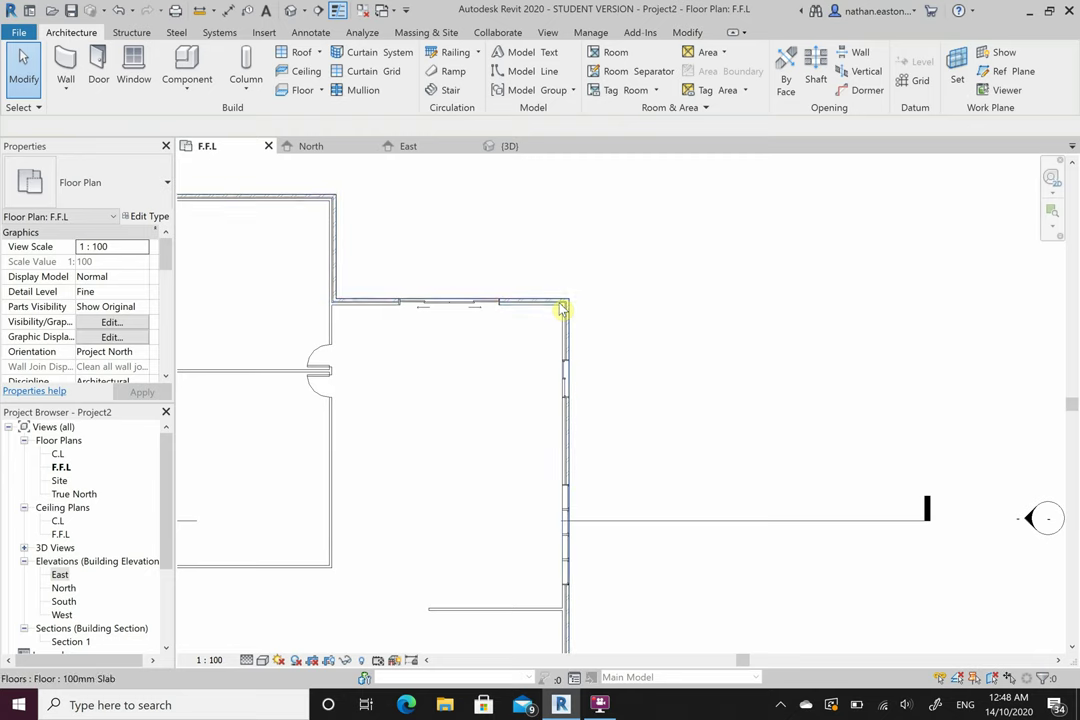
pyautogui.scroll(-3, 639, 321)
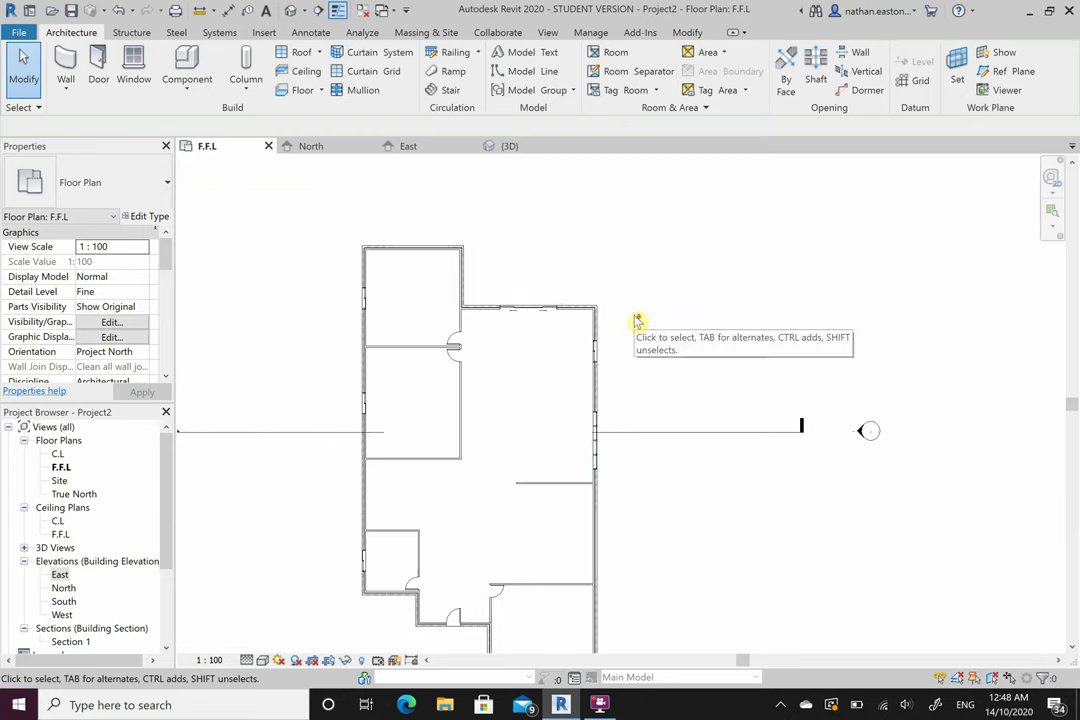
# Examine the slab in the 3D view and return to the F.F.L floor plan
pyautogui.click(515, 147)
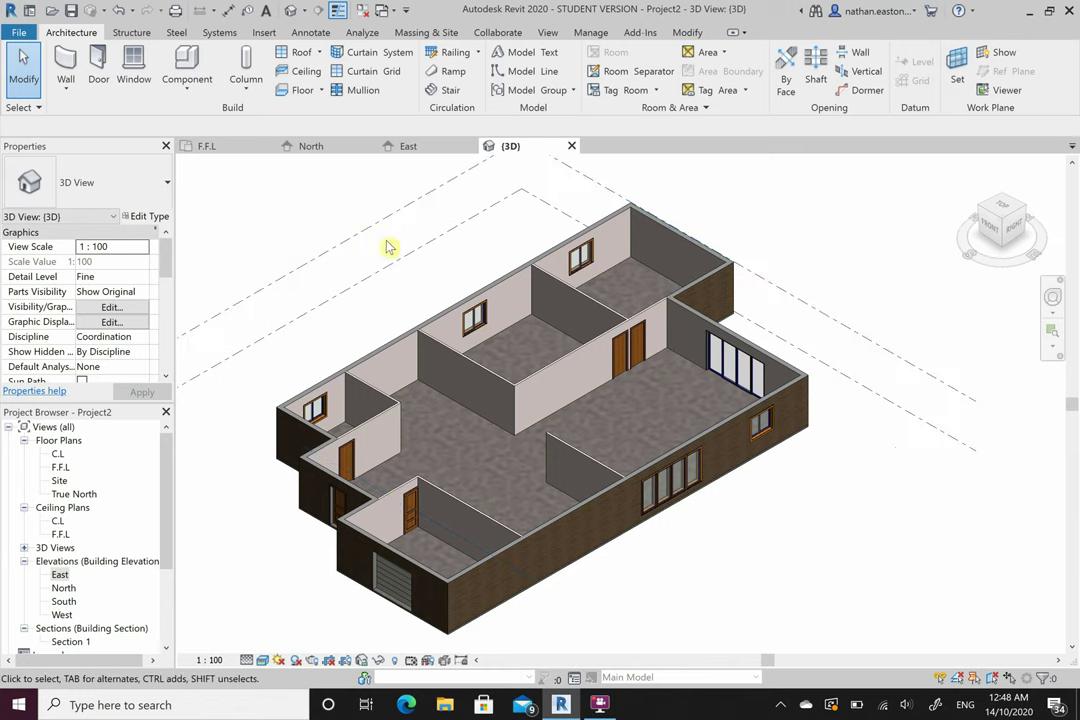
pyautogui.click(316, 147)
pyautogui.click(226, 149)
pyautogui.scroll(-1, 567, 206)
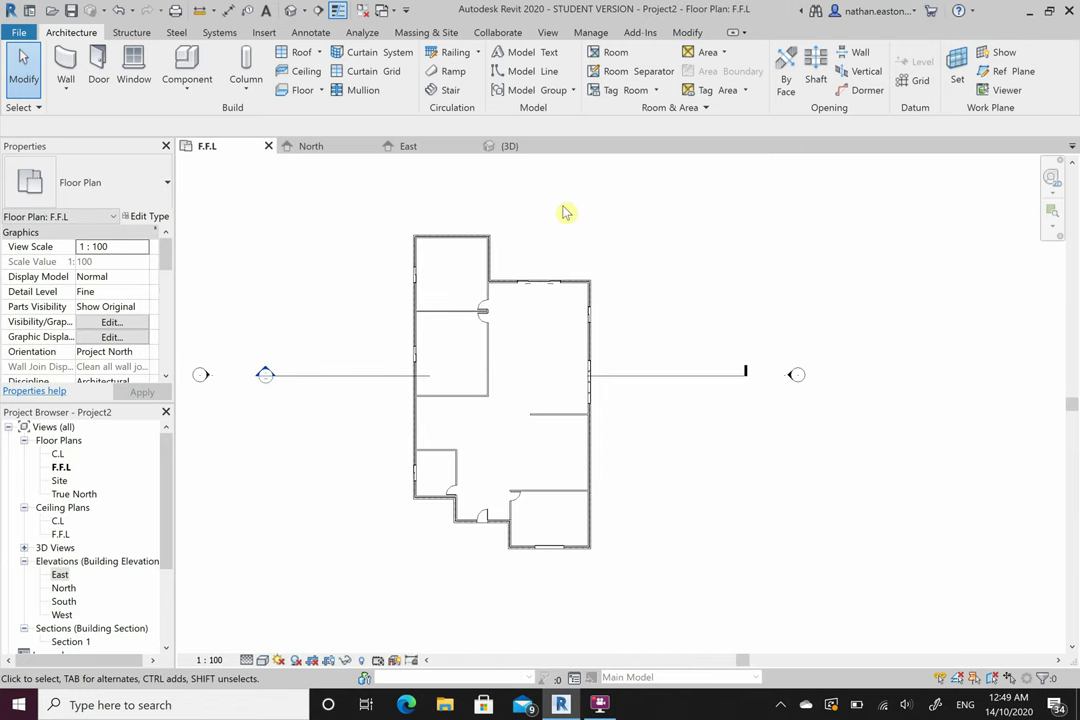
# Start a roof by footprint and move its base level to C.L
pyautogui.click(299, 52)
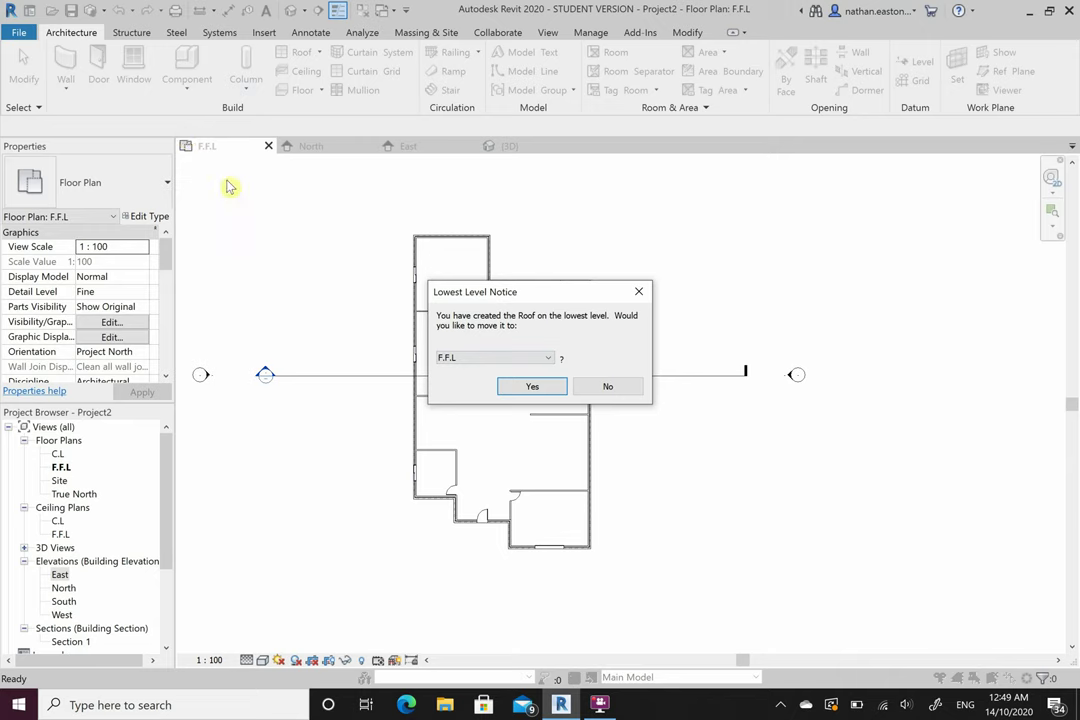
pyautogui.click(487, 360)
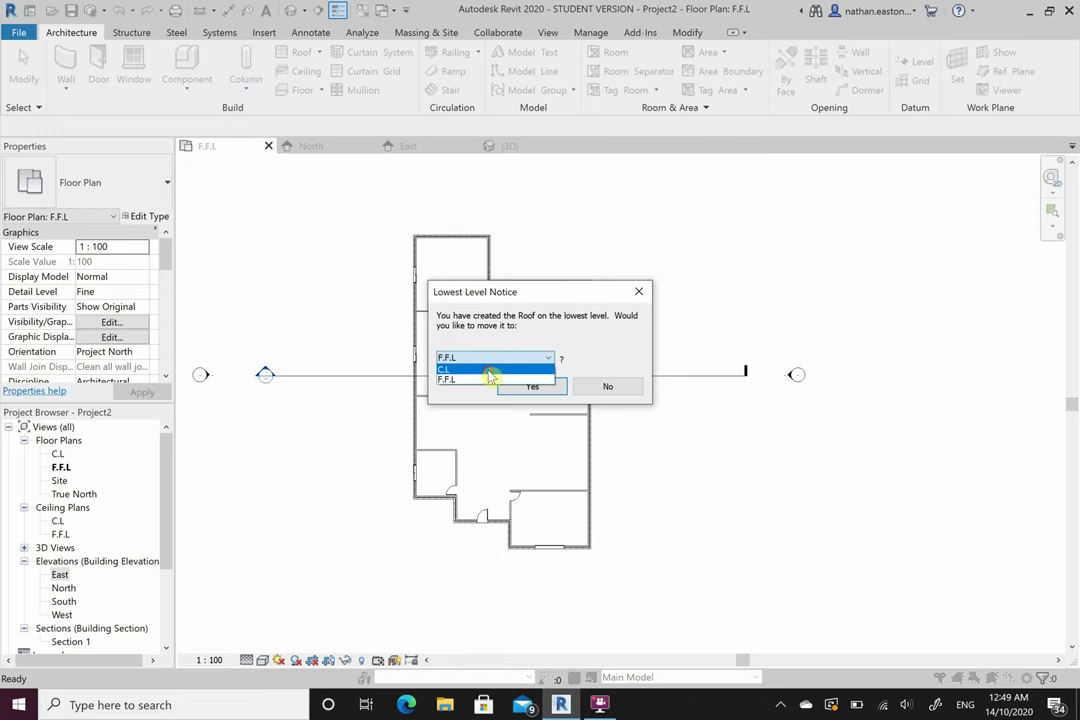
pyautogui.click(490, 370)
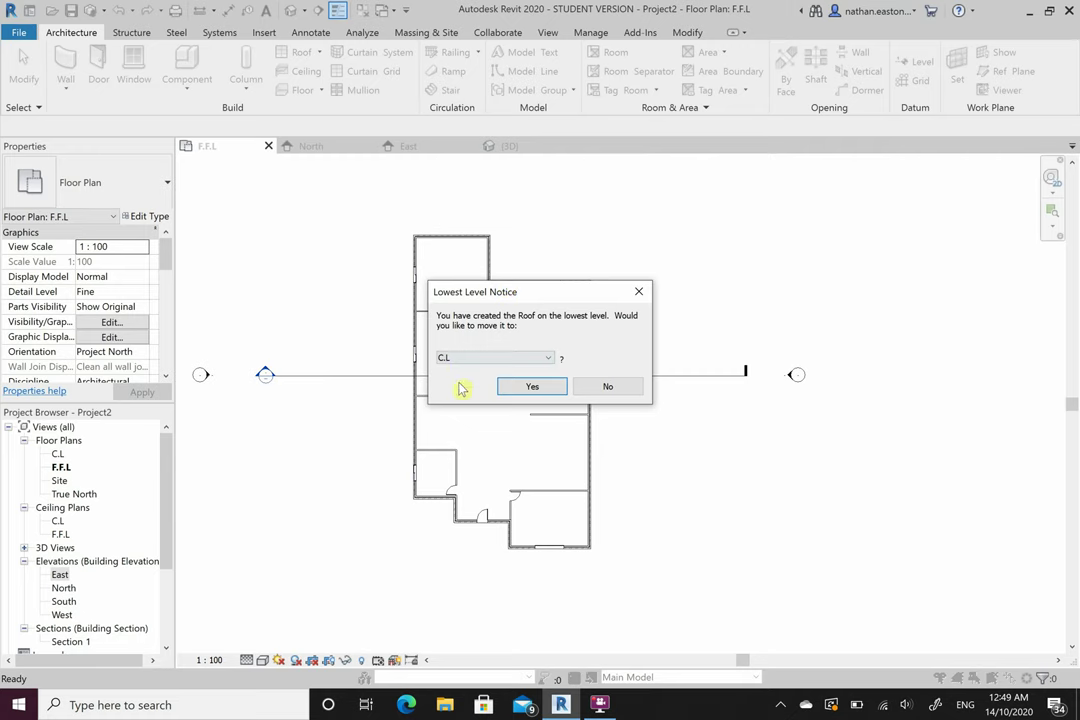
pyautogui.click(530, 389)
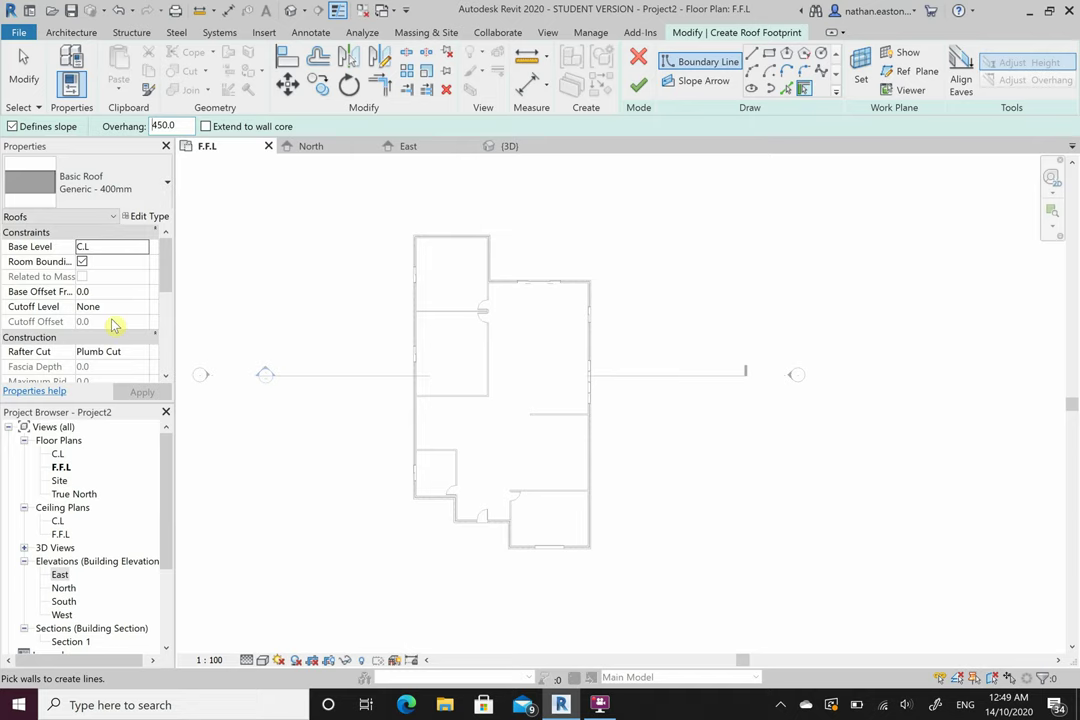
# Choose the Generic - 125mm basic roof type and inspect its type properties without changing them
pyautogui.scroll(-4, 118, 290)
pyautogui.scroll(4, 122, 341)
pyautogui.click(157, 190)
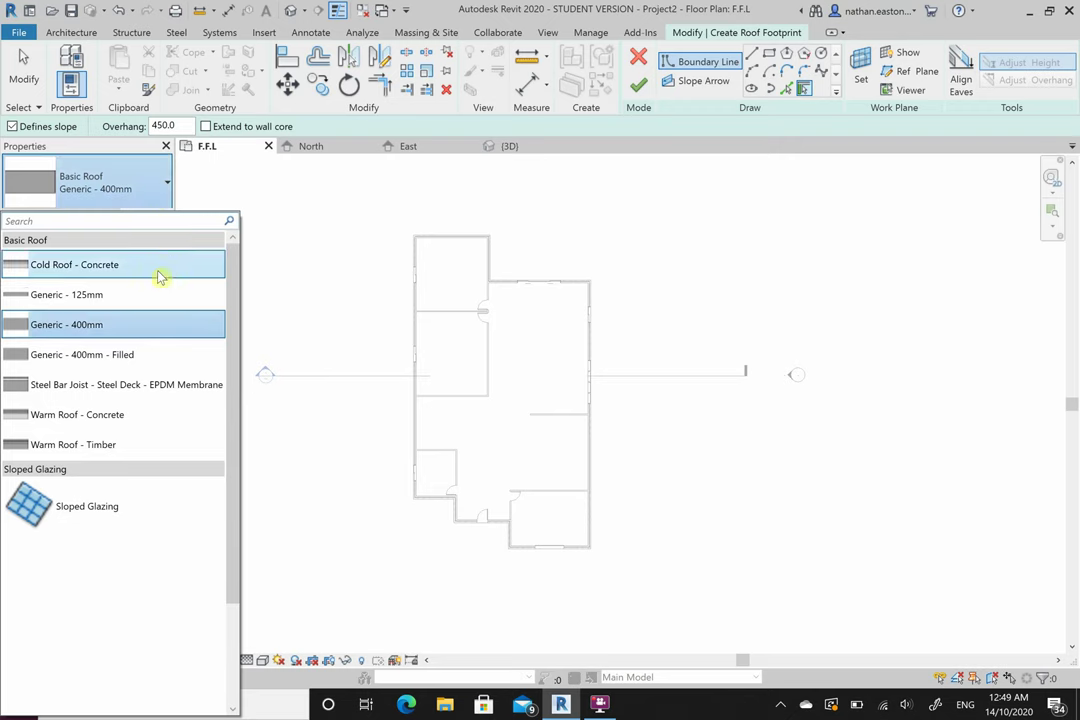
pyautogui.click(145, 298)
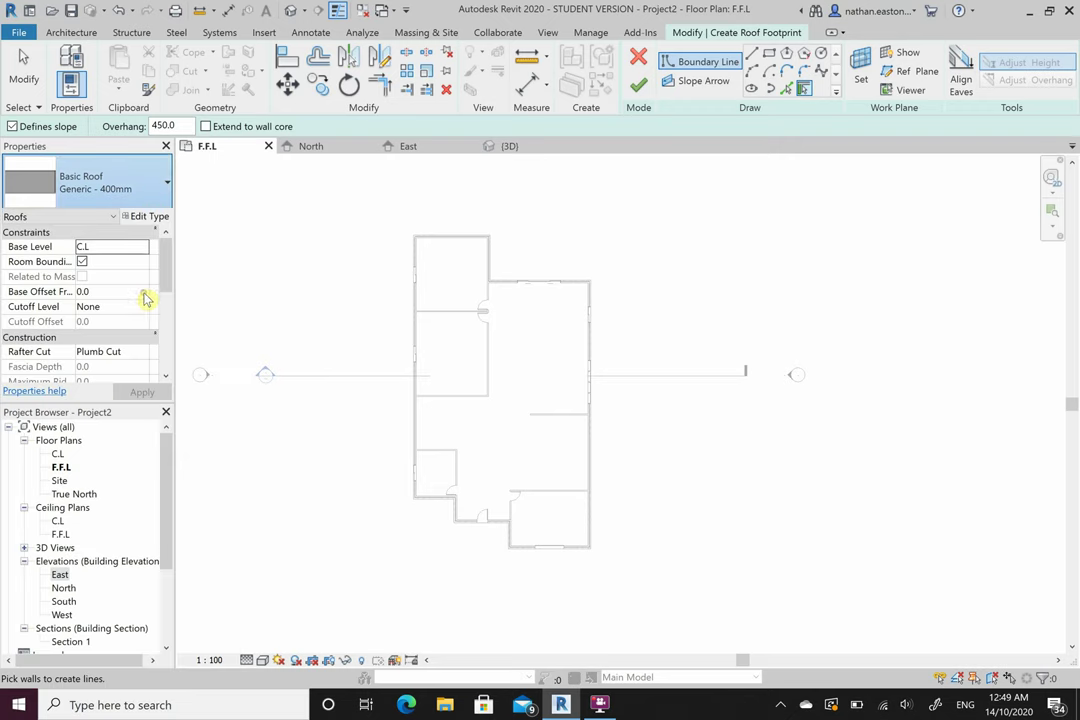
pyautogui.click(140, 216)
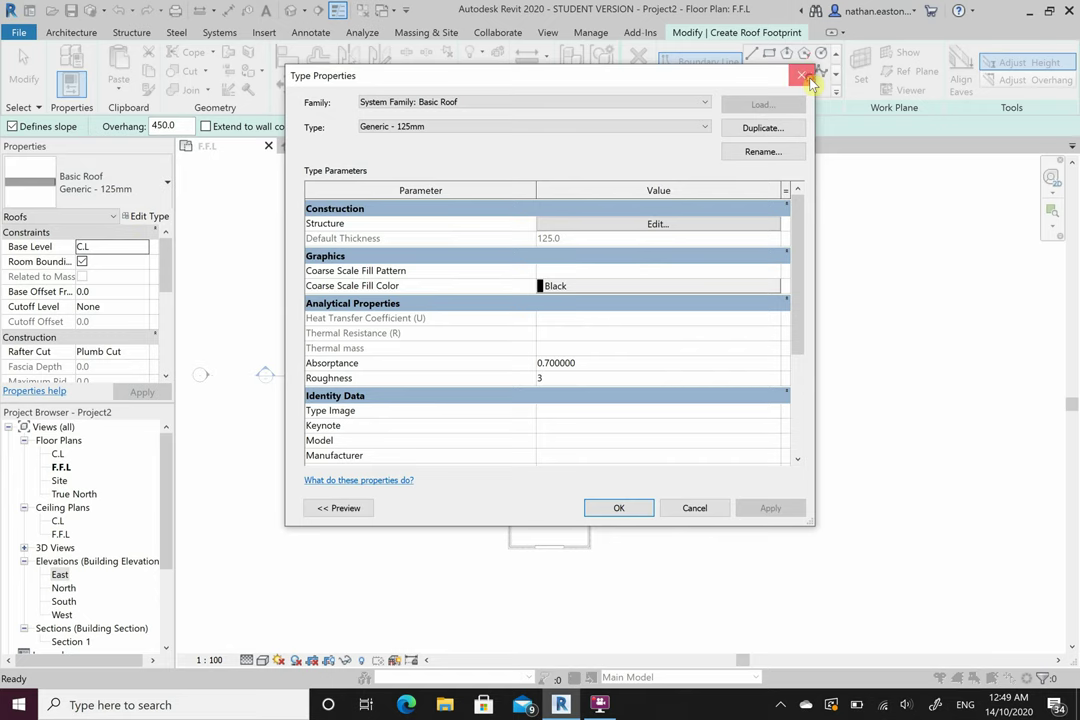
pyautogui.click(802, 75)
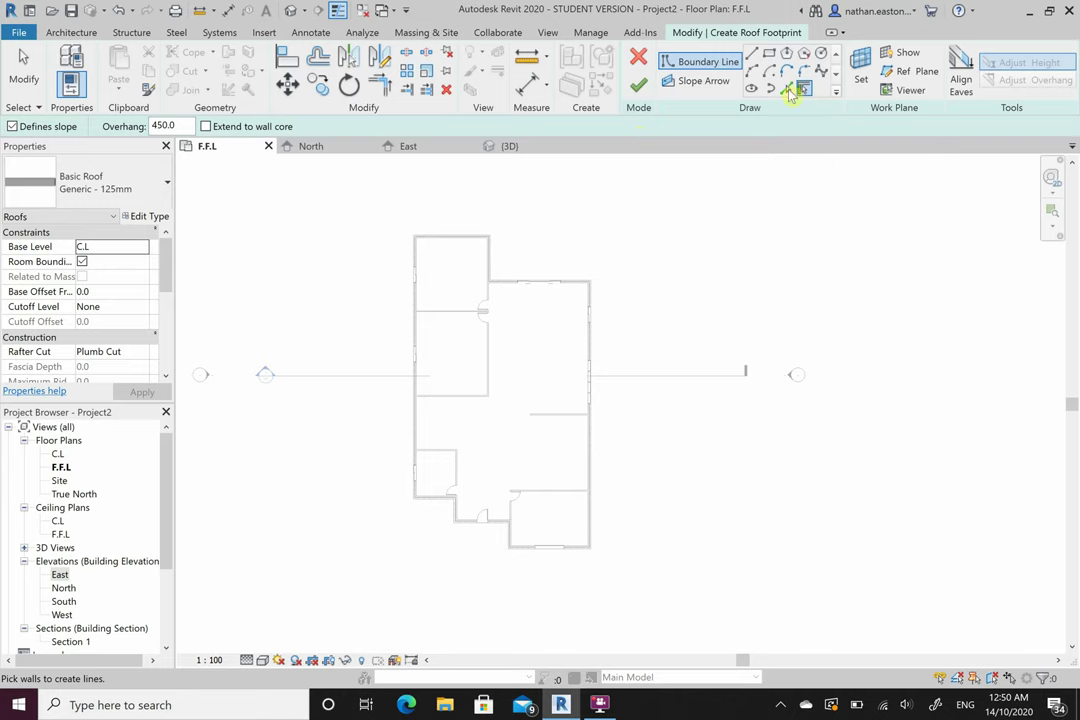
# Create slope-defining roof boundary lines with a 450 mm overhang from the northwest wing's north wall, the west wall and the stepped south walls
pyautogui.click(453, 234)
pyautogui.click(411, 310)
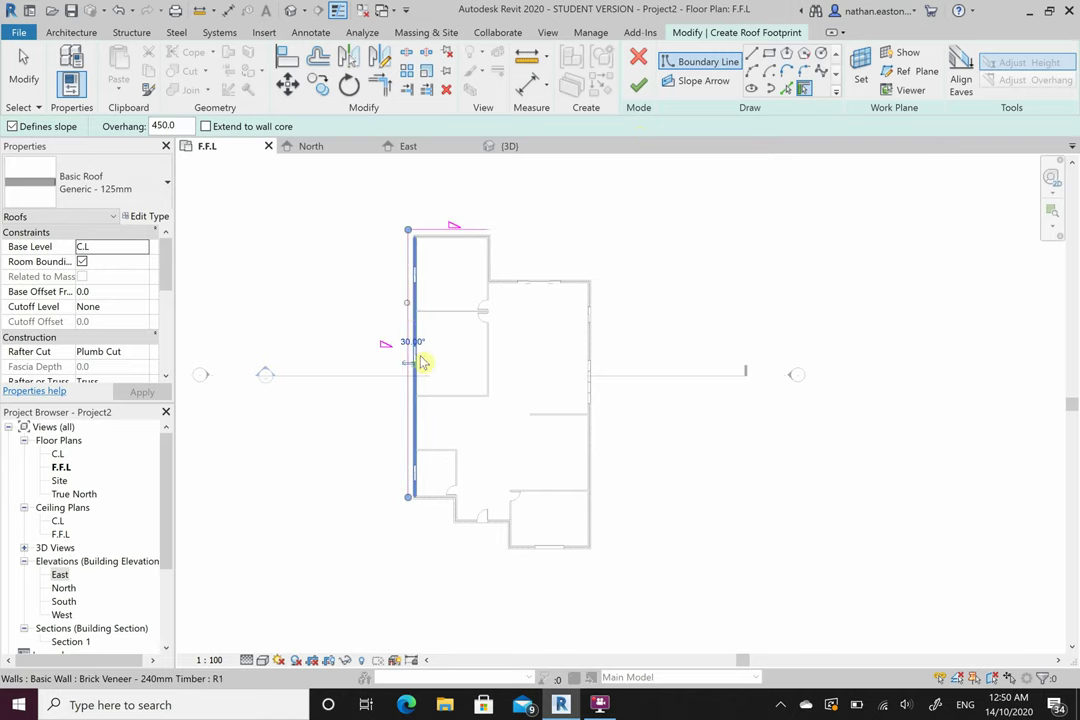
pyautogui.click(437, 507)
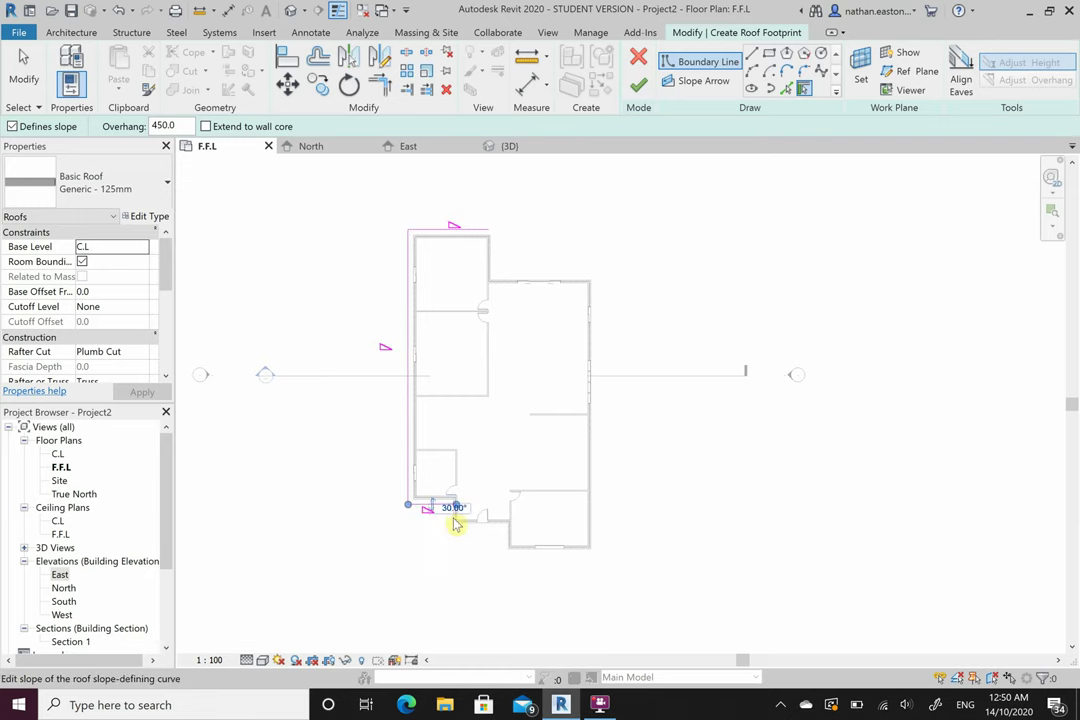
pyautogui.scroll(6, 460, 530)
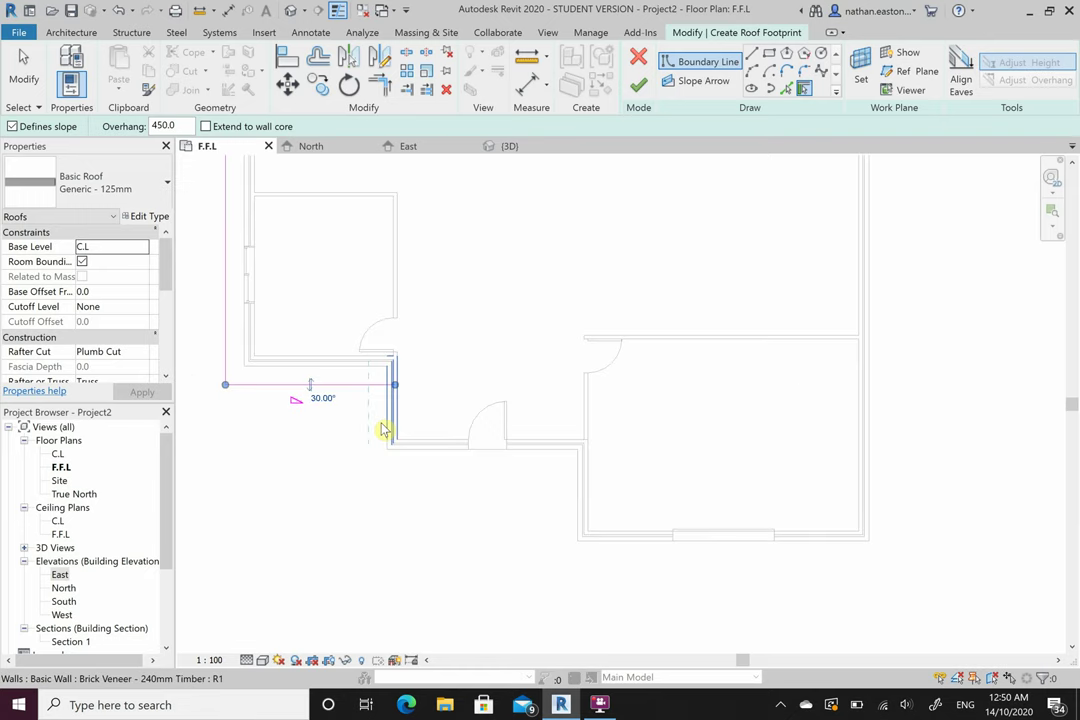
pyautogui.click(380, 427)
pyautogui.click(441, 452)
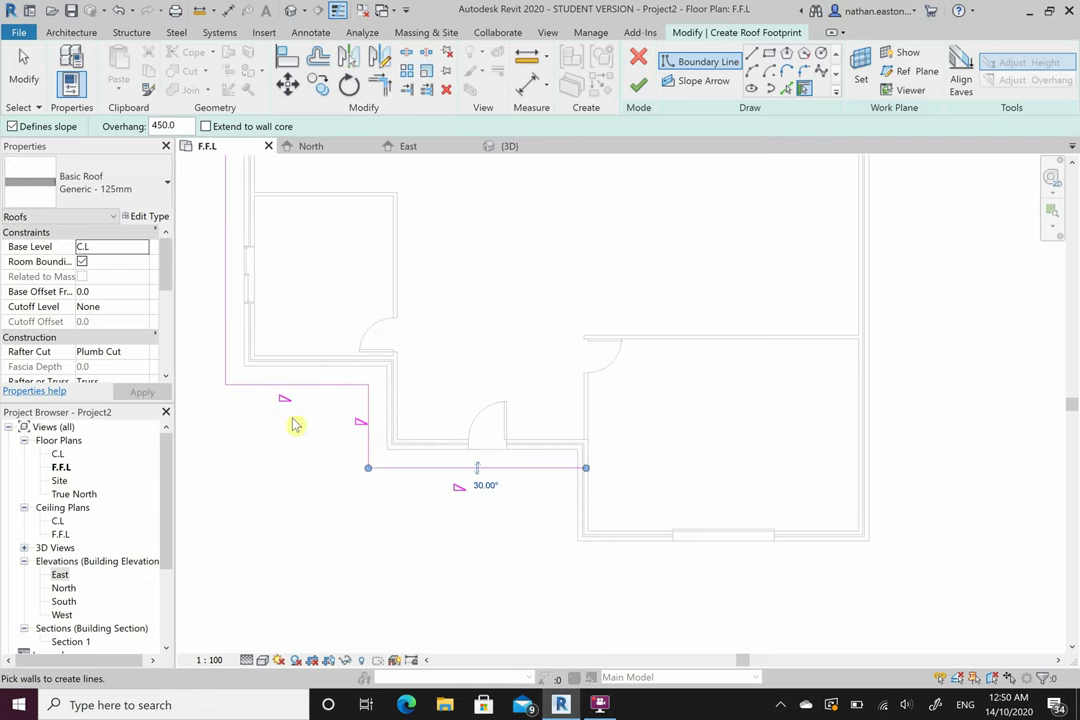
pyautogui.click(583, 515)
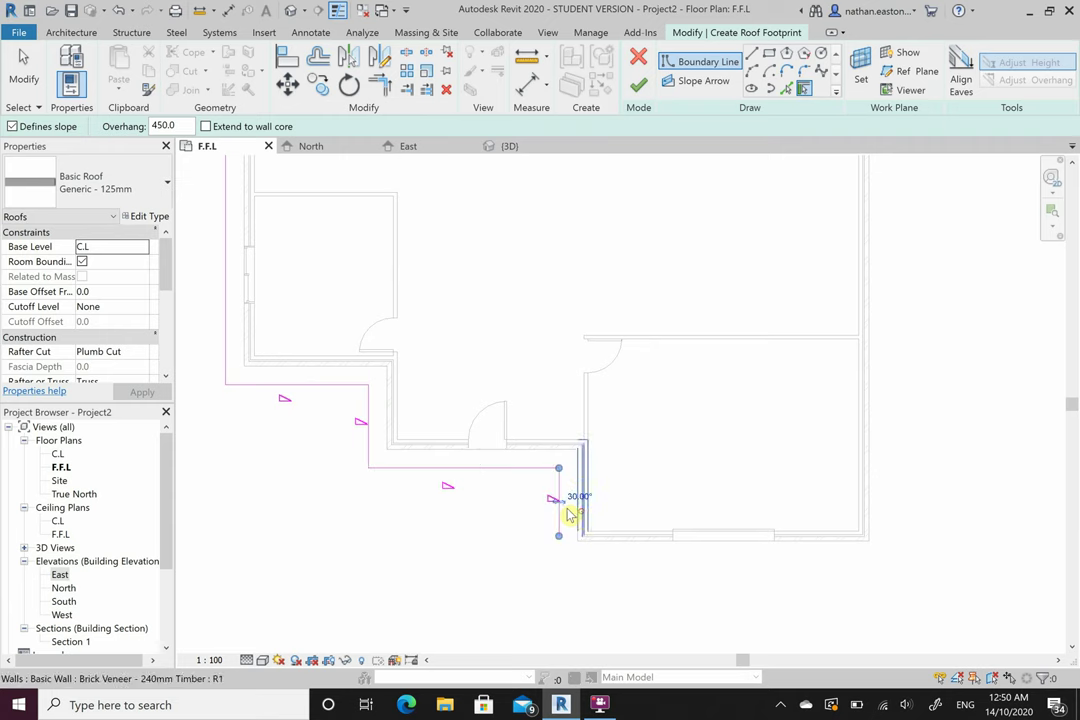
pyautogui.click(615, 545)
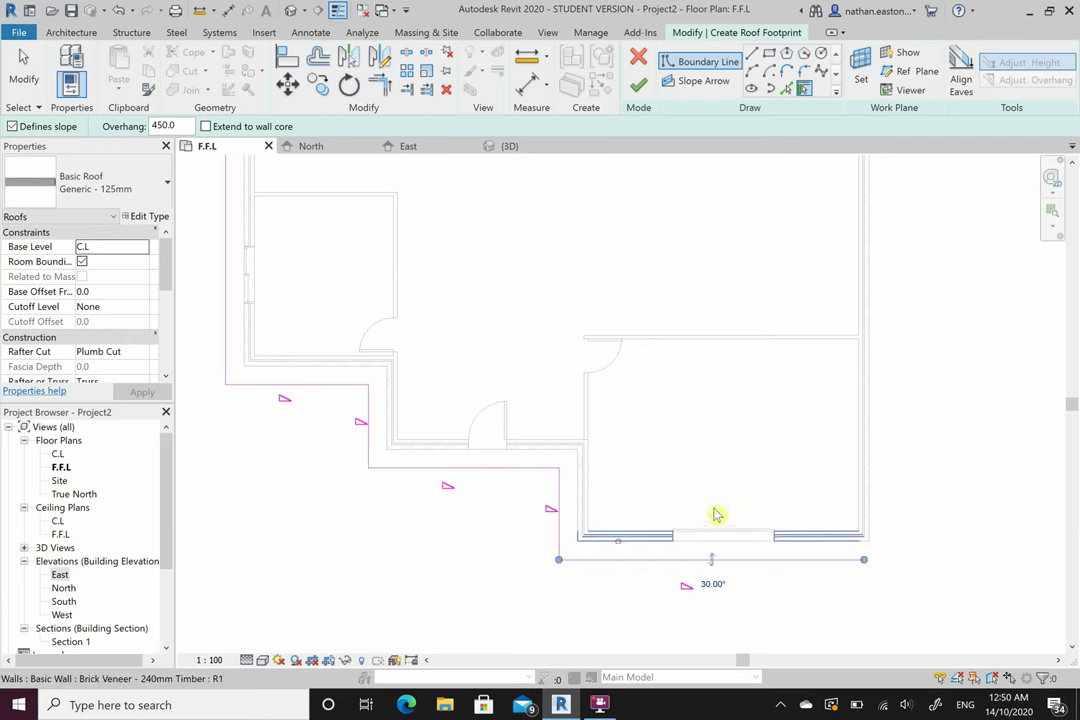
# Close the roof boundary by adding lines from the east wall, the recessed north wall and the short return wall beside it
pyautogui.click(865, 432)
pyautogui.scroll(3, 701, 556)
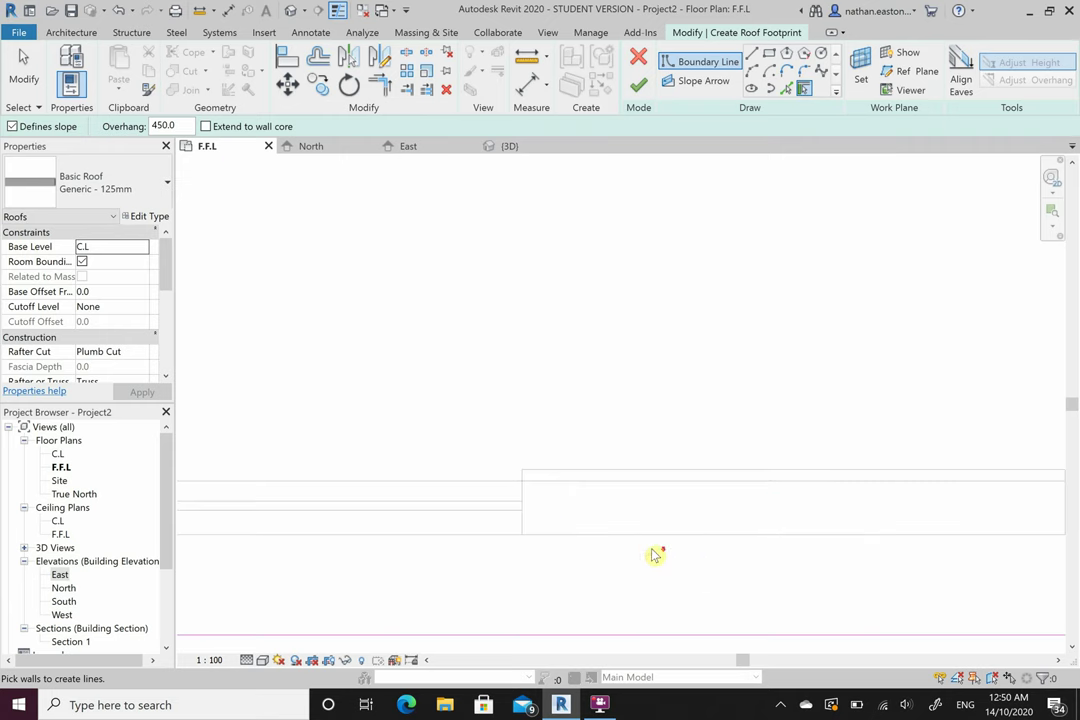
pyautogui.scroll(-5, 640, 519)
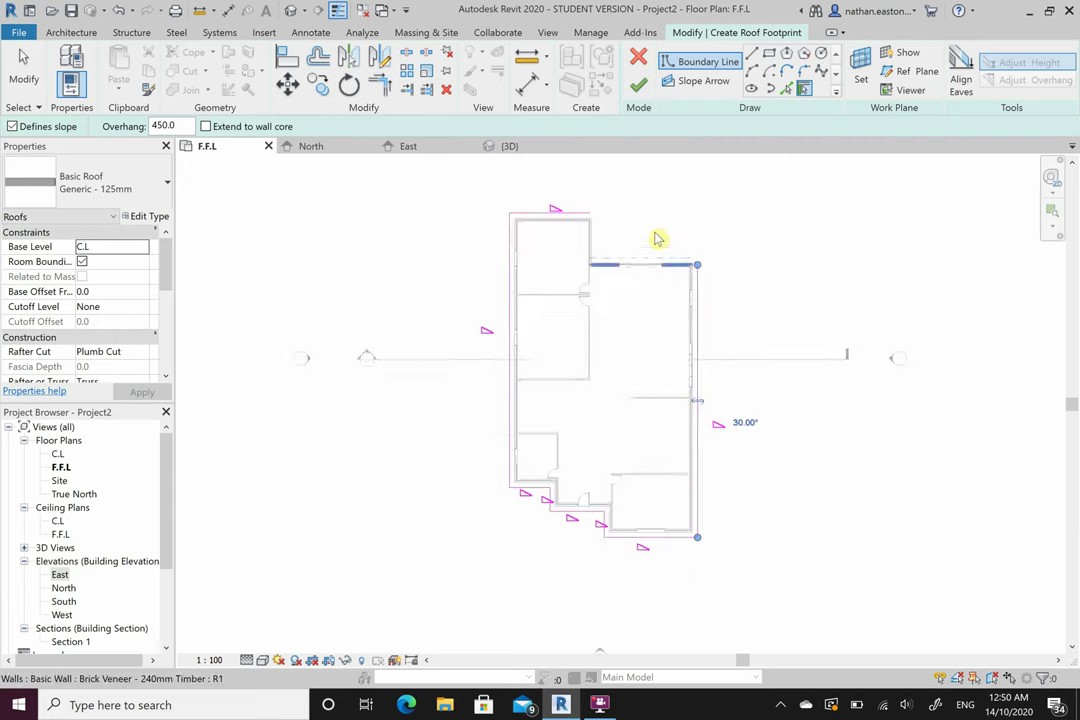
pyautogui.scroll(3, 690, 265)
pyautogui.click(685, 280)
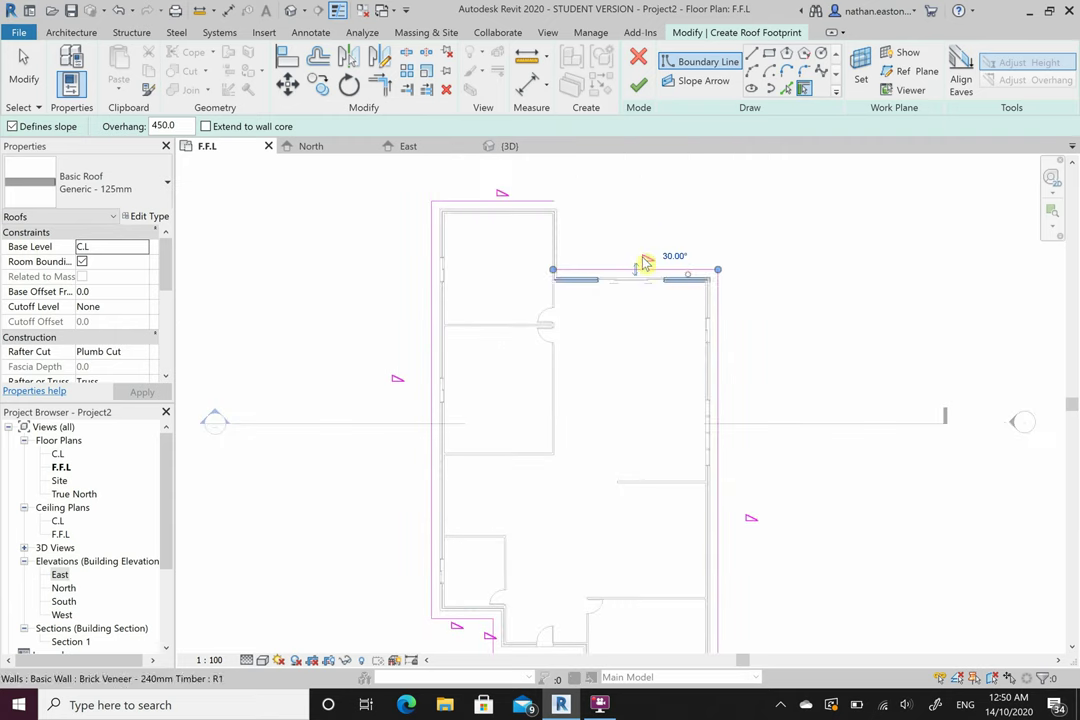
pyautogui.click(565, 237)
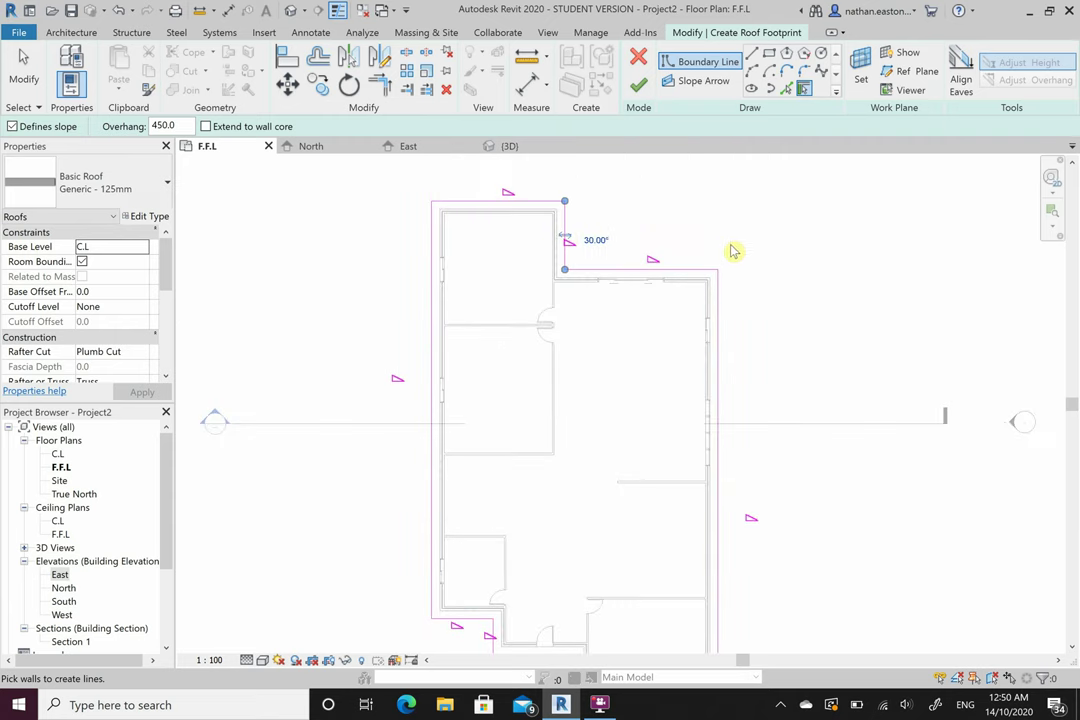
pyautogui.scroll(-1, 722, 246)
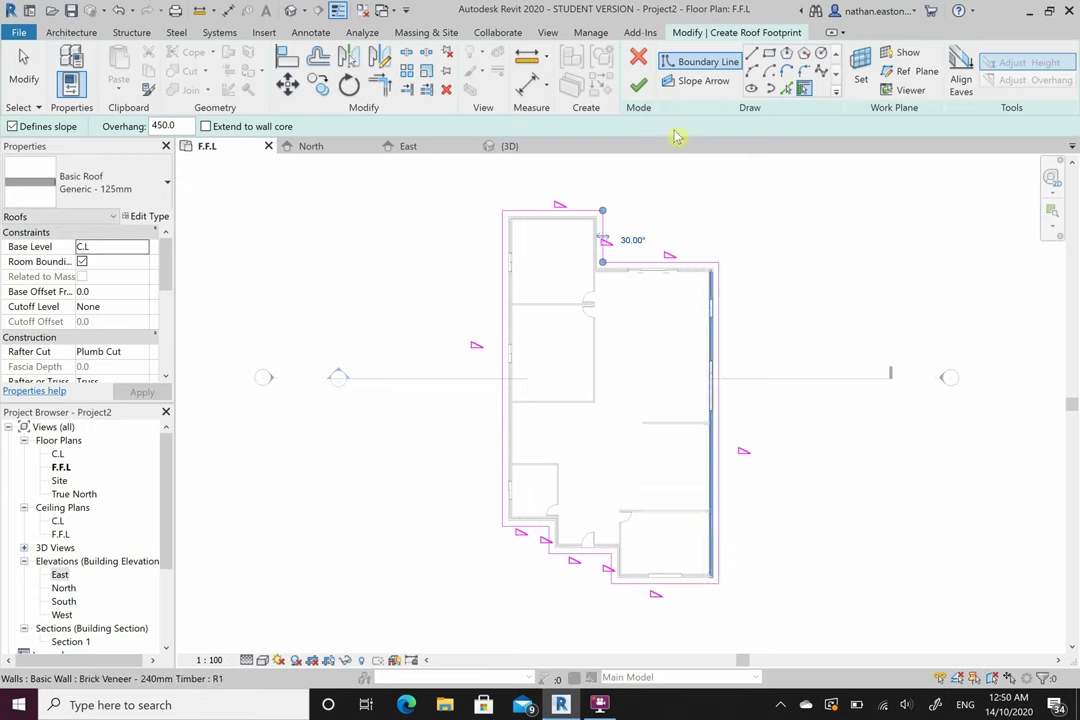
# Set the roof slope to 22.5° and finish the roof footprint, dismissing the save reminder without saving
pyautogui.scroll(-3, 116, 325)
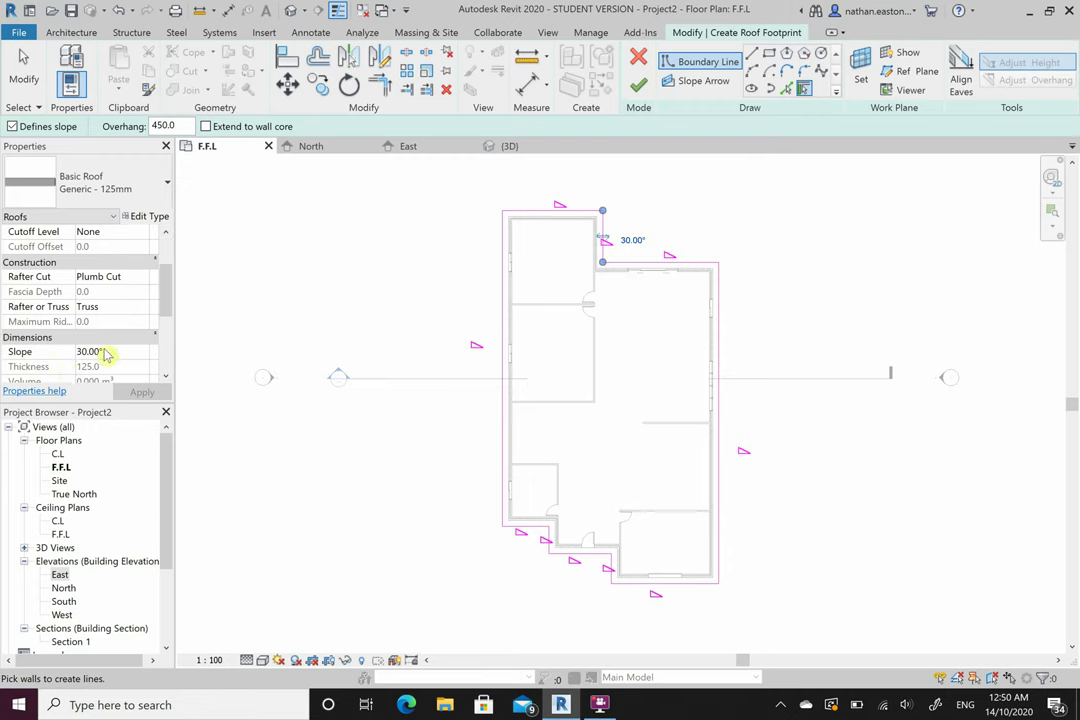
pyautogui.click(135, 357)
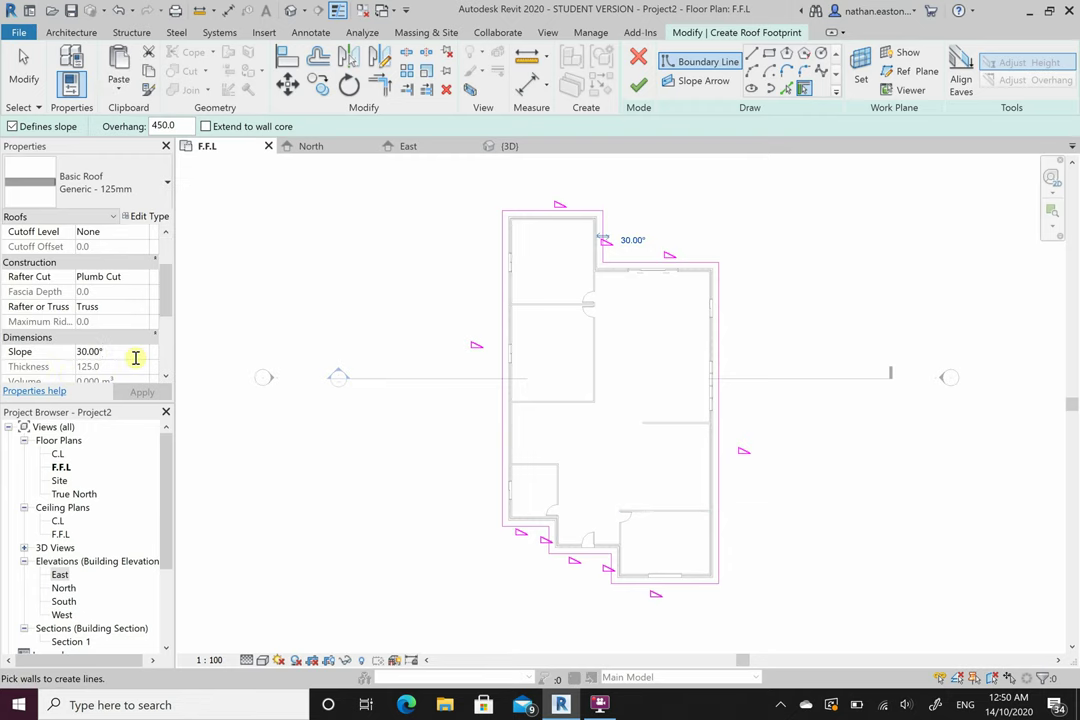
pyautogui.press('BackSpace')
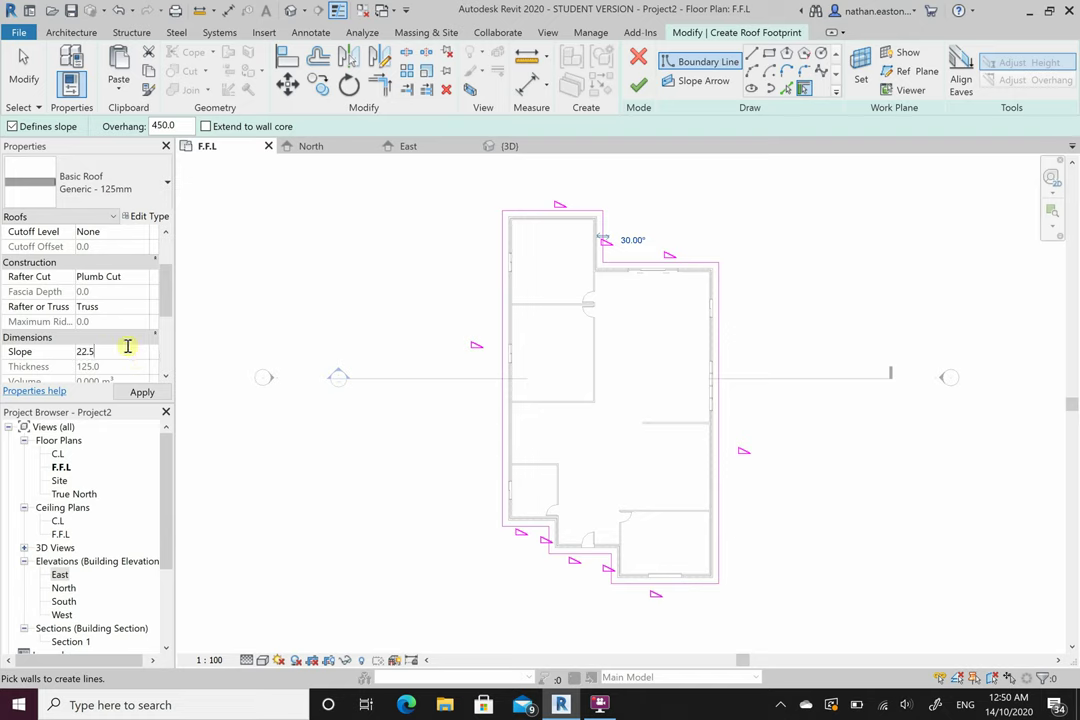
pyautogui.click(142, 391)
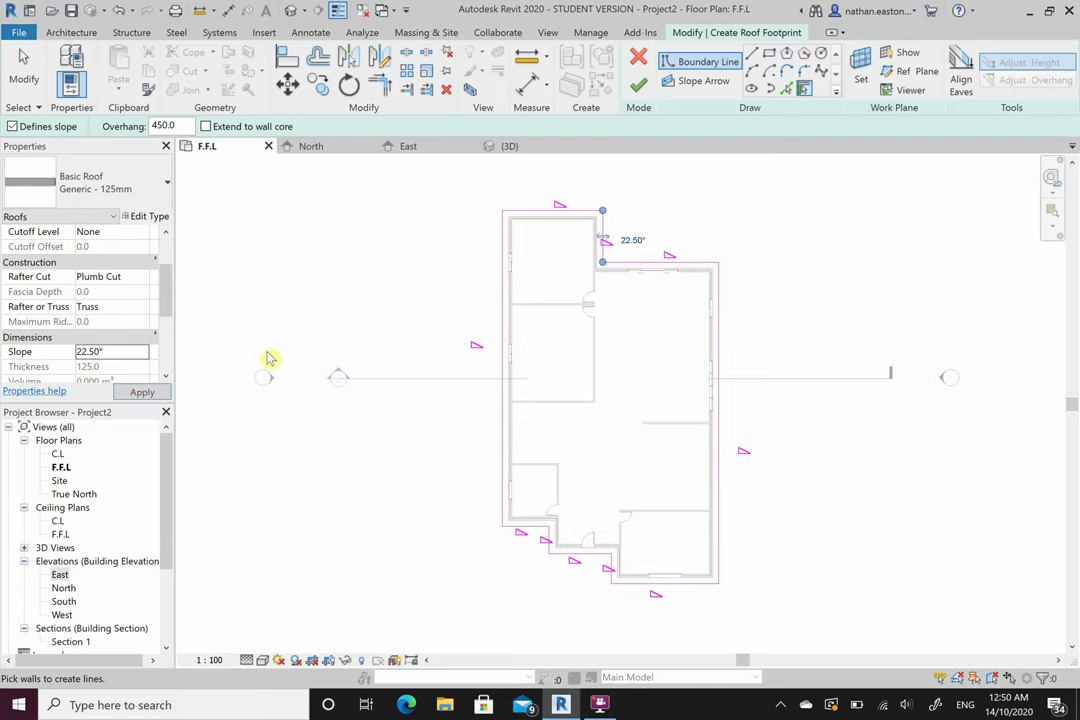
pyautogui.click(638, 100)
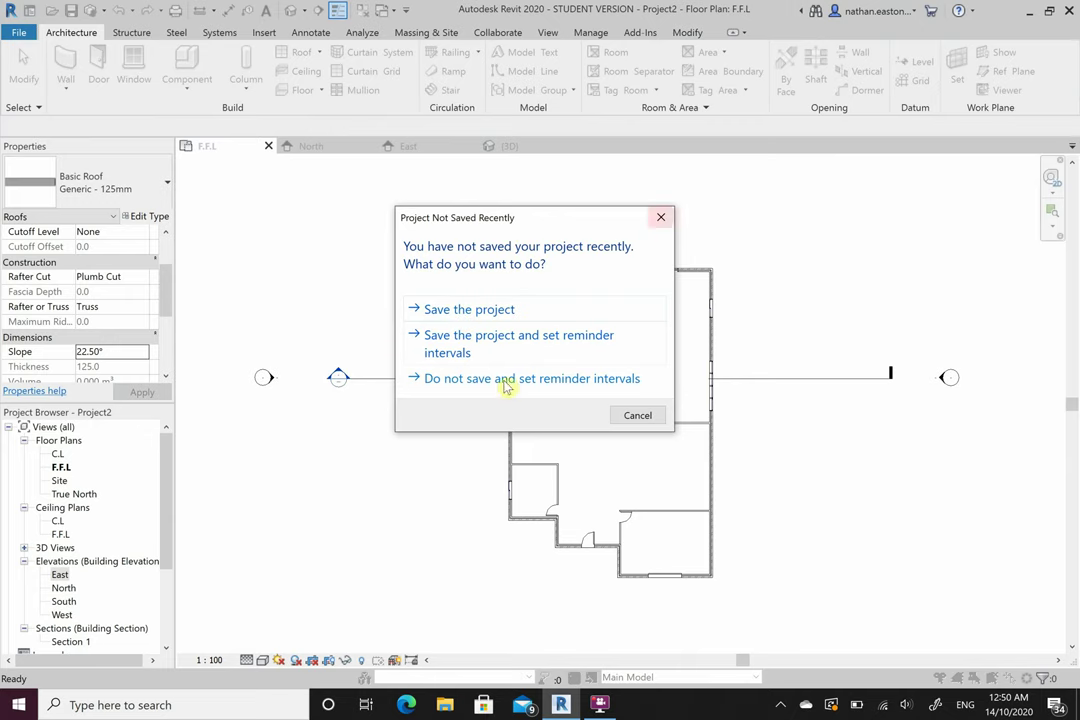
pyautogui.click(660, 217)
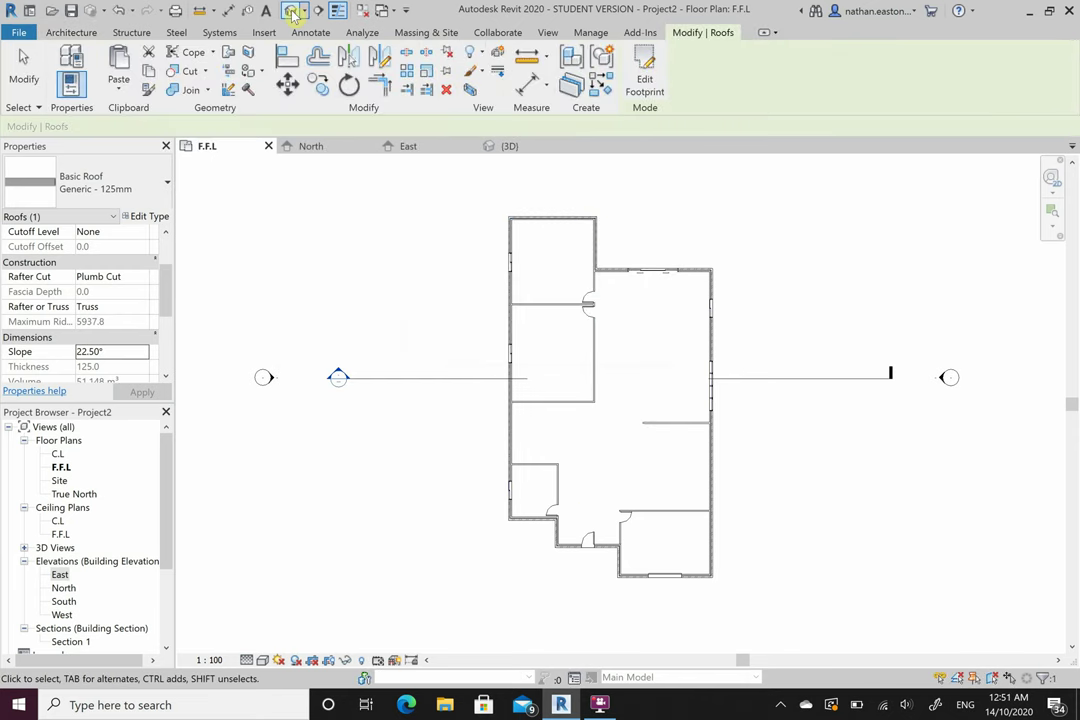
# Switch to the C.L floor plan, deselect the roof and open the plan's view range settings
pyautogui.doubleClick(57, 455)
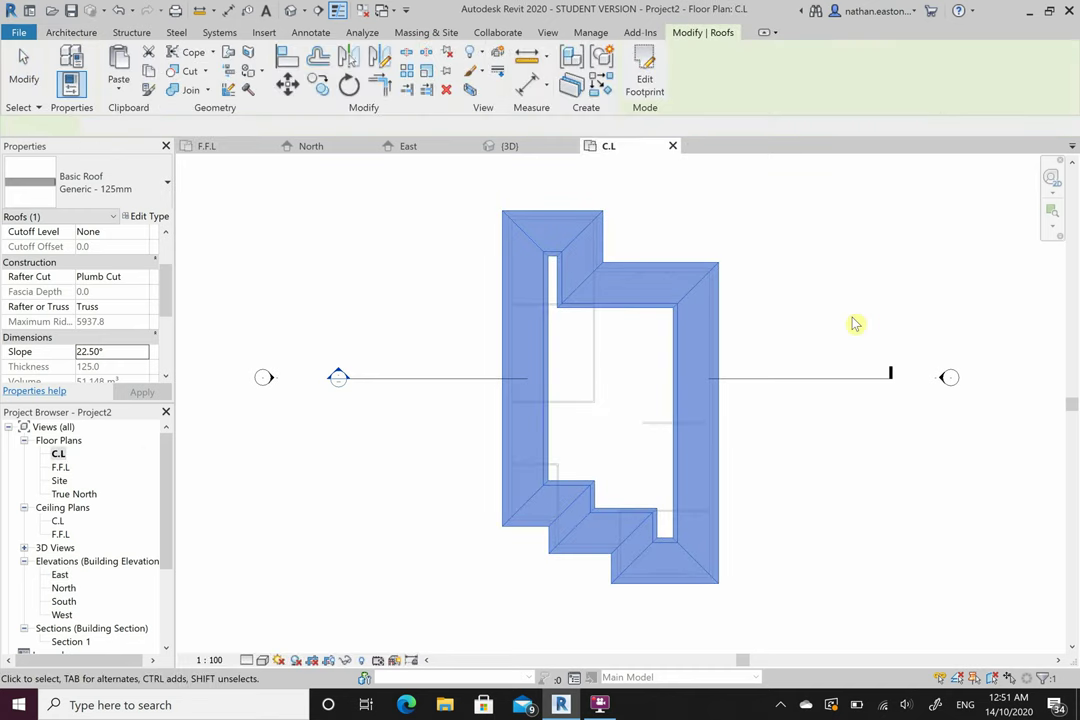
pyautogui.click(820, 311)
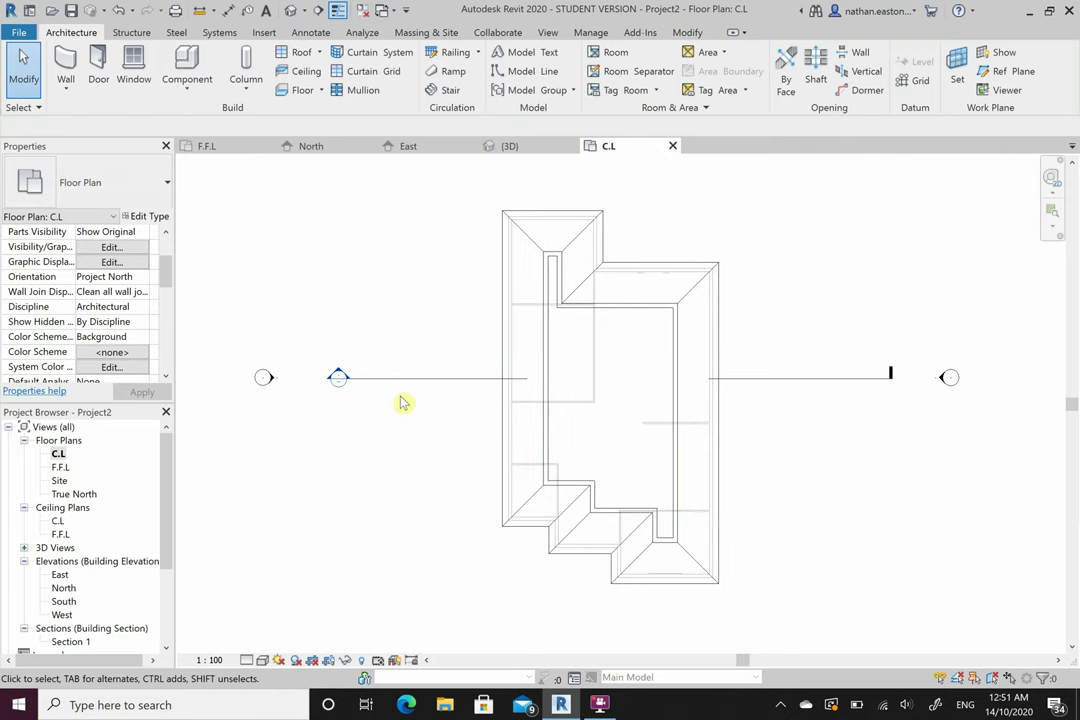
pyautogui.scroll(-2, 90, 307)
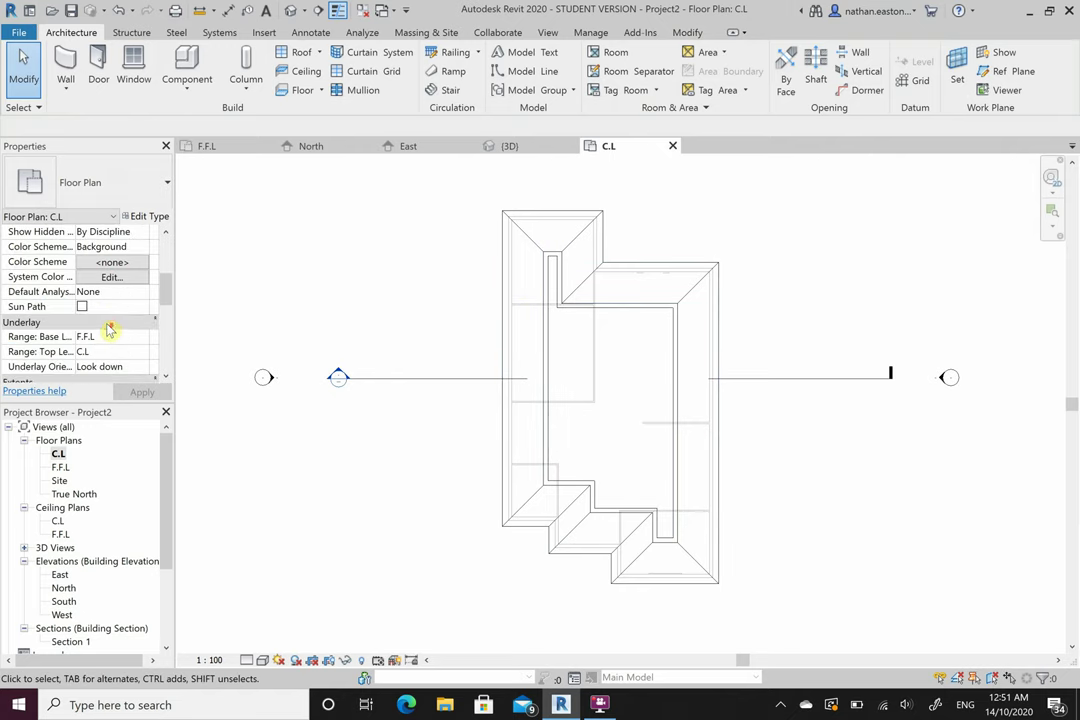
pyautogui.scroll(-2, 111, 331)
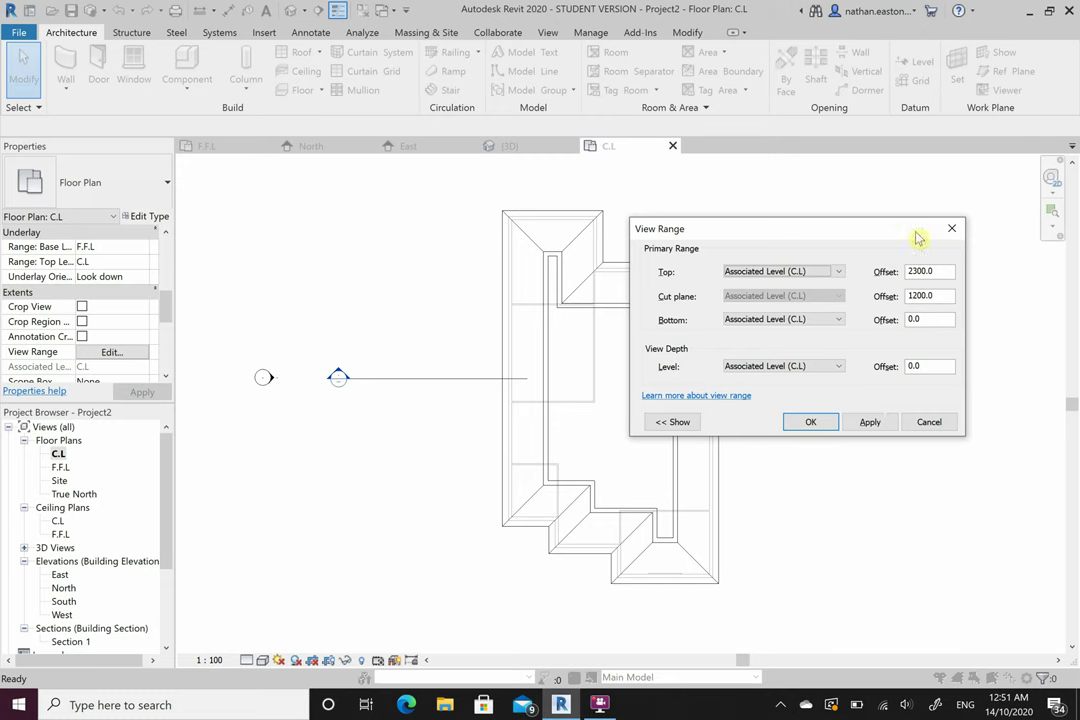
pyautogui.click(952, 228)
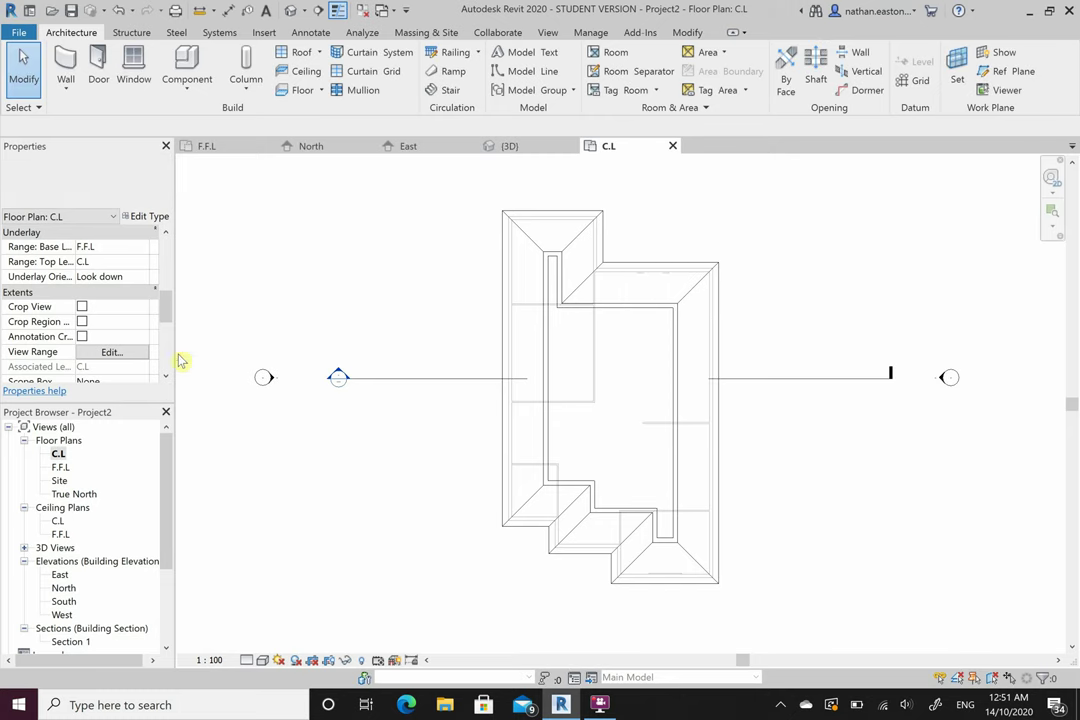
pyautogui.click(112, 352)
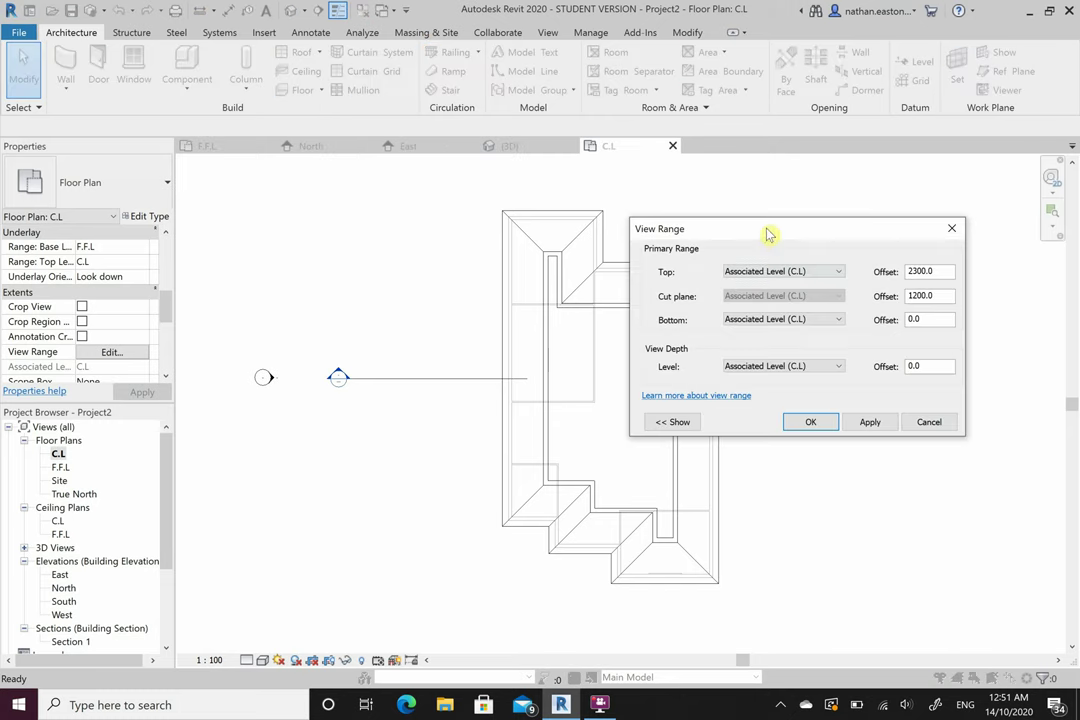
# Set the view range's top offset to 6000 and try a cut plane offset of 1500
pyautogui.moveTo(770, 237); pyautogui.dragTo(236, 158)
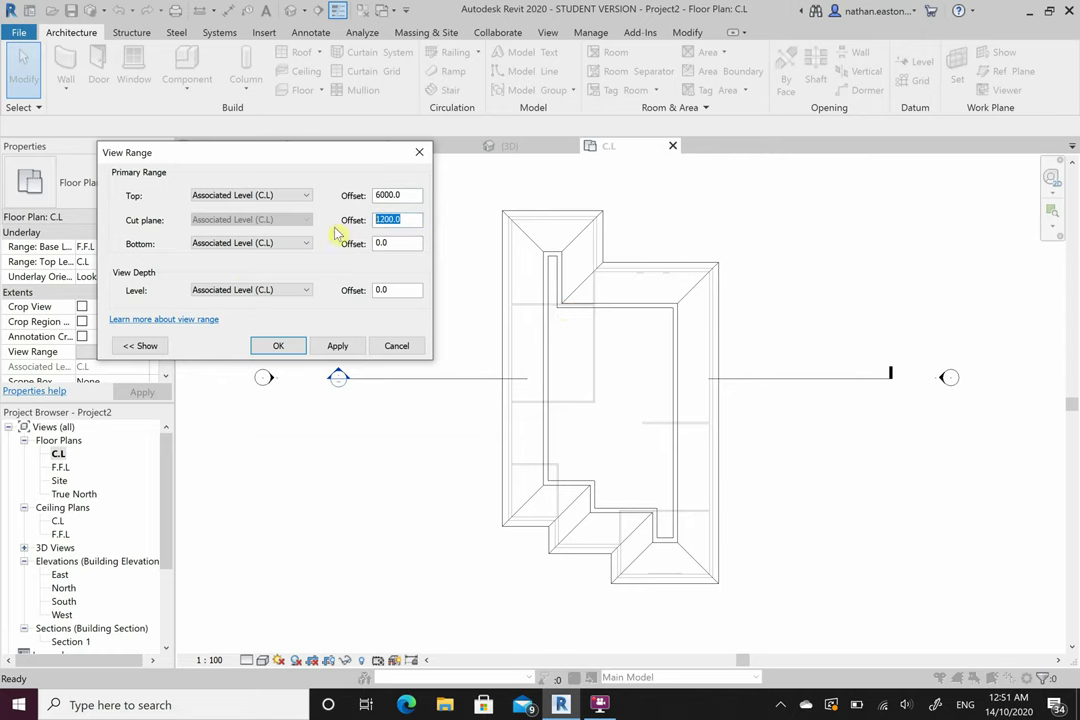
pyautogui.click(338, 346)
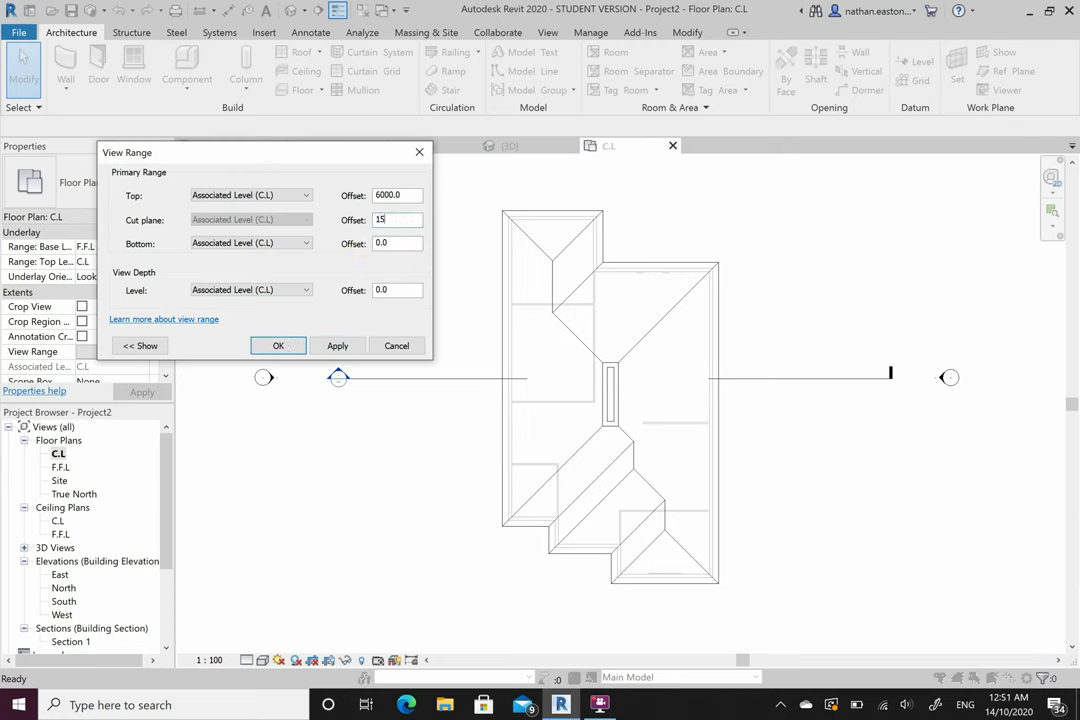
pyautogui.click(340, 346)
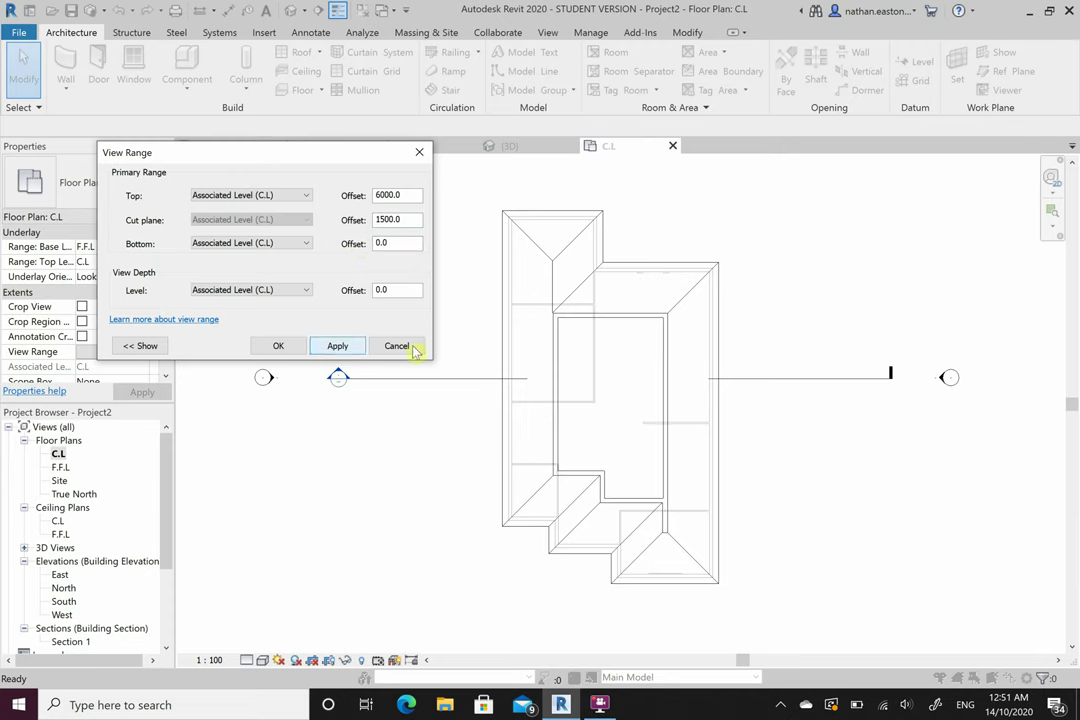
# Set the C.L plan's cut plane offset to 4500 and accept the view range
pyautogui.doubleClick(411, 219)
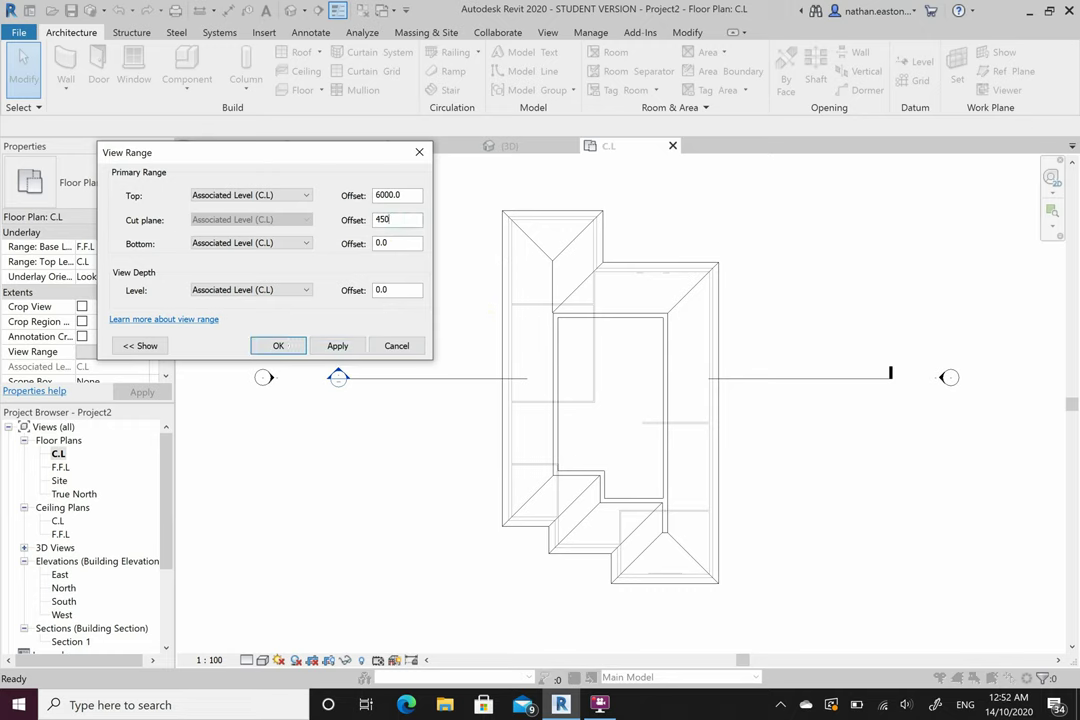
pyautogui.click(354, 350)
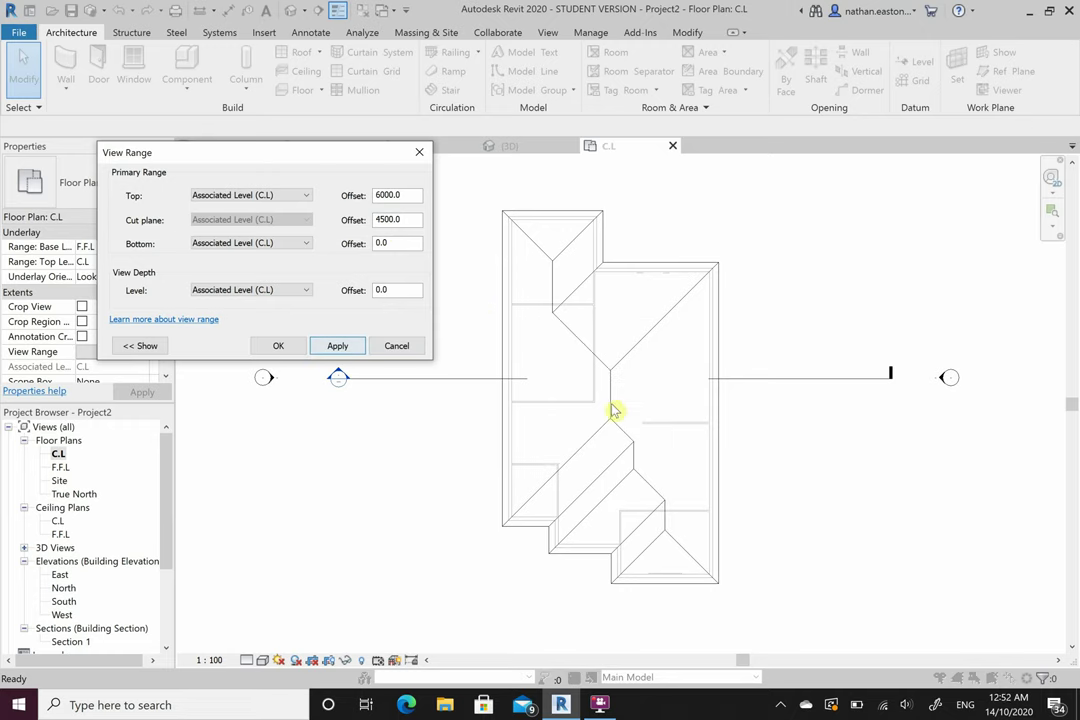
pyautogui.click(266, 347)
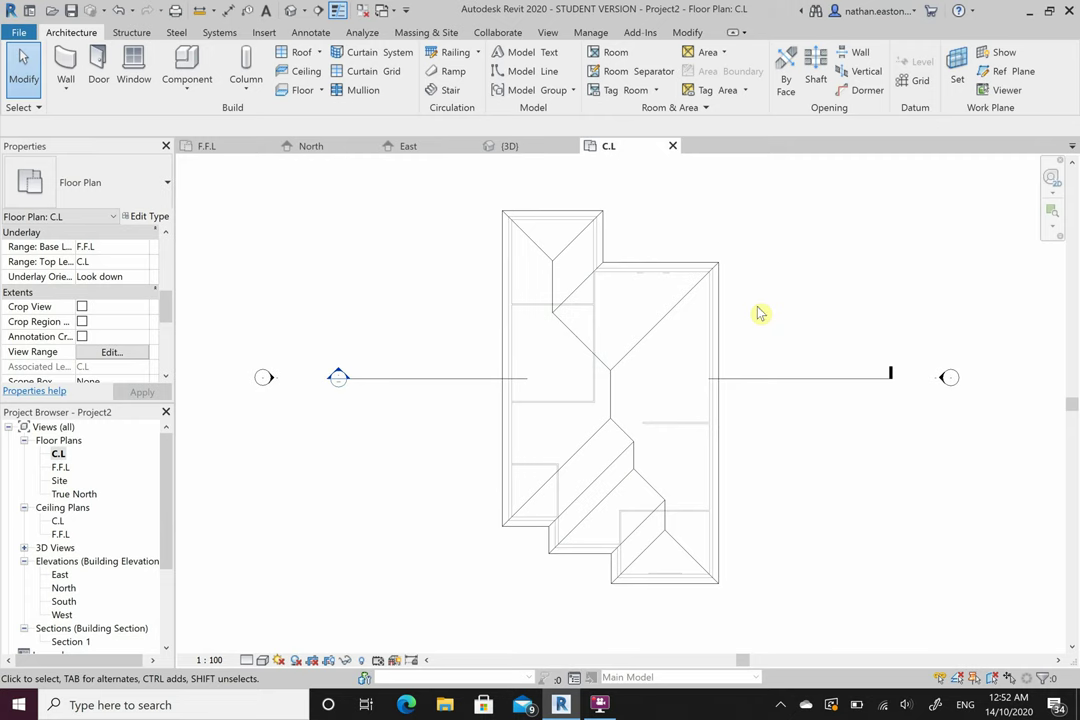
# Examine the finished roof in the 3D view from eye level and from above, and return to the C.L floor plan
pyautogui.click(510, 147)
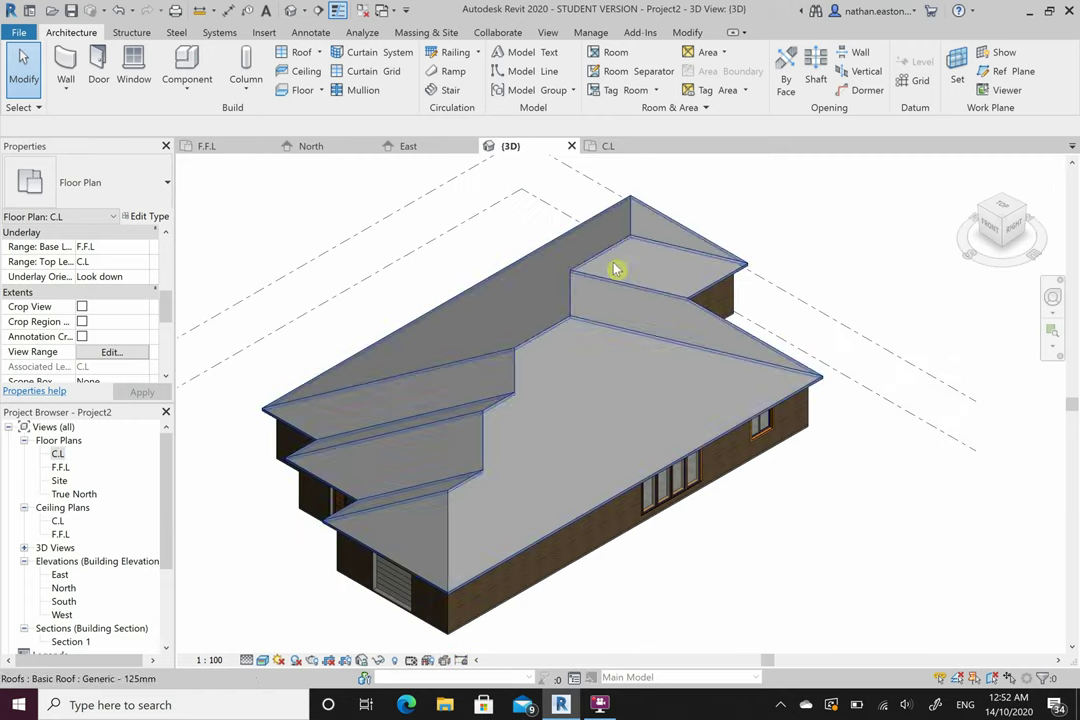
pyautogui.click(1051, 330)
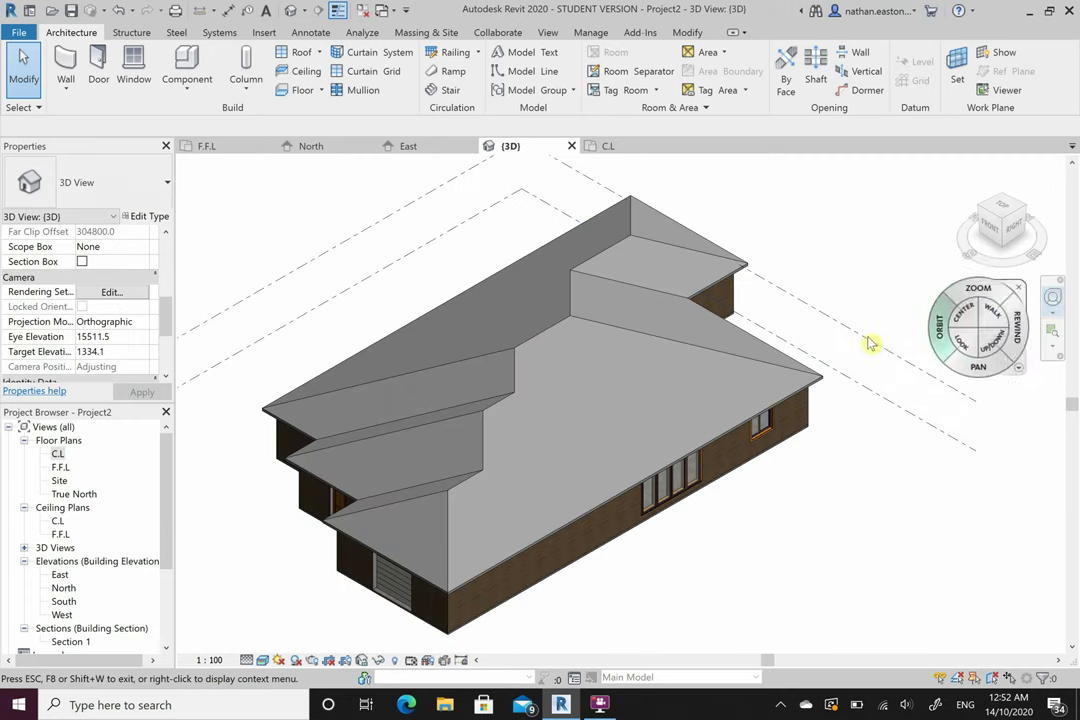
pyautogui.moveTo(675, 430); pyautogui.dragTo(720, 374)
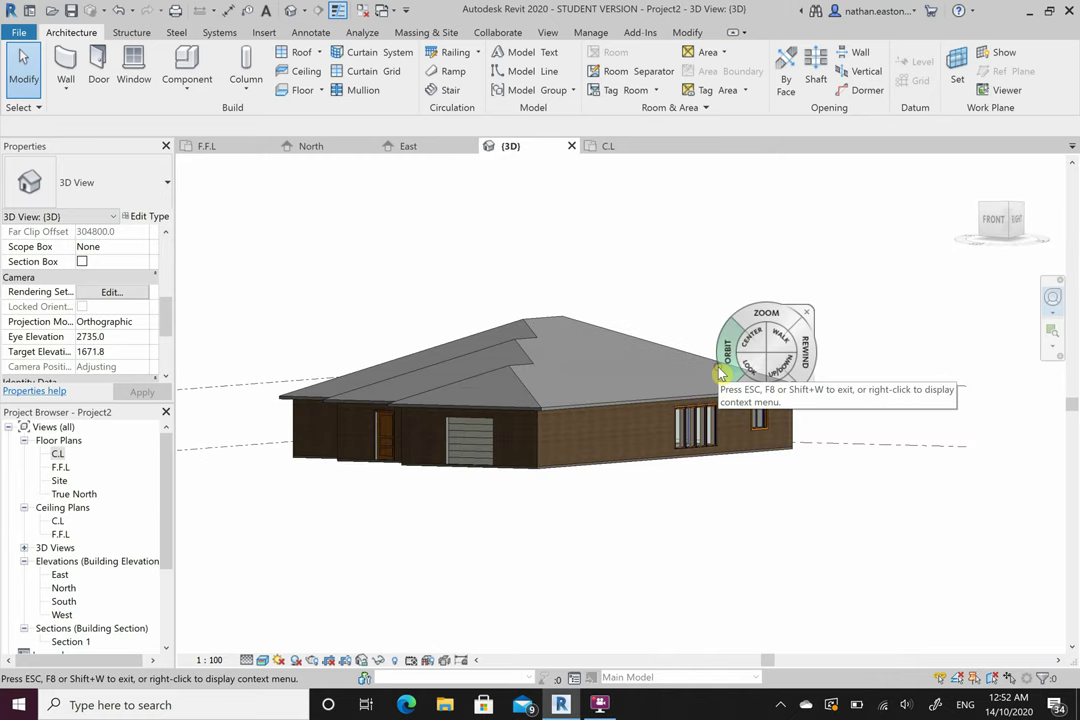
pyautogui.press('Escape')
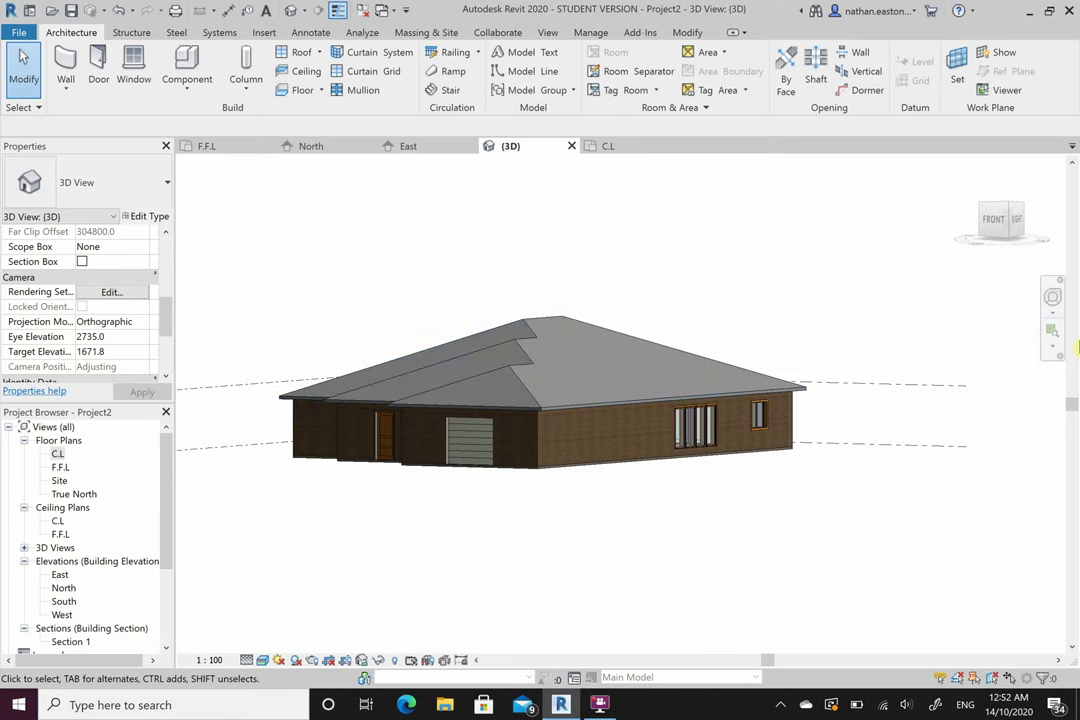
pyautogui.click(1052, 296)
pyautogui.moveTo(935, 378); pyautogui.dragTo(875, 430)
pyautogui.press('Escape')
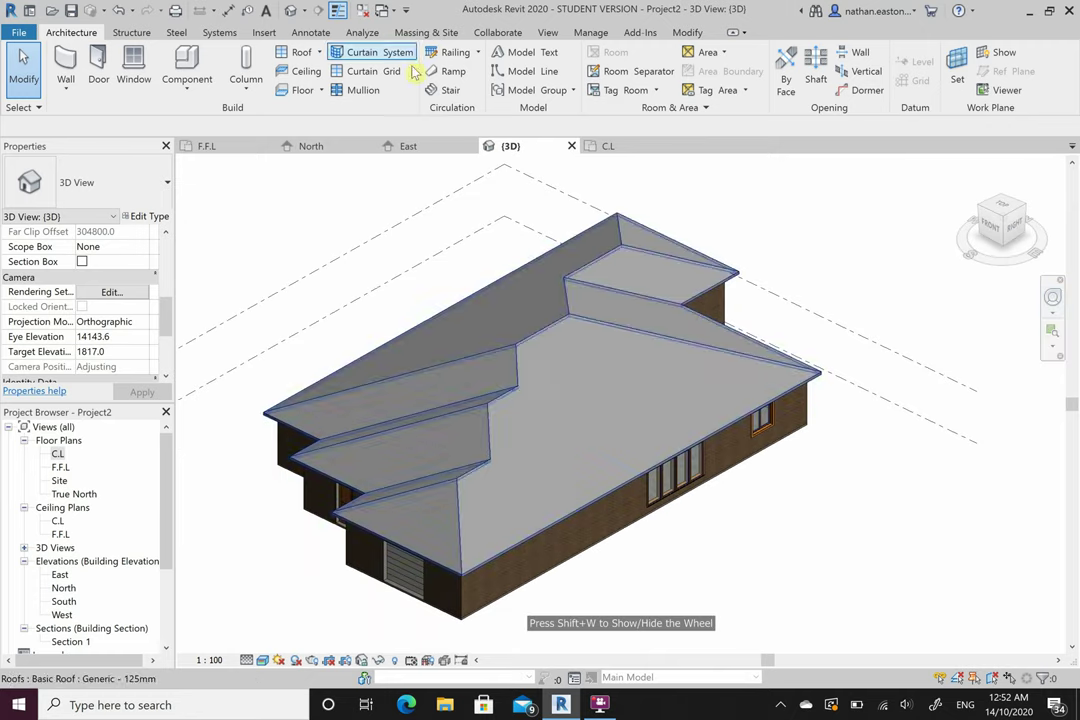
pyautogui.click(612, 148)
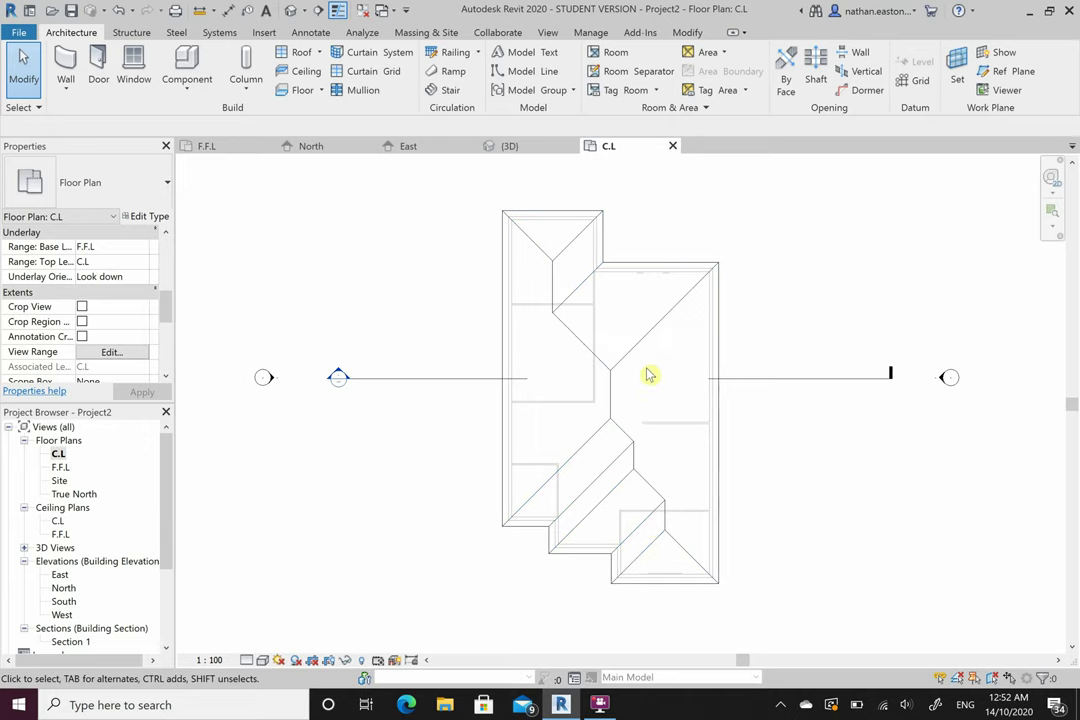
# Edit the roof footprint in plan so the long west boundary line no longer defines a roof slope, and finish the sketch
pyautogui.click(718, 316)
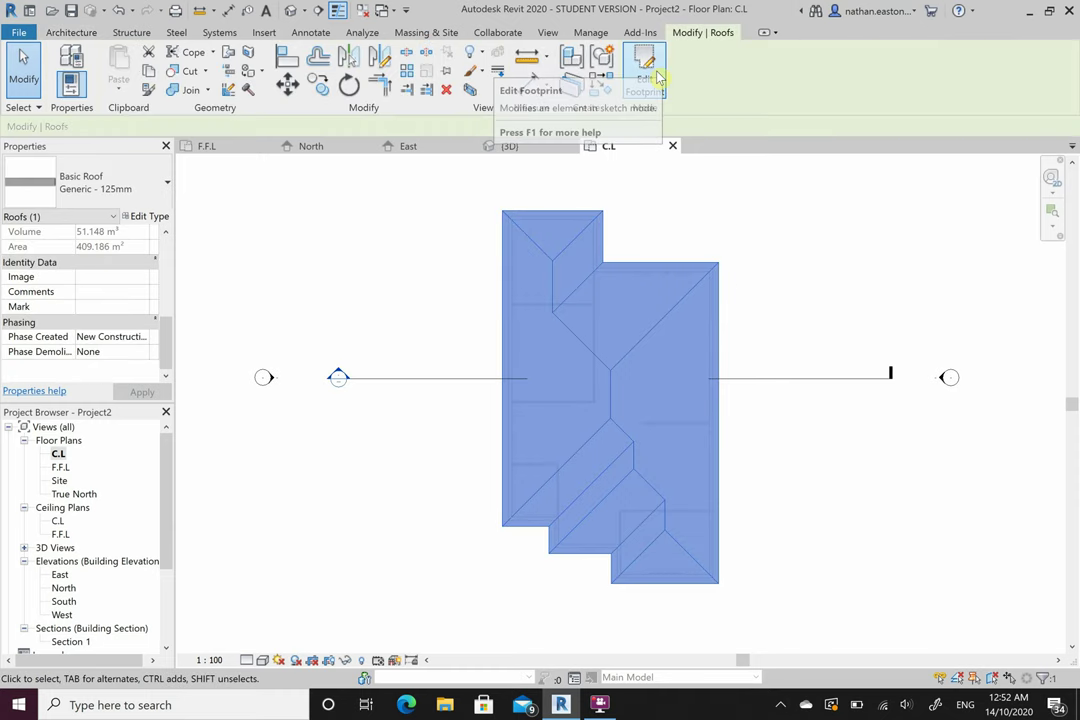
pyautogui.click(655, 80)
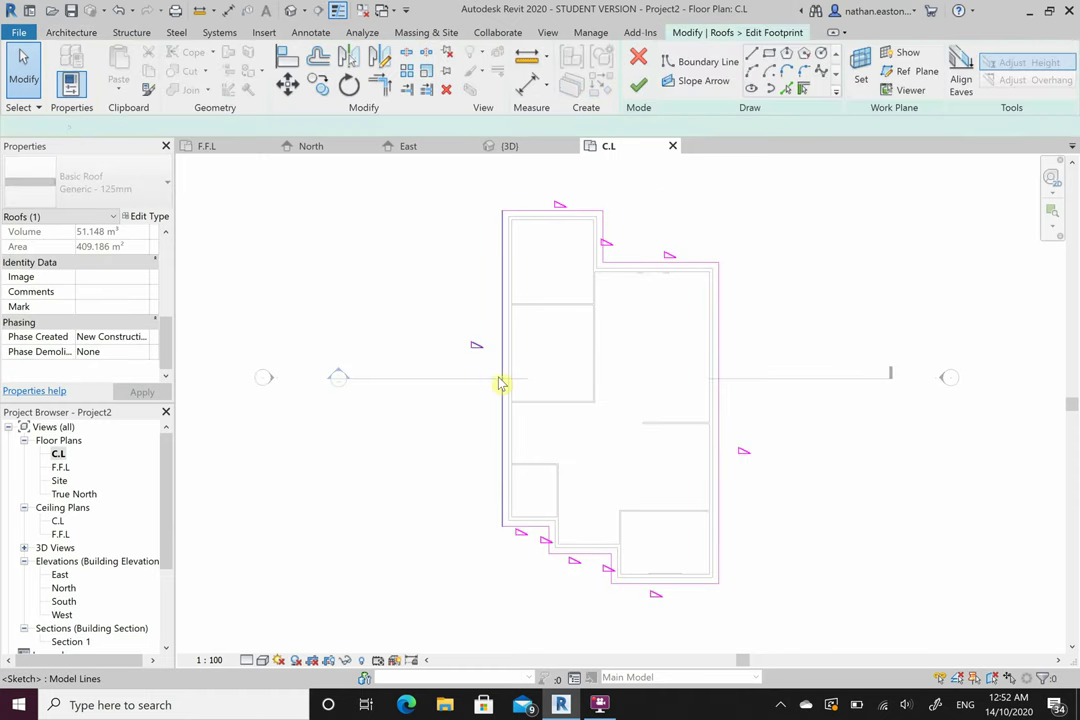
pyautogui.click(520, 432)
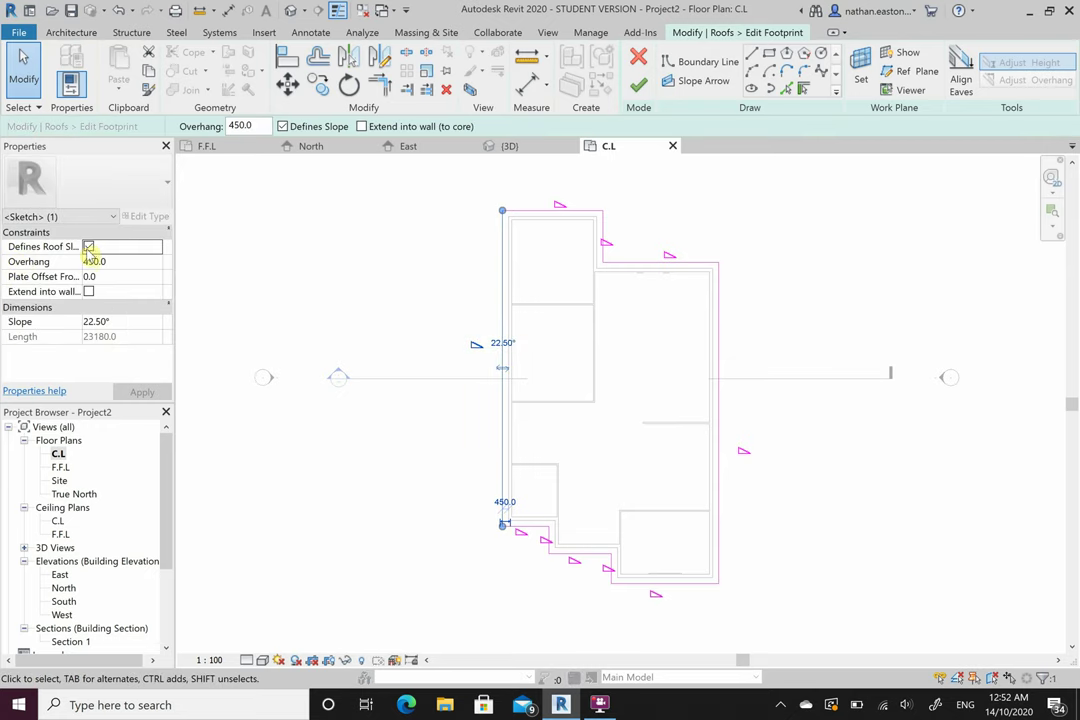
pyautogui.click(88, 247)
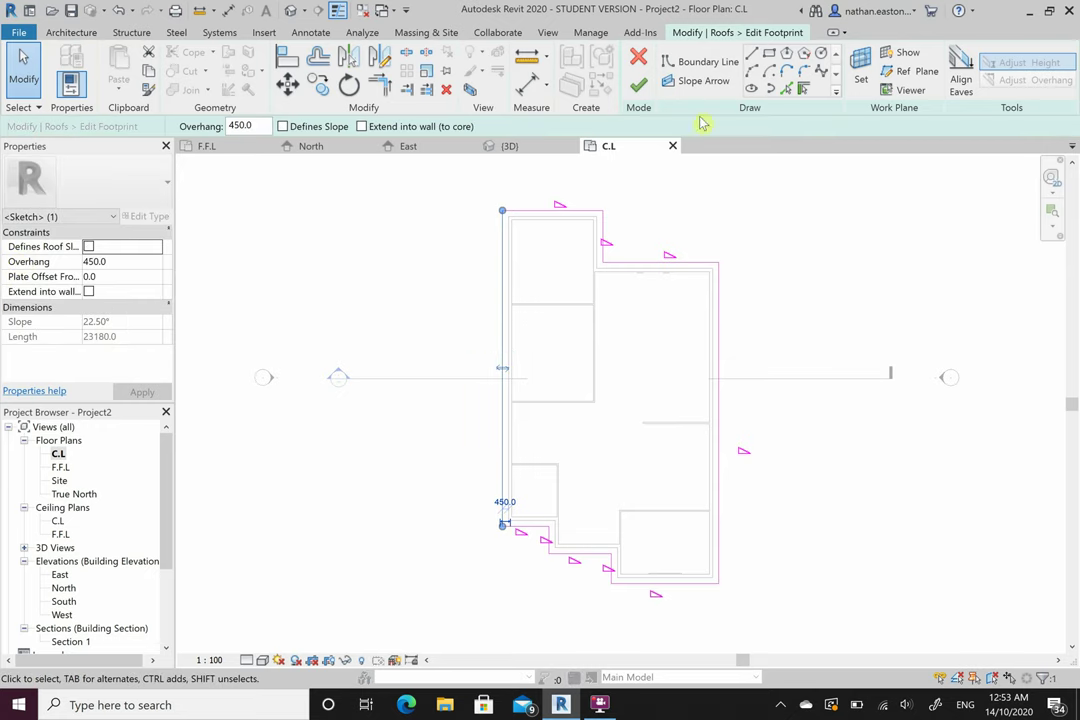
pyautogui.click(640, 86)
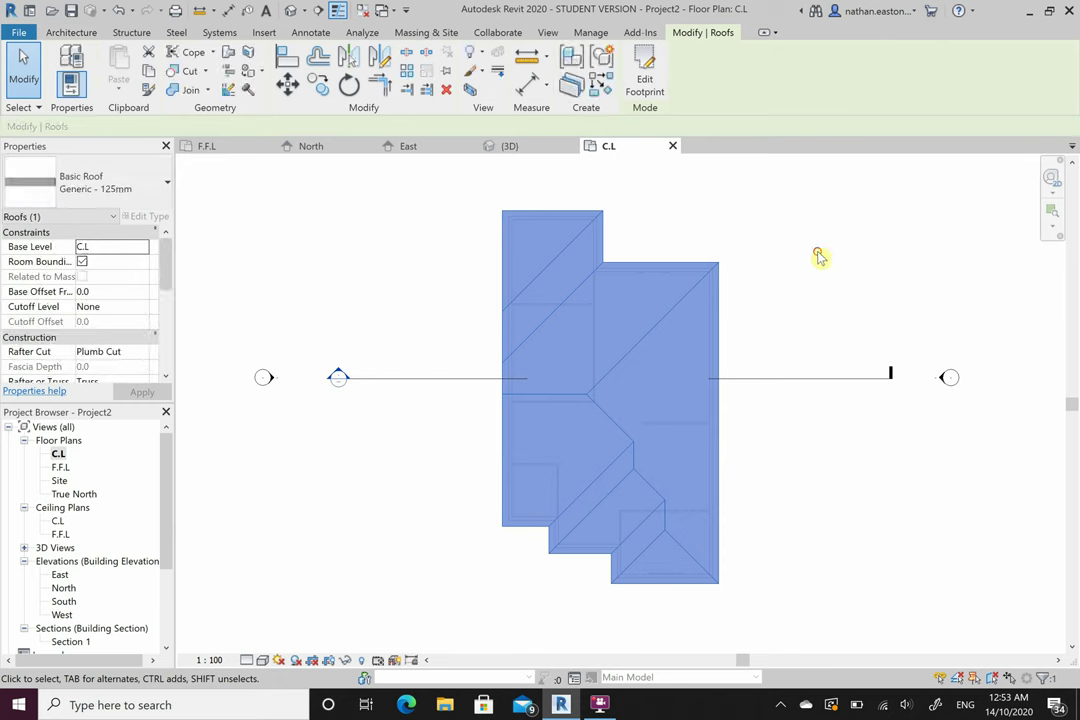
pyautogui.click(766, 286)
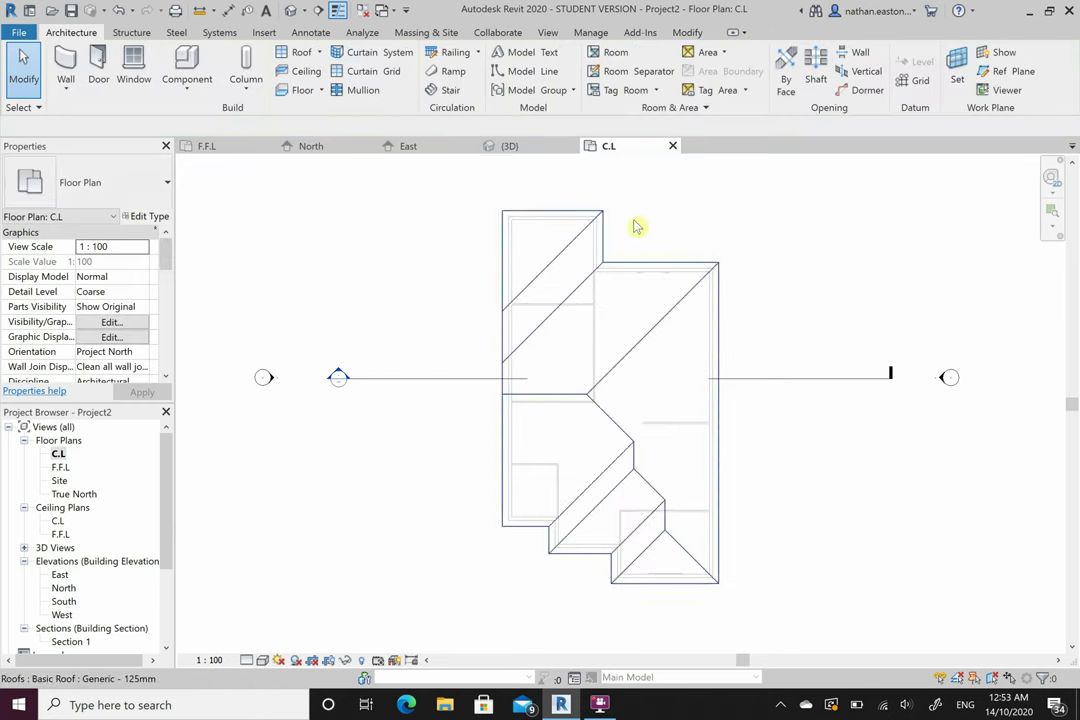
# Examine the roof's west gable end in the 3D view from the front
pyautogui.click(511, 148)
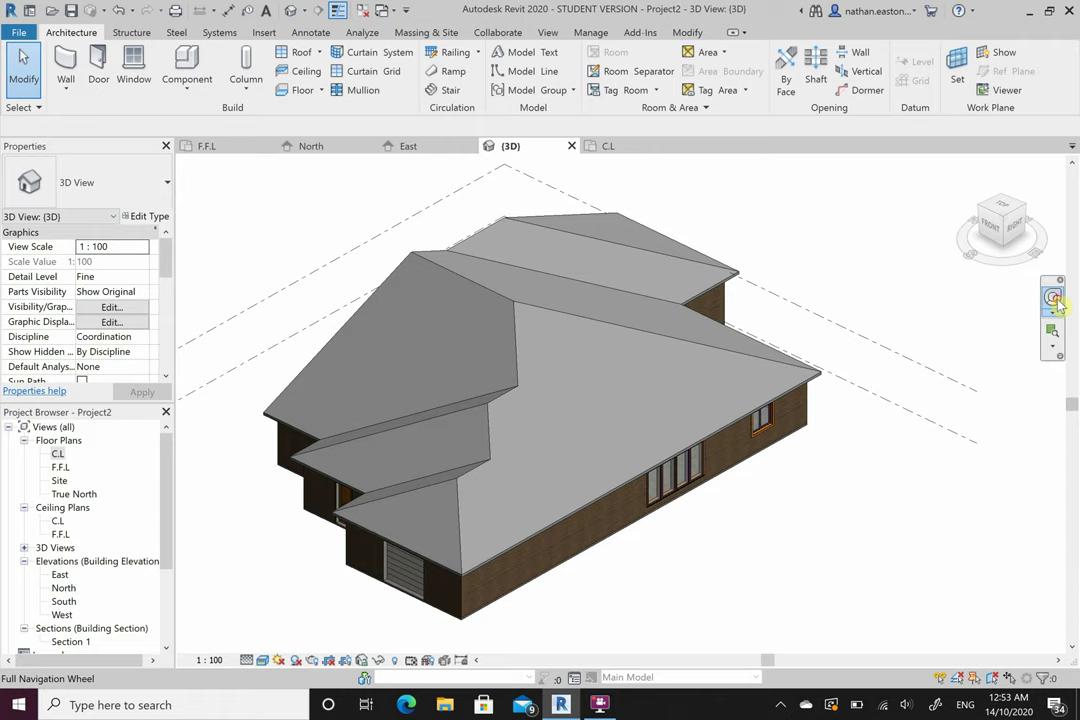
pyautogui.click(1055, 305)
pyautogui.moveTo(393, 506); pyautogui.dragTo(511, 475)
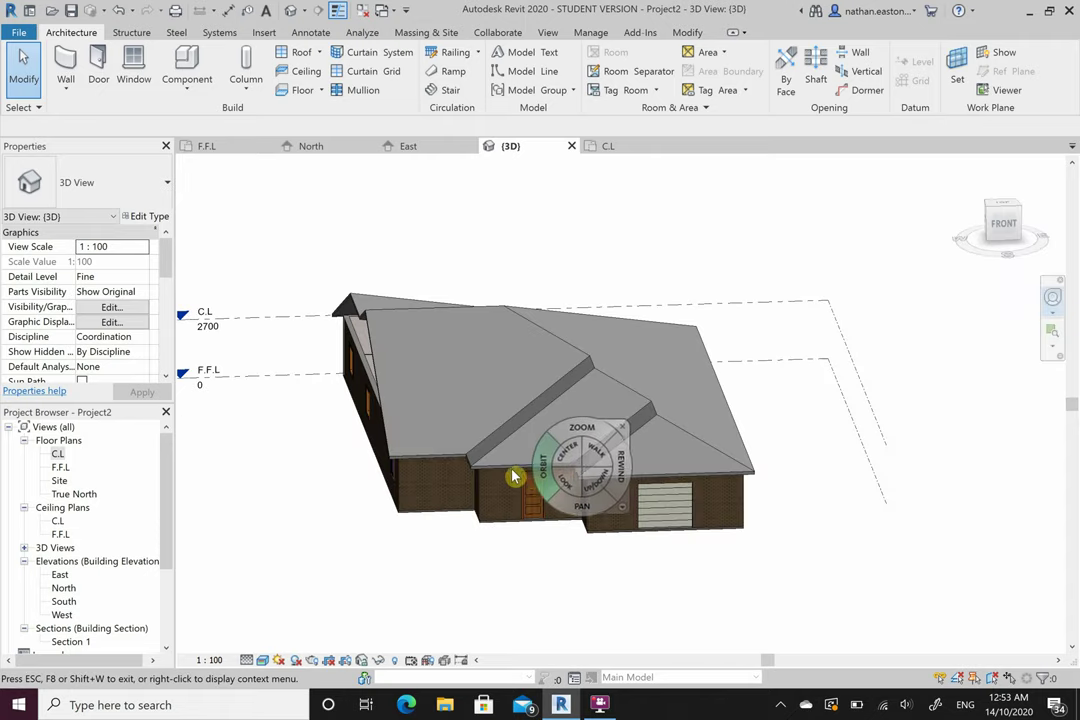
pyautogui.press('Escape')
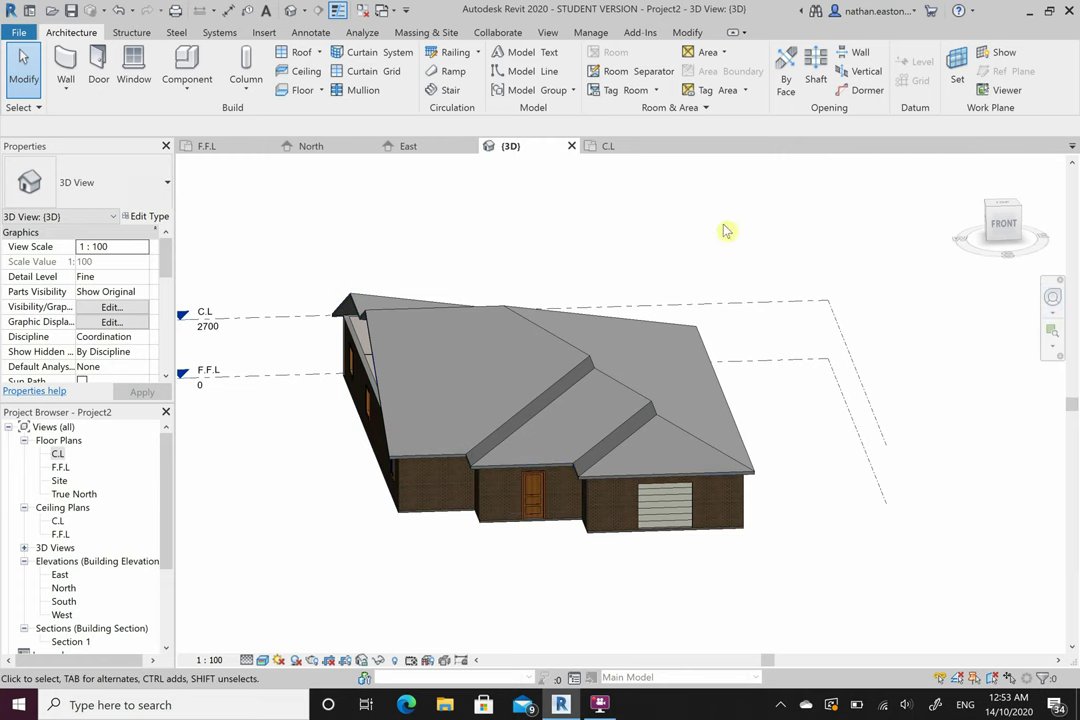
# Restore the roof slope on the long west footprint edge and finish the footprint edit
pyautogui.doubleClick(628, 277)
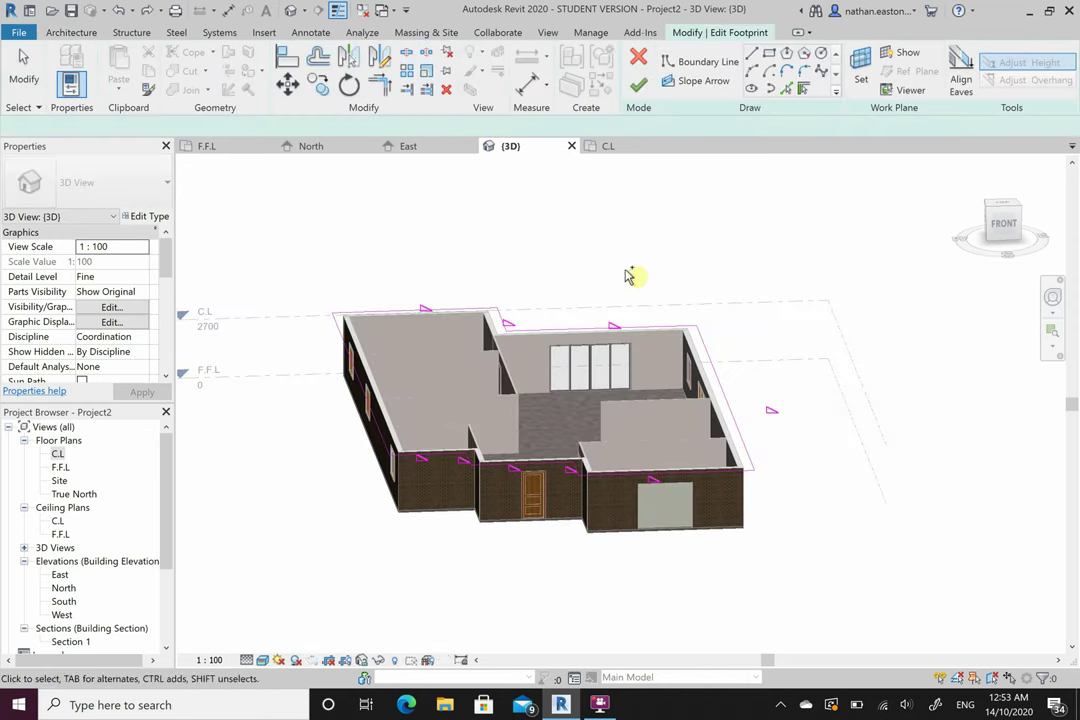
pyautogui.click(638, 85)
pyautogui.click(337, 333)
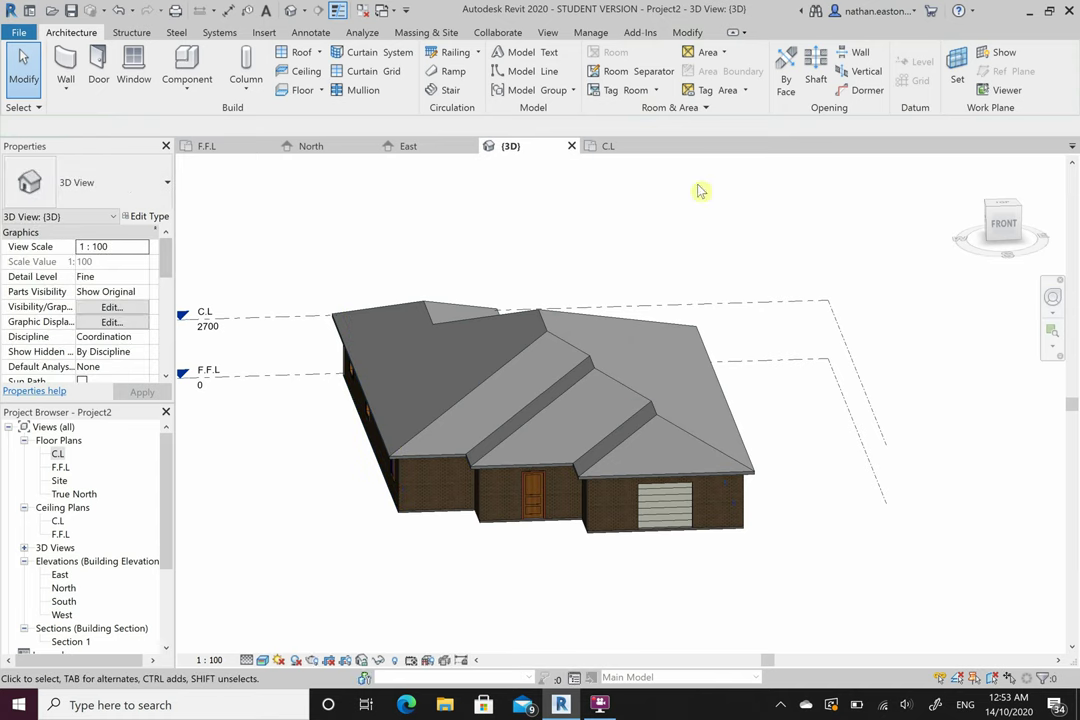
# Examine the hipped roof from above, from the right side and from the front, and fit the whole house in view
pyautogui.keyDown('shift'); pyautogui.moveTo(858, 301); pyautogui.dragTo(899, 330, button='middle'); pyautogui.keyUp('shift')
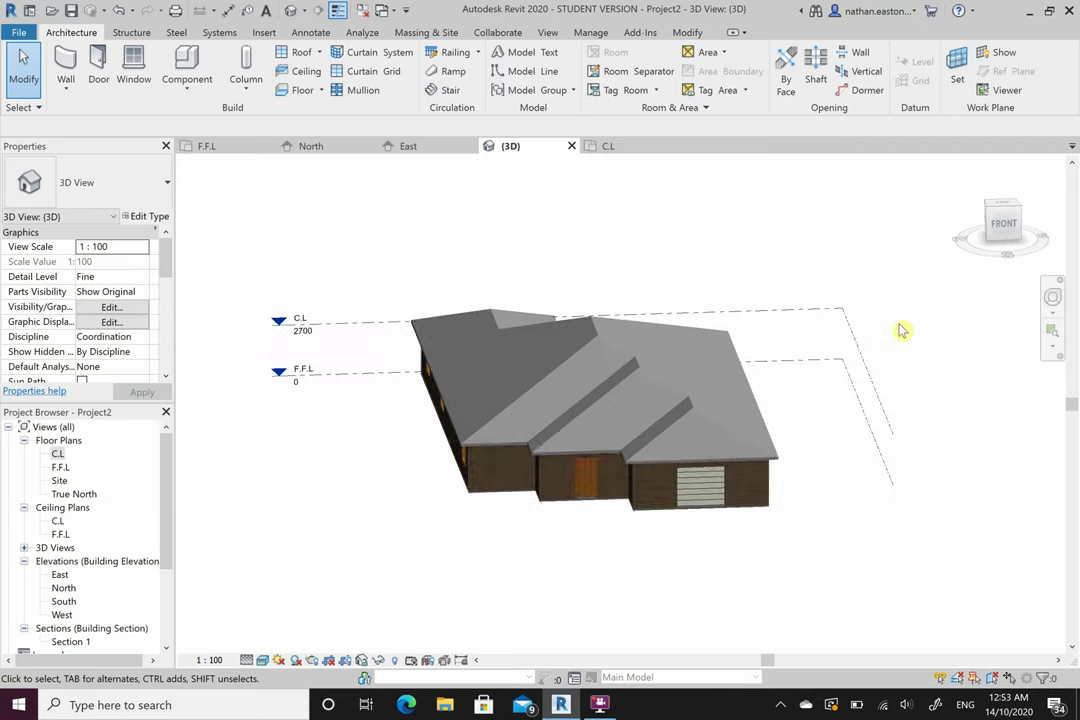
pyautogui.click(1009, 206)
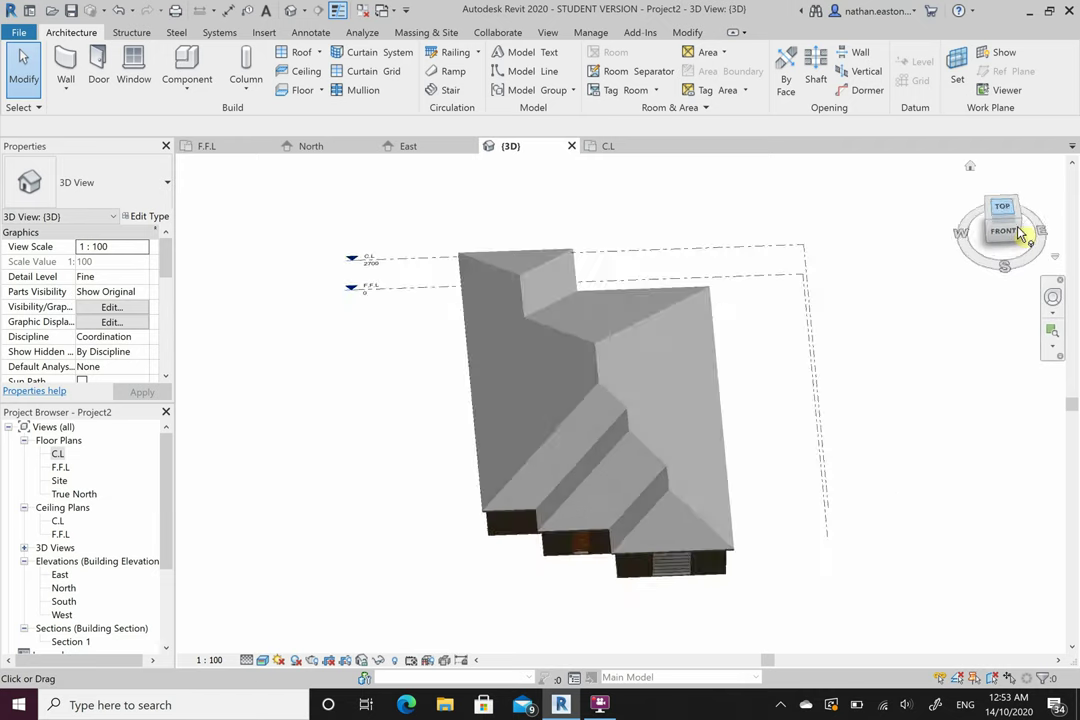
pyautogui.click(1021, 224)
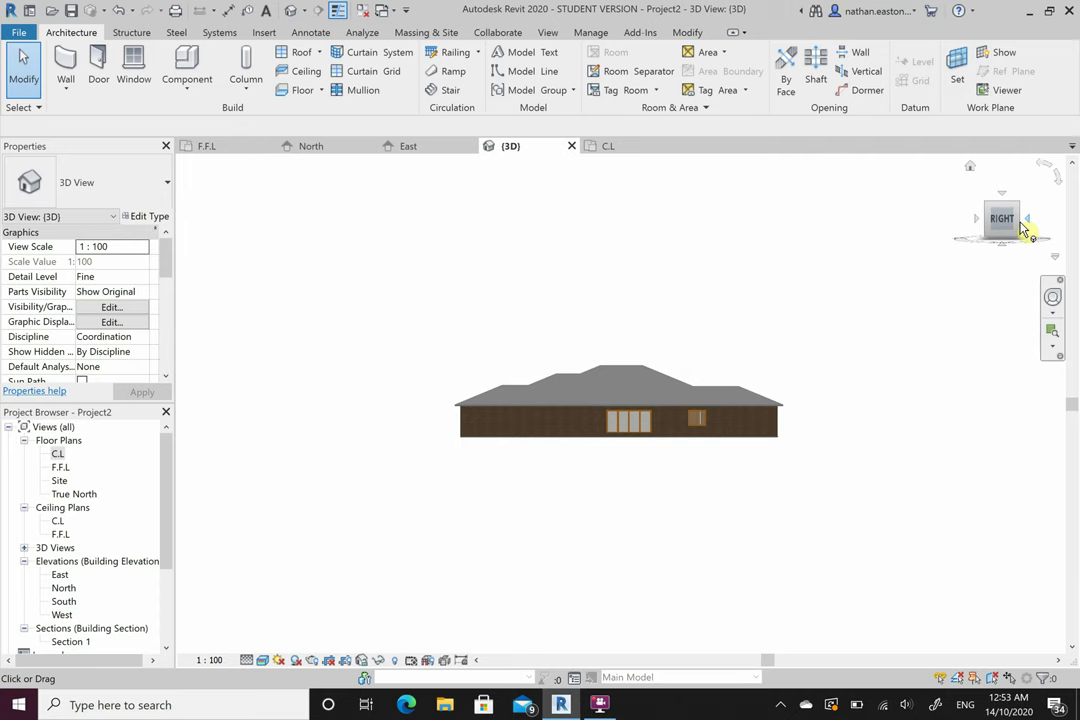
pyautogui.click(1053, 299)
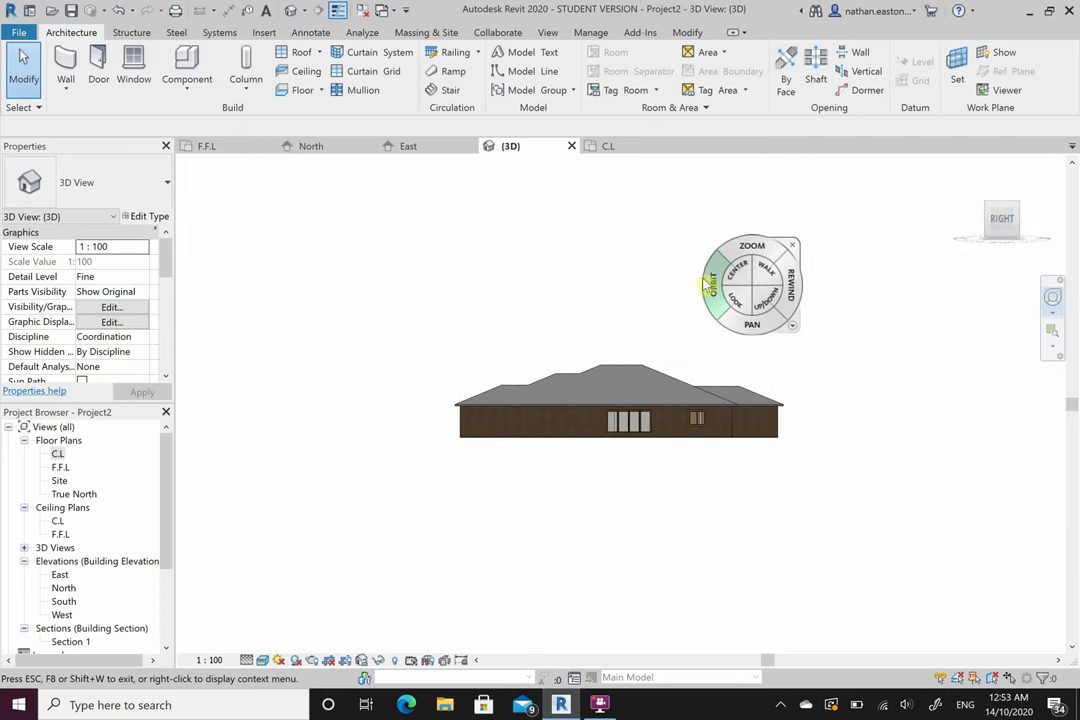
pyautogui.moveTo(700, 285); pyautogui.dragTo(704, 413)
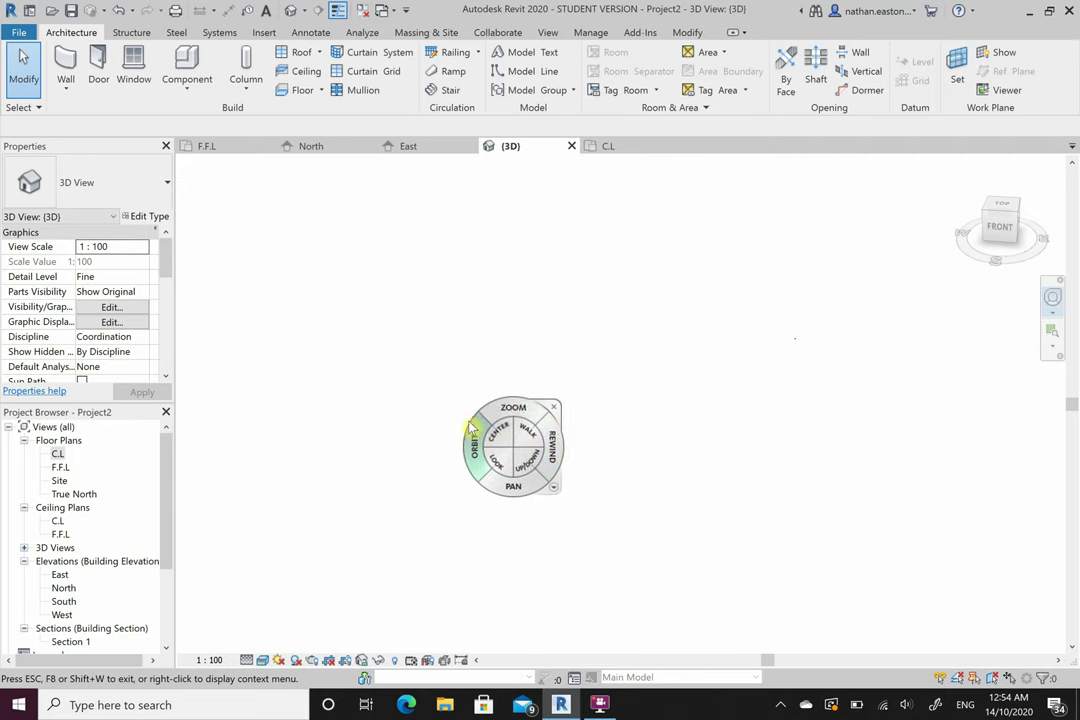
pyautogui.press('Escape')
pyautogui.press('z')
pyautogui.press('f')
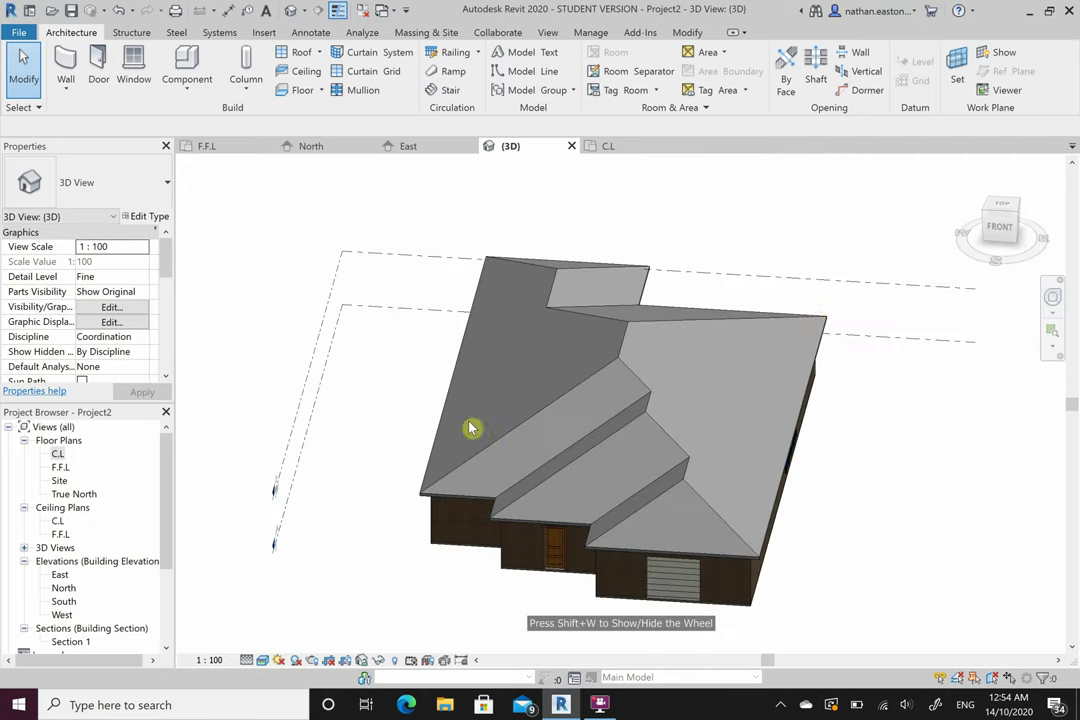
# Inspect the roof and front facade in 3D from raised front angles, rewinding to an earlier view
pyautogui.click(1052, 297)
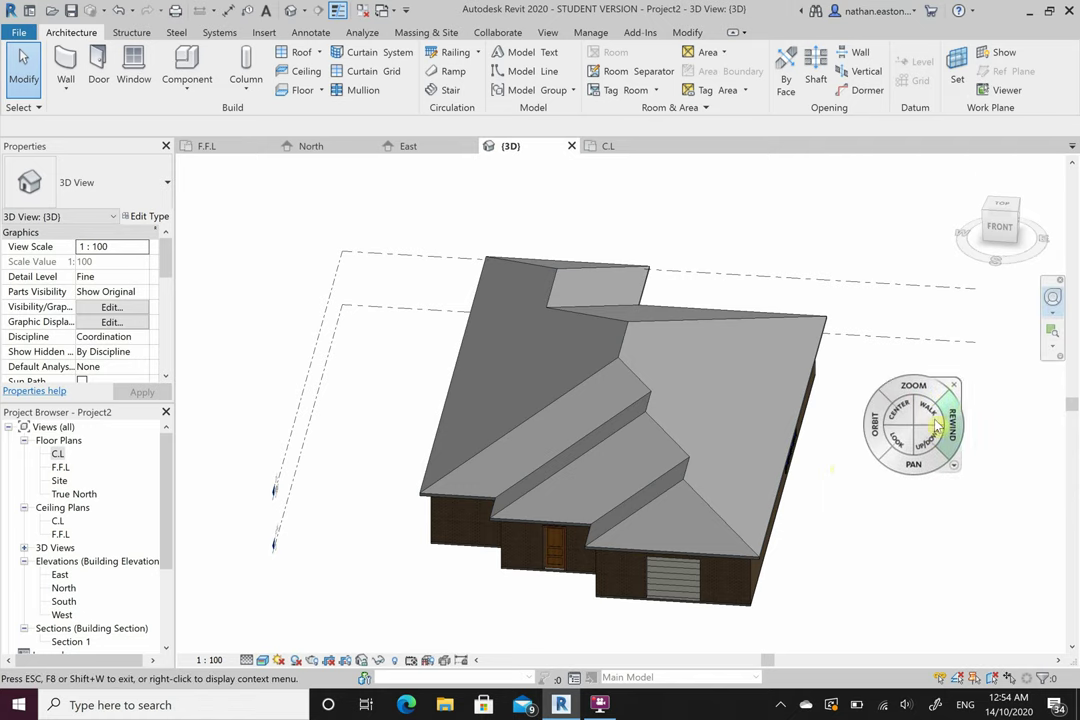
pyautogui.moveTo(838, 441)
pyautogui.mouseDown()
pyautogui.moveTo(810, 437)
pyautogui.moveTo(857, 432)
pyautogui.moveTo(842, 424)
pyautogui.mouseUp()
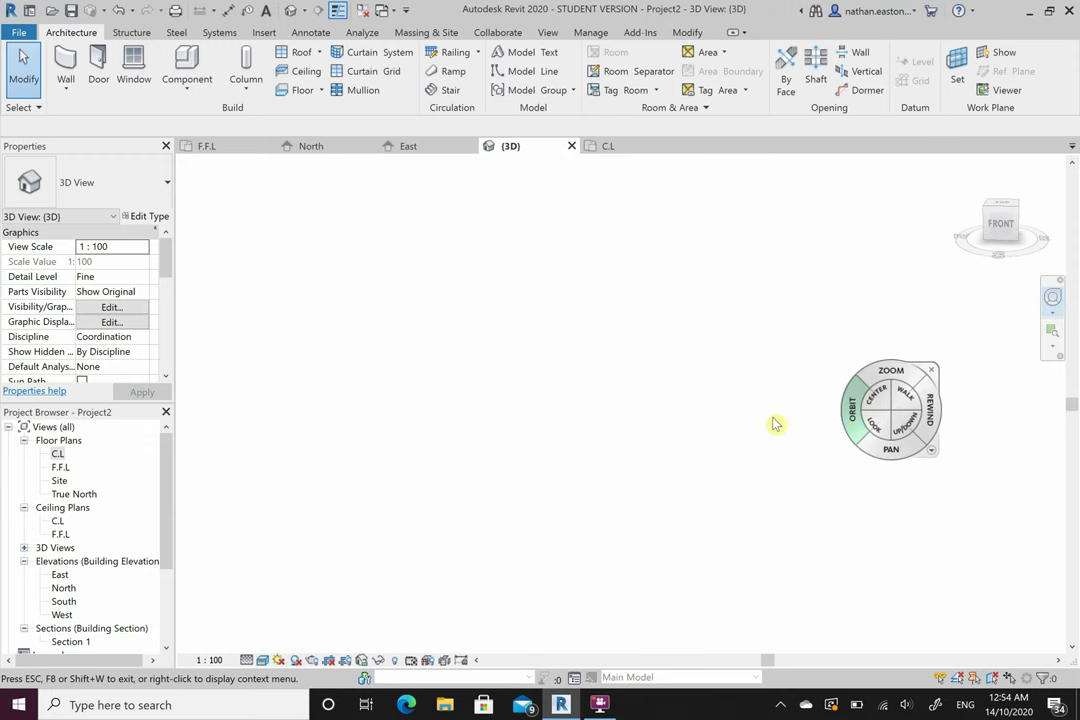
pyautogui.press('Escape')
pyautogui.press('a')
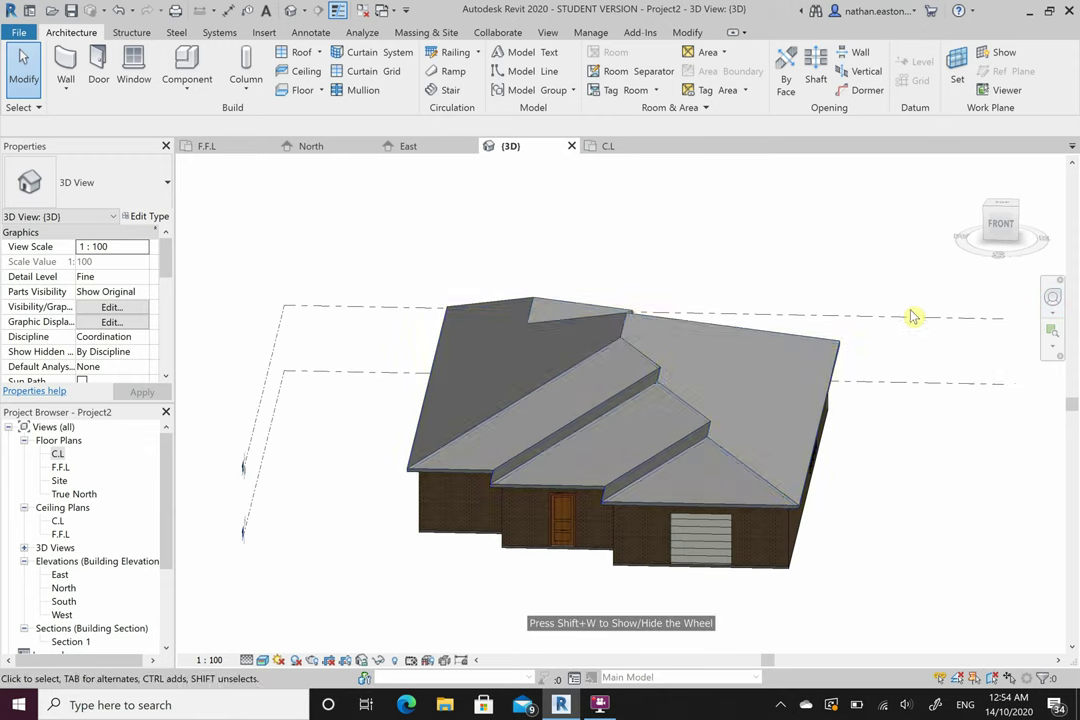
pyautogui.click(1051, 300)
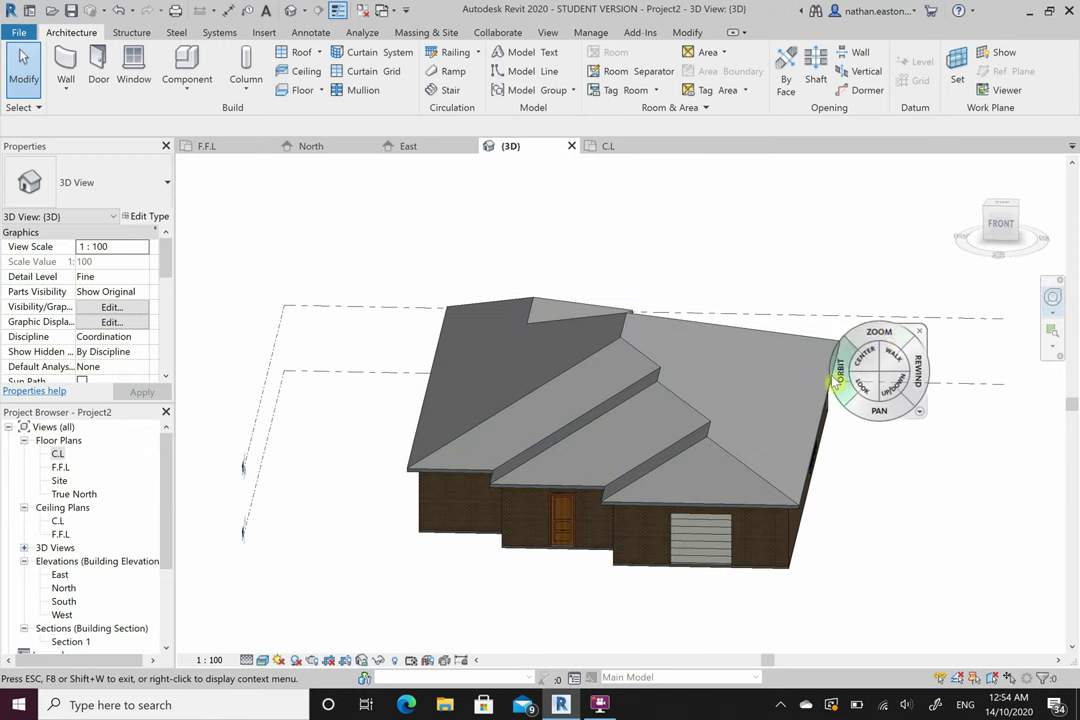
pyautogui.click(917, 378)
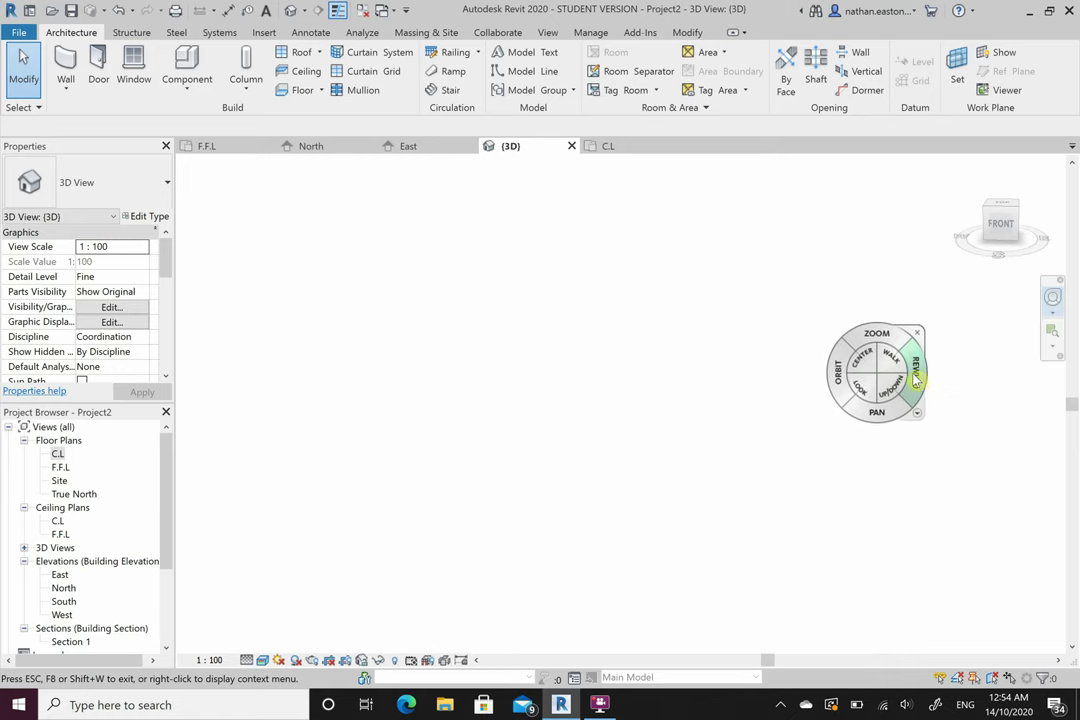
pyautogui.moveTo(917, 378); pyautogui.dragTo(460, 392)
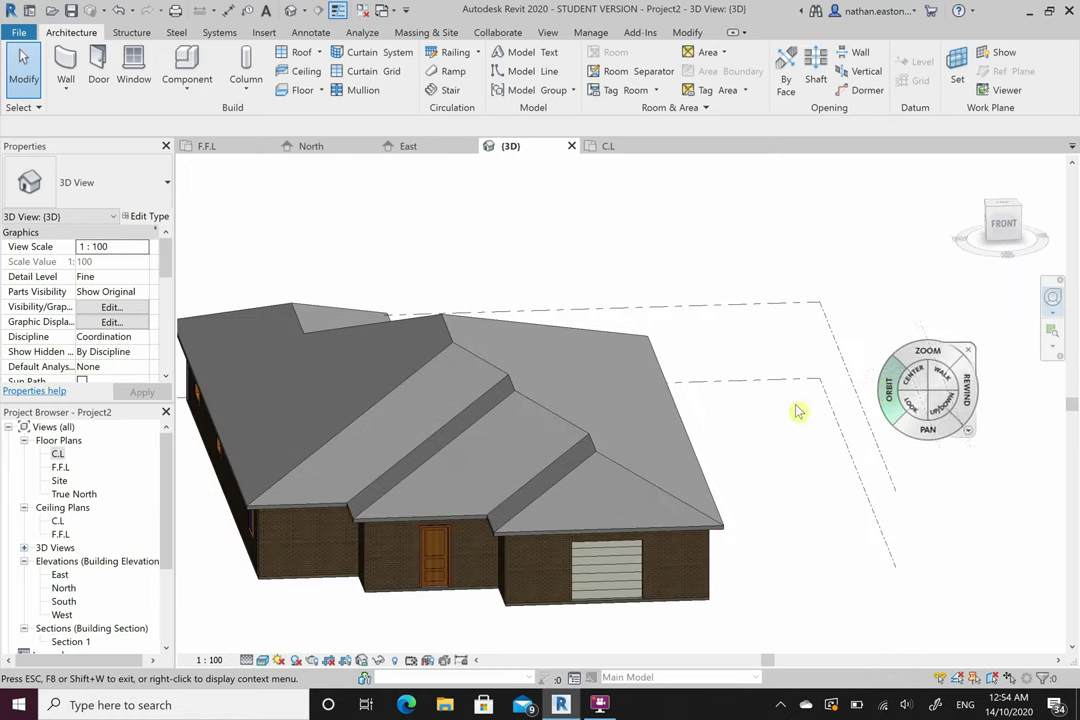
pyautogui.scroll(2, 790, 402)
pyautogui.scroll(-4, 785, 395)
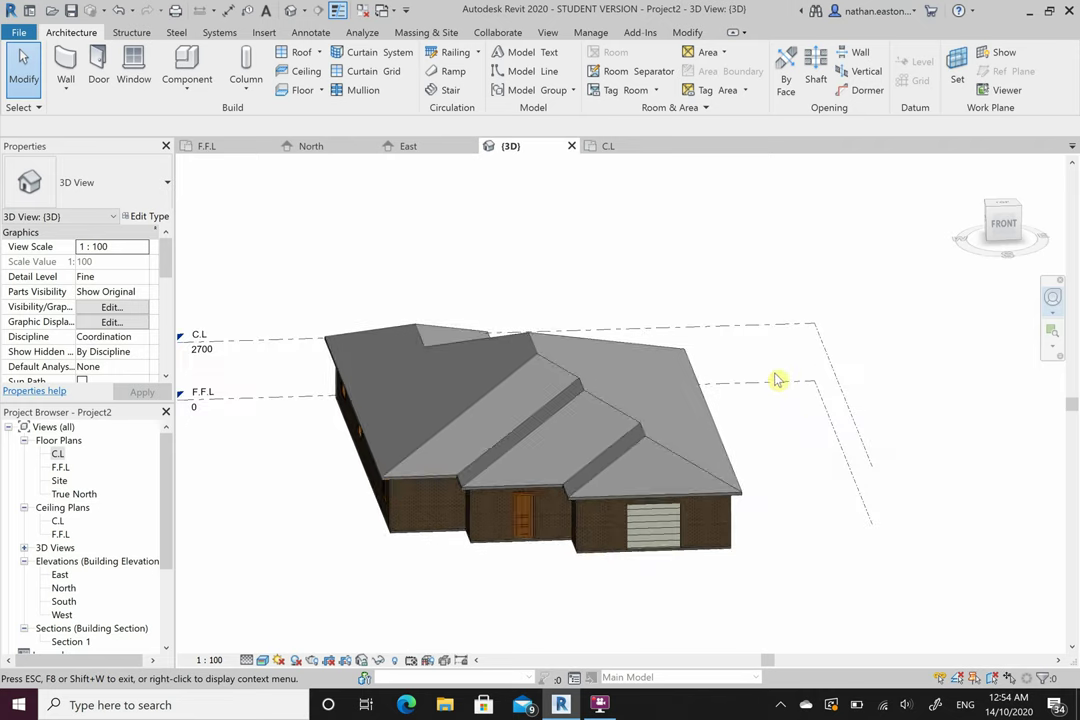
pyautogui.scroll(2, 417, 407)
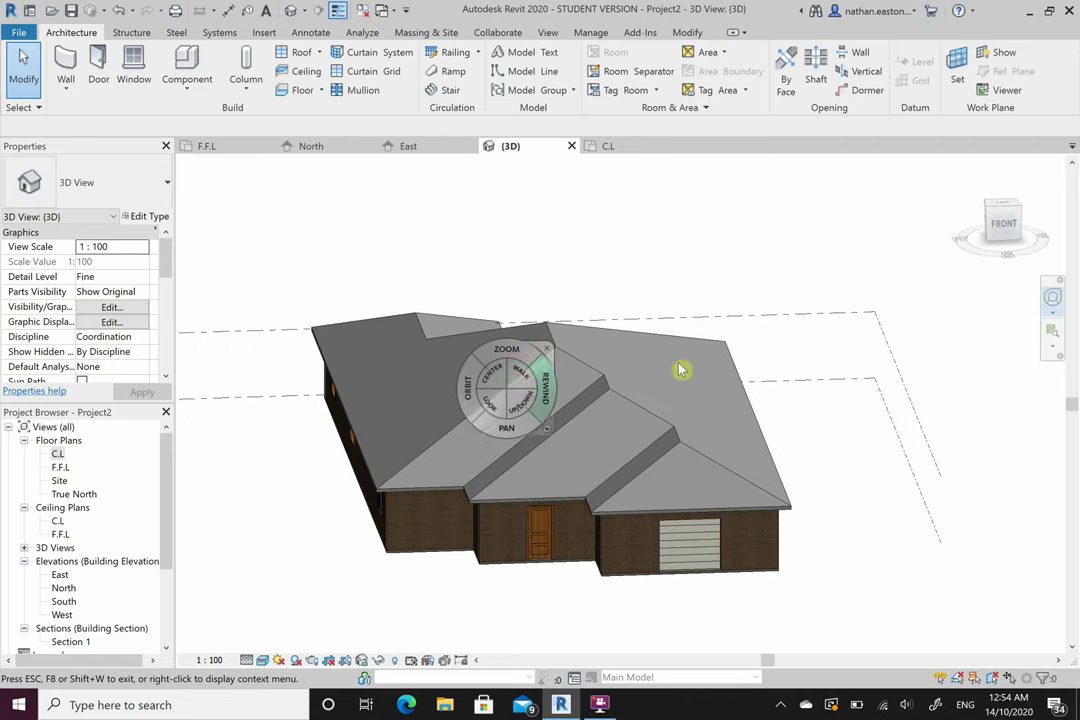
pyautogui.press('Escape')
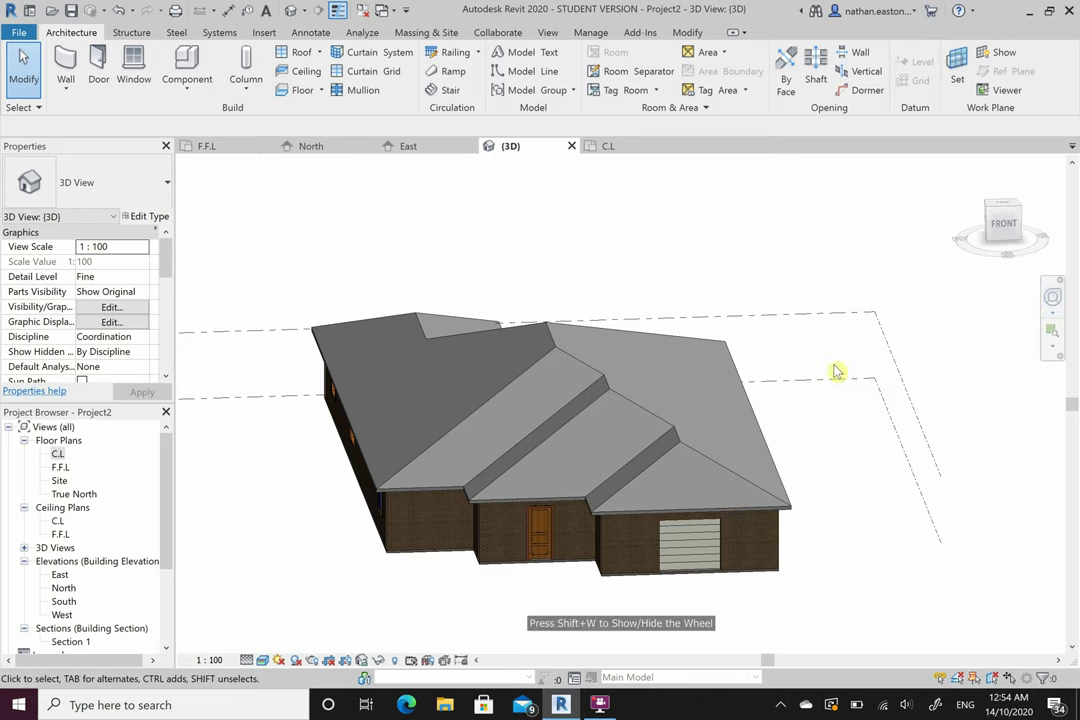
# Review the F.F.L floor plan and the North and East elevations, and return to the 3D view
pyautogui.click(630, 148)
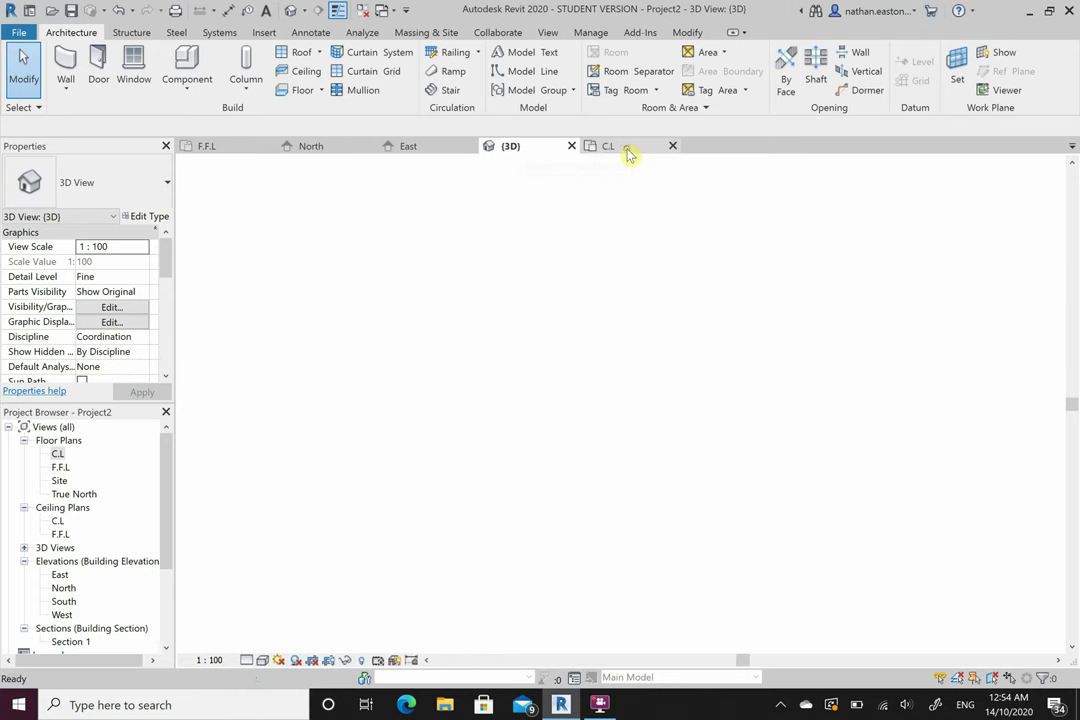
pyautogui.click(512, 148)
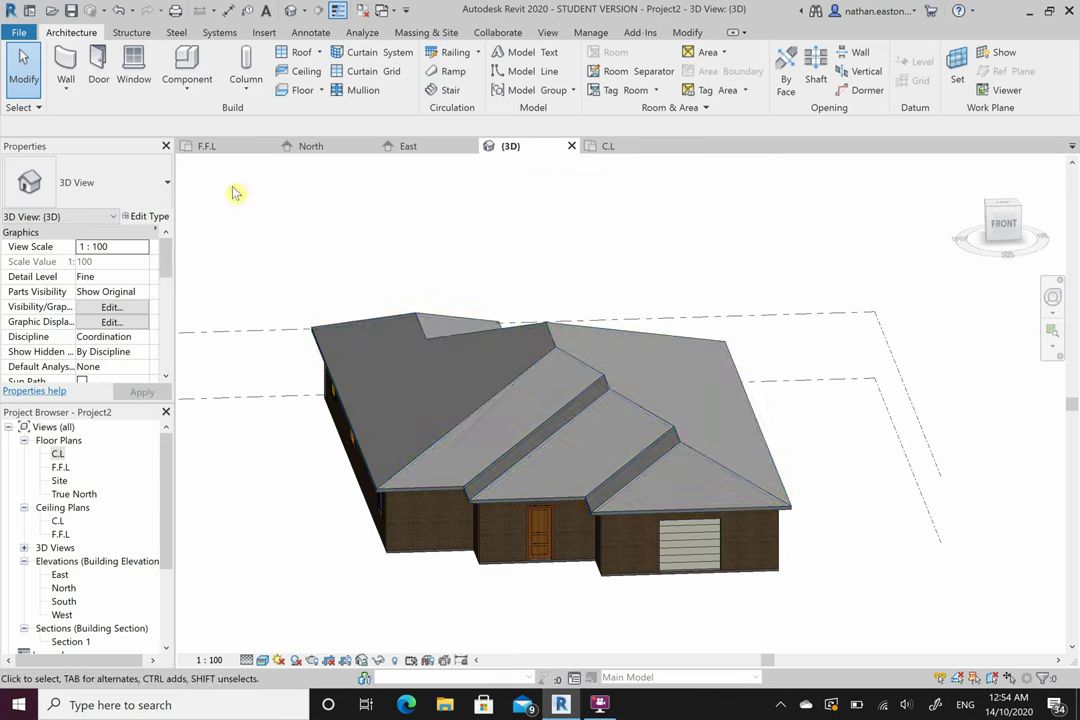
pyautogui.click(205, 146)
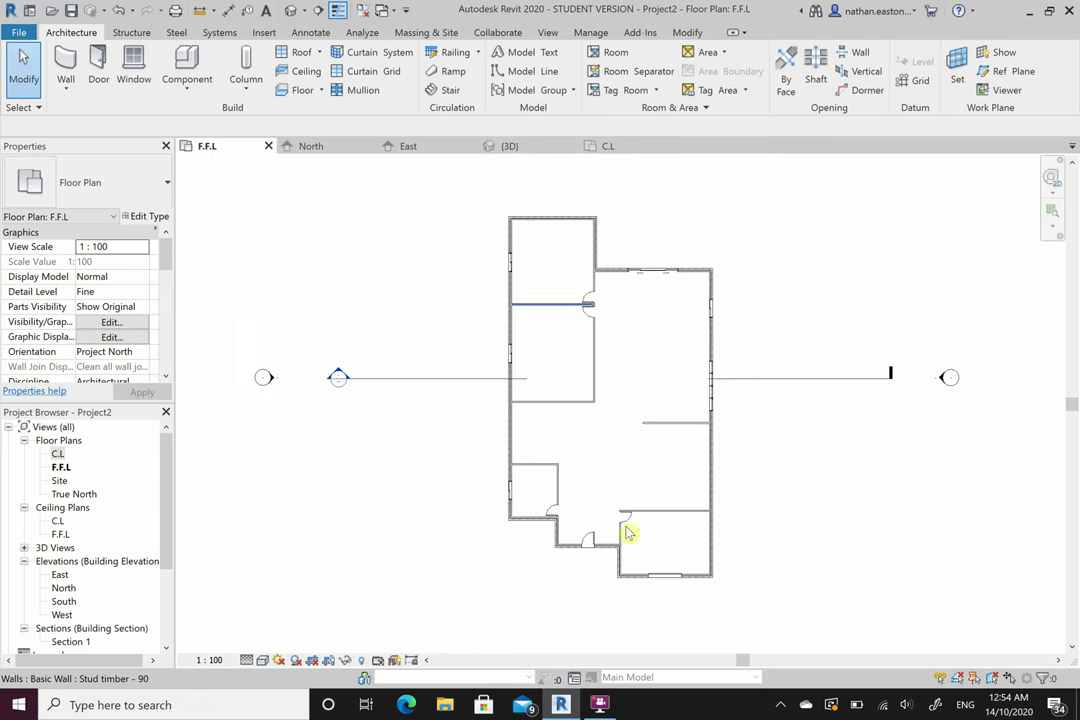
pyautogui.click(313, 148)
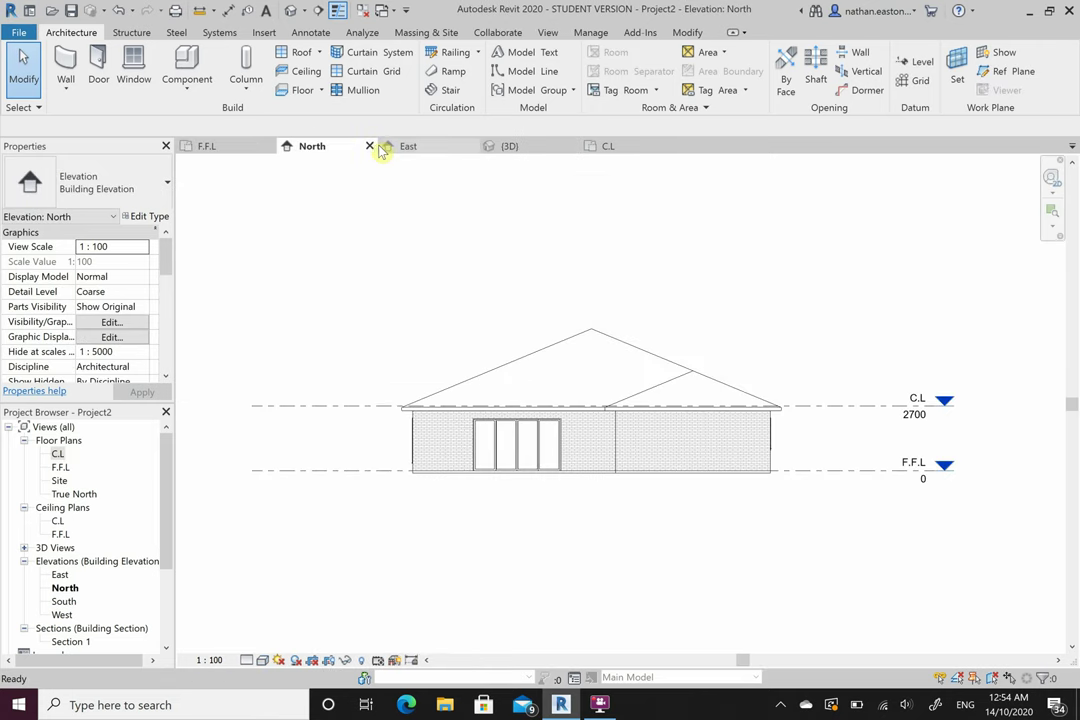
pyautogui.click(410, 148)
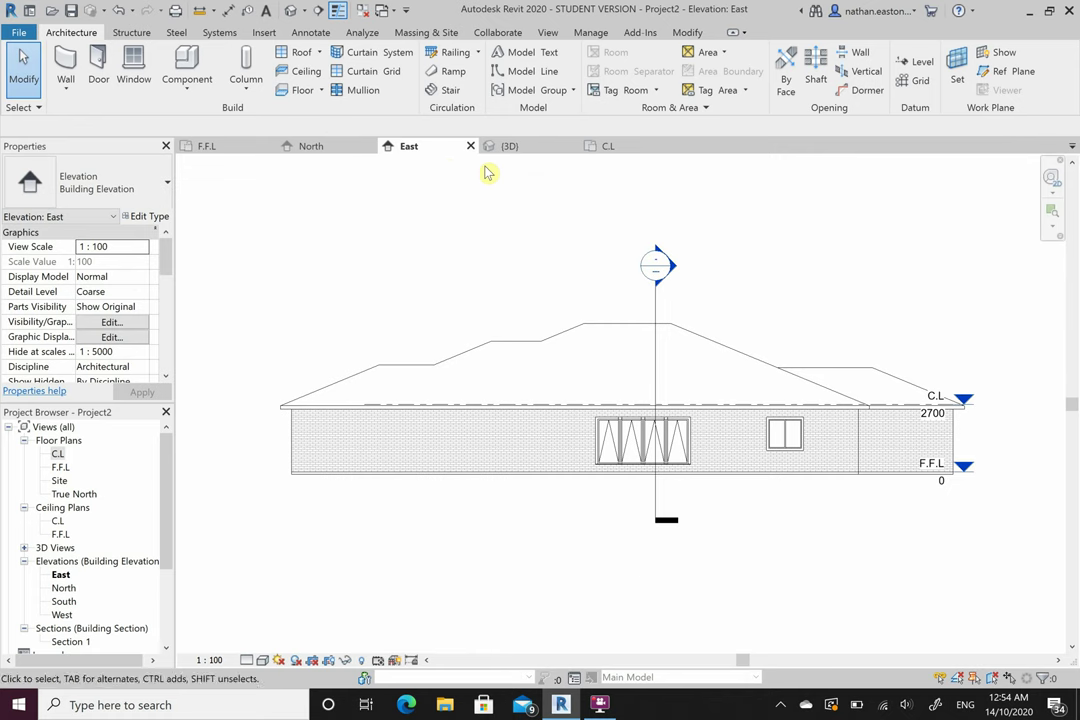
pyautogui.click(516, 150)
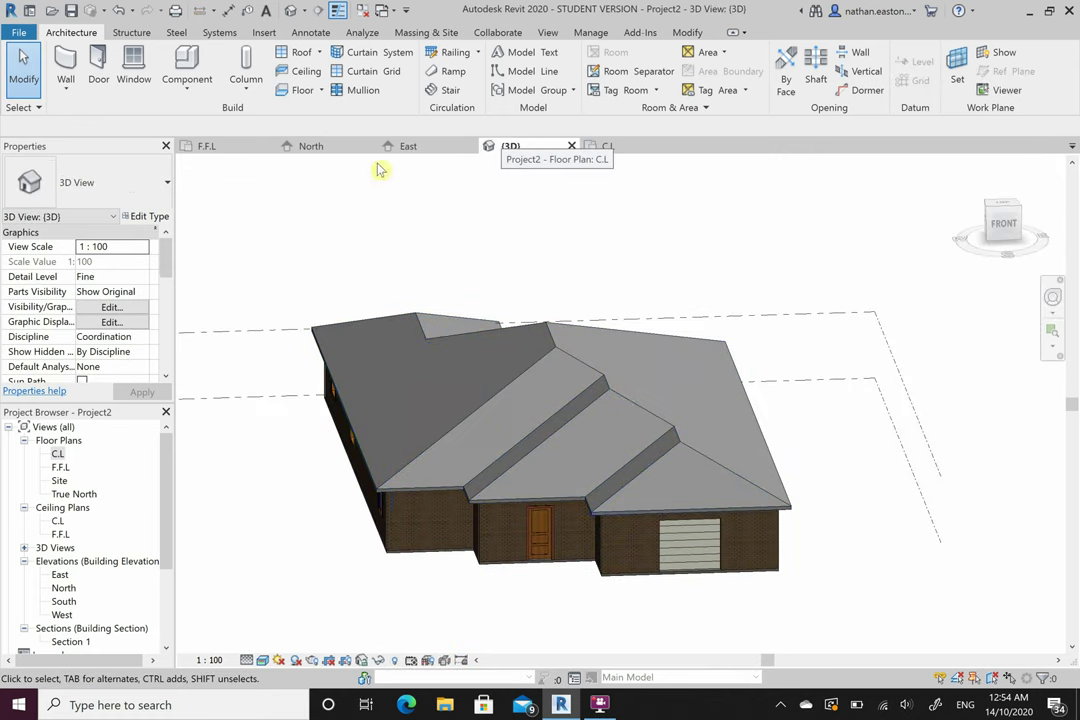
# Check the F.F.L floor plan's view properties, revisit the North and East elevations and end on the 3D view
pyautogui.click(212, 148)
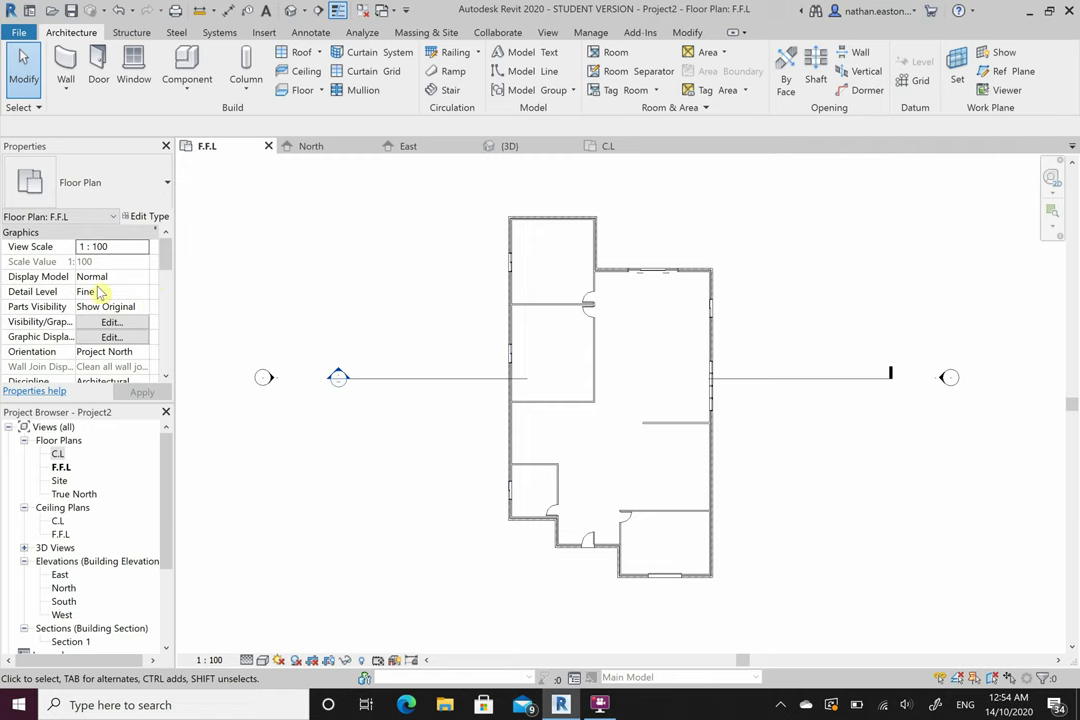
pyautogui.scroll(-3, 99, 292)
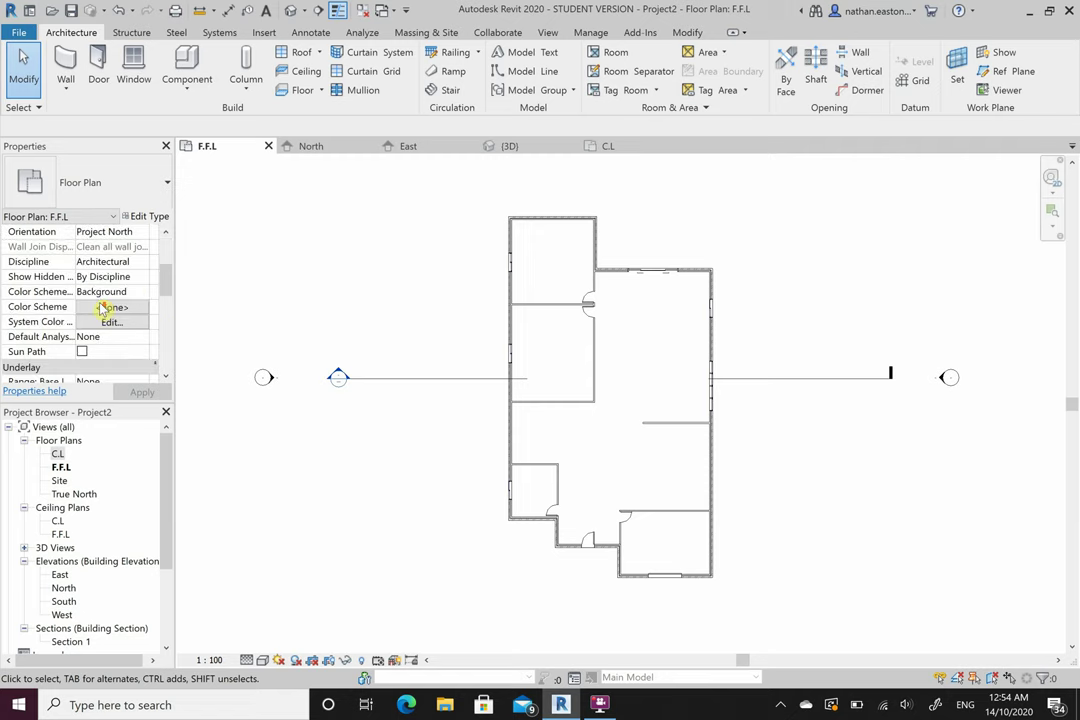
pyautogui.click(356, 148)
pyautogui.click(405, 150)
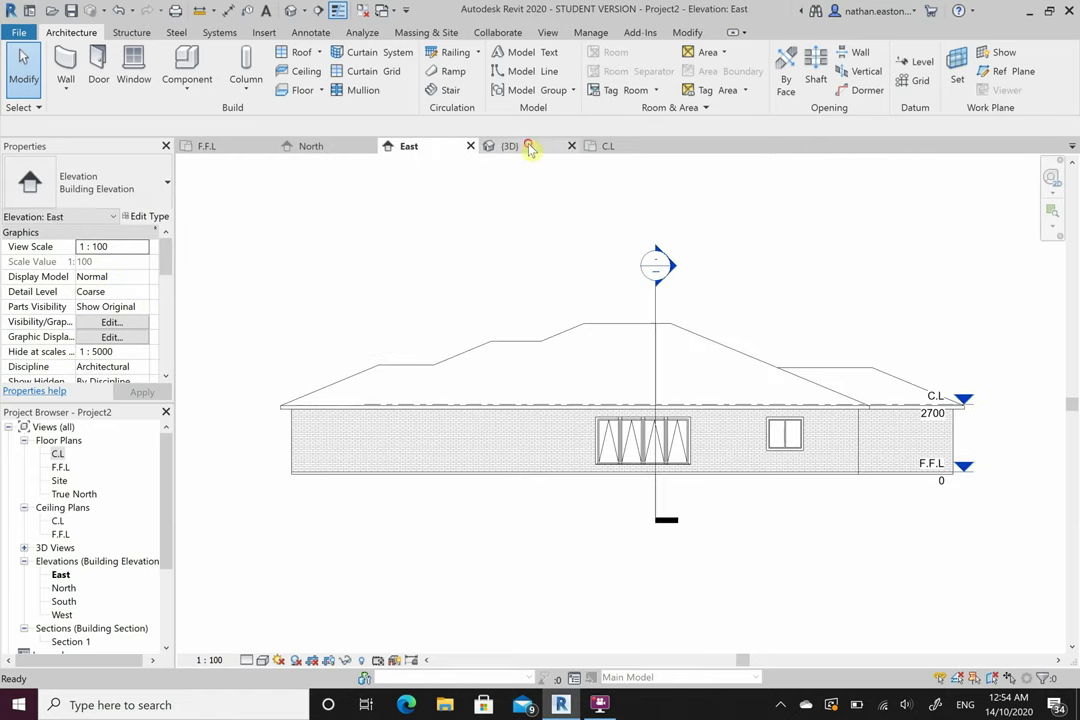
pyautogui.click(530, 148)
pyautogui.click(600, 706)
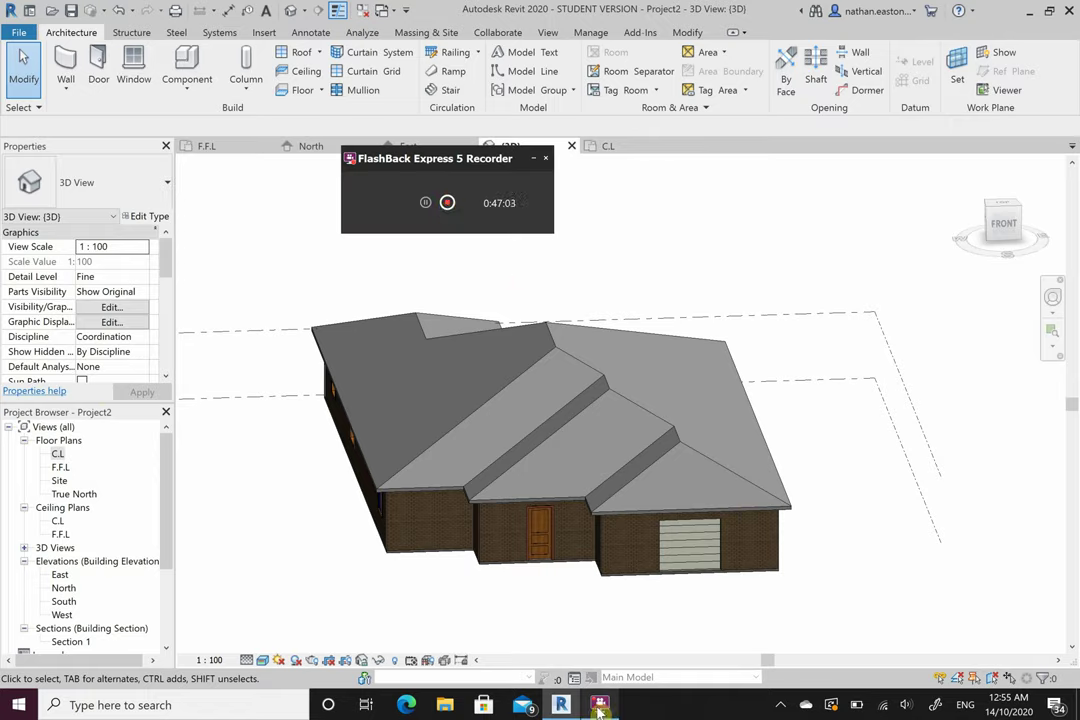